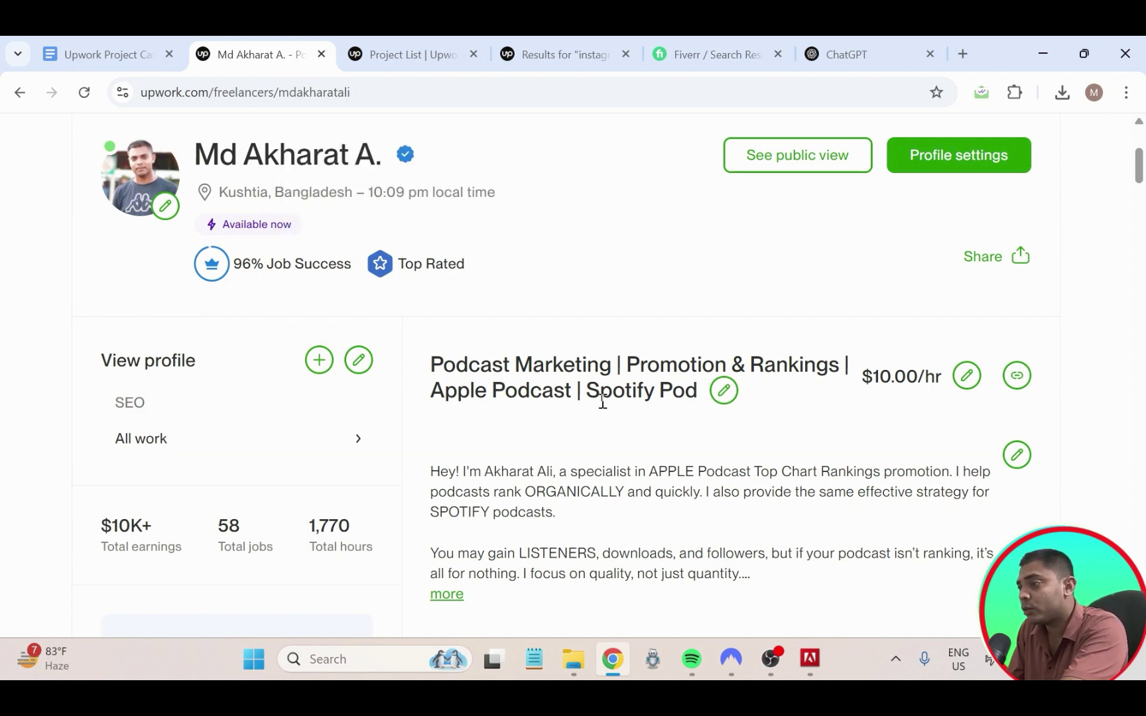
- Examine the freelancer profile and the approved projects listed on the services dashboard
scroll(643, 430, "down", 15)
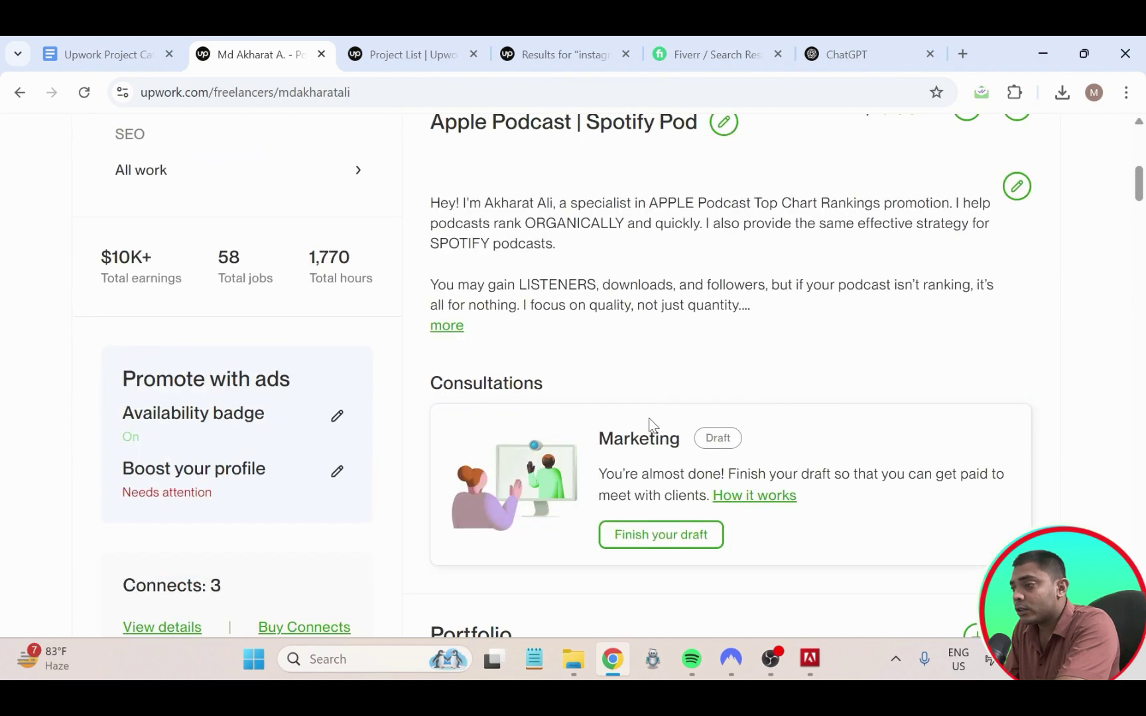
scroll(638, 419, "up", 10)
left_click(638, 425)
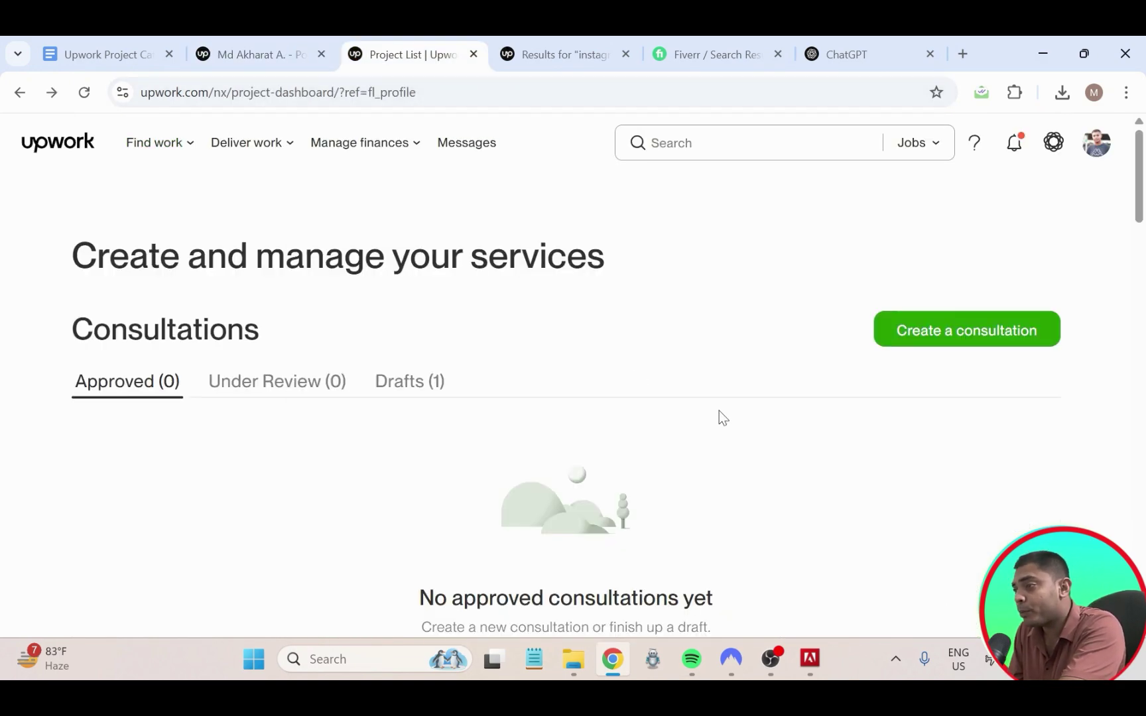
scroll(722, 416, "down", 10)
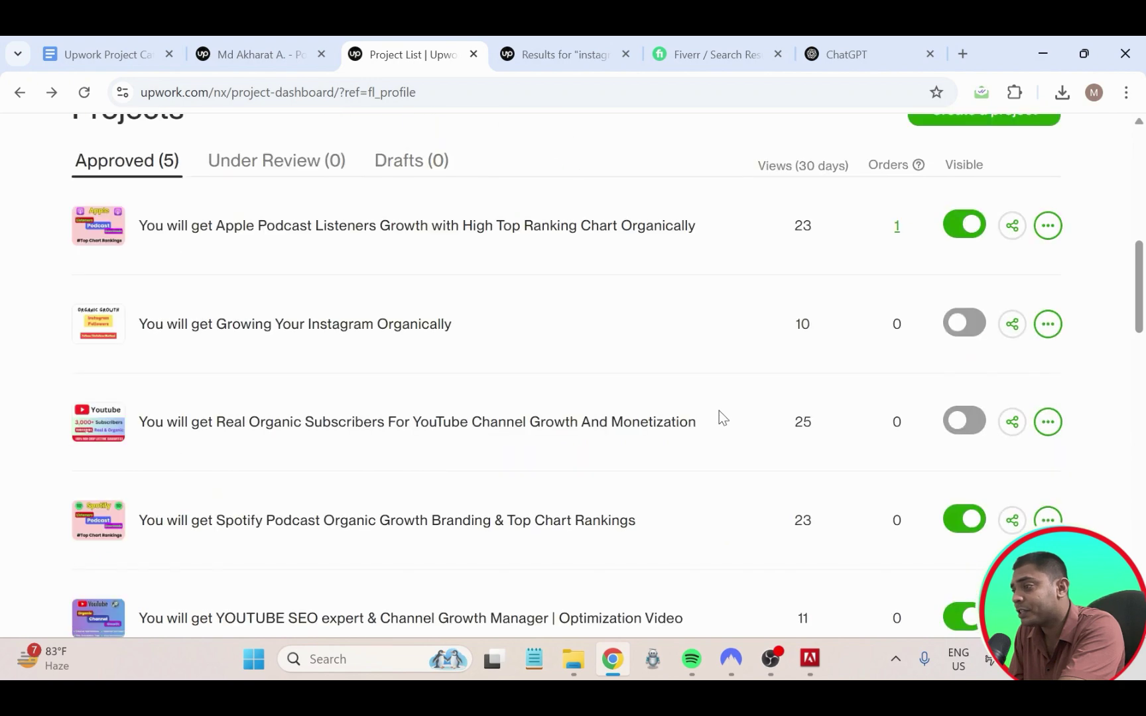
scroll(719, 411, "down", 4)
scroll(760, 238, "up", 5)
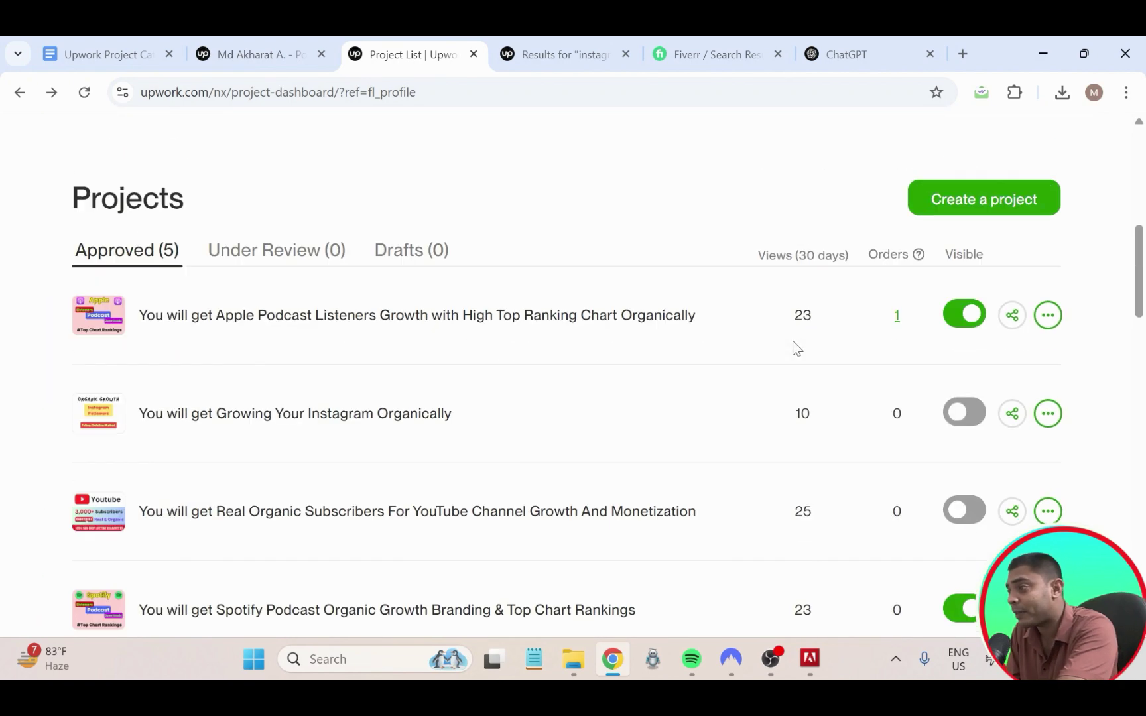
scroll(802, 340, "down", 4)
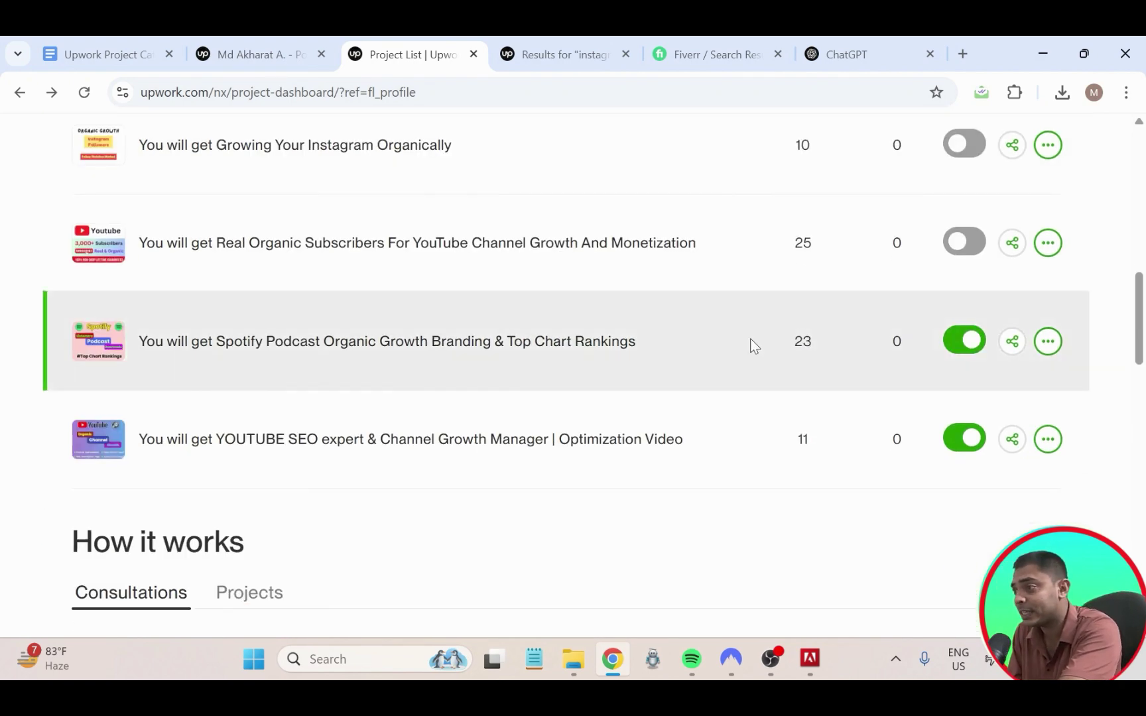
scroll(746, 345, "up", 5)
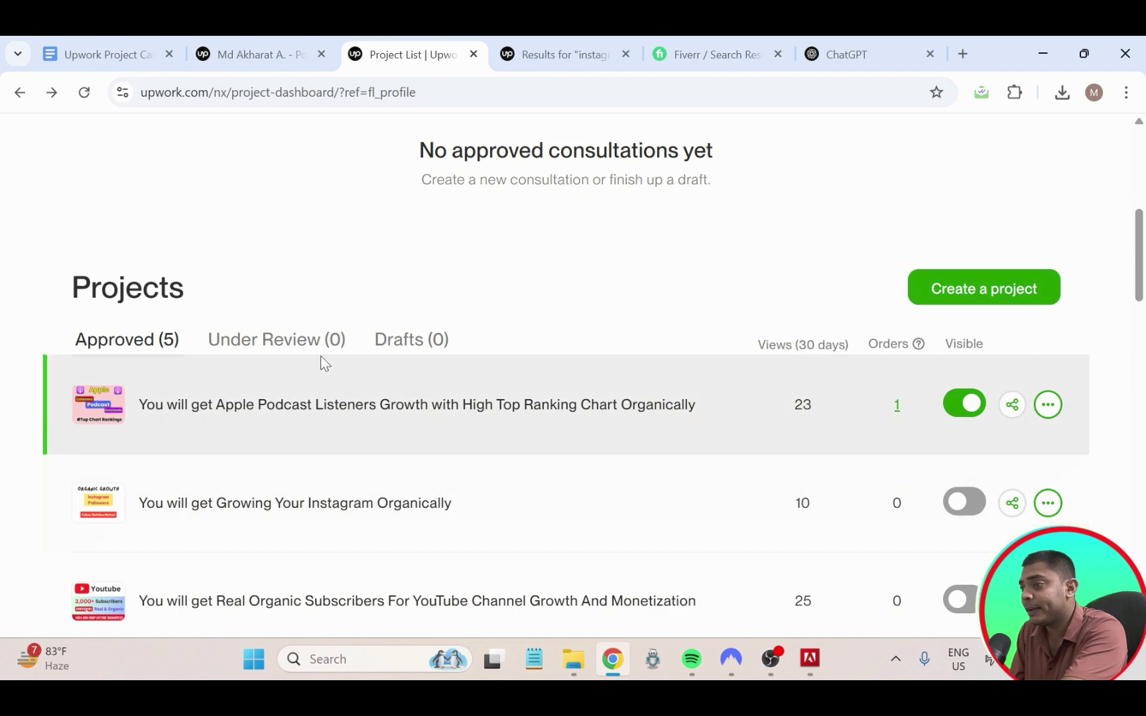
scroll(974, 292, "up", 3)
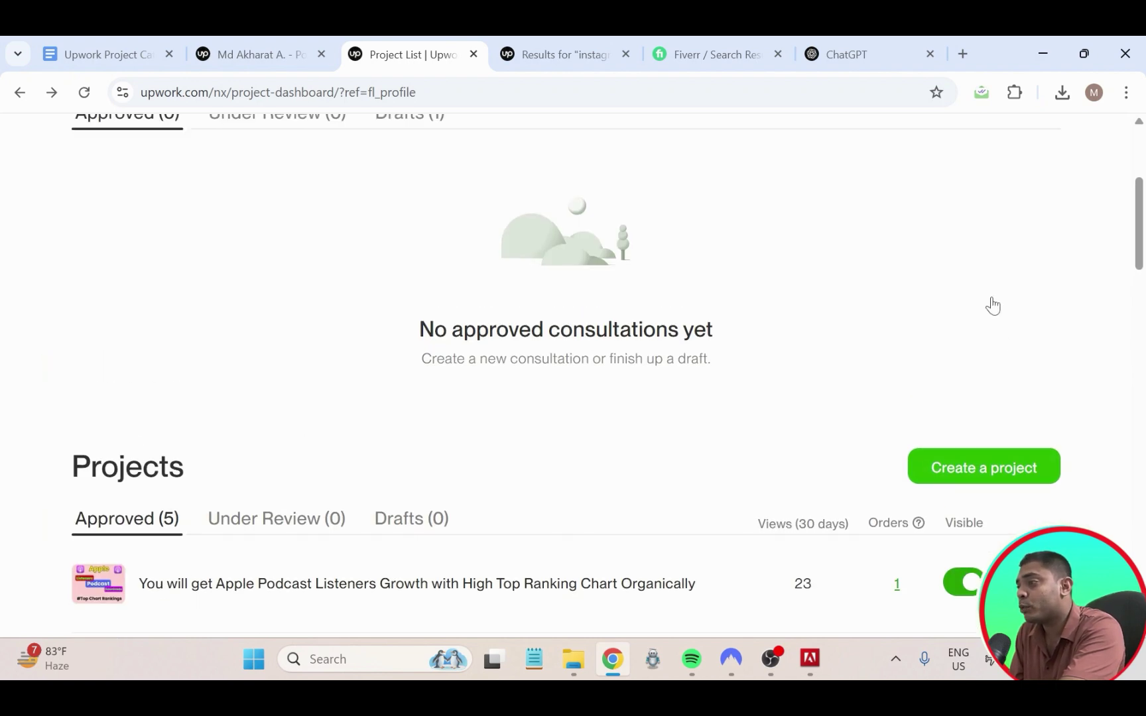
scroll(993, 480, "up", 1)
scroll(988, 457, "up", 4)
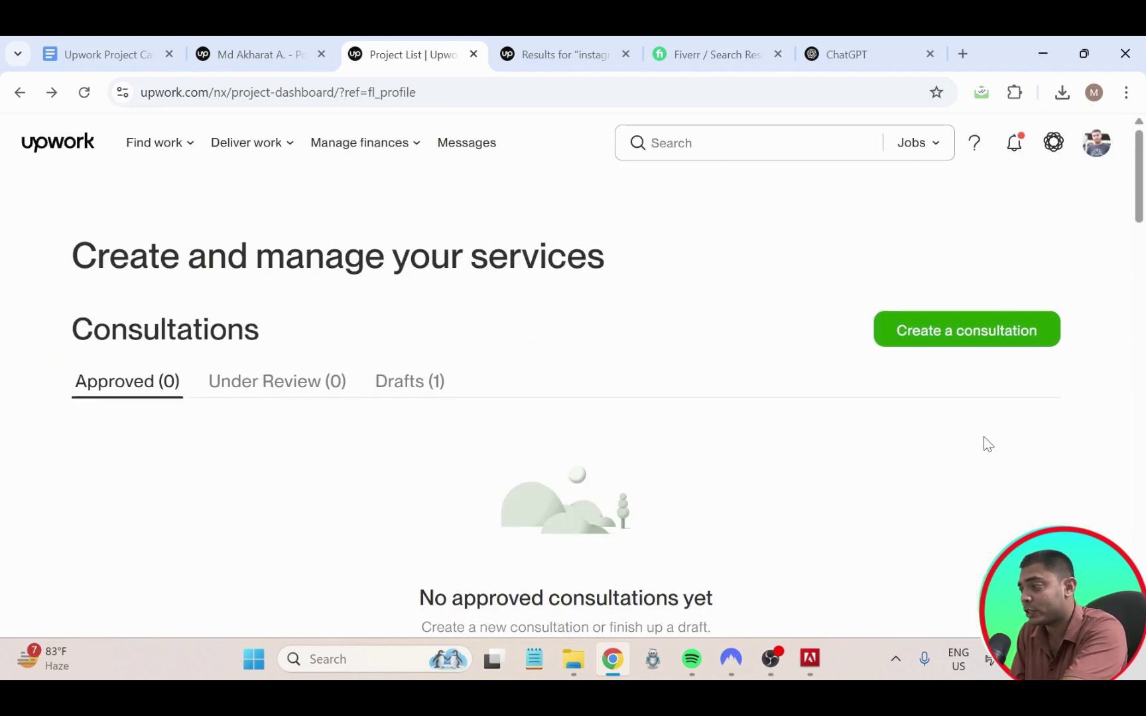
scroll(981, 445, "down", 4)
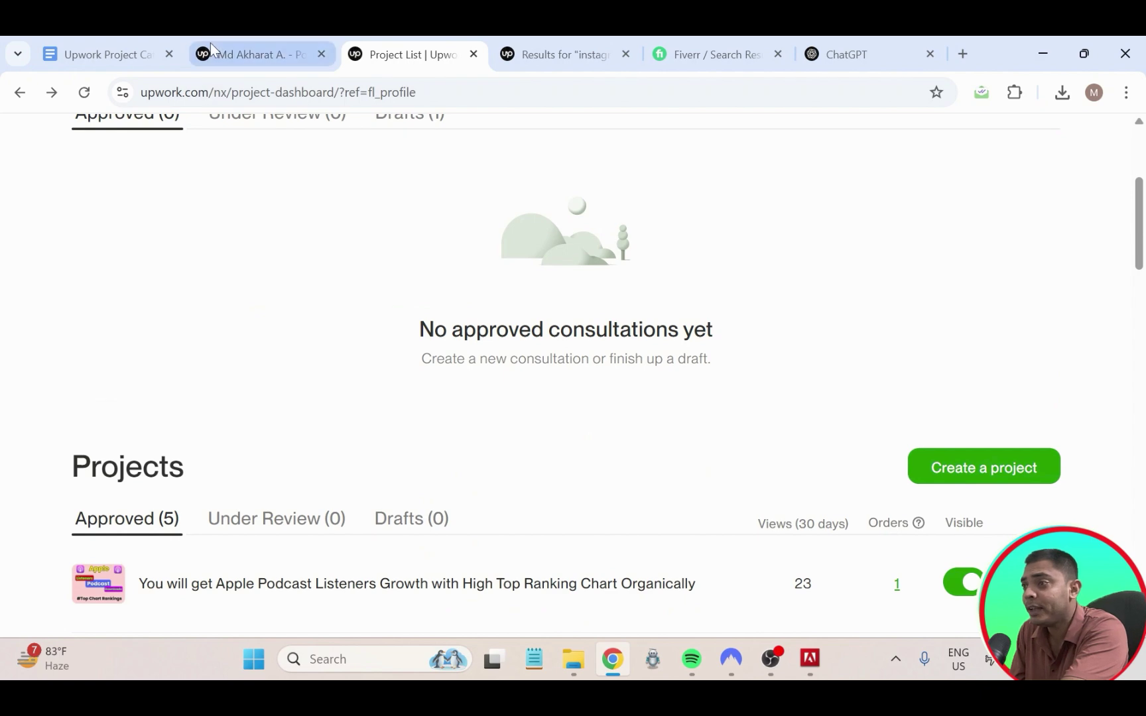
- Return to the freelancer profile and open project management from its project catalog section
left_click(212, 53)
scroll(757, 363, "down", 4)
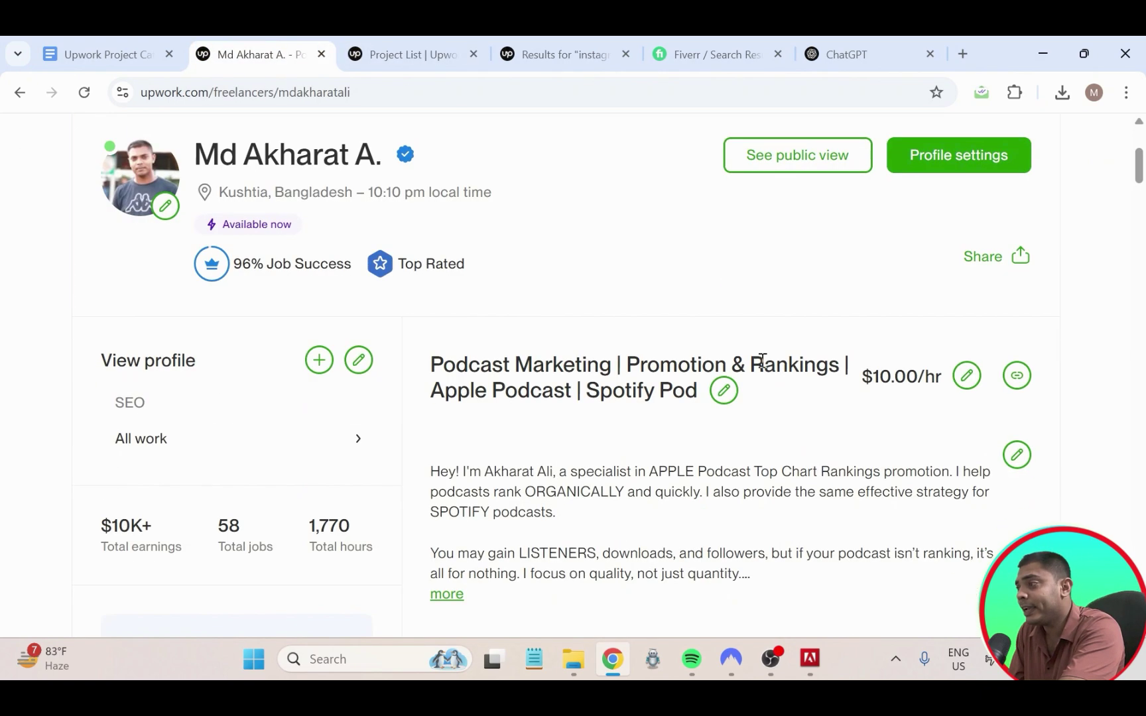
scroll(761, 363, "up", 4)
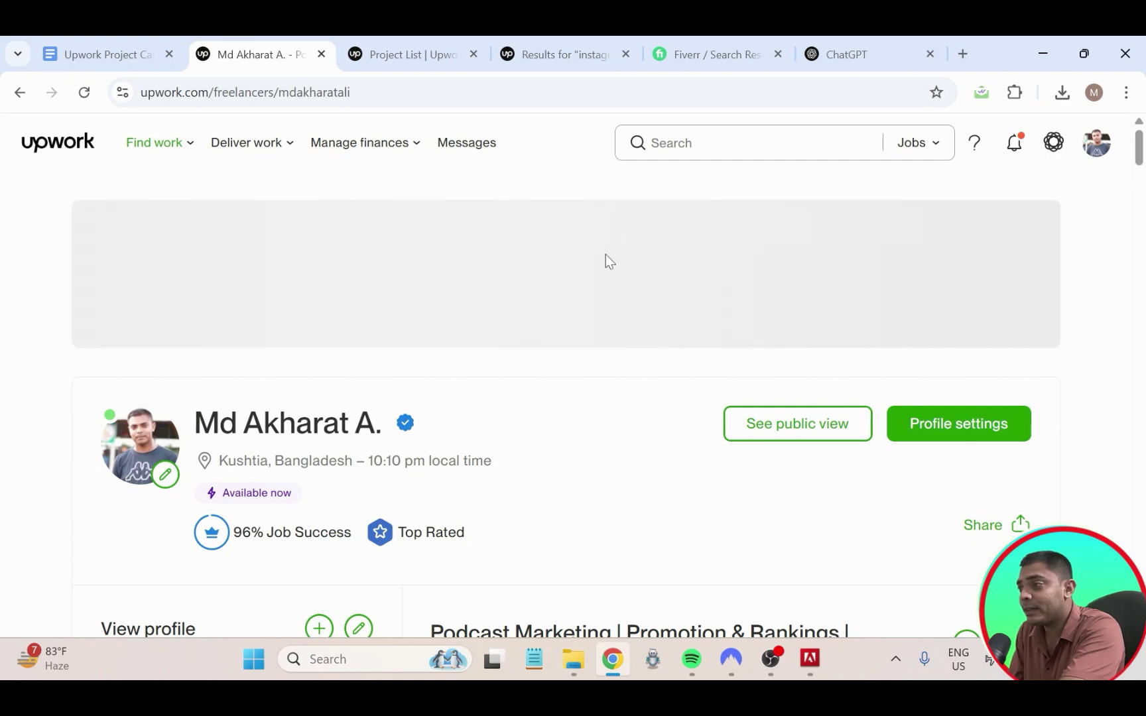
scroll(676, 478, "down", 10)
scroll(672, 481, "down", 15)
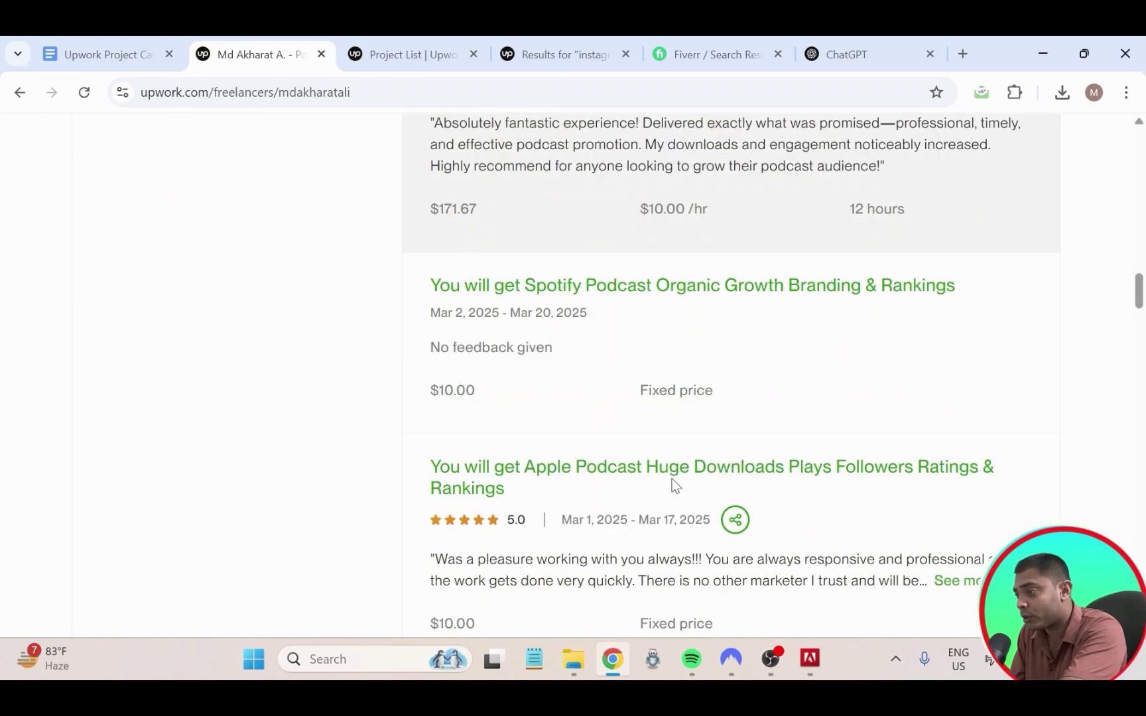
scroll(672, 481, "down", 9)
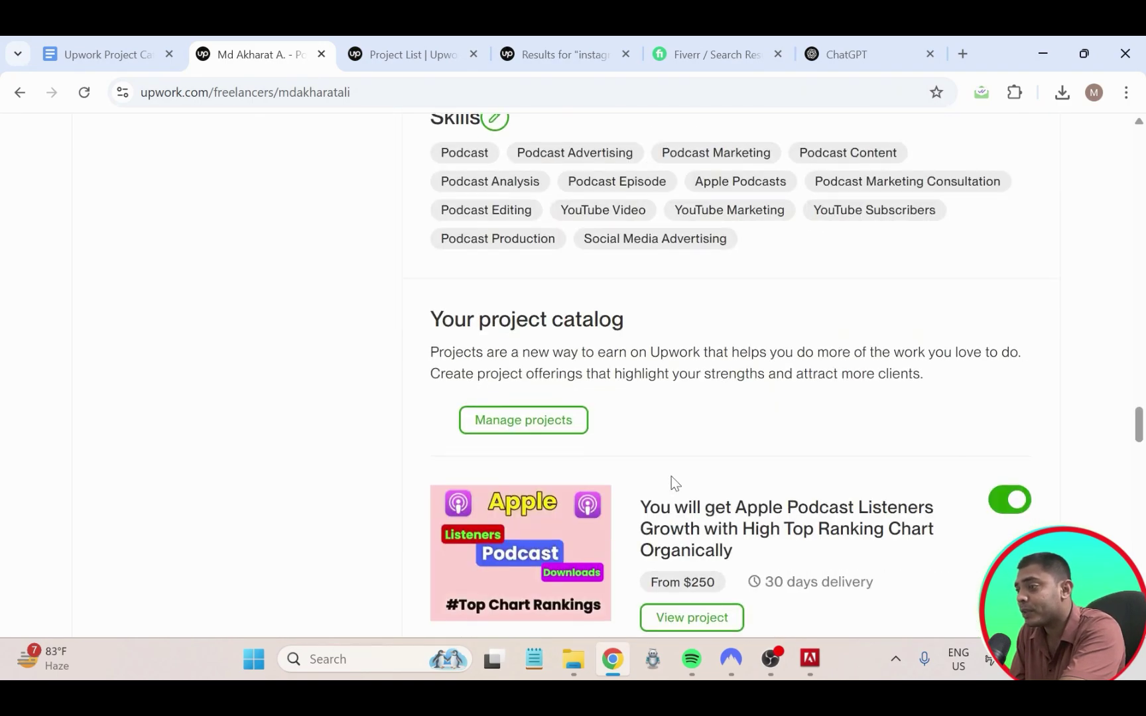
scroll(682, 317, "up", 4)
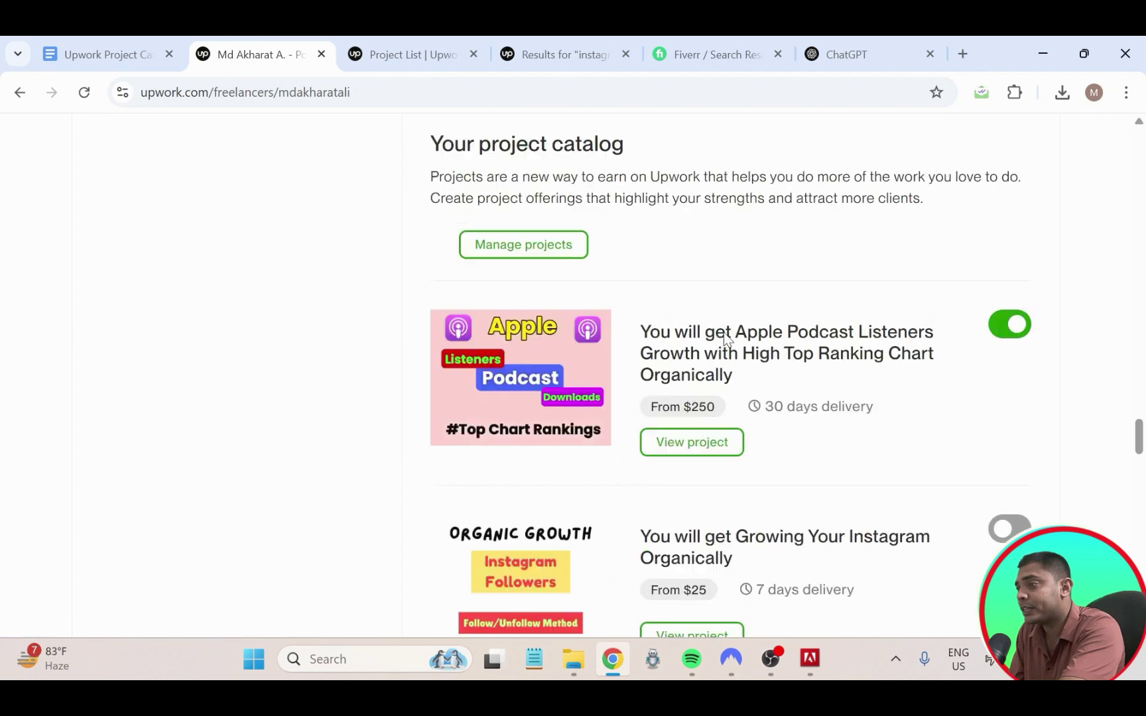
left_click(542, 418)
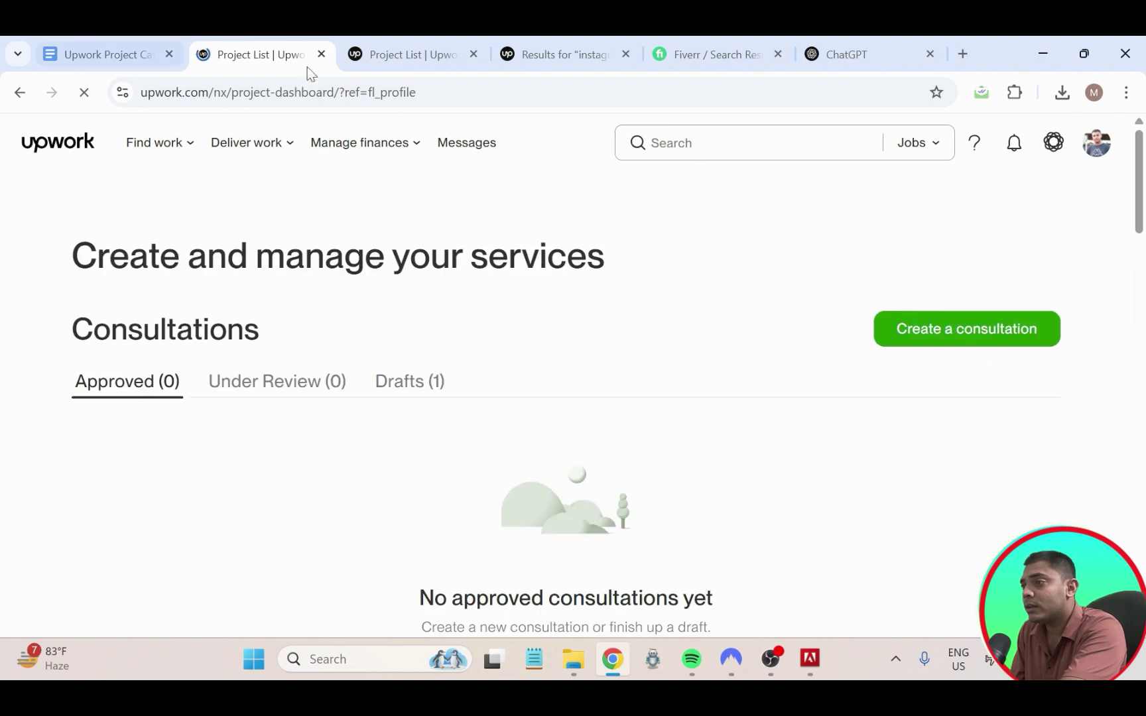
- Close the duplicate Project List page after checking the newly opened one
scroll(726, 378, "down", 6)
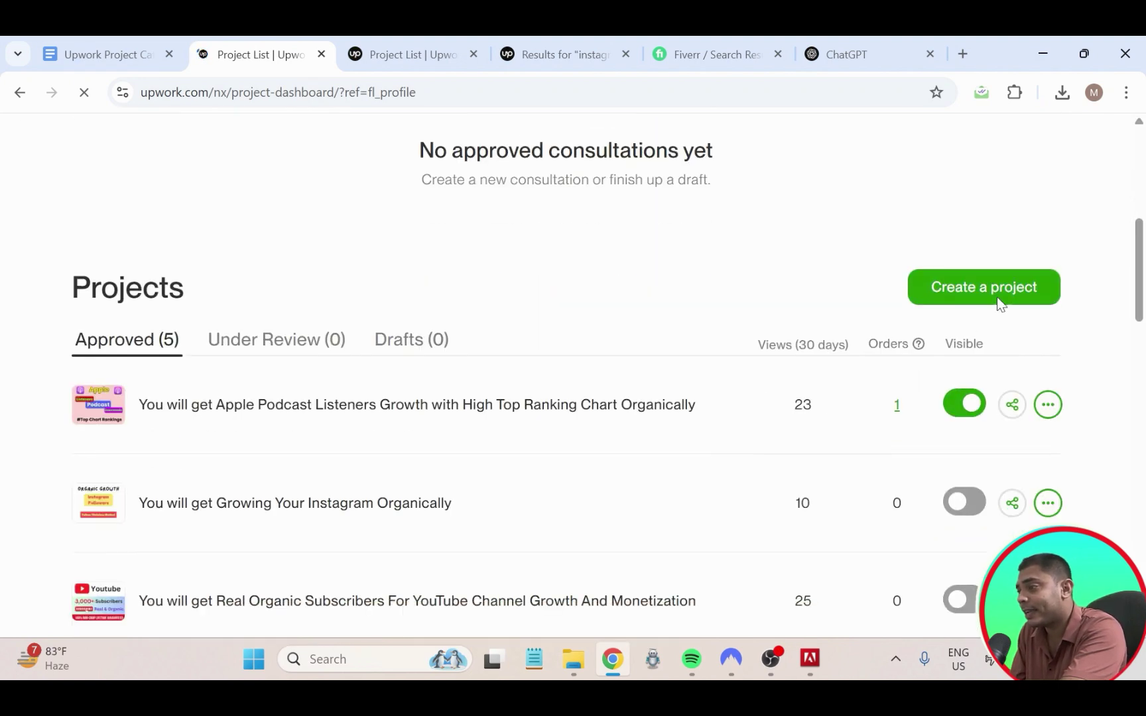
scroll(757, 422, "up", 6)
scroll(997, 439, "down", 6)
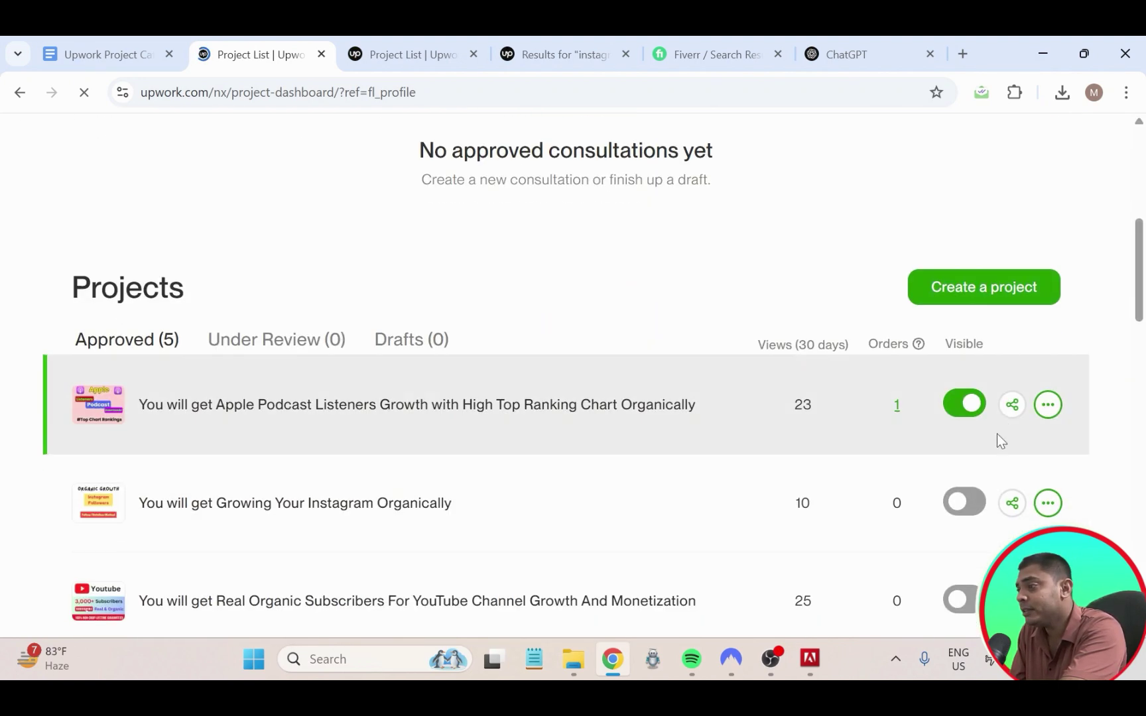
scroll(1011, 302, "up", 3)
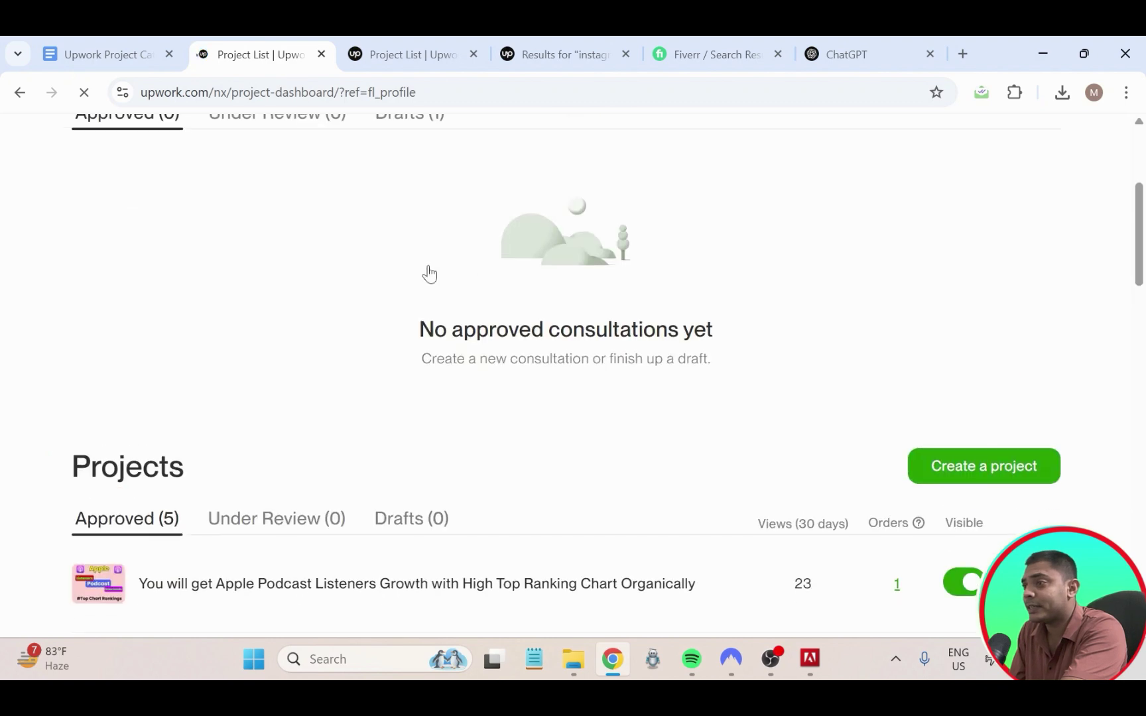
left_click(470, 60)
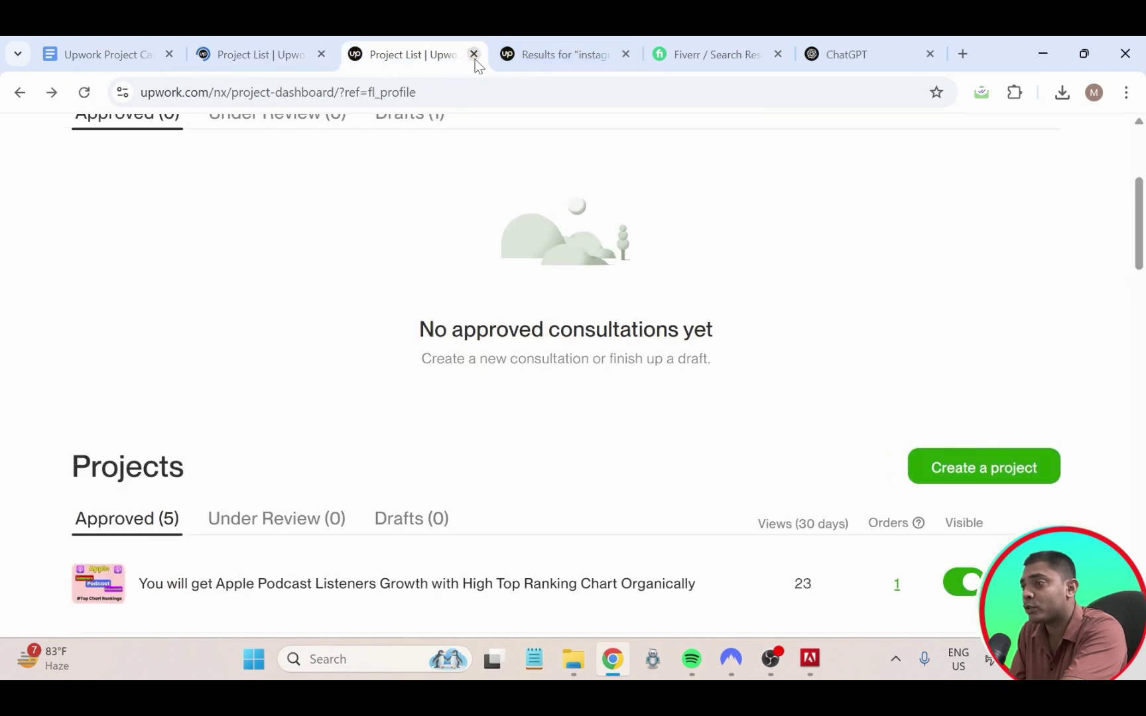
left_click(474, 55)
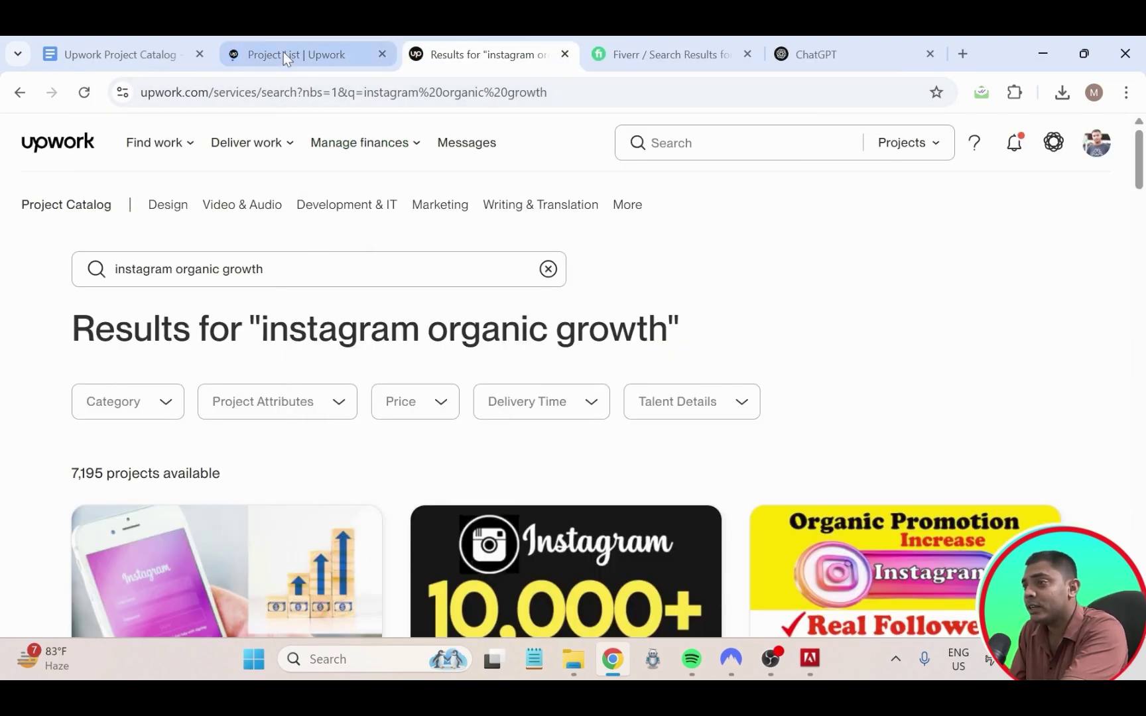
- Start creating a new project from the Projects section of the dashboard
left_click(283, 53)
scroll(929, 389, "down", 4)
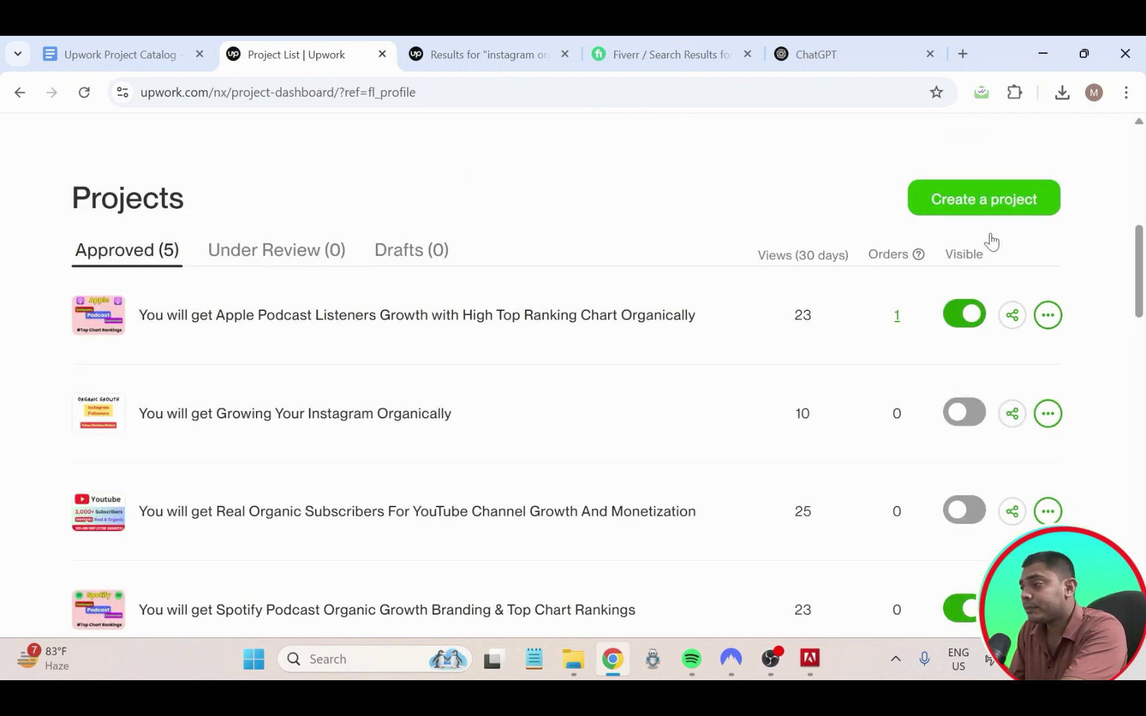
left_click(971, 200)
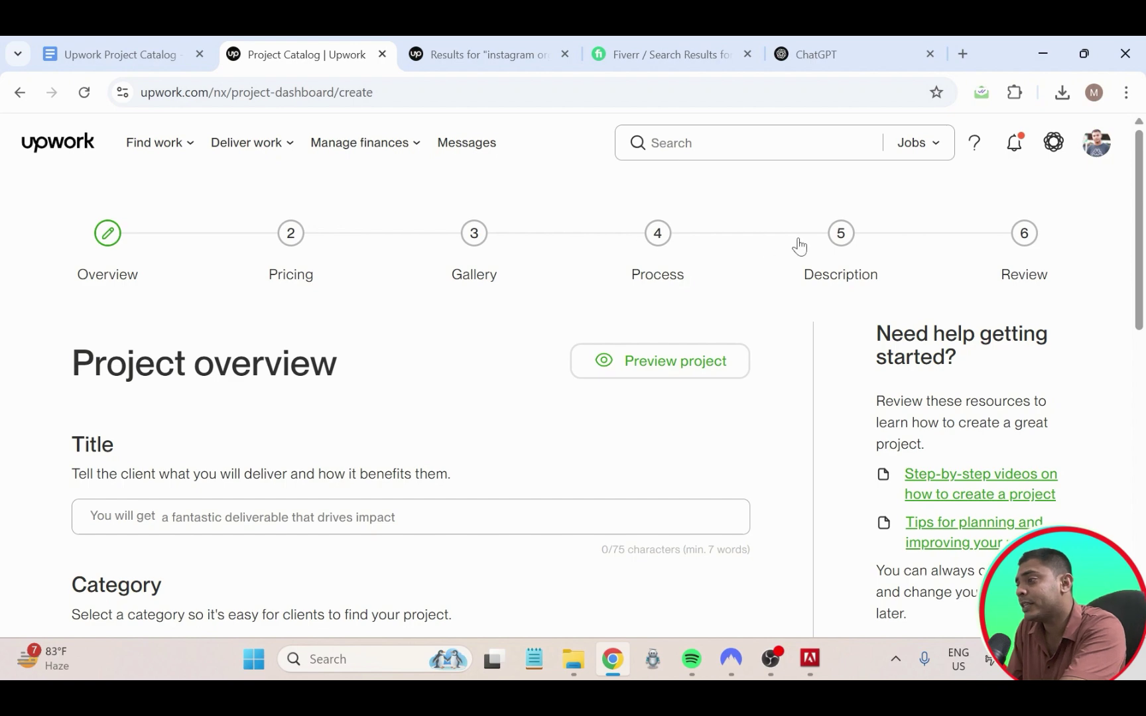
- Examine the new project's six creation stages, its overview form and the getting-started help resources
scroll(513, 435, "down", 3)
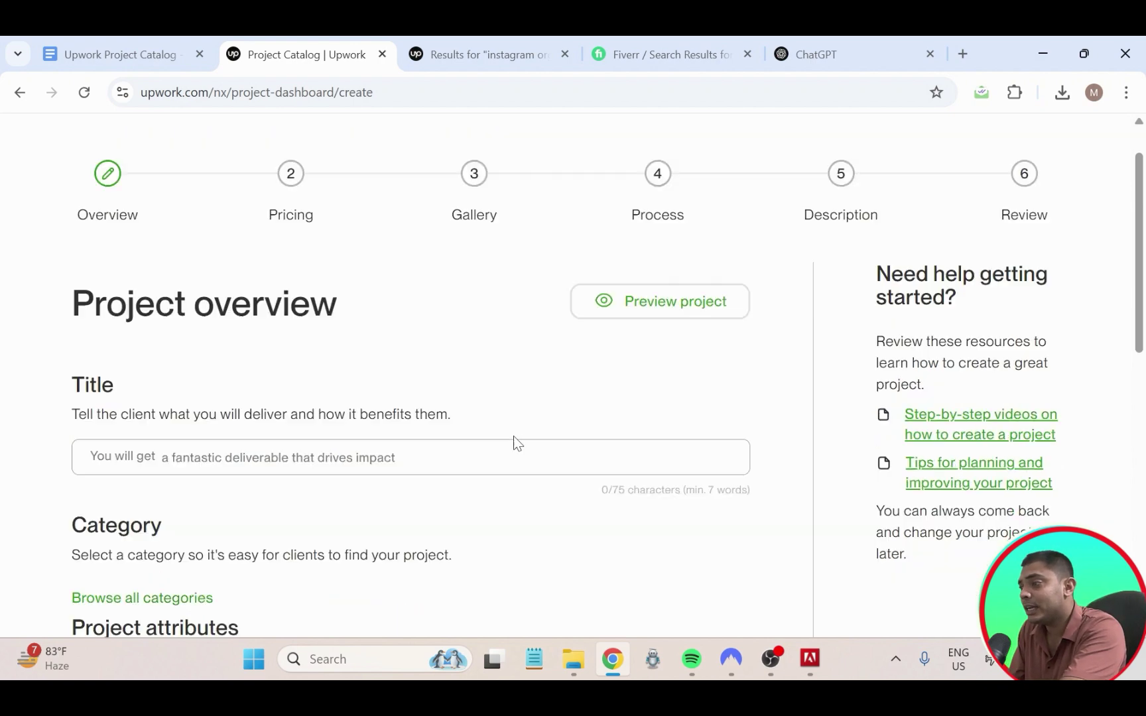
scroll(997, 252, "up", 1)
scroll(997, 251, "up", 2)
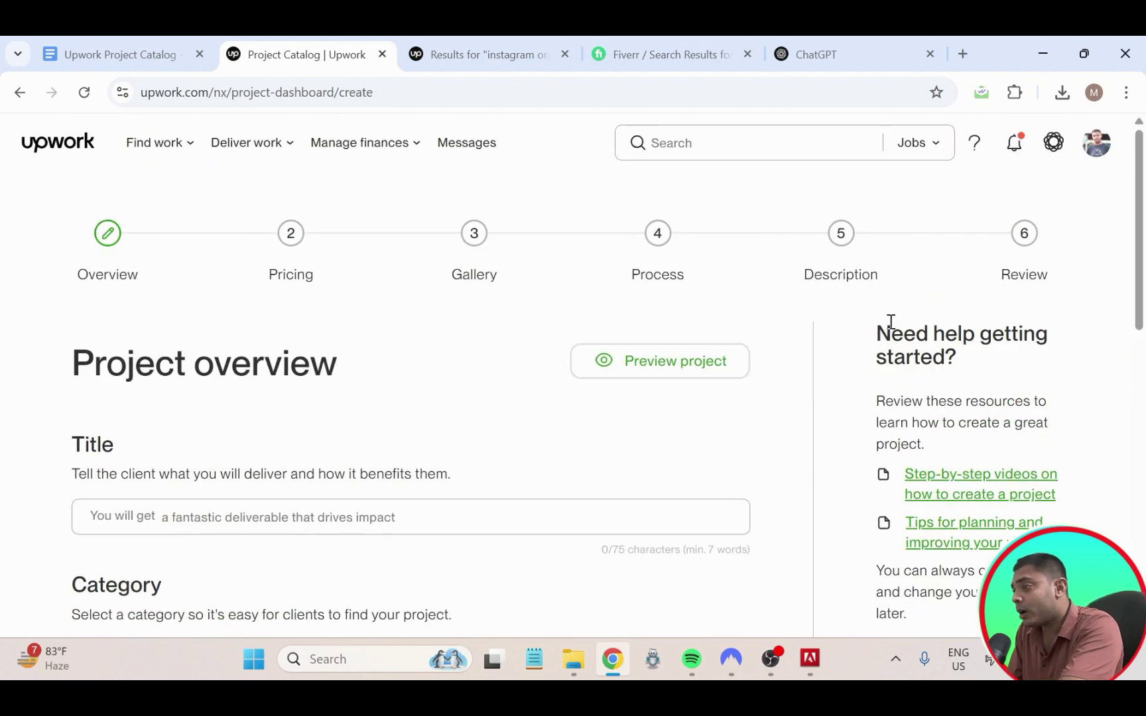
left_click_drag(878, 326, 929, 613)
scroll(1013, 207, "down", 6)
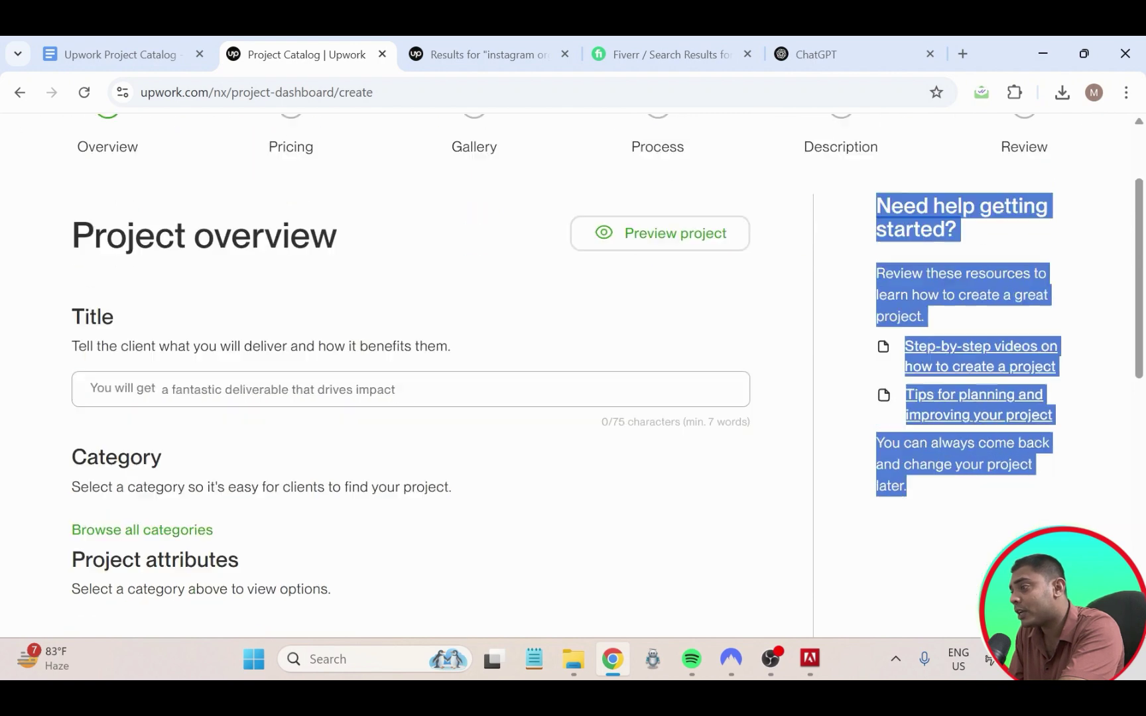
left_click_drag(1012, 208, 140, 296)
left_click(1081, 317)
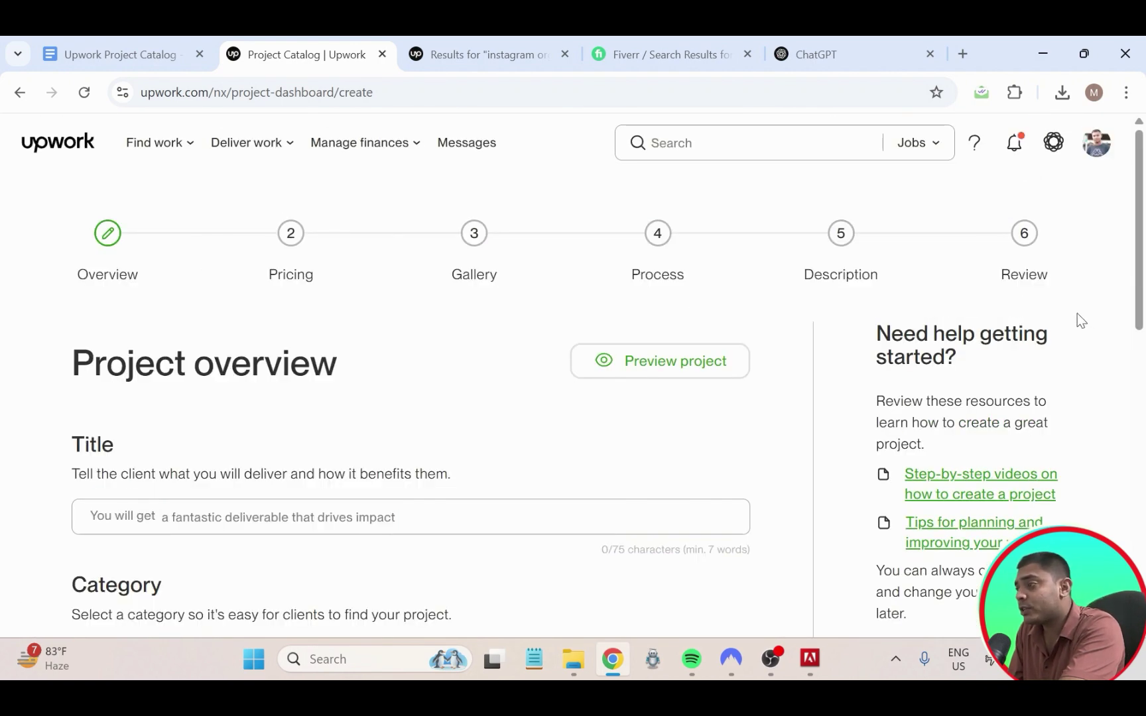
- Switch to the Upwork Project Catalog document in Google Docs and add three line breaks after the Review label
left_click(167, 53)
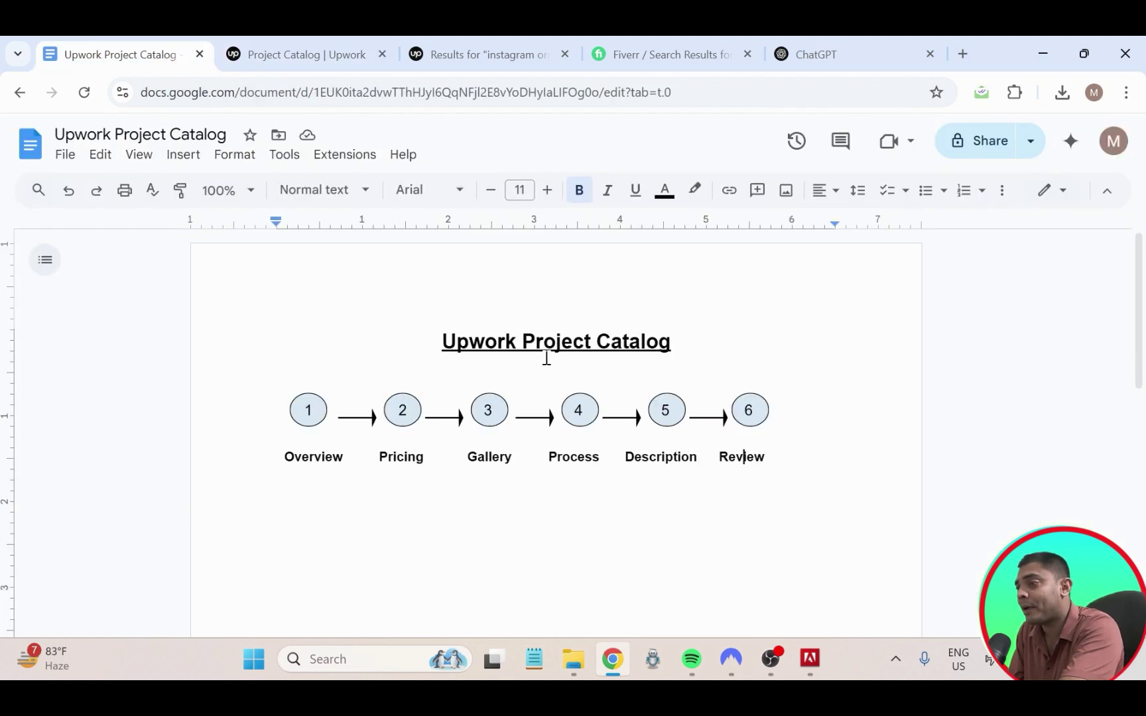
scroll(546, 358, "down", 3)
scroll(660, 403, "up", 3)
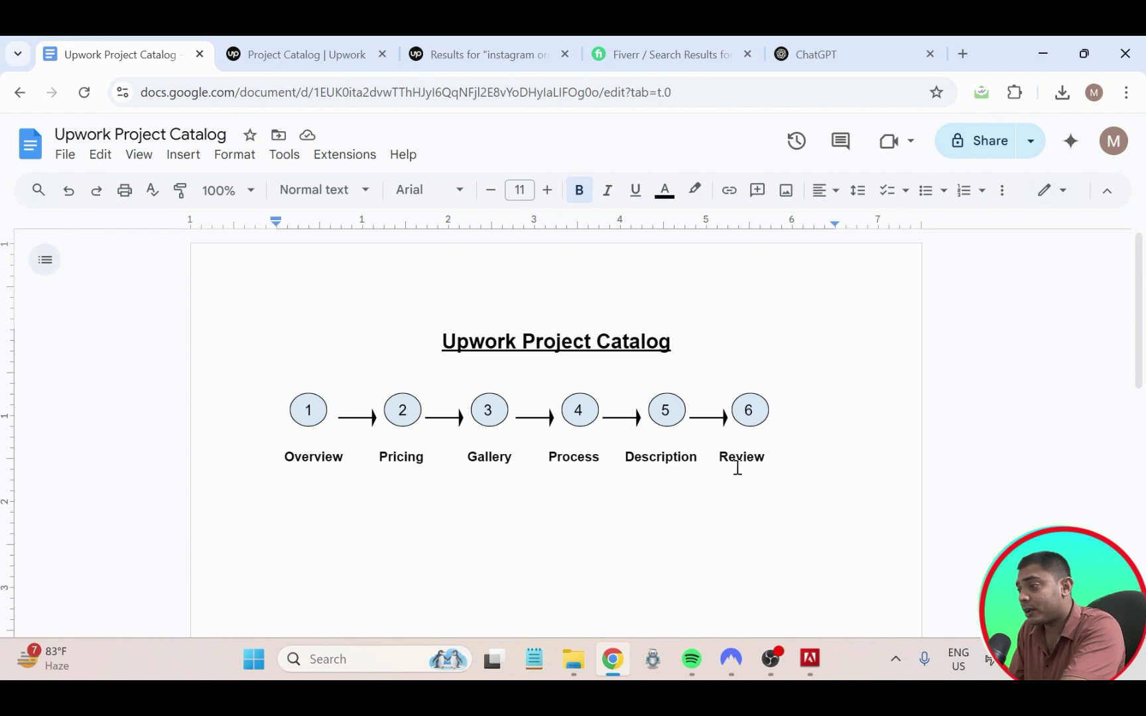
left_click(775, 466)
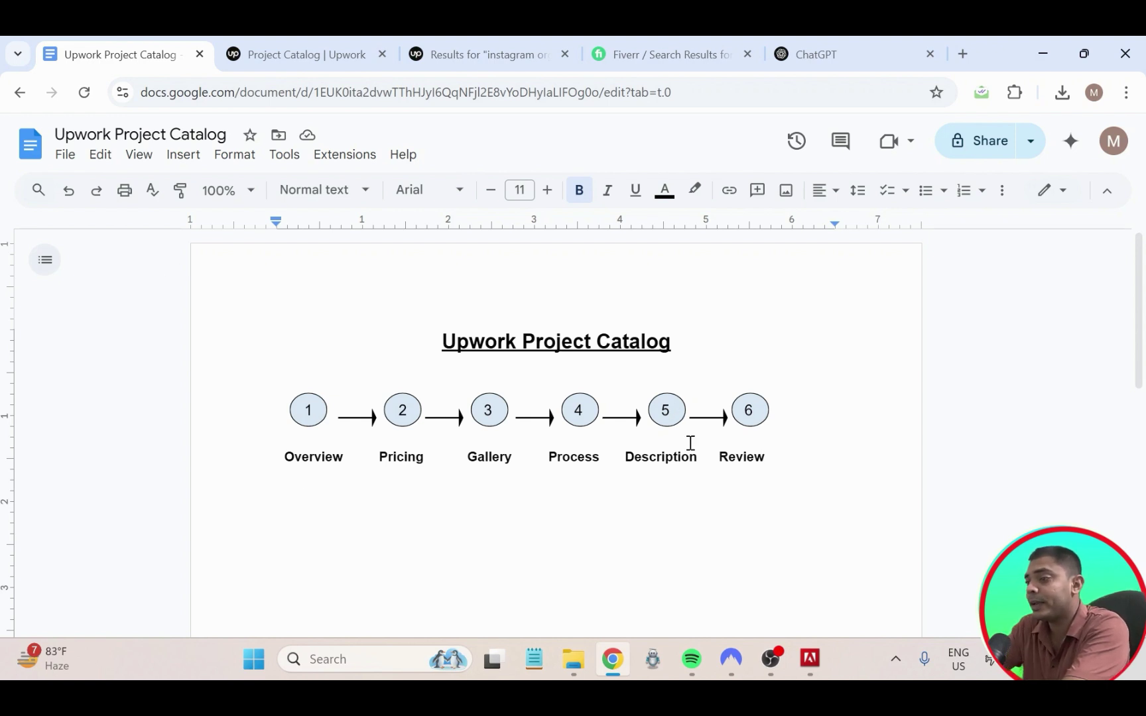
key("Return")
key("Return")
key("Return")
- Return to the Upwork project form and examine its title, category, project attributes and search tags fields
left_click(307, 53)
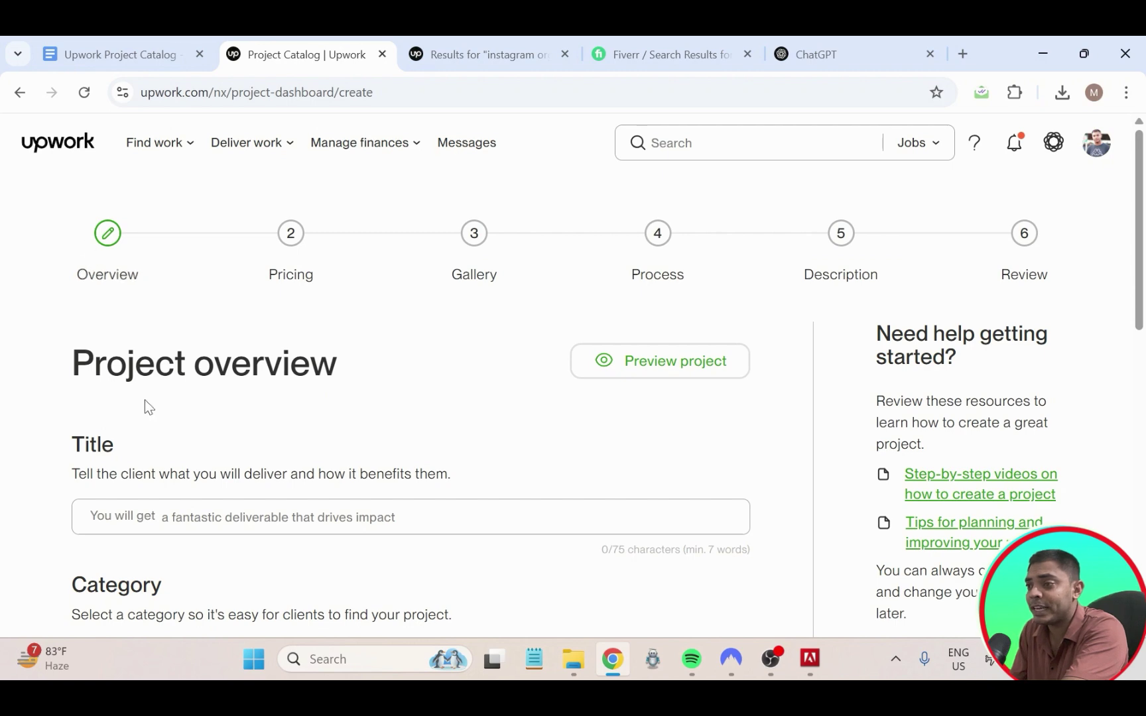
scroll(144, 403, "down", 3)
left_click(157, 340)
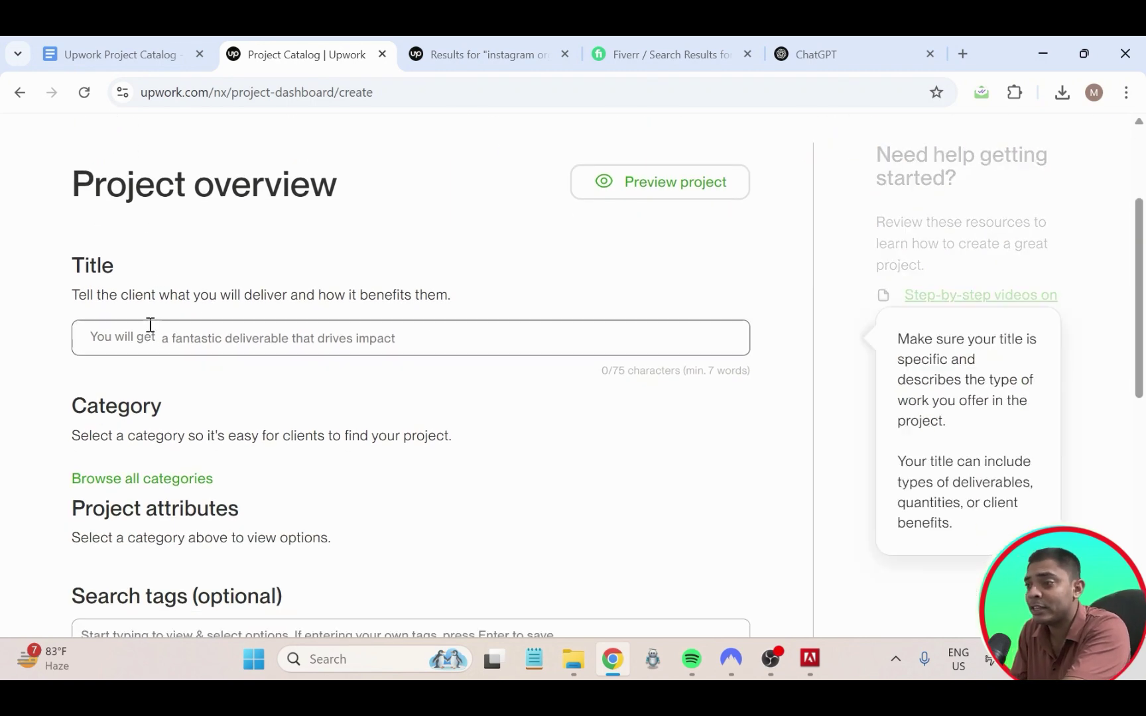
left_click(181, 397)
scroll(158, 428, "down", 3)
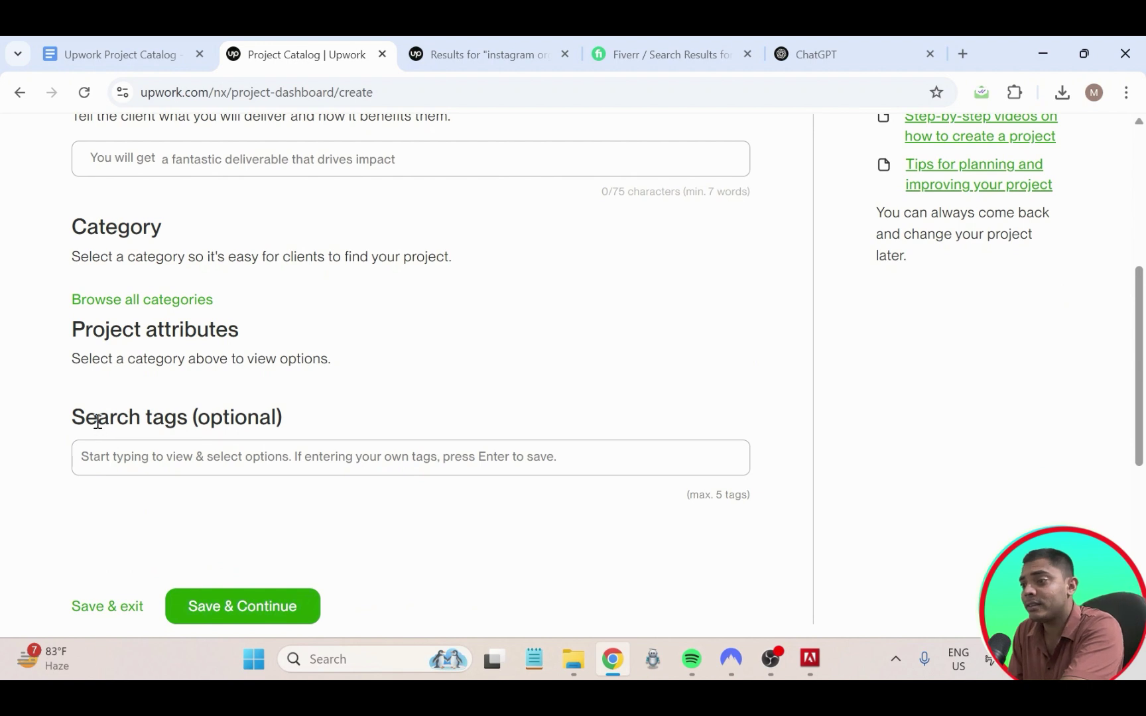
left_click_drag(65, 422, 307, 412)
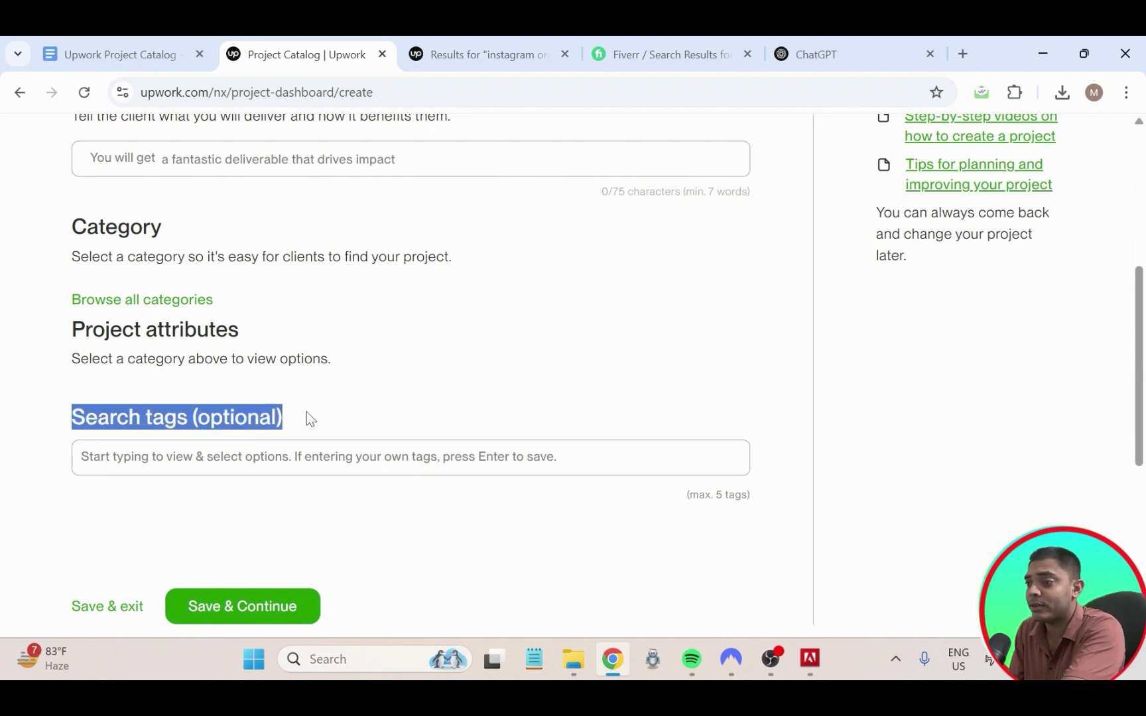
left_click(330, 443)
scroll(338, 447, "up", 6)
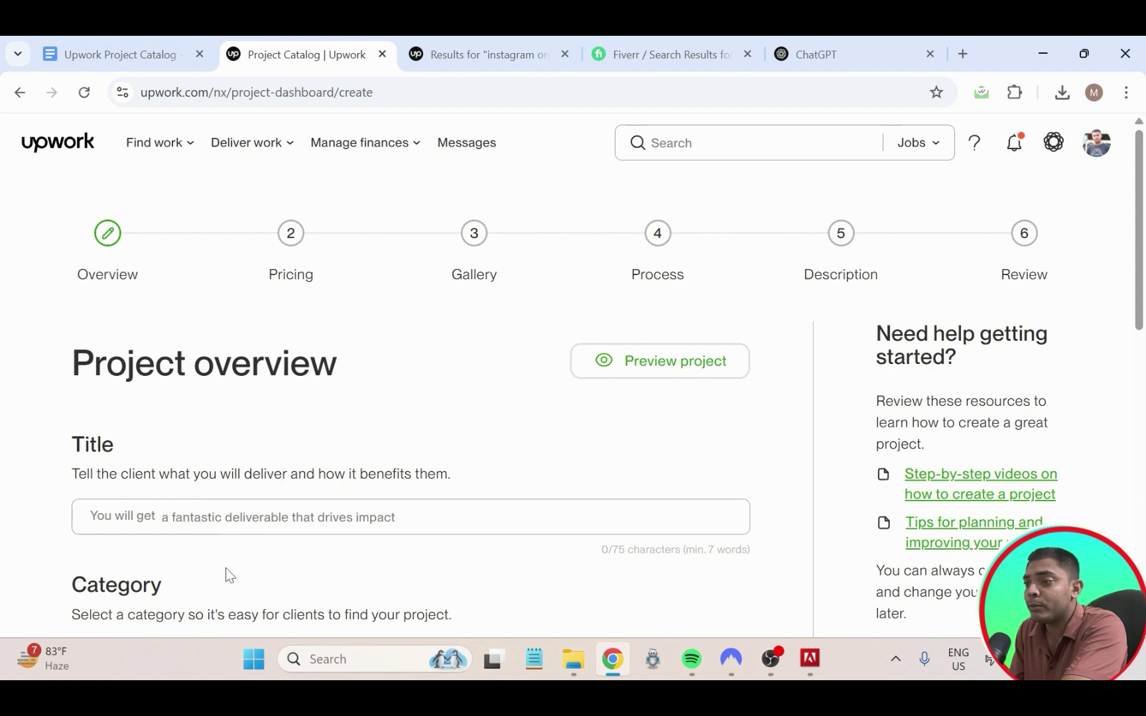
- Review the title field's writing guidance and the remaining sections of the project overview form
scroll(197, 409, "down", 4)
scroll(238, 360, "up", 4)
left_click(240, 510)
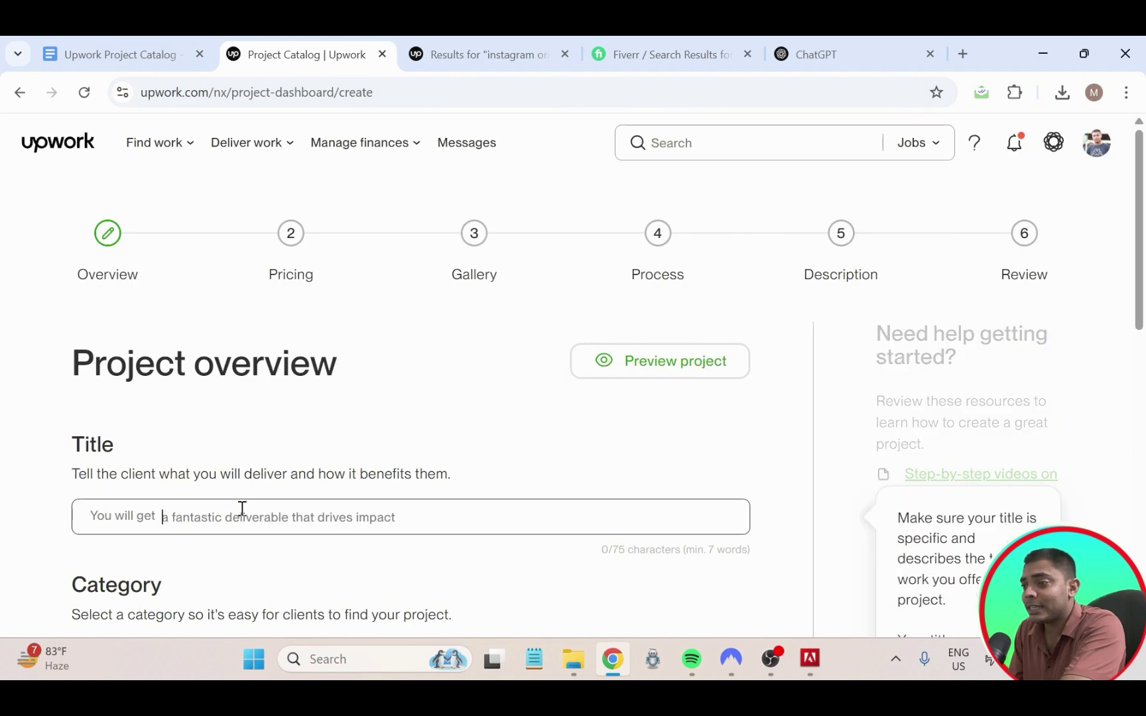
scroll(404, 550, "down", 5)
scroll(404, 550, "up", 5)
scroll(451, 525, "down", 5)
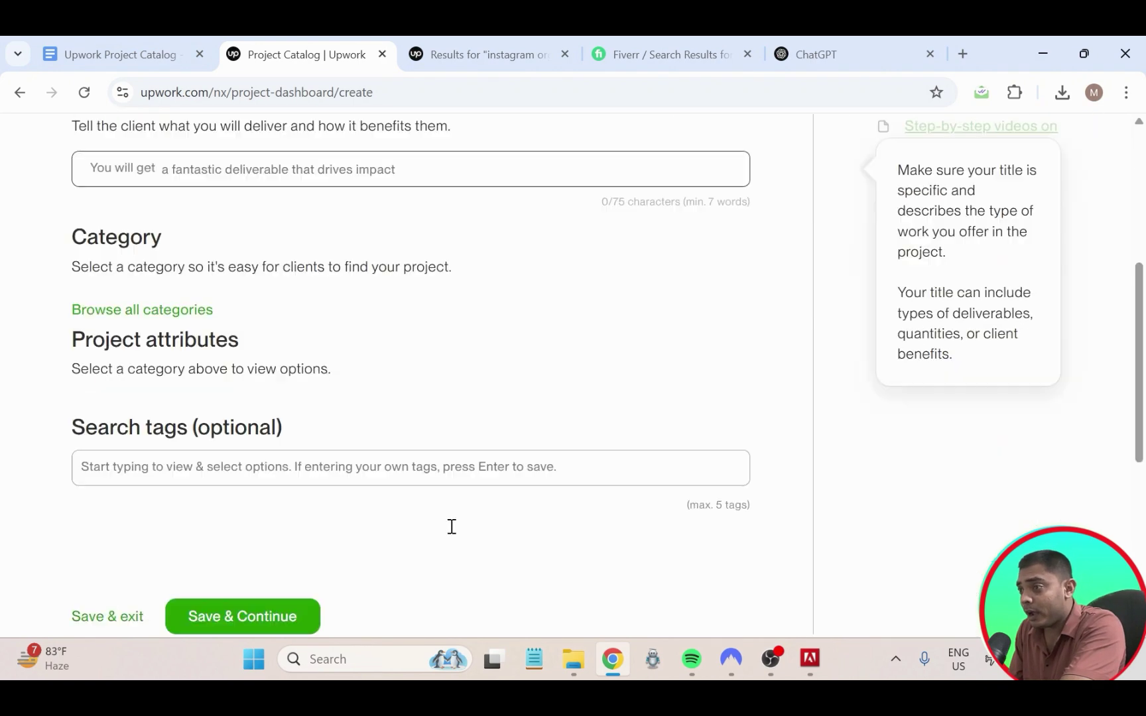
scroll(450, 527, "up", 5)
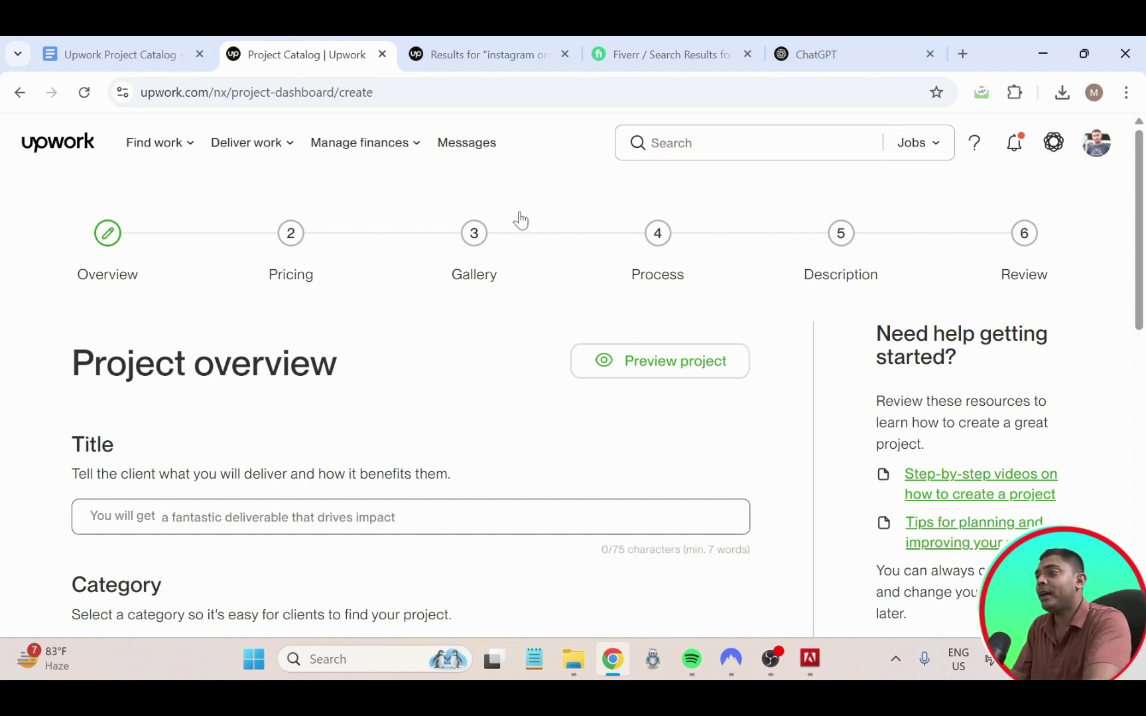
- Copy the phrase "instagram organic growth" from the Upwork project search and paste it below the stage labels in the Upwork Project Catalog document
left_click(461, 59)
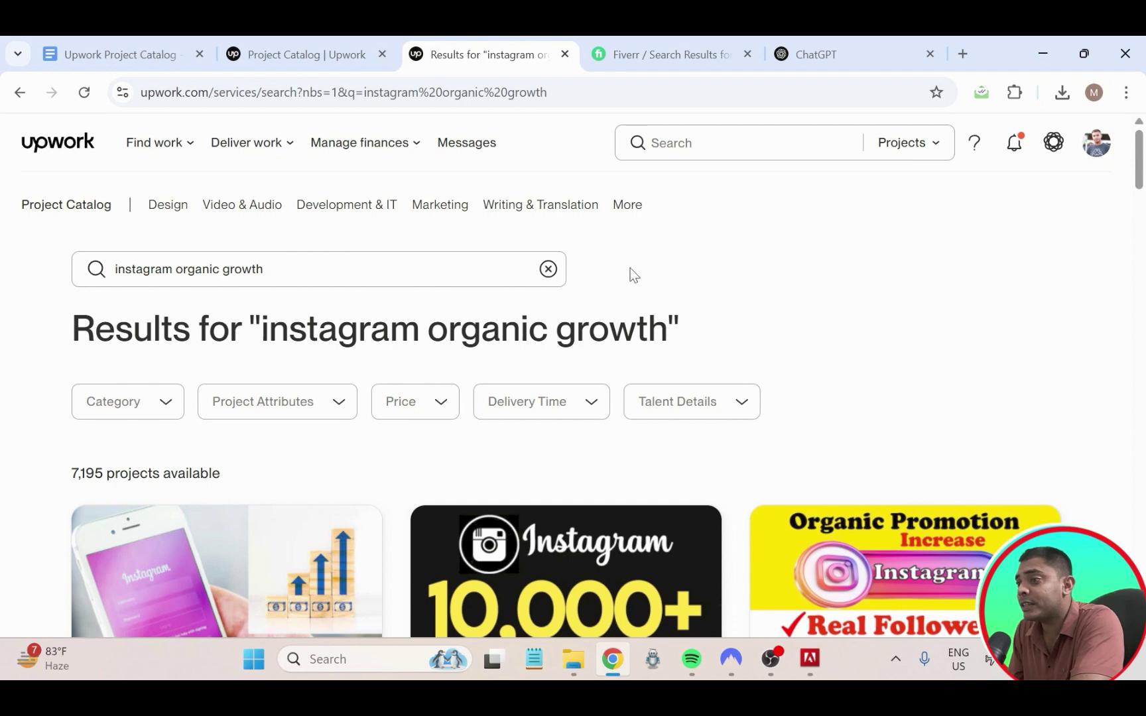
scroll(464, 305, "down", 2)
scroll(269, 302, "up", 2)
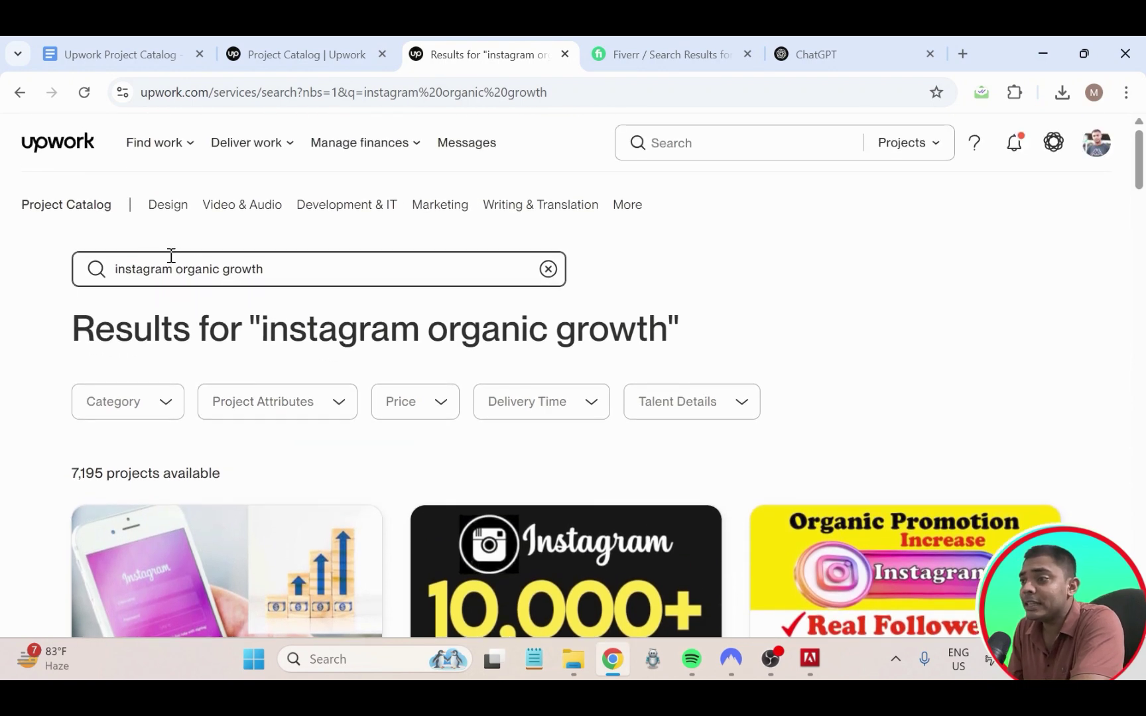
mouse_move(114, 265)
left_mouse_down()
mouse_move(258, 268)
mouse_move(117, 267)
left_mouse_up()
left_click(277, 265)
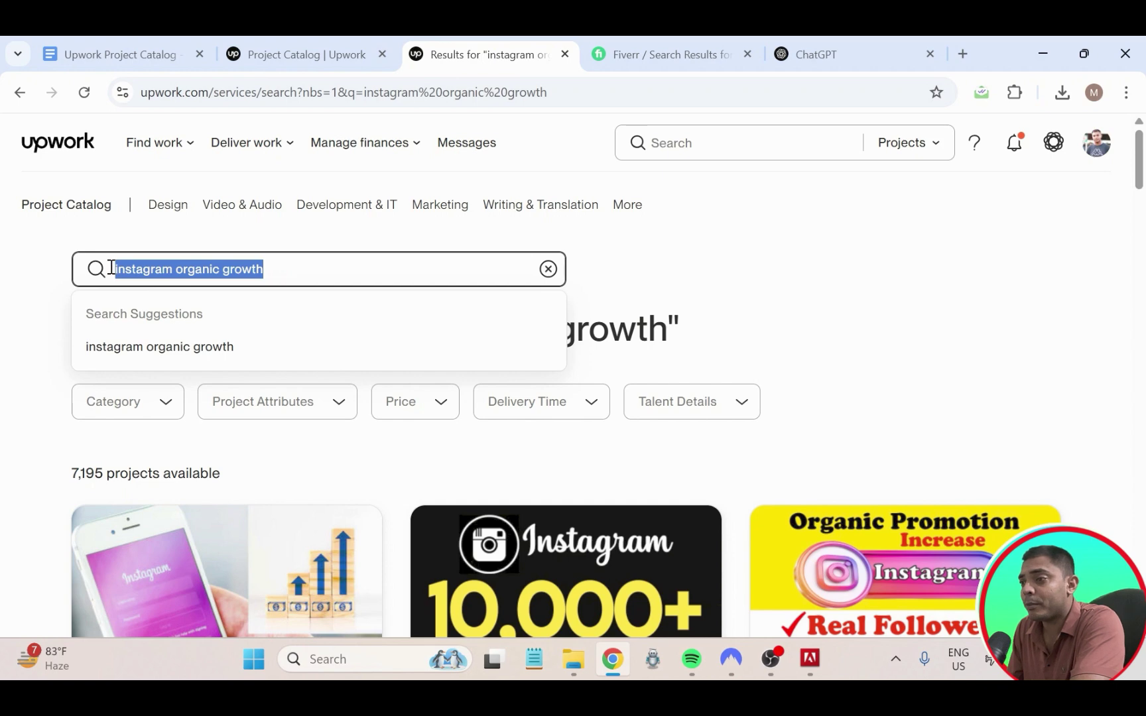
right_click(128, 277)
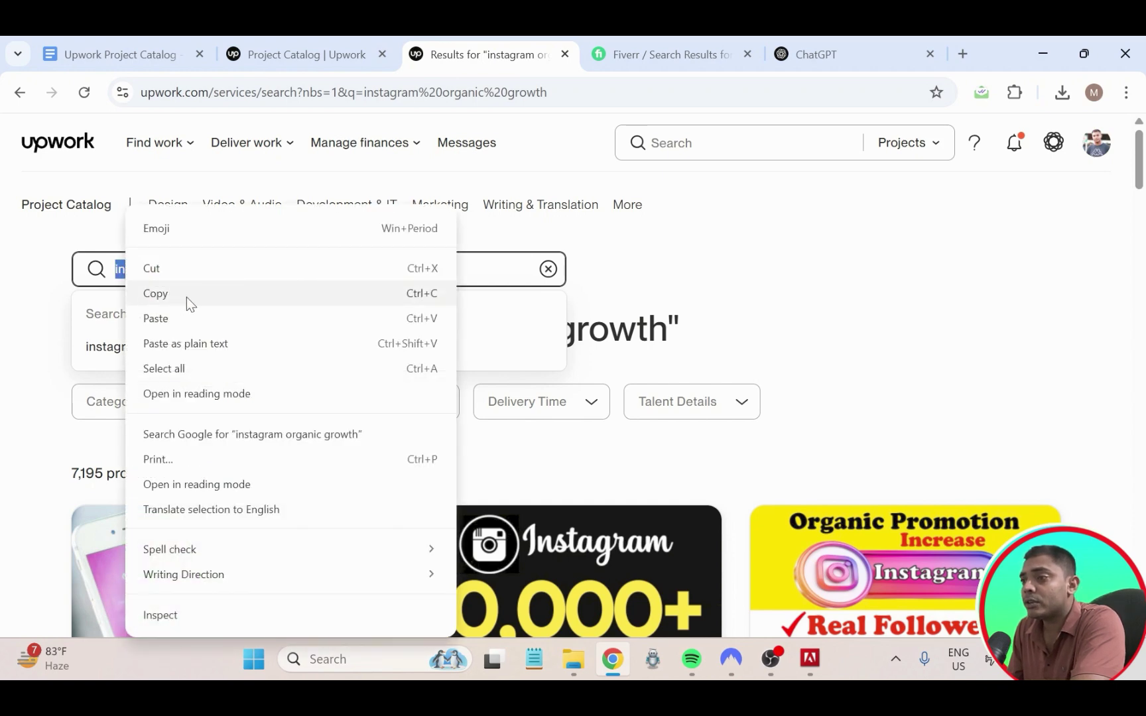
left_click(187, 297)
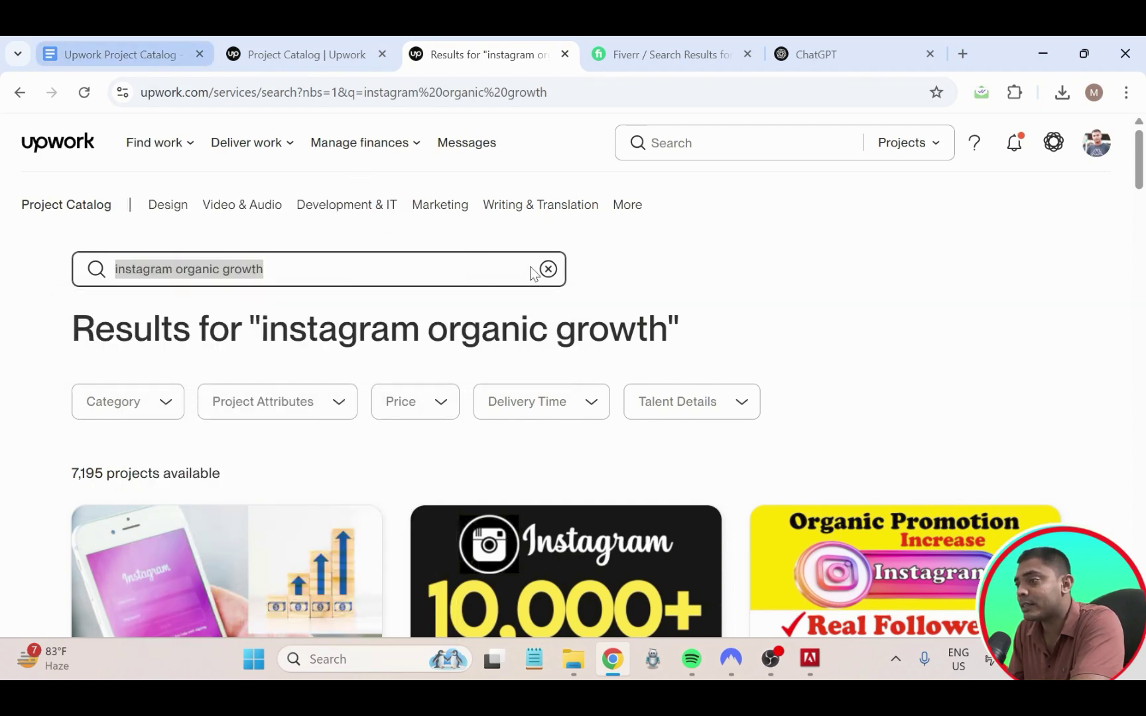
left_click(154, 55)
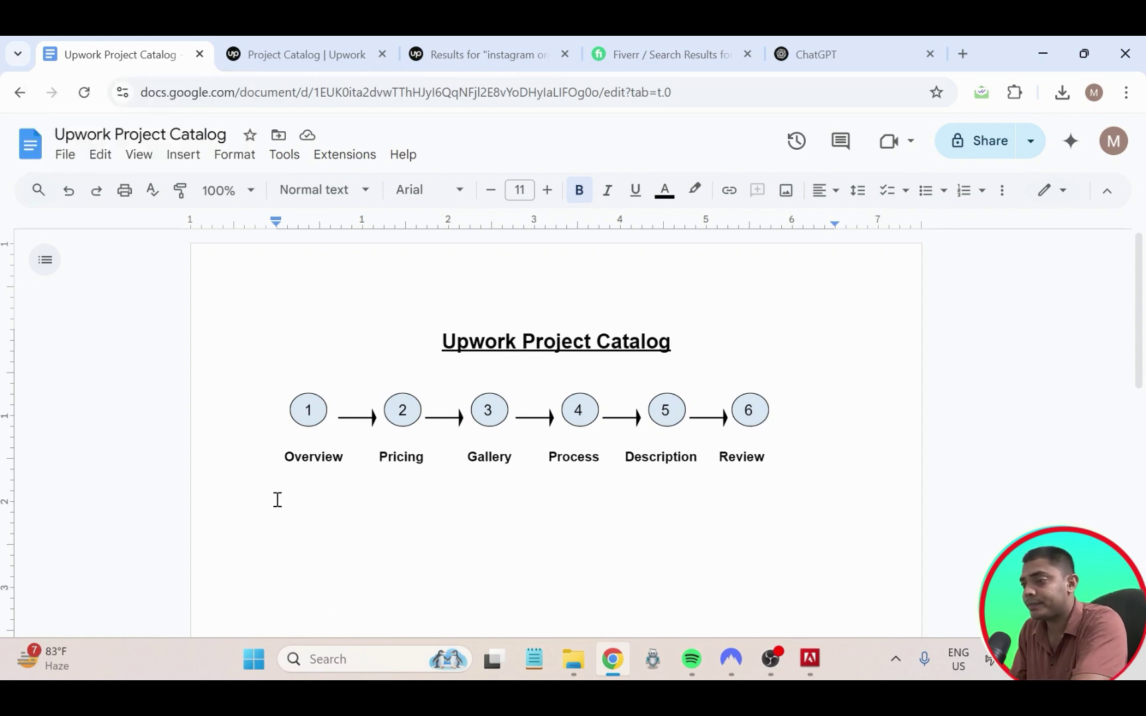
key("ctrl+v")
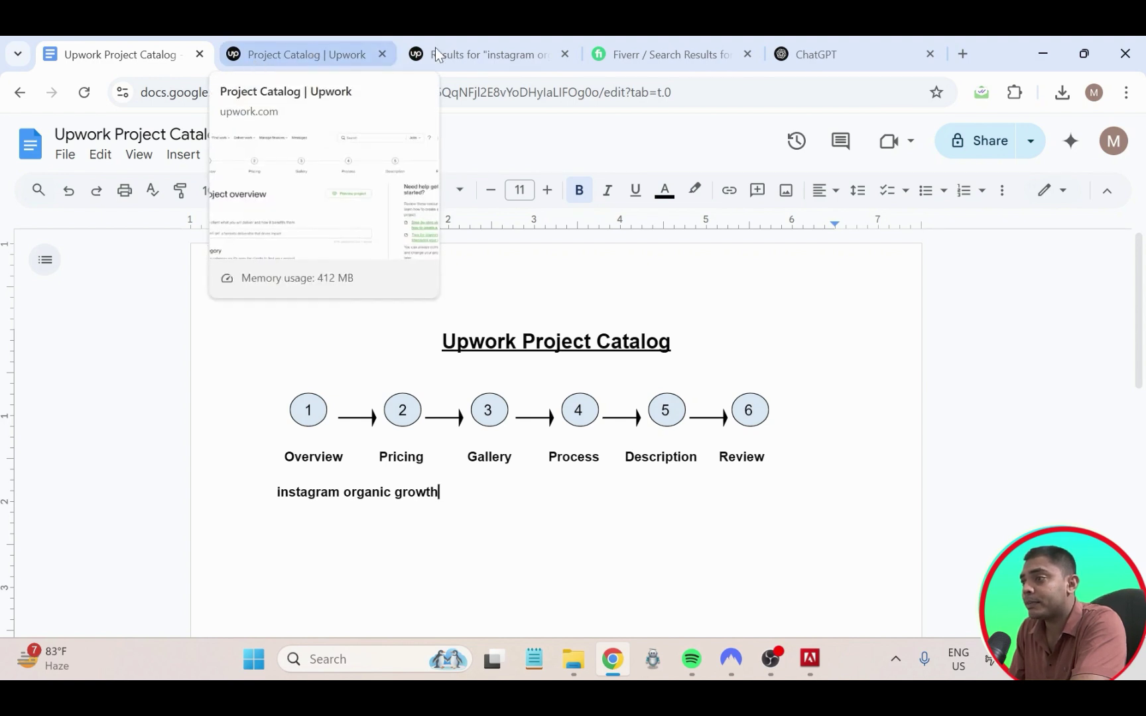
- Return to the Upwork search results for instagram organic growth and browse the competing projects' thumbnails, titles, prices and ratings
left_click(498, 59)
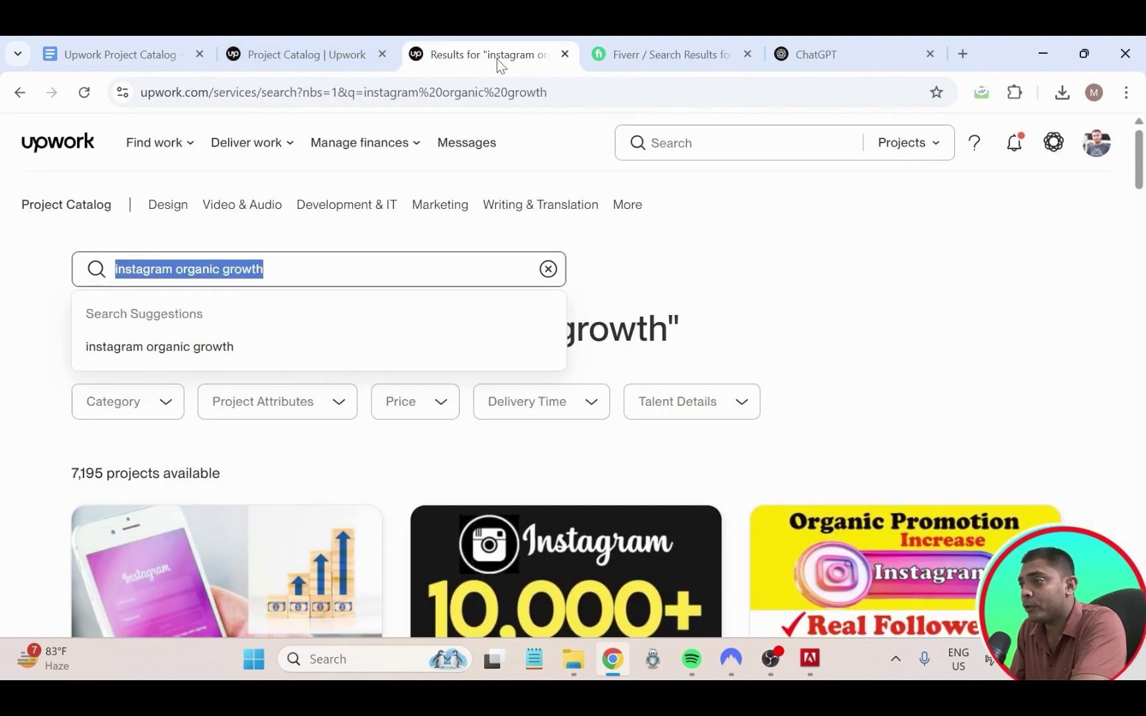
left_click(347, 276)
left_click(642, 273)
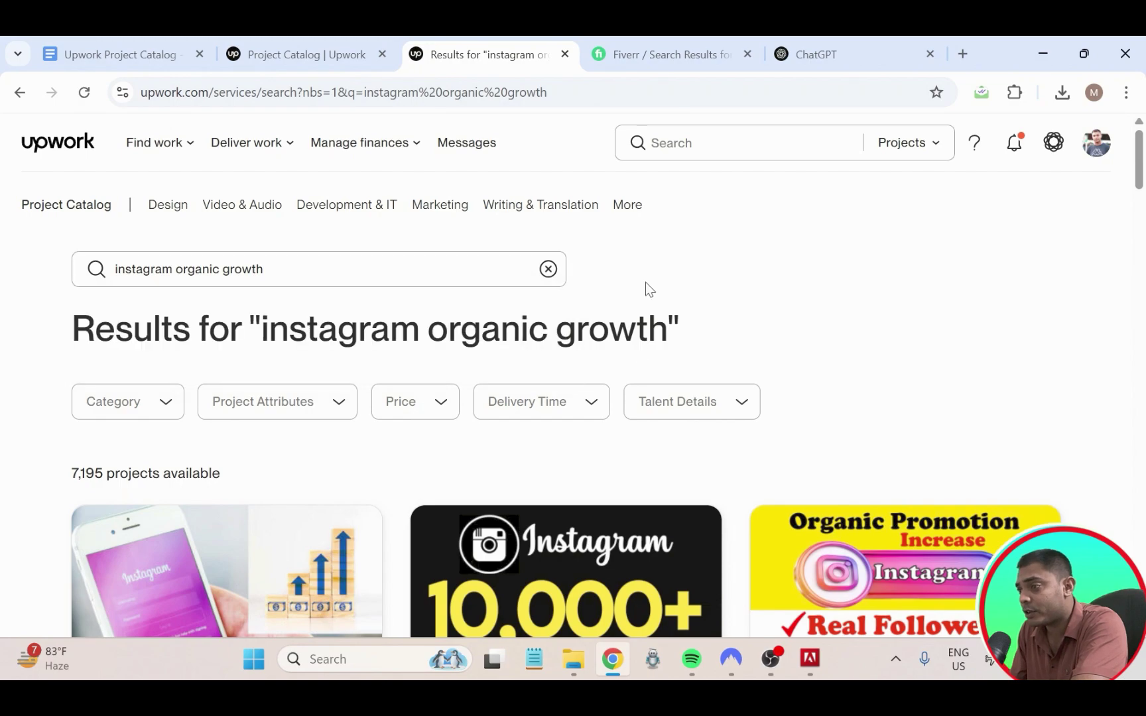
scroll(569, 431, "down", 10)
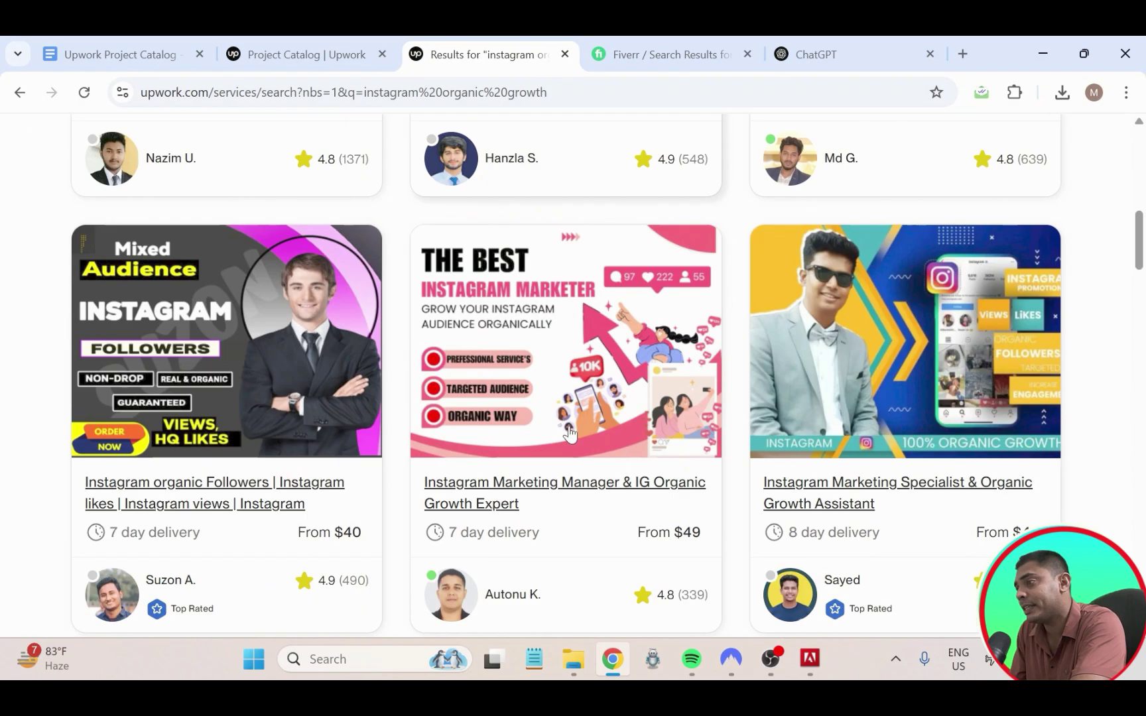
scroll(569, 432, "down", 15)
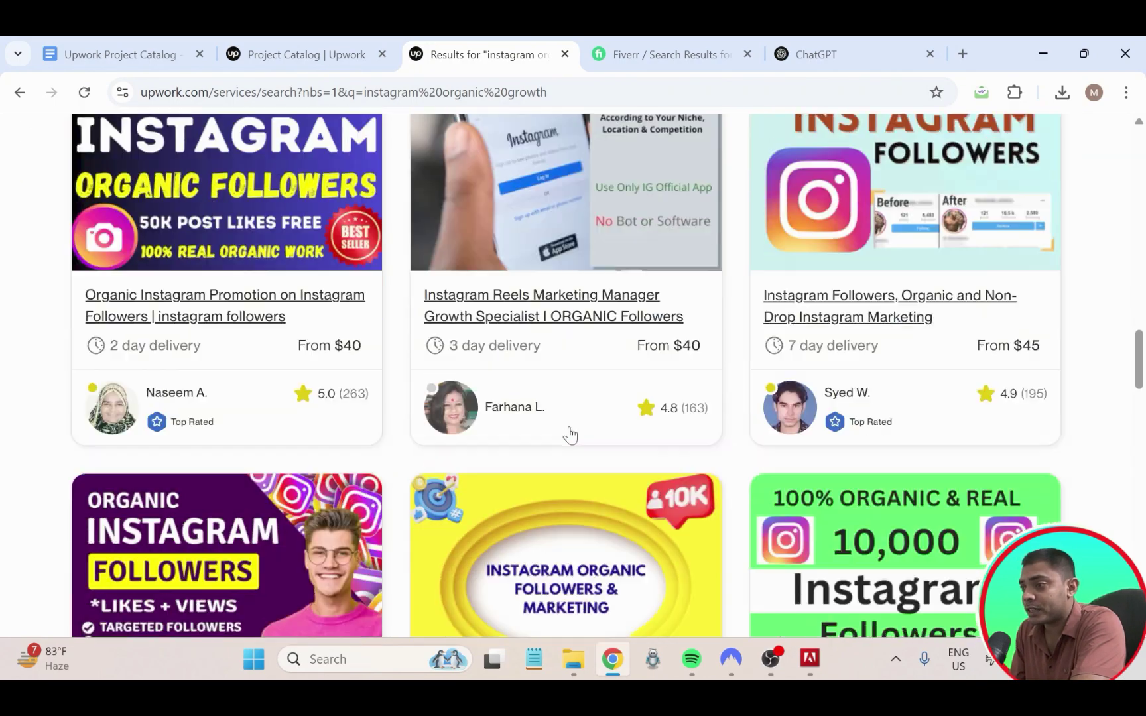
scroll(570, 434, "down", 12)
scroll(571, 432, "up", 20)
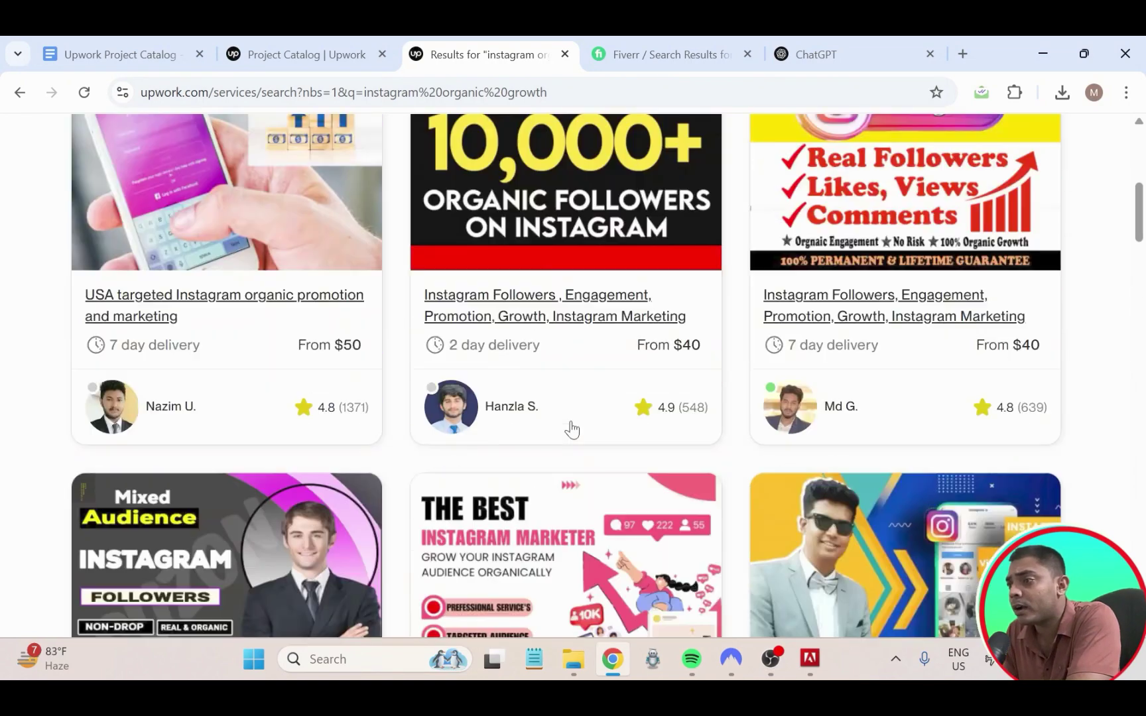
scroll(571, 430, "up", 7)
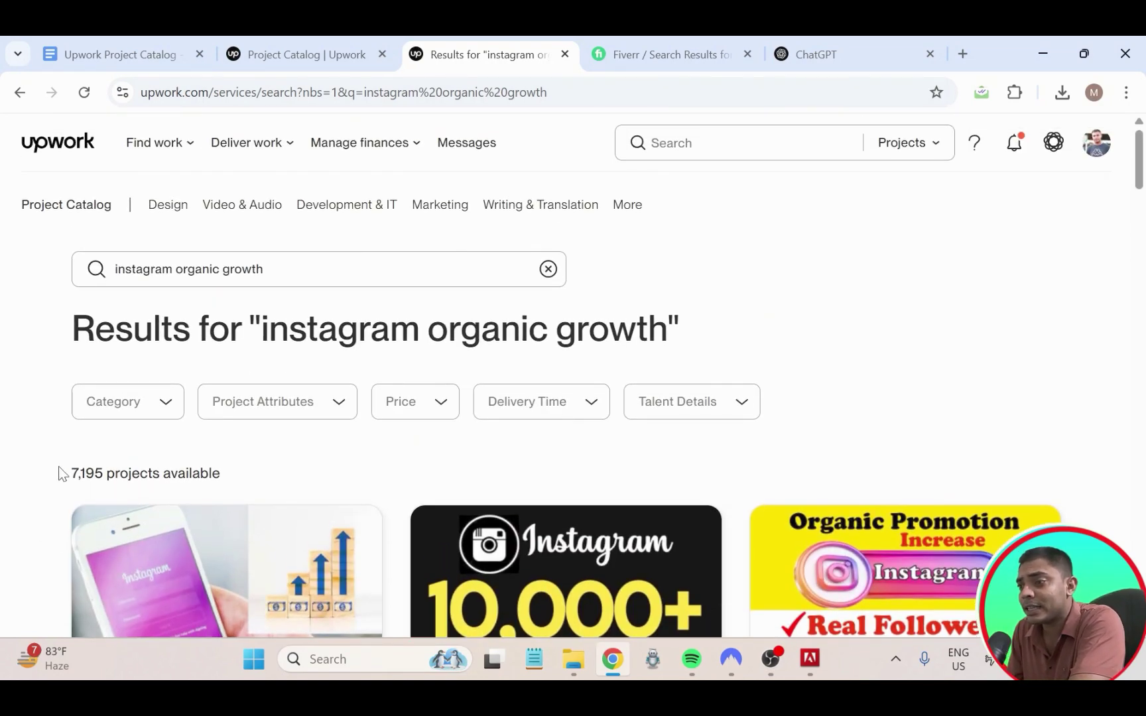
- Check how many competing projects are available and open the "USA targeted Instagram organic promotion and marketing" project in a new tab
left_click_drag(58, 466, 226, 467)
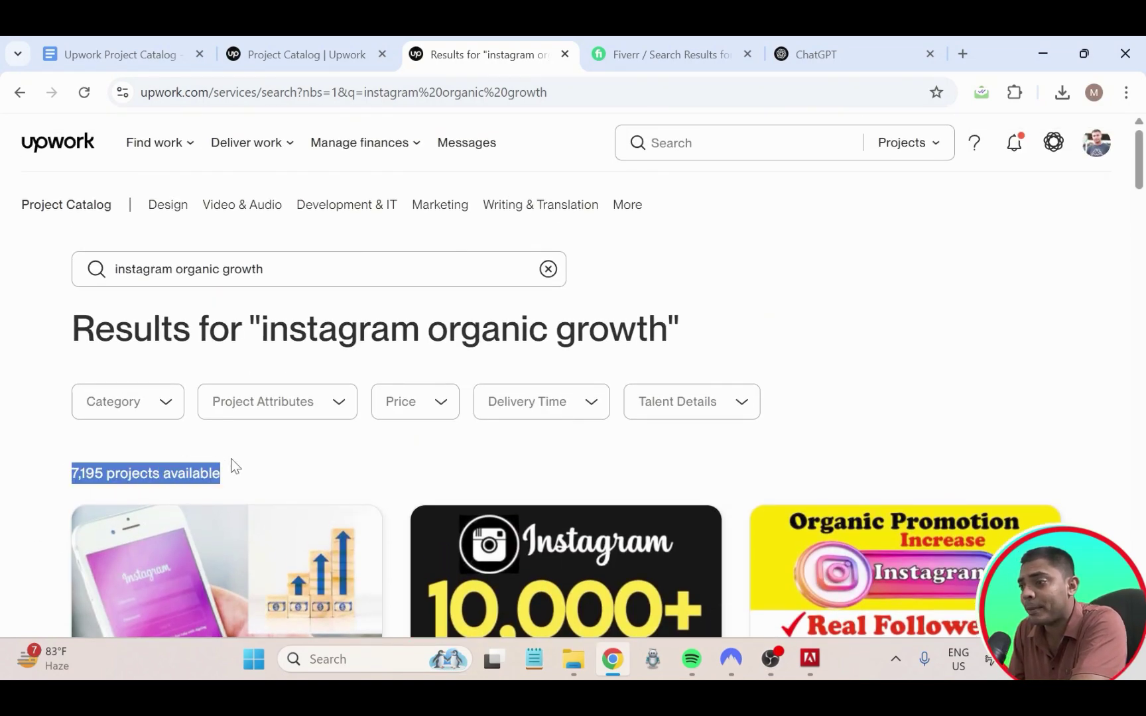
left_click(234, 465)
scroll(224, 458, "down", 6)
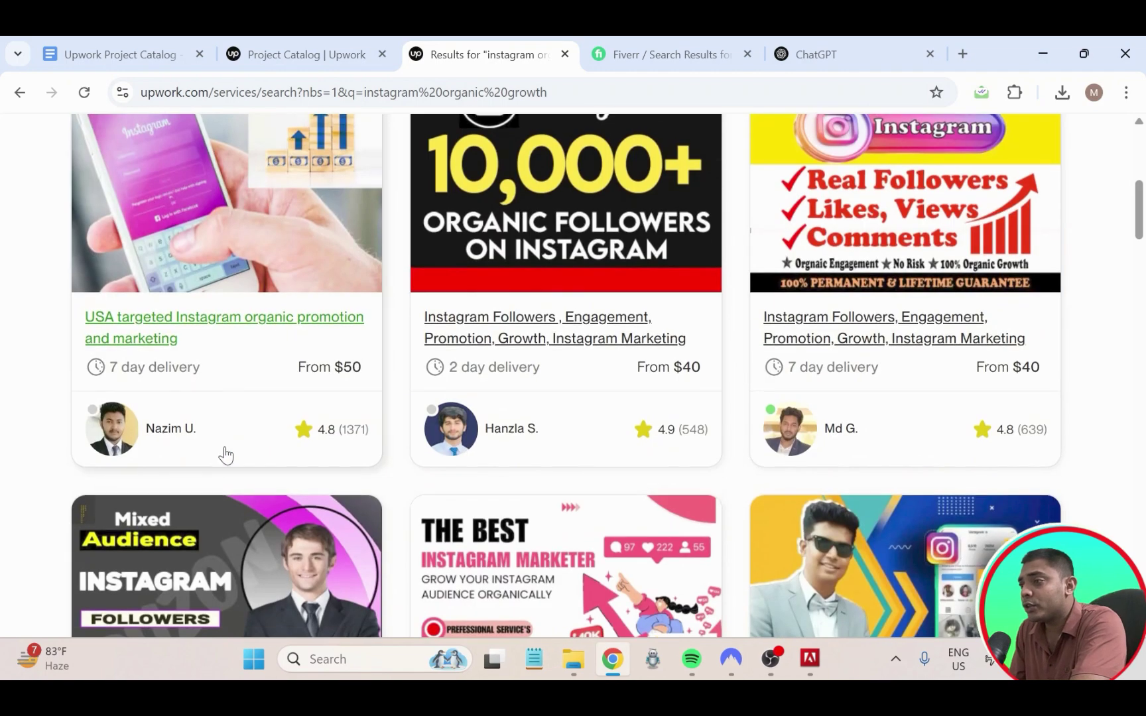
scroll(224, 458, "up", 5)
scroll(290, 511, "down", 4)
scroll(291, 511, "up", 5)
scroll(289, 501, "down", 5)
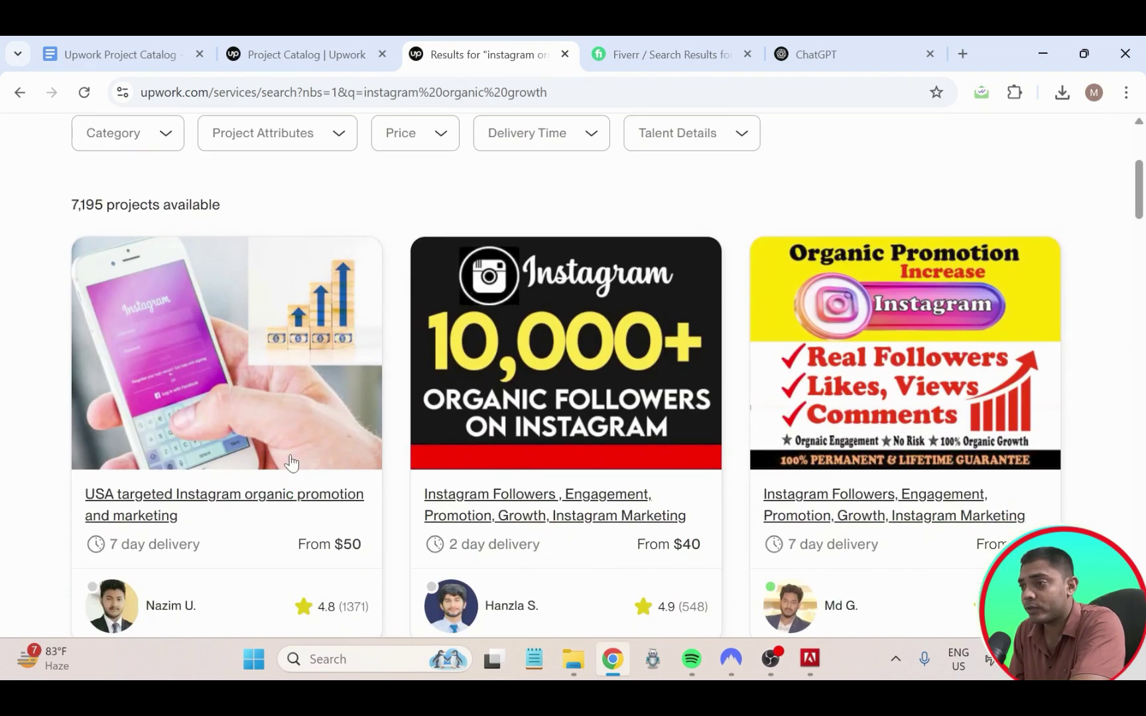
scroll(289, 463, "up", 5)
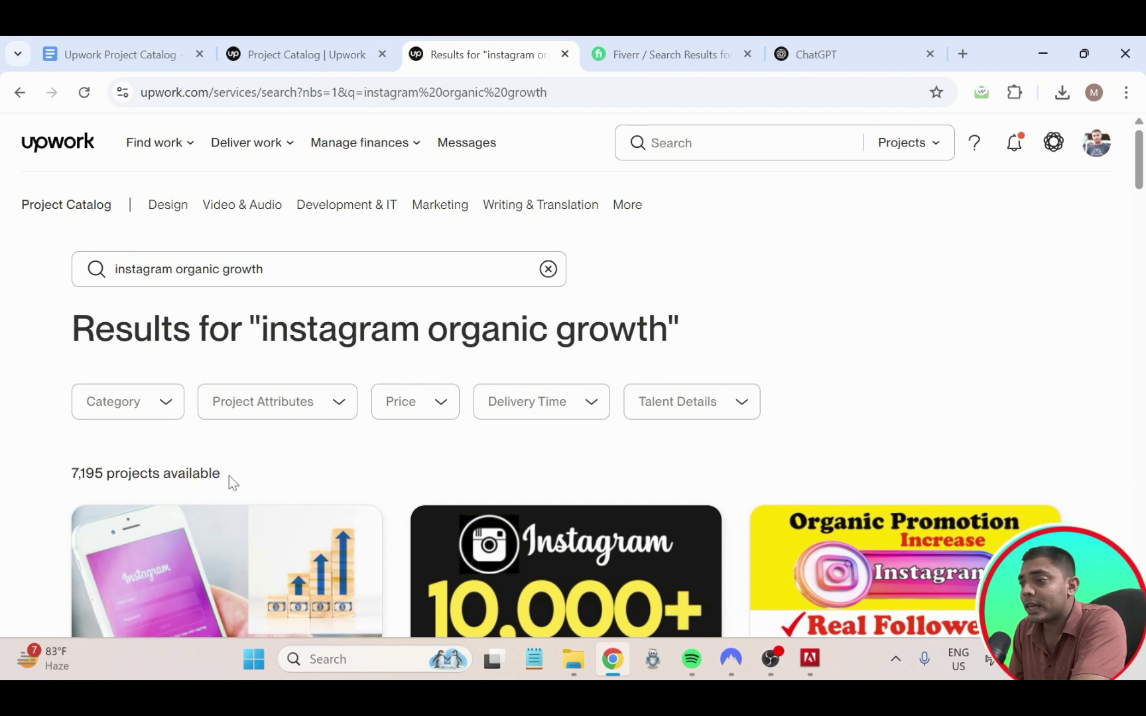
scroll(432, 478, "down", 4)
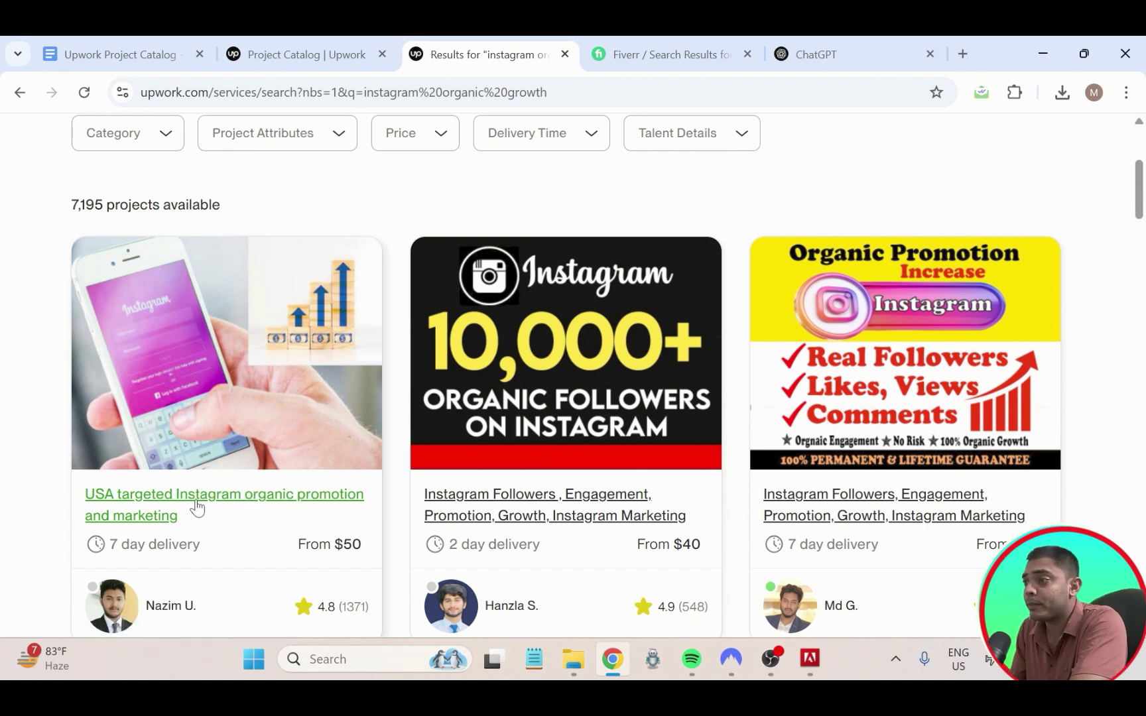
left_click(233, 503)
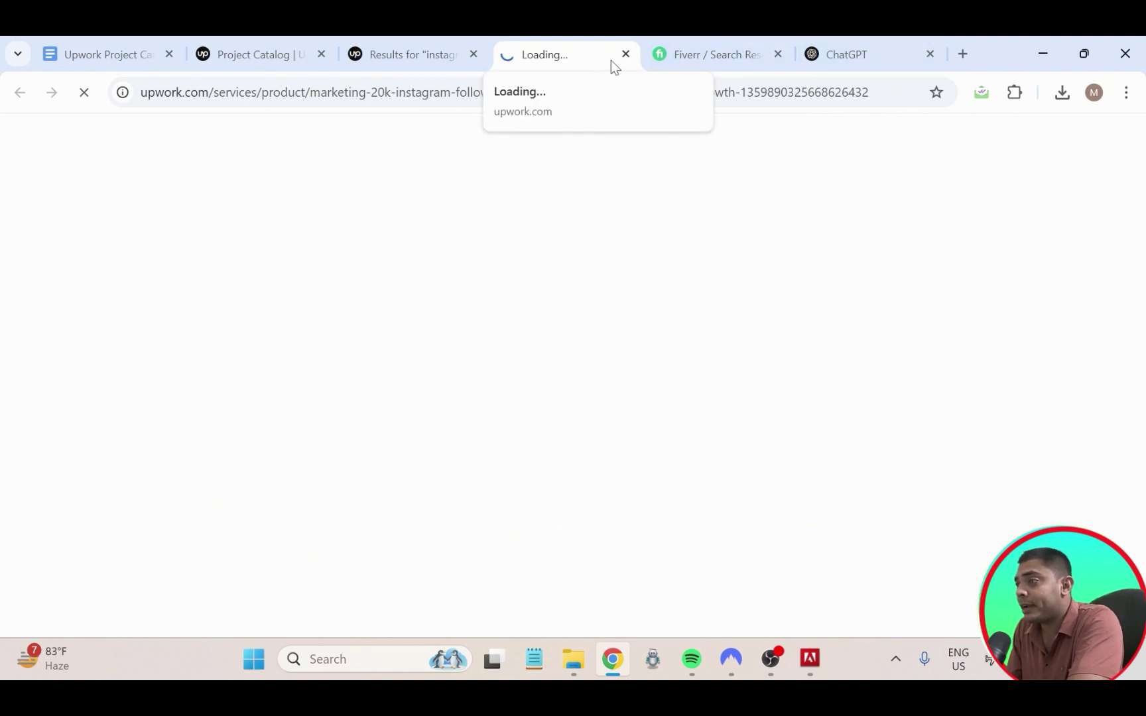
- Switch to the Fiverr search results for instagram organic growth and compare the gigs' titles, thumbnails, ratings and starting prices
left_click(720, 55)
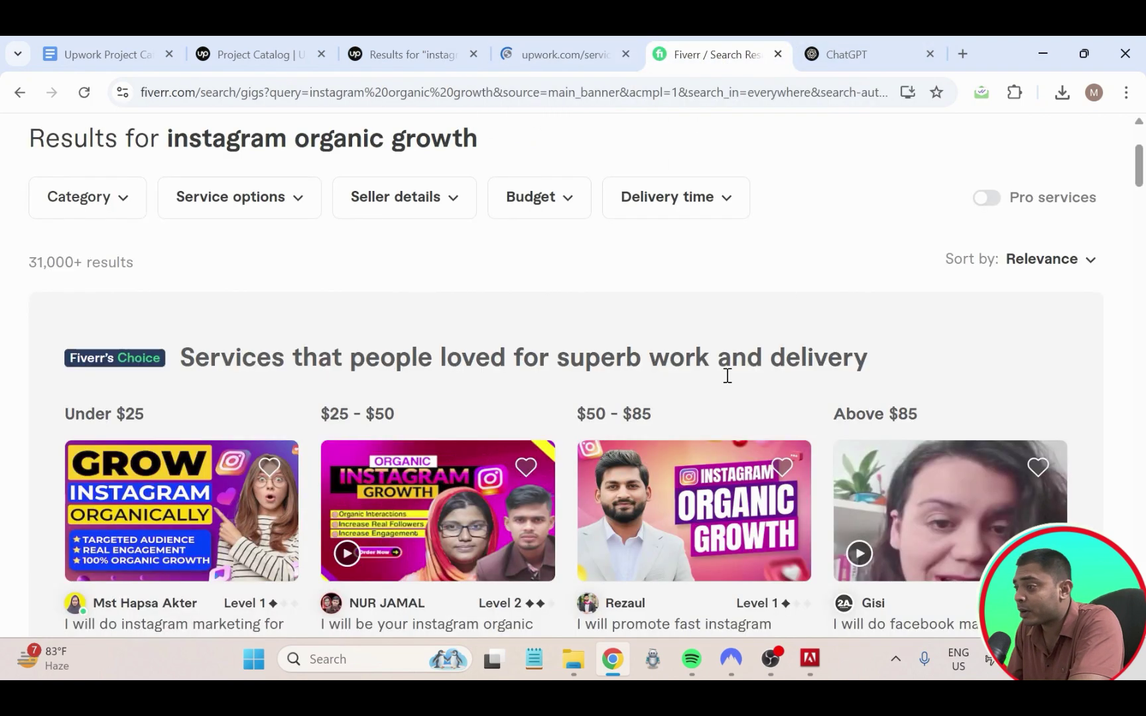
scroll(660, 371, "down", 4)
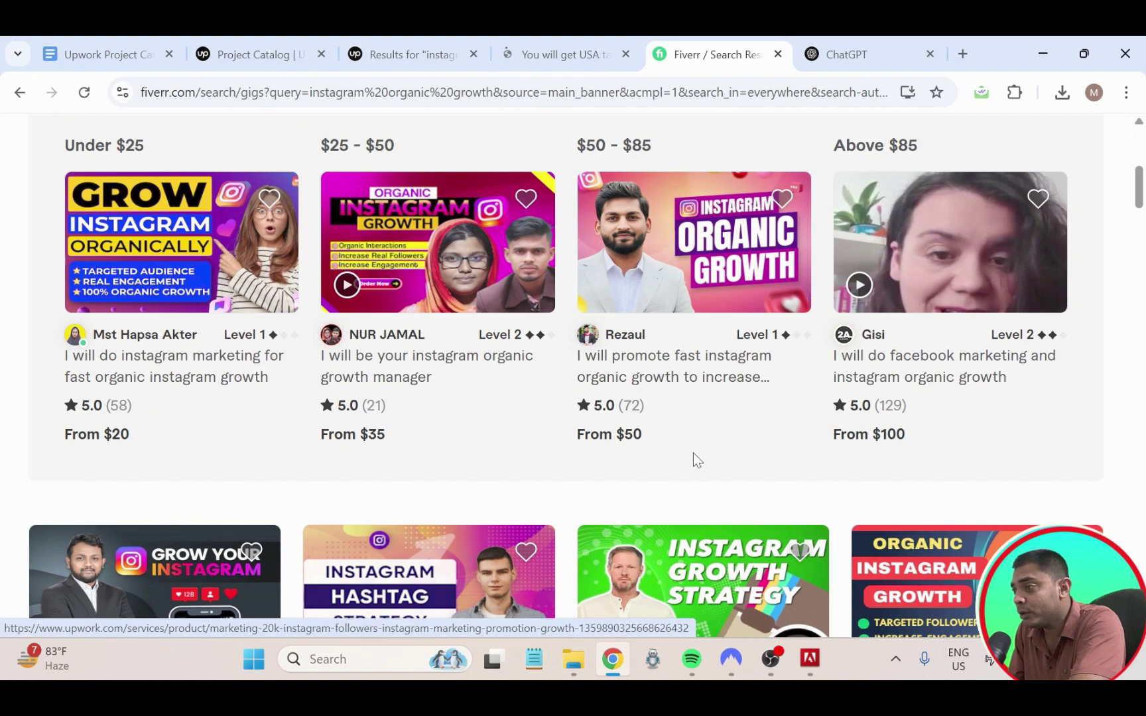
scroll(693, 453, "down", 4)
scroll(314, 399, "up", 10)
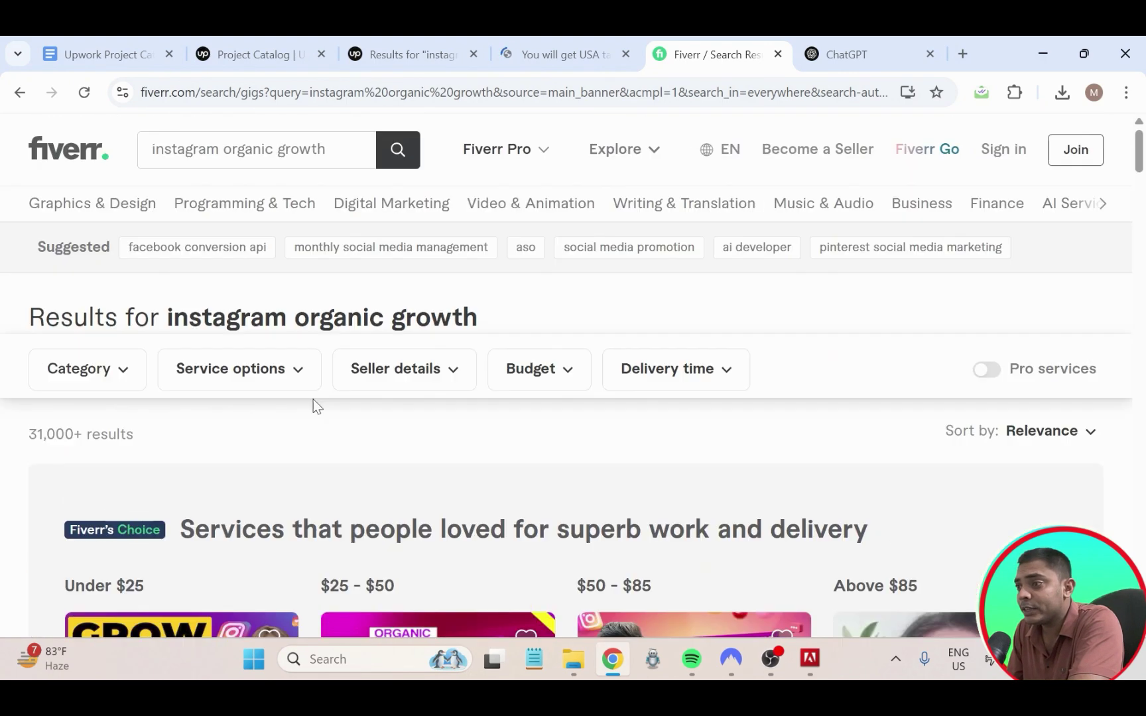
scroll(159, 477, "down", 3)
scroll(218, 358, "down", 4)
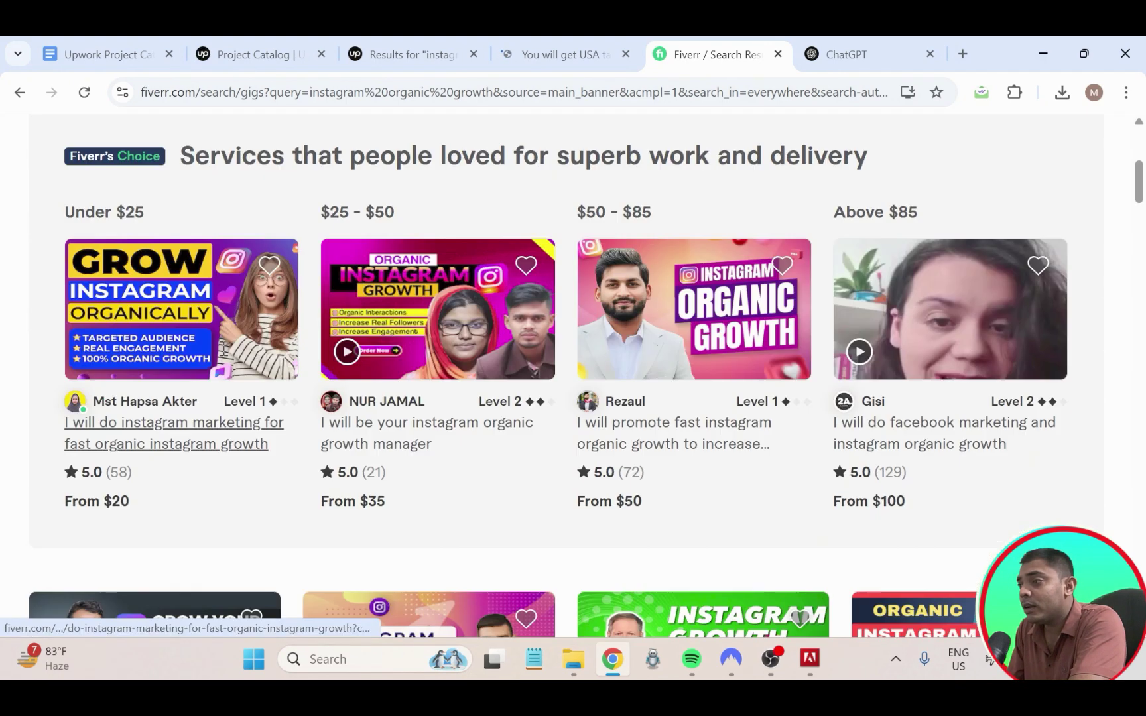
scroll(427, 400, "down", 4)
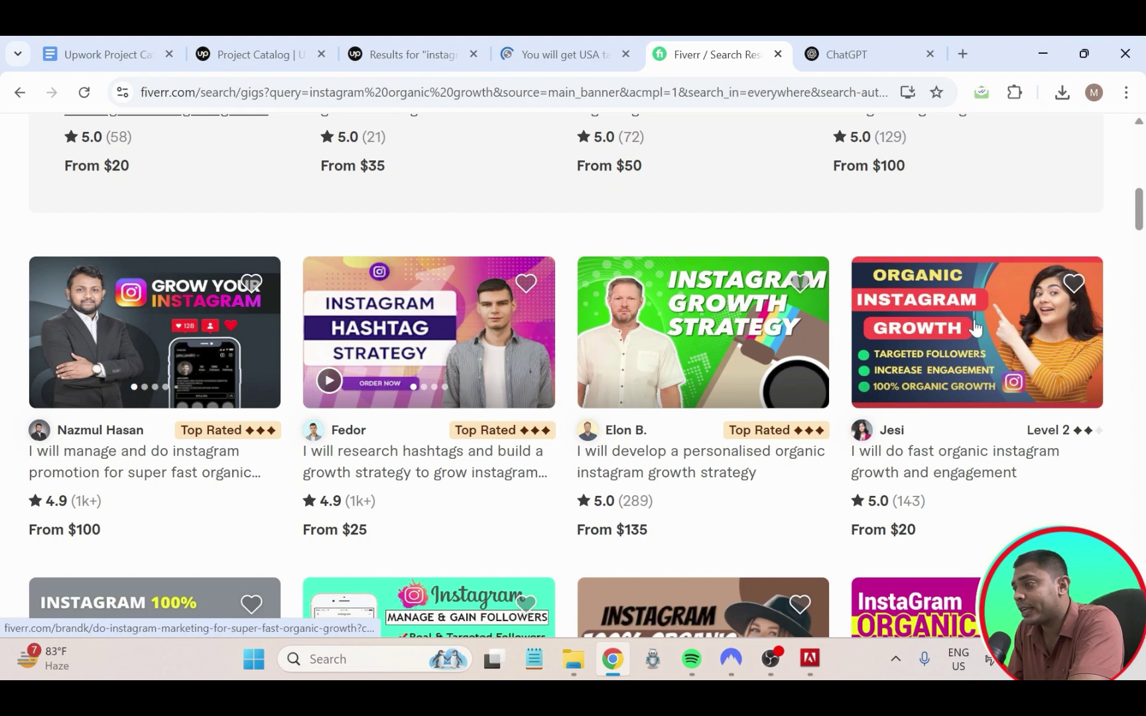
scroll(268, 371, "up", 4)
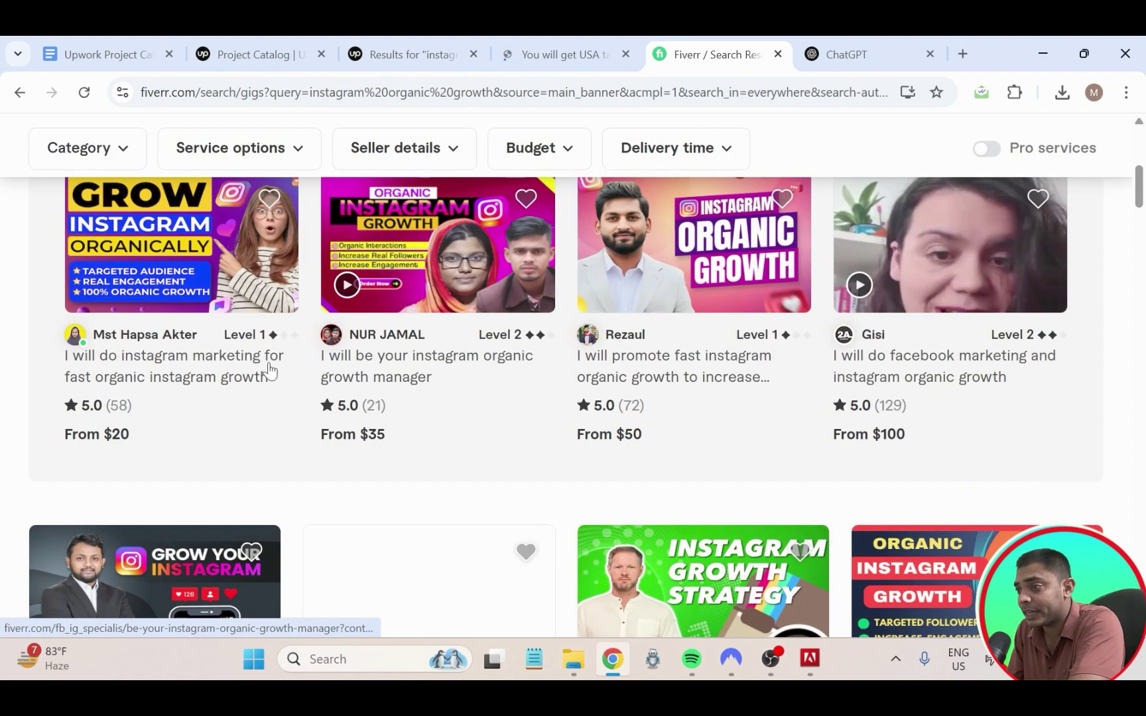
scroll(276, 370, "down", 2)
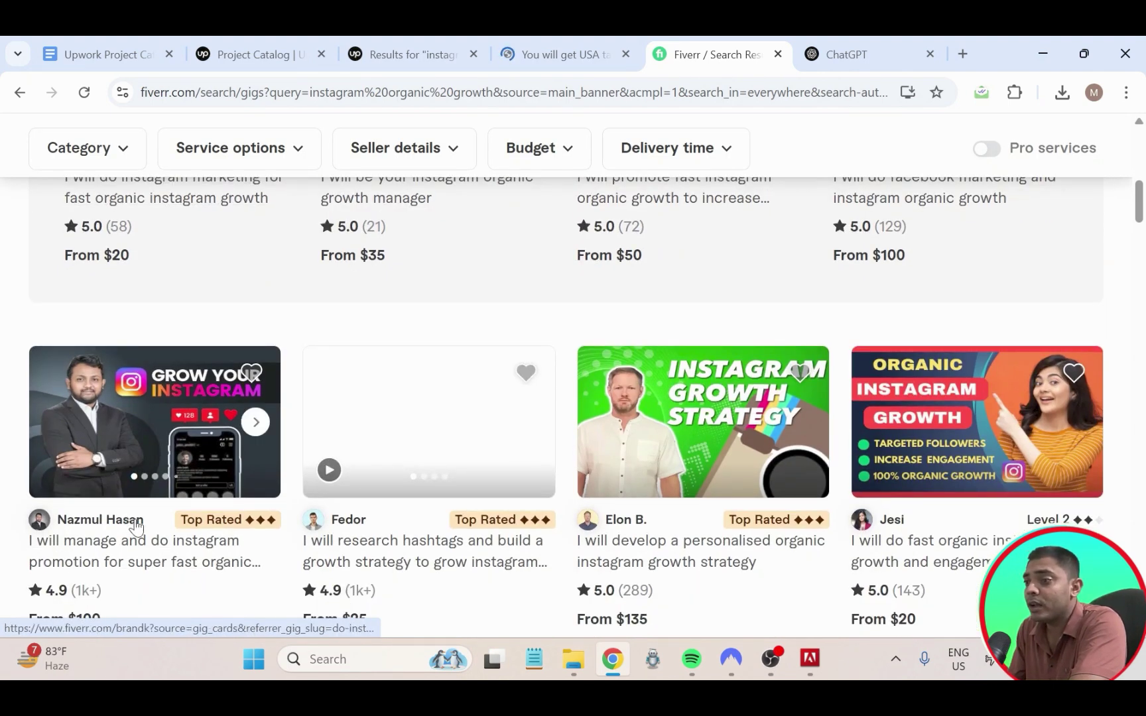
- Open the Fiverr gig on managing Instagram promotion for super fast organic growth and examine its title, reviews and Basic package
left_click(157, 469)
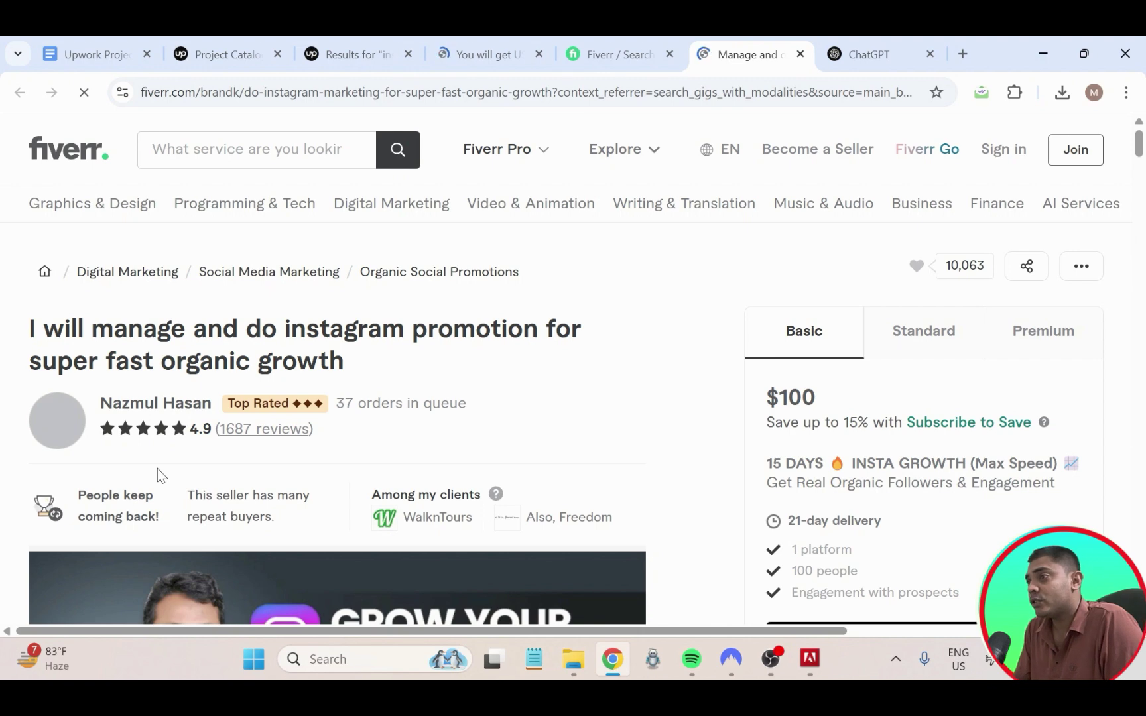
scroll(666, 490, "down", 6)
scroll(677, 487, "up", 5)
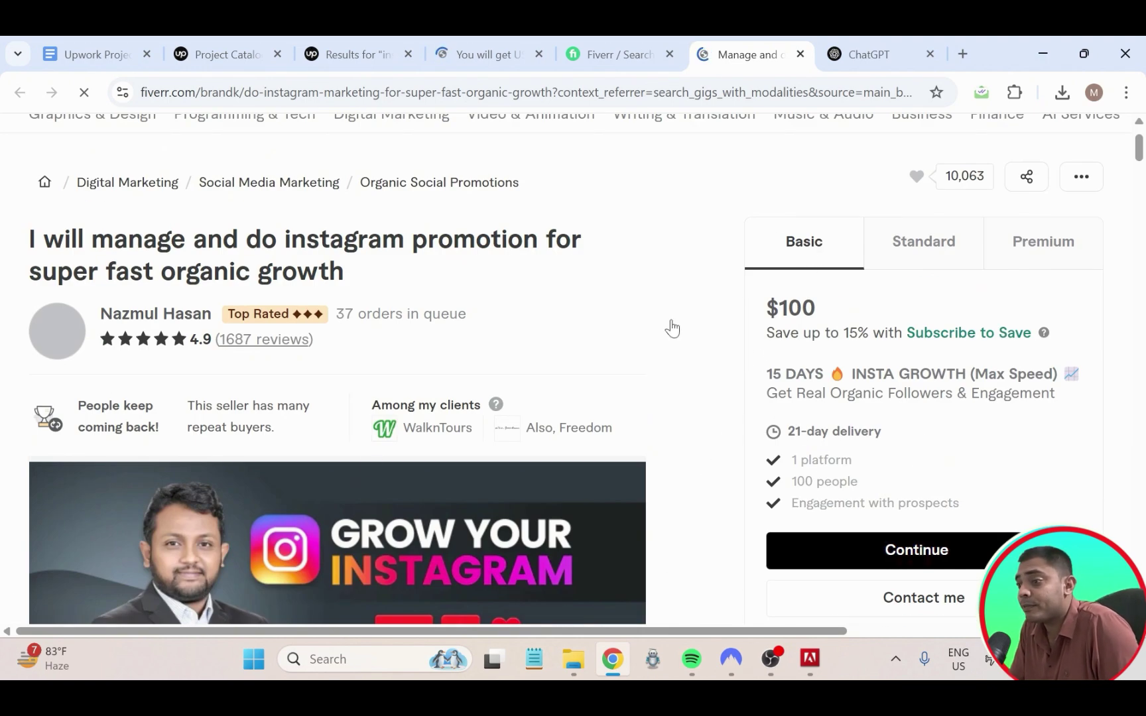
scroll(199, 431, "down", 3)
scroll(782, 347, "up", 5)
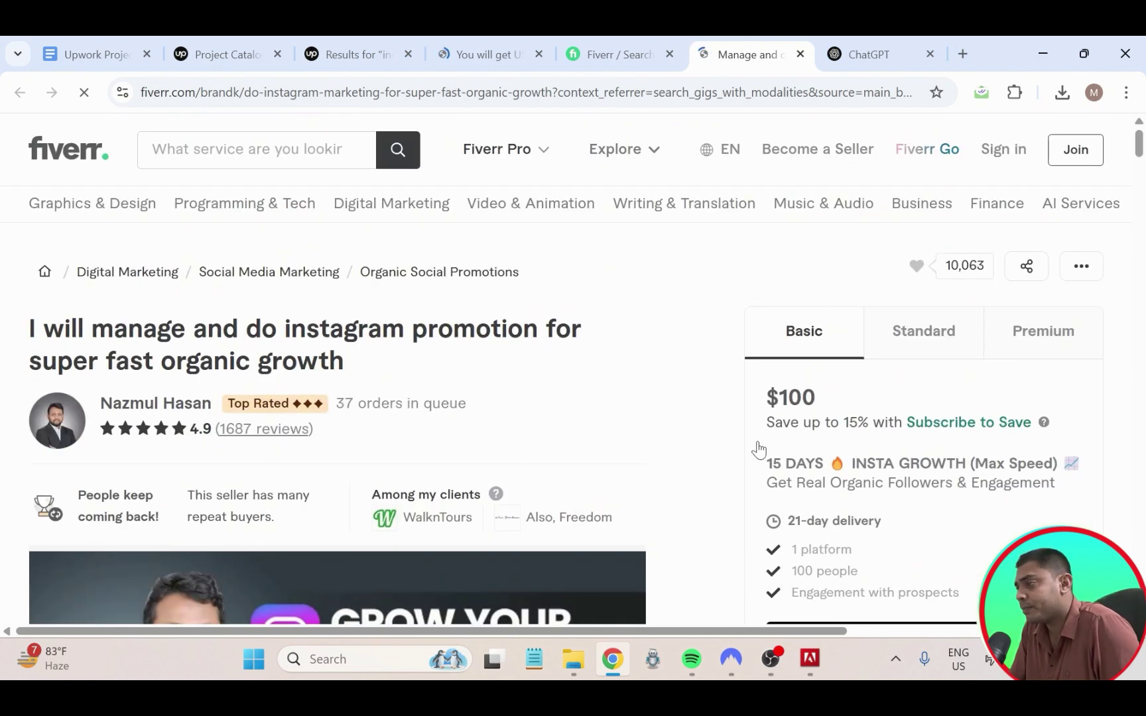
- Compare the gig's Standard and Premium packages, checking their price, delivery time and included features
left_click(898, 336)
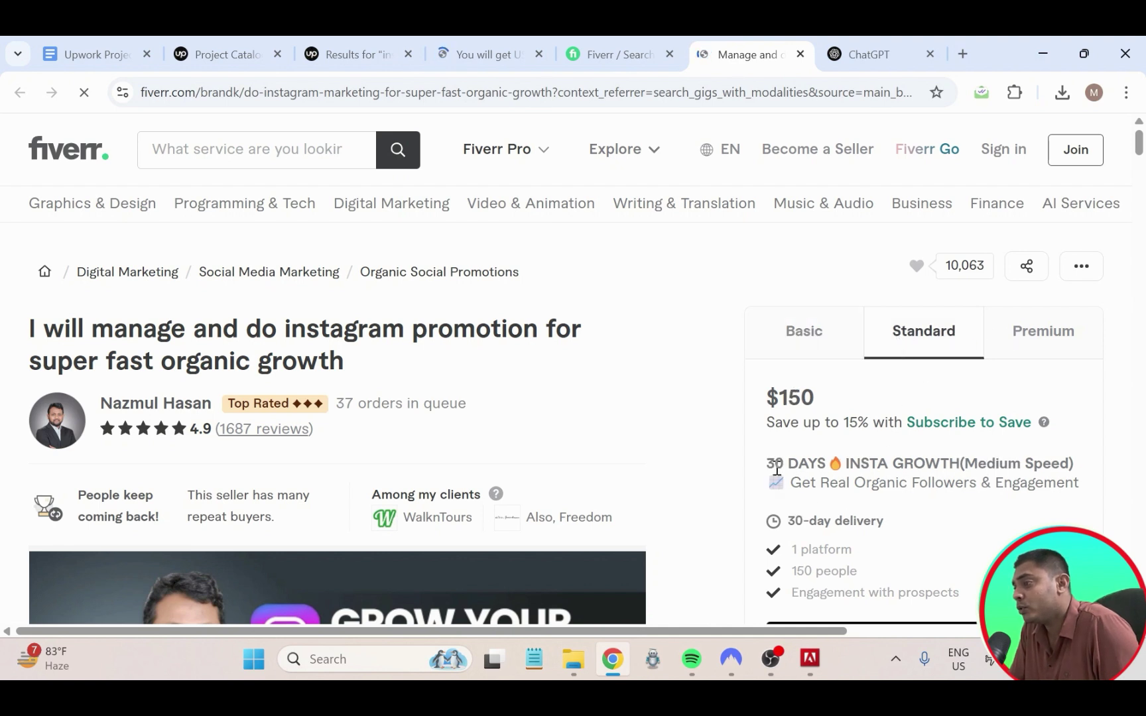
left_click(1021, 343)
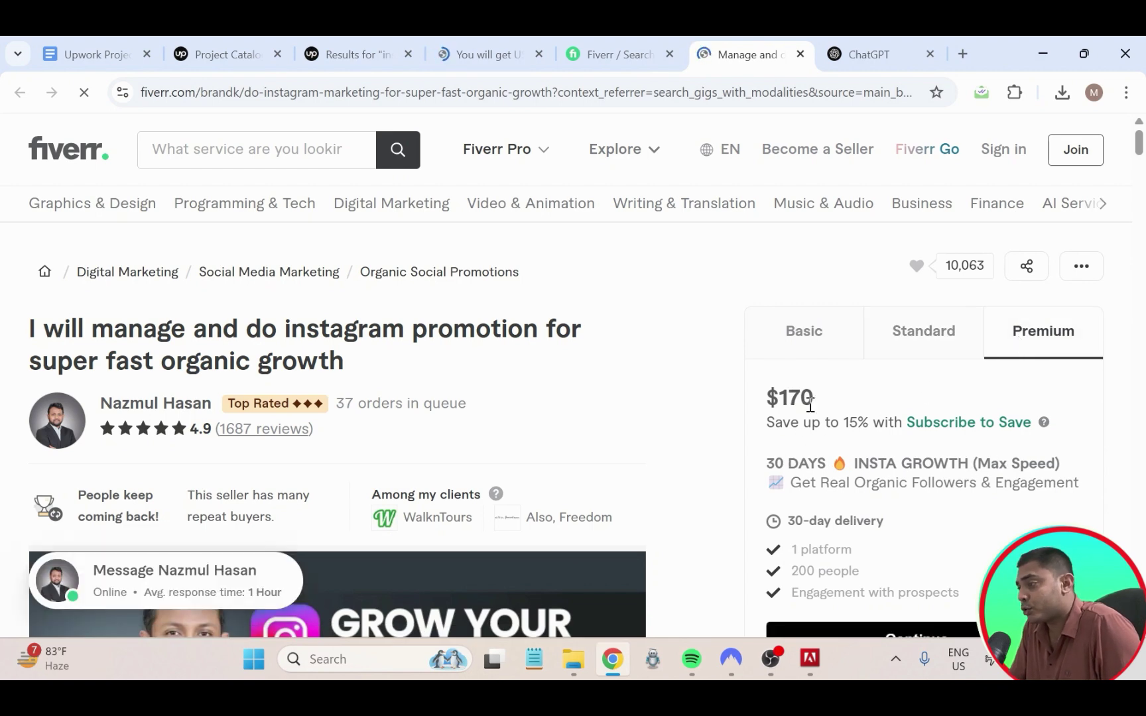
scroll(874, 525, "down", 4)
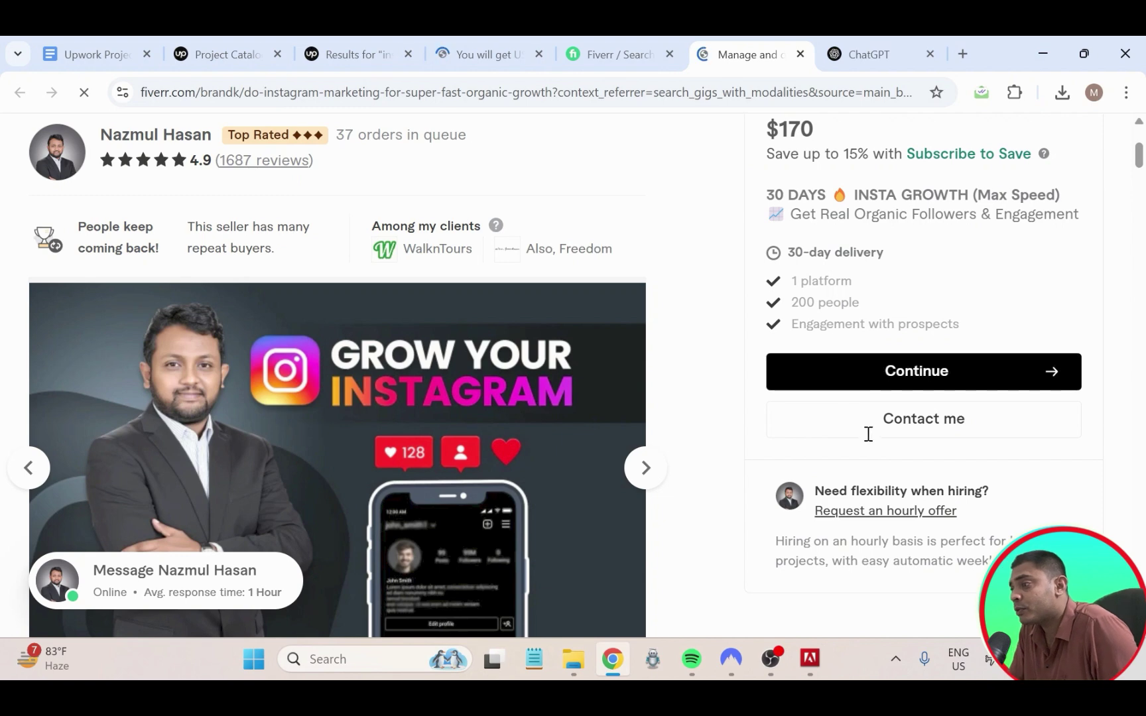
- Return to the Upwork project on USA targeted Instagram promotion and examine its title, reviews and Starter tier description
scroll(868, 437, "up", 4)
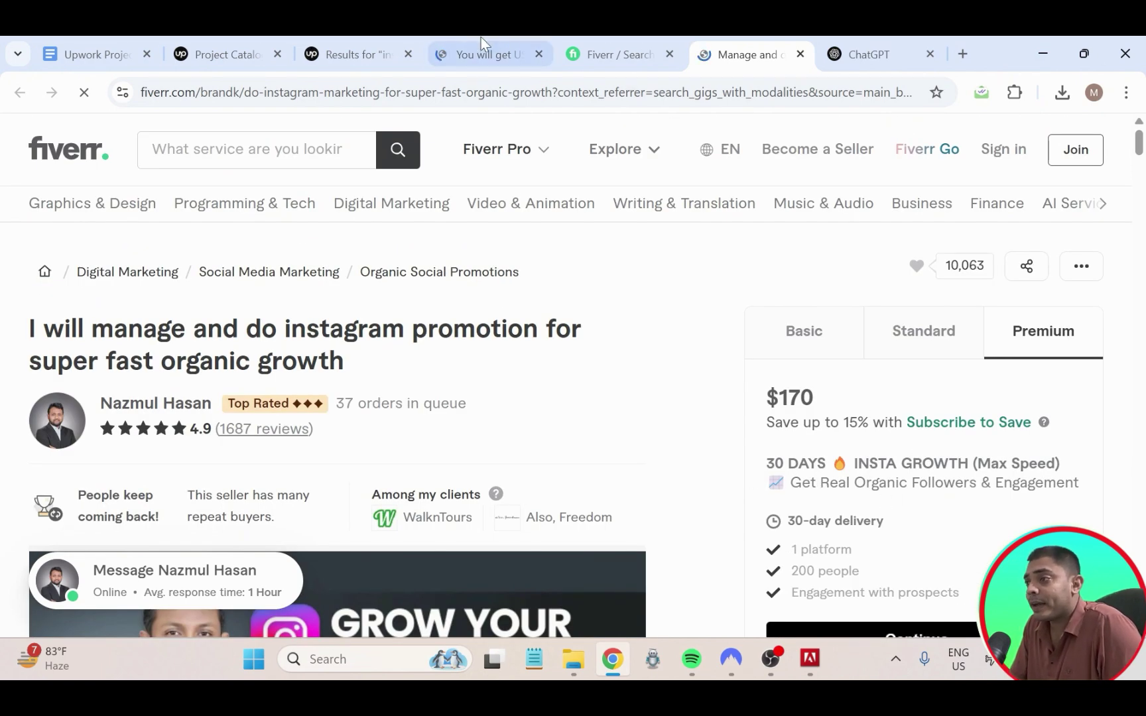
left_click(464, 52)
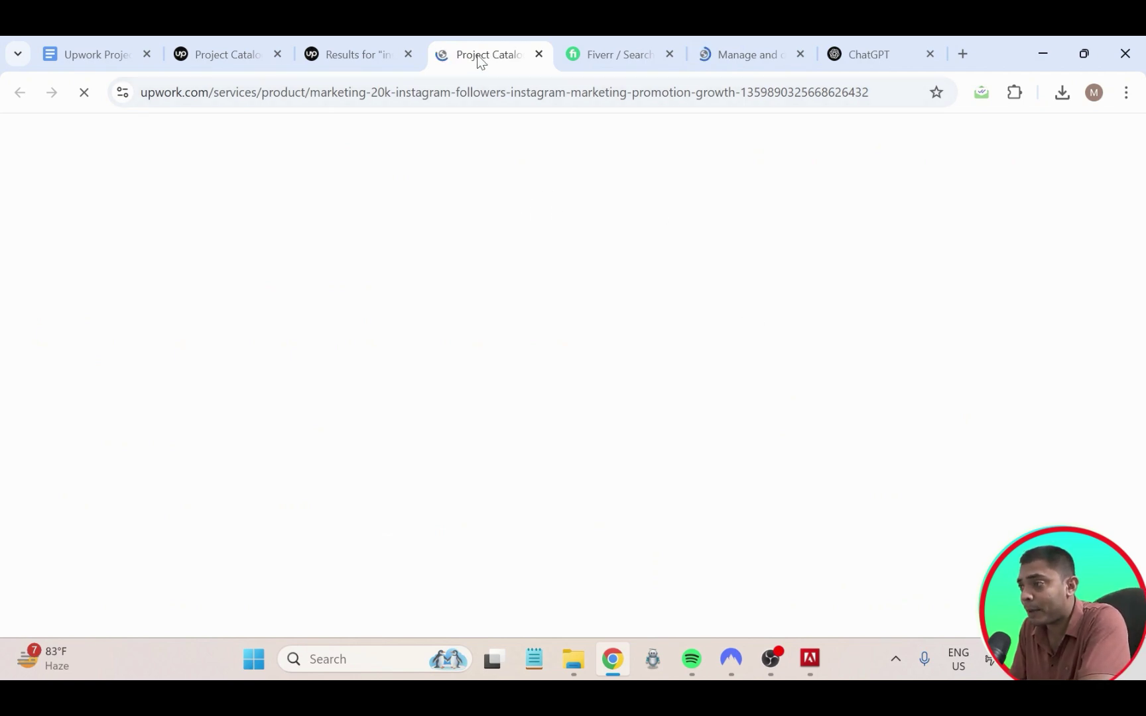
left_click(715, 51)
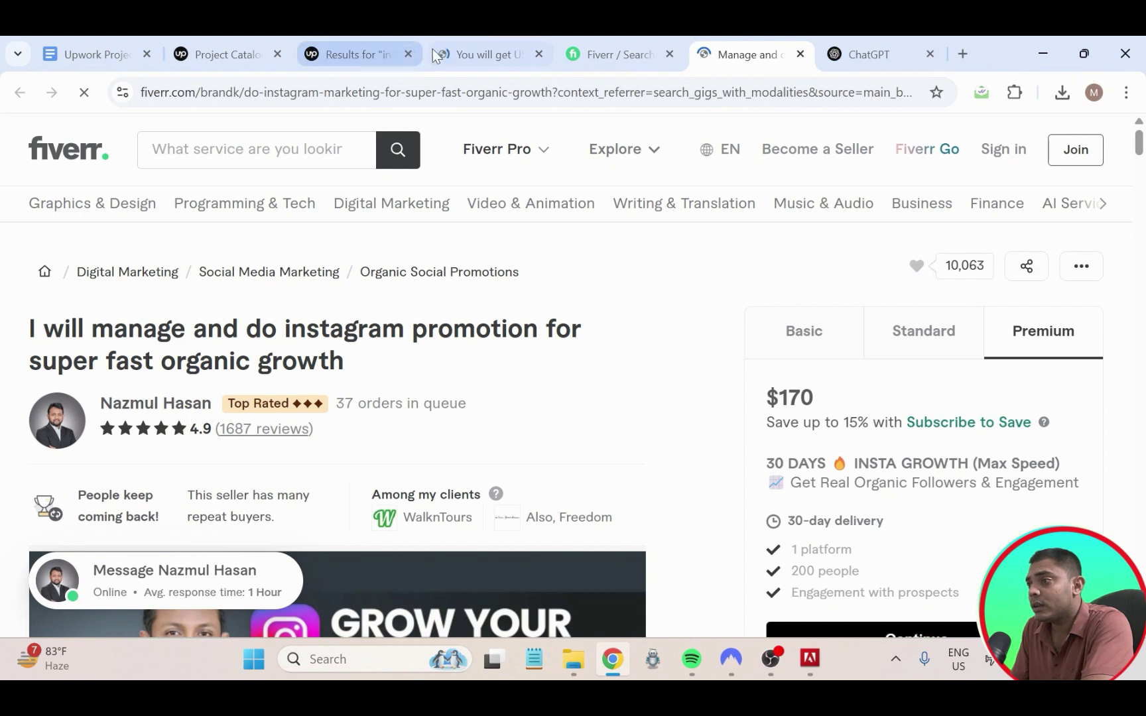
left_click(453, 50)
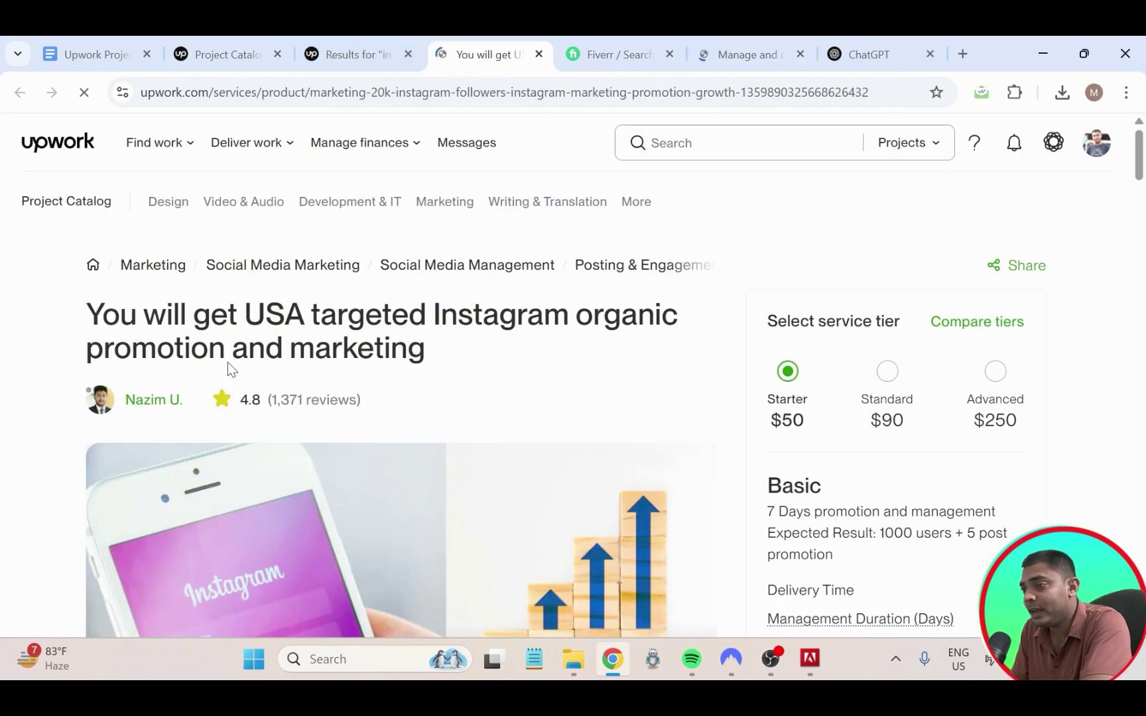
scroll(796, 332, "down", 2)
scroll(818, 236, "up", 4)
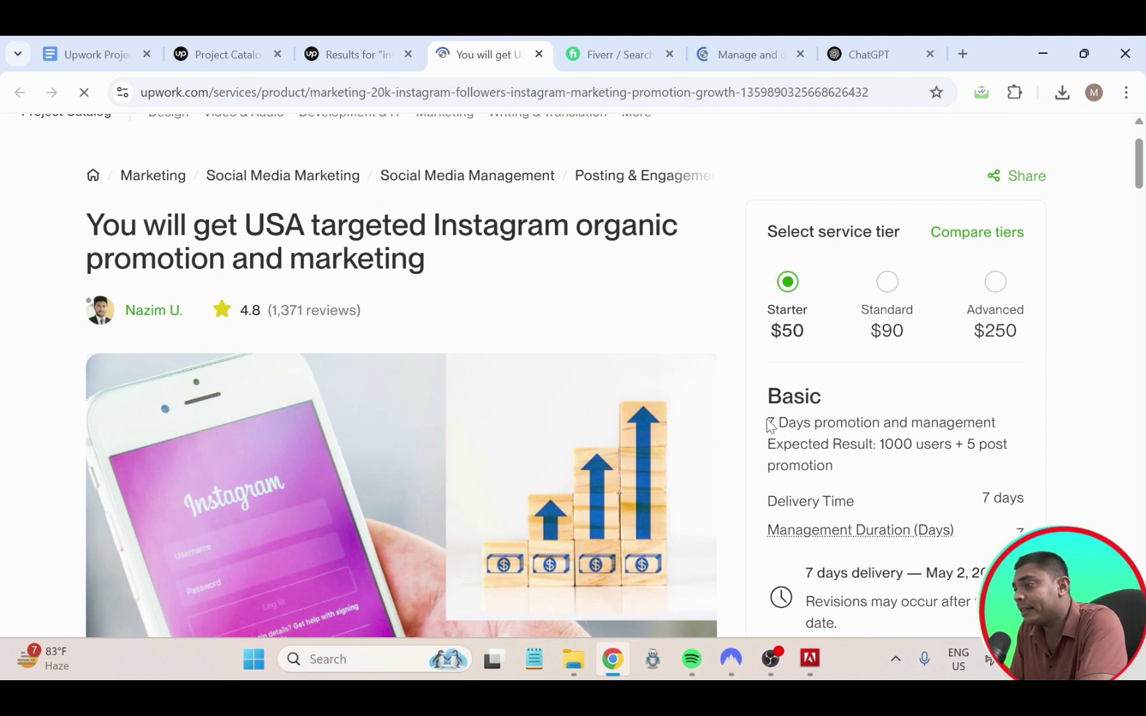
left_click_drag(769, 424, 1007, 461)
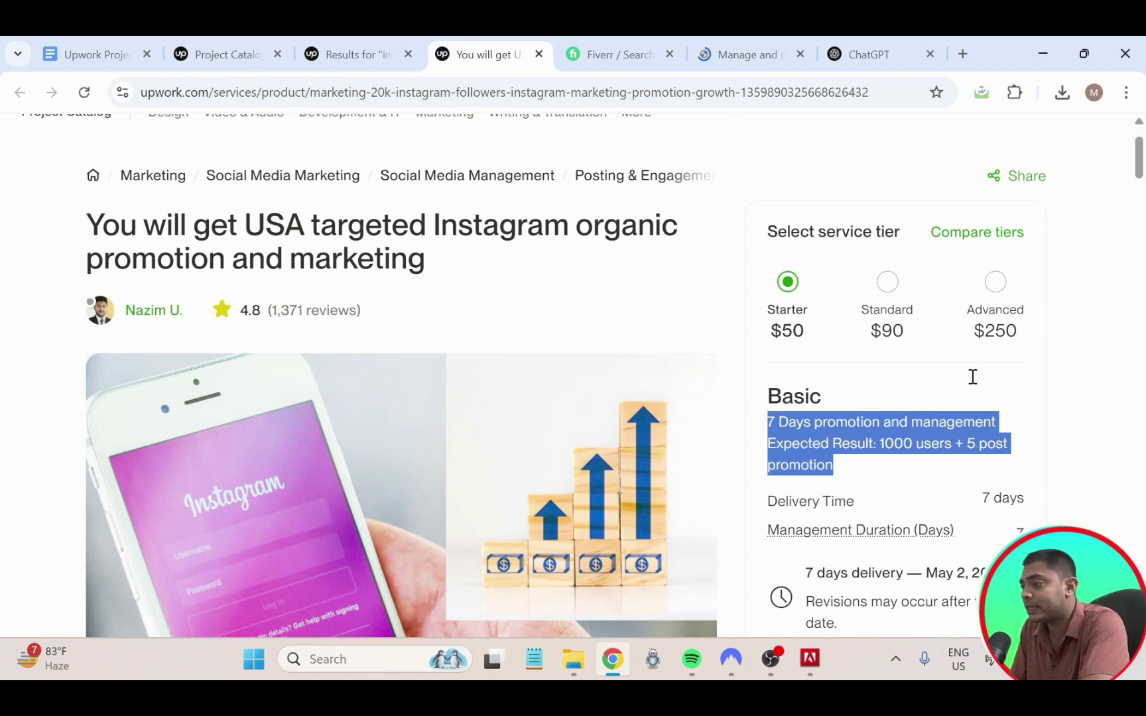
- Compare the Upwork project's Standard and Advanced tiers, reading their descriptions, prices and delivery times
left_click(832, 287)
left_click(887, 291)
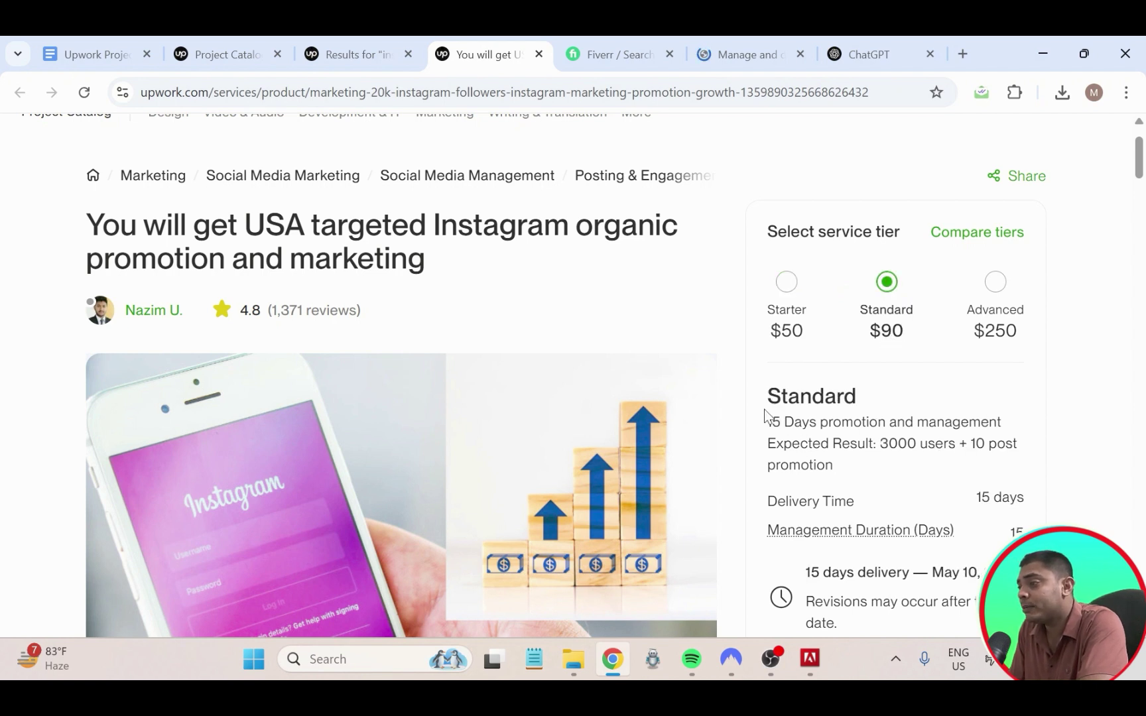
left_click_drag(765, 414, 855, 474)
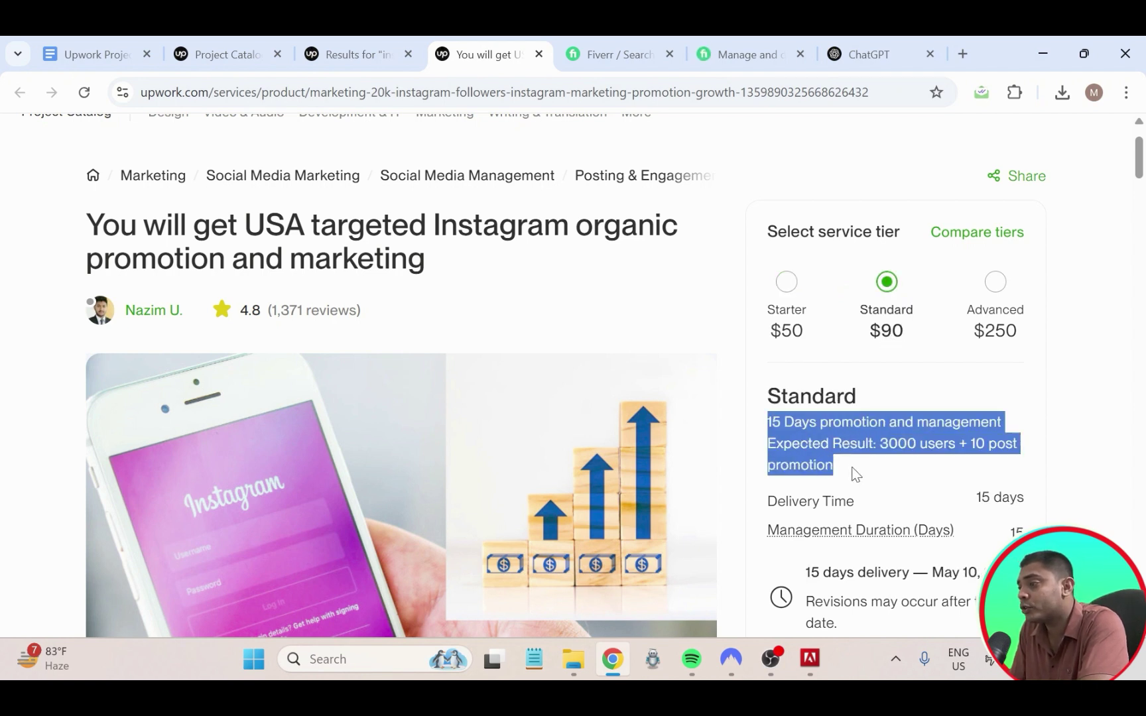
left_click(993, 285)
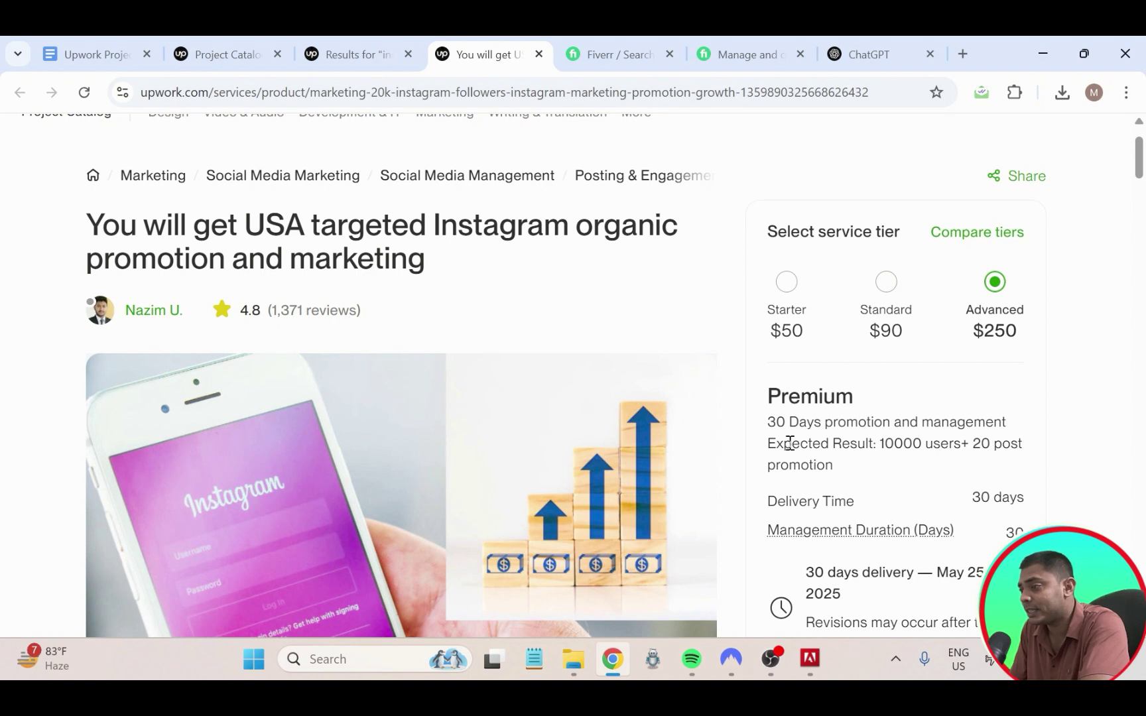
left_click_drag(769, 430, 1047, 331)
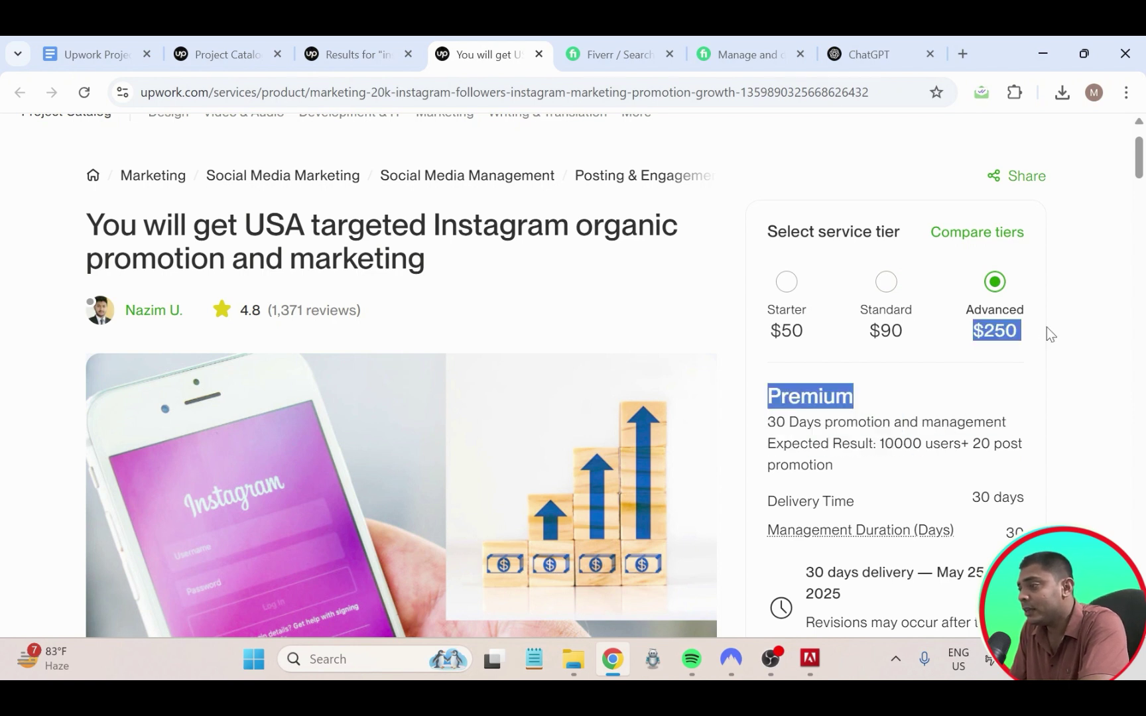
left_click(947, 356)
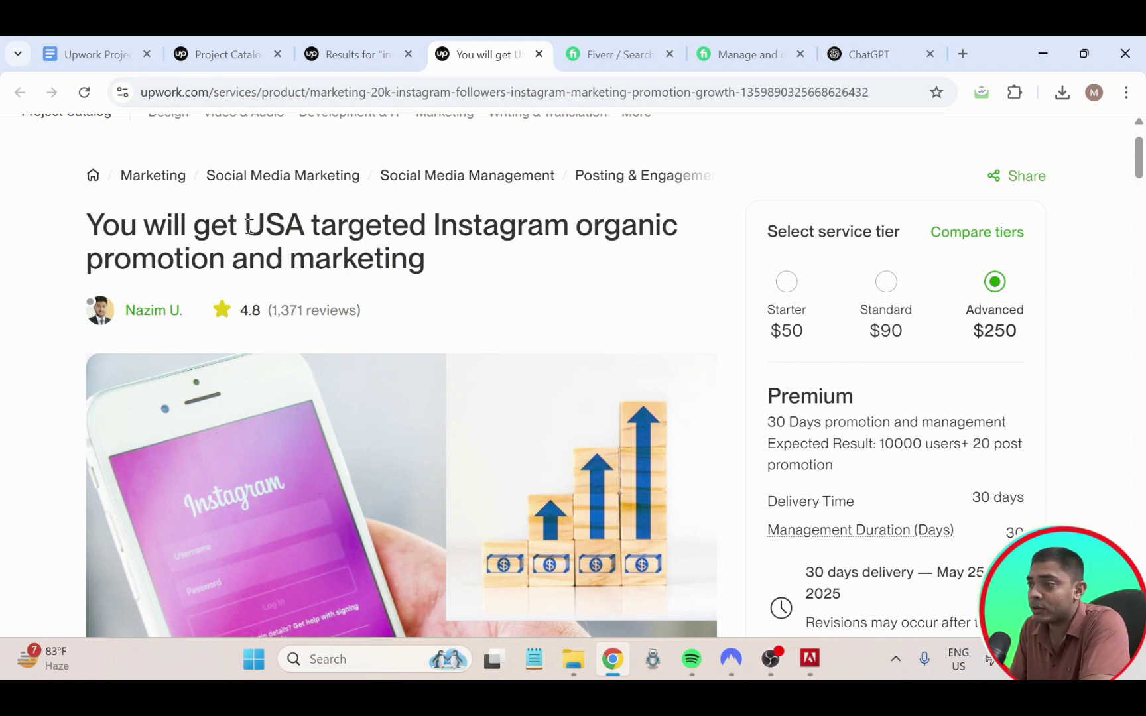
- Copy "USA targeted Instagram organic promotion and marketing" from the project title into the Google Docs notes below "instagram organic growth"
left_click_drag(248, 225, 438, 265)
right_click(384, 228)
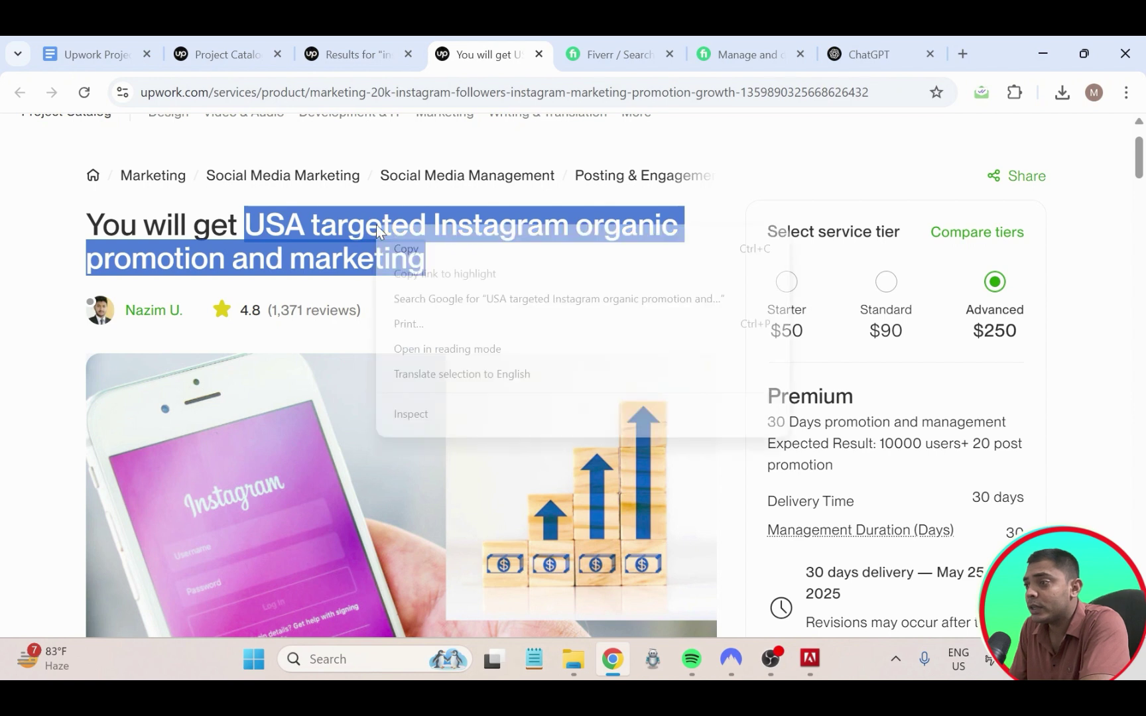
left_click(444, 251)
left_click(80, 49)
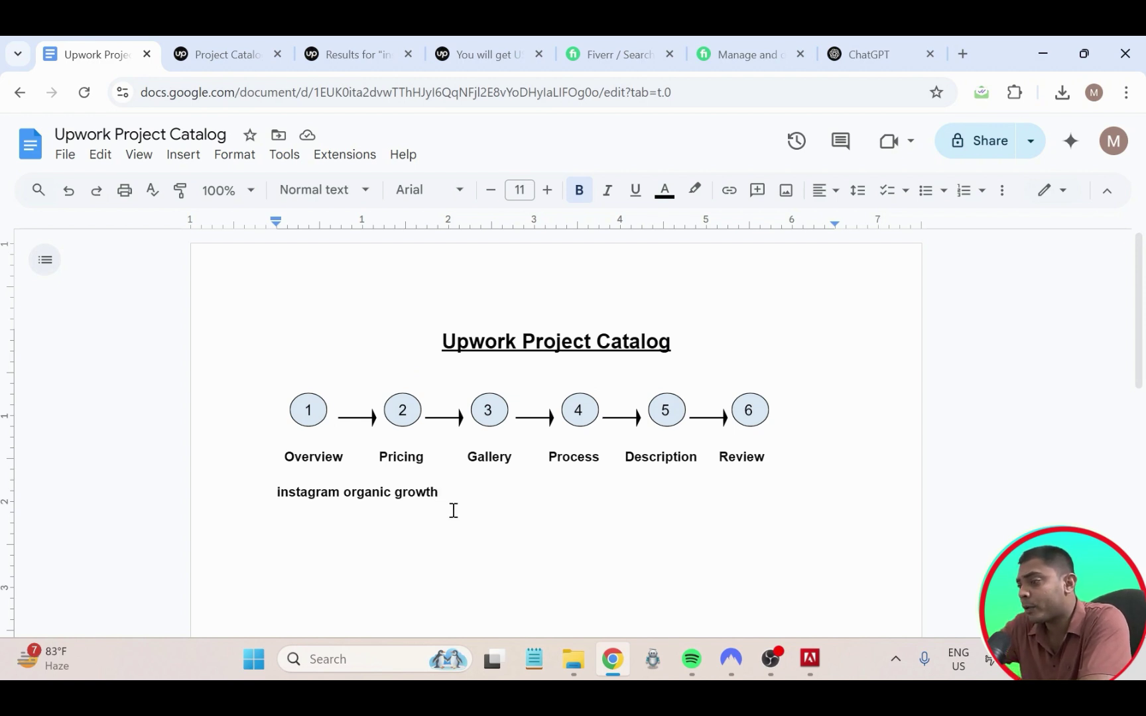
key("Return")
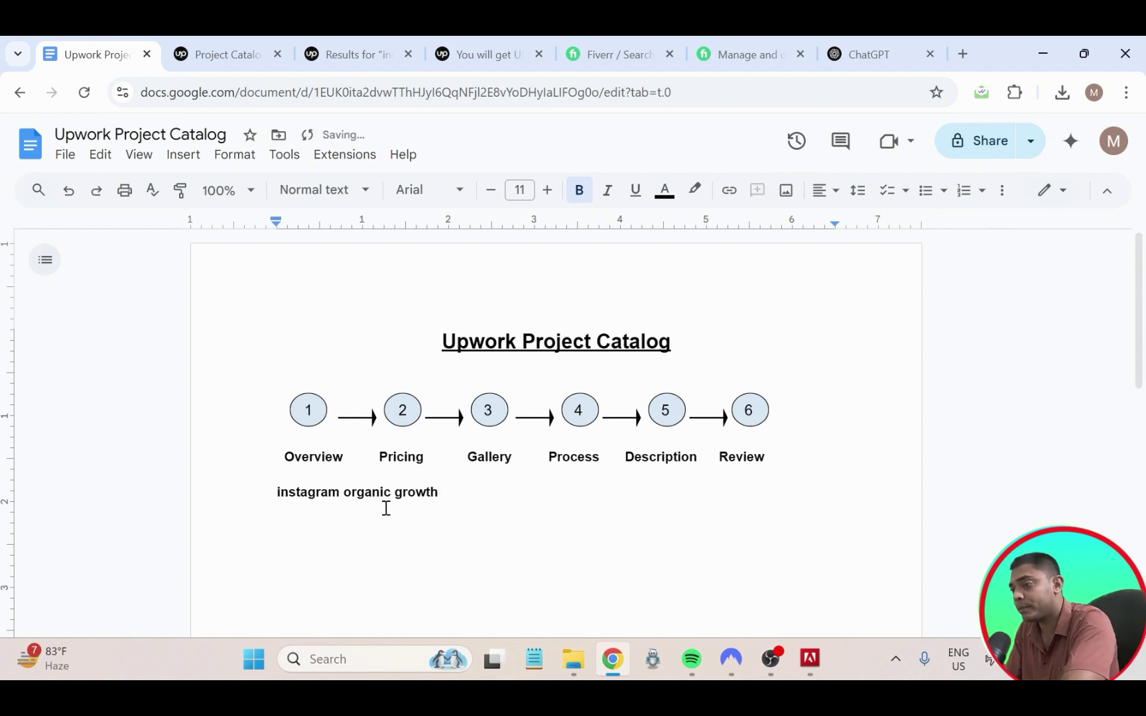
key("ctrl+v")
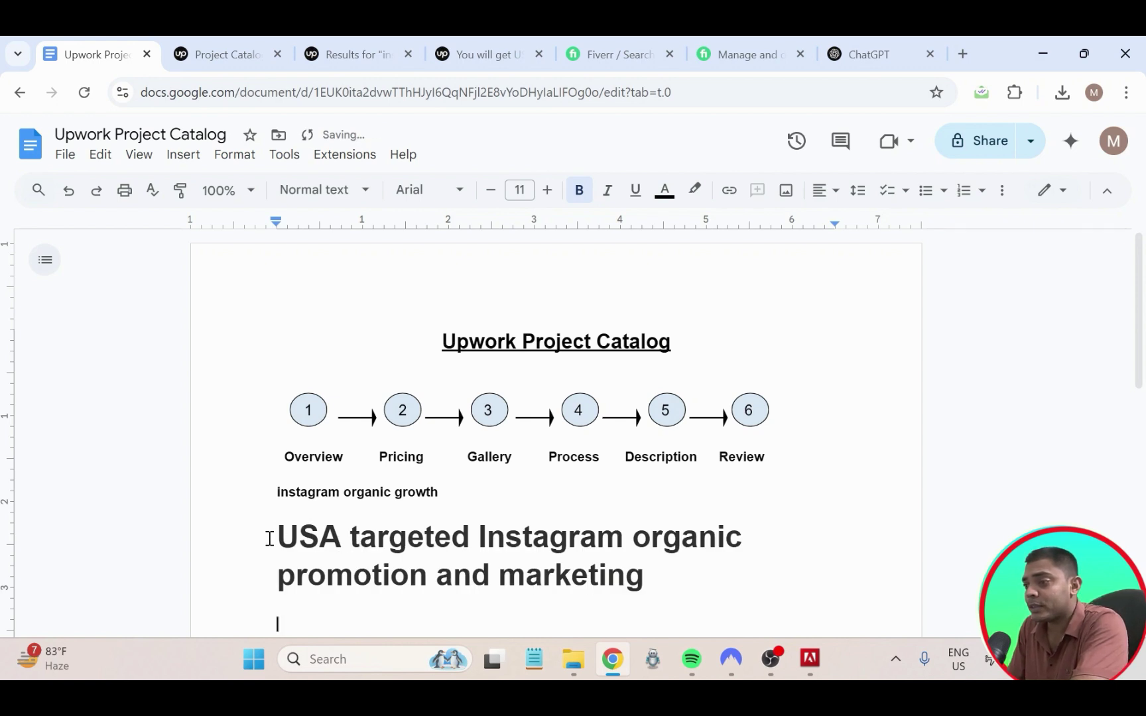
- Remove "USA" from the pasted title, capitalize its first word as "Targeted" and add a new line after it
left_click(313, 532)
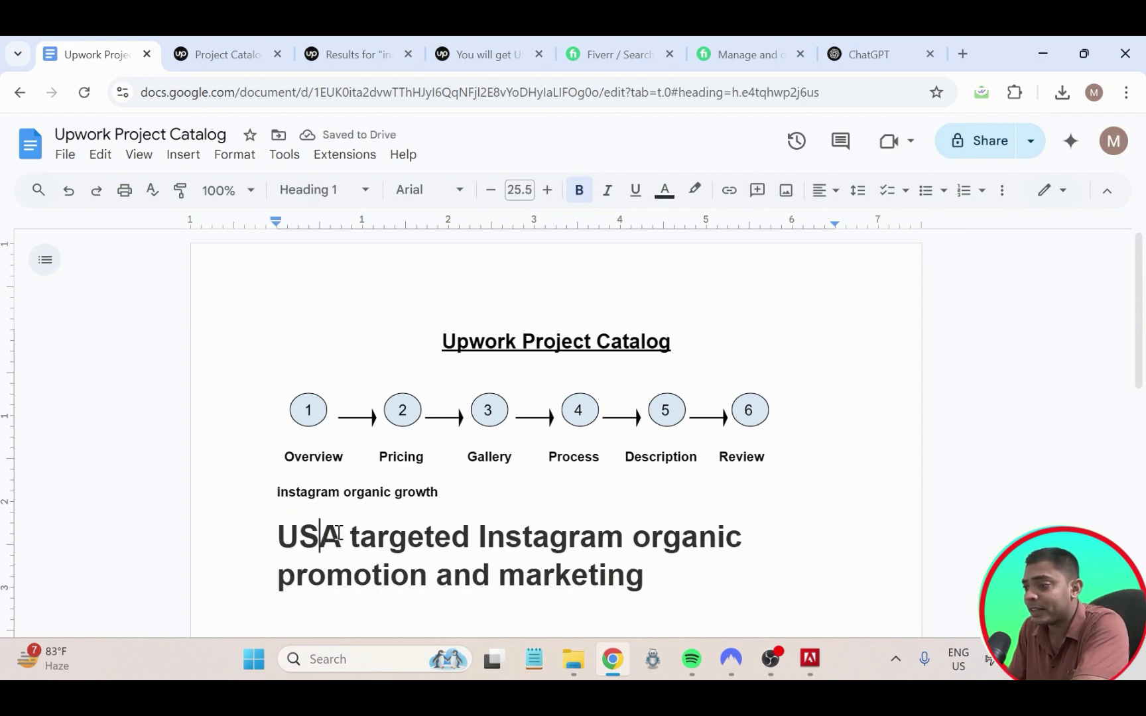
left_click_drag(341, 536, 269, 541)
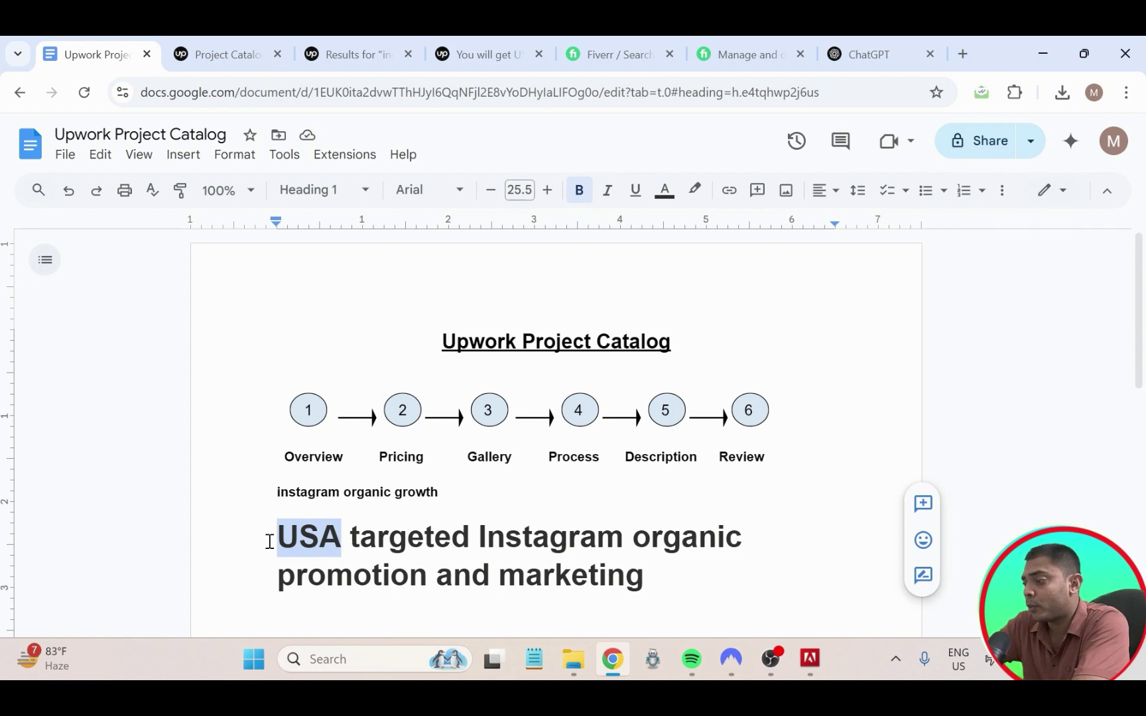
key("Delete")
key("Delete")
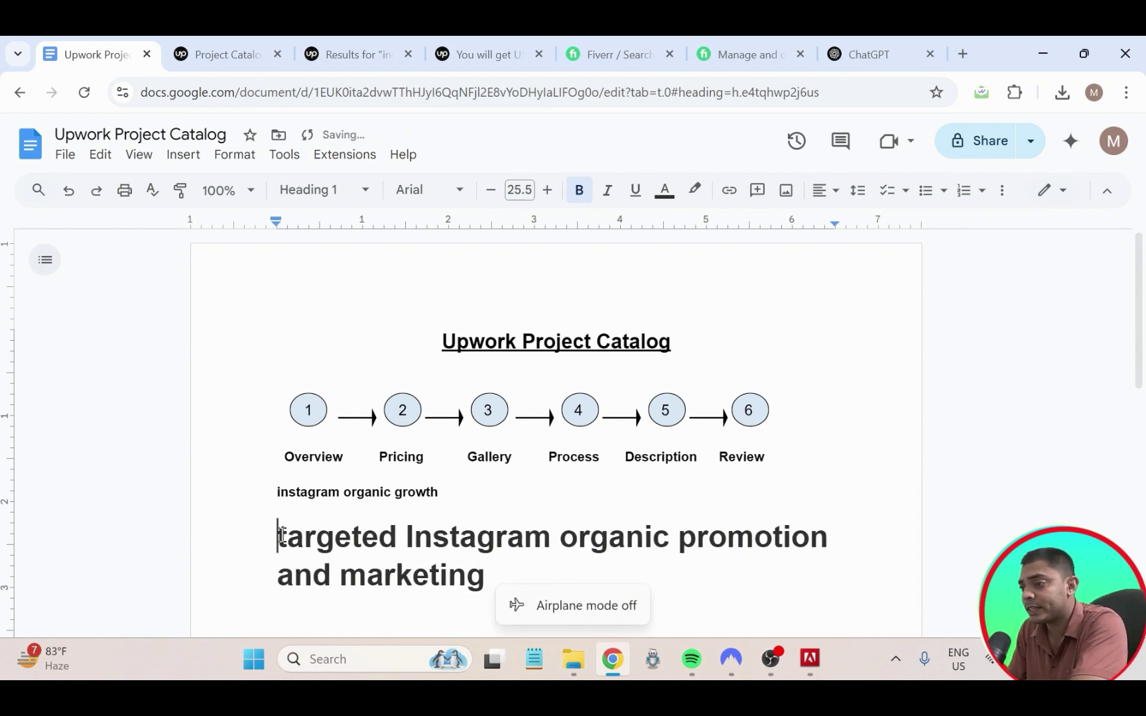
left_click(288, 537)
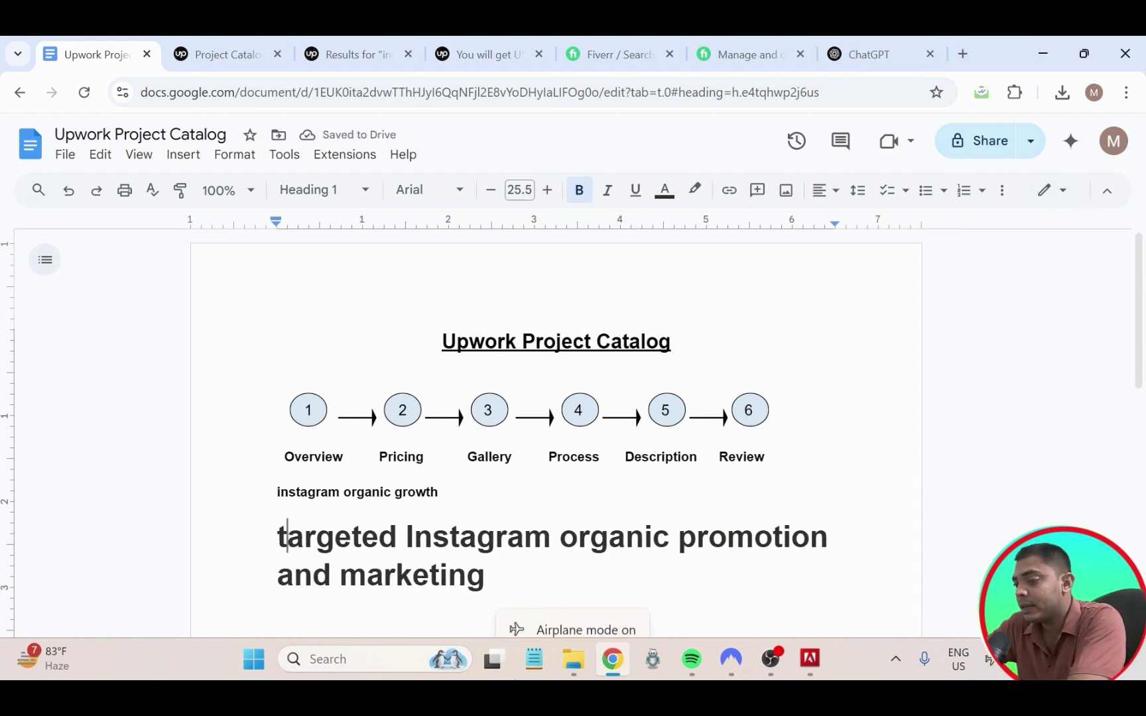
key("BackSpace")
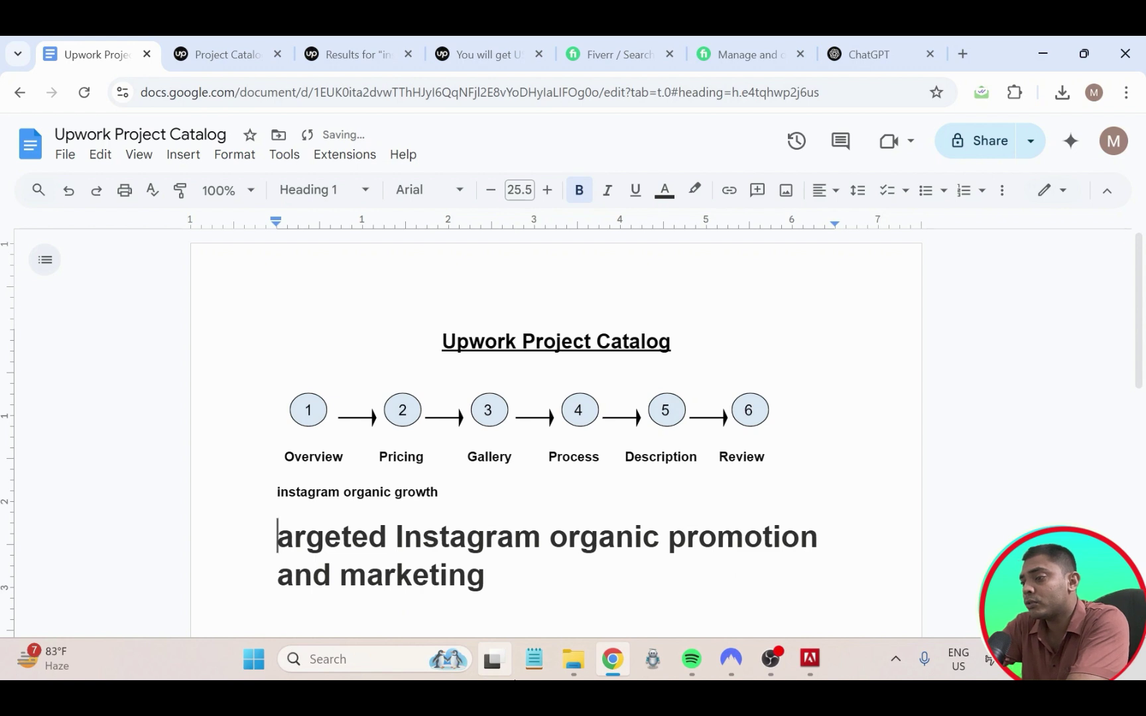
type("T")
left_click(591, 594)
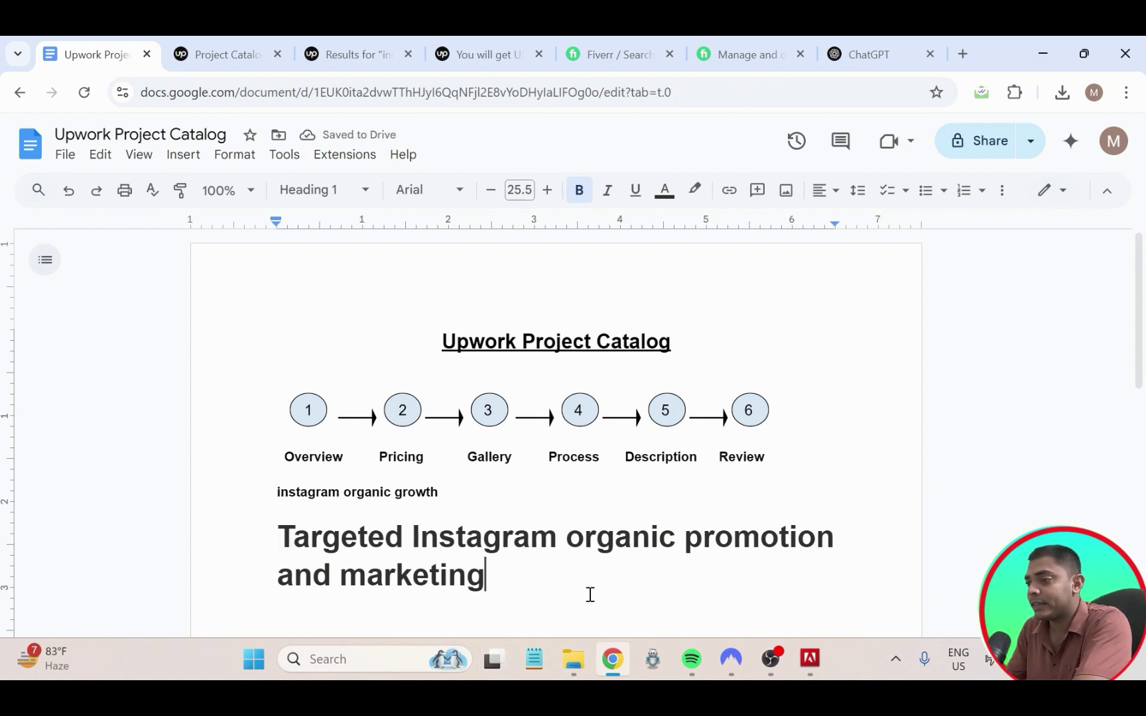
key("Return")
scroll(464, 557, "down", 2)
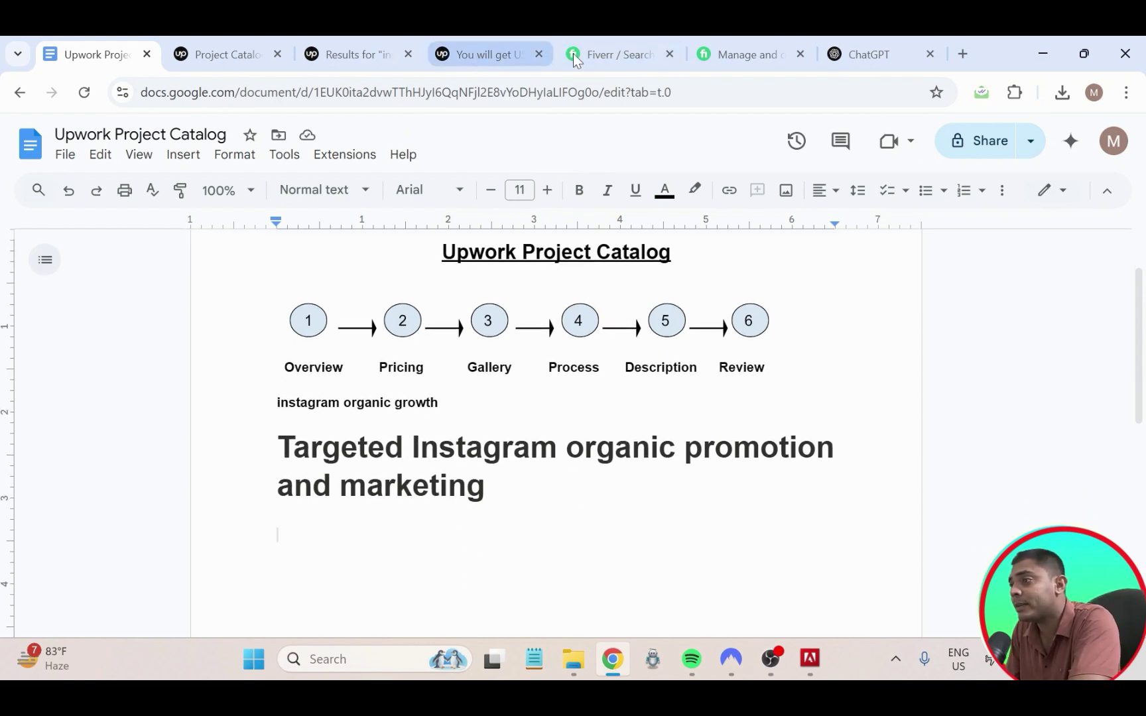
- Copy "super fast" from the Fiverr gig title and add it after "marketing" in the draft title in the notes
left_click(717, 55)
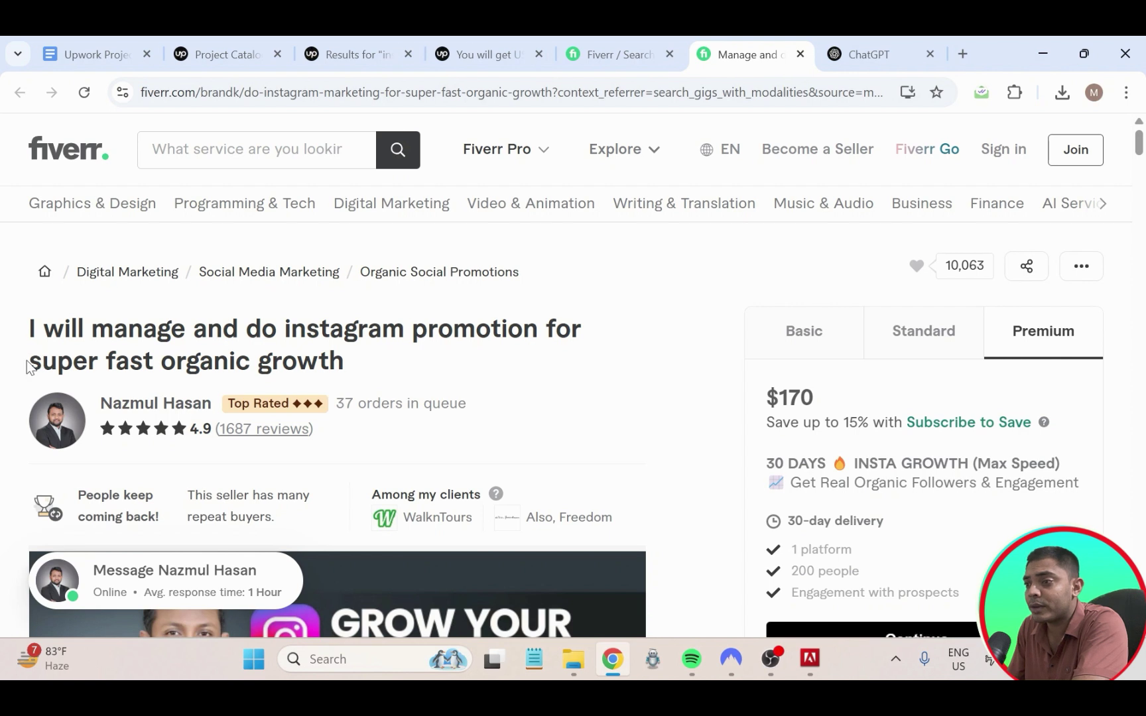
left_click_drag(29, 361, 151, 362)
key("ctrl+c")
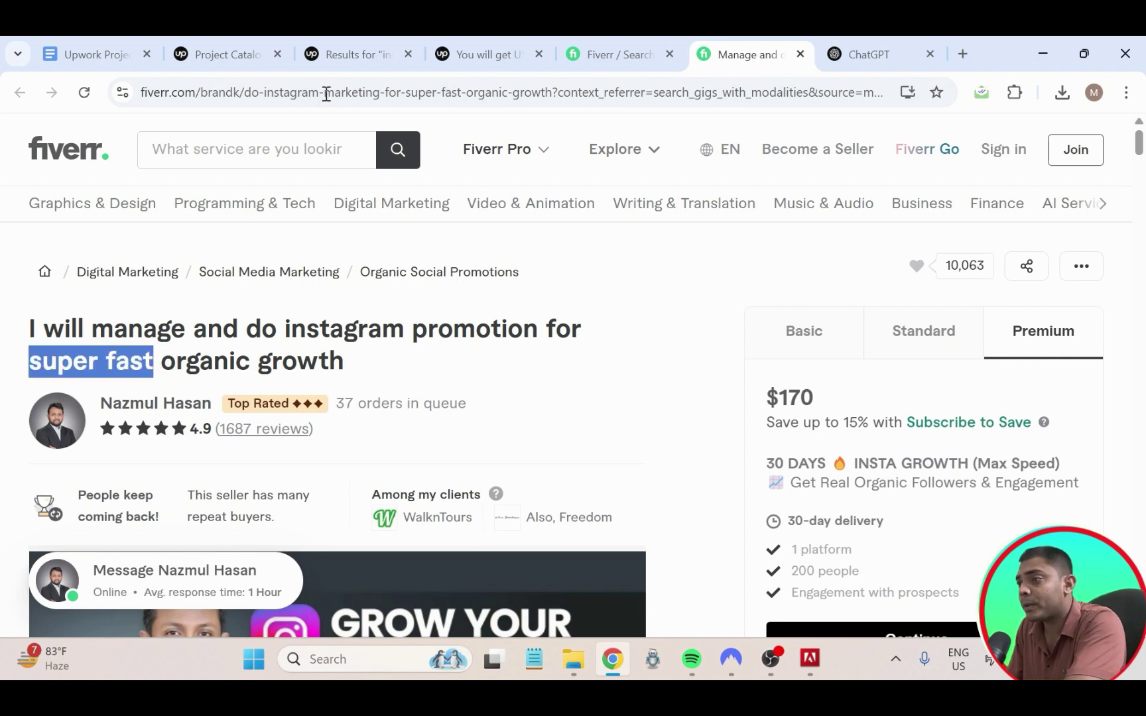
left_click(118, 53)
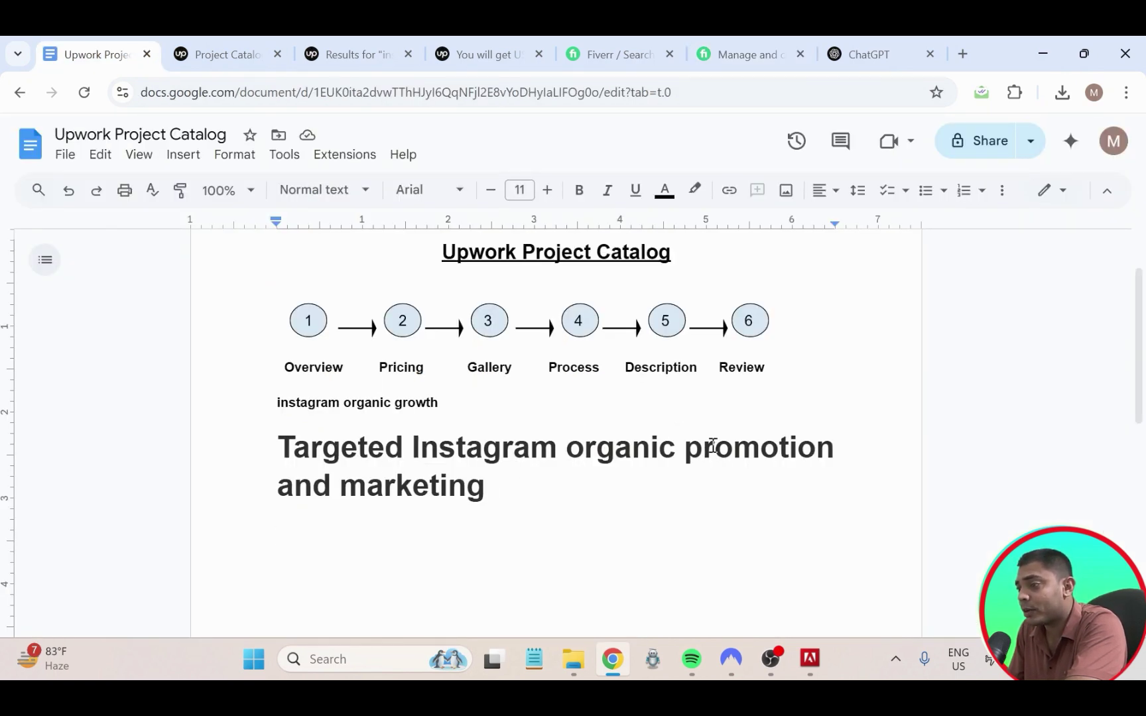
left_click(491, 490)
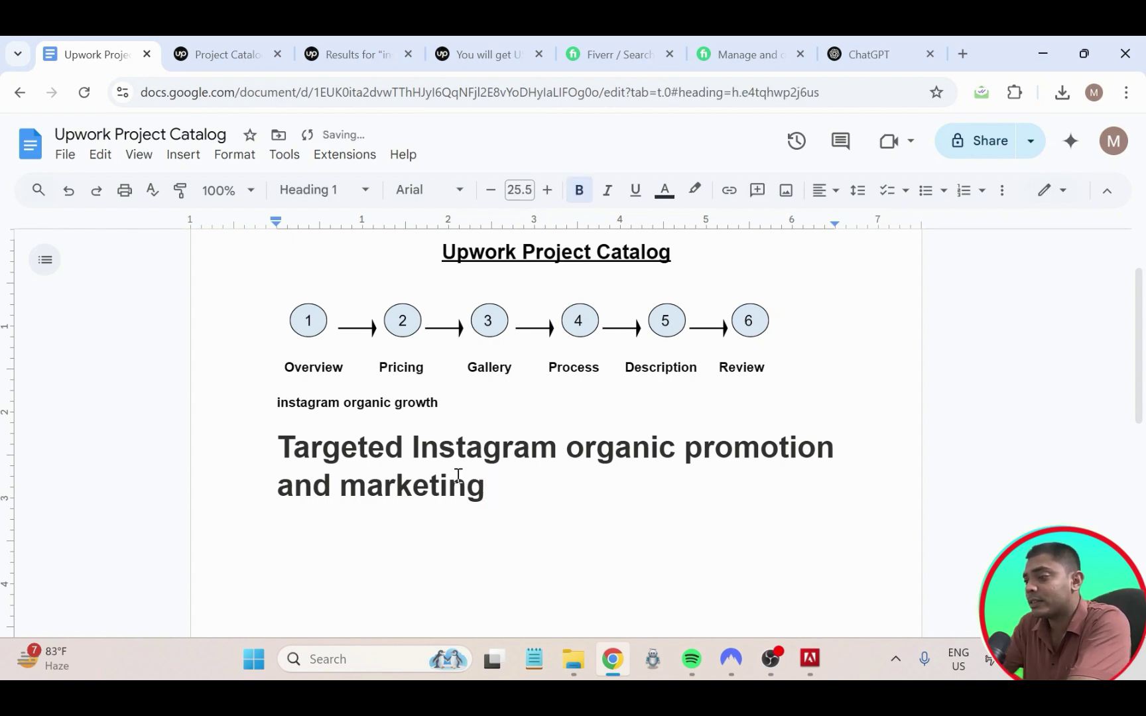
key("ctrl+v")
- Reduce the font size of the whole draft title, bringing the words "super fast" down to 12
left_click_drag(639, 490, 269, 448)
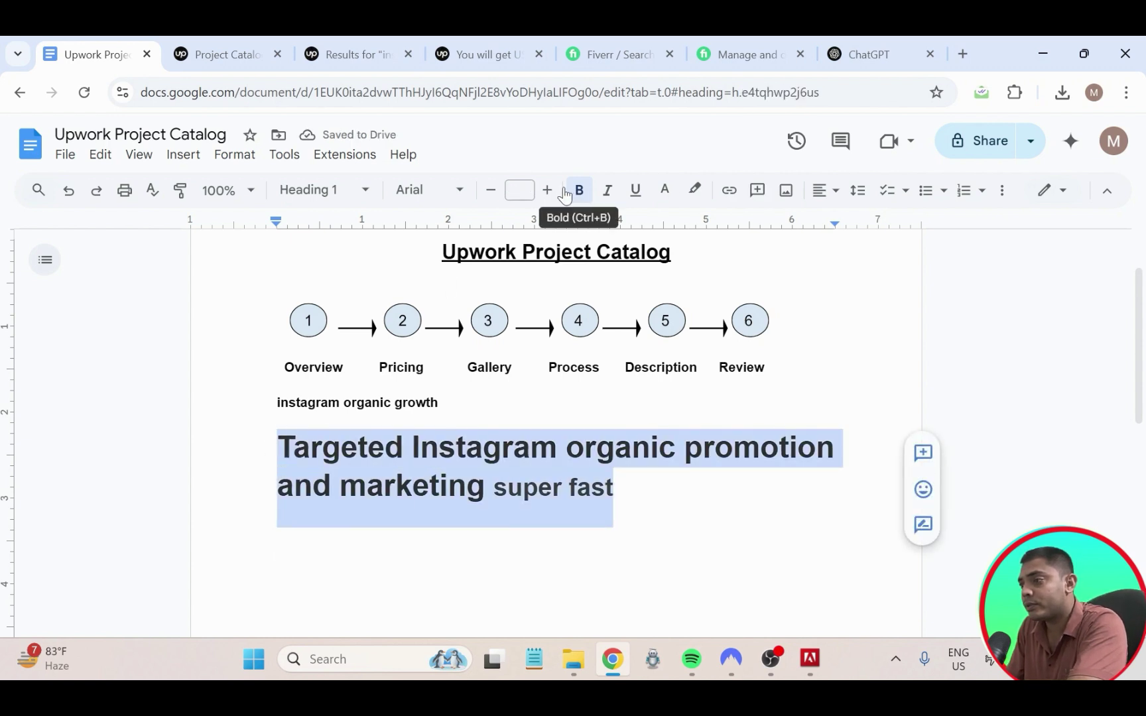
left_click(492, 192)
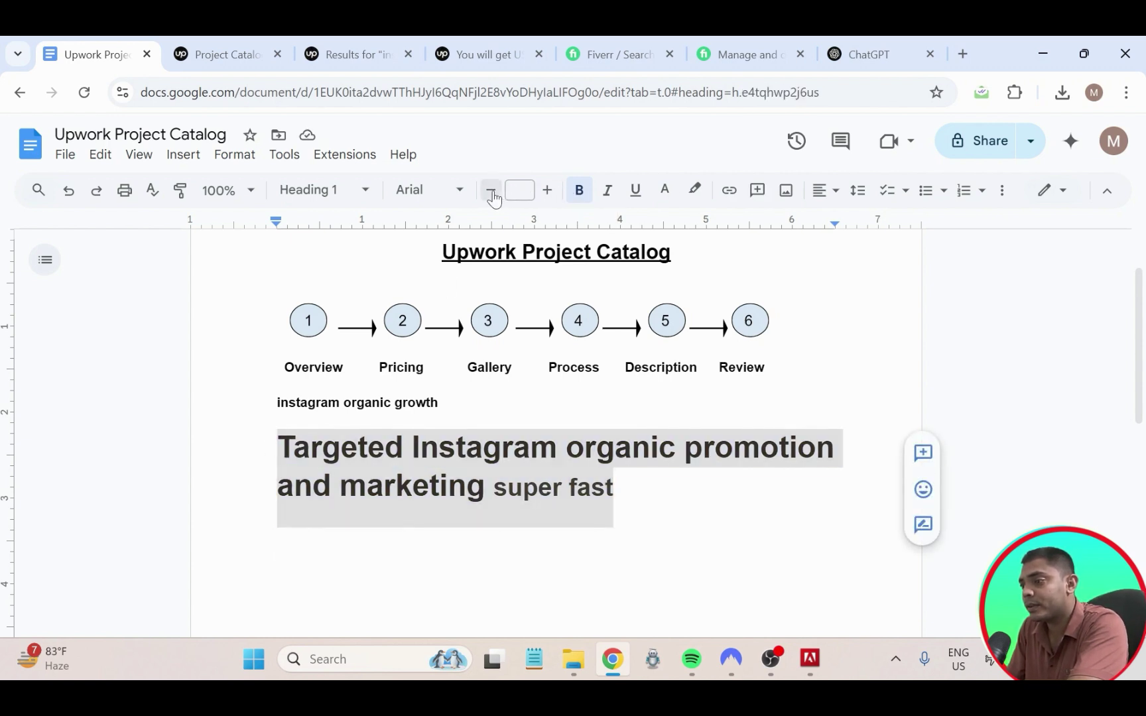
left_click(491, 191)
left_click(492, 191)
left_click(491, 192)
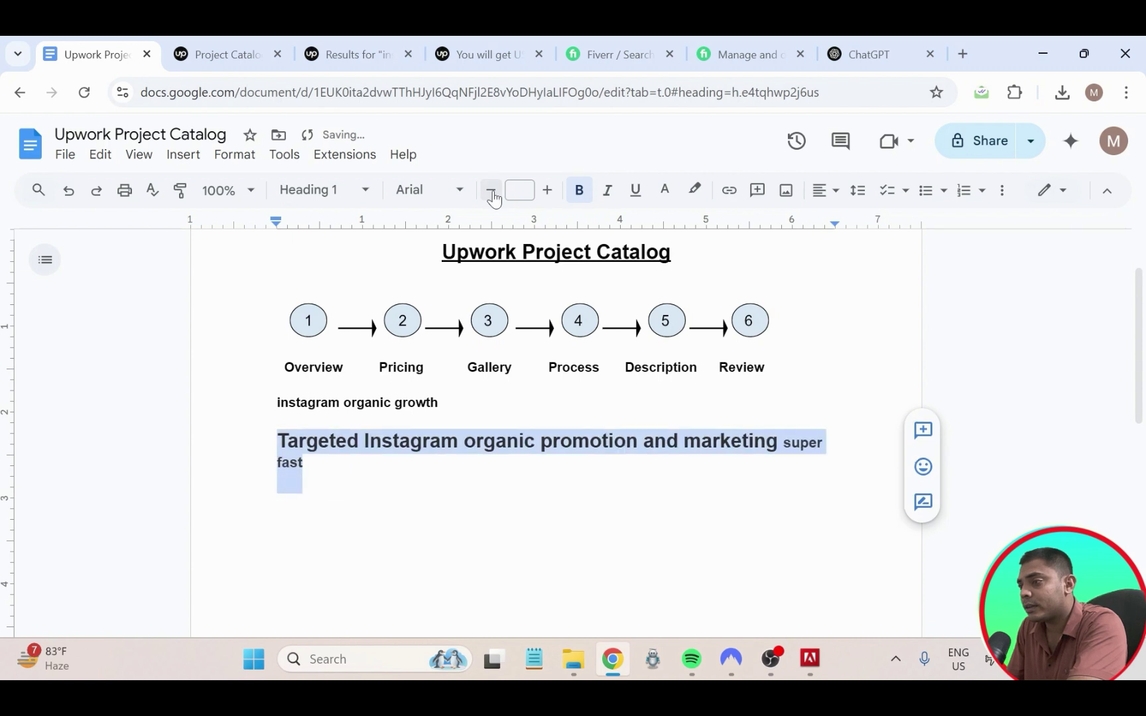
left_click(519, 486)
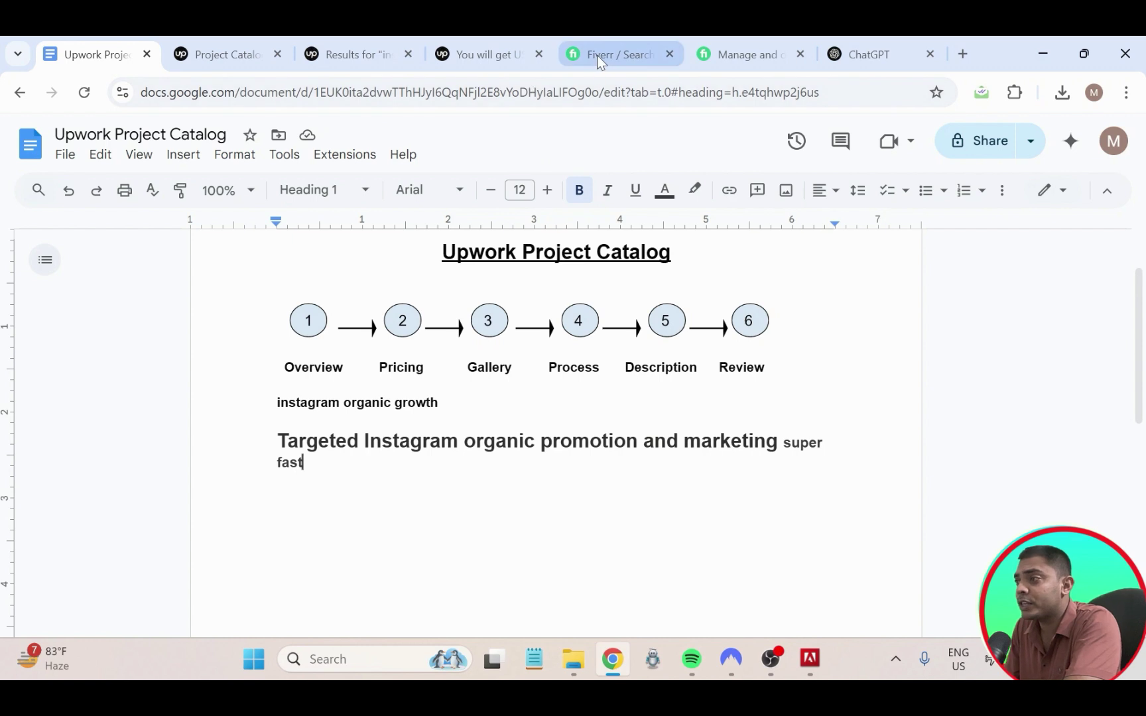
- Copy the complete draft title "Targeted Instagram organic promotion and marketing super fast"
left_click(266, 441)
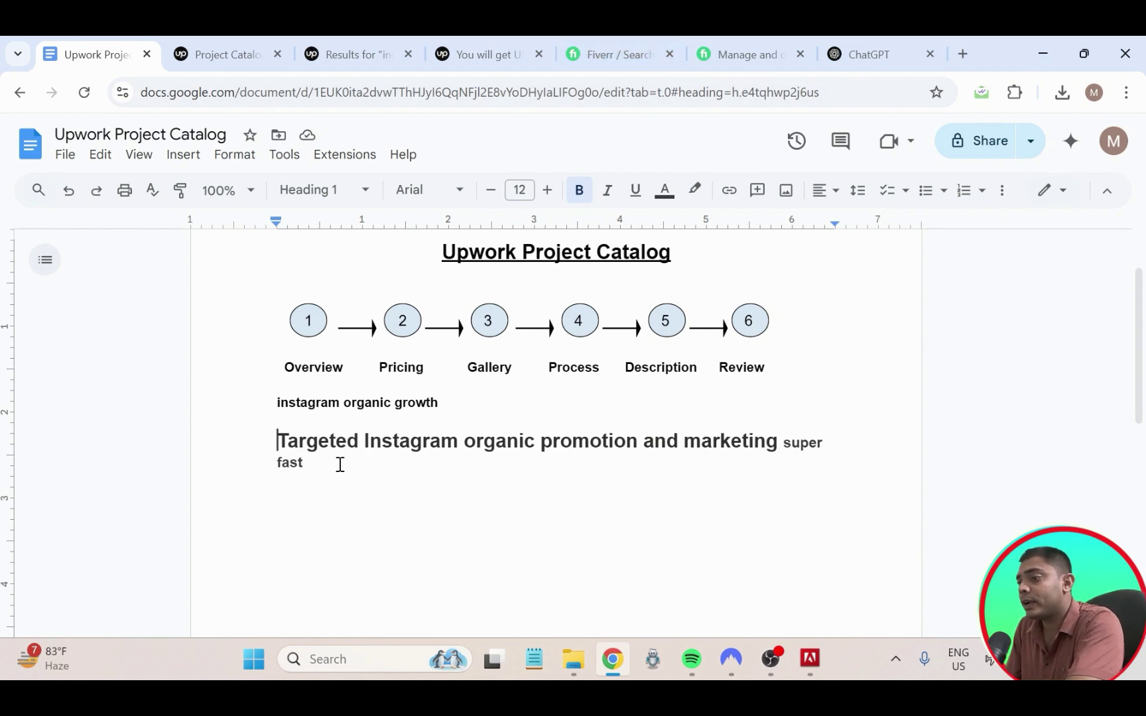
left_click(337, 463, "shift")
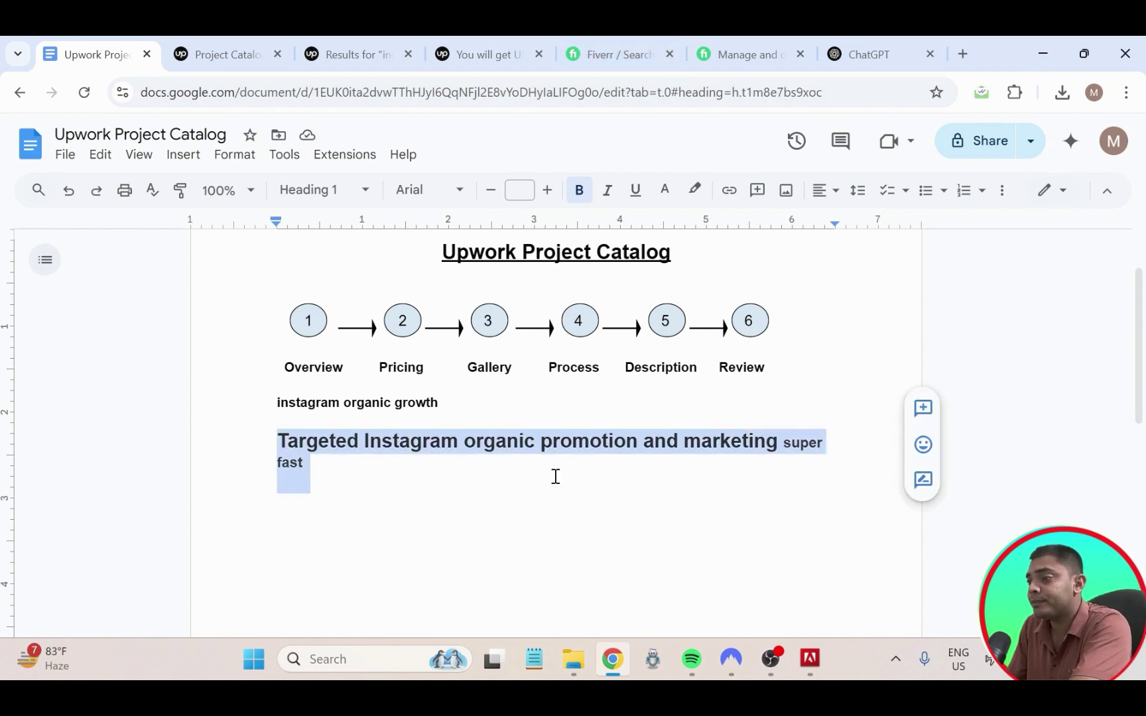
left_click(327, 453)
left_click_drag(278, 441, 325, 455)
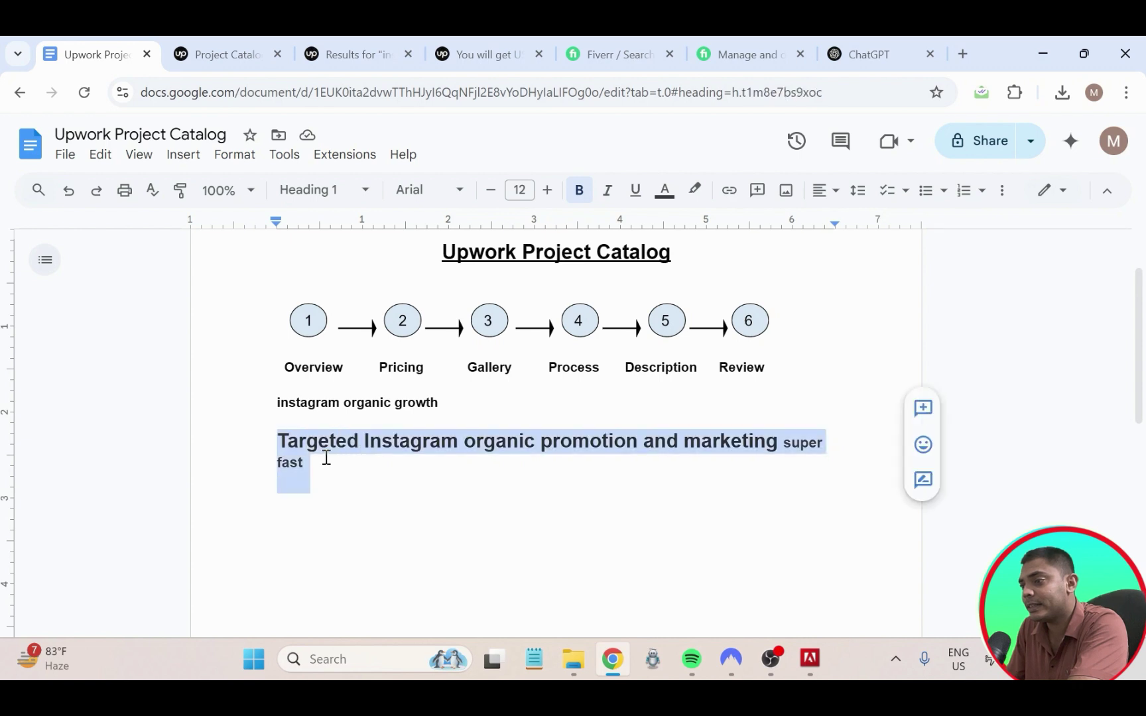
right_click(325, 451)
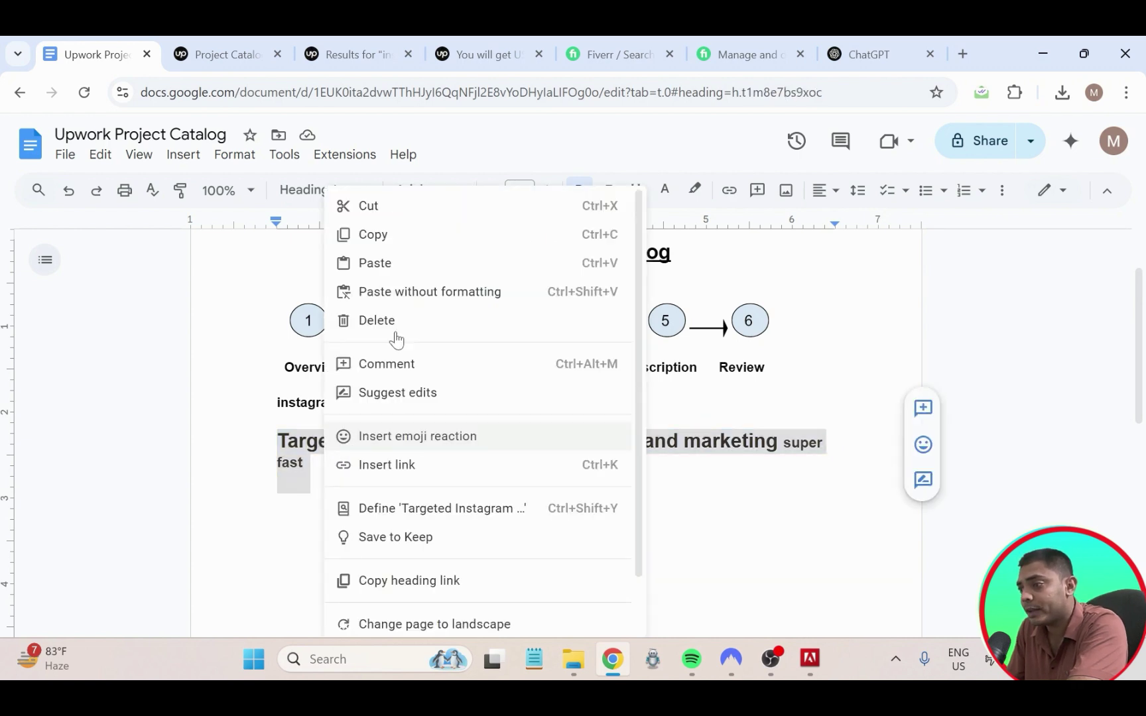
left_click(416, 234)
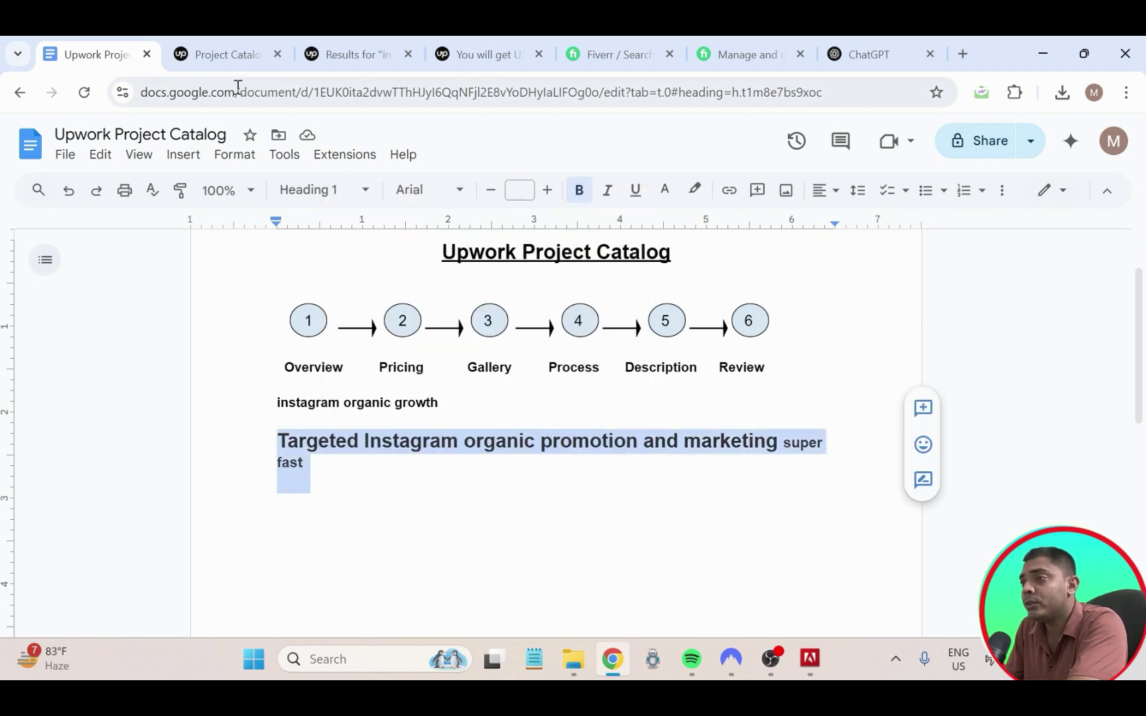
- Switch to the Upwork project form and paste "Targeted Instagram organic promotion and marketing super fast" as the project title
left_click(231, 56)
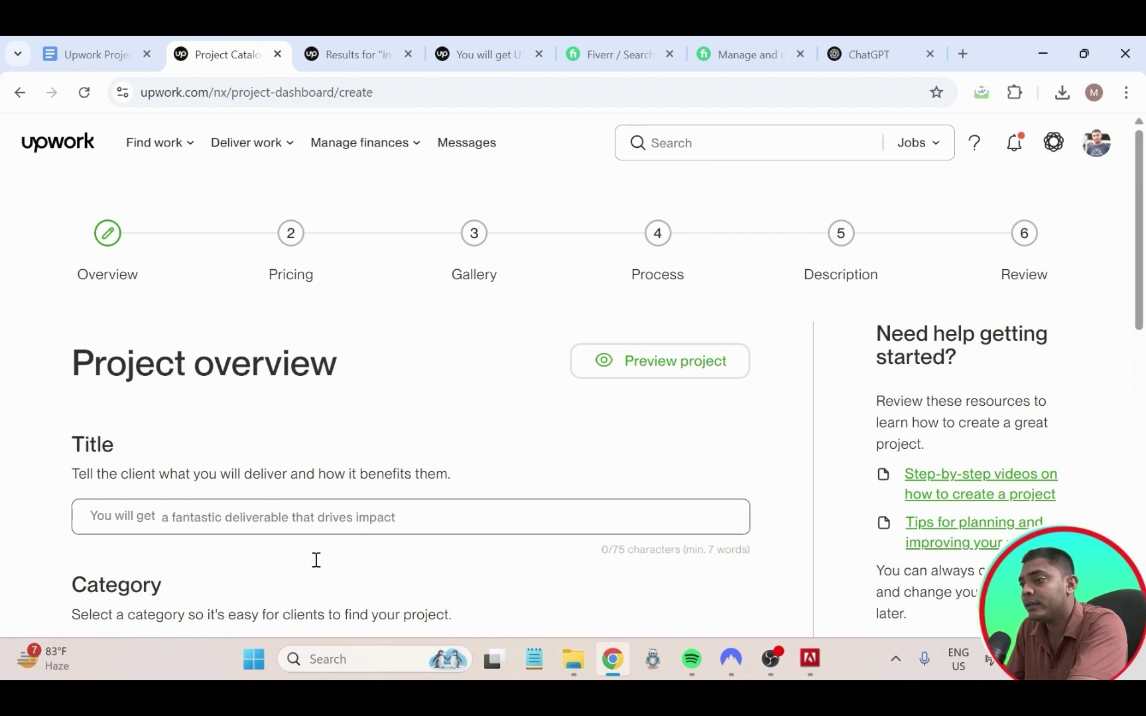
left_click(289, 516)
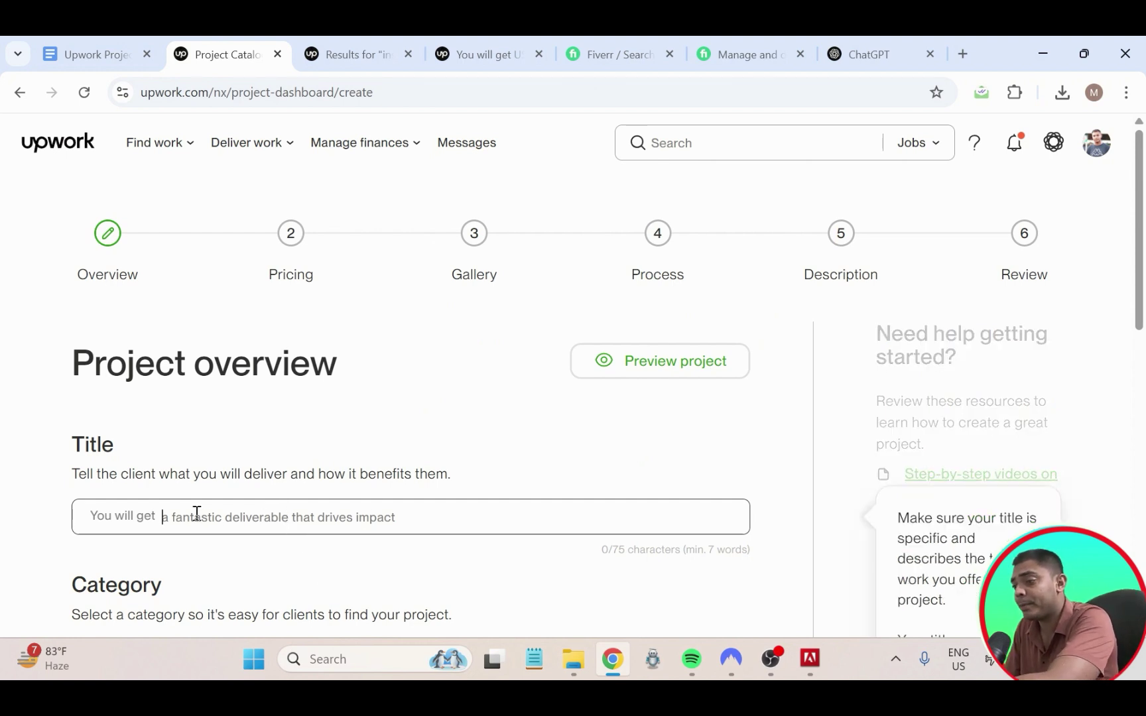
key("ctrl+v")
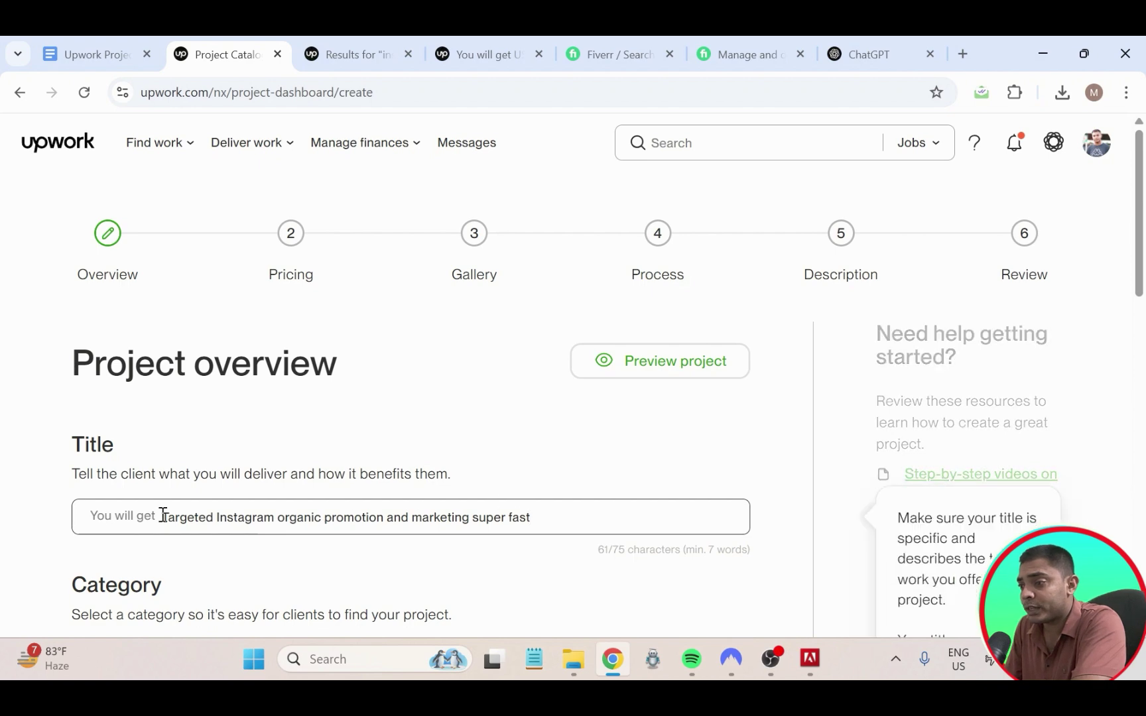
left_click(624, 541)
left_click_drag(628, 548, 581, 555)
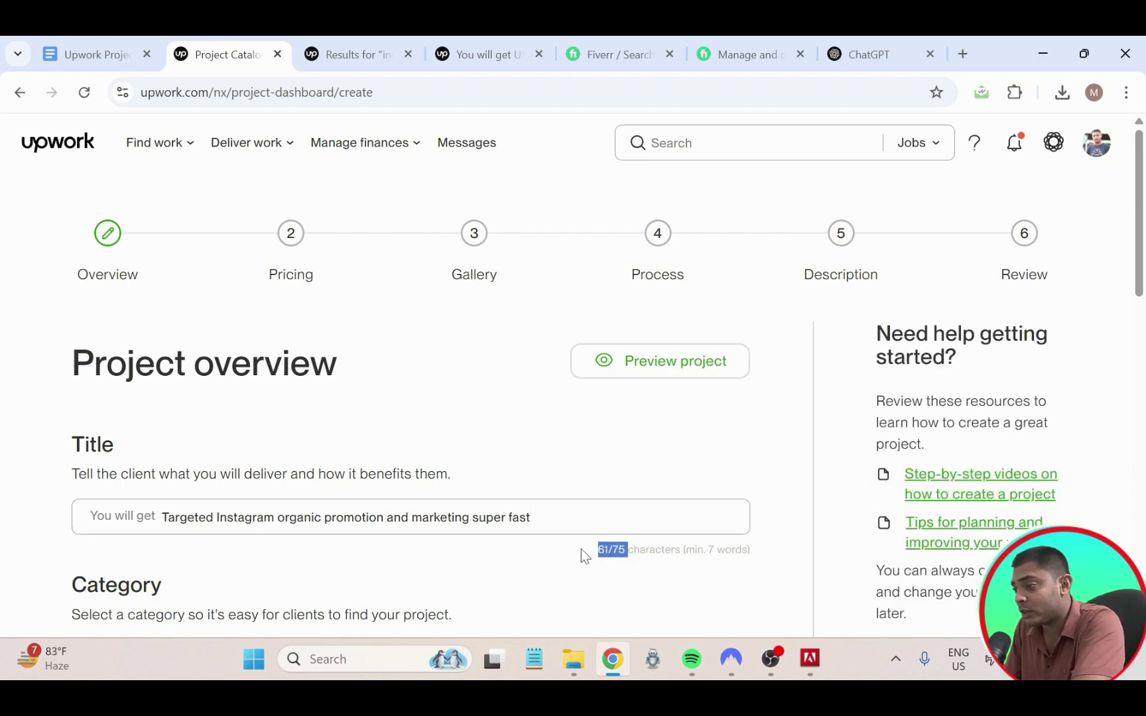
left_click(553, 513)
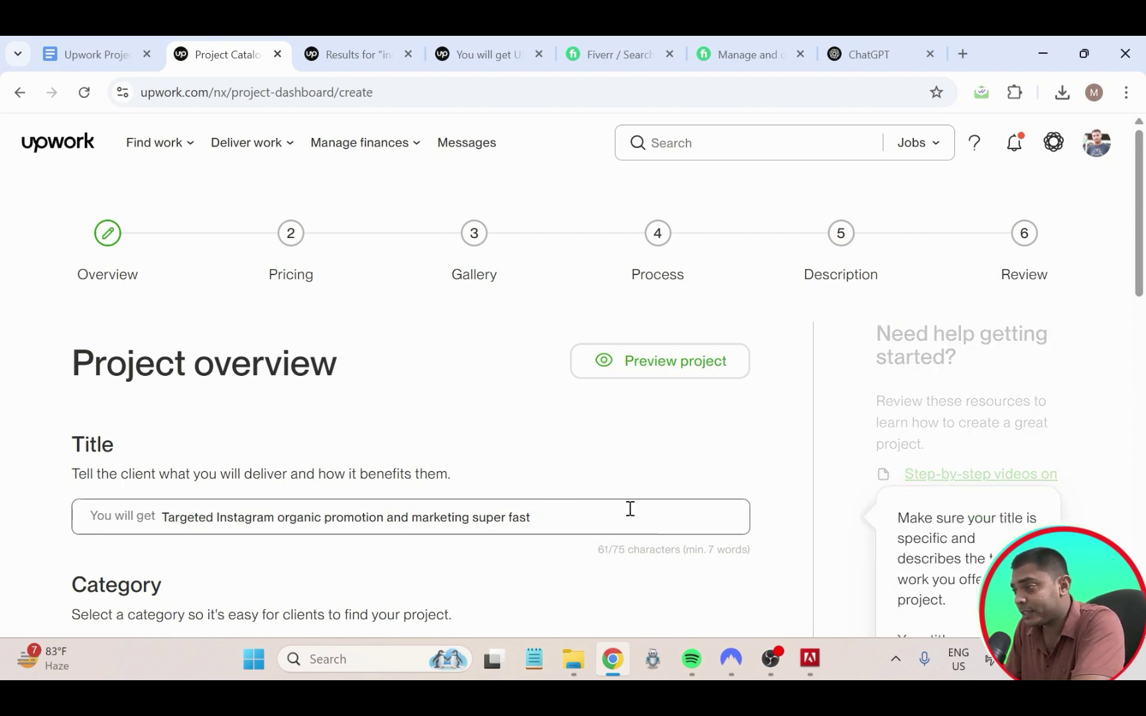
- Review the suggested categories and select Marketing > Social Media Management > Posting & Engagement for the project
scroll(630, 469, "down", 2)
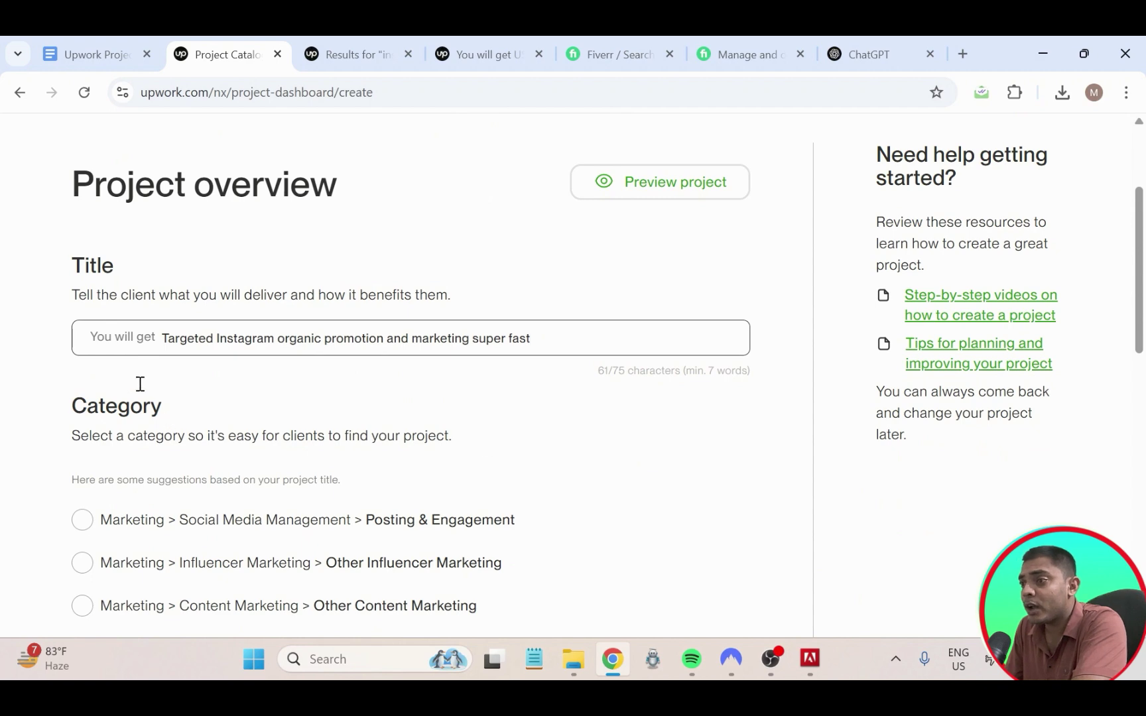
scroll(551, 394, "down", 1)
scroll(551, 393, "down", 3)
scroll(429, 376, "up", 3)
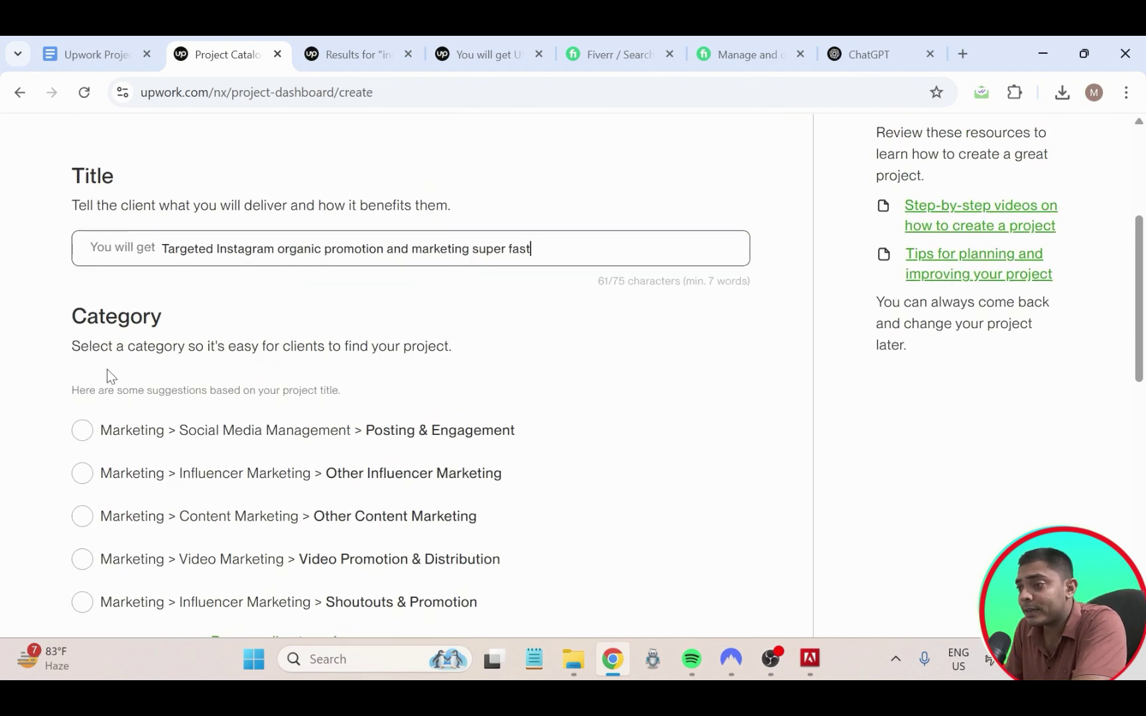
scroll(111, 424, "down", 1)
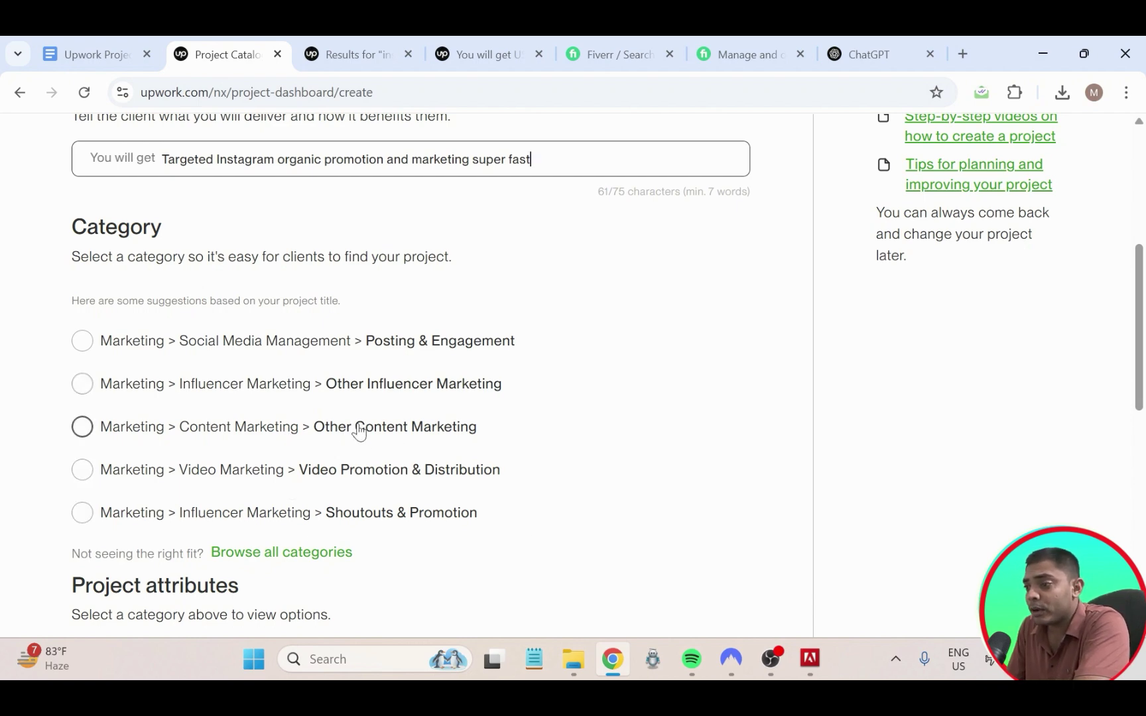
scroll(355, 432, "down", 3)
scroll(355, 433, "up", 2)
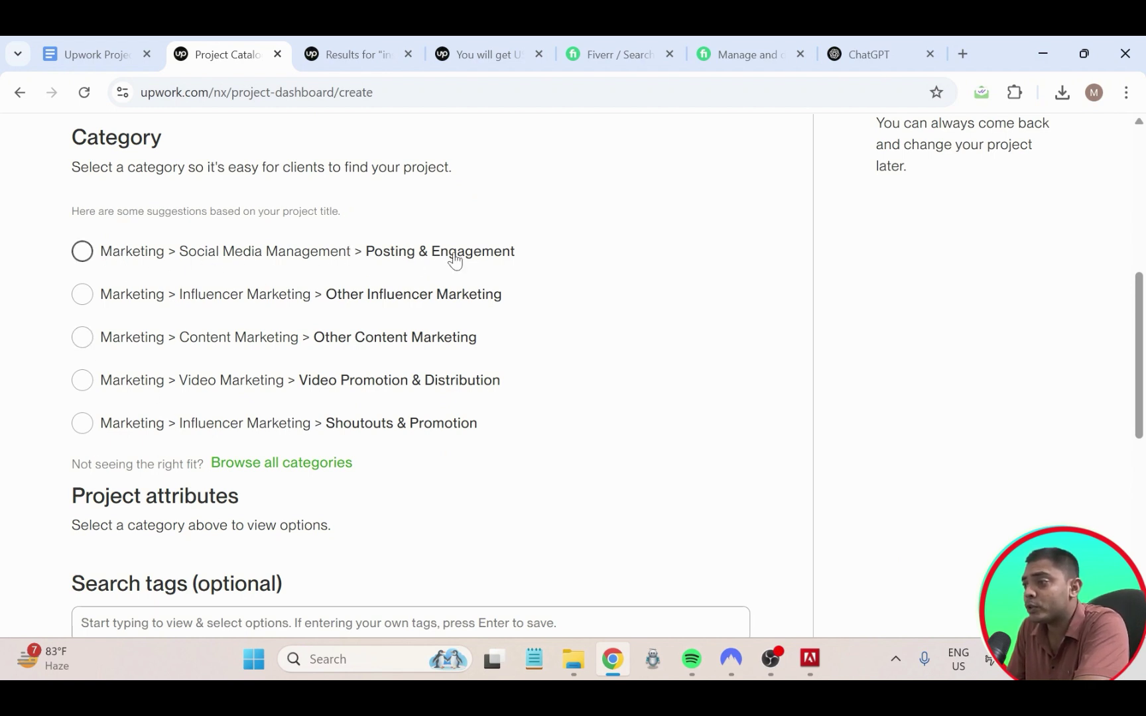
scroll(578, 307, "up", 4)
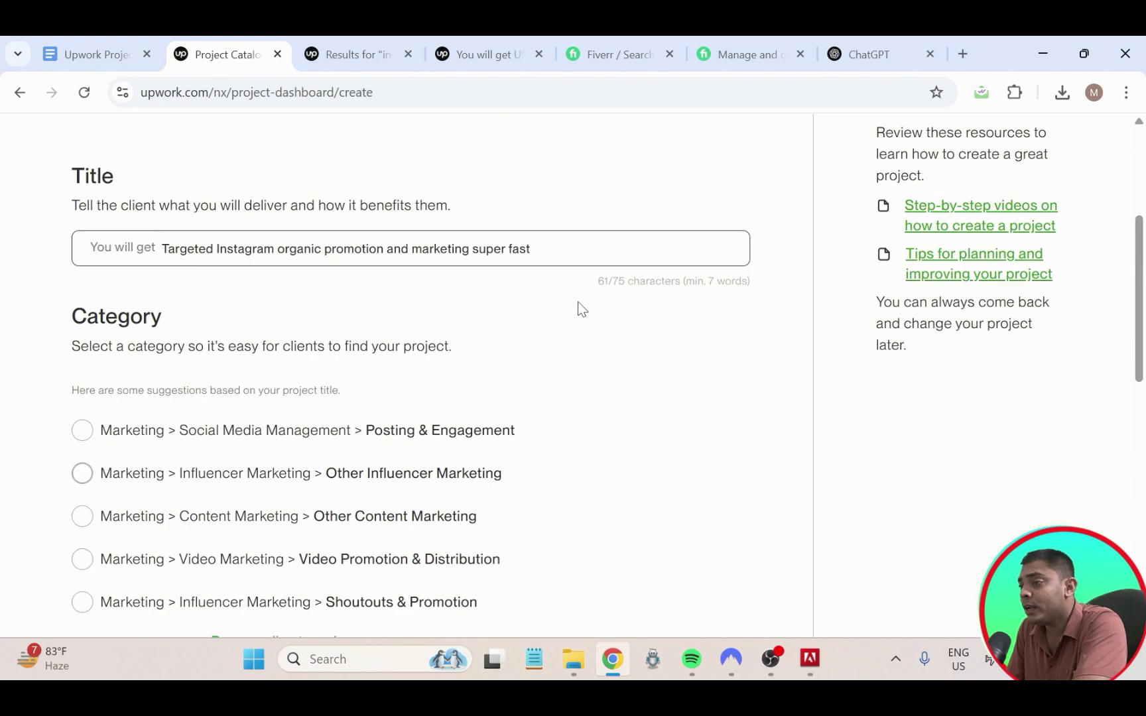
scroll(576, 310, "down", 6)
scroll(576, 310, "up", 6)
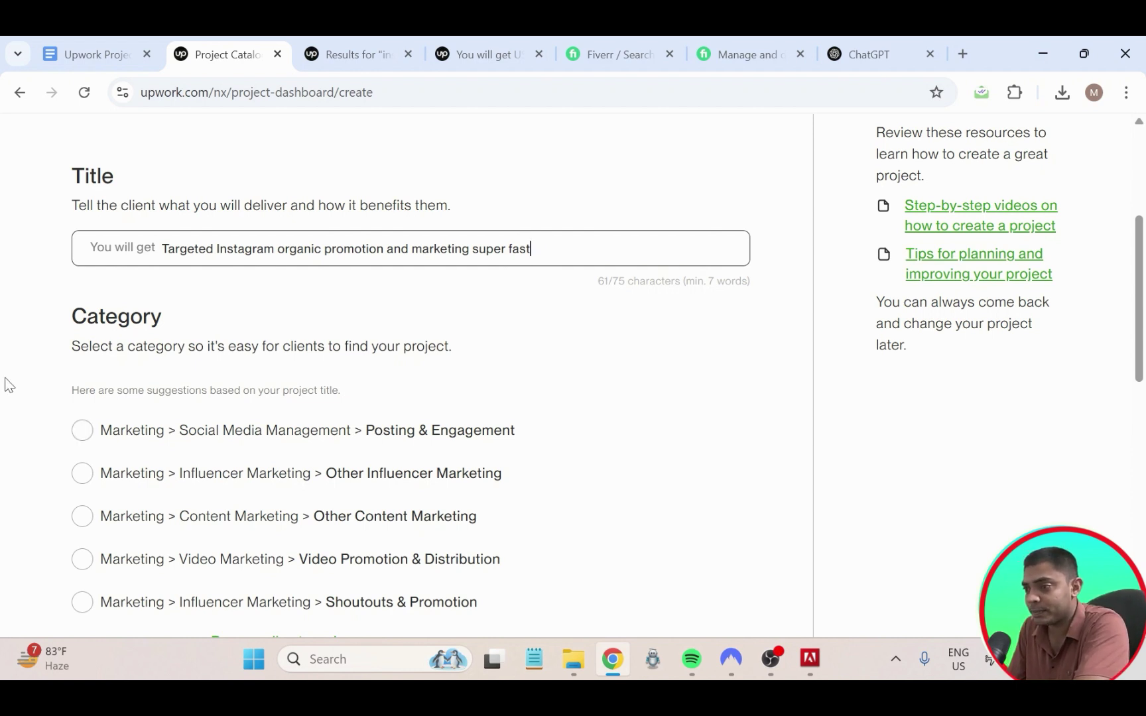
left_click(83, 431)
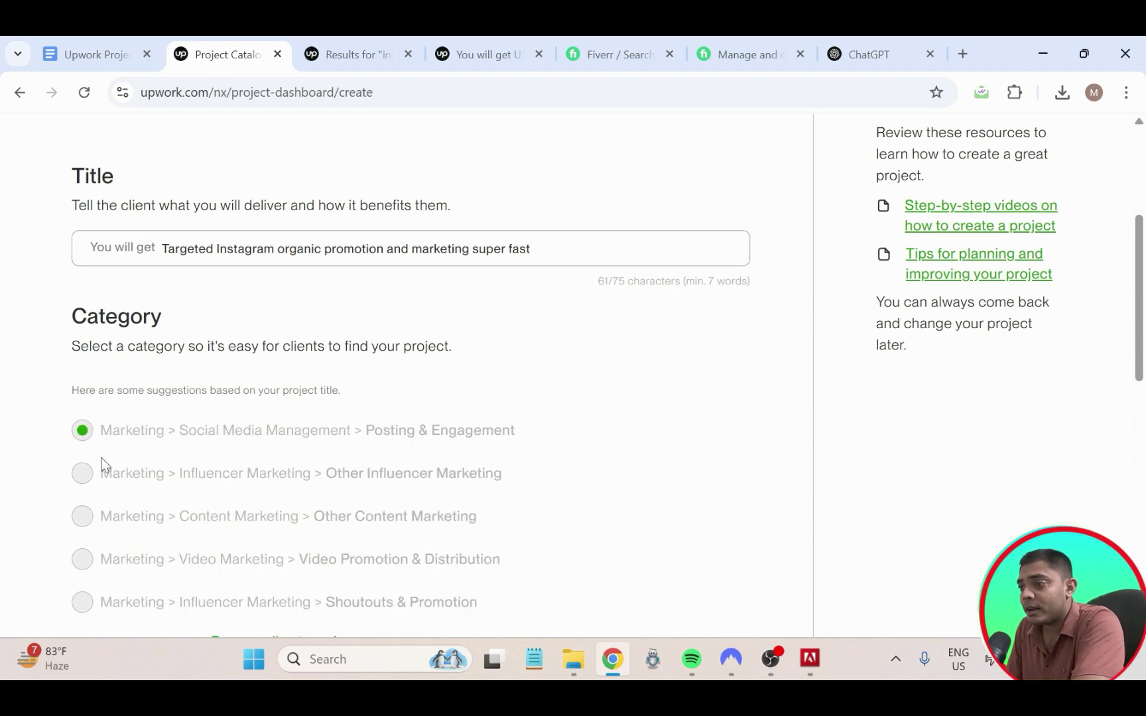
- Select Instagram as the social platform in the project attributes
scroll(199, 431, "down", 4)
scroll(257, 451, "up", 1)
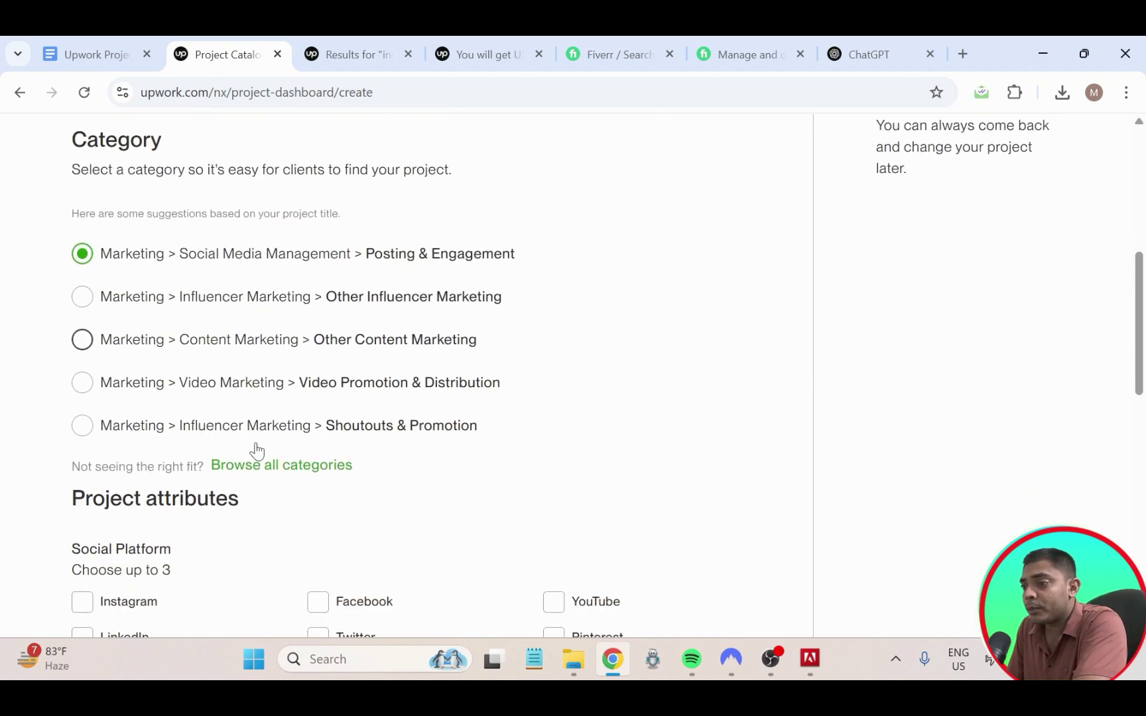
scroll(258, 451, "down", 3)
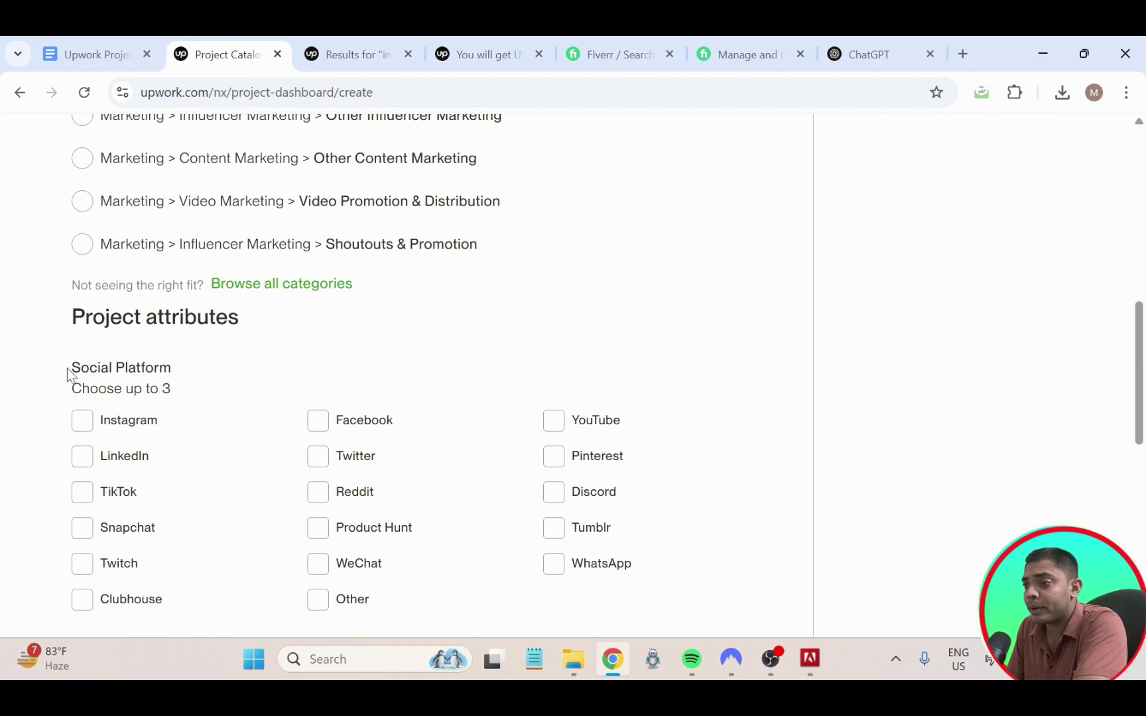
left_click_drag(67, 368, 181, 388)
left_click(182, 388)
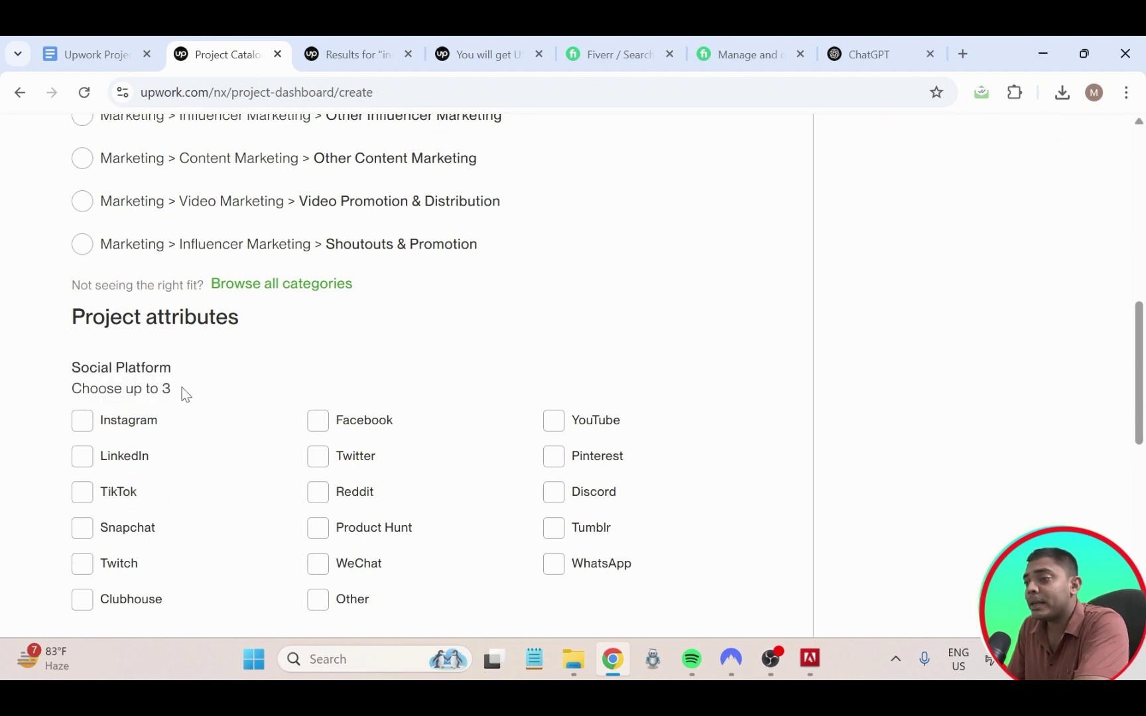
scroll(218, 381, "down", 3)
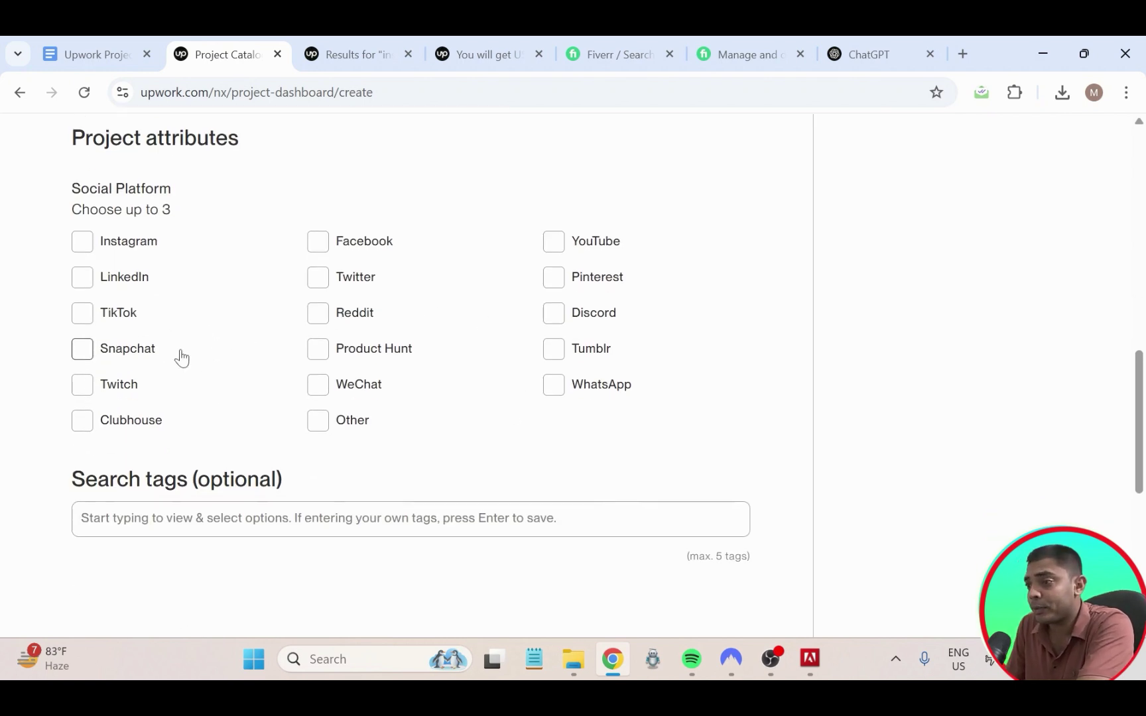
scroll(398, 344, "up", 3)
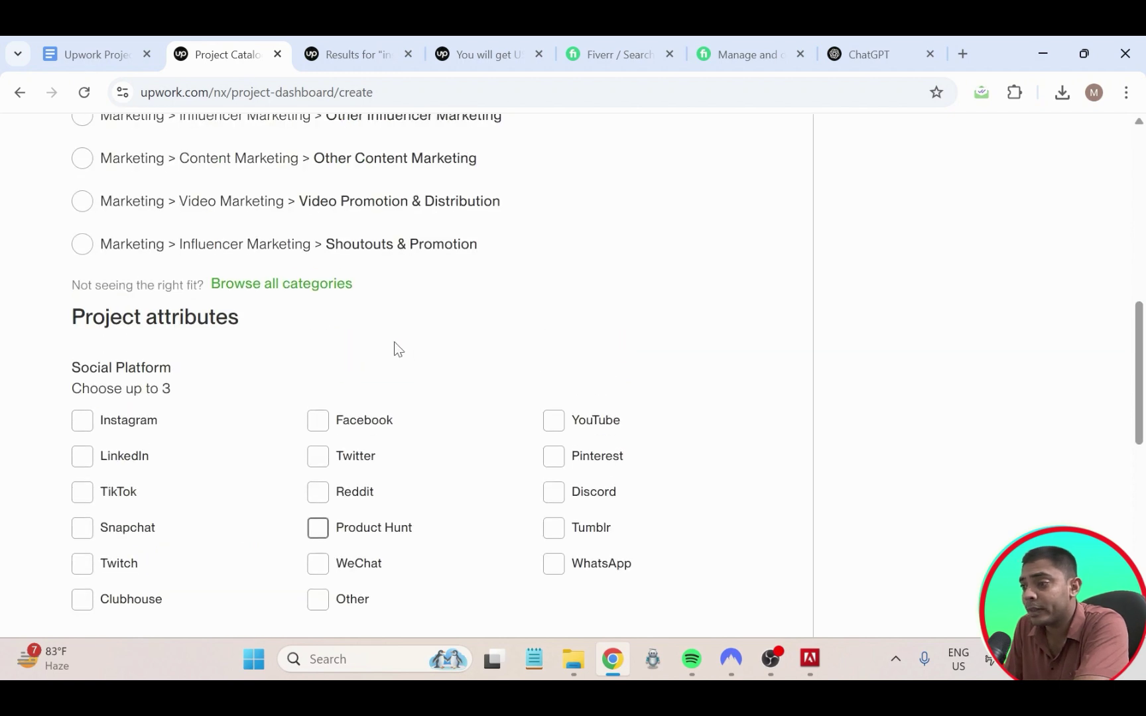
scroll(394, 341, "down", 2)
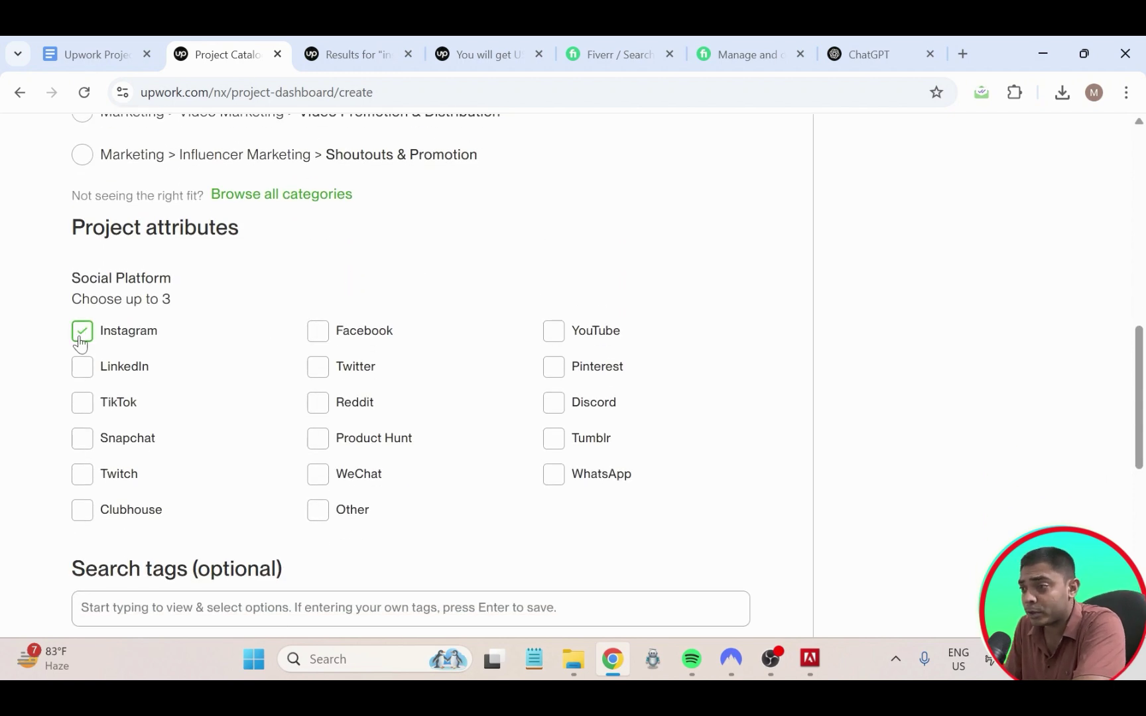
- Examine the optional search tags section and its instructions for entering tags
scroll(86, 341, "down", 3)
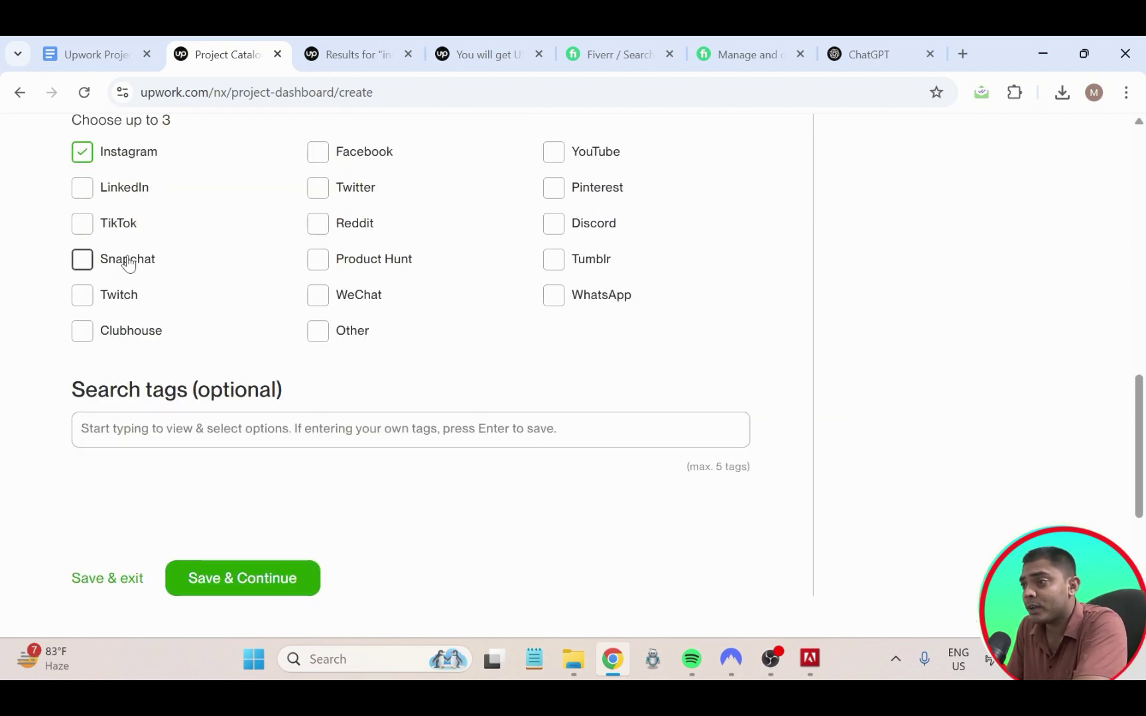
left_click_drag(66, 397, 299, 398)
left_click(292, 403)
left_click(225, 441)
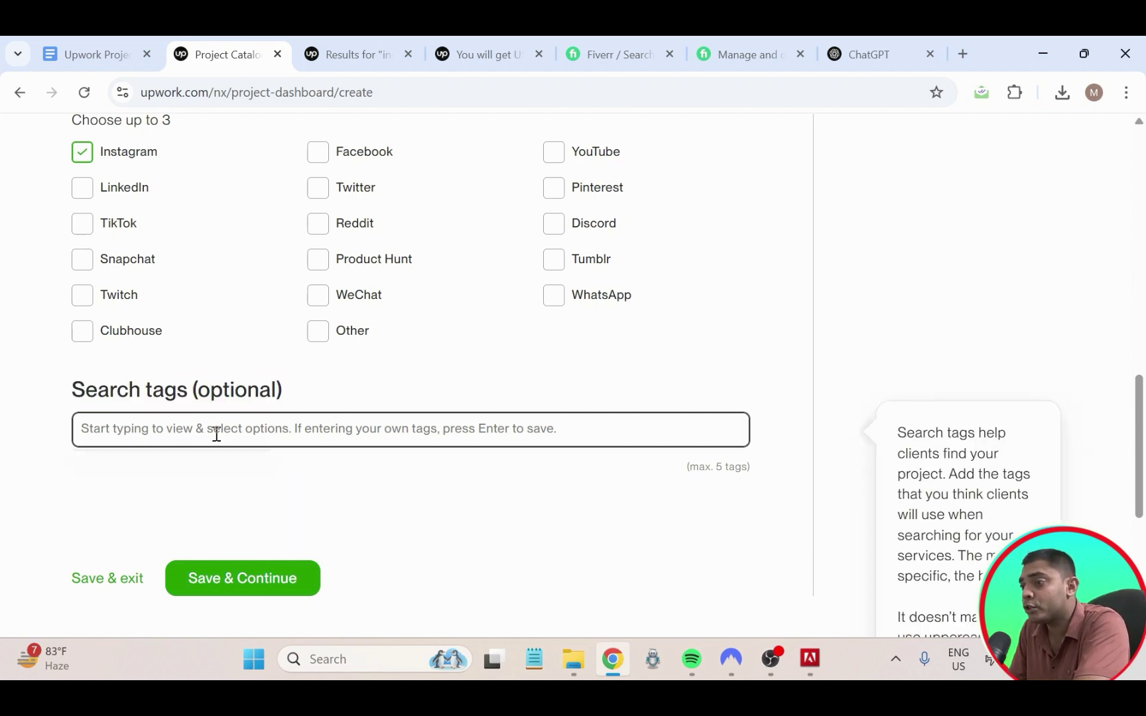
left_click(61, 367)
left_click(155, 426)
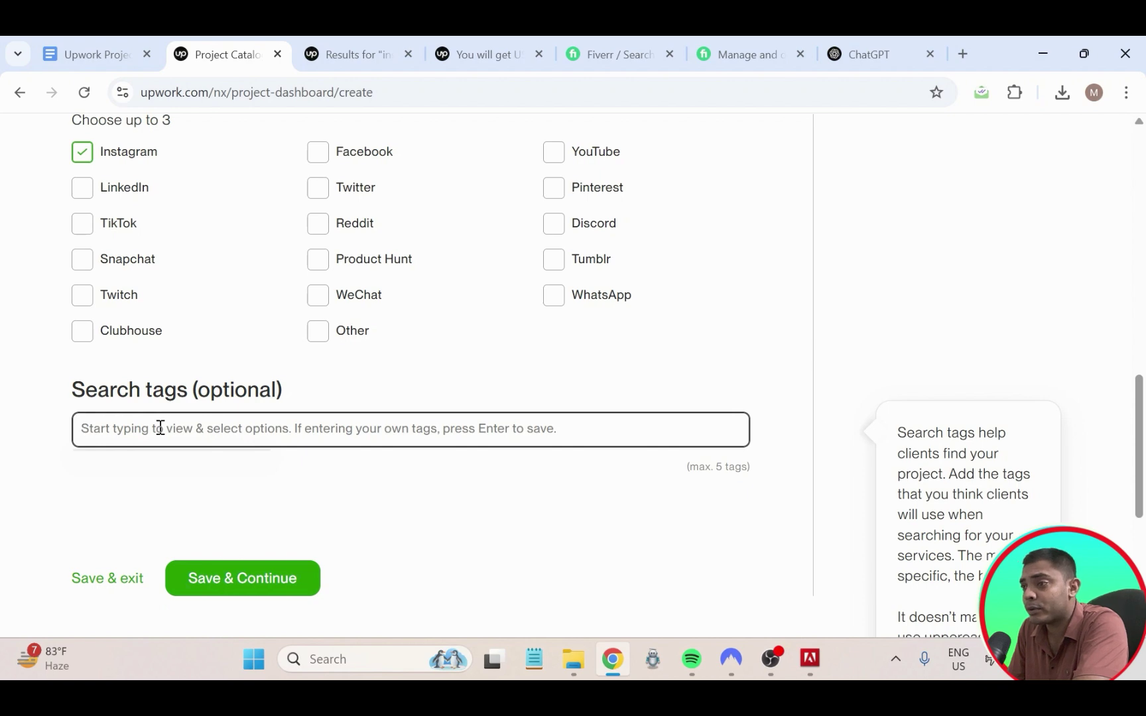
scroll(159, 427, "up", 5)
scroll(126, 433, "down", 5)
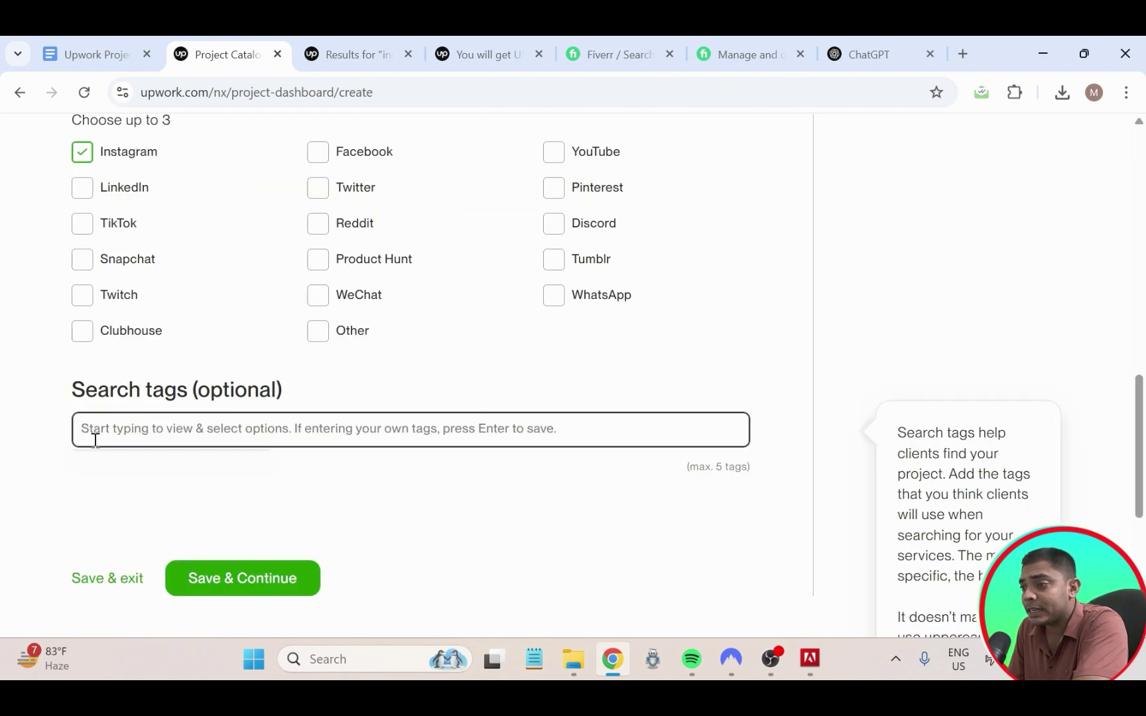
left_click(209, 421)
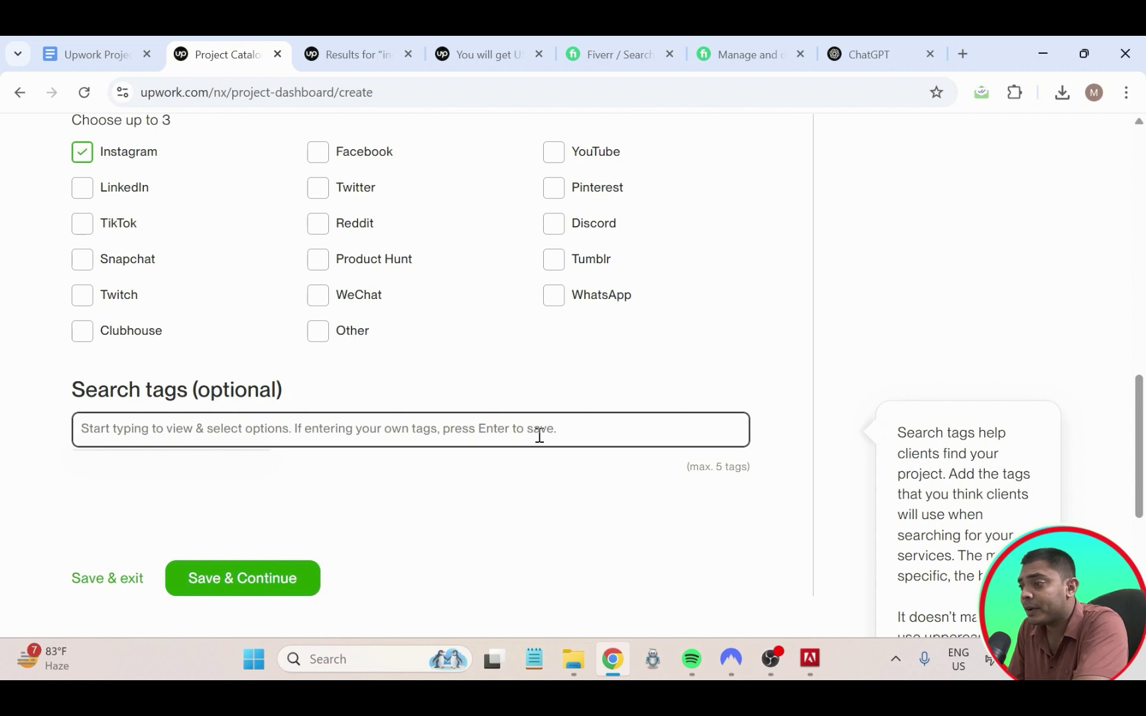
left_click(139, 436)
left_click(297, 438)
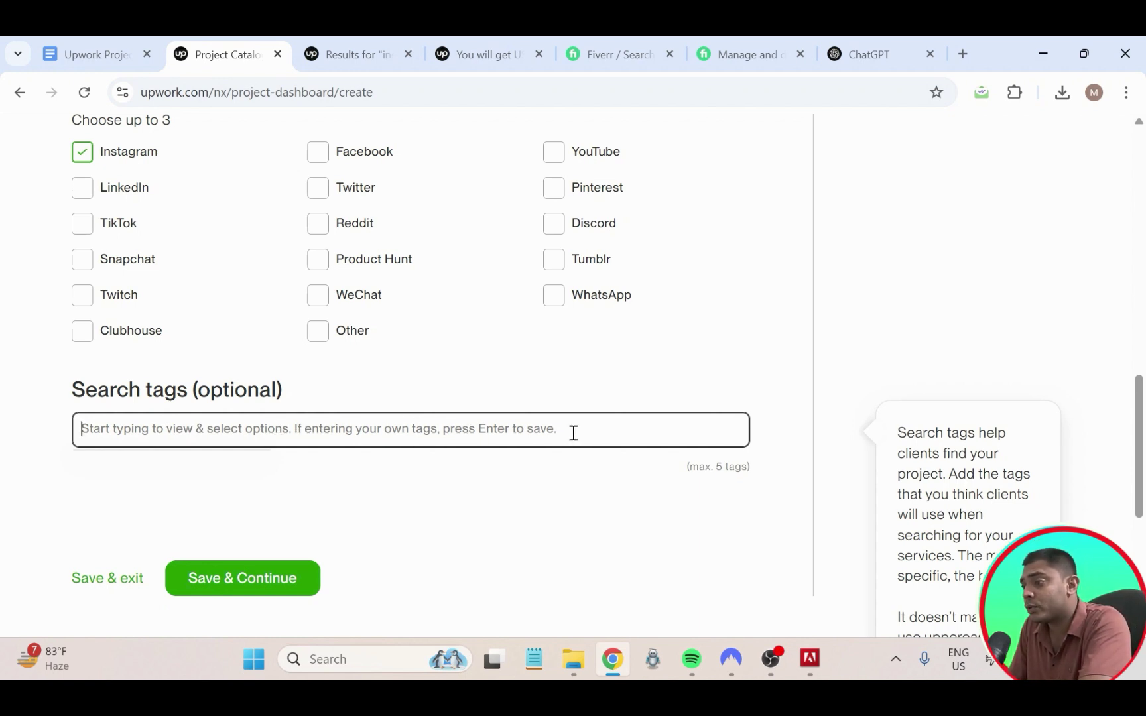
left_click(266, 455)
- Add the suggested search tags "instagram" and "instagram marketing" to the project
left_click(417, 429)
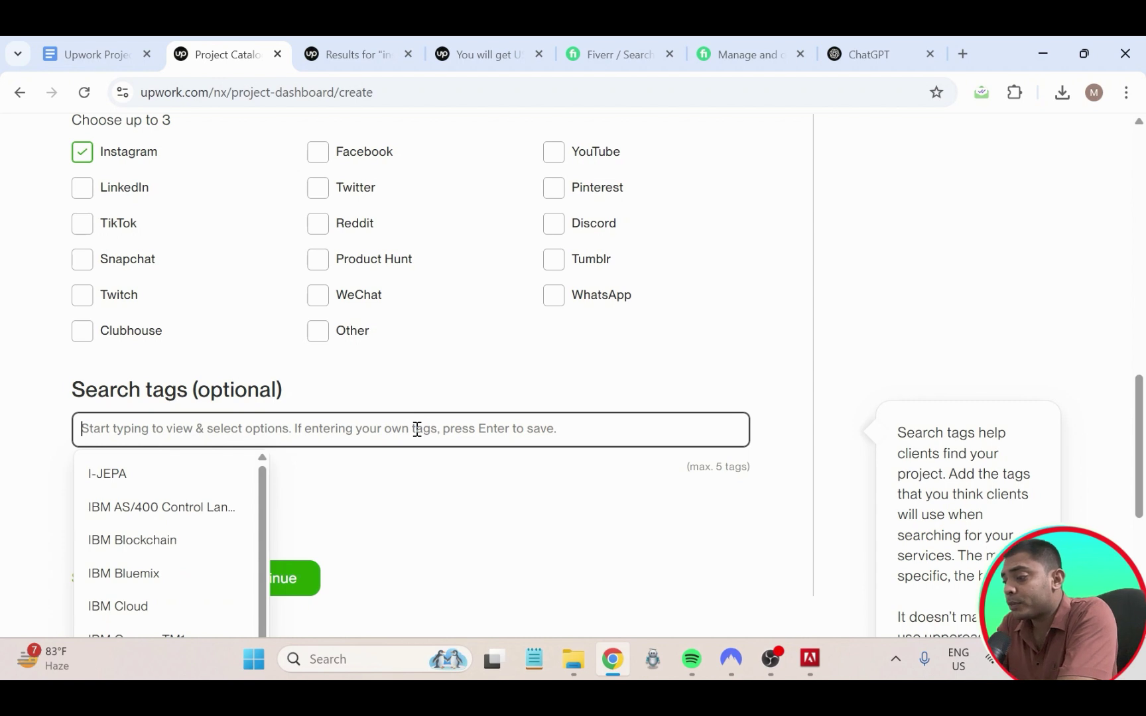
type("insta")
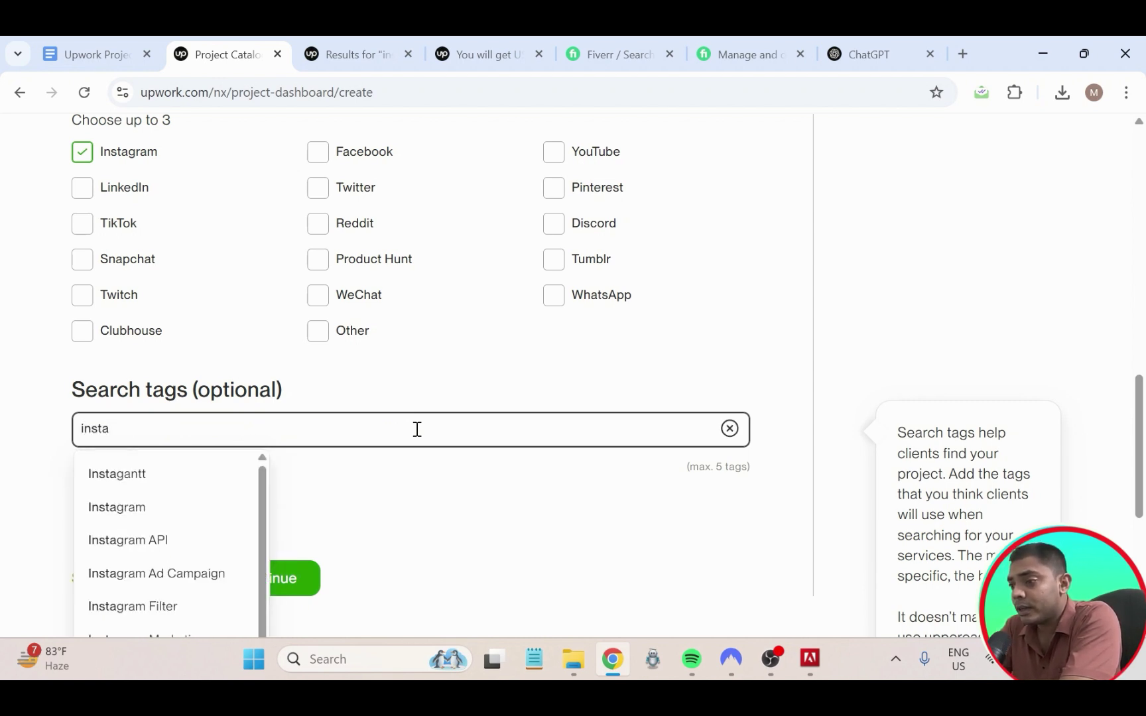
type("g")
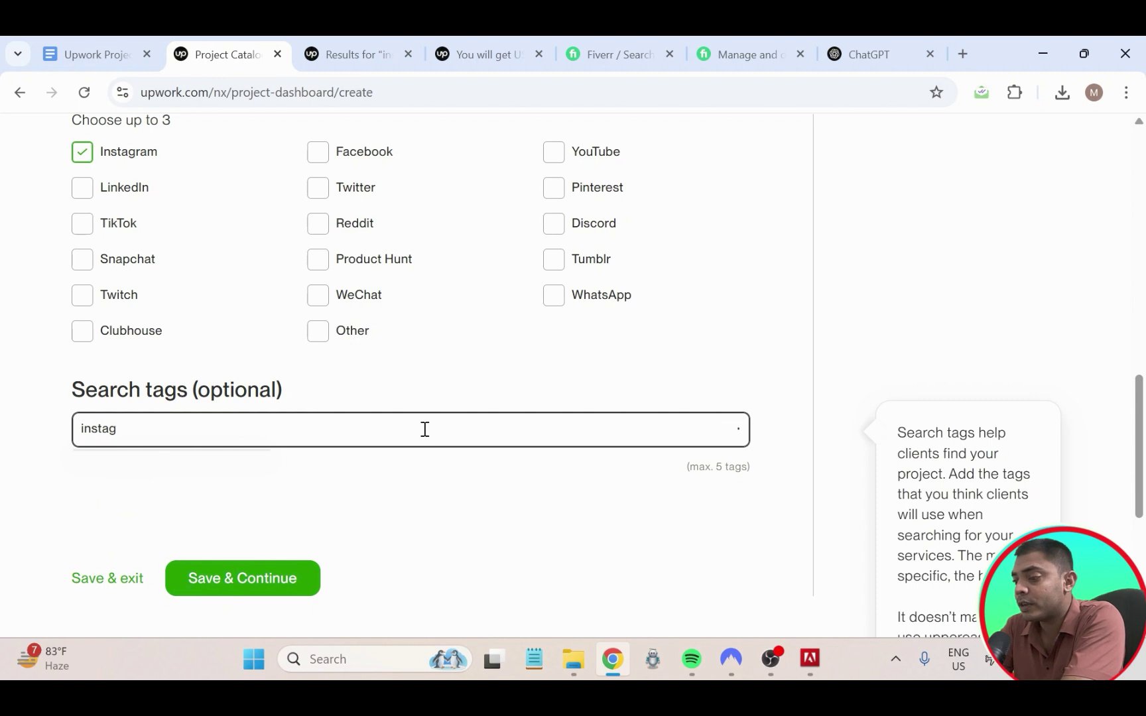
type("ram")
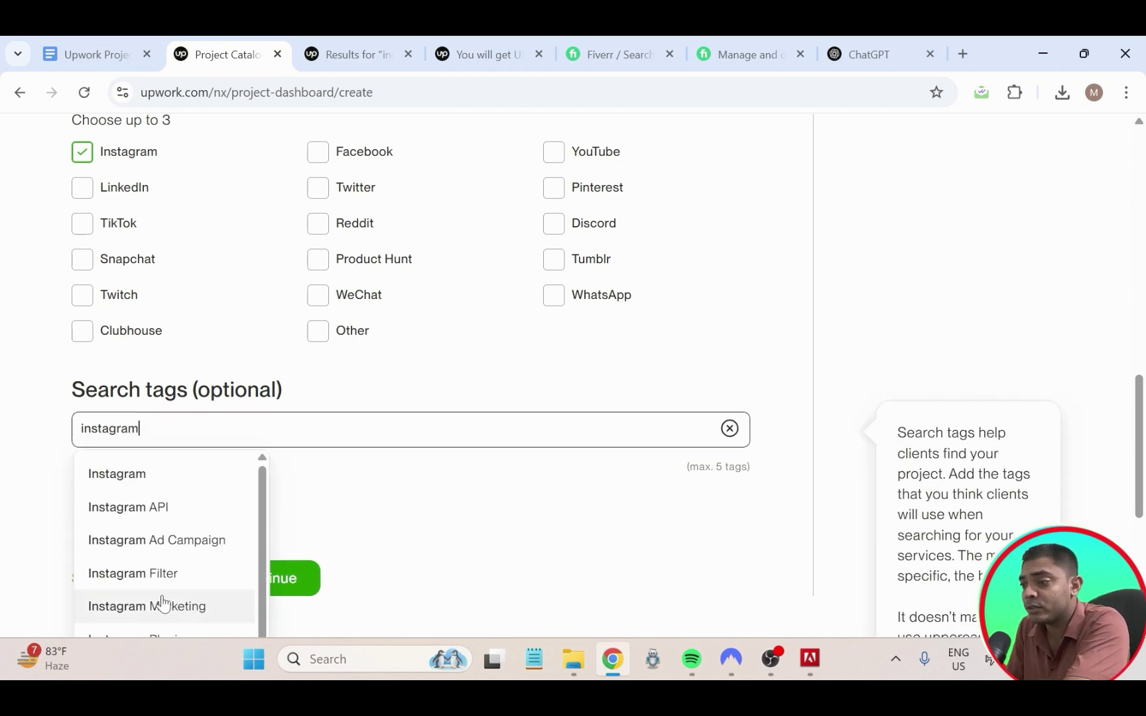
left_click(129, 482)
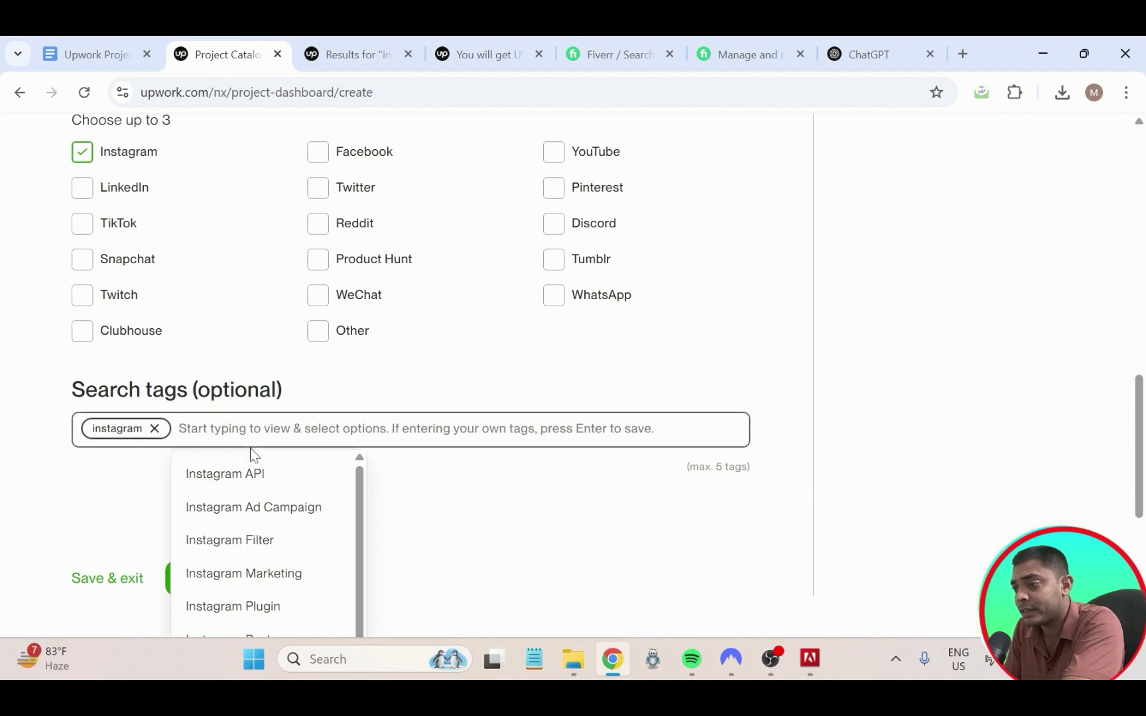
scroll(266, 557, "down", 1)
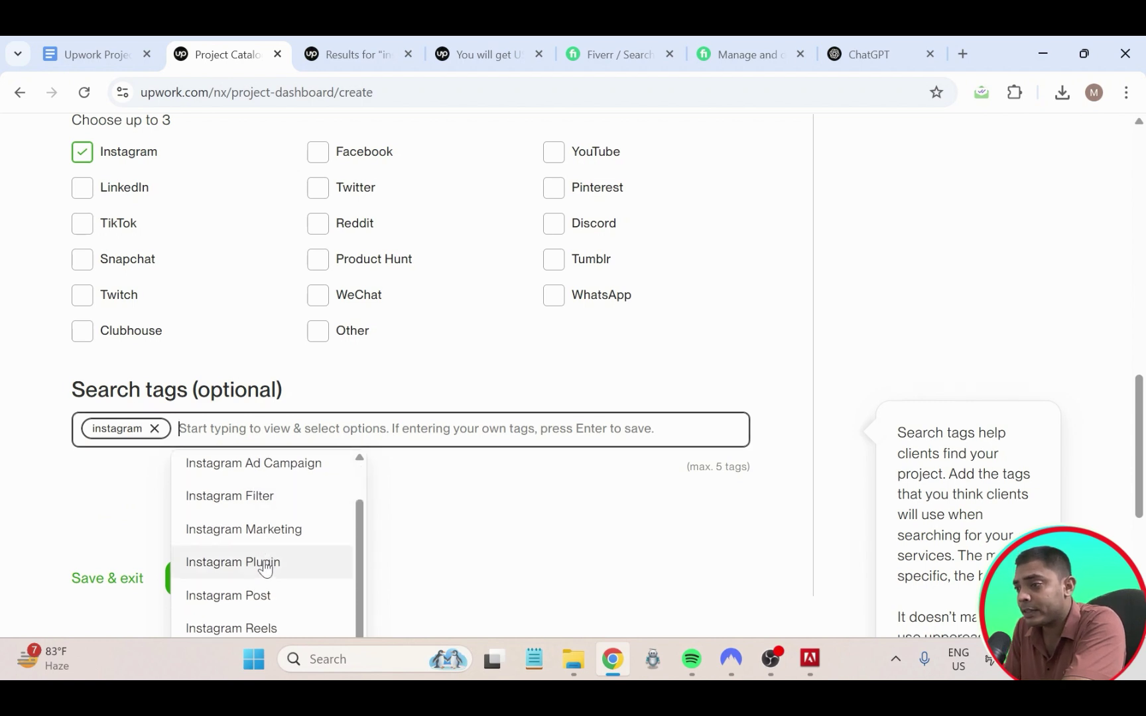
left_click(268, 533)
scroll(373, 524, "down", 3)
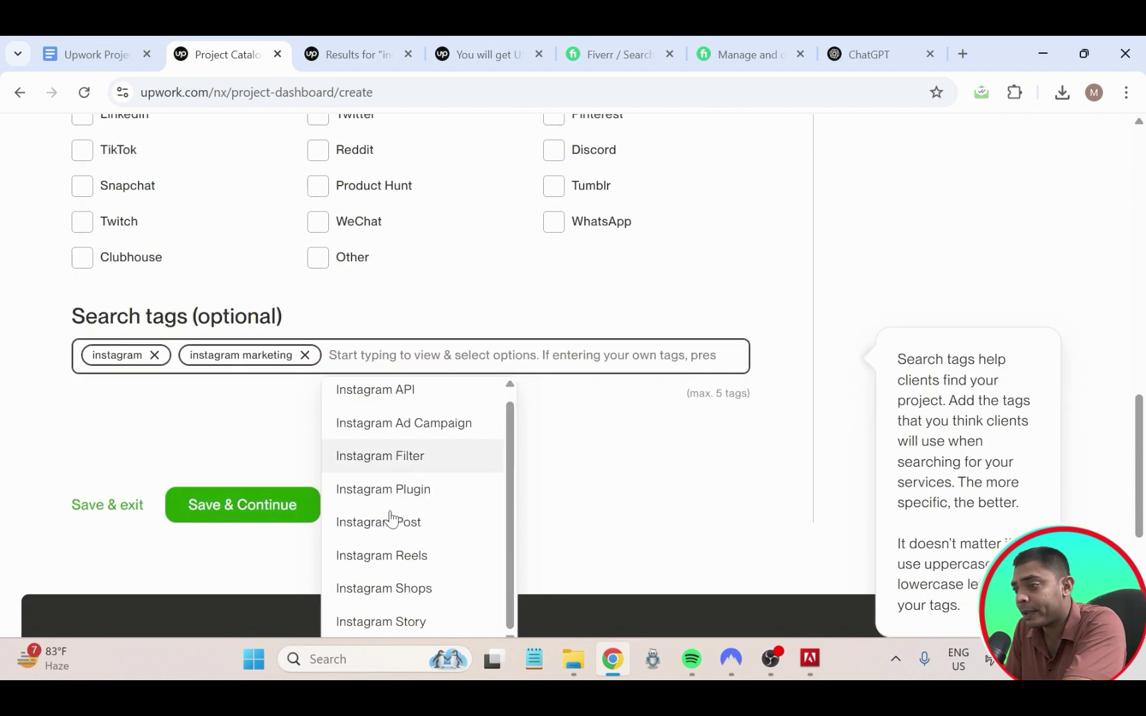
- Add the custom search tag "instagram promotion" to the project
scroll(409, 497, "up", 5)
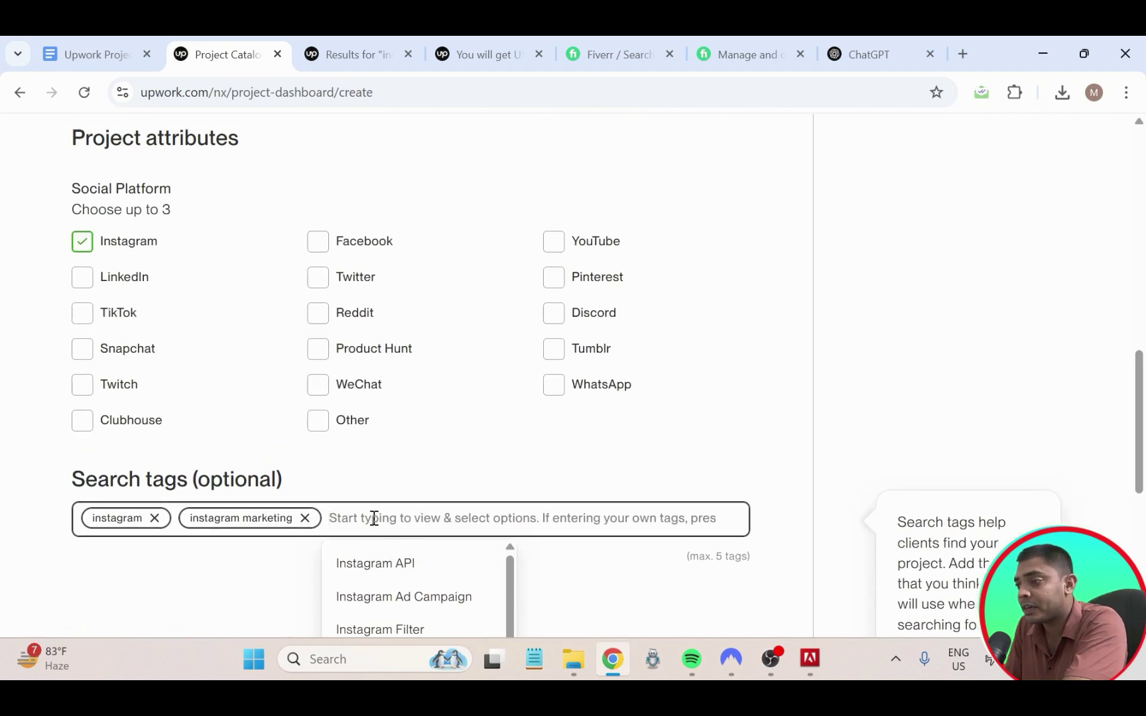
type("int")
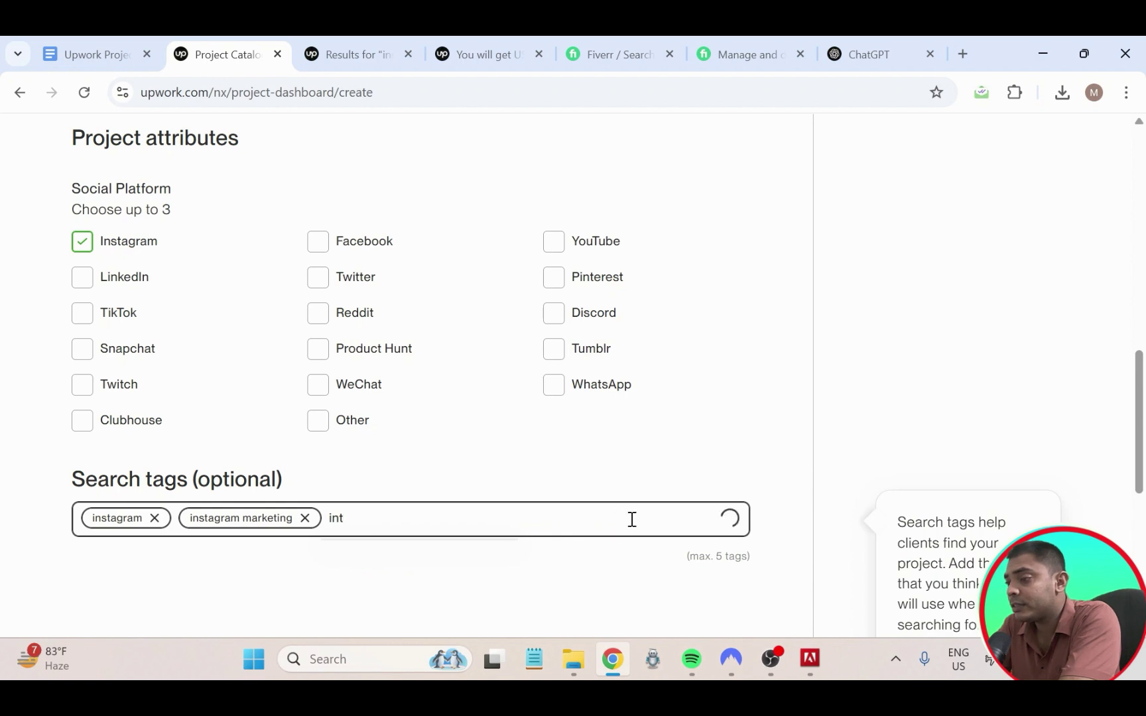
key("BackSpace")
type("stagv")
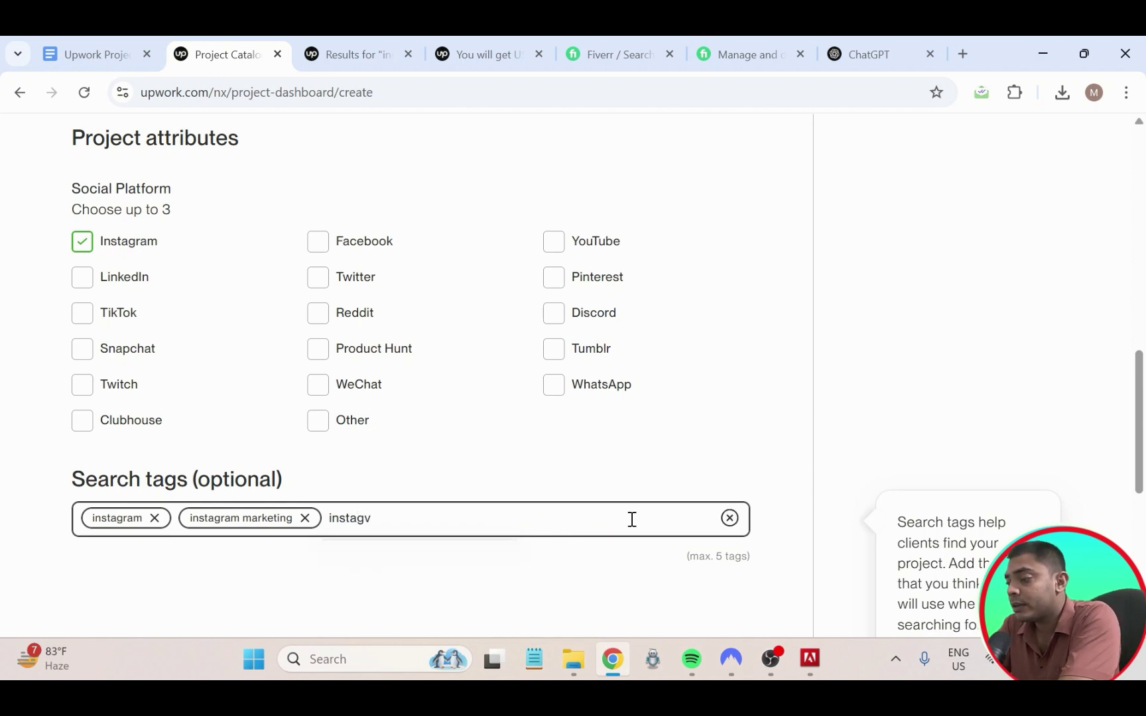
key("BackSpace")
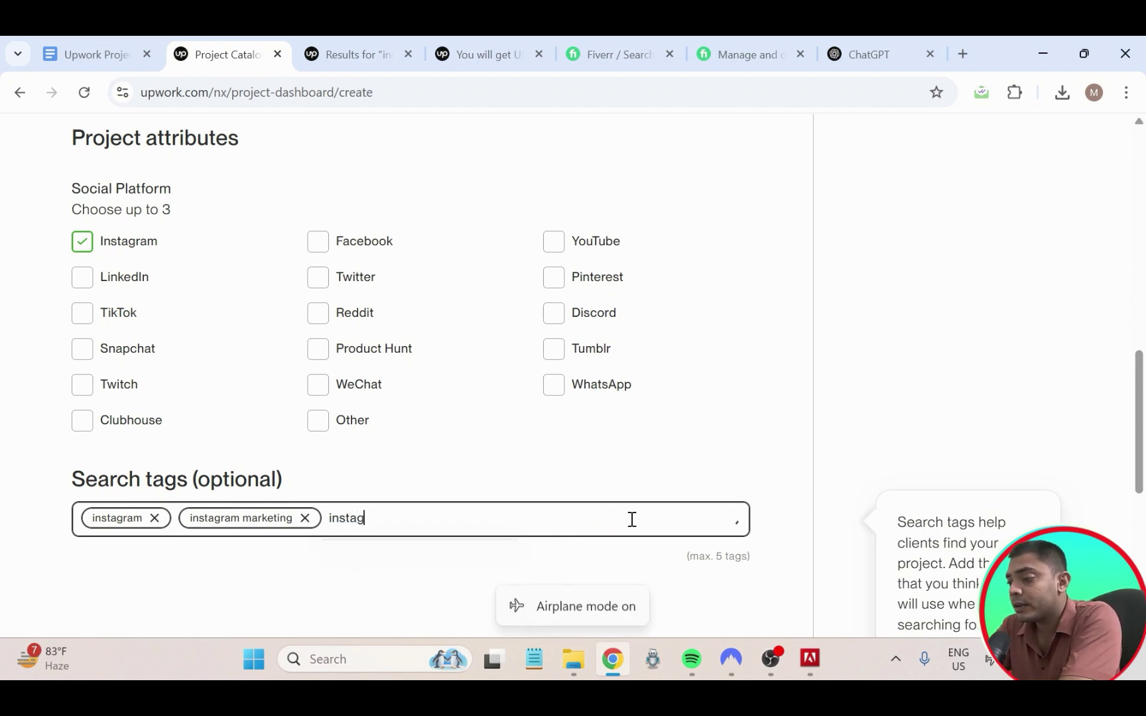
type("ram ")
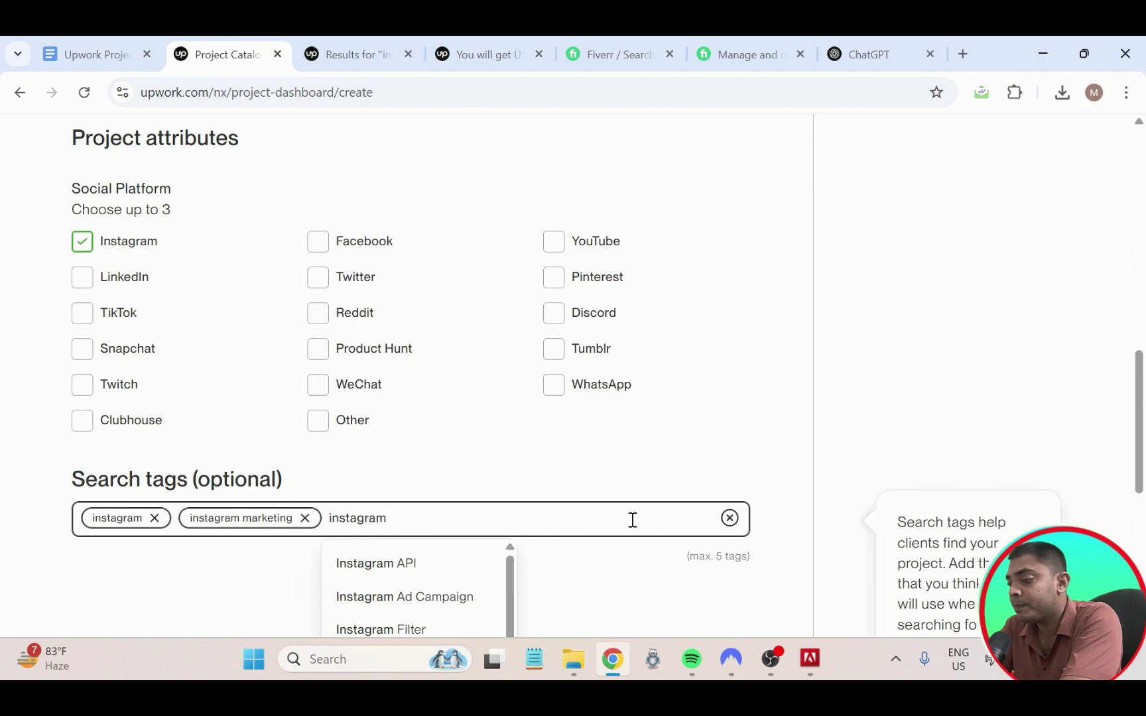
type("promotion")
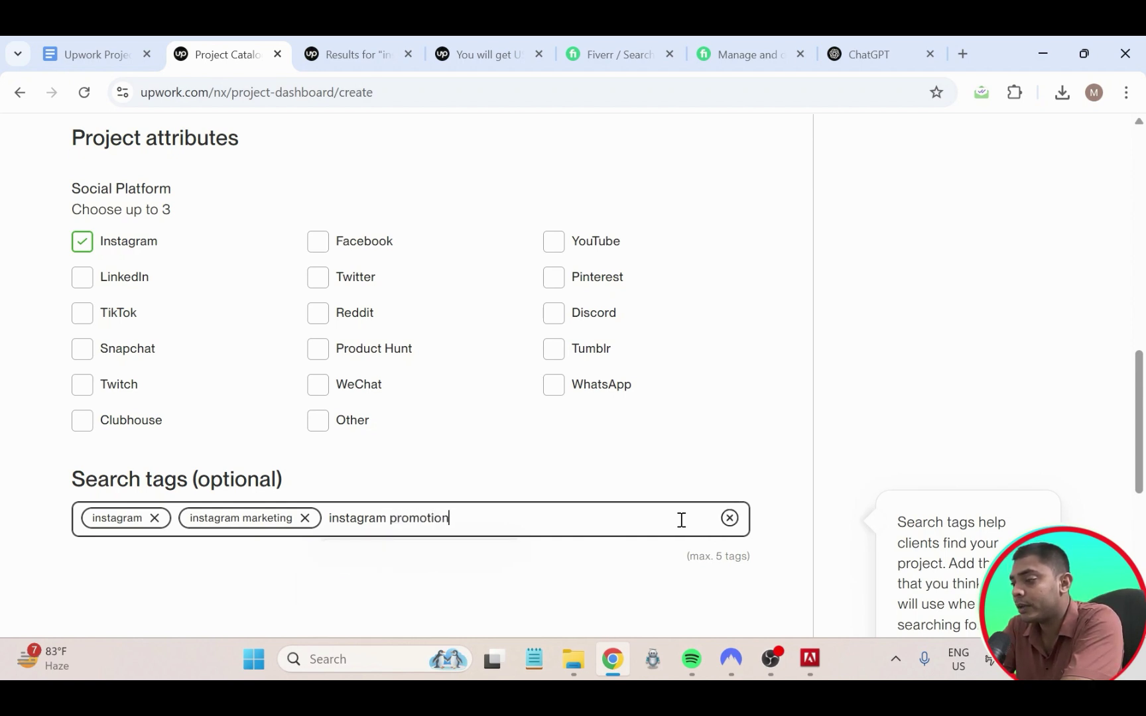
key("Return")
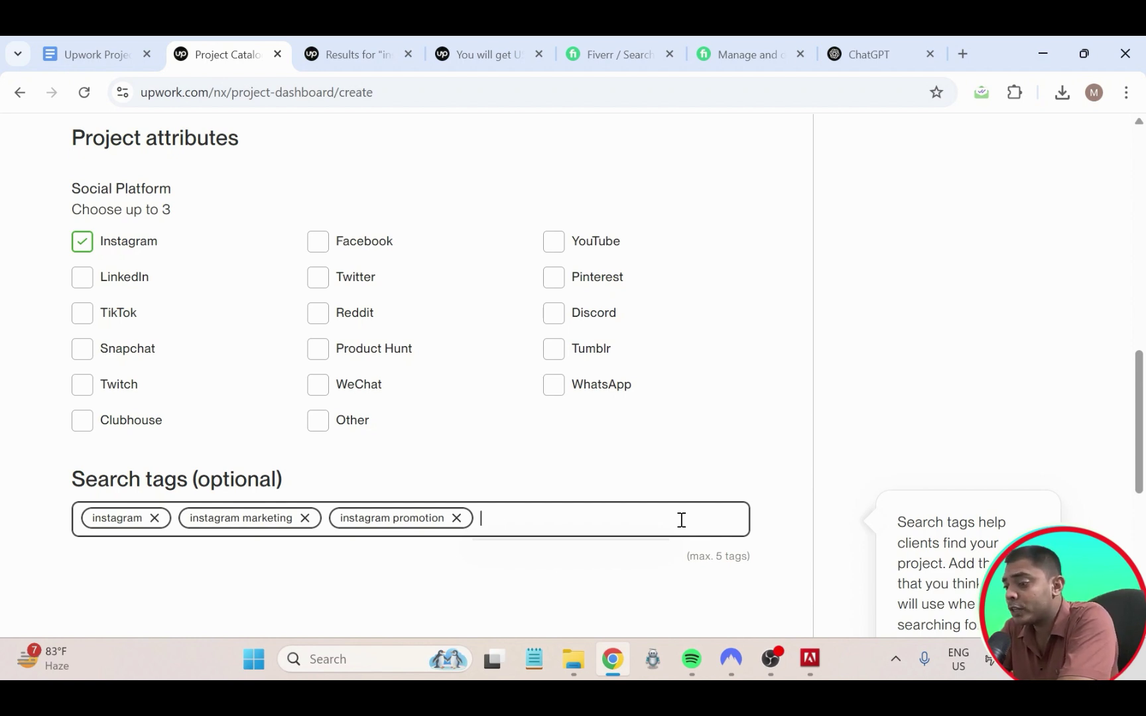
- Add "instagram orgnic growth" as the fourth search tag
type("nstagv")
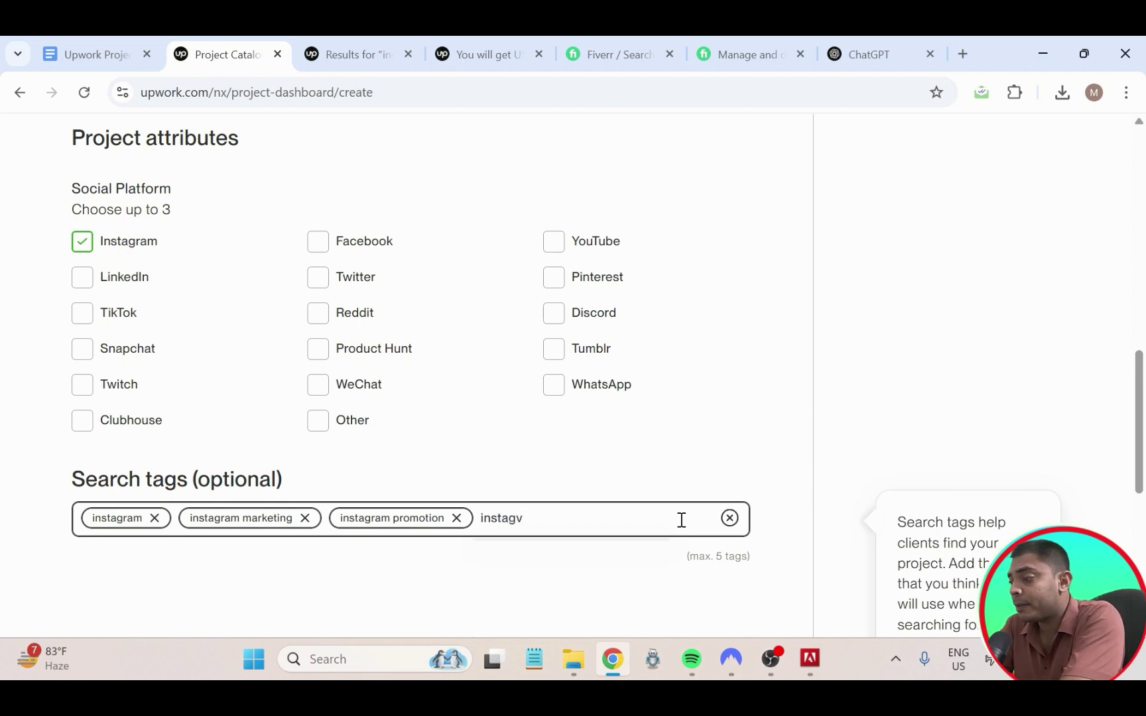
key("BackSpace")
type("ram ")
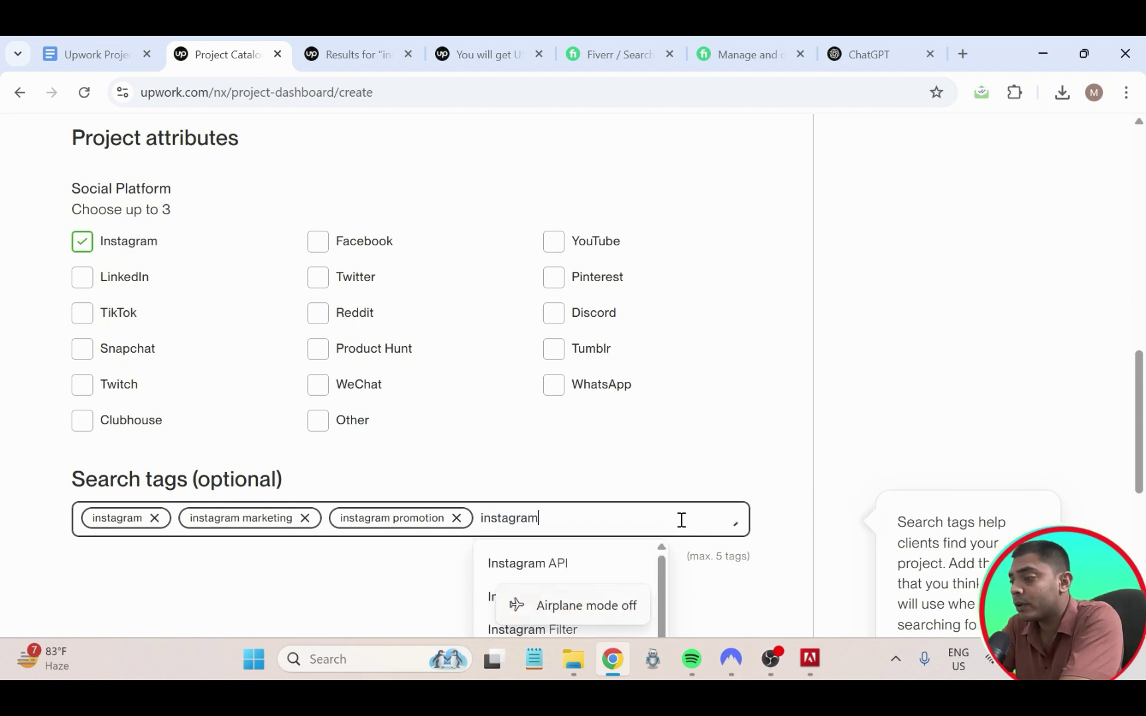
type("or")
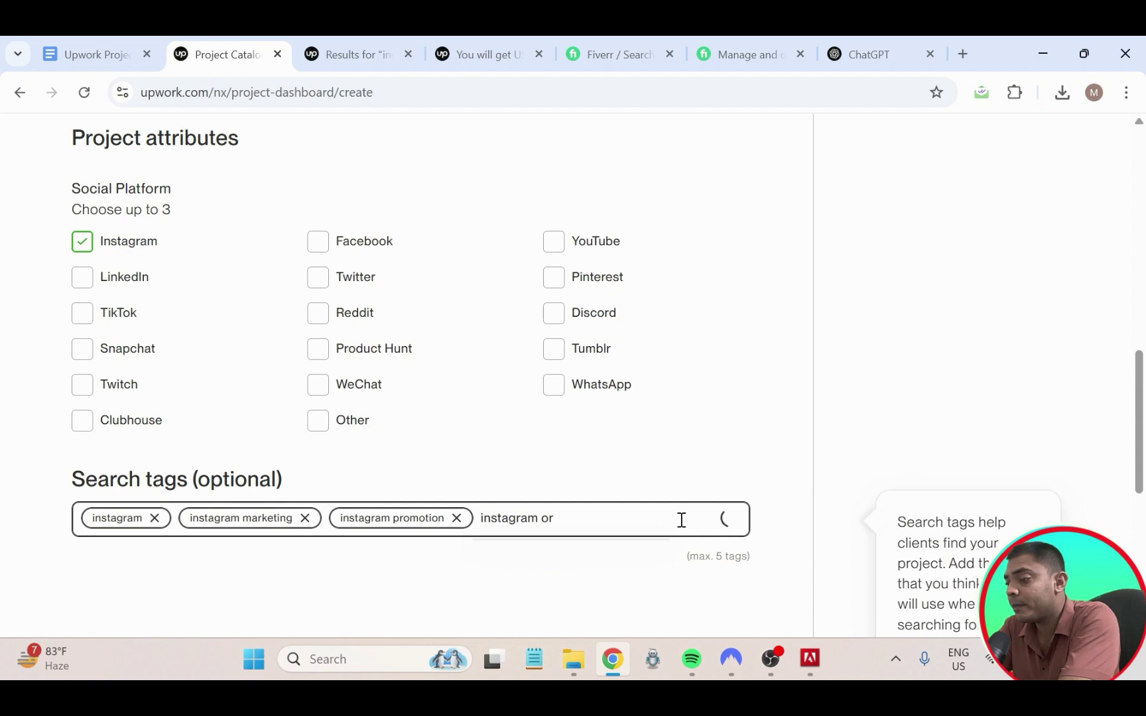
type("gnic")
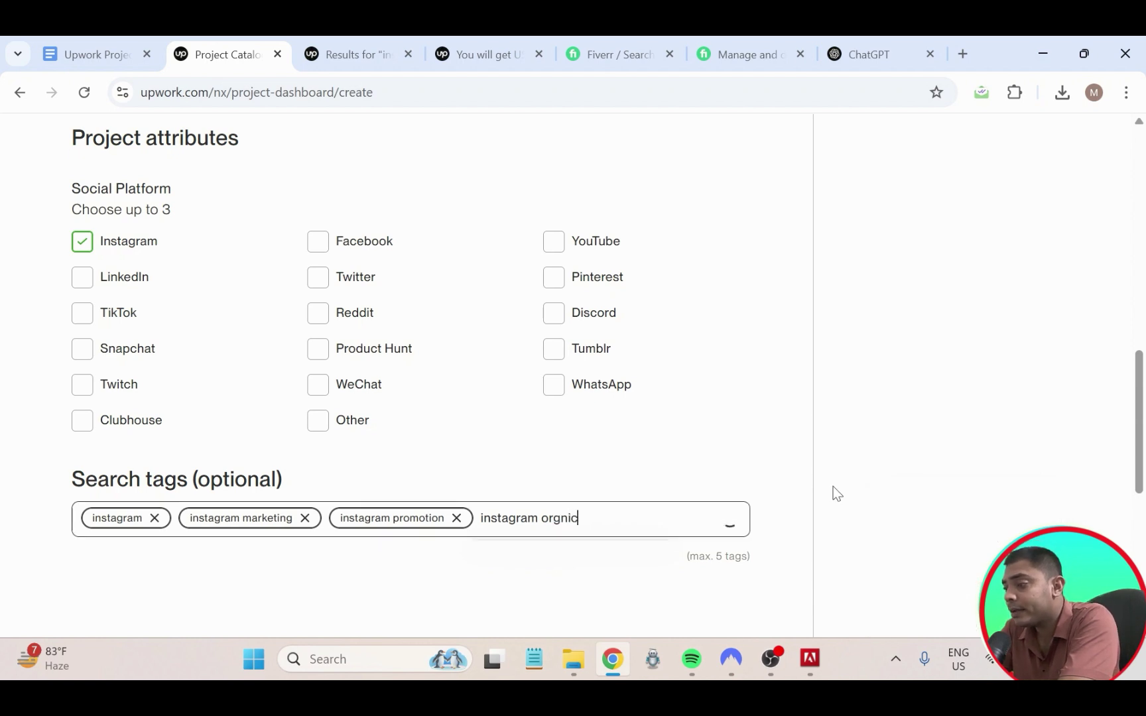
type(" gvr")
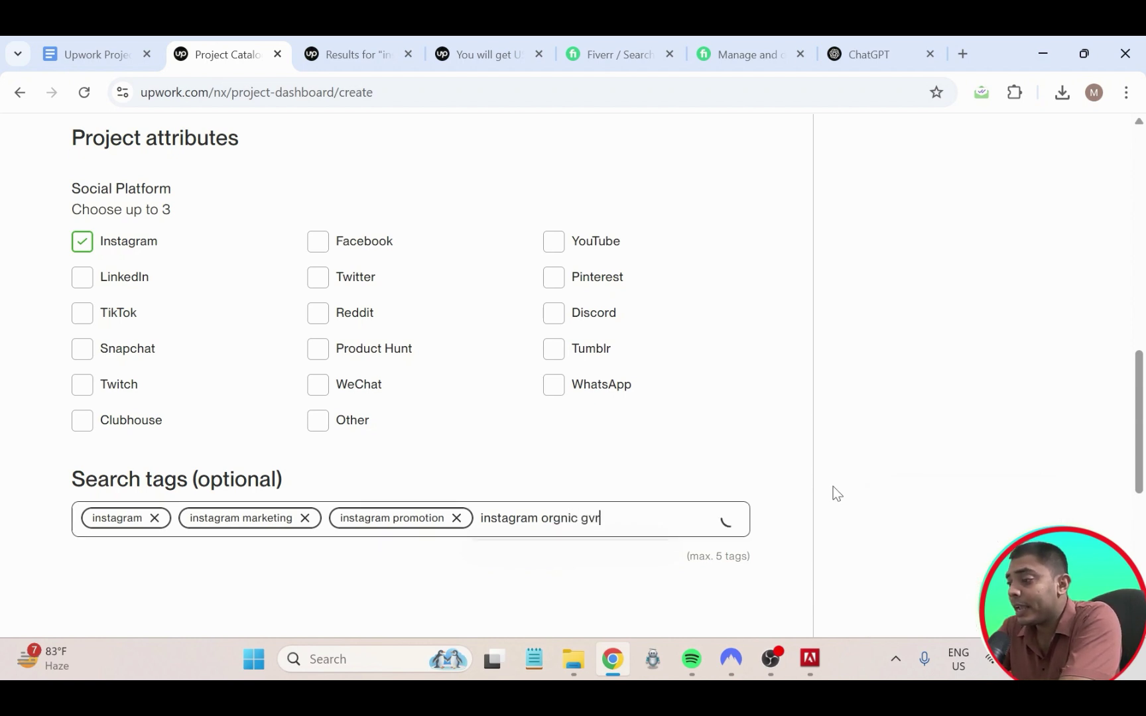
key("BackSpace")
key("BackSpace")
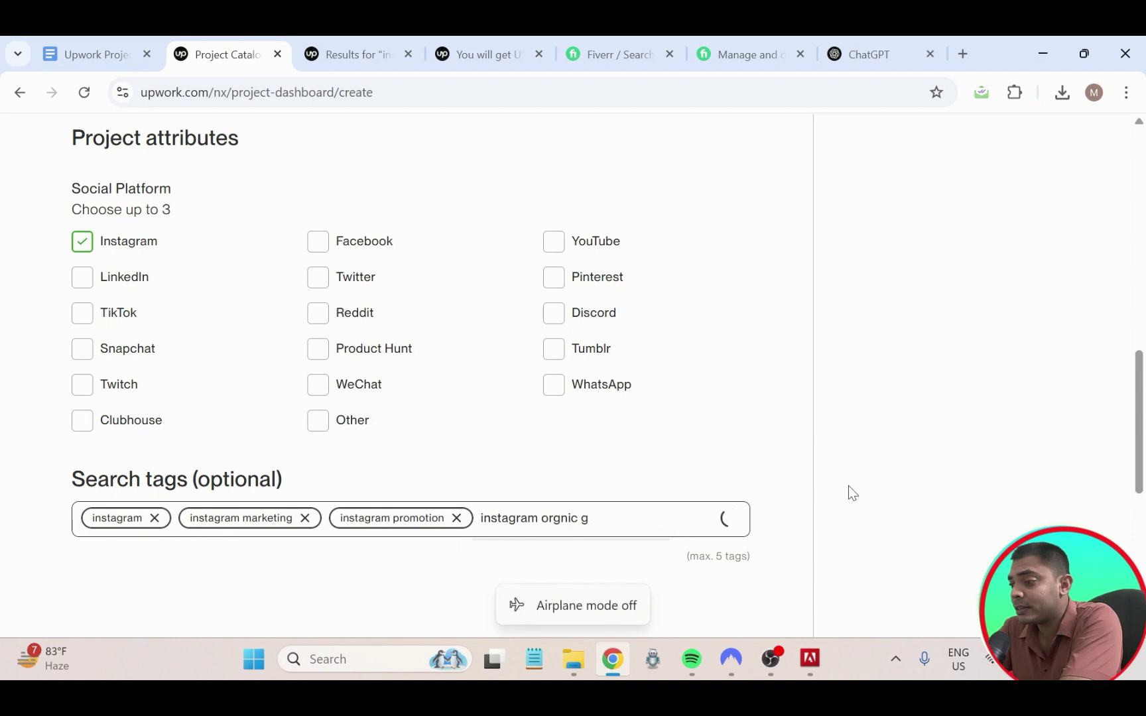
type("ro")
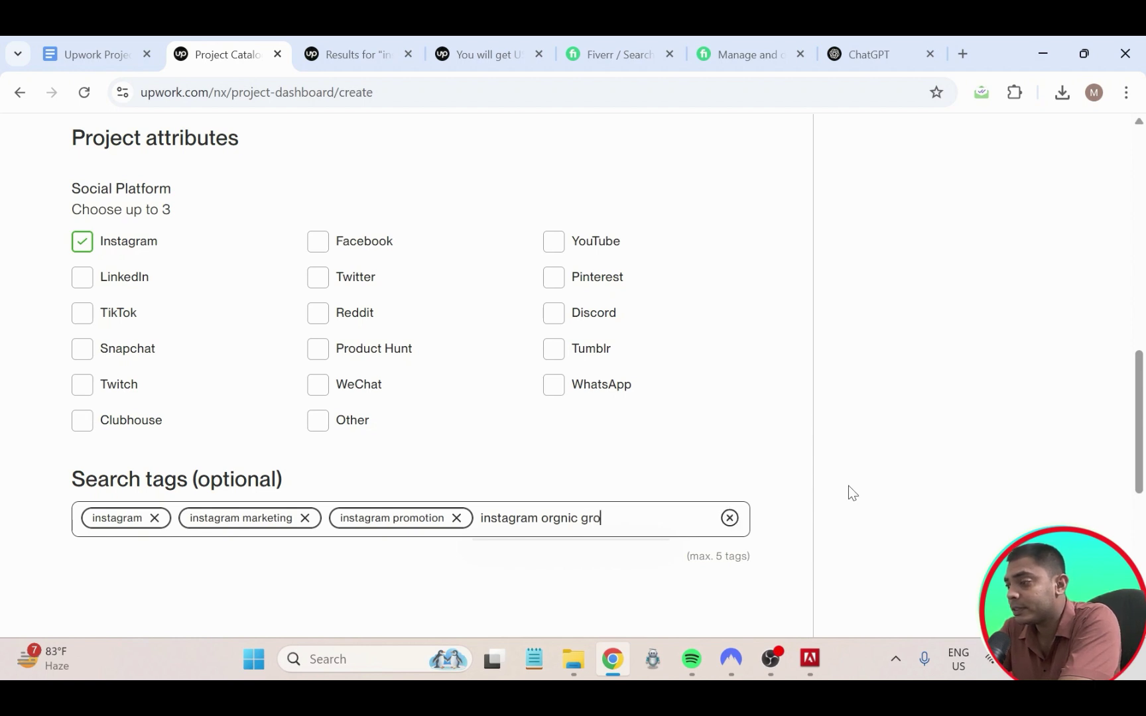
type("wthn")
key("BackSpace")
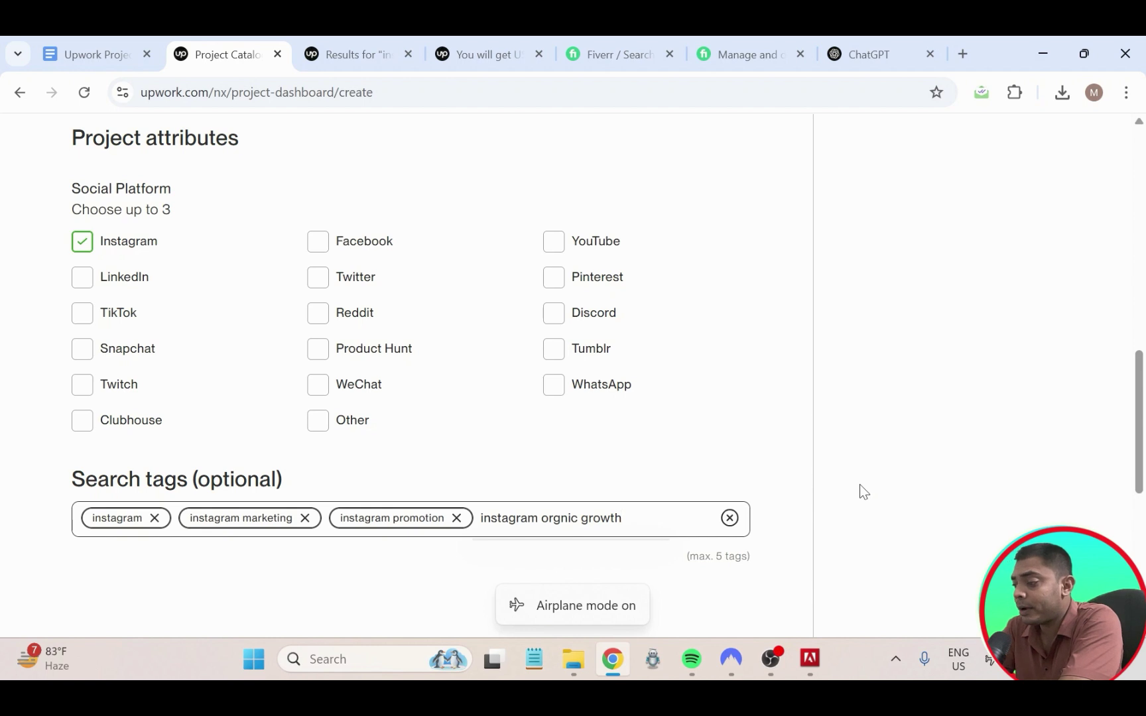
key("Return")
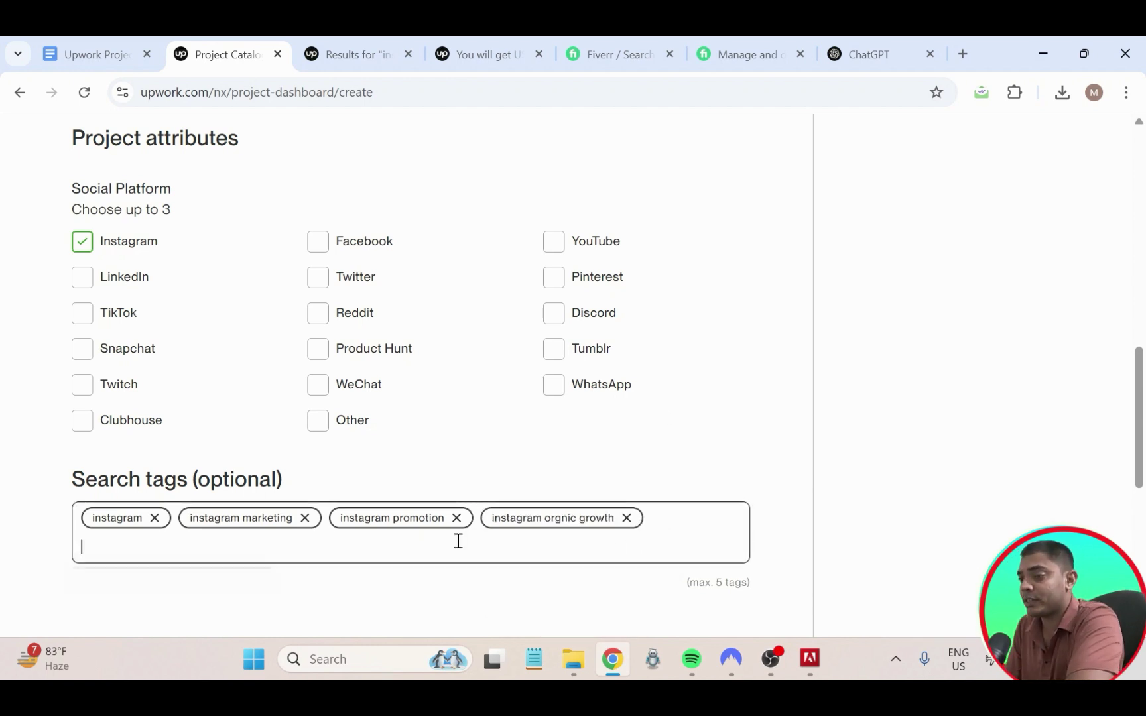
left_click(297, 541)
left_click(770, 567)
left_click(683, 526)
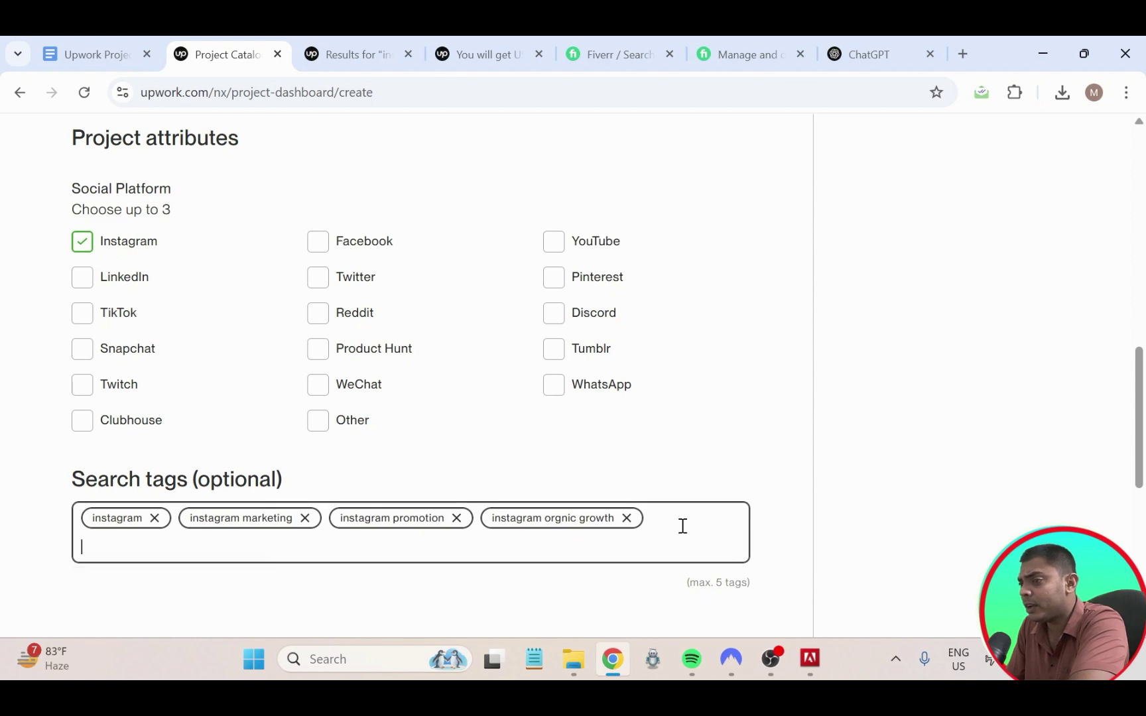
- Review the completed project overview, checking the title, selected category, social platform and search tags
scroll(346, 547, "down", 2)
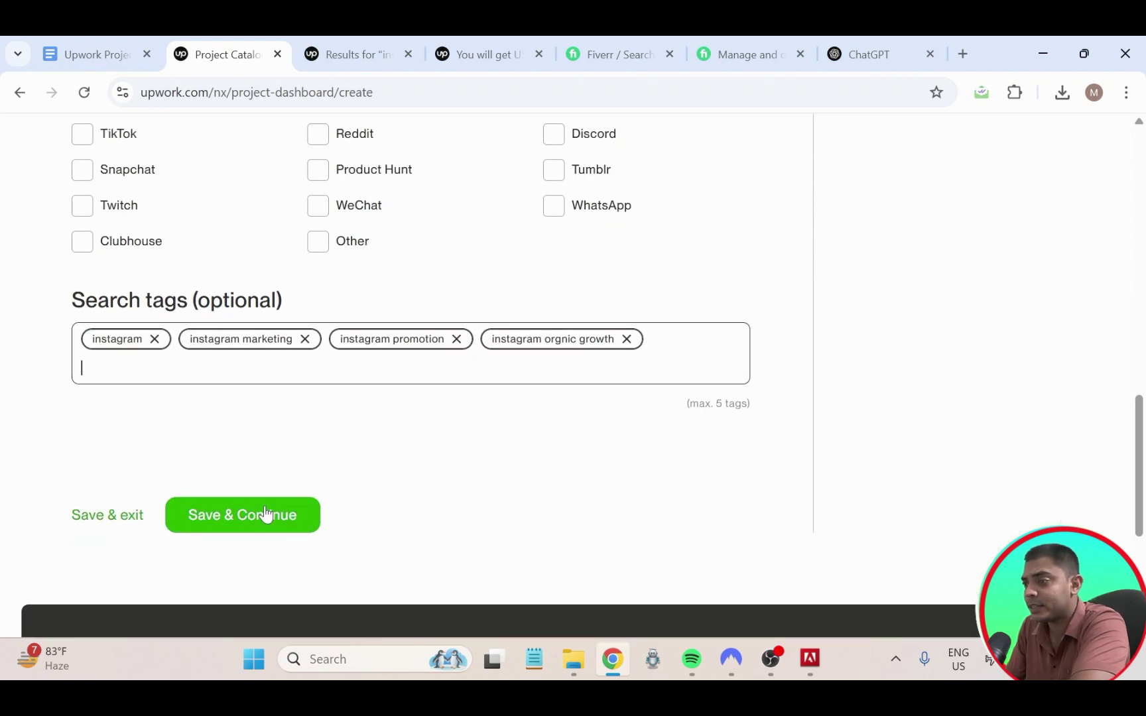
scroll(266, 515, "up", 6)
scroll(265, 514, "up", 6)
scroll(232, 365, "down", 4)
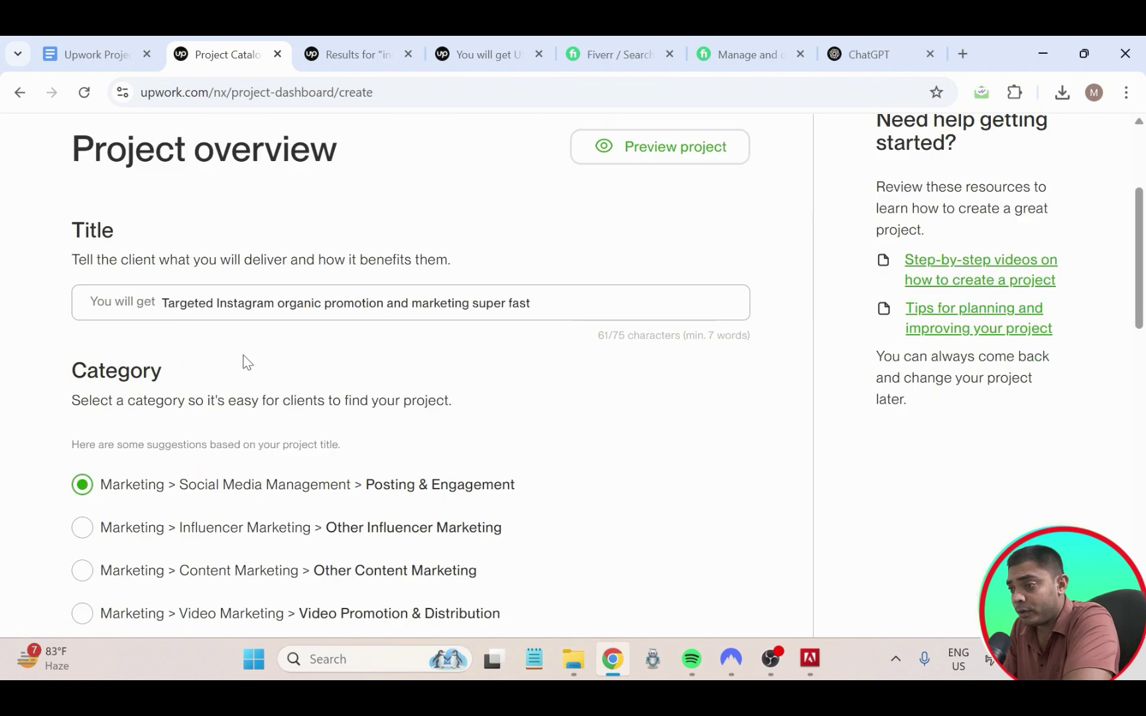
left_click(90, 246)
left_click_drag(89, 246, 189, 249)
left_click_drag(439, 292, 613, 299)
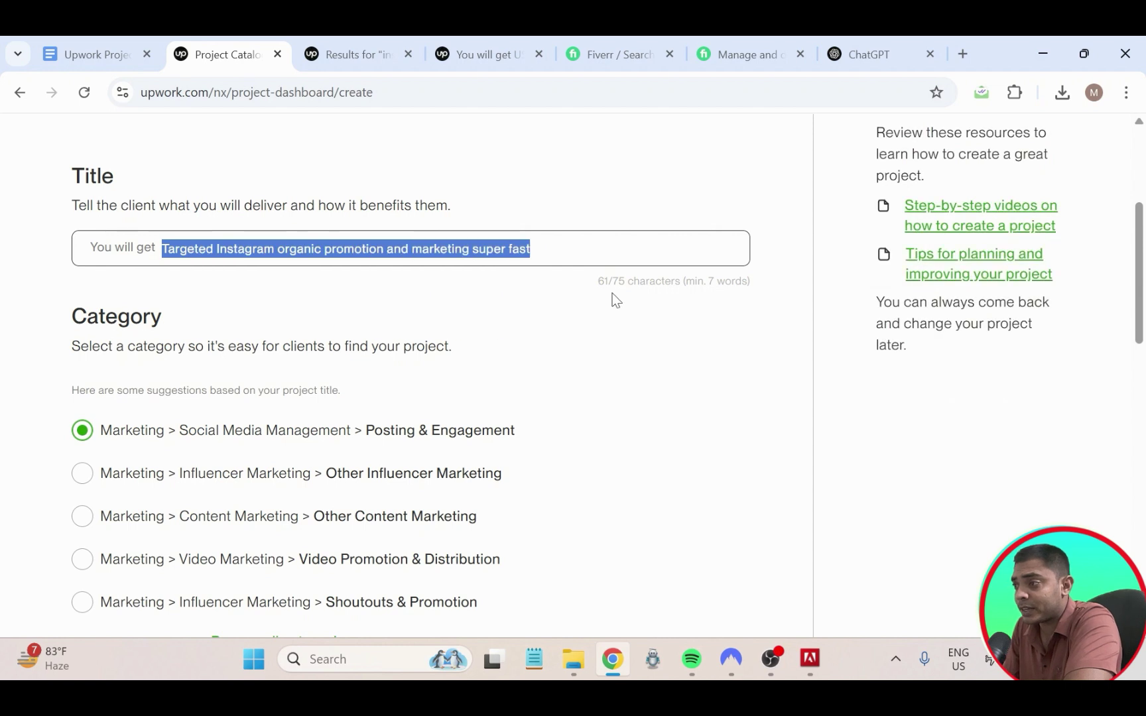
left_click(311, 269)
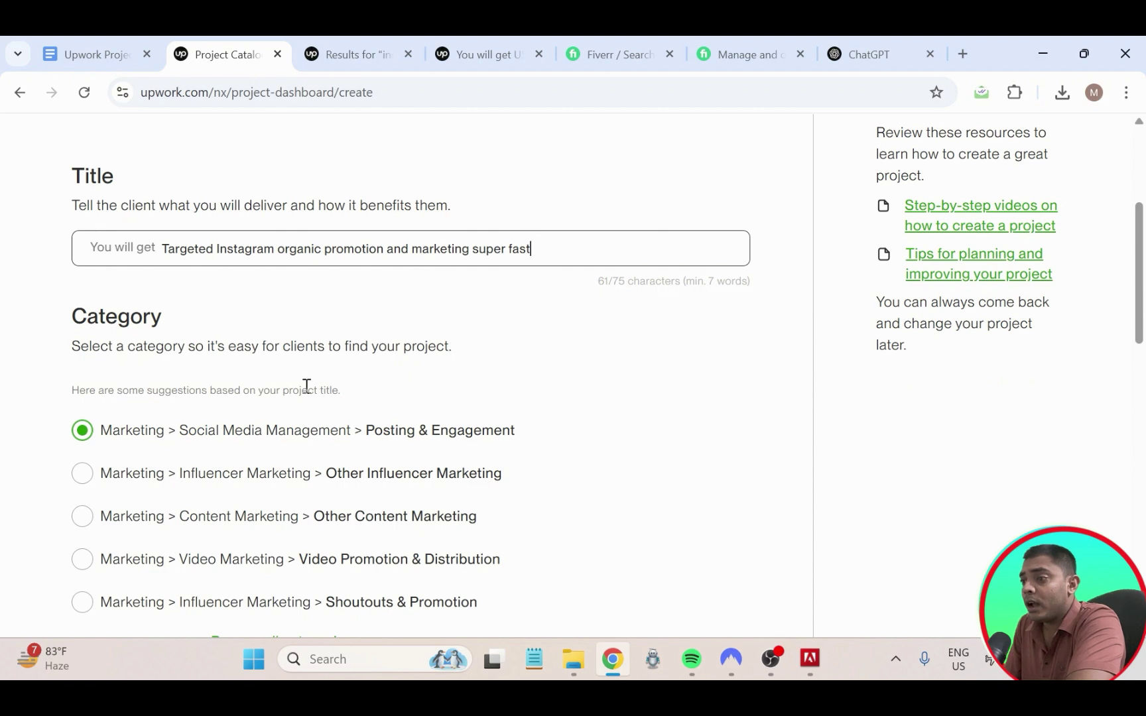
scroll(307, 385, "down", 3)
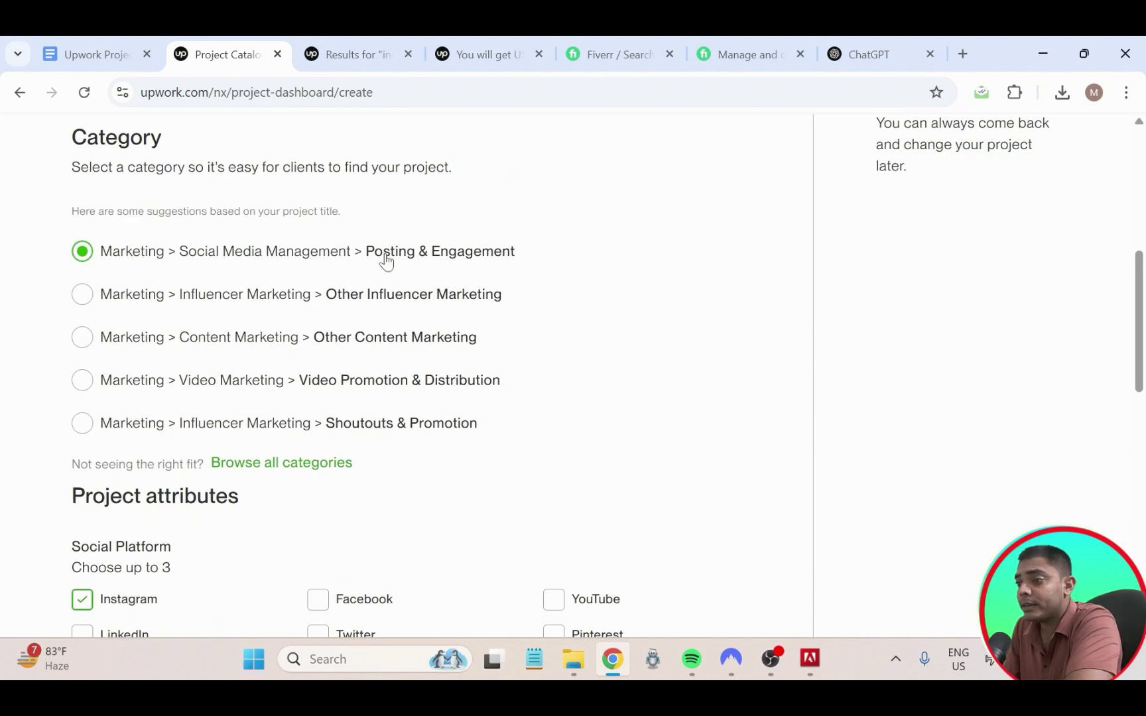
scroll(387, 261, "down", 4)
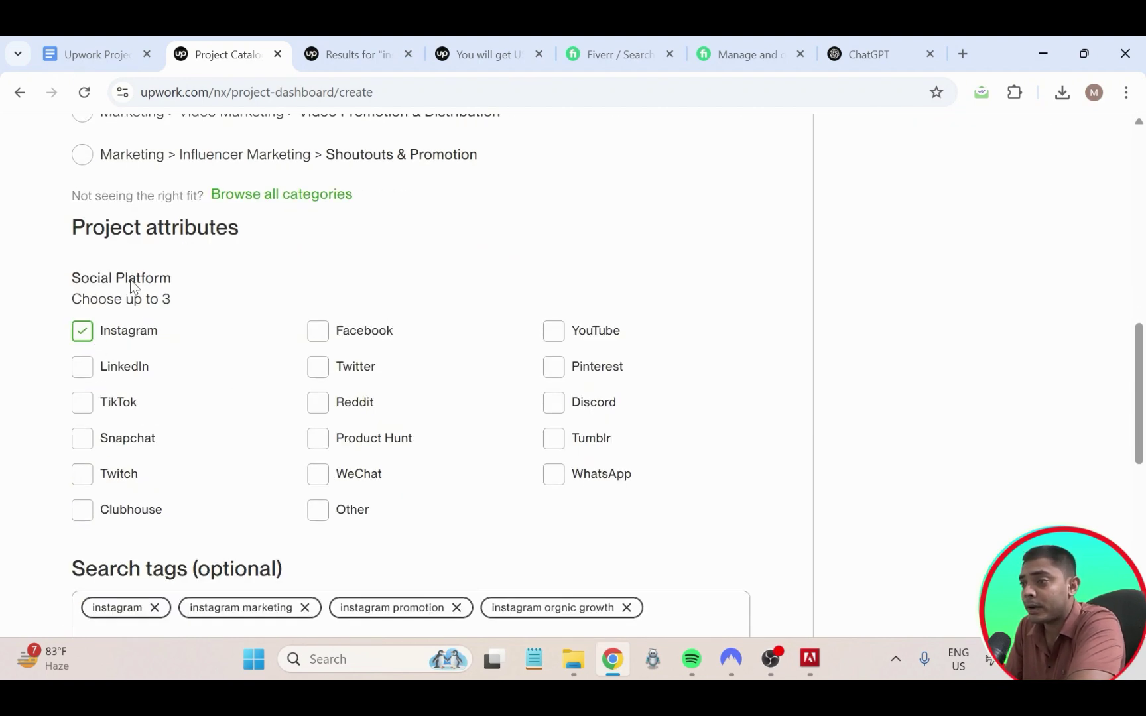
scroll(146, 332, "down", 4)
left_click(179, 370)
scroll(180, 370, "up", 3)
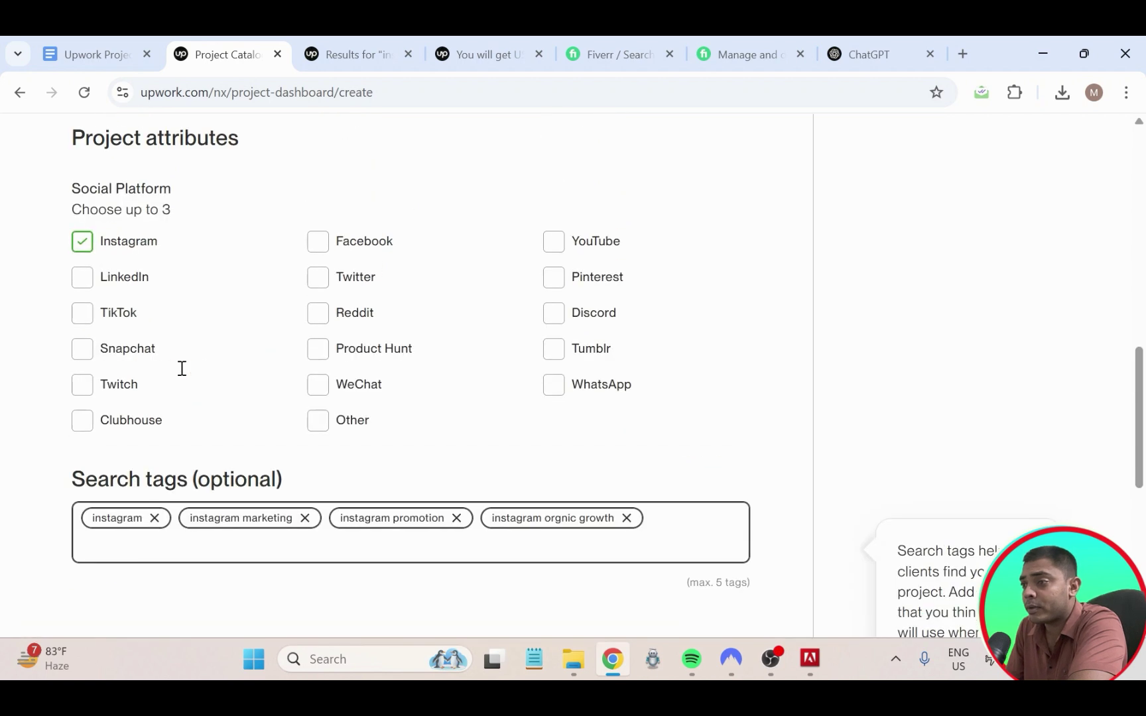
left_click(181, 369)
- Save the project overview and continue to the Pricing stage
scroll(171, 307, "down", 1)
scroll(194, 410, "down", 3)
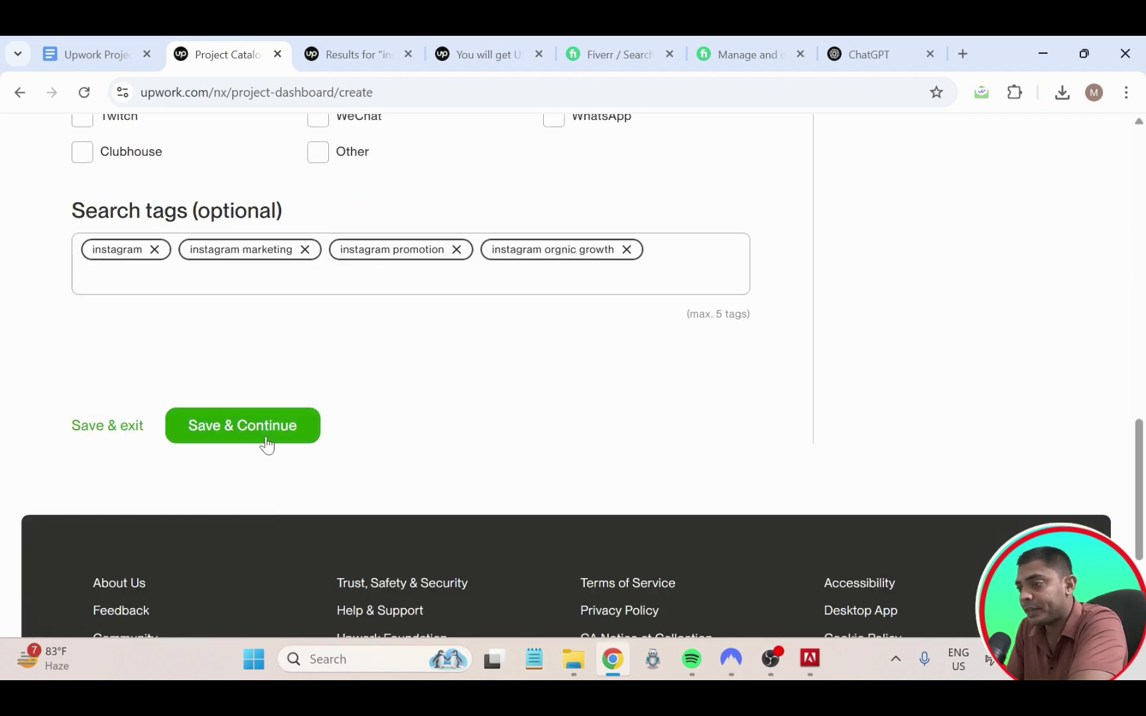
left_click(273, 423)
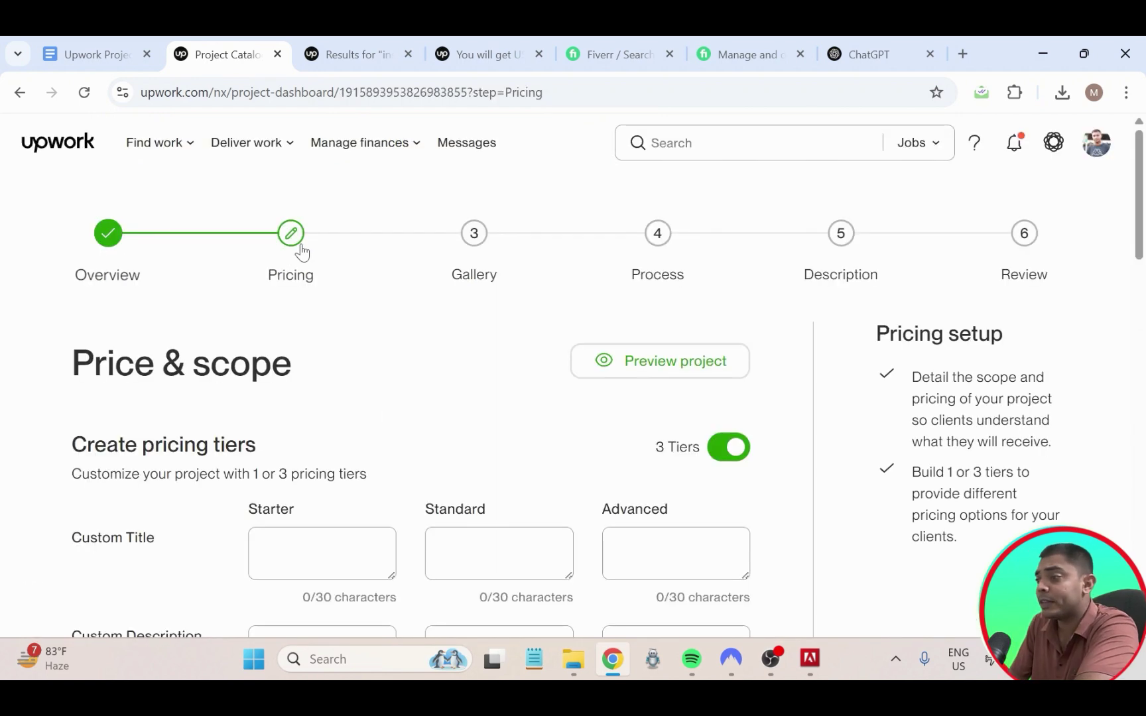
- Try pricing the project with a single tier, restore the three tiers and look over the tier fields
scroll(299, 303, "down", 5)
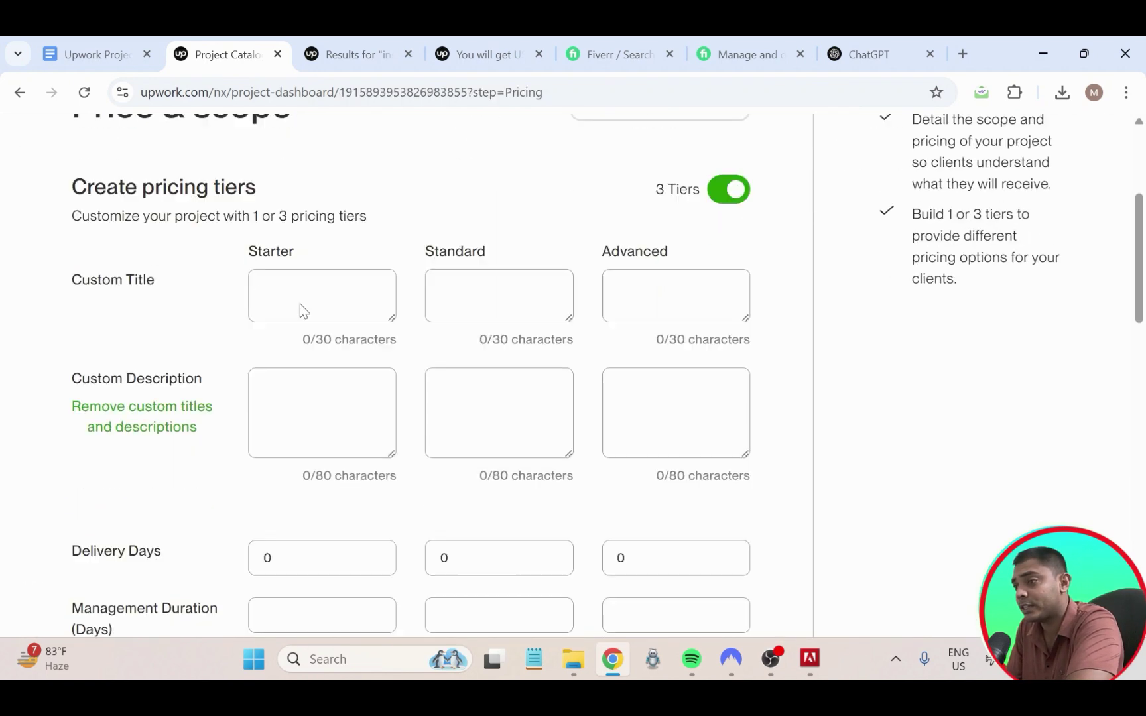
scroll(366, 350, "up", 2)
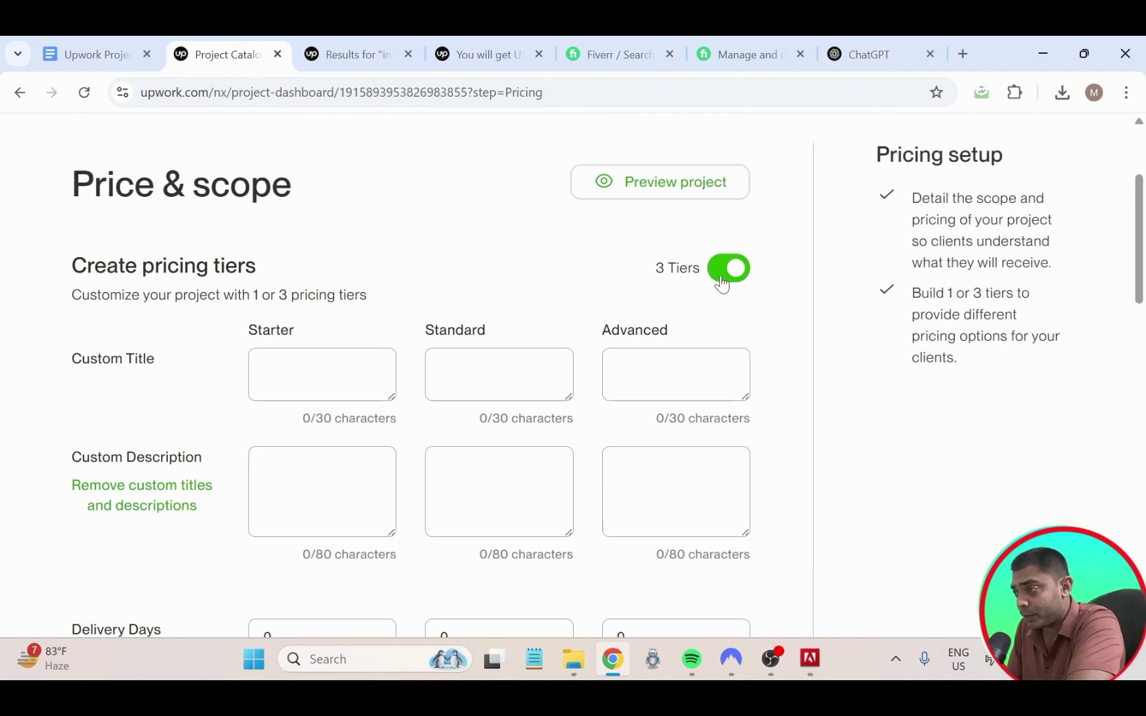
left_click(722, 284)
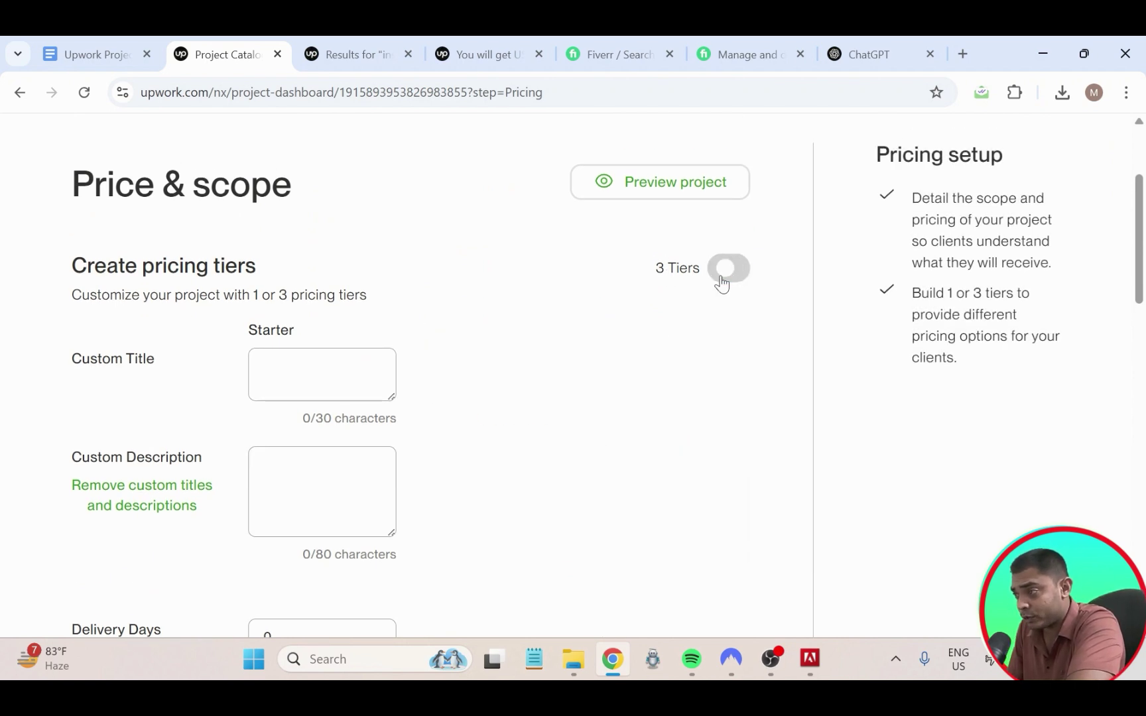
left_click(281, 381)
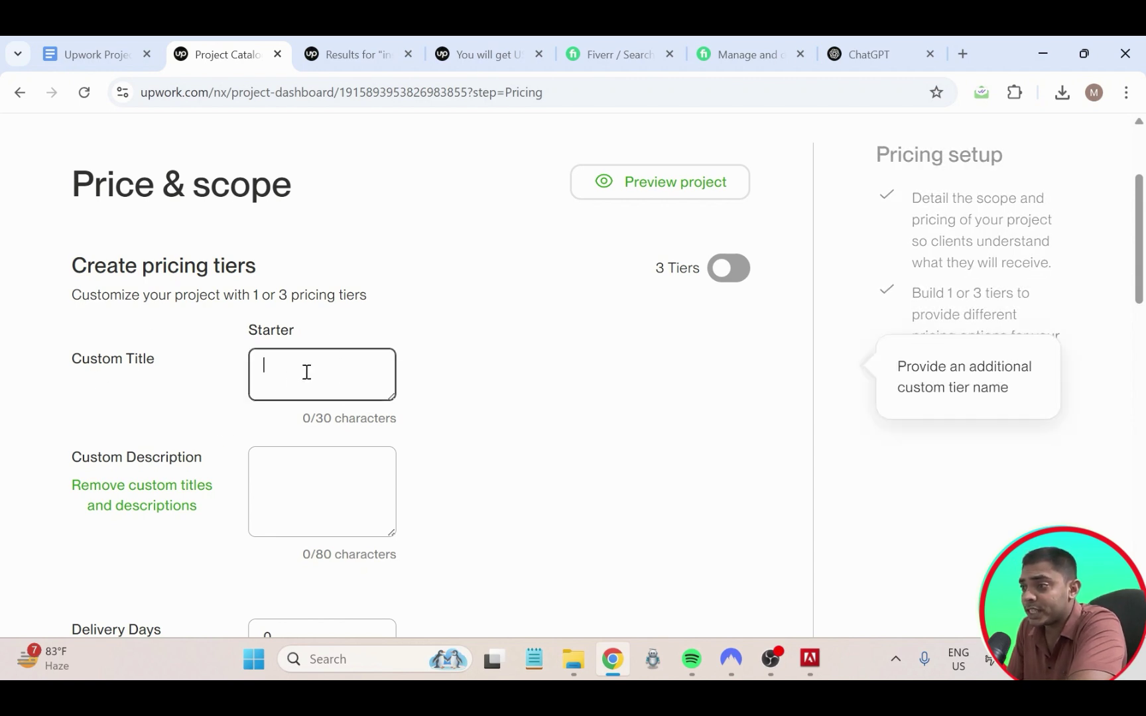
scroll(279, 365, "down", 2)
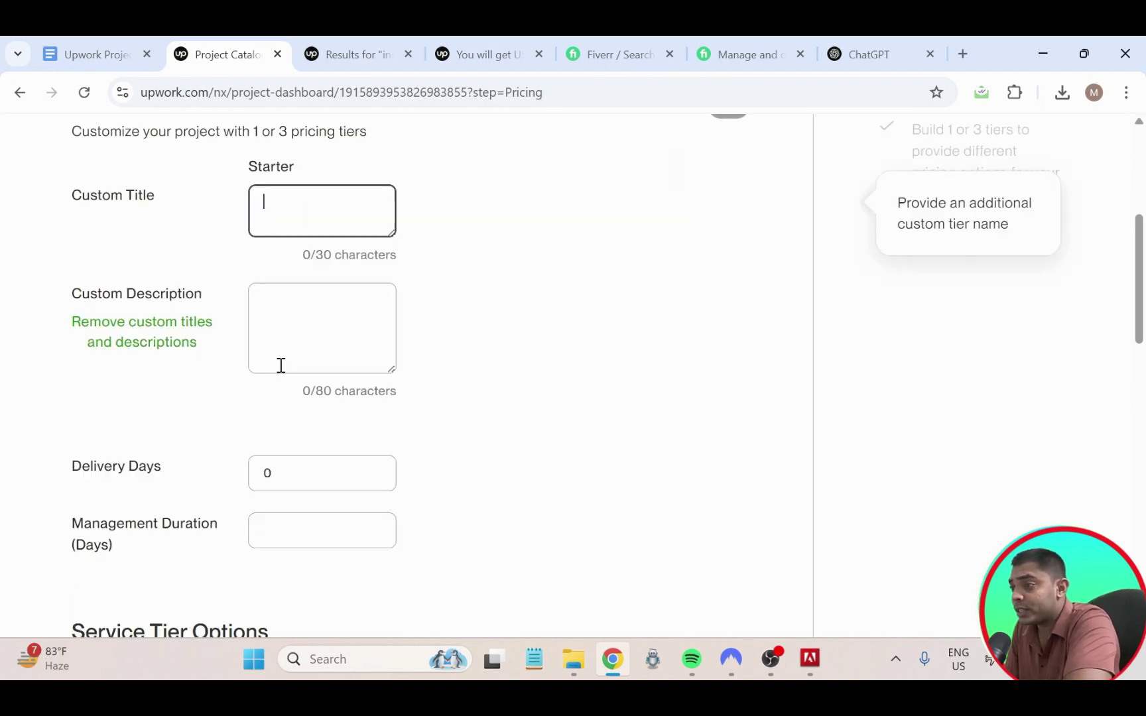
scroll(281, 366, "up", 4)
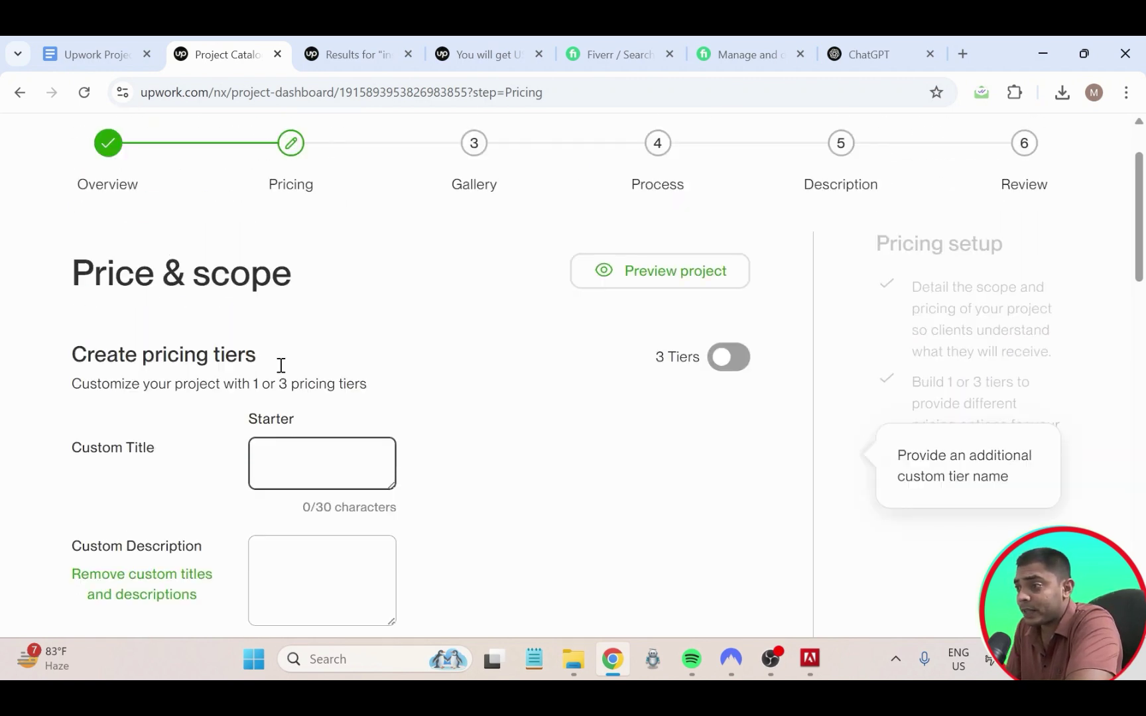
left_click(727, 348)
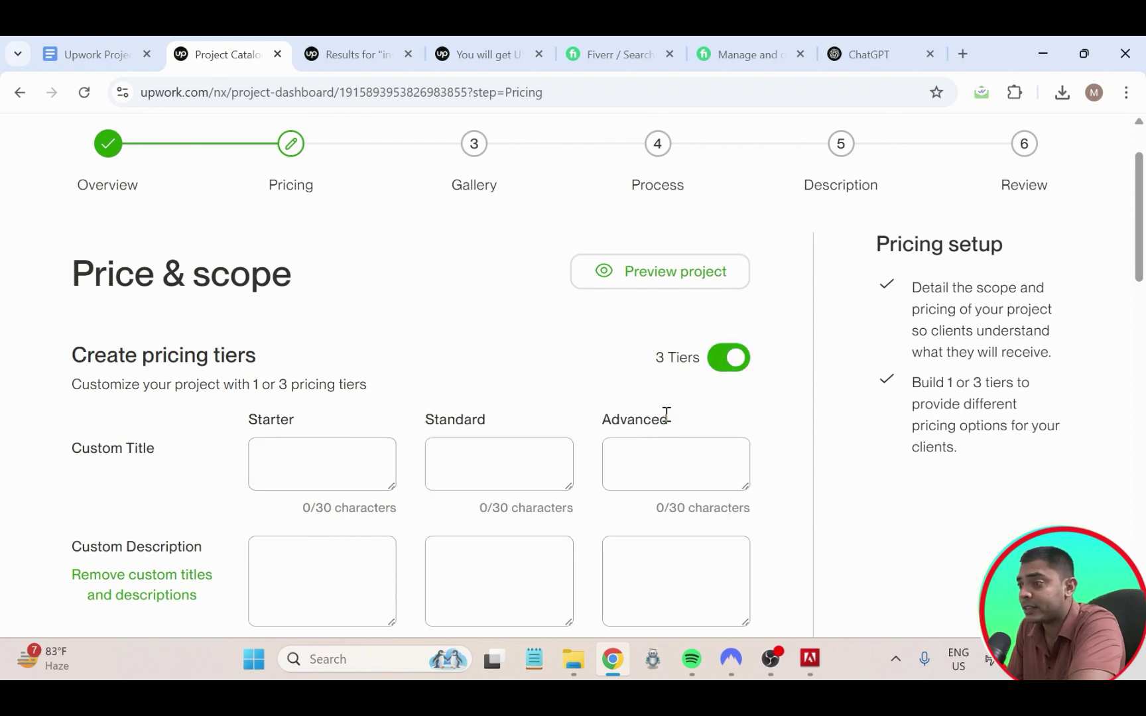
scroll(665, 414, "down", 3)
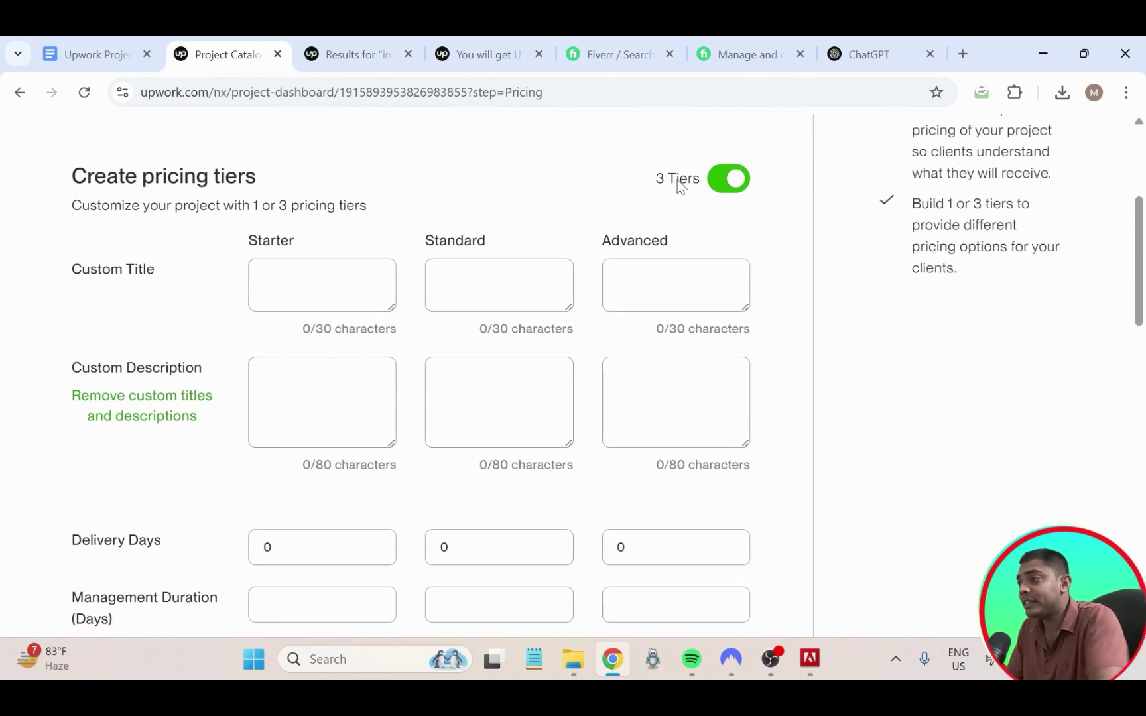
scroll(652, 325, "up", 4)
scroll(634, 359, "down", 2)
scroll(634, 359, "down", 1)
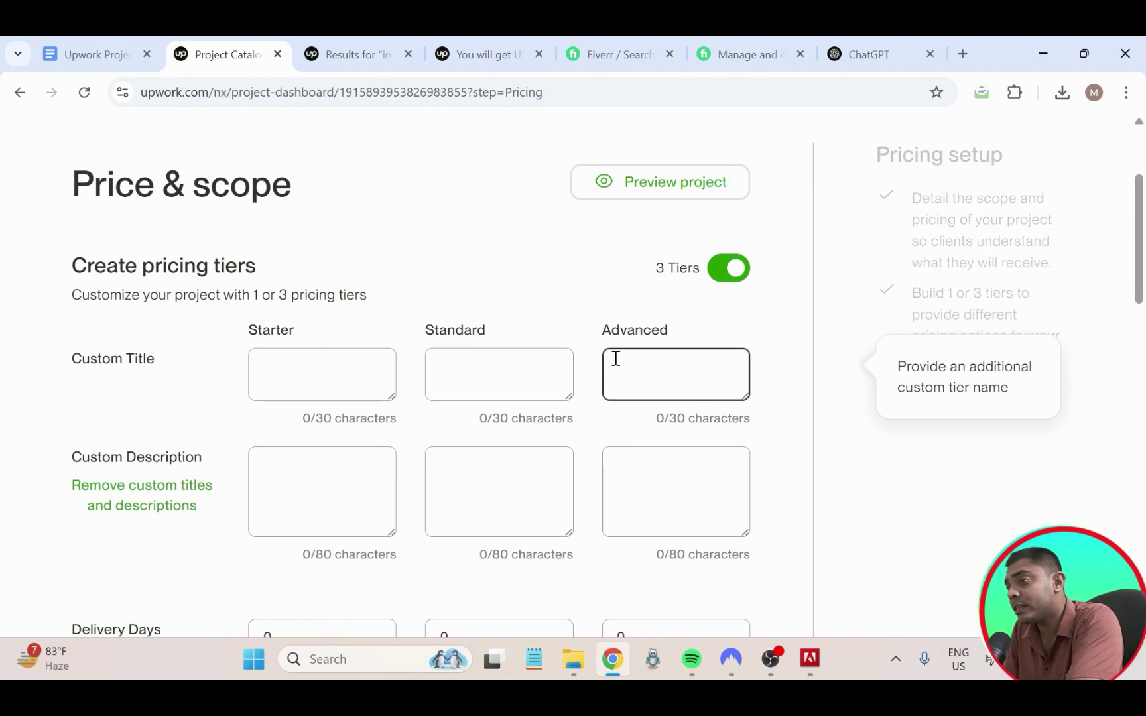
- Examine the custom title fields of the Starter, Standard and Advanced pricing tiers
left_click(292, 393)
left_click(453, 365)
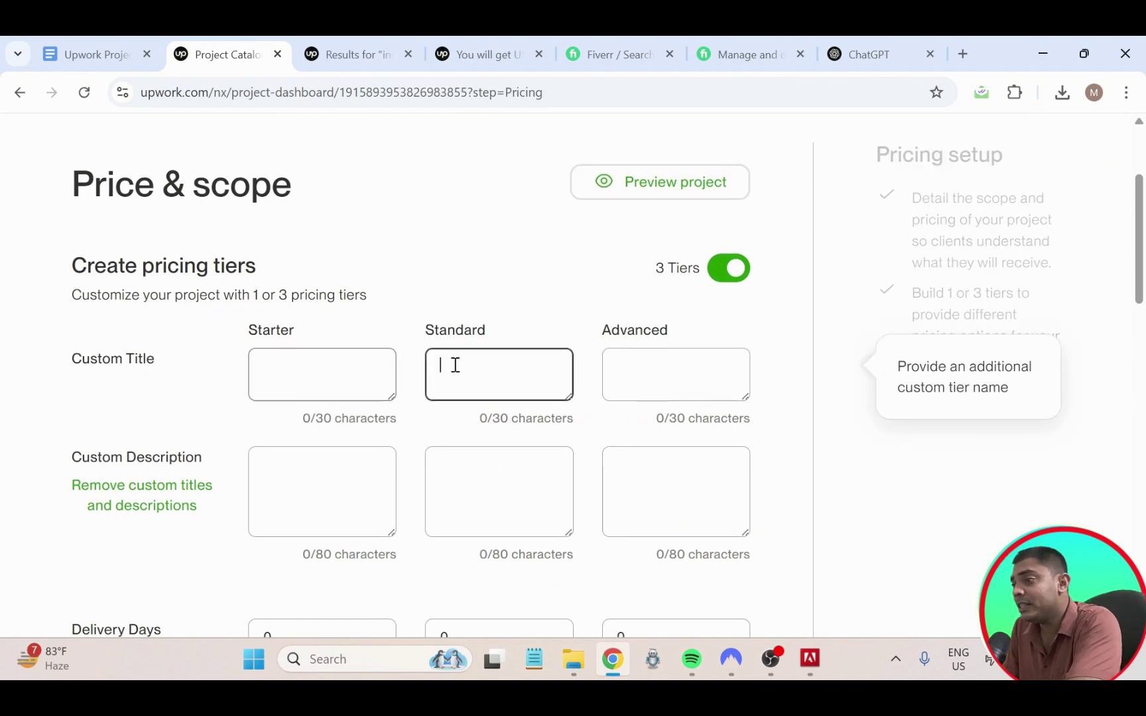
left_click(627, 386)
scroll(627, 386, "up", 3)
scroll(627, 386, "down", 3)
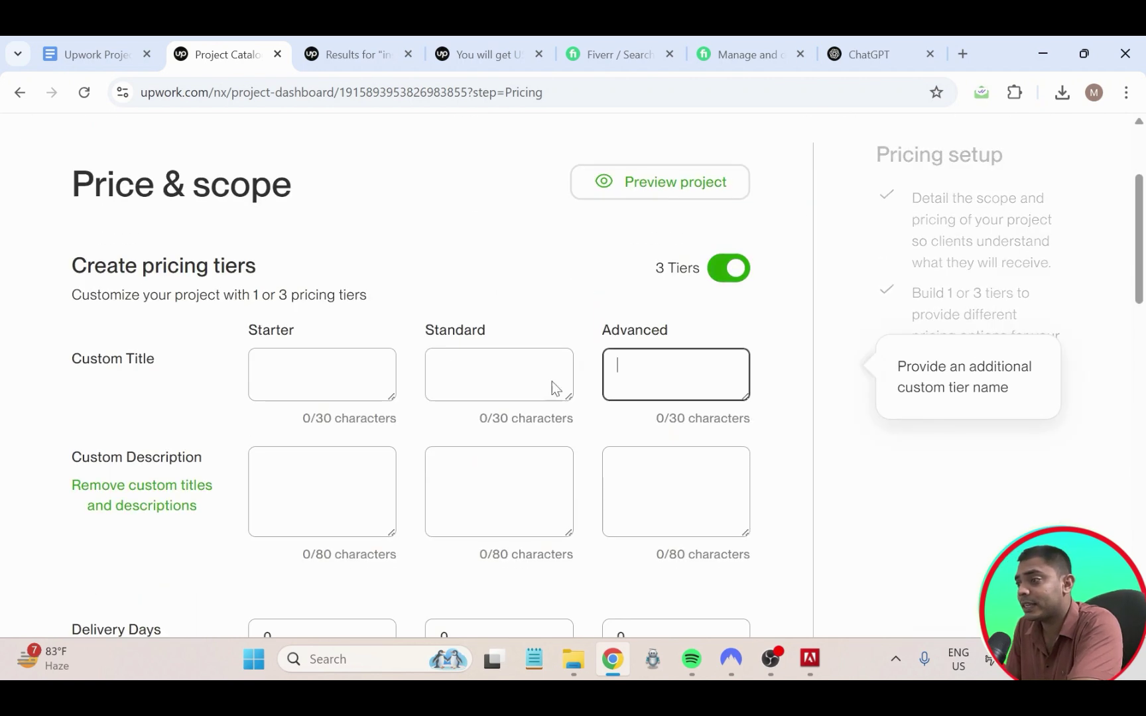
left_click_drag(70, 358, 204, 352)
left_click(281, 354)
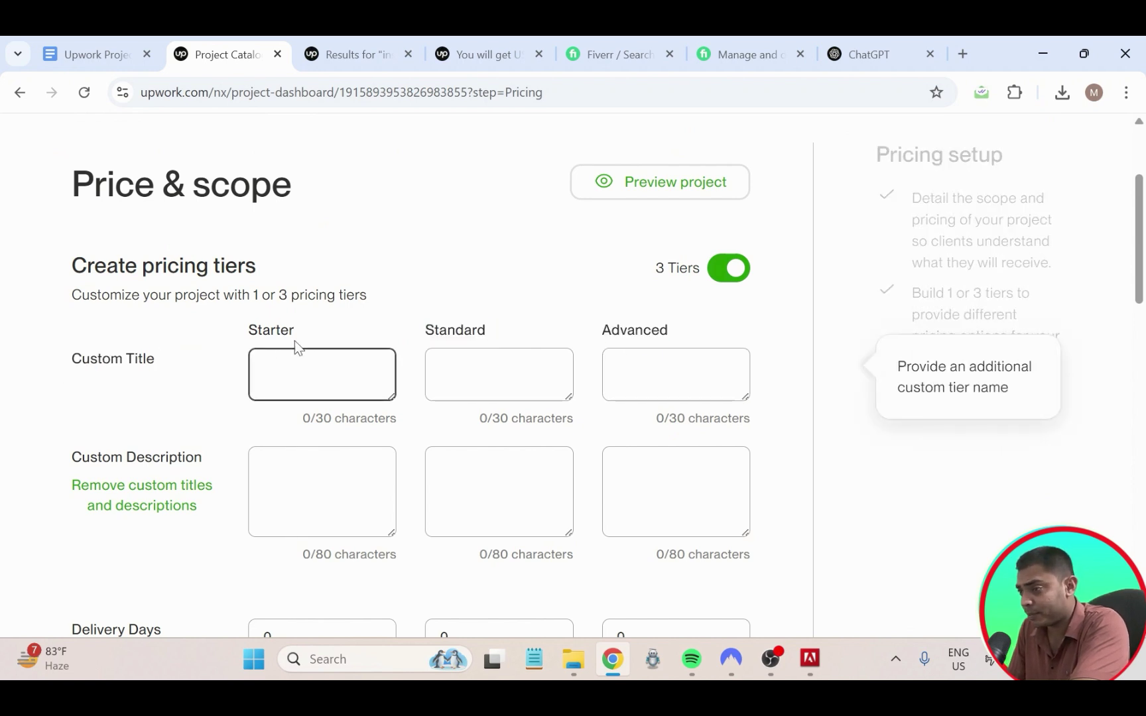
left_click(290, 333)
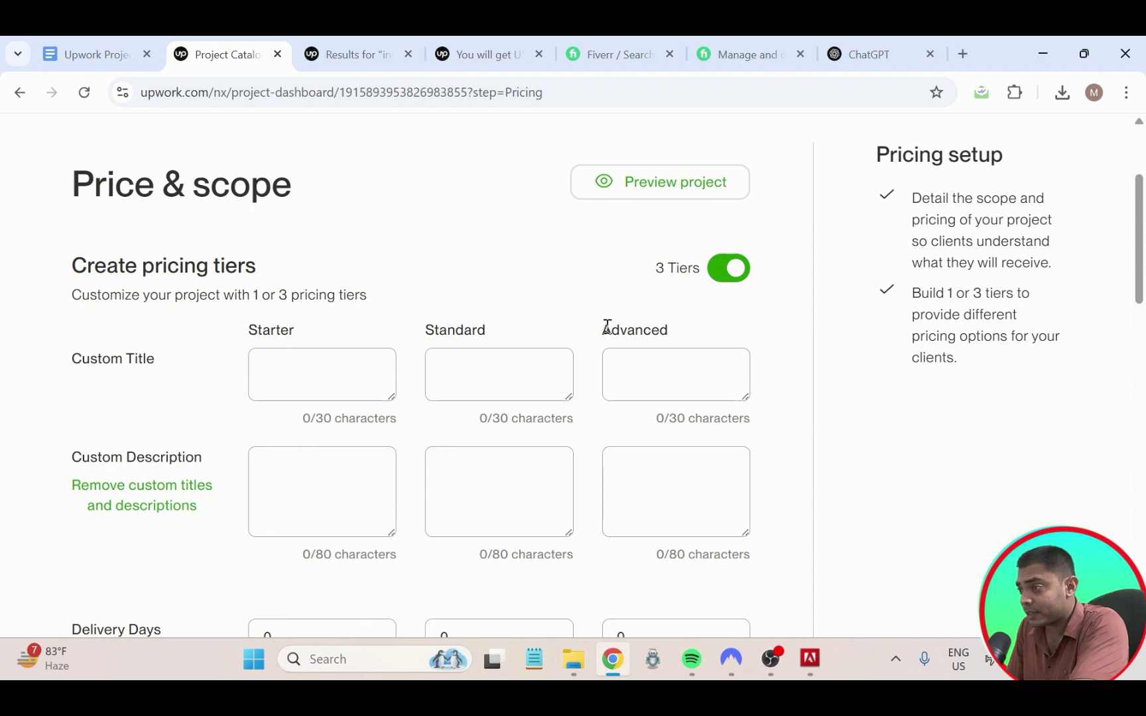
left_click(307, 371)
left_click(384, 141)
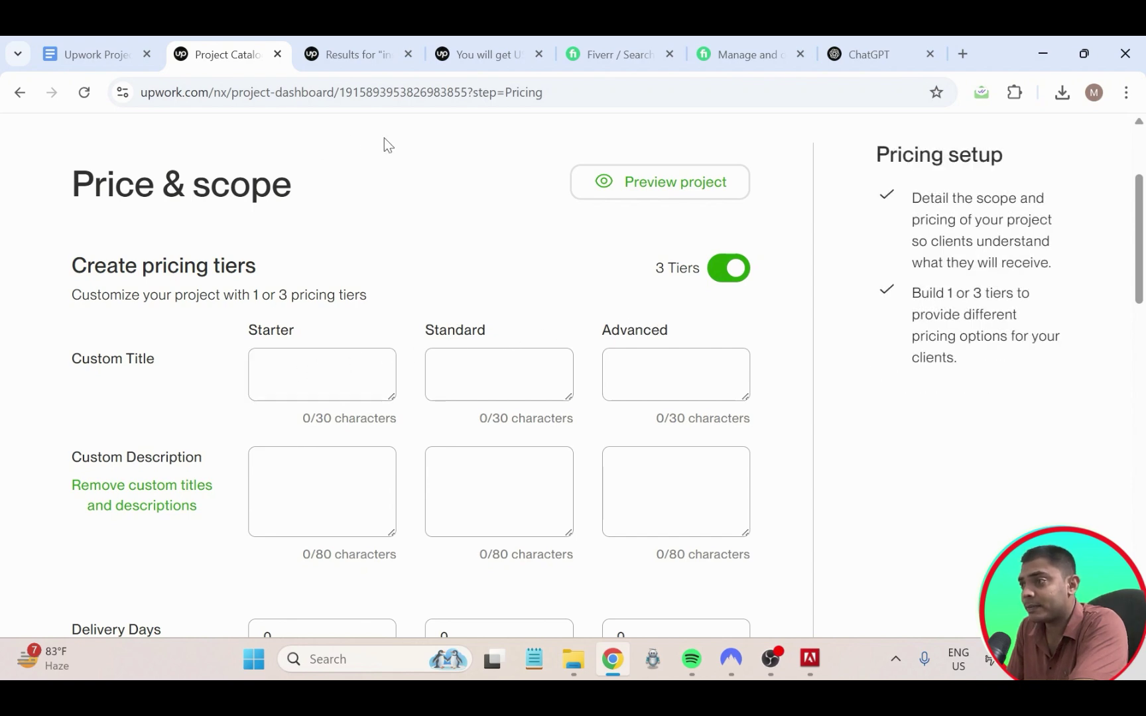
scroll(435, 391, "down", 2)
left_click(435, 391)
scroll(436, 391, "up", 3)
left_click(437, 391)
scroll(447, 306, "up", 2)
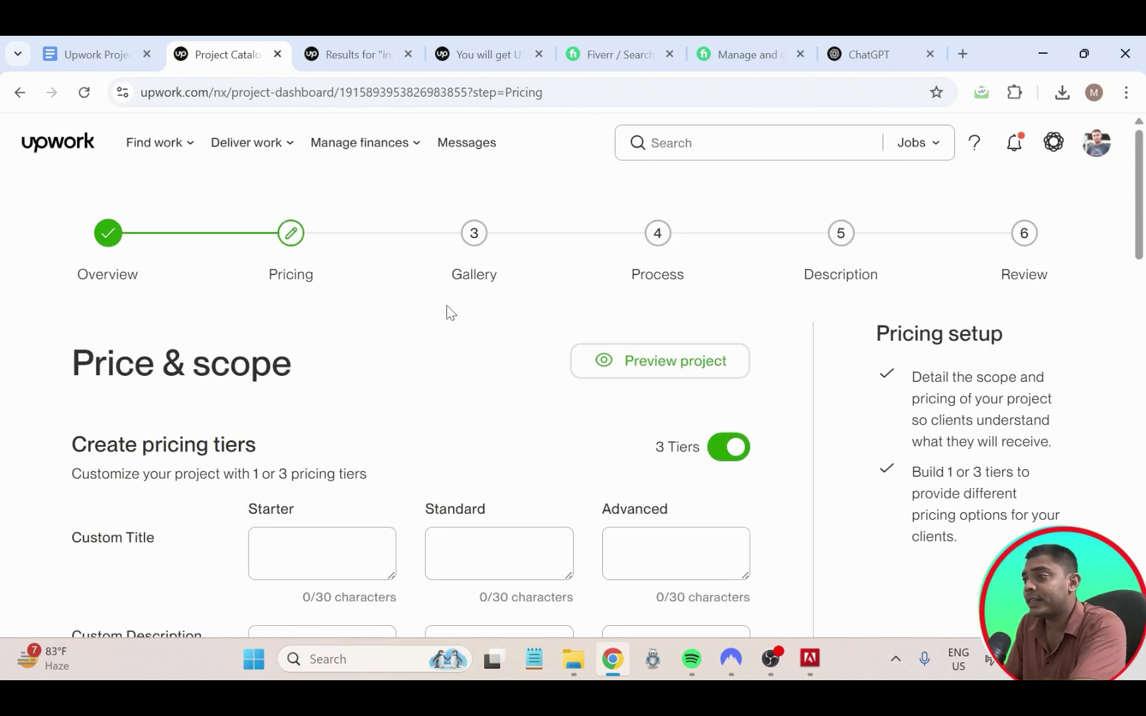
- Open the competing USA targeted Instagram promotion listing and compare its Starter, Standard and Advanced tier names and descriptions
mouse_move(367, 48)
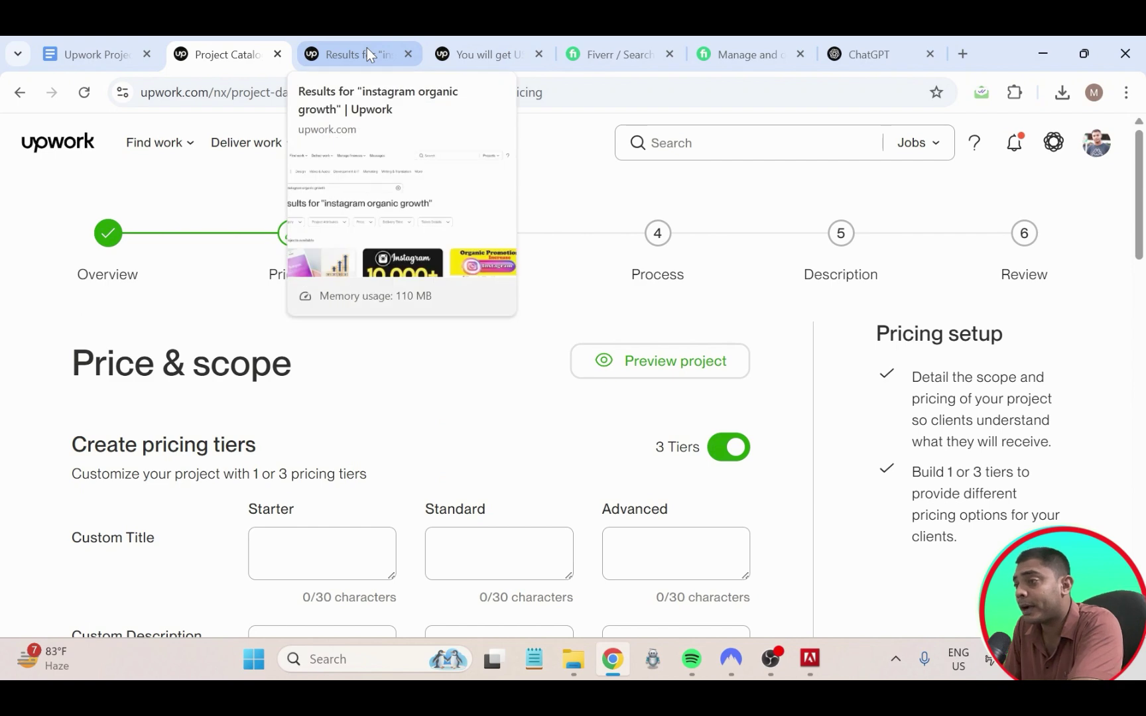
left_click(368, 50)
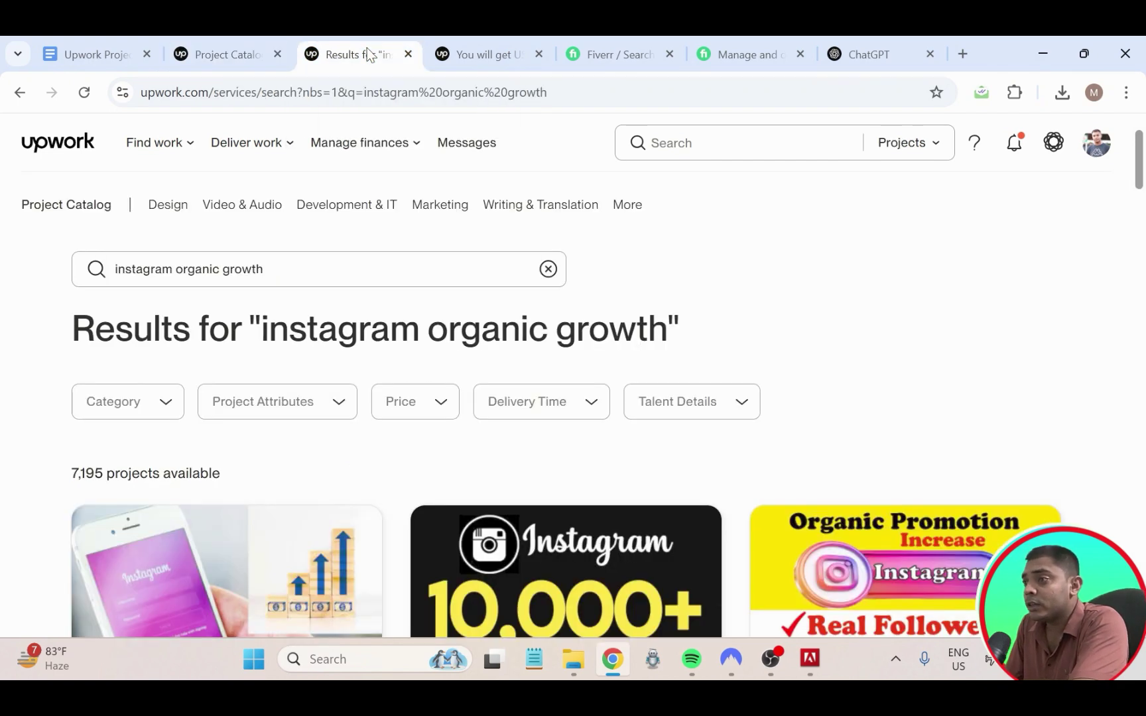
left_click(466, 66)
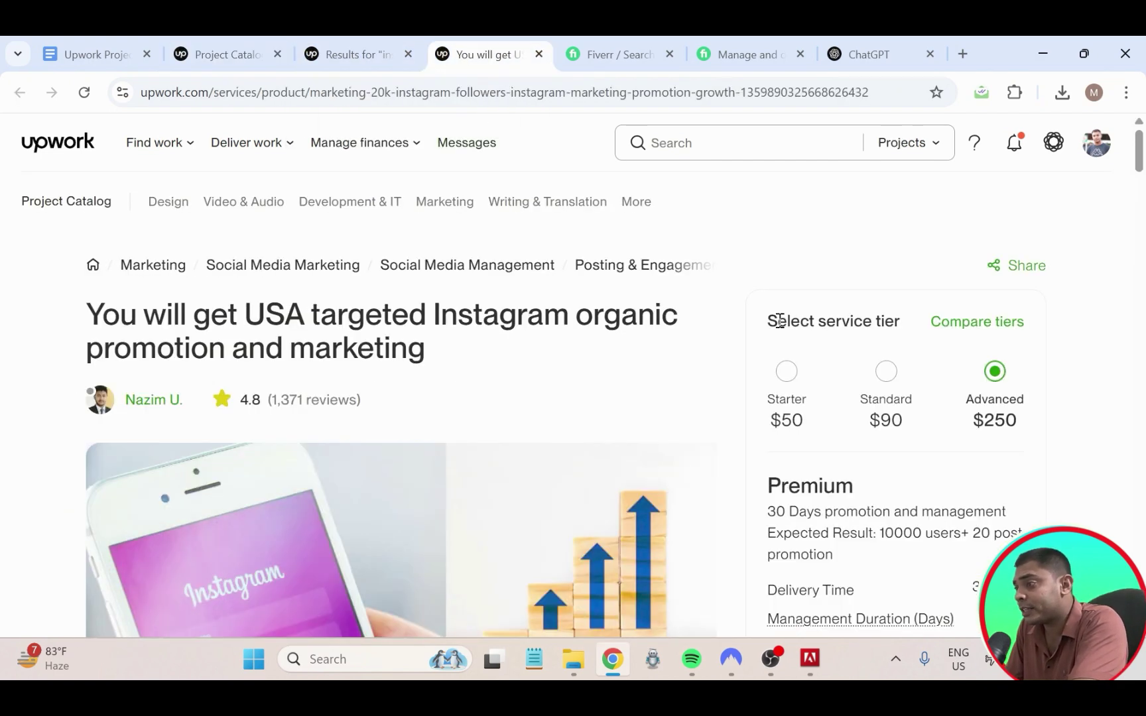
scroll(780, 321, "down", 3)
scroll(789, 334, "up", 3)
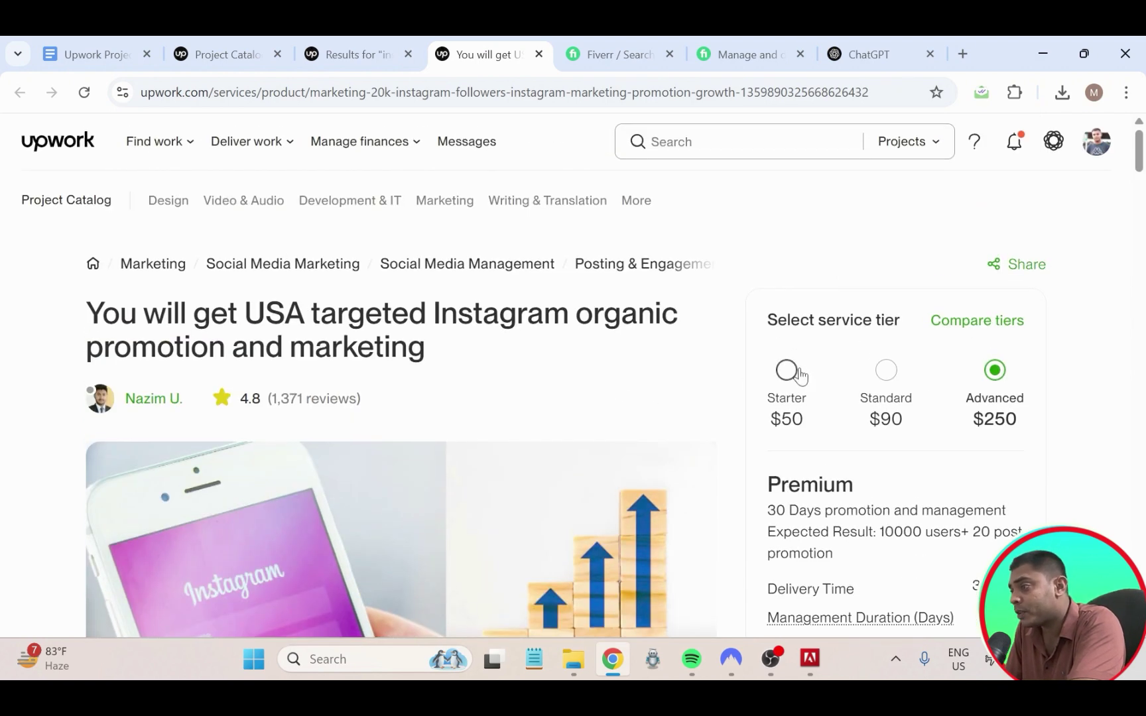
scroll(793, 344, "down", 1)
left_click(789, 284)
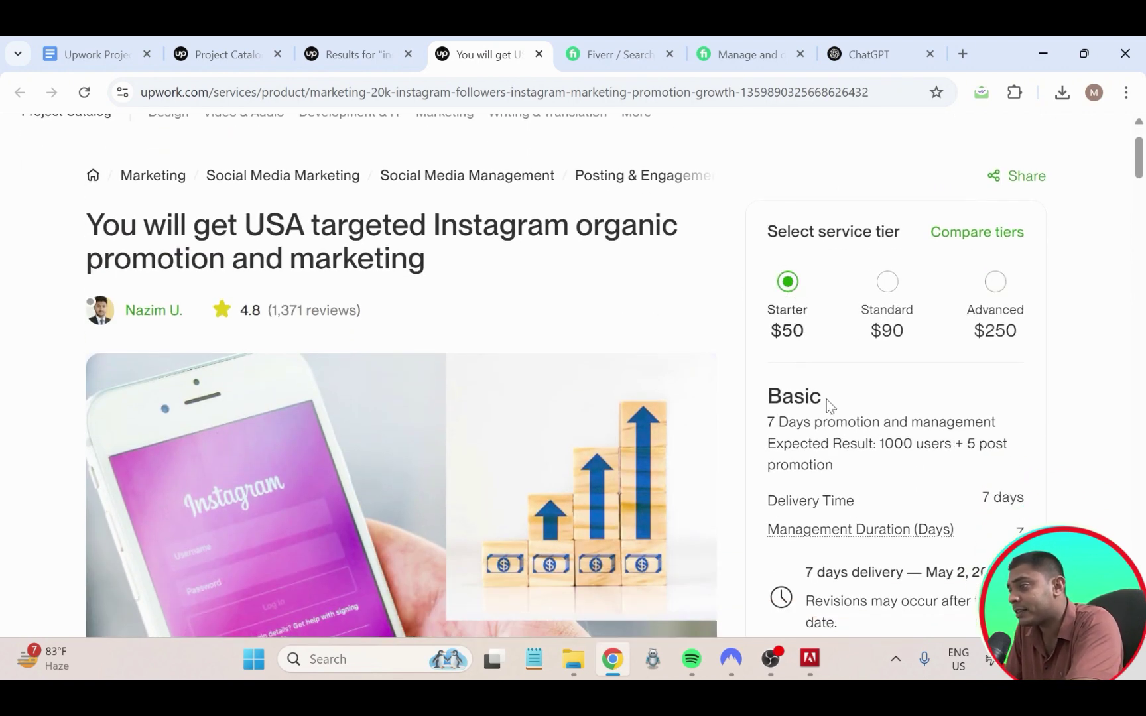
left_click(887, 282)
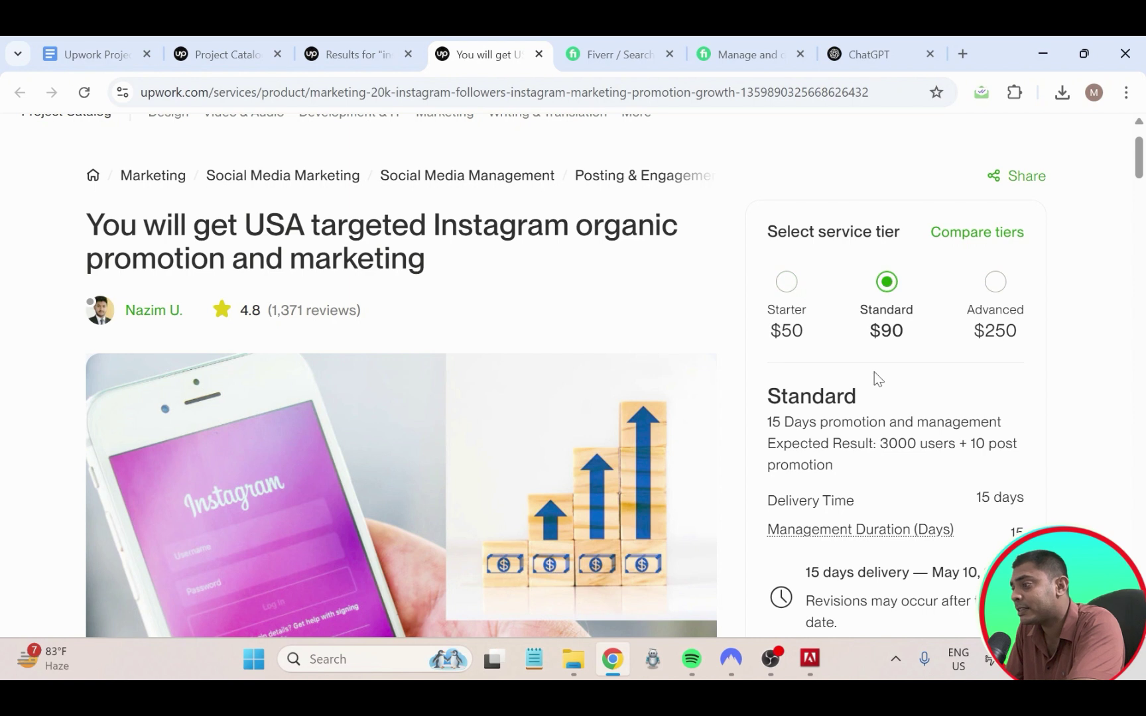
left_click(995, 284)
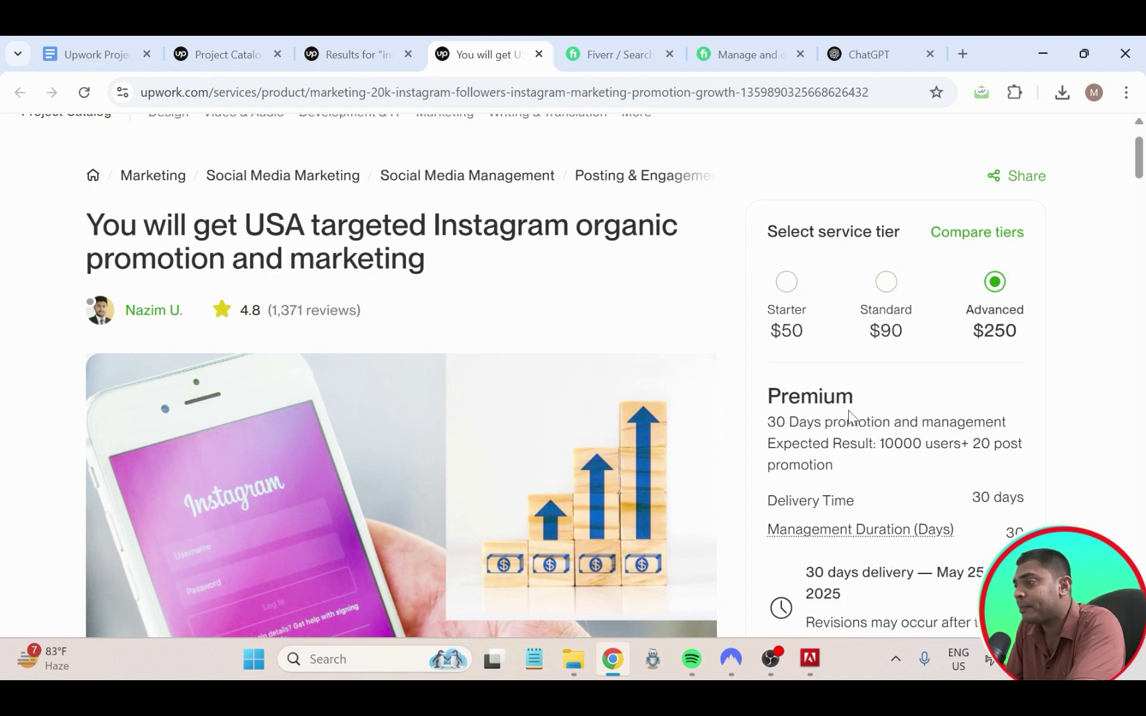
- Copy the Starter tier's name "Basic" from the competing listing into the project's Starter custom title
left_click(786, 284)
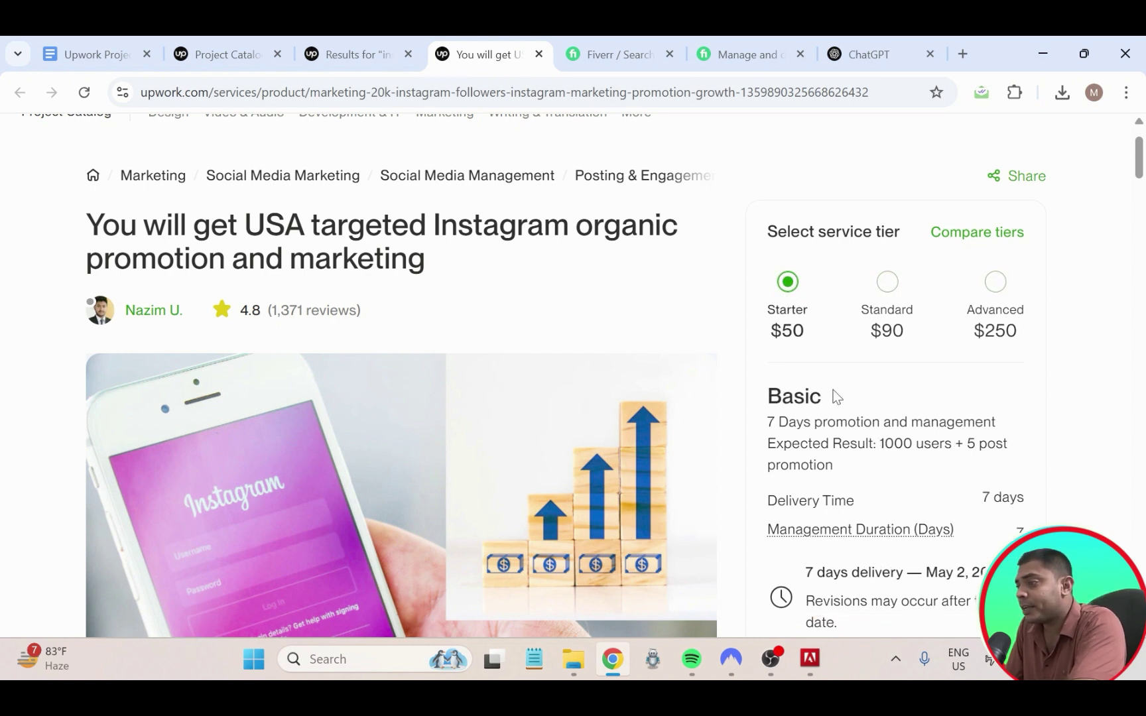
left_click_drag(834, 396, 740, 391)
key("ctrl+c")
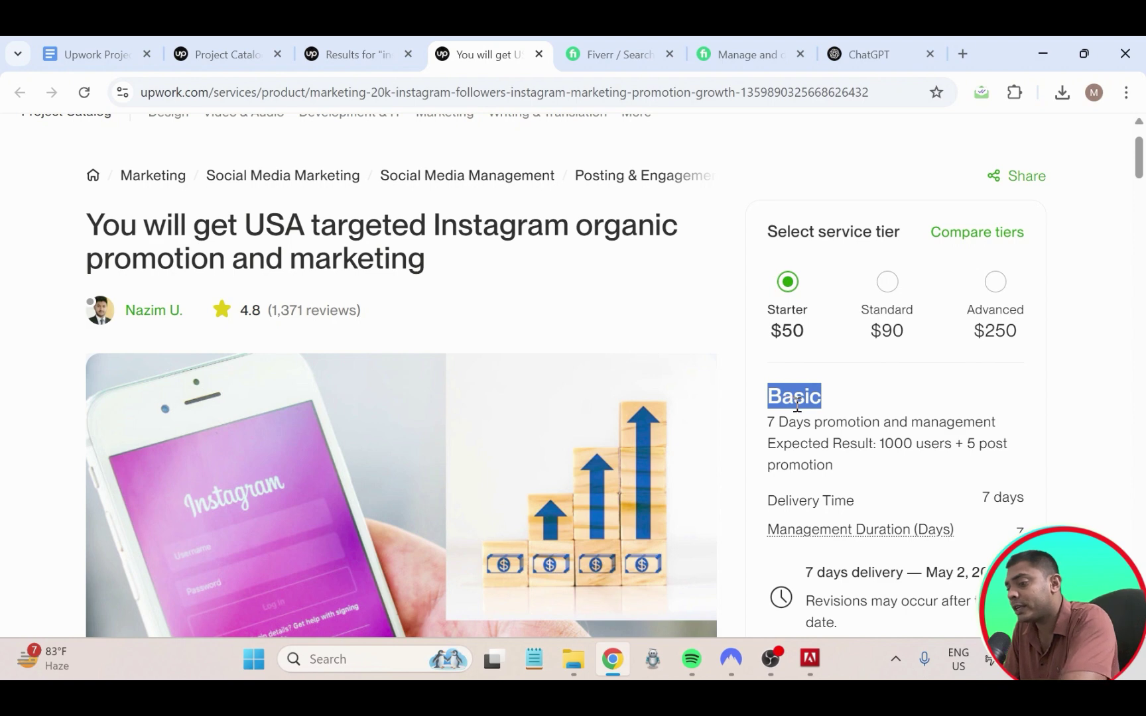
left_click(232, 50)
left_click(344, 543)
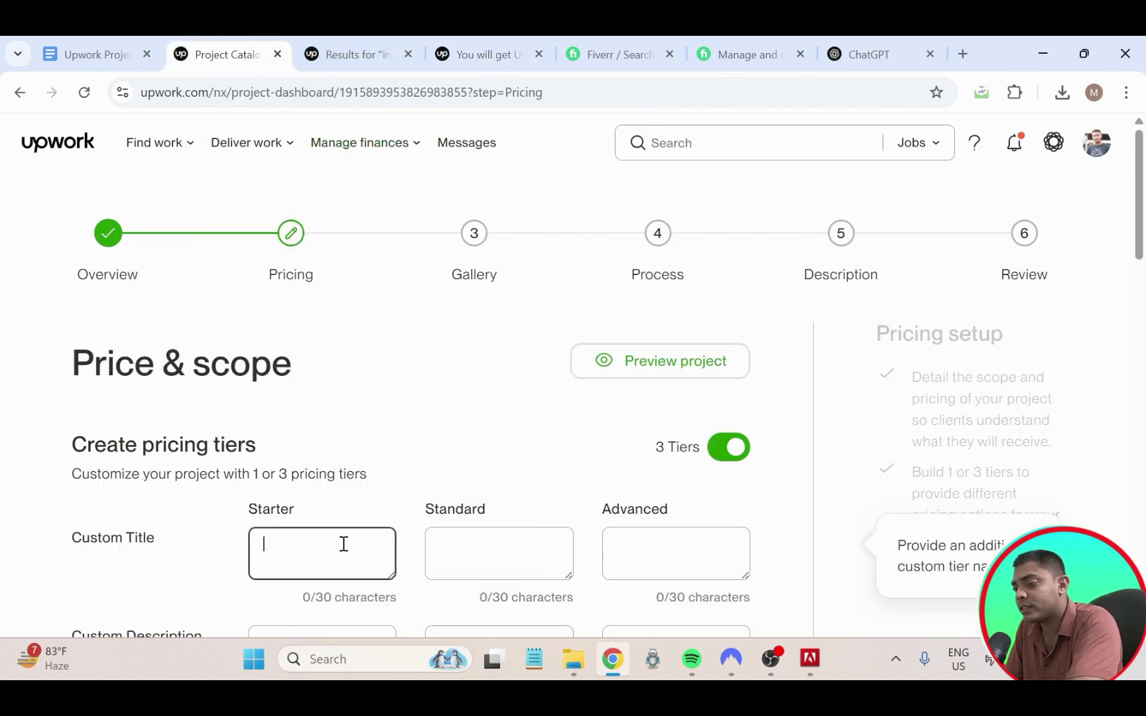
key("ctrl+v")
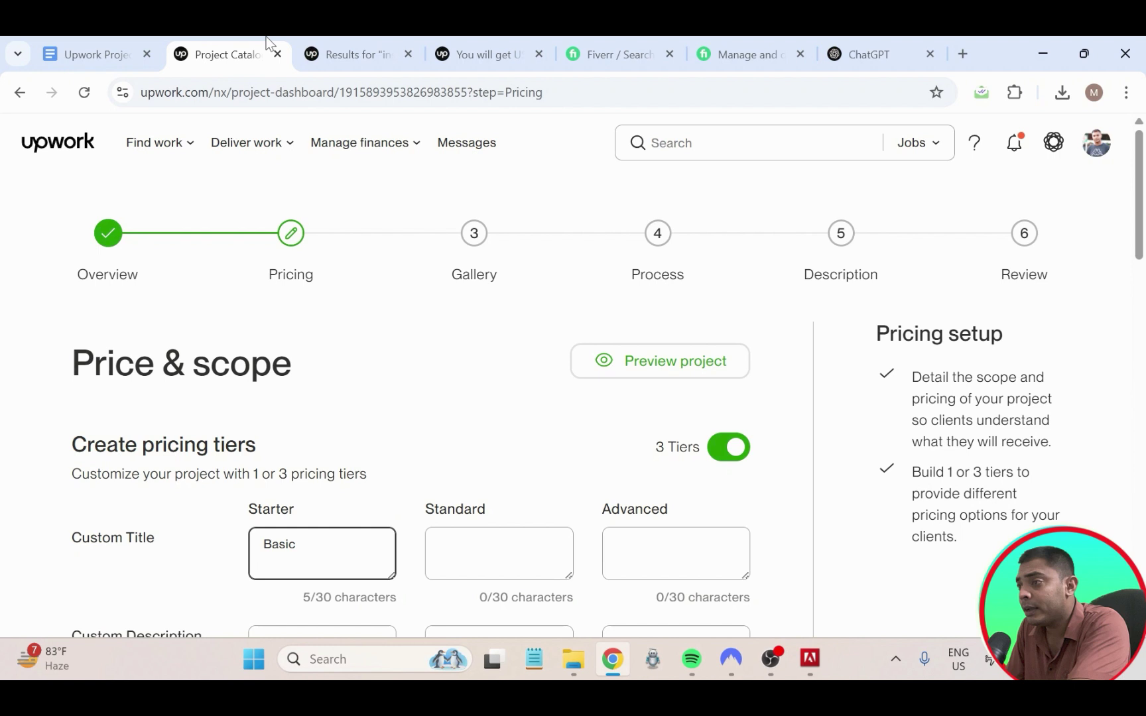
- Close the Upwork search results page and set the Standard tier's custom title to "Standard", as in the competing listing
left_click(406, 55)
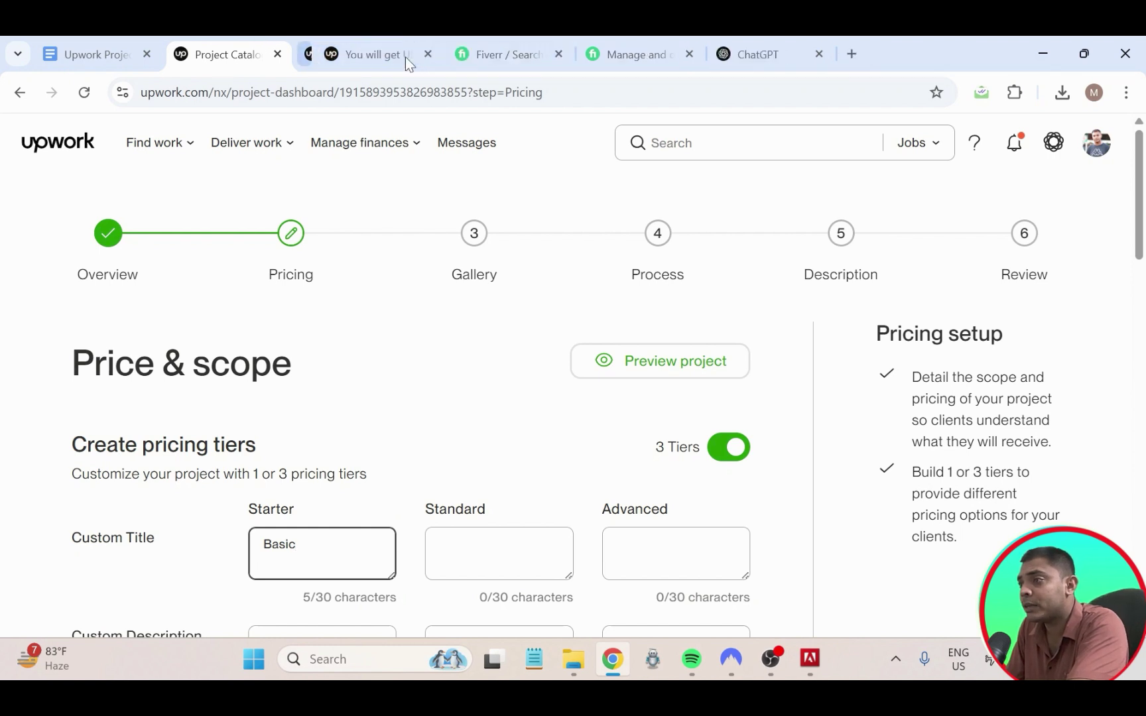
left_click(366, 57)
left_click(888, 282)
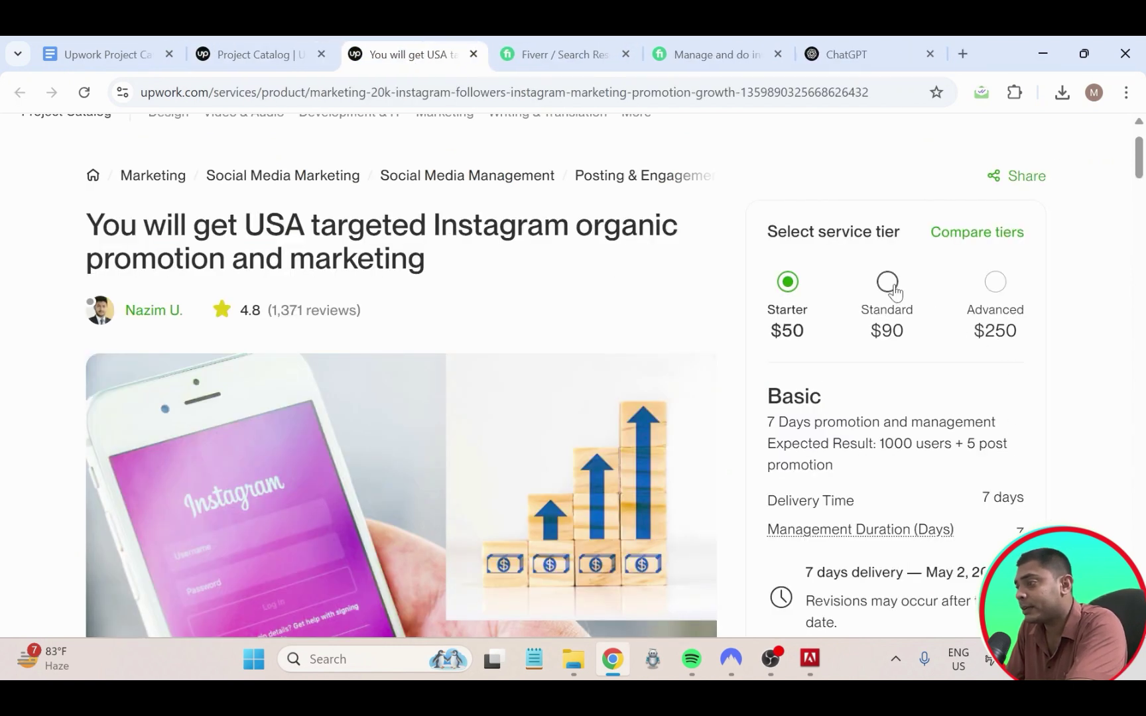
left_click_drag(863, 391, 770, 384)
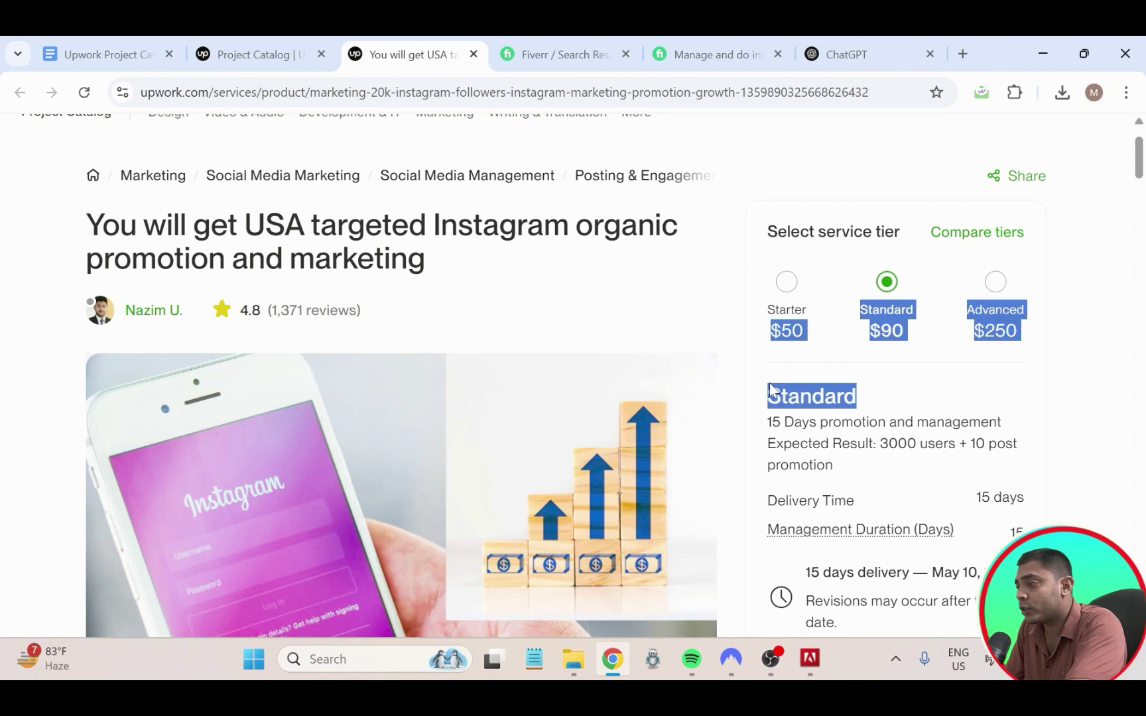
left_click(869, 393)
left_click_drag(858, 396, 773, 389)
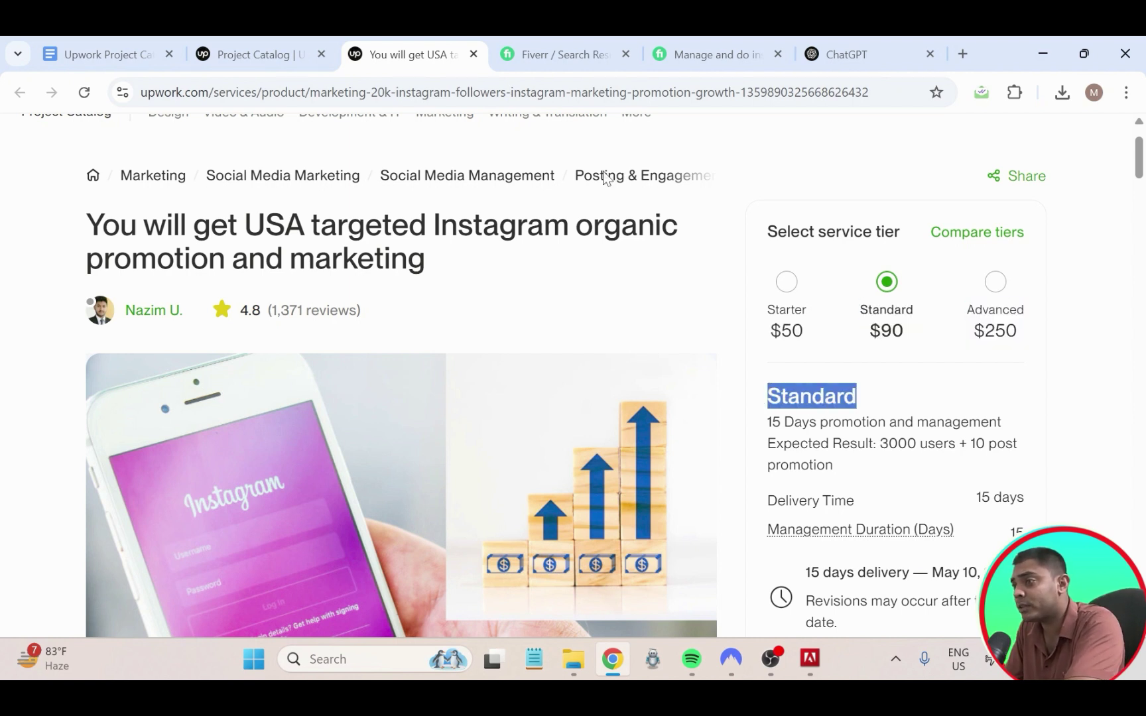
left_click(246, 46)
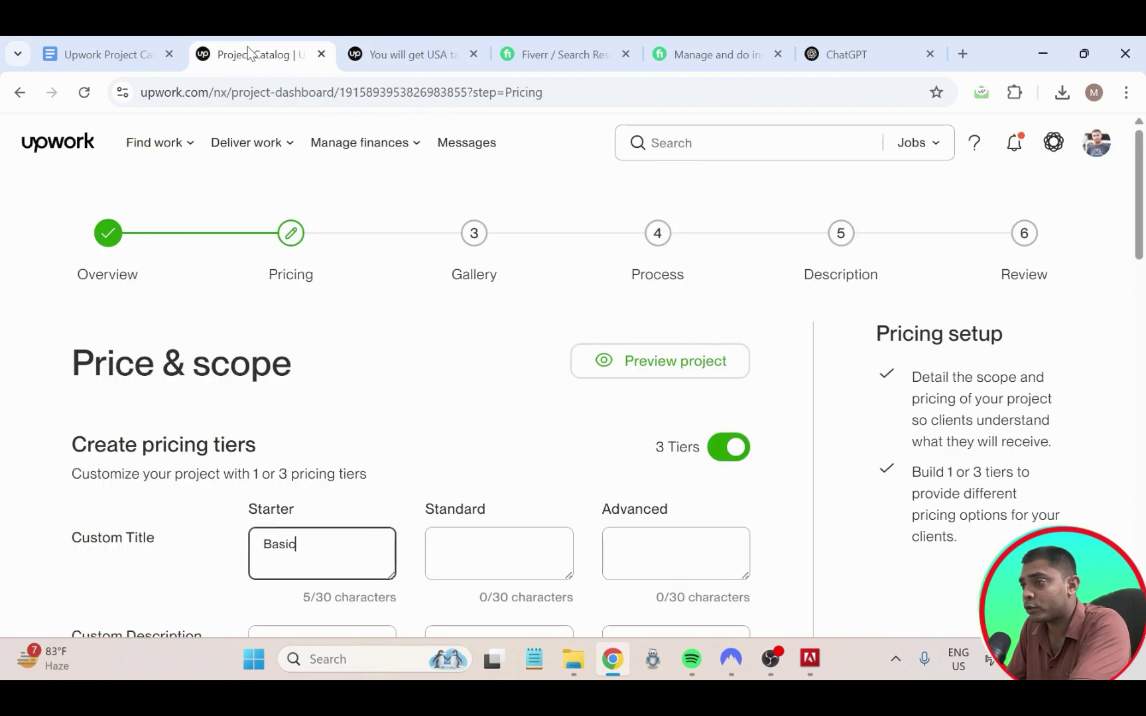
left_click(461, 561)
type("Standard")
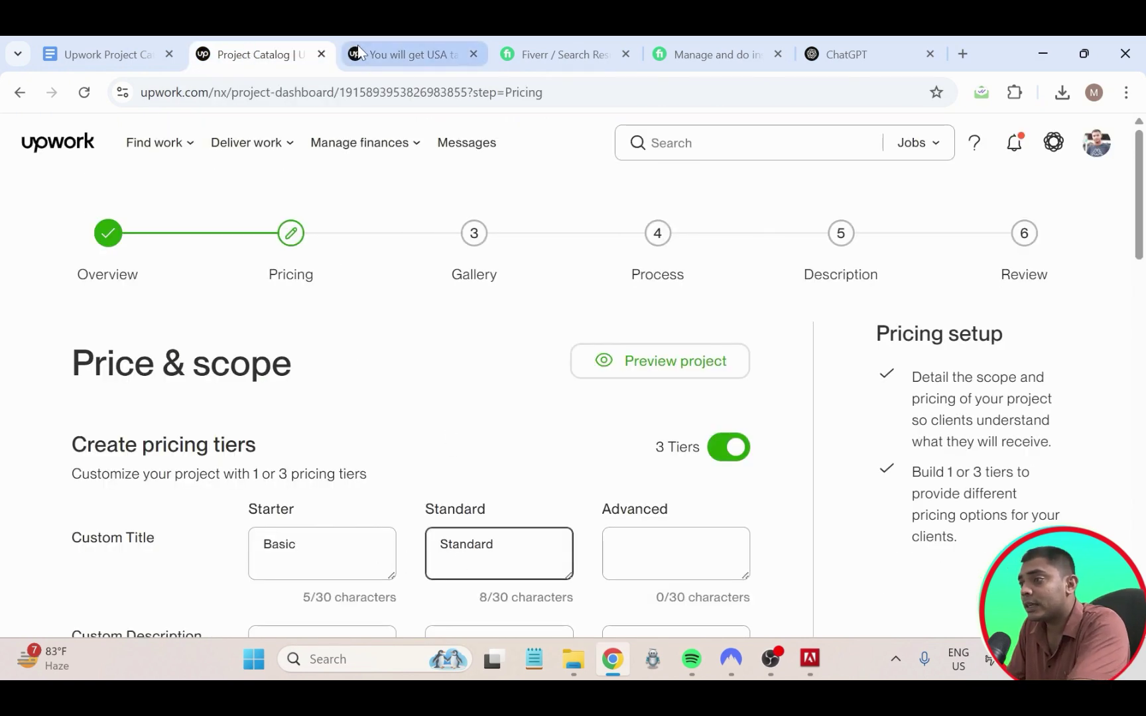
- Copy the Advanced tier's name "Premium" from the competing listing into the project's Advanced custom title
left_click(375, 55)
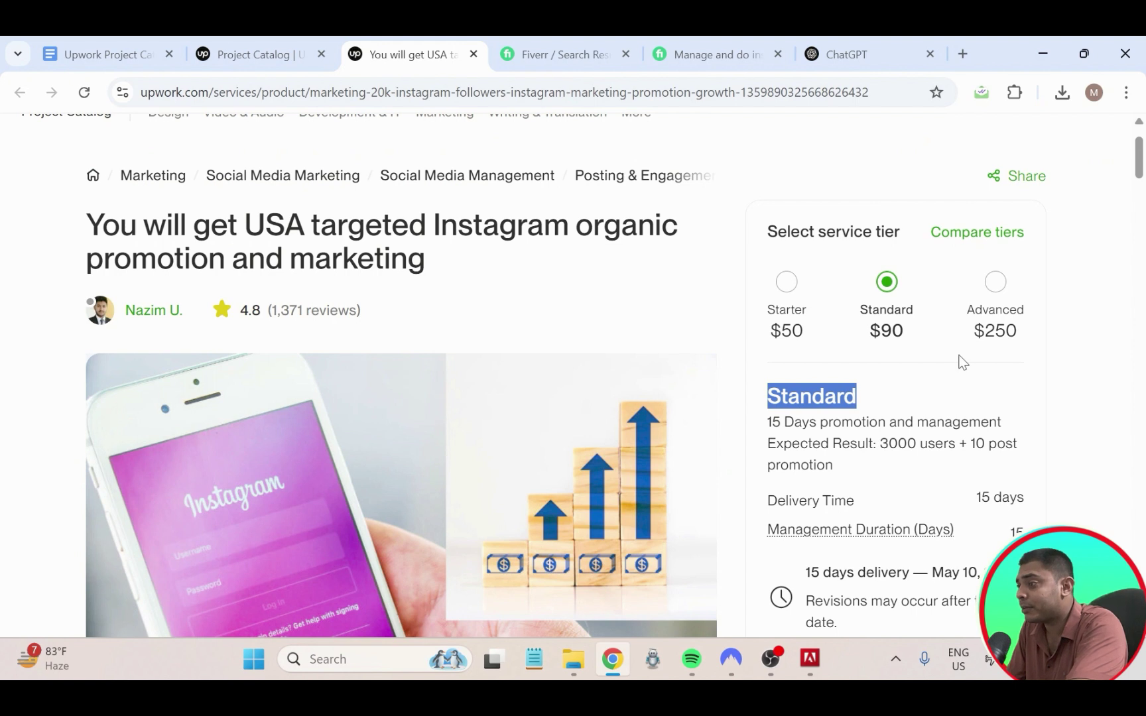
left_click(995, 281)
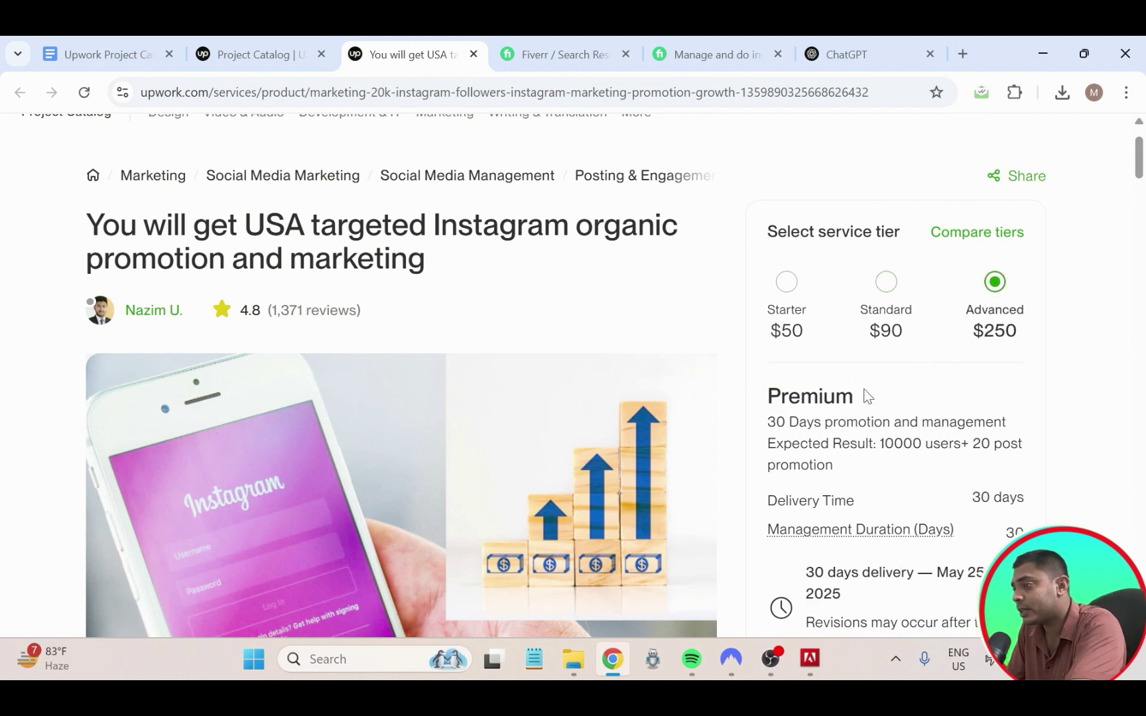
left_click_drag(867, 395, 765, 396)
key("ctrl+c")
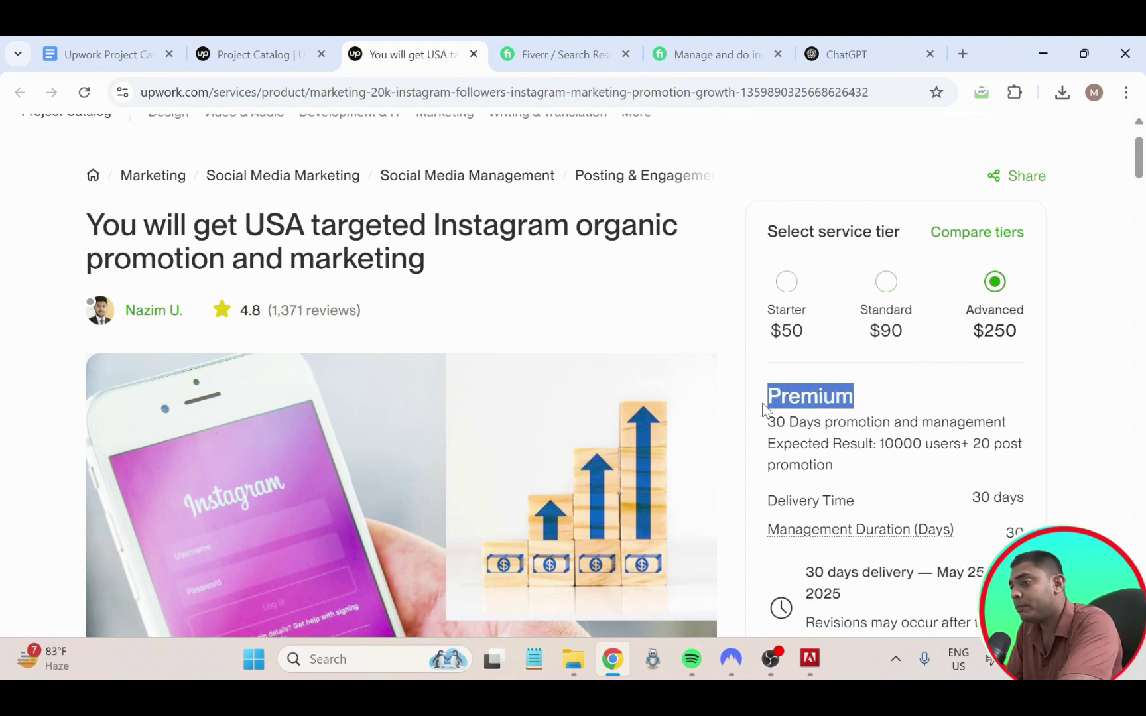
left_click(222, 57)
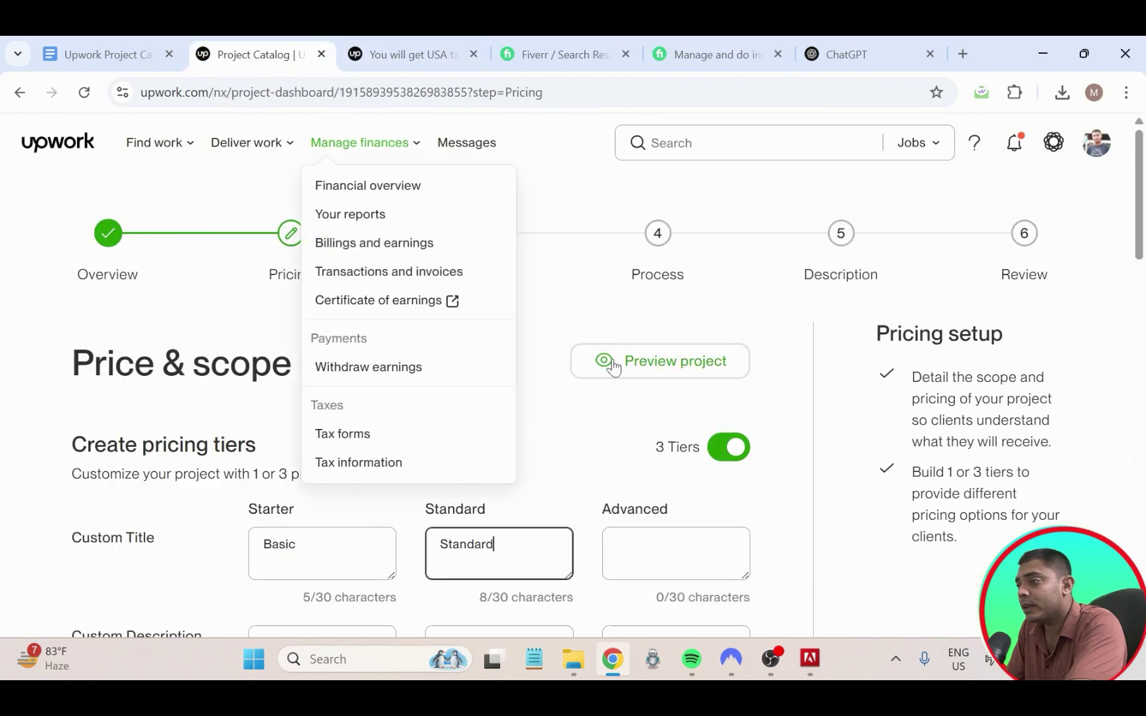
left_click(637, 545)
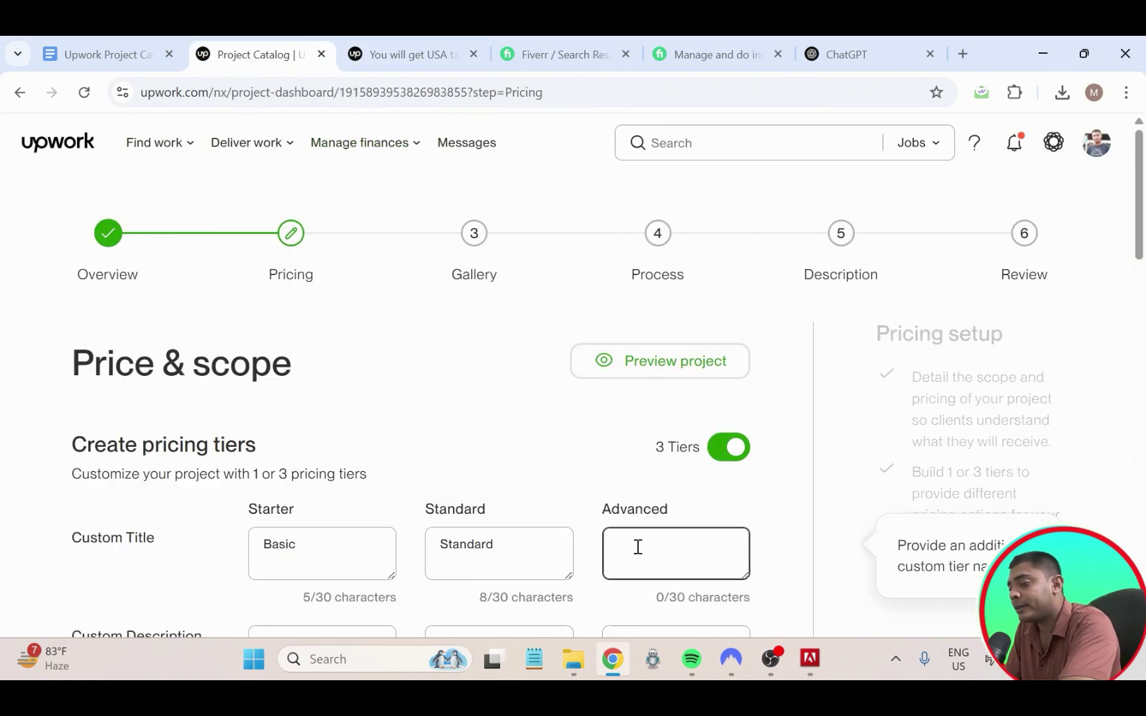
key("ctrl+v")
- Check the empty custom description fields and view the Starter tier's description in the competing USA targeted Instagram promotion listing
scroll(634, 524, "down", 5)
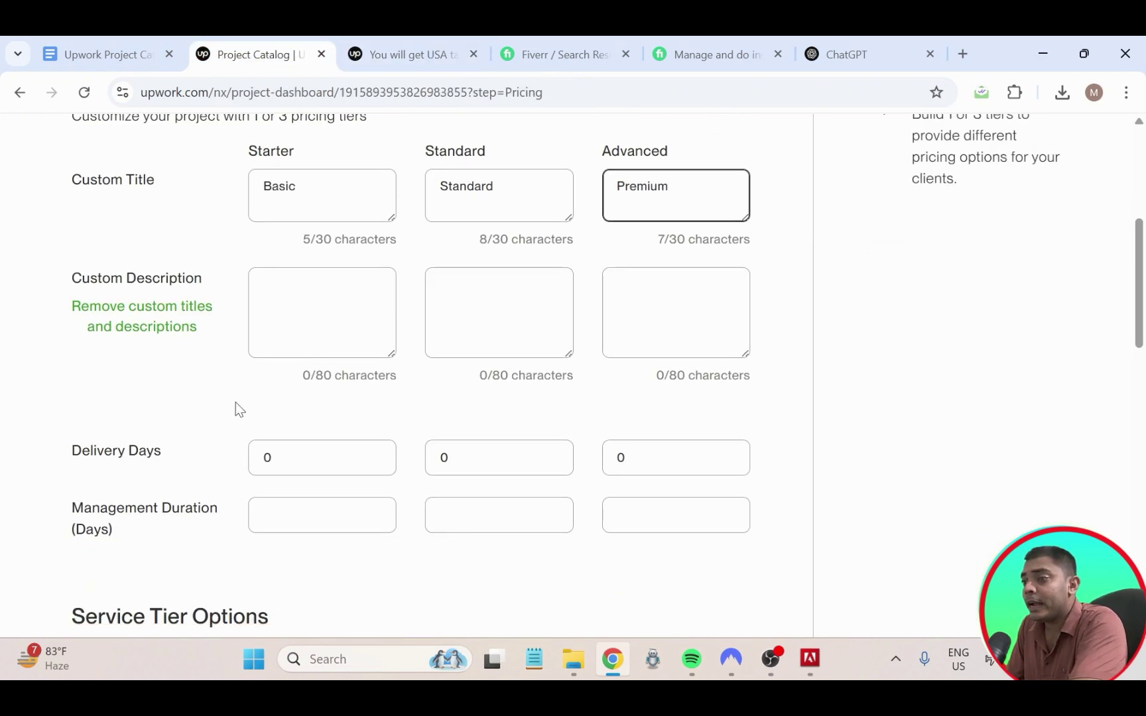
scroll(236, 402, "up", 1)
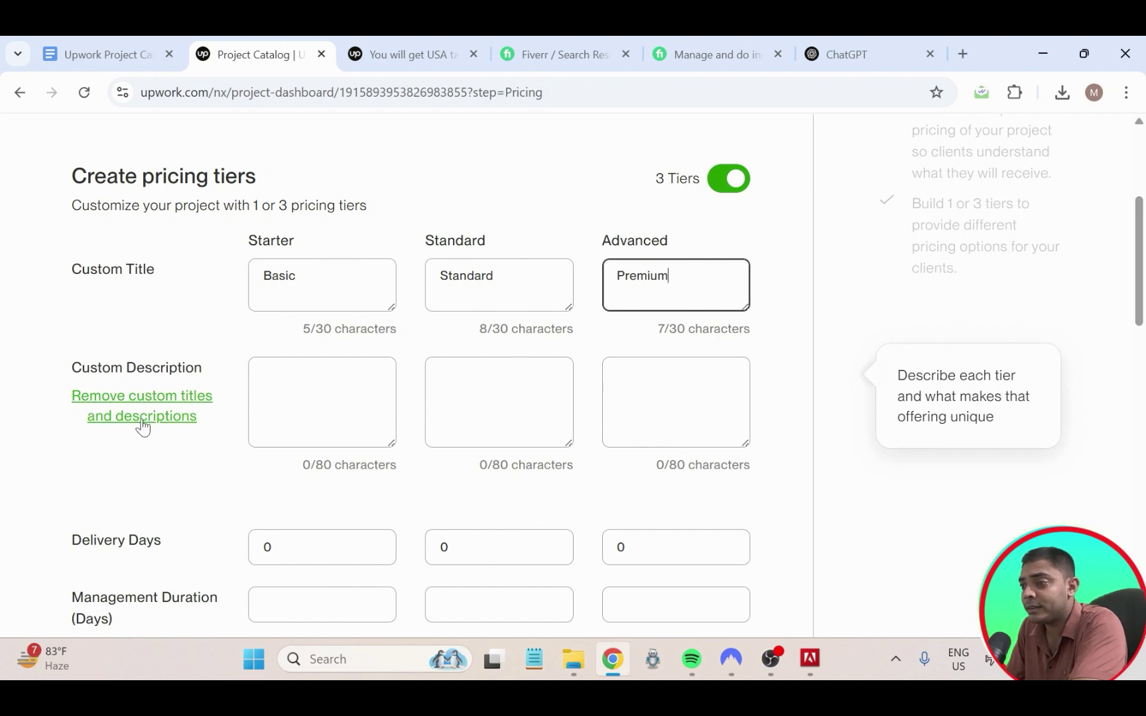
left_click_drag(83, 371, 174, 375)
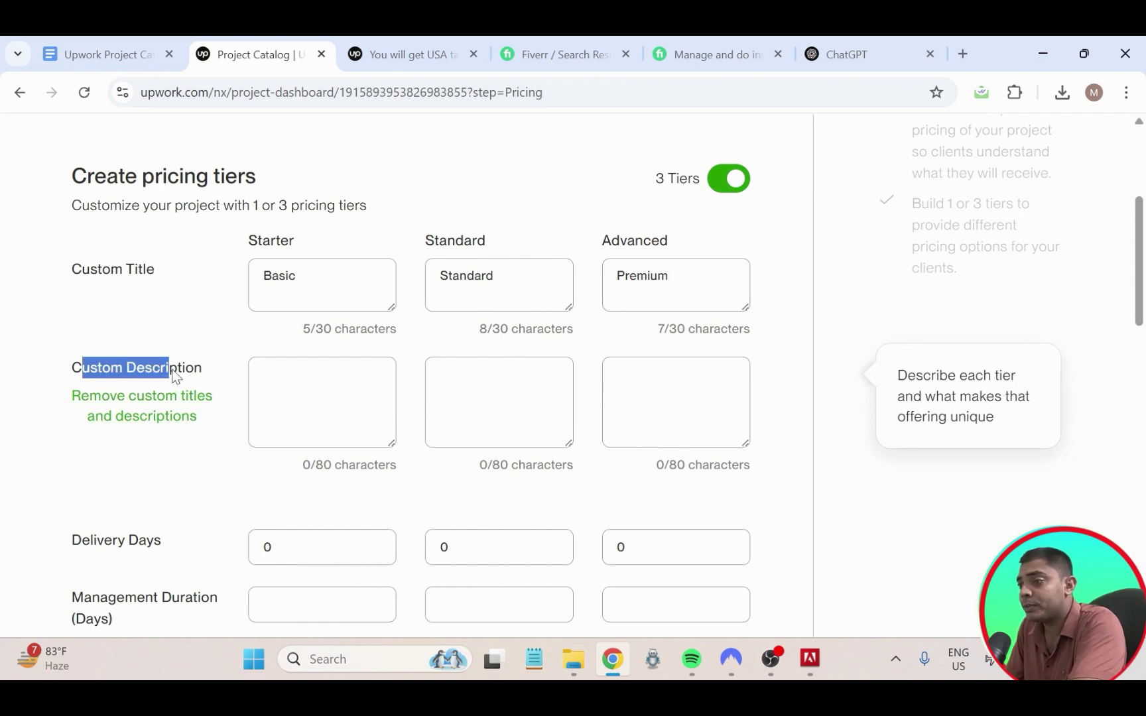
left_click(450, 435)
left_click(366, 419)
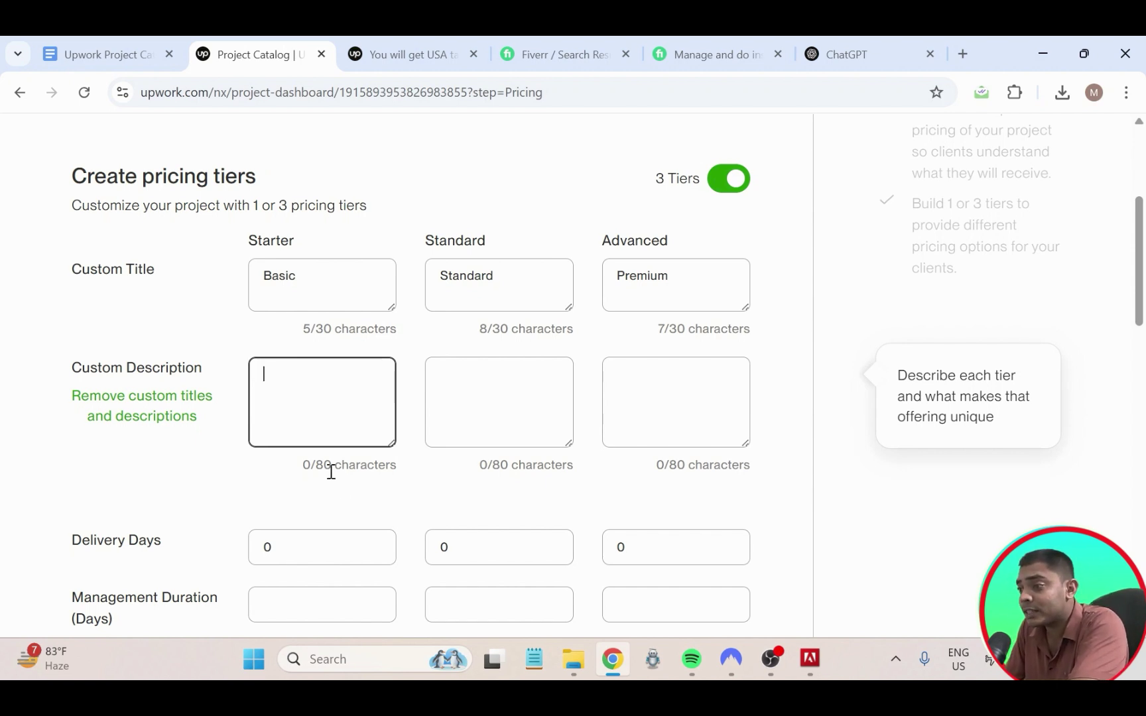
left_click(406, 64)
left_click(829, 423)
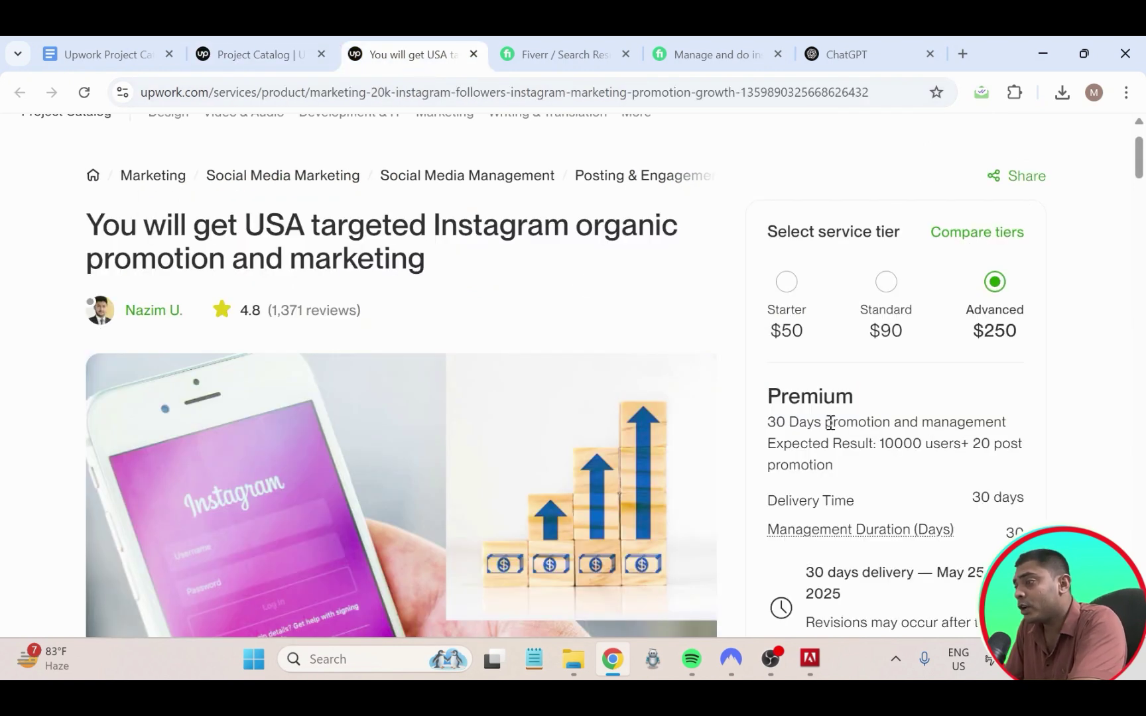
scroll(773, 400, "down", 1)
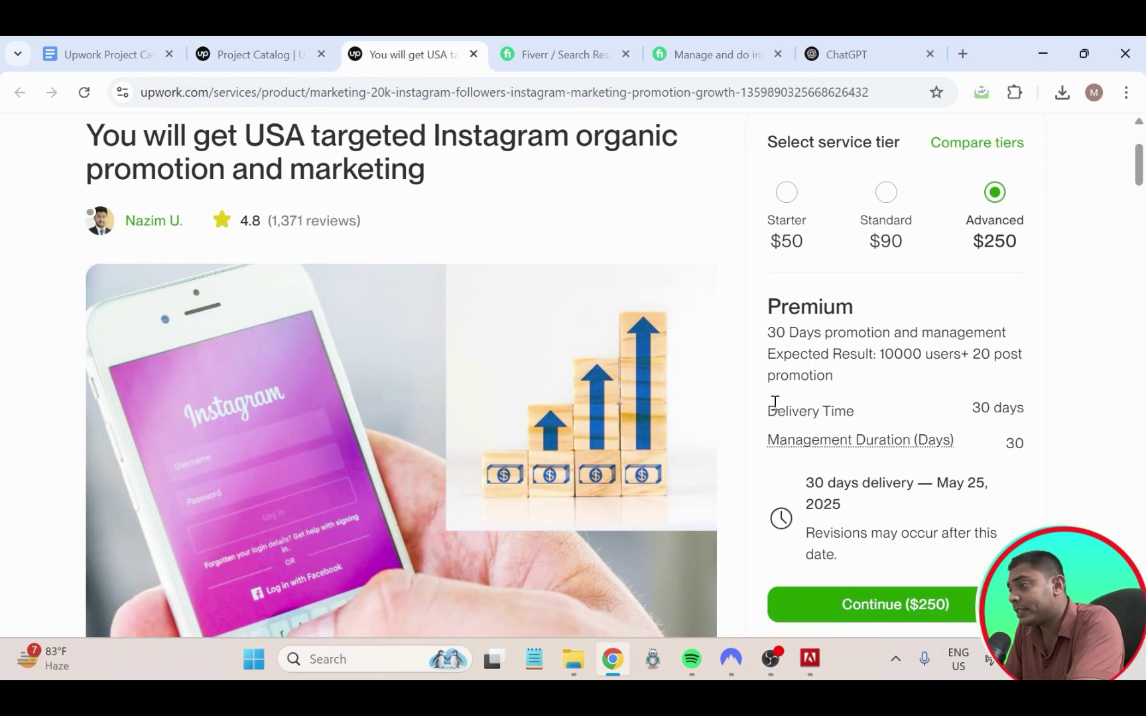
left_click(789, 223)
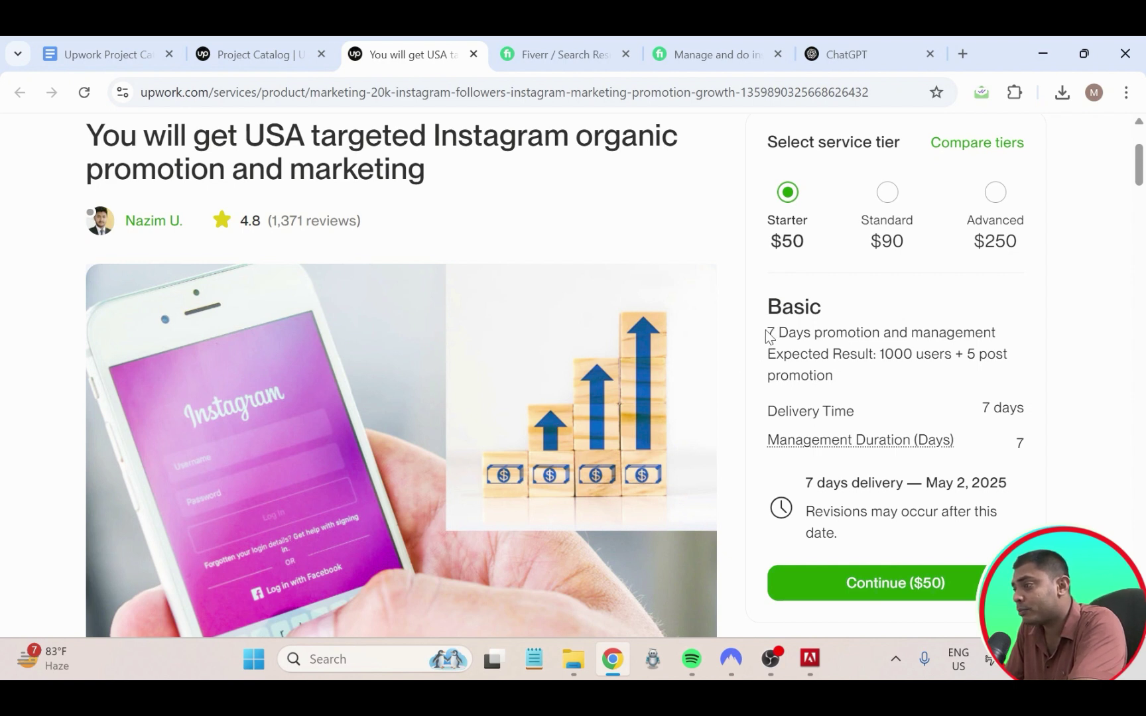
- Copy "7 Days promotion and management" from the competing listing's Starter tier into the project's Starter custom description
left_click_drag(766, 335, 1003, 346)
key("ctrl+c")
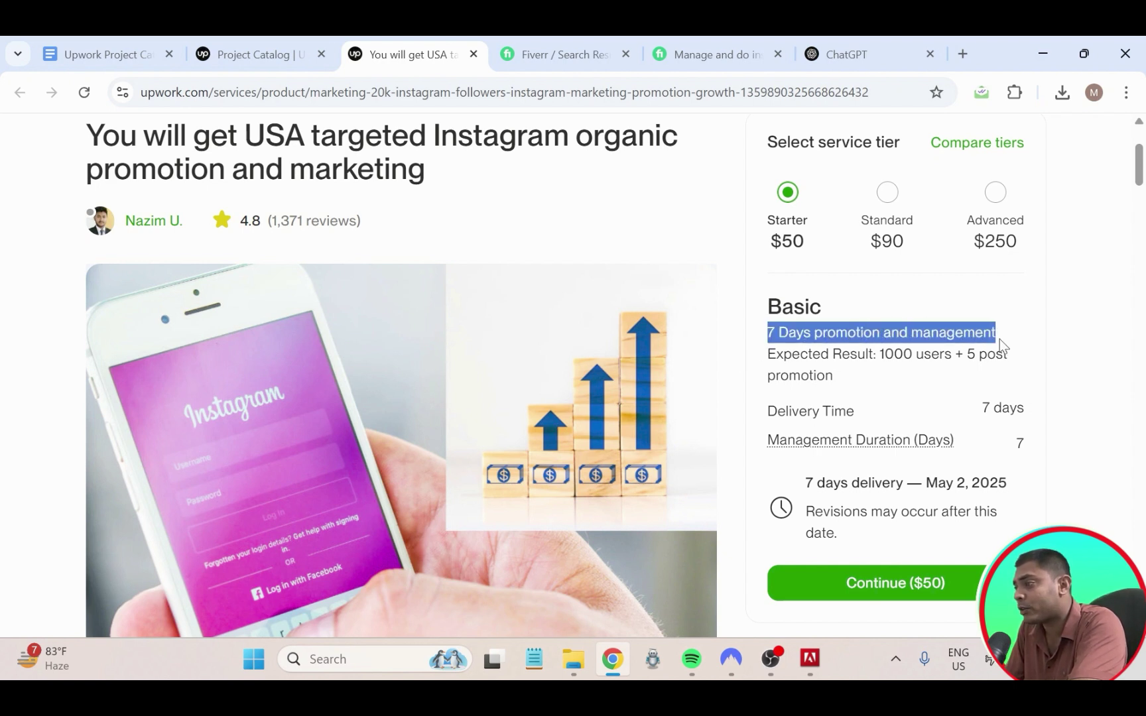
right_click(953, 331)
left_click(707, 358)
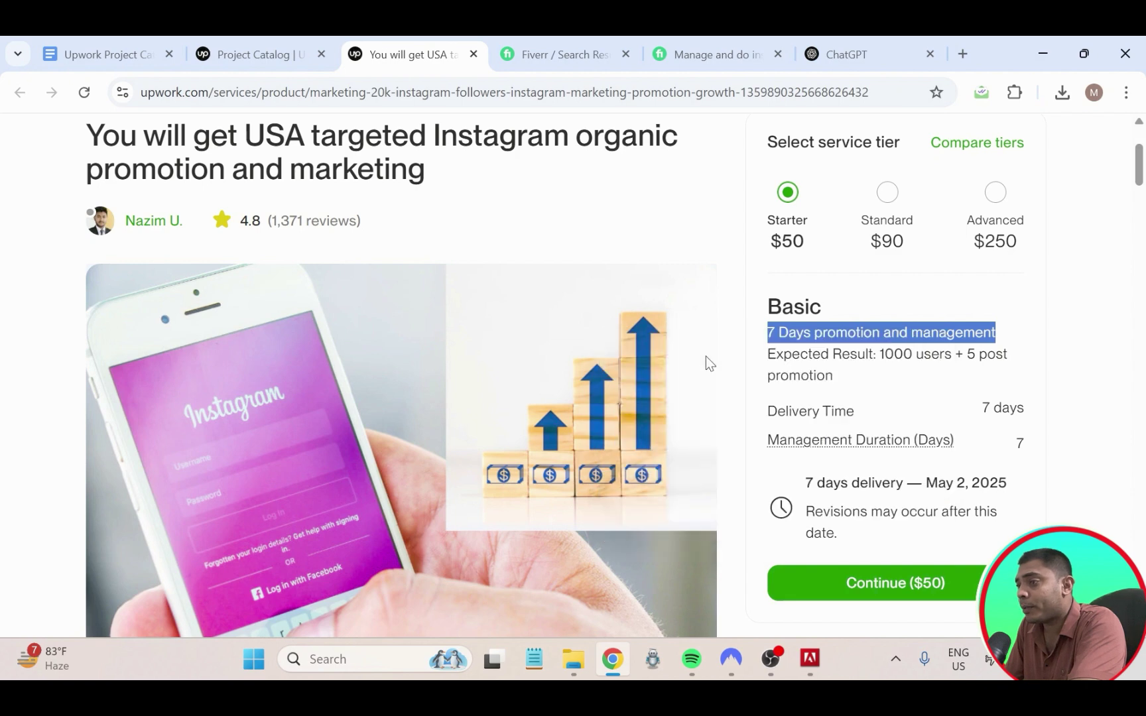
left_click(260, 43)
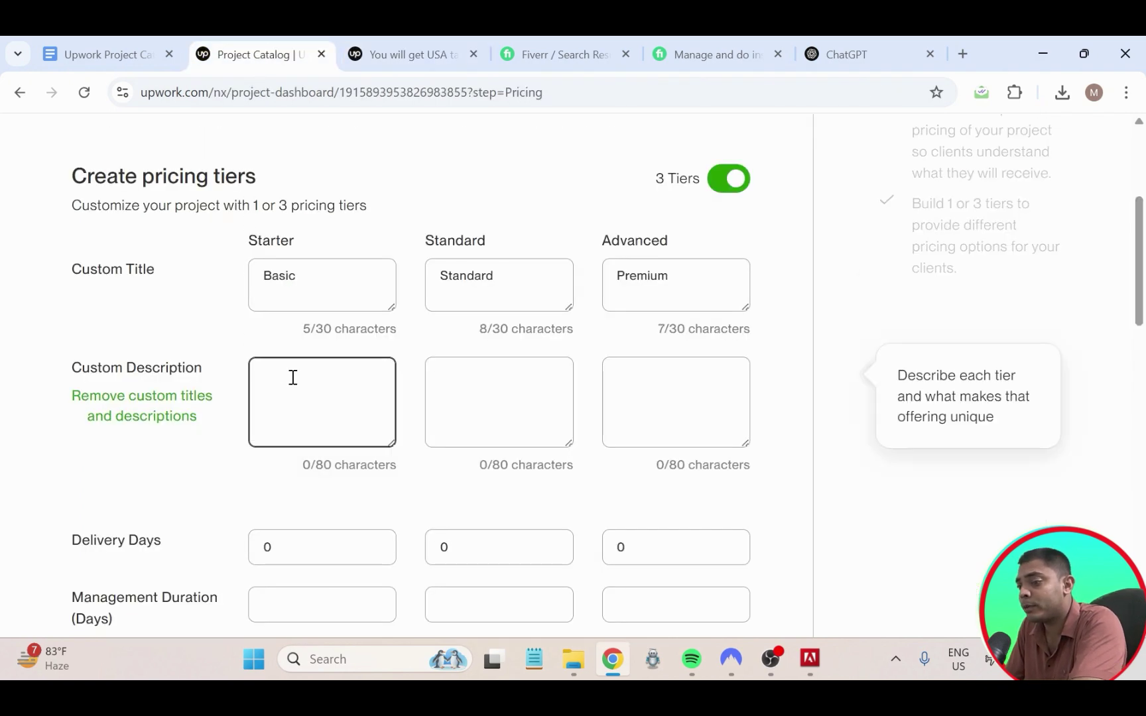
key("ctrl+v")
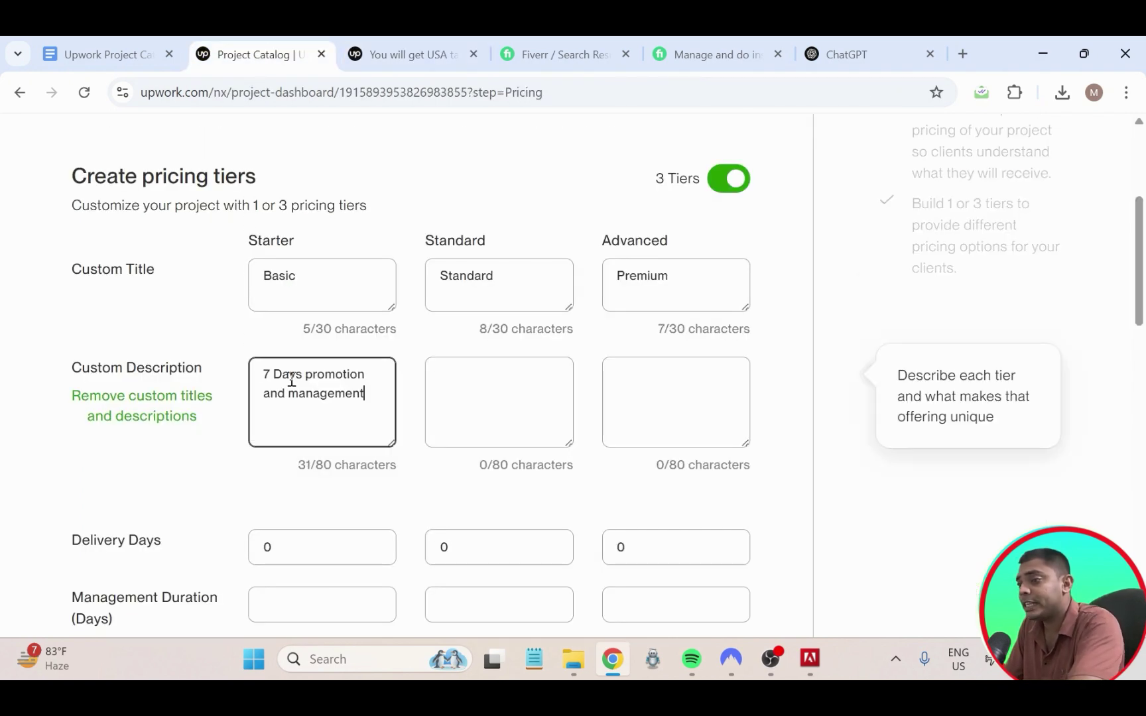
- Paste the copied "7 Days promotion and management" text into the Standard and Advanced custom descriptions
left_click(449, 390)
key("ctrl+v")
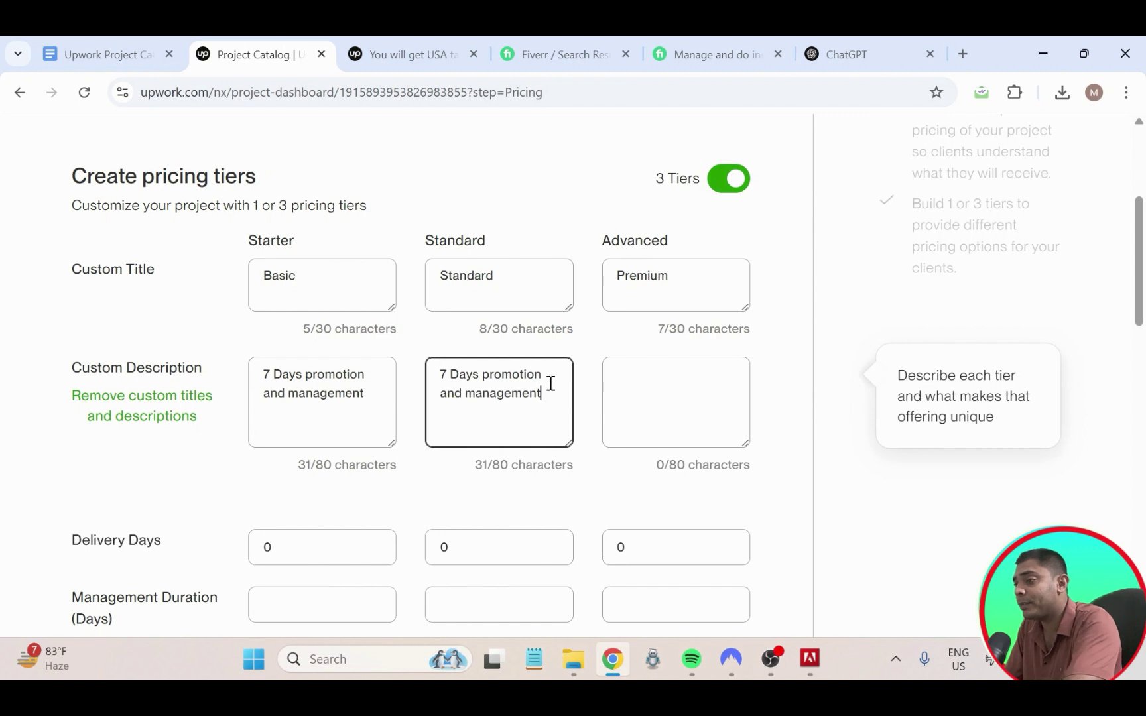
left_click(638, 383)
key("ctrl+v")
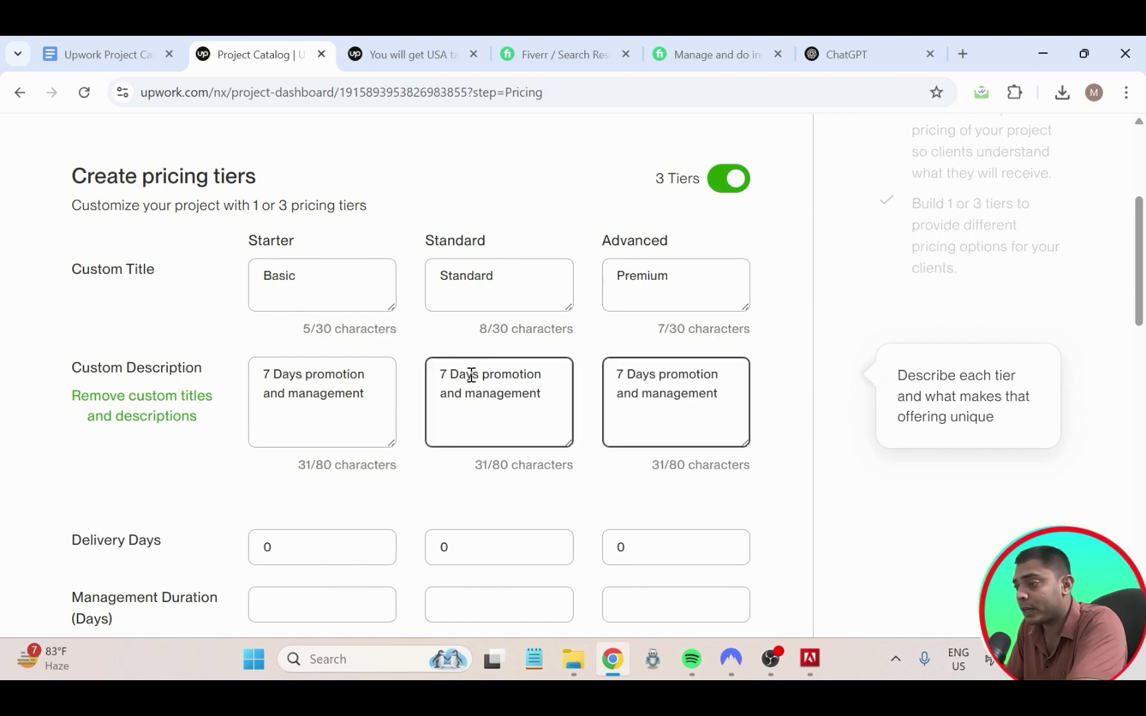
- Change the number of days to 14 in the Standard custom description and to 30 in the Advanced one
left_click(451, 372)
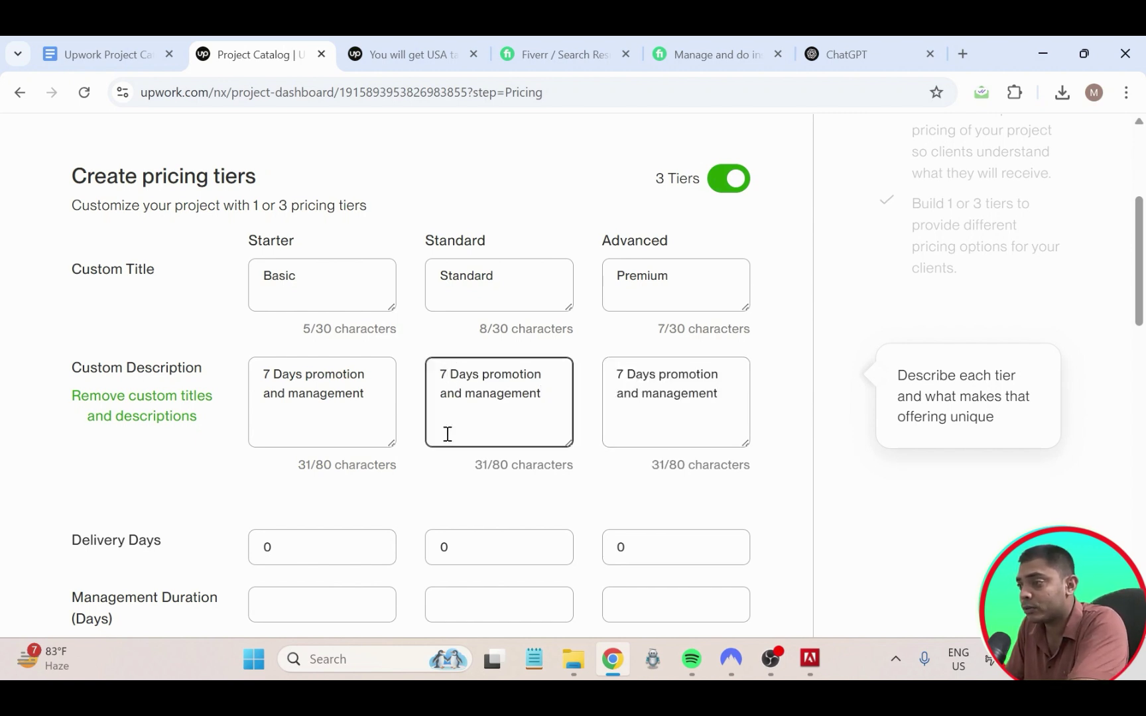
key("BackSpace")
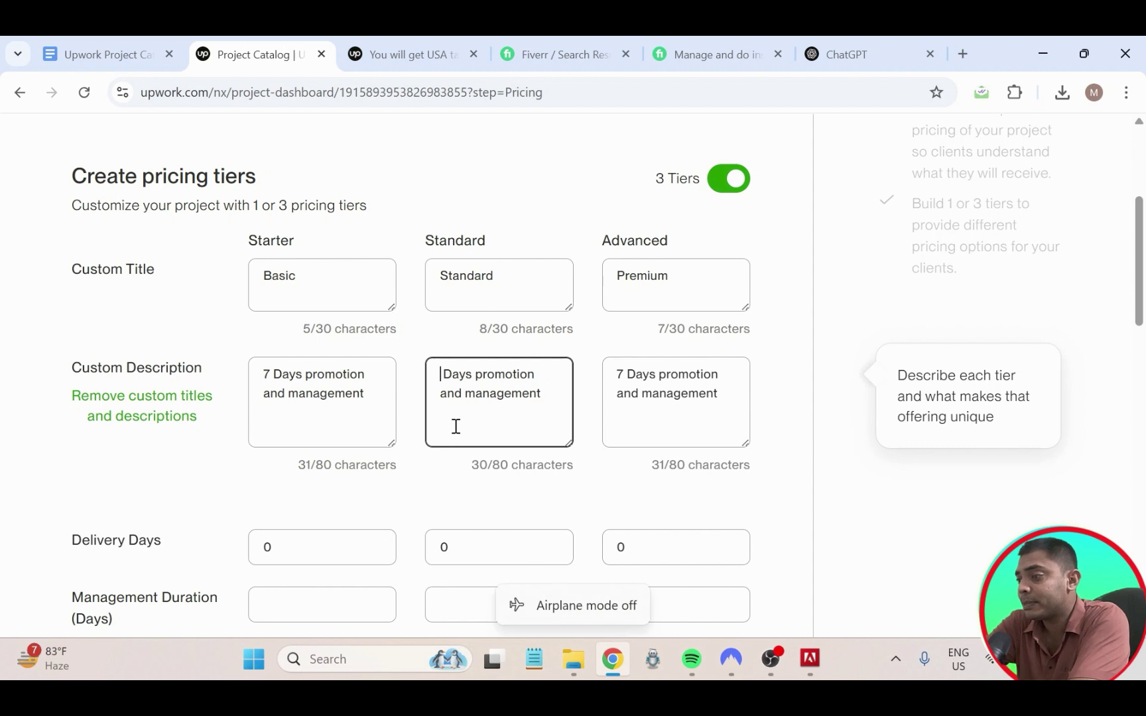
type("14")
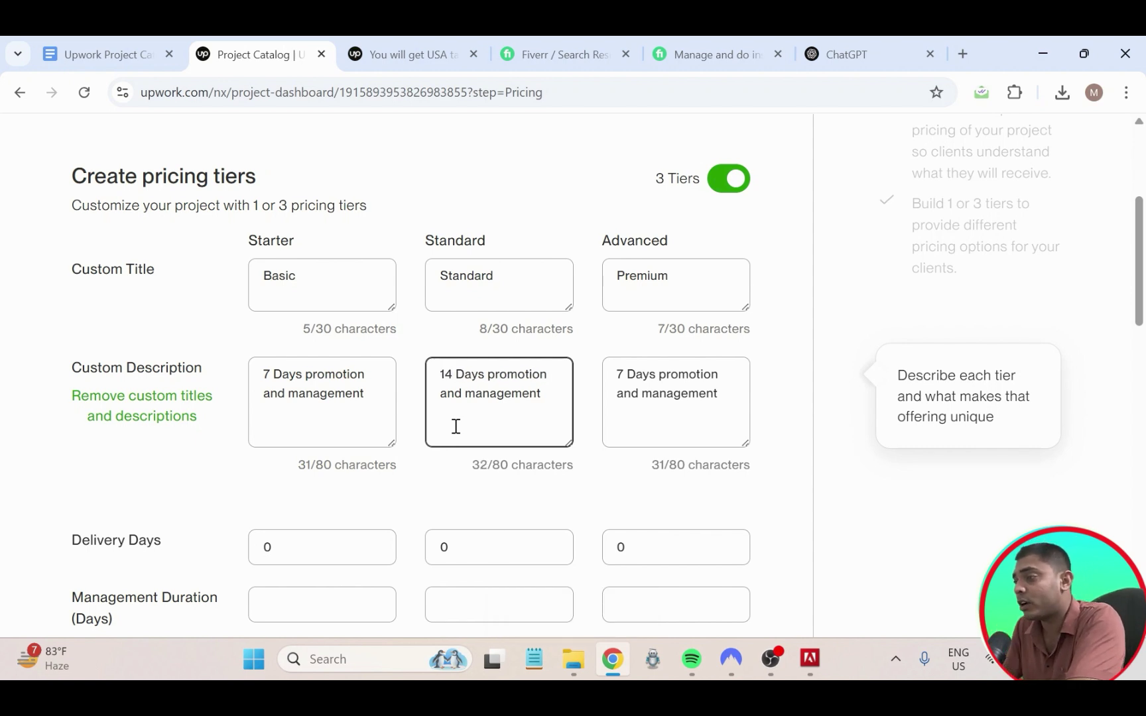
left_click(628, 383)
left_click(626, 374)
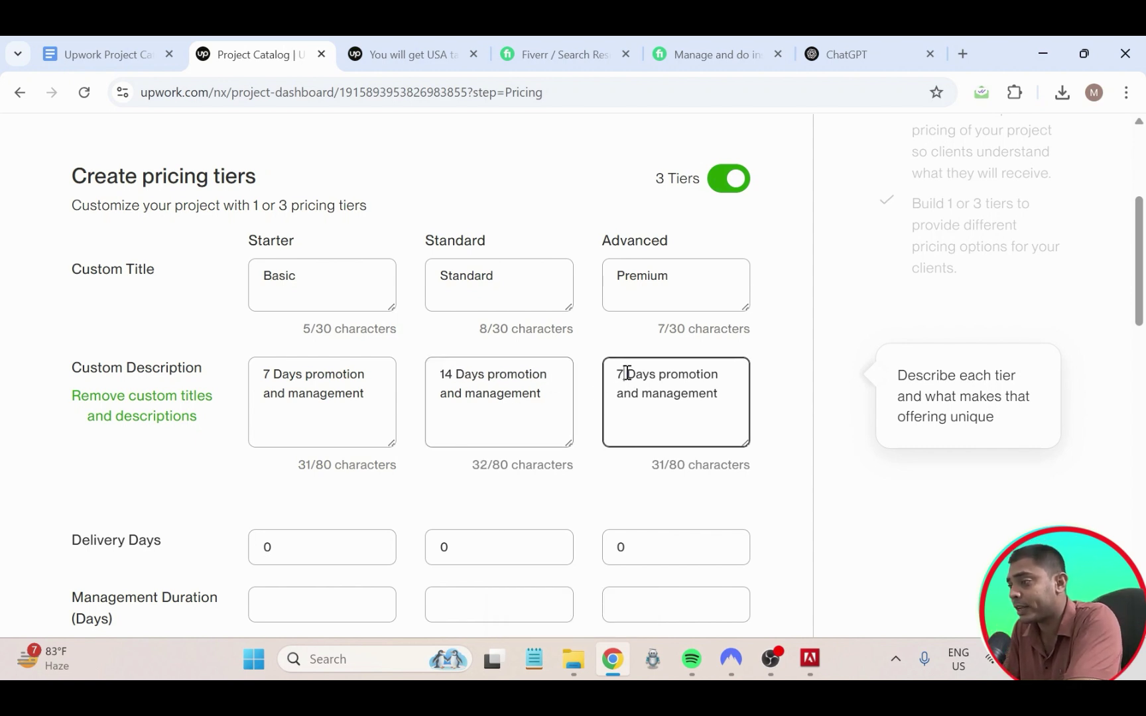
key("BackSpace")
type("30")
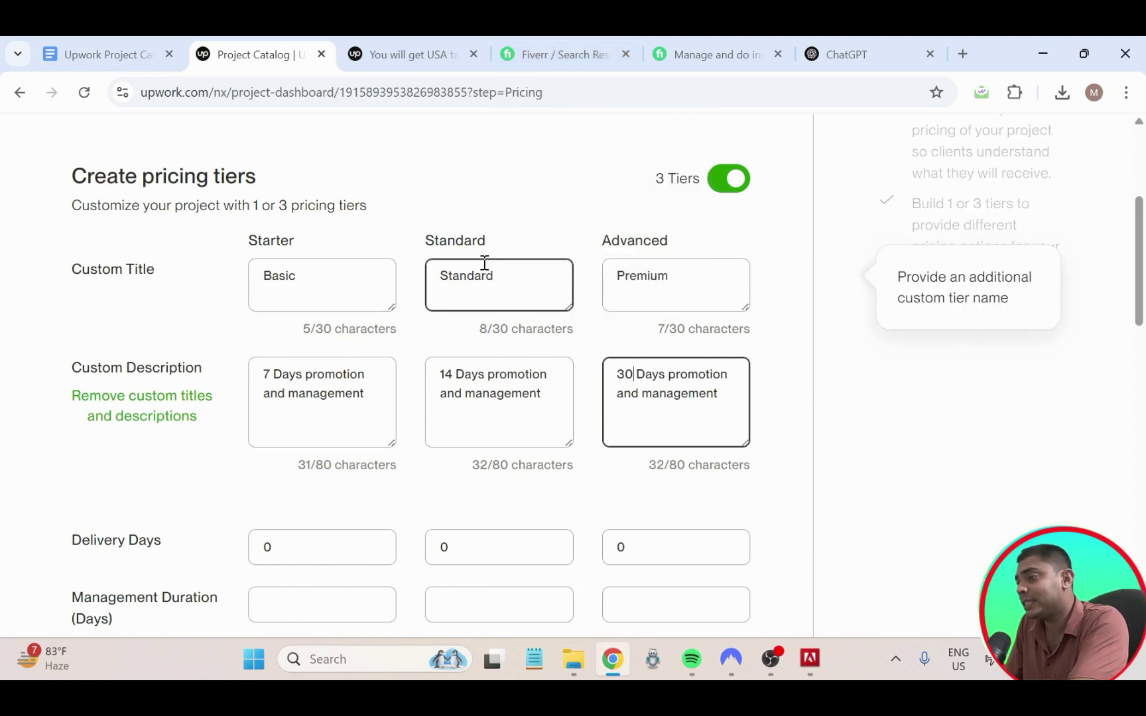
left_click(642, 281)
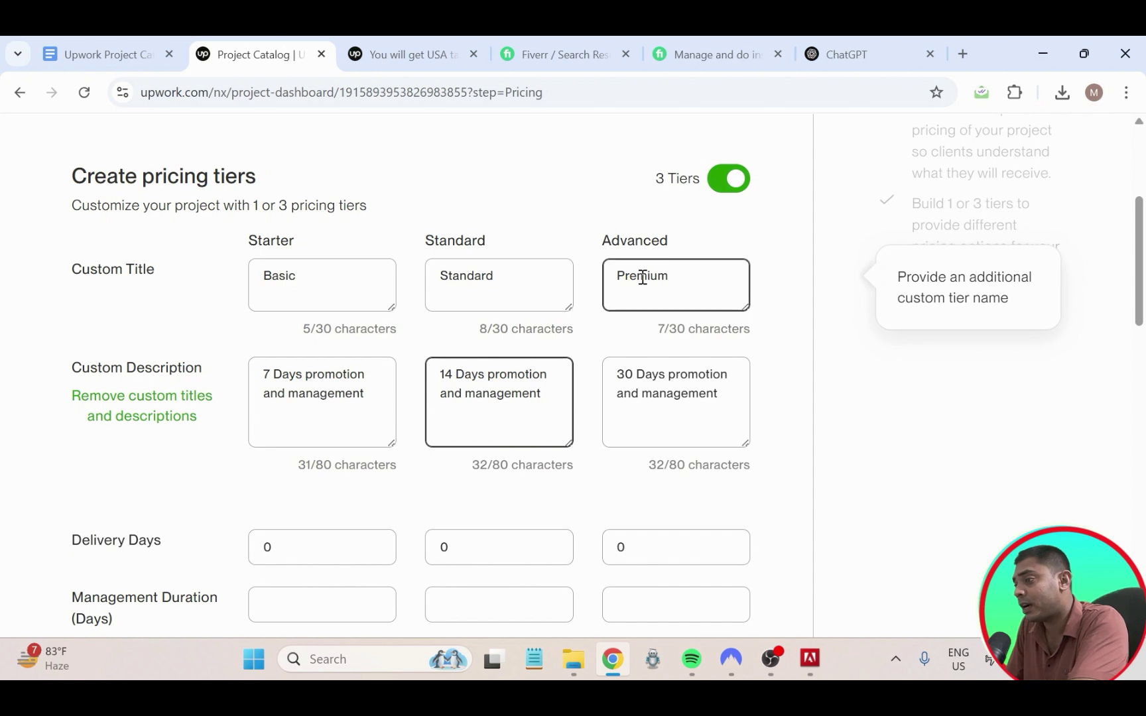
left_click(665, 373)
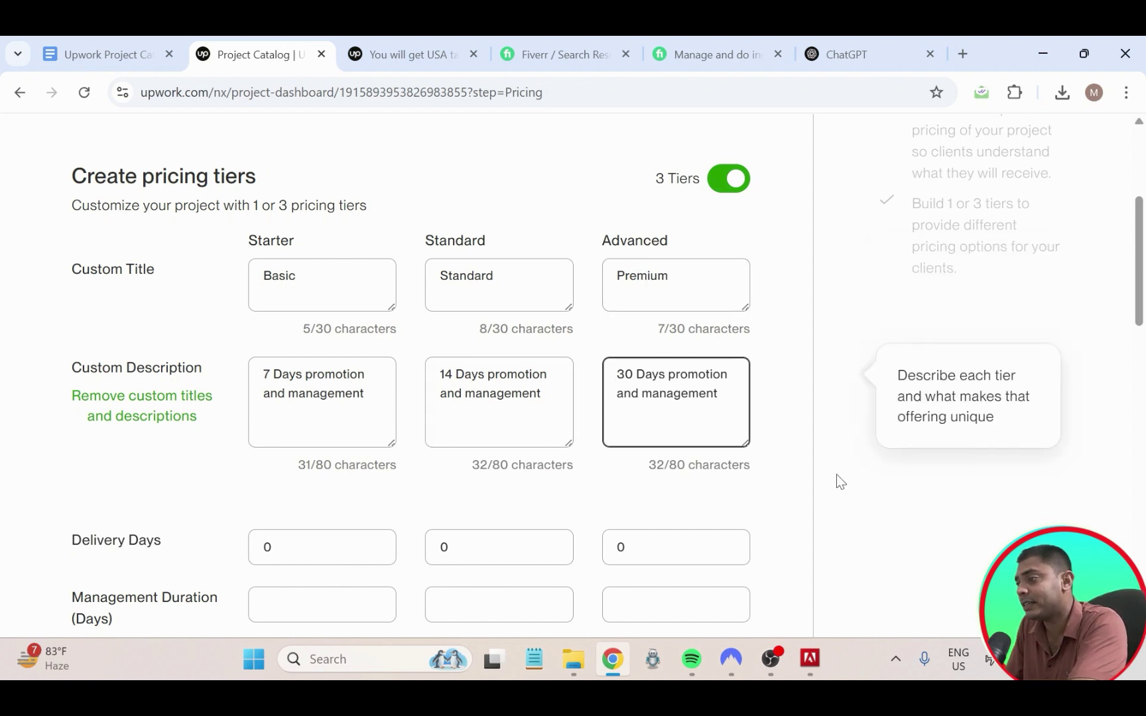
left_click(885, 475)
- Set the delivery days to 7 for Starter, 14 for Standard and 30 for Advanced
left_click(371, 540)
scroll(220, 447, "down", 3)
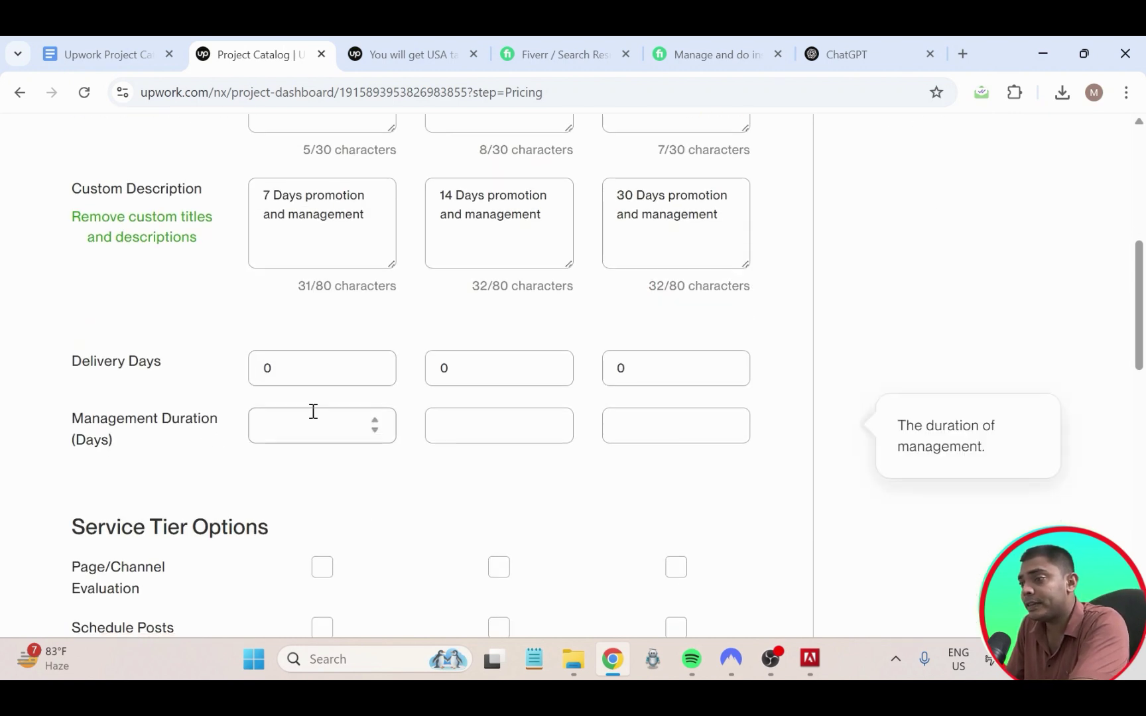
left_click(317, 379)
double_click(325, 373)
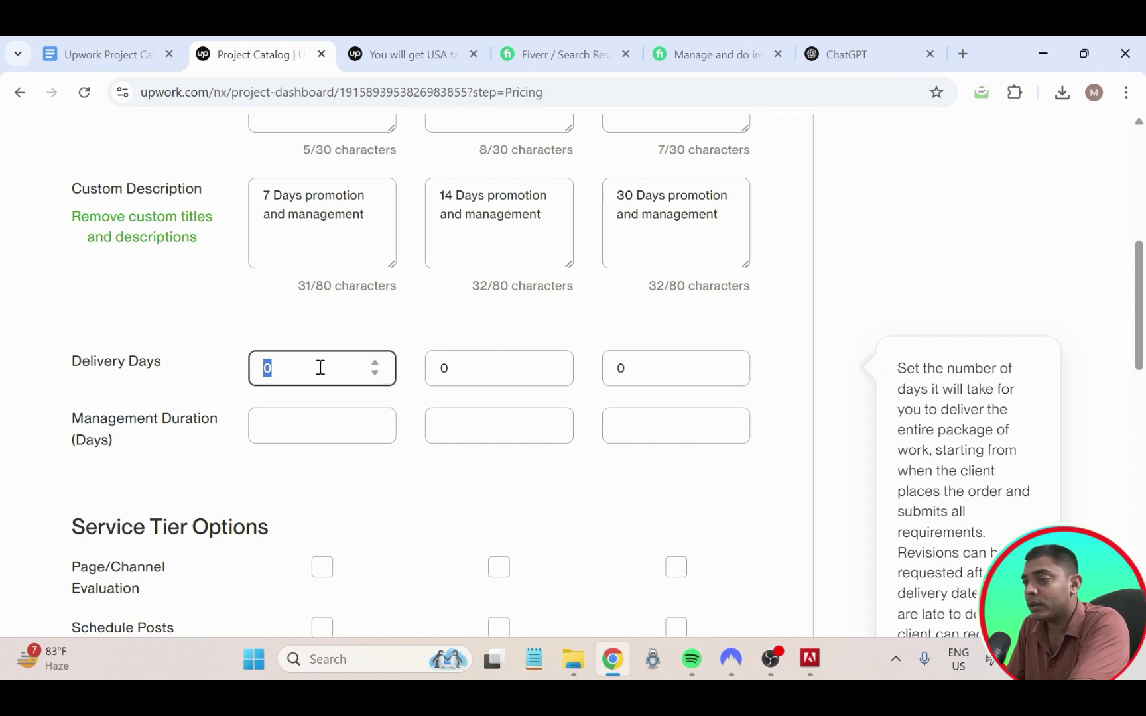
type("7")
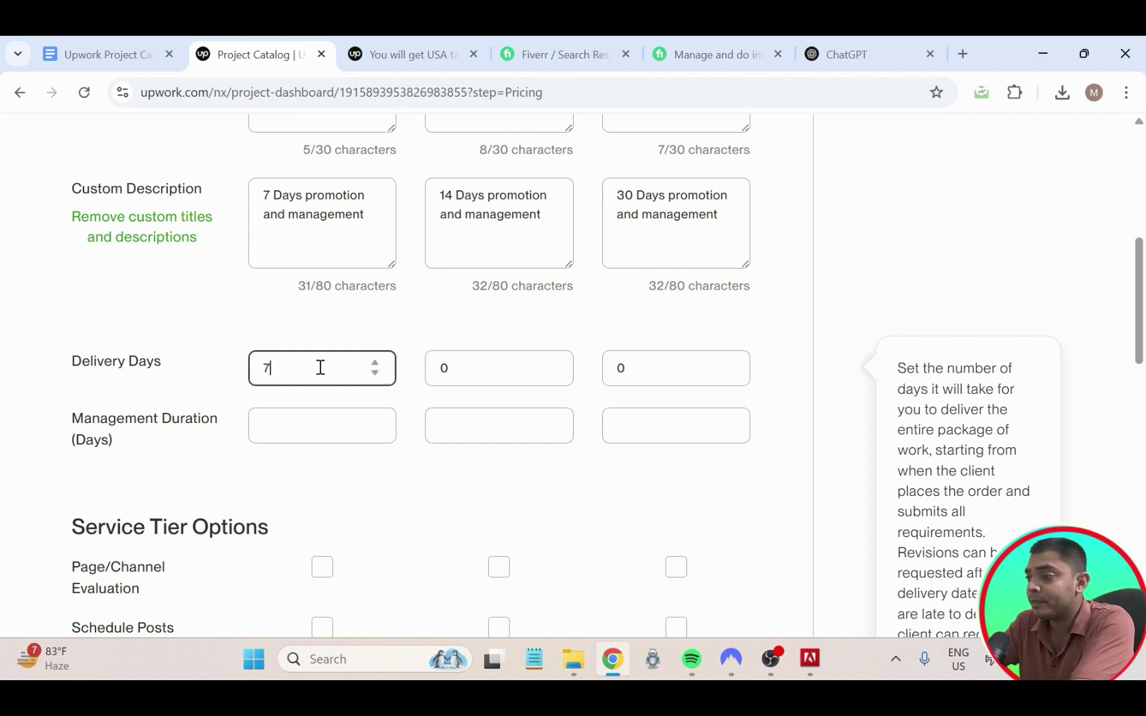
left_click(472, 371)
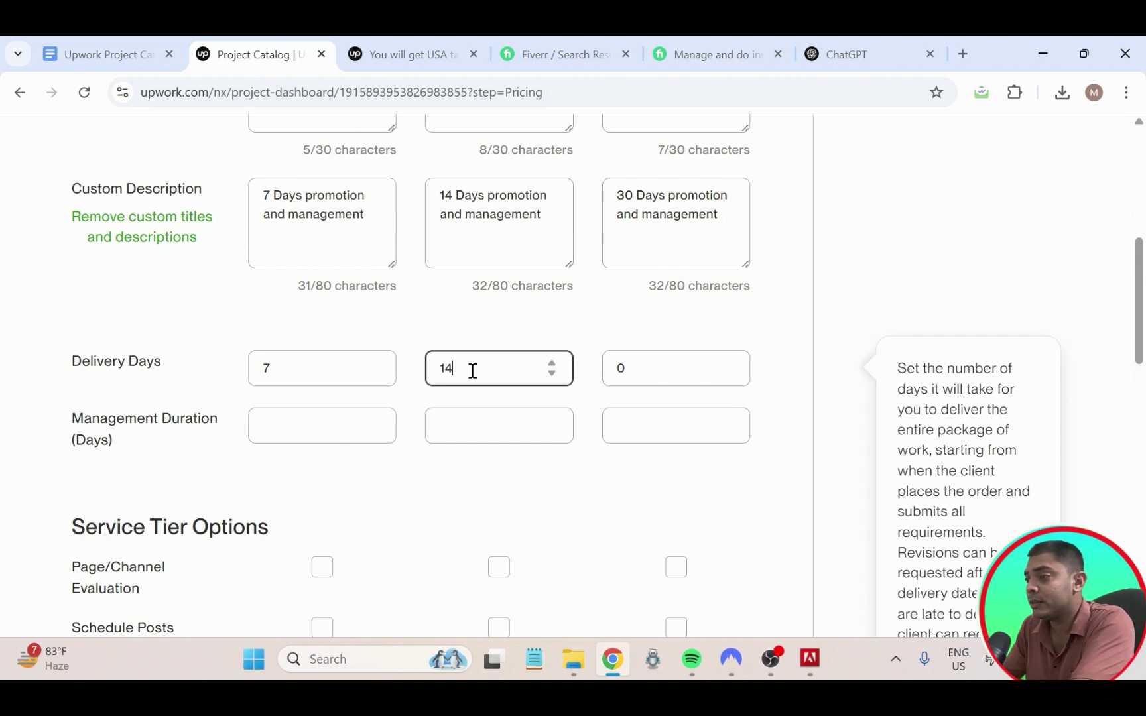
type("14")
left_click(620, 368)
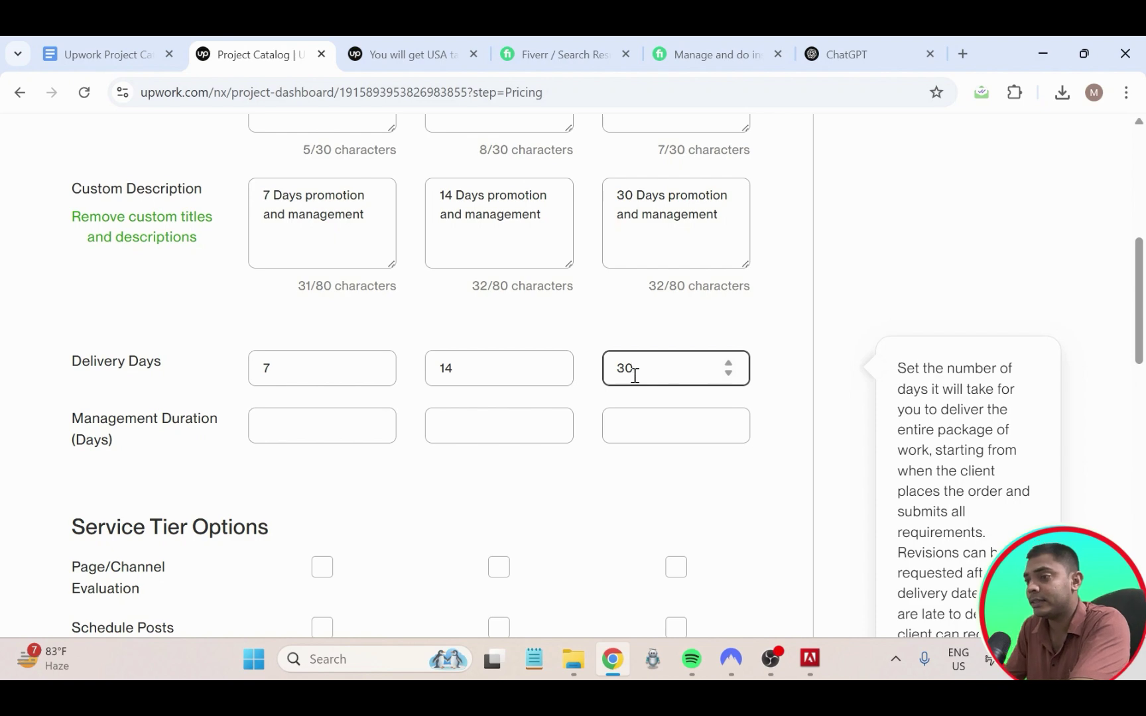
left_click(158, 310)
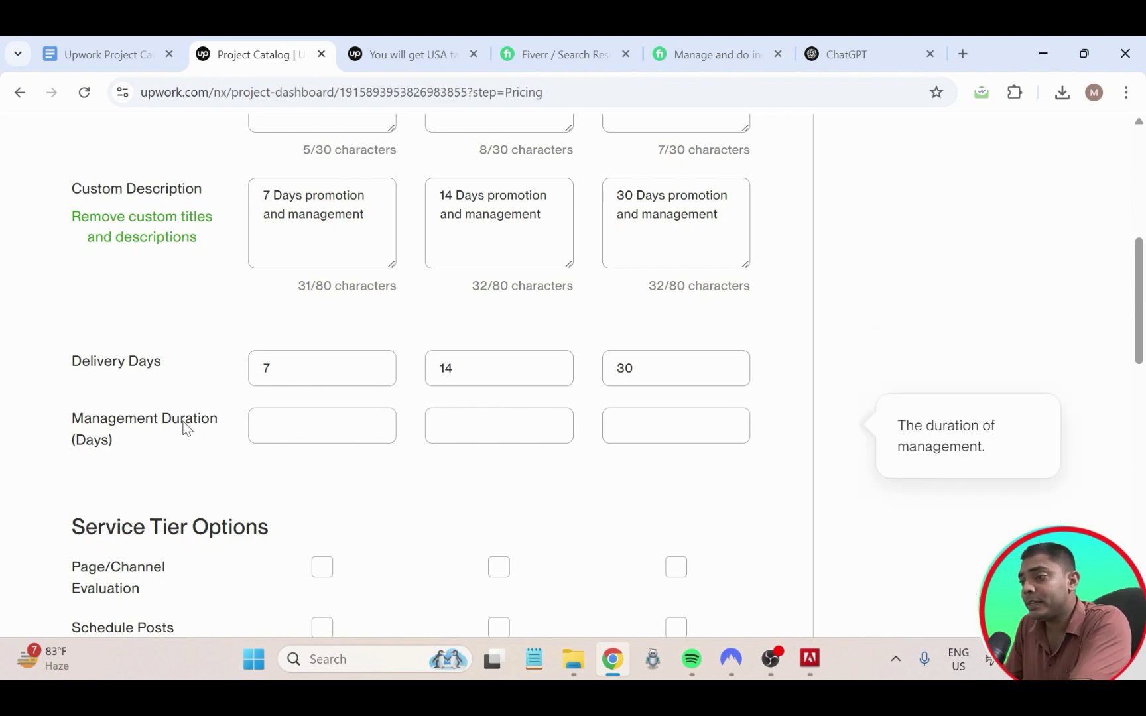
- Review the pricing form from the tier titles and descriptions down to the management duration, service tier options and project price fields
scroll(179, 448, "up", 3)
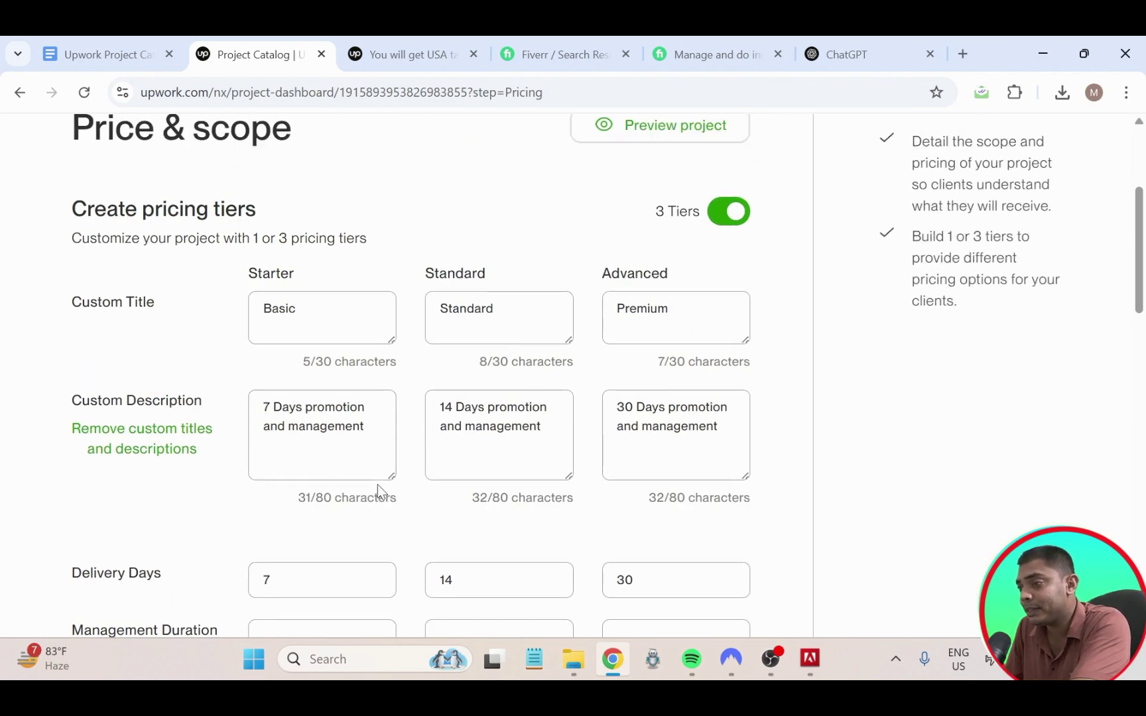
scroll(377, 484, "up", 2)
scroll(356, 483, "down", 3)
scroll(302, 415, "down", 2)
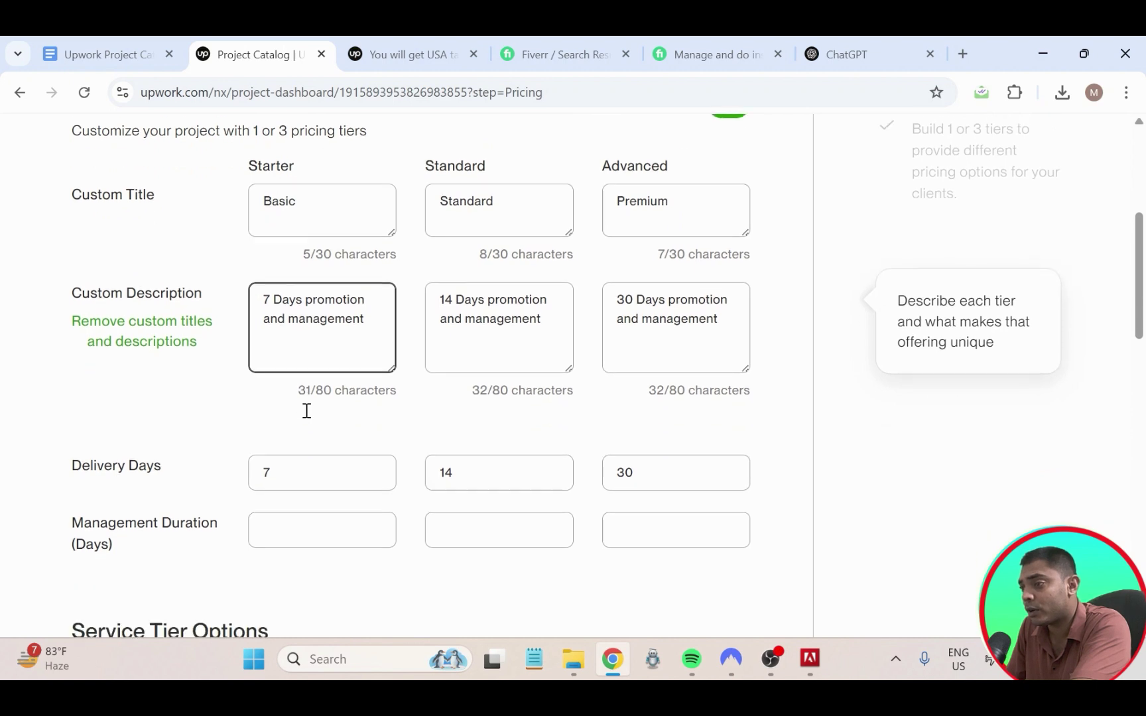
scroll(307, 417, "down", 3)
left_click(134, 336)
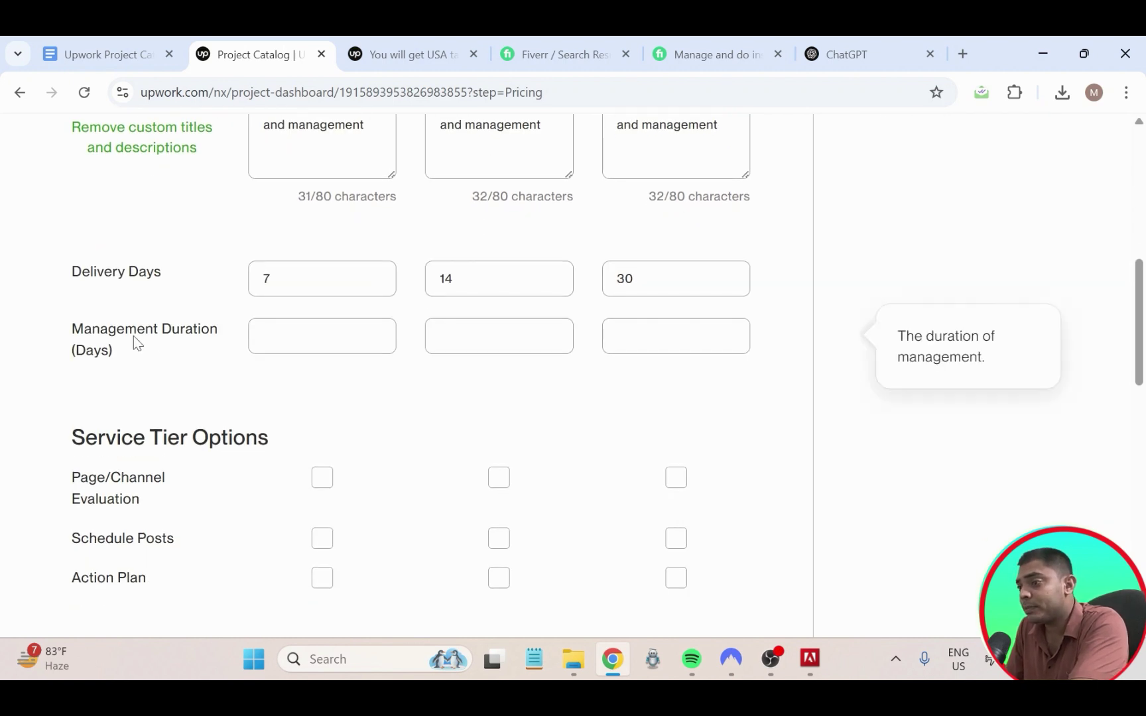
left_click(260, 338)
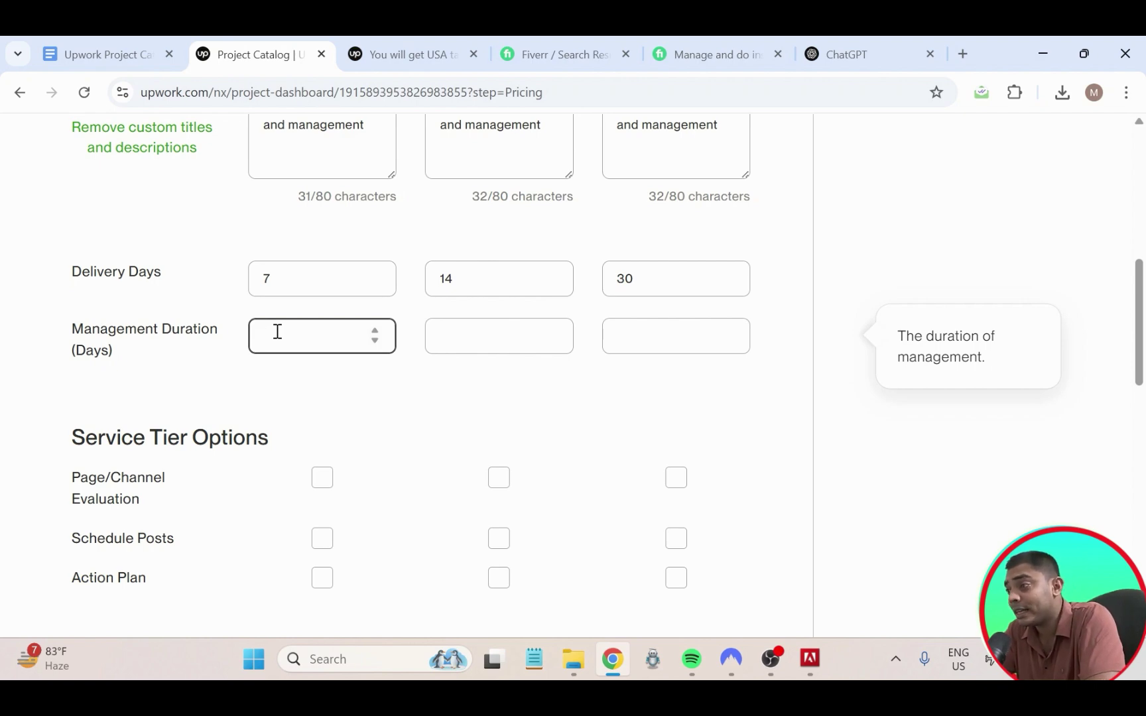
scroll(202, 355, "up", 3)
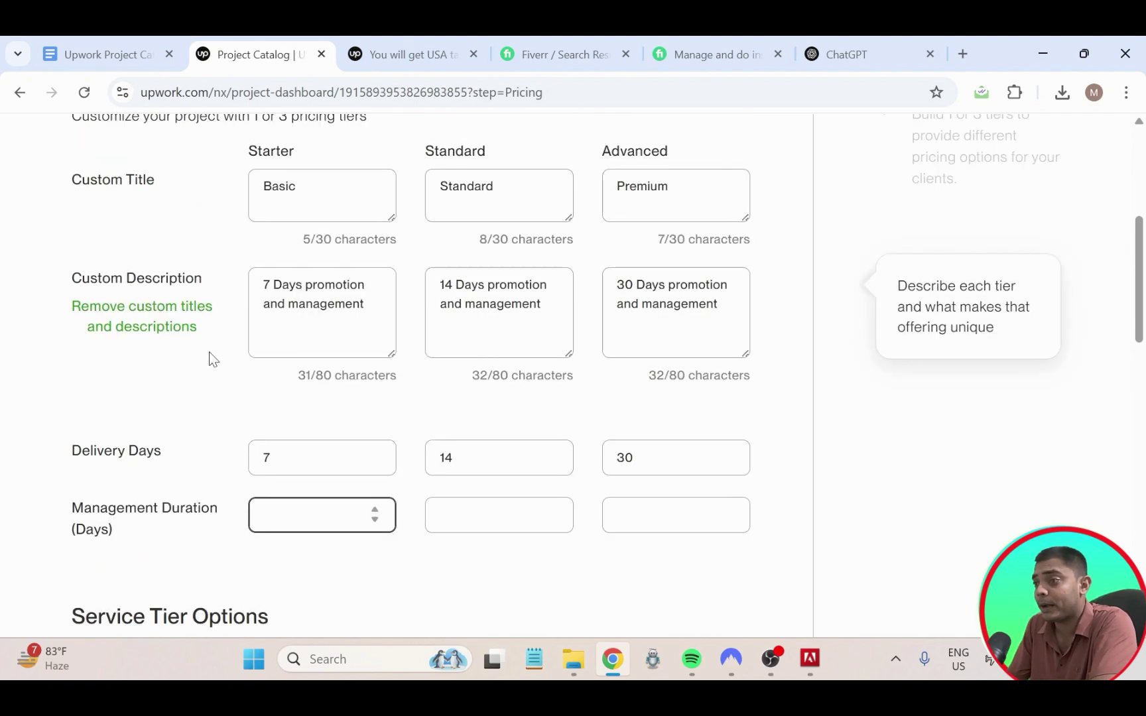
scroll(206, 340, "down", 3)
scroll(205, 340, "up", 8)
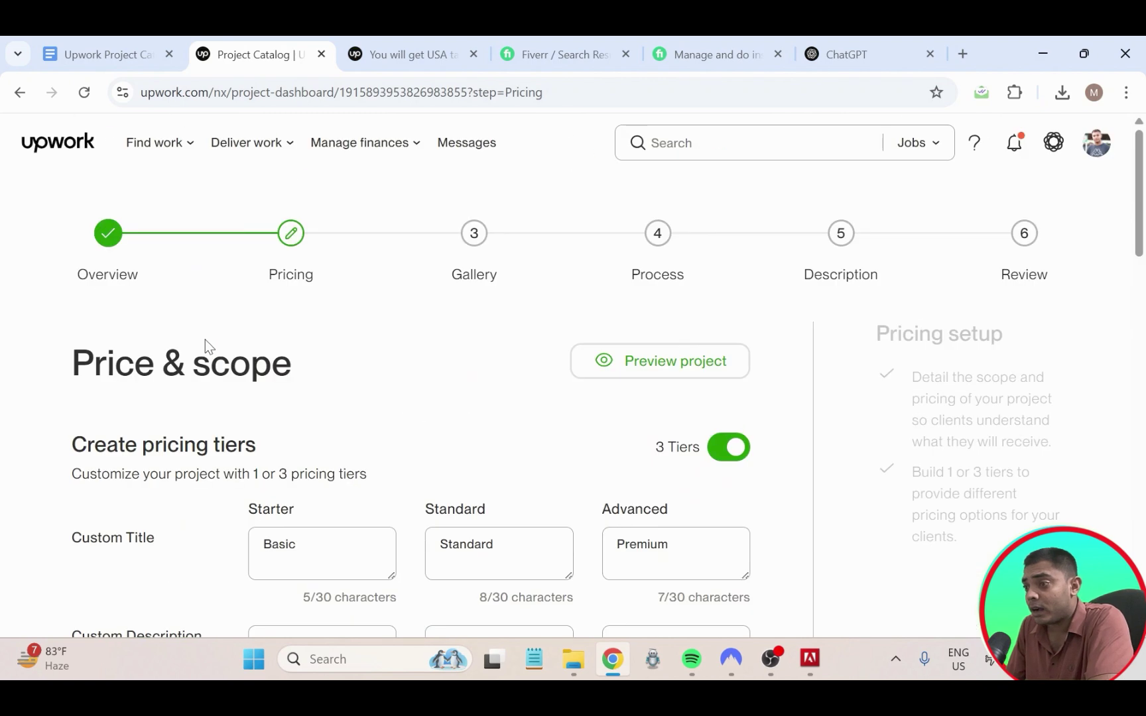
scroll(204, 339, "down", 4)
scroll(208, 417, "down", 3)
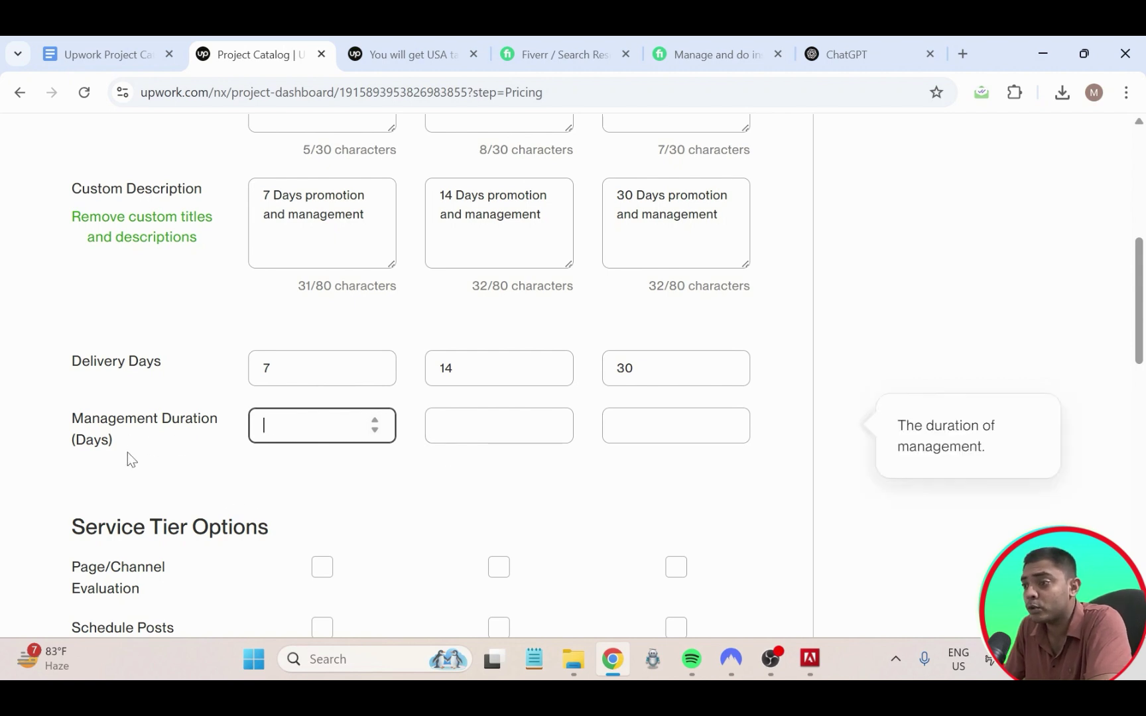
left_click(307, 359)
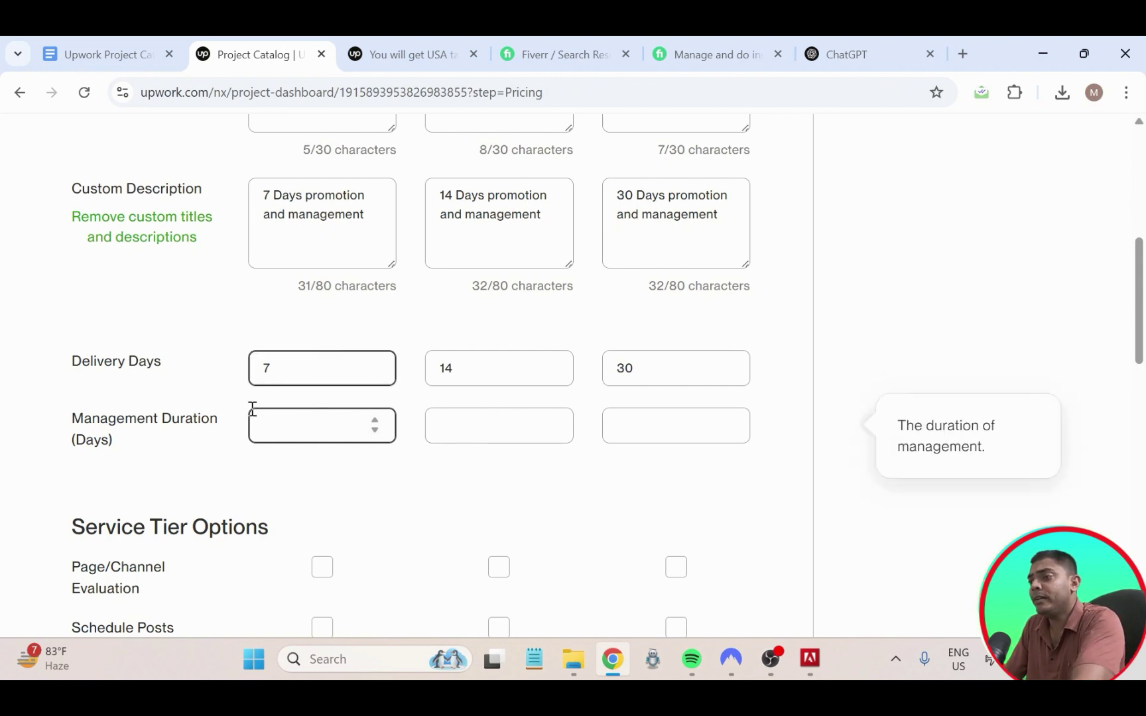
scroll(25, 543, "down", 1)
scroll(114, 415, "down", 4)
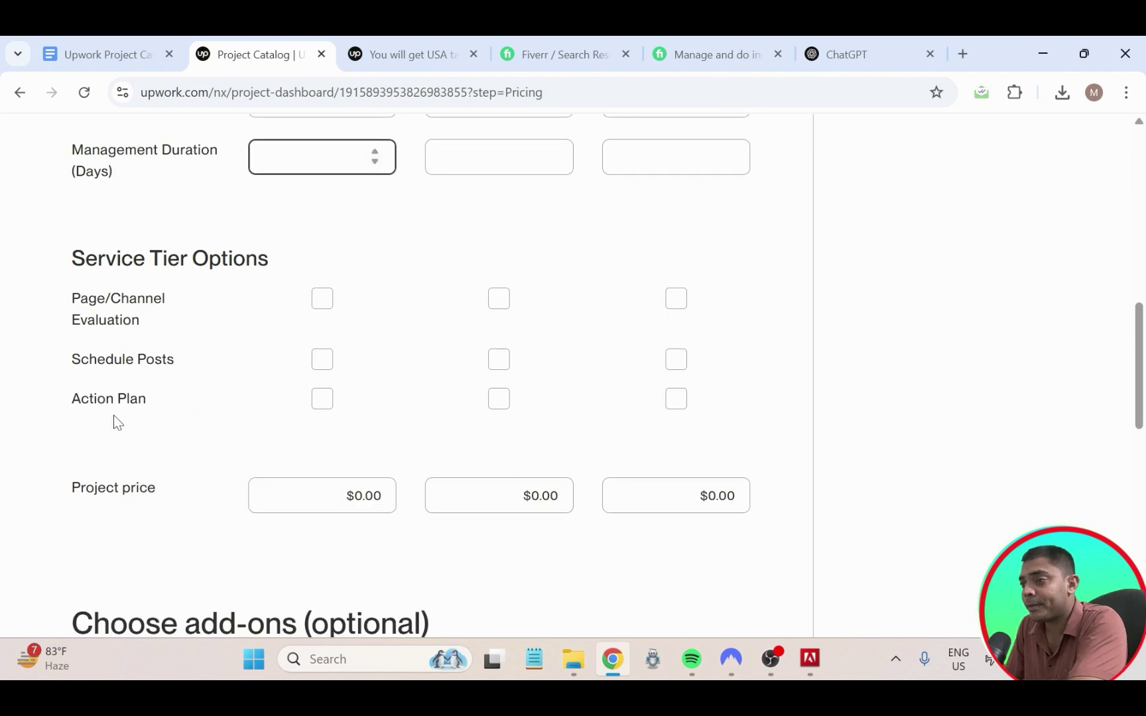
- Enable Page/Channel Evaluation, Action Plan and Schedule Posts for the Starter, Standard and Advanced tiers
scroll(114, 414, "up", 3)
scroll(157, 472, "down", 3)
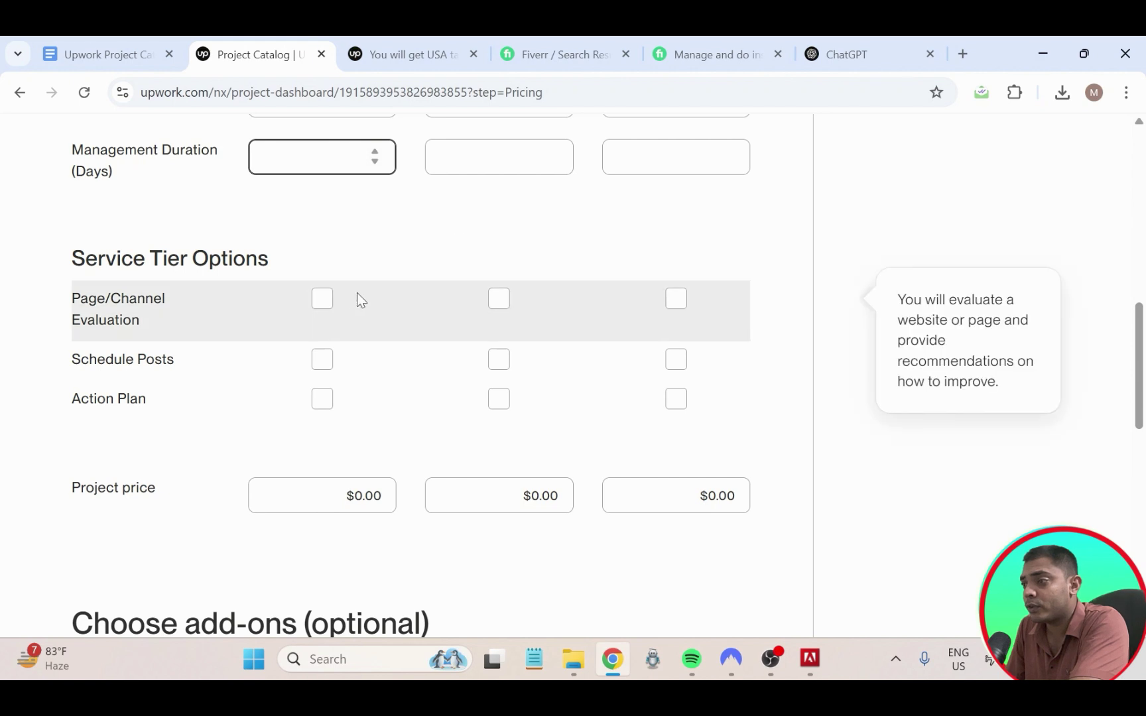
left_click(329, 309)
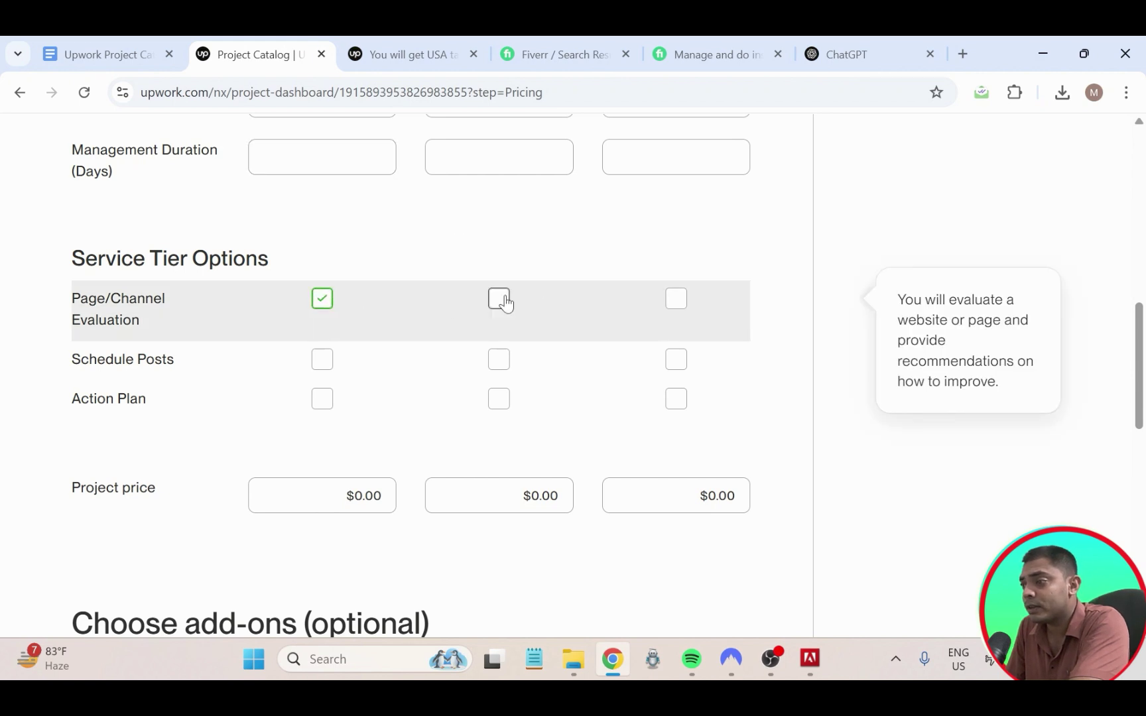
left_click(504, 303)
left_click(678, 299)
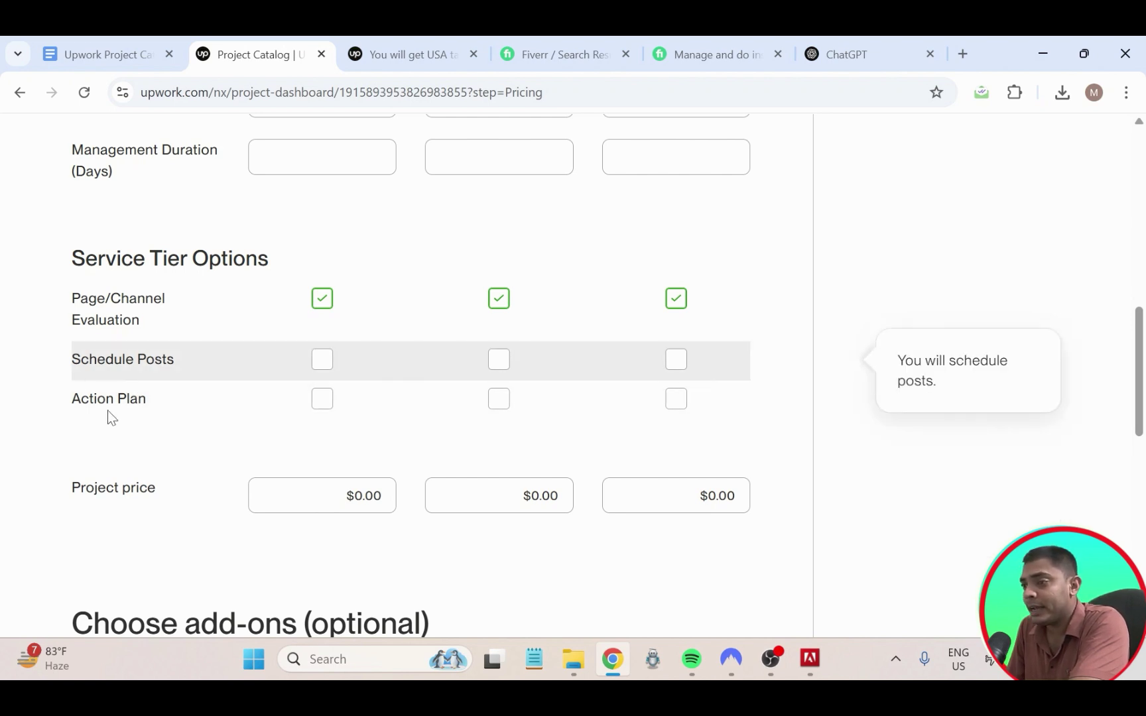
left_click(321, 401)
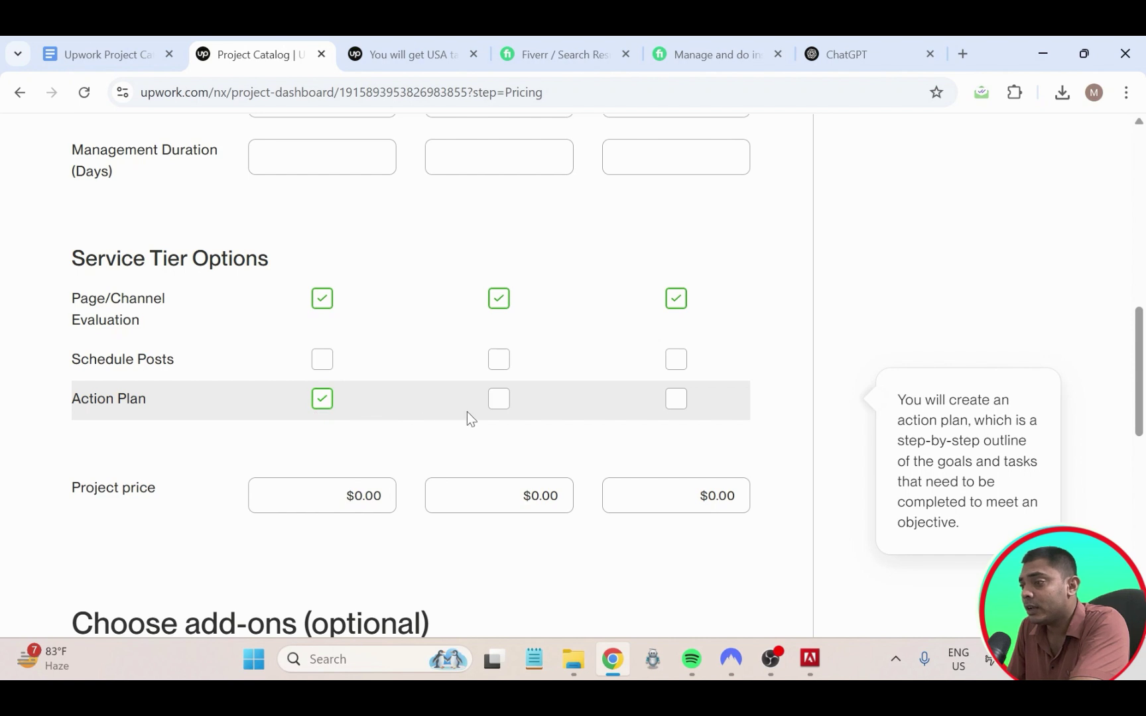
left_click(499, 401)
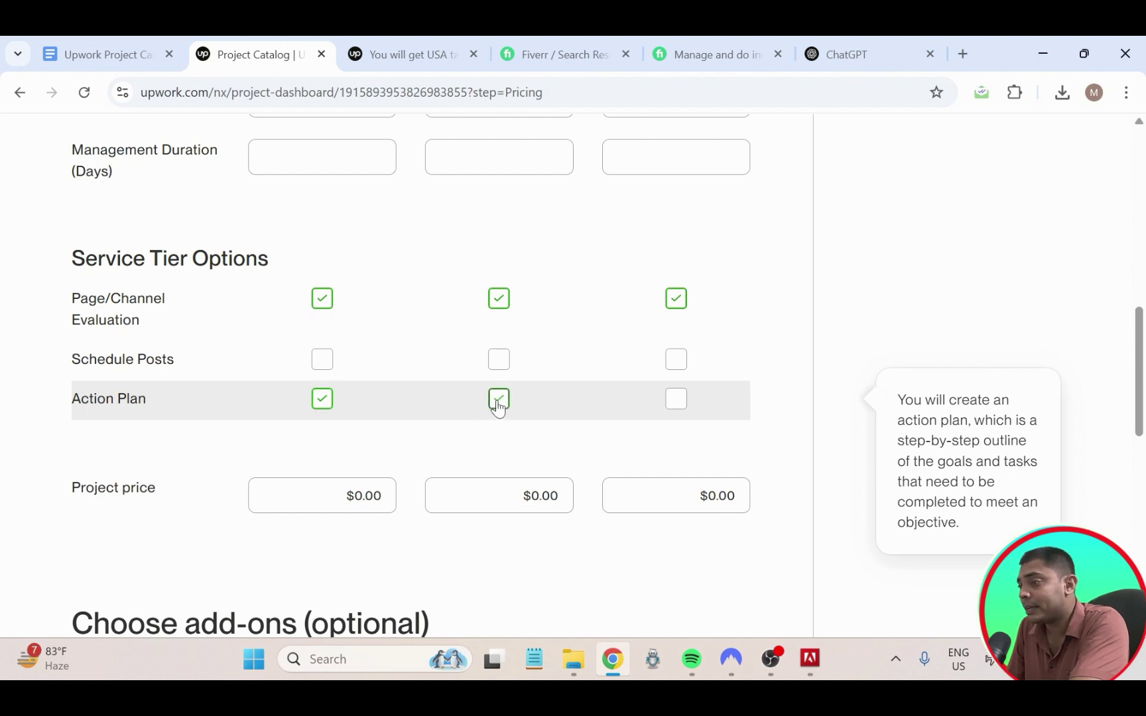
left_click(676, 399)
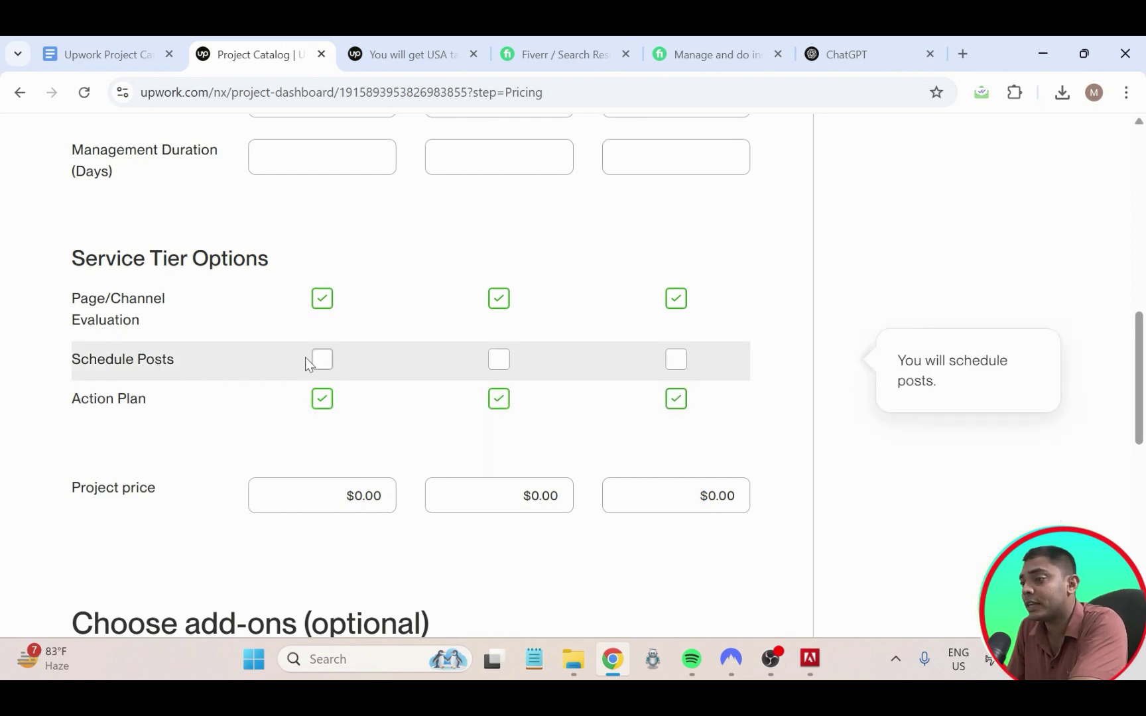
left_click(322, 360)
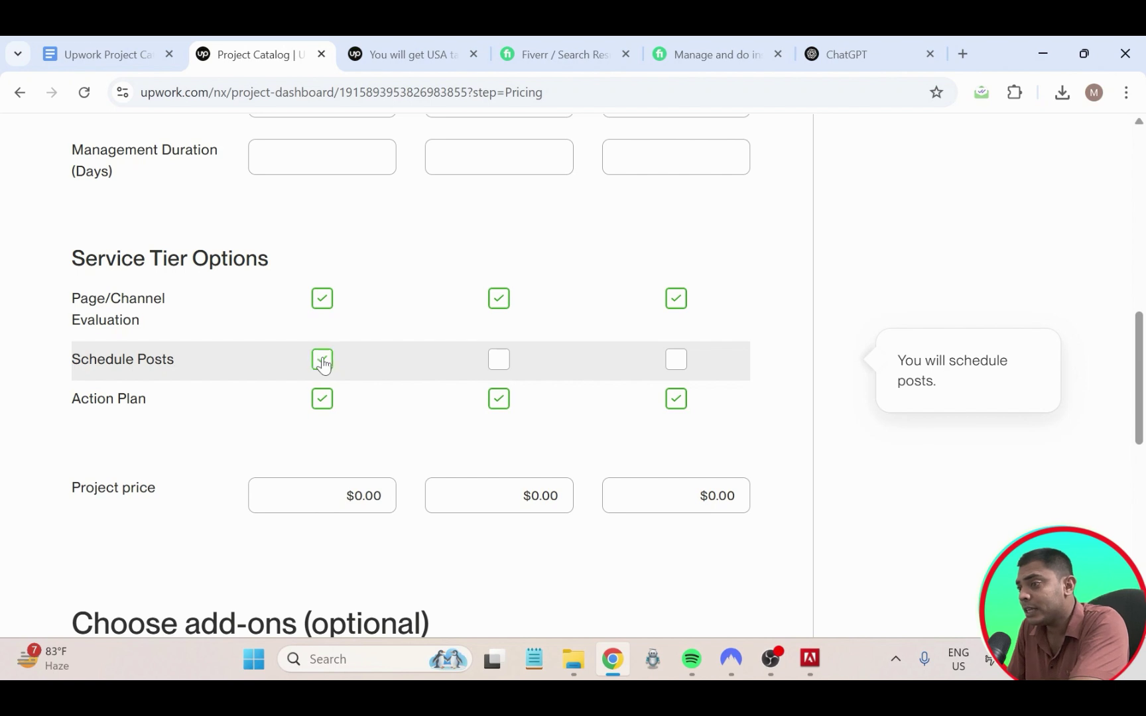
left_click(498, 360)
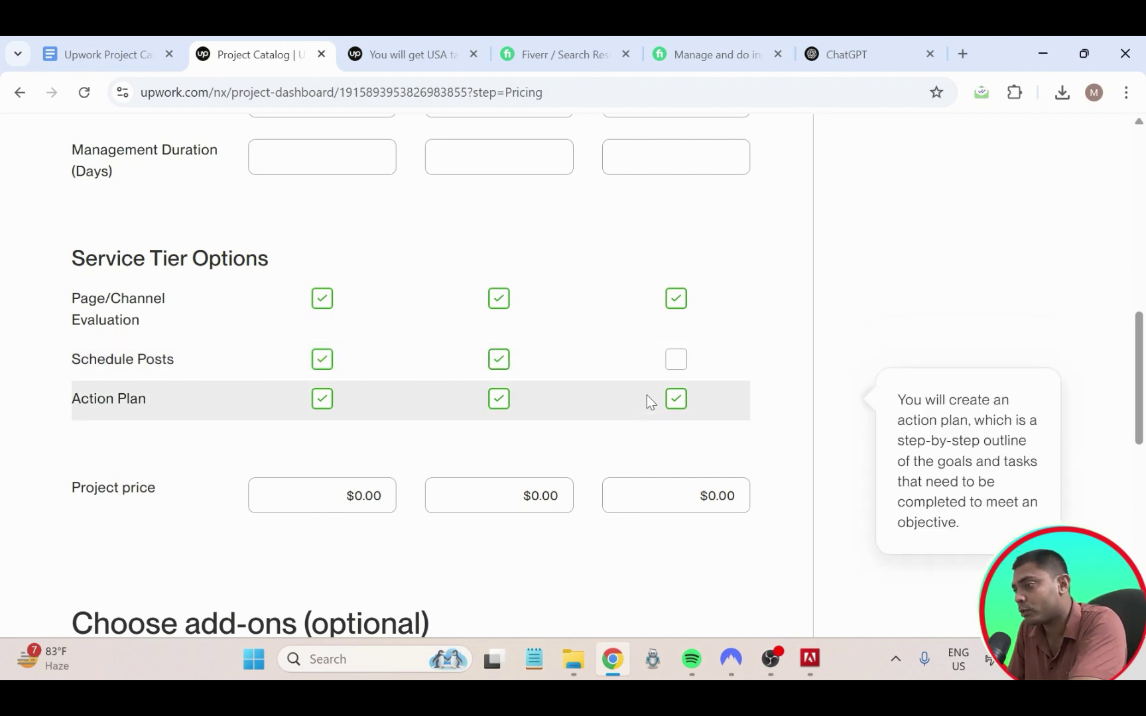
left_click(676, 360)
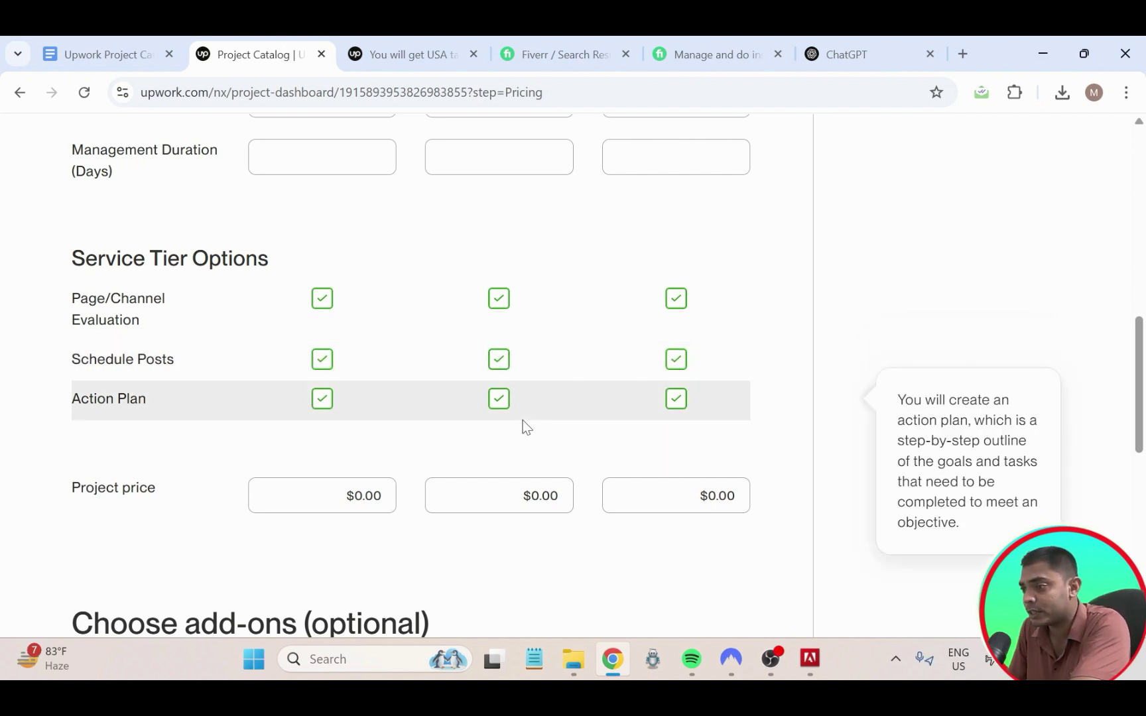
scroll(524, 425, "down", 3)
scroll(327, 377, "up", 3)
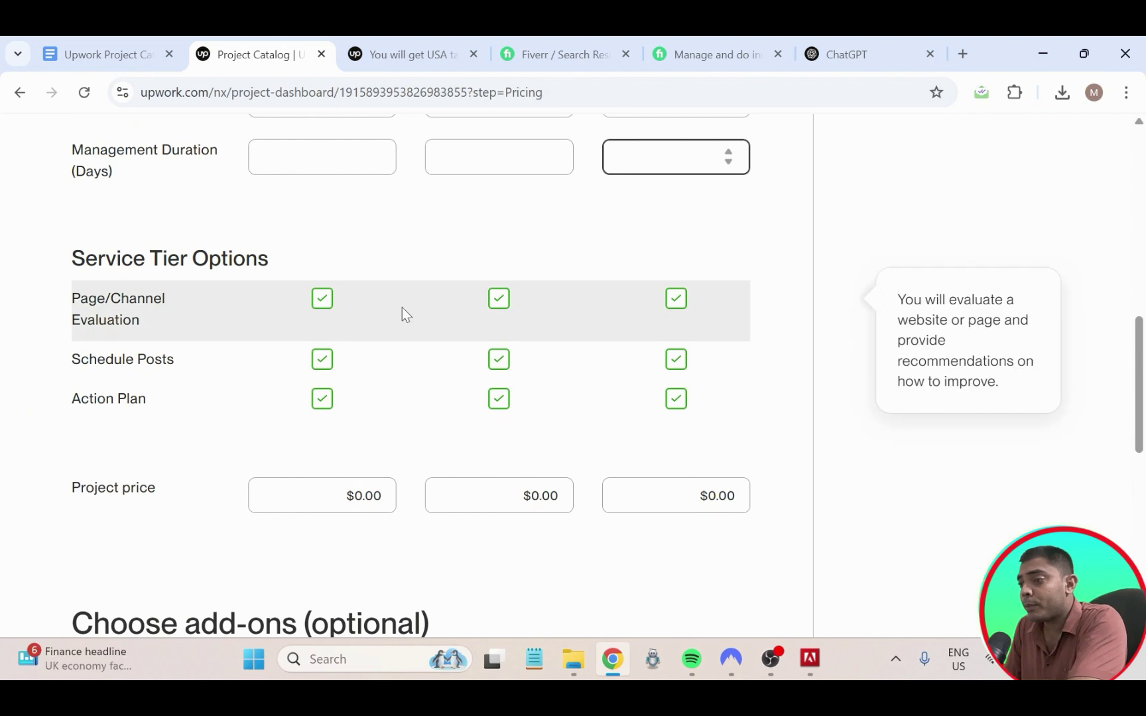
scroll(402, 307, "down", 1)
left_click(317, 391)
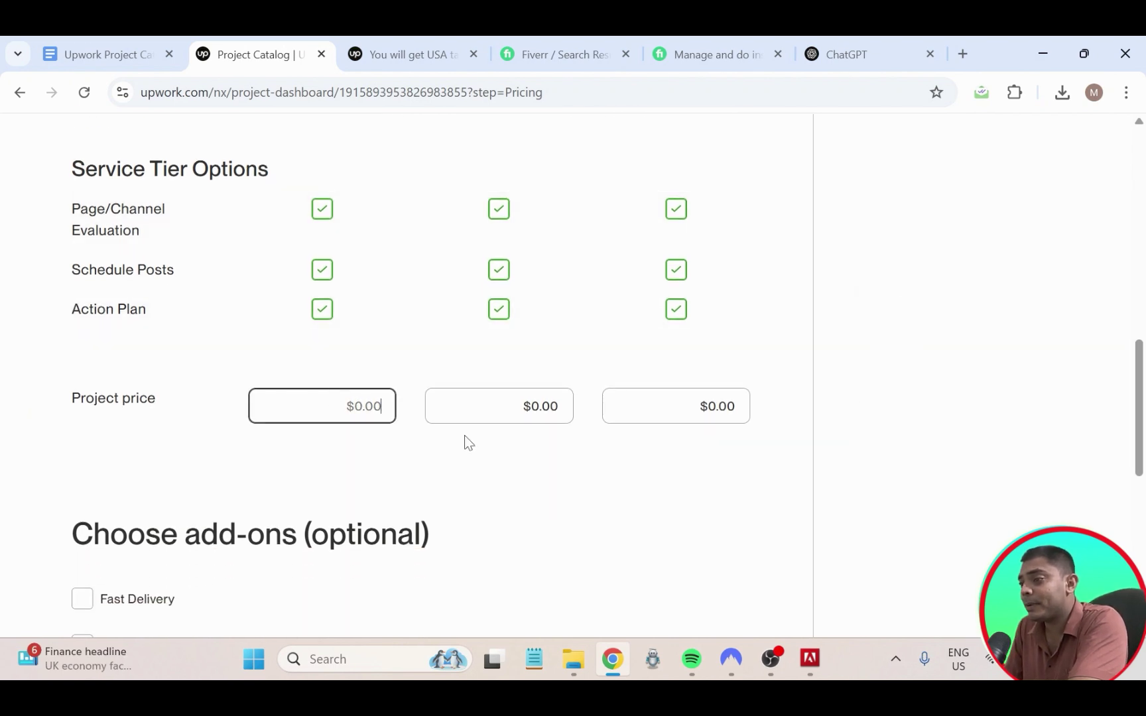
left_click(376, 413)
left_click(557, 408)
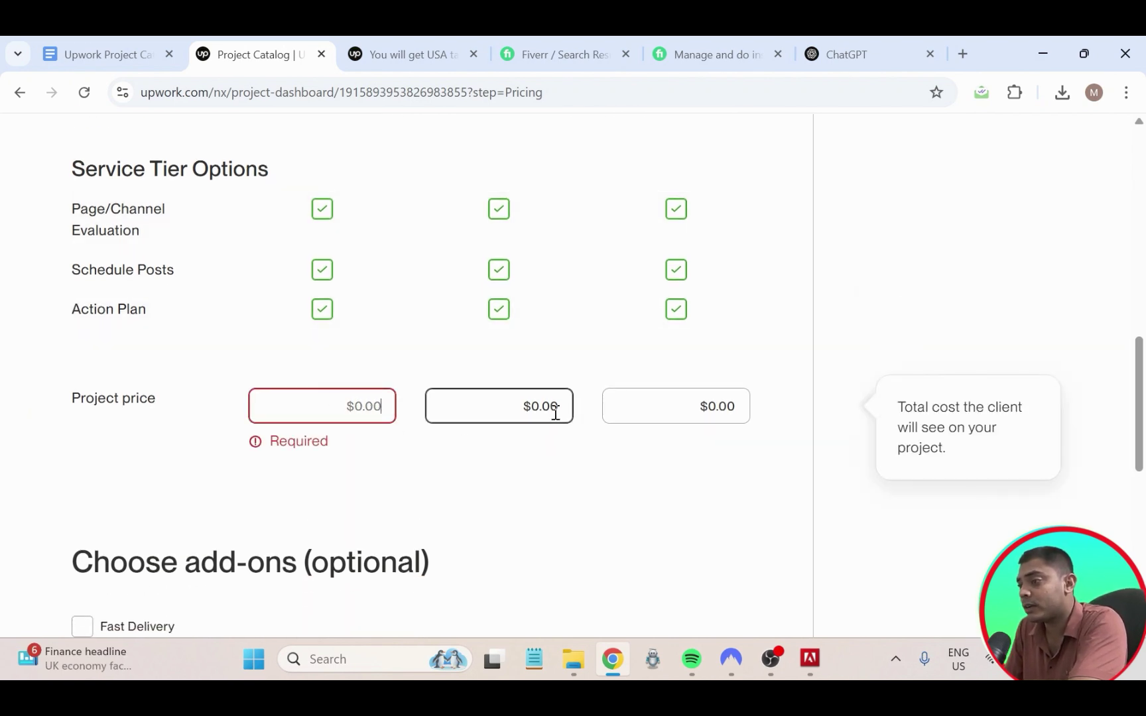
left_click(724, 408)
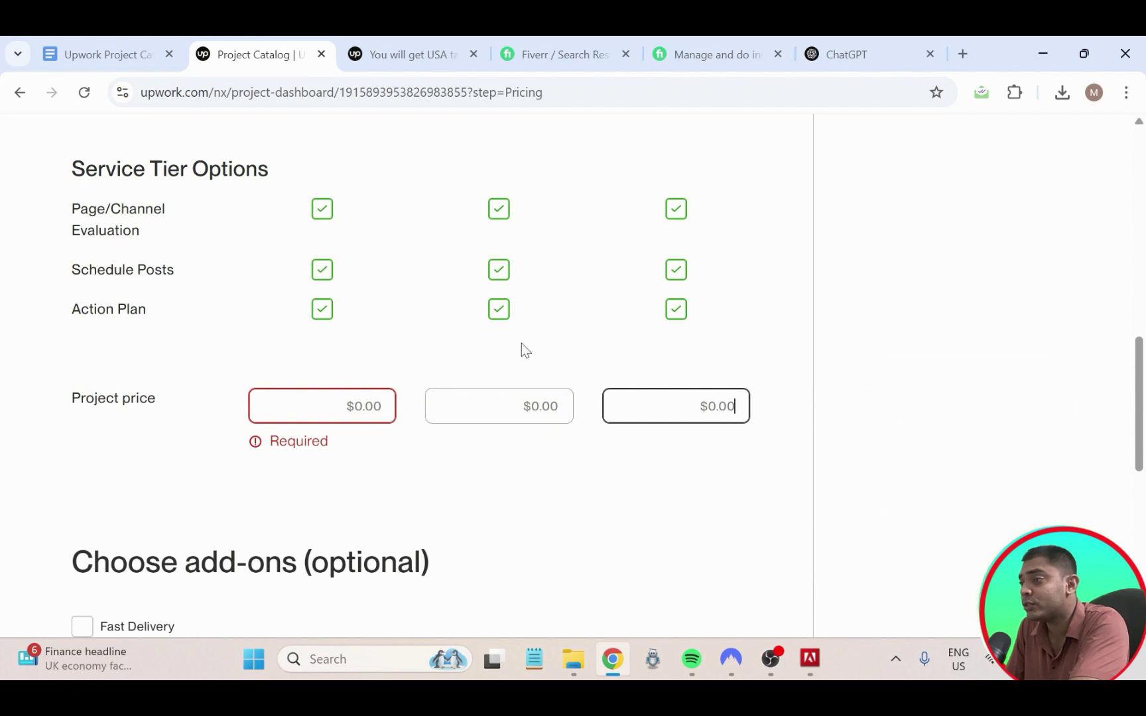
- Check the prices and scope of the Starter, Standard and Advanced tiers on the competing Instagram promotion listing
left_click(390, 51)
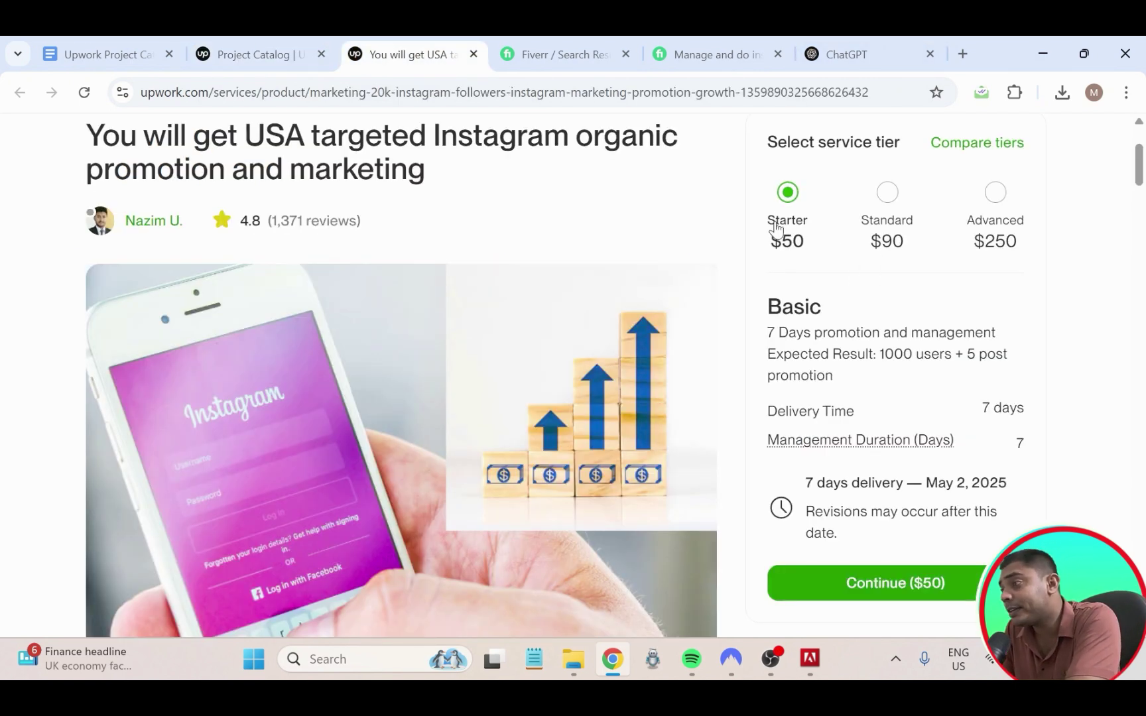
left_click(580, 59)
left_click(418, 56)
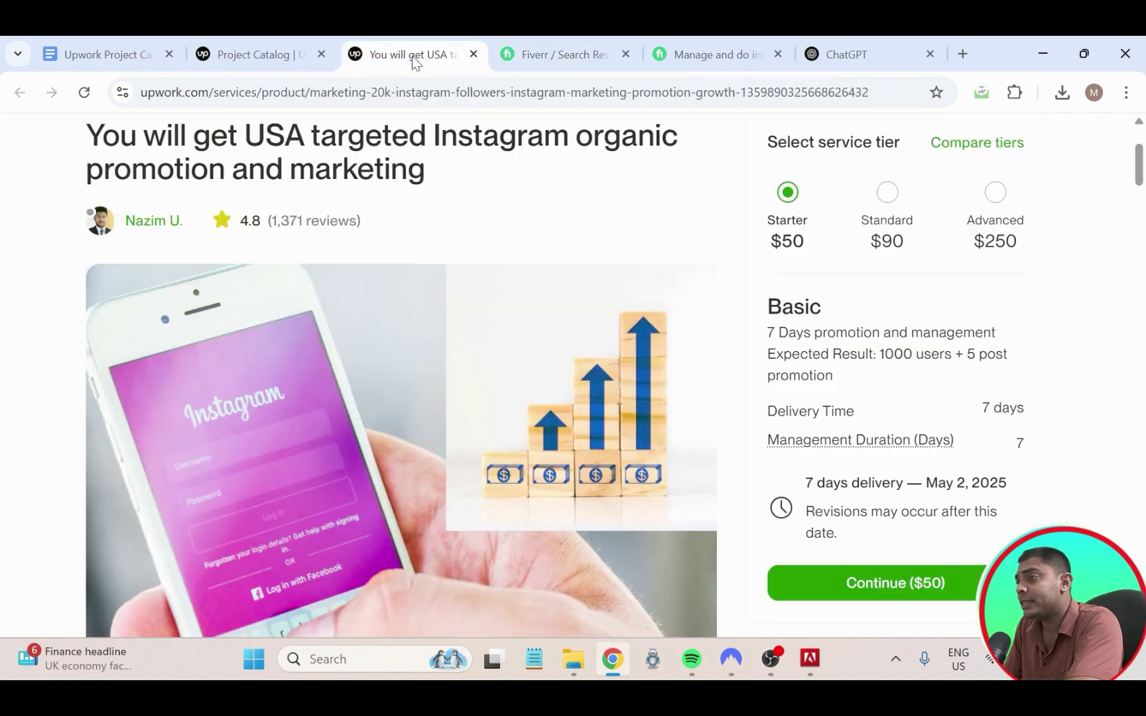
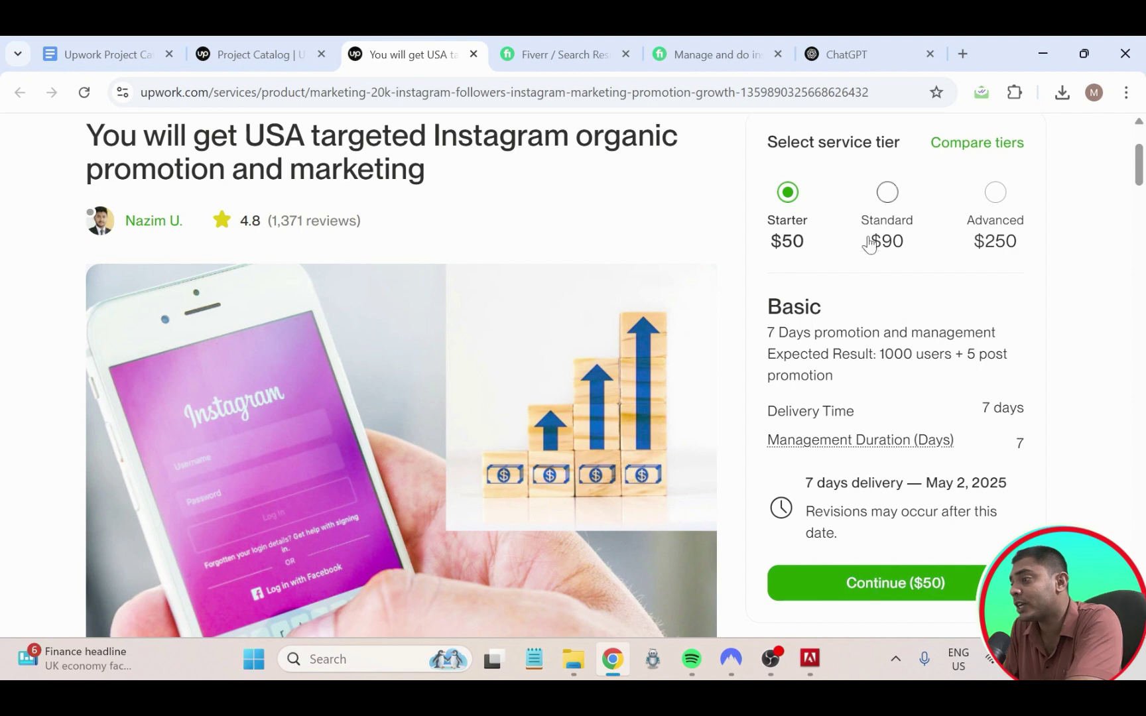
left_click(886, 190)
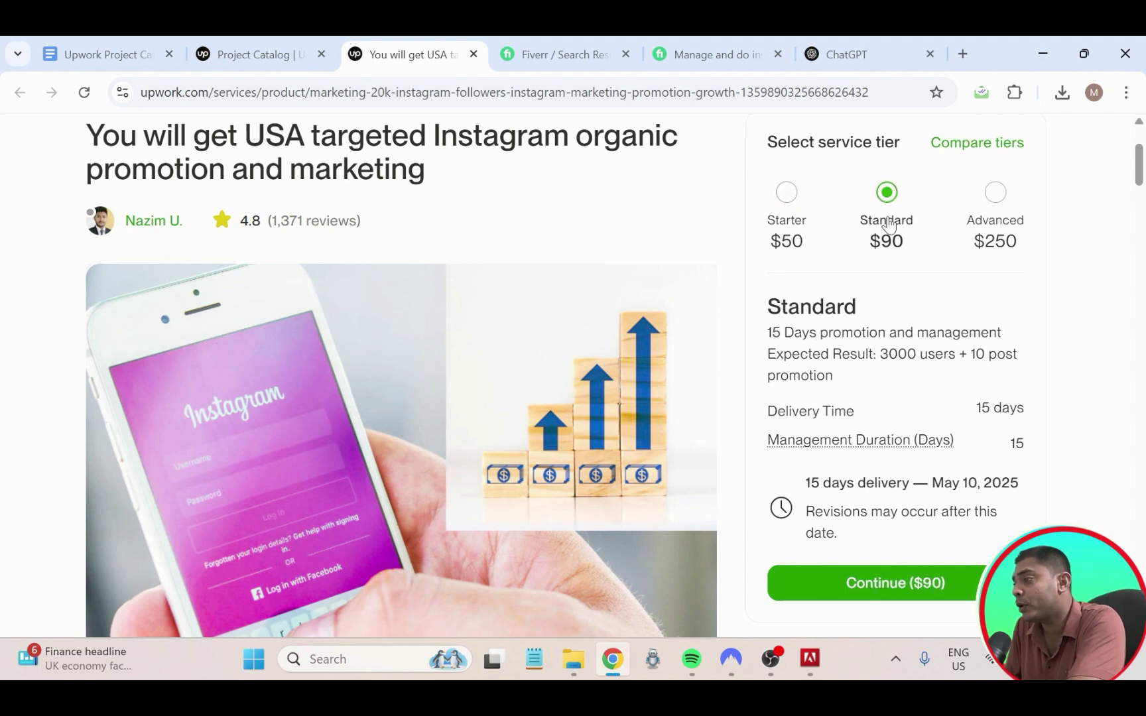
left_click(996, 193)
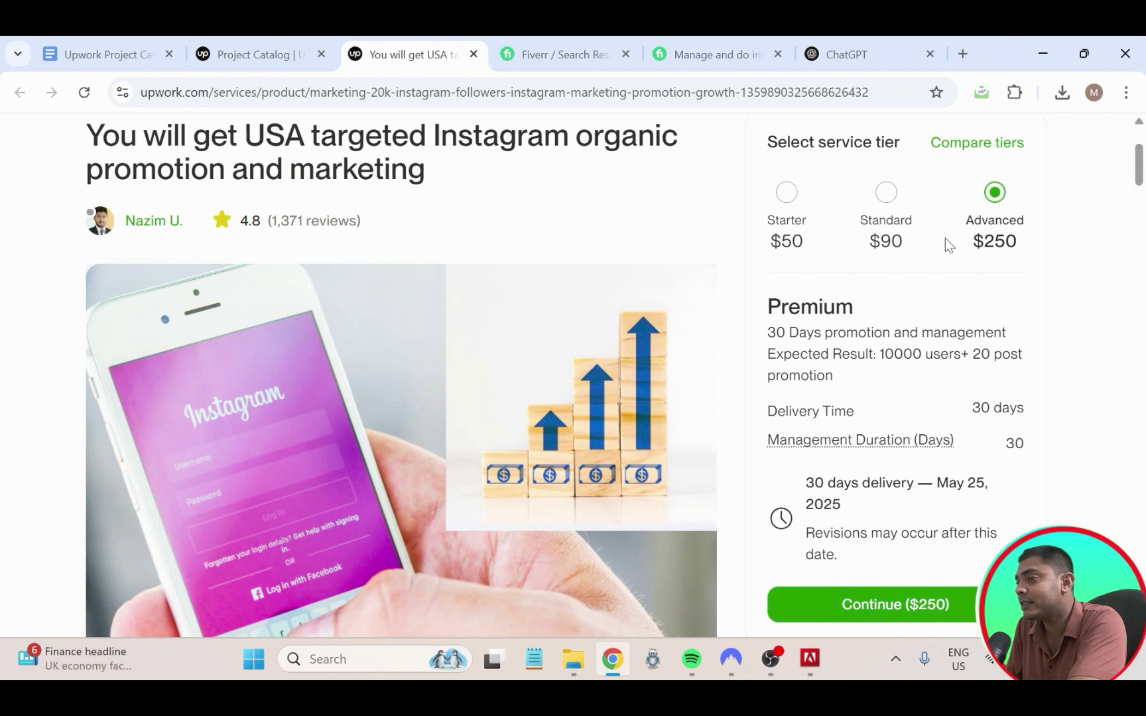
- In the project's pricing form, set the project price to $50 for Starter, $100 for Standard and $200 for Advanced
left_click(215, 55)
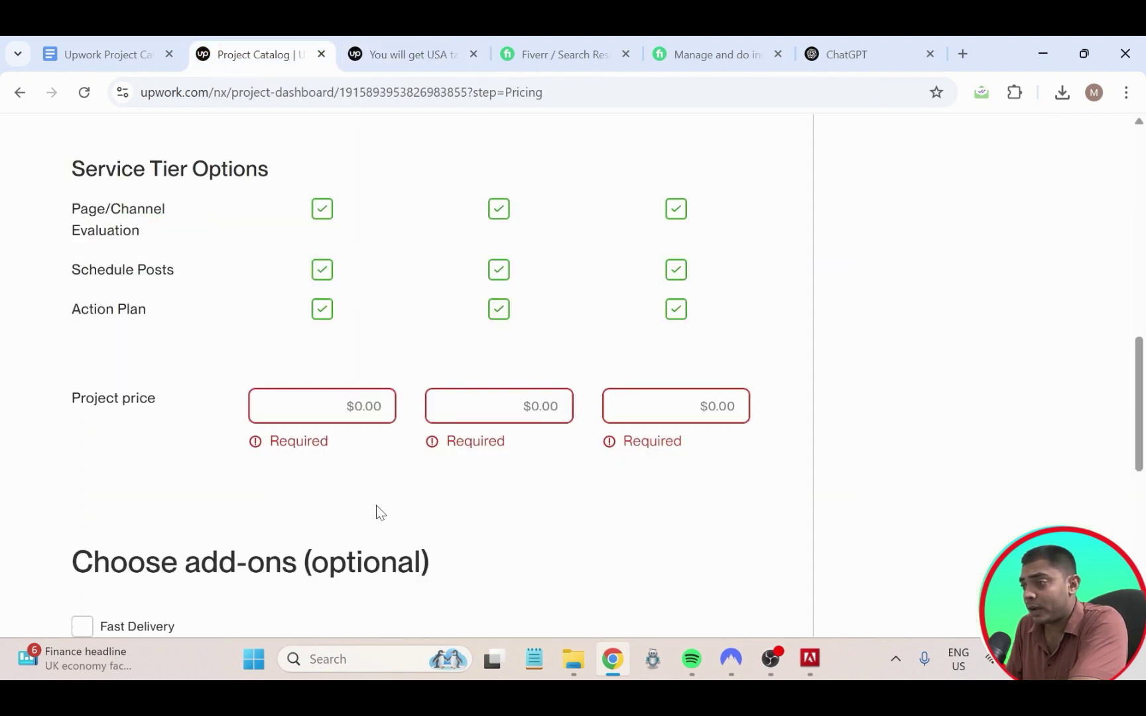
left_click(370, 406)
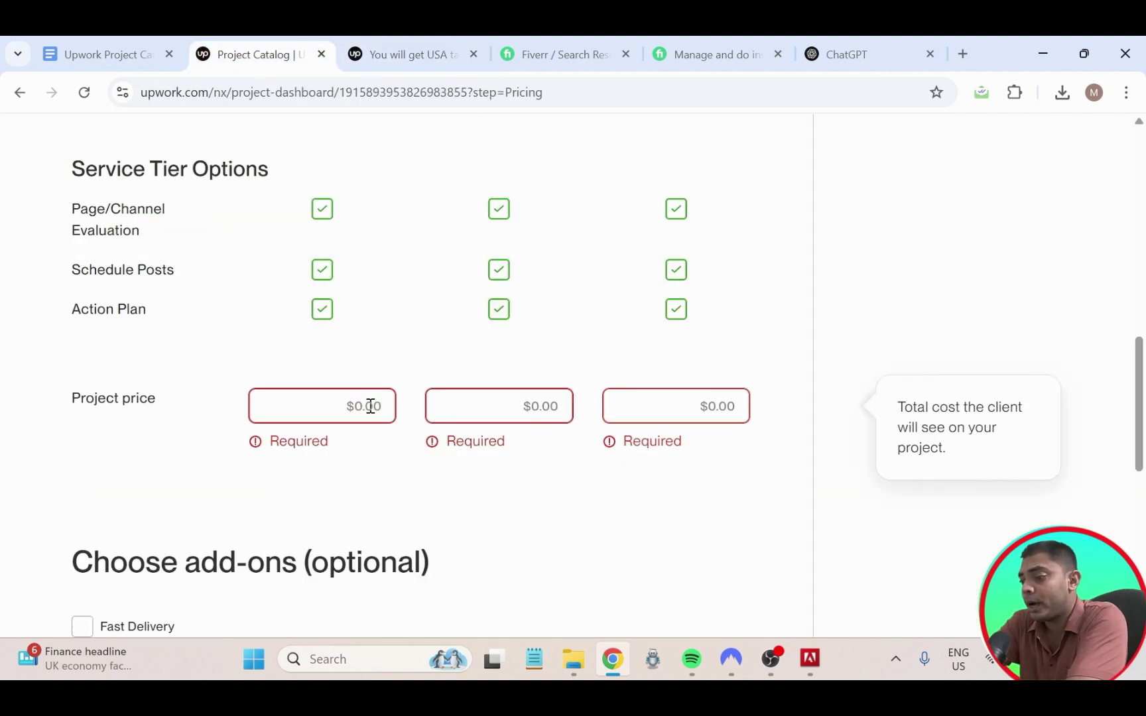
type("50")
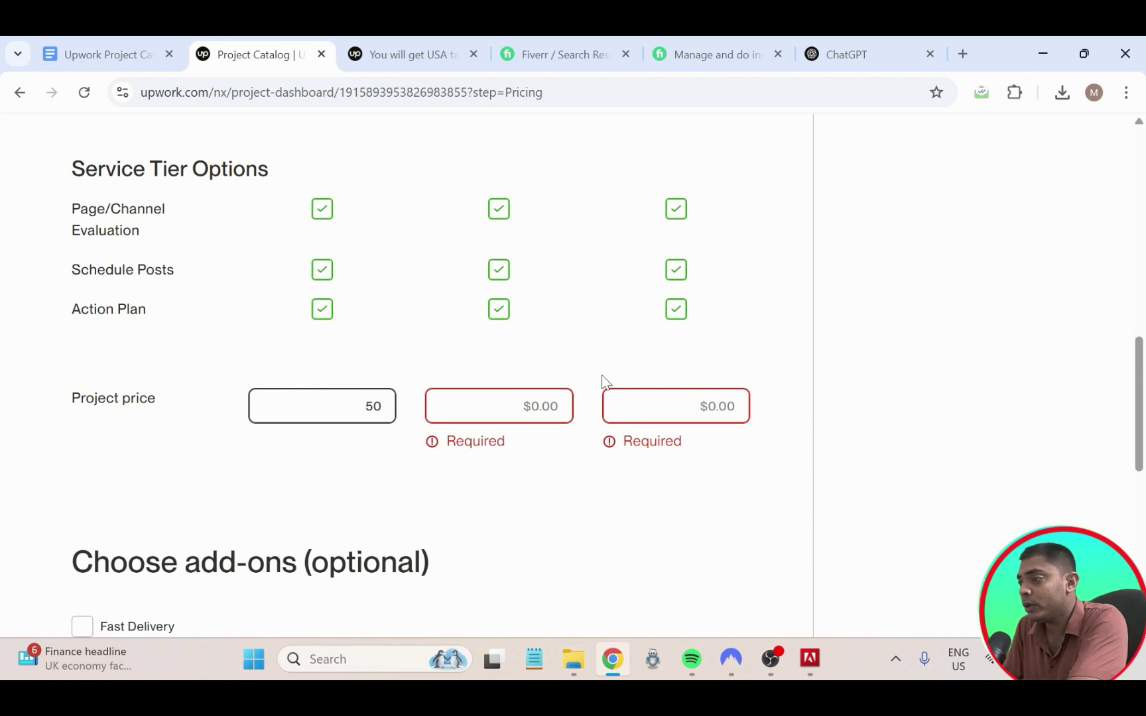
left_click(547, 407)
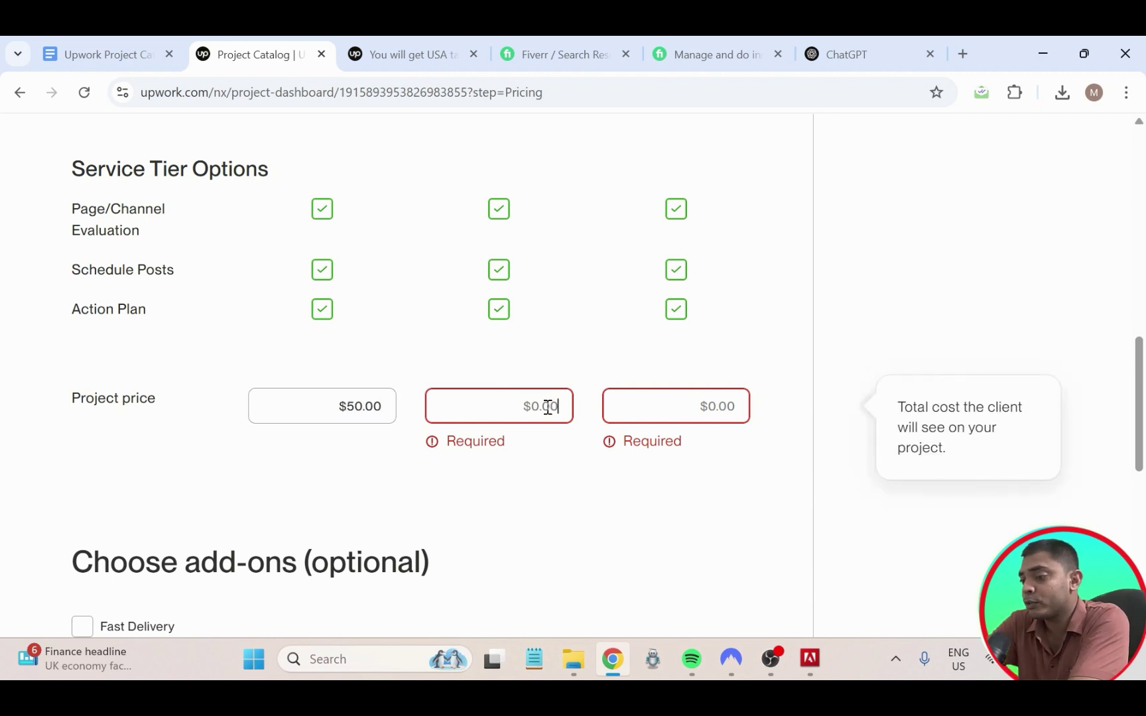
type("100")
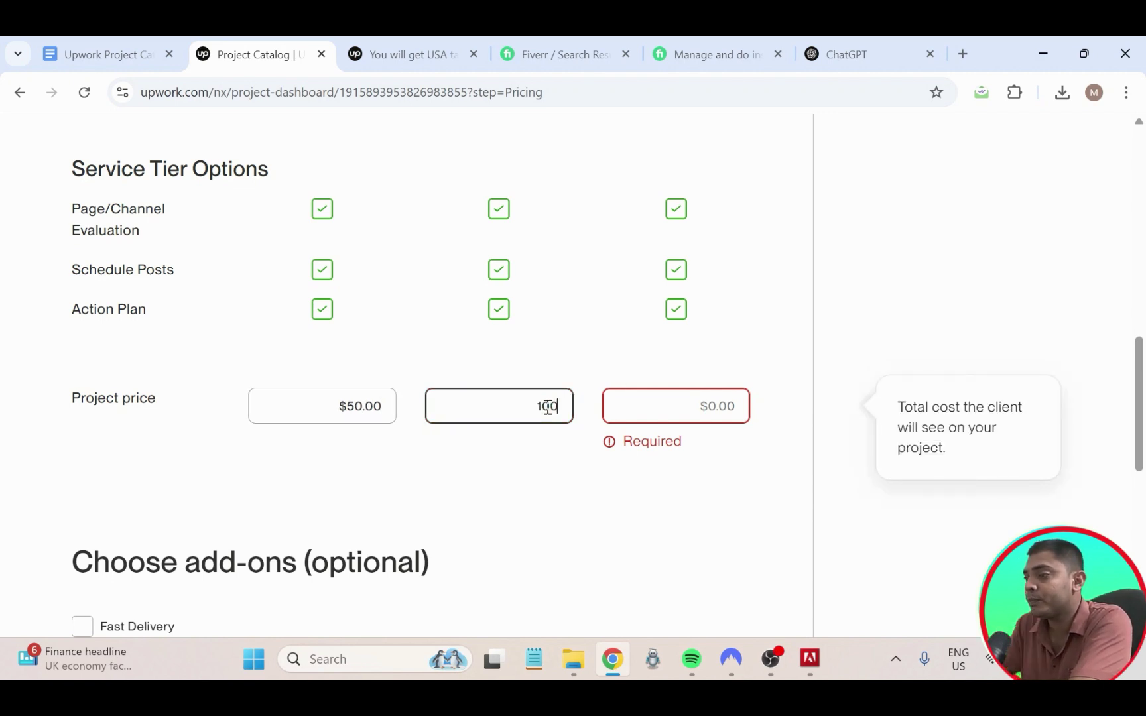
left_click(727, 398)
type("200")
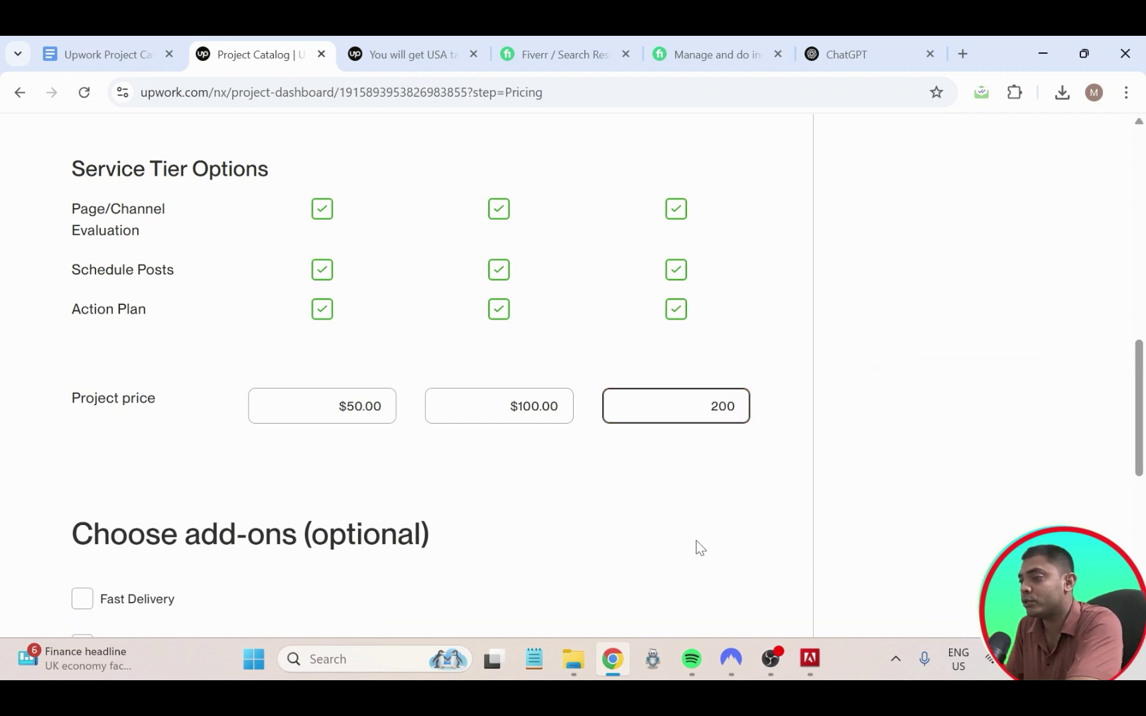
left_click(482, 478)
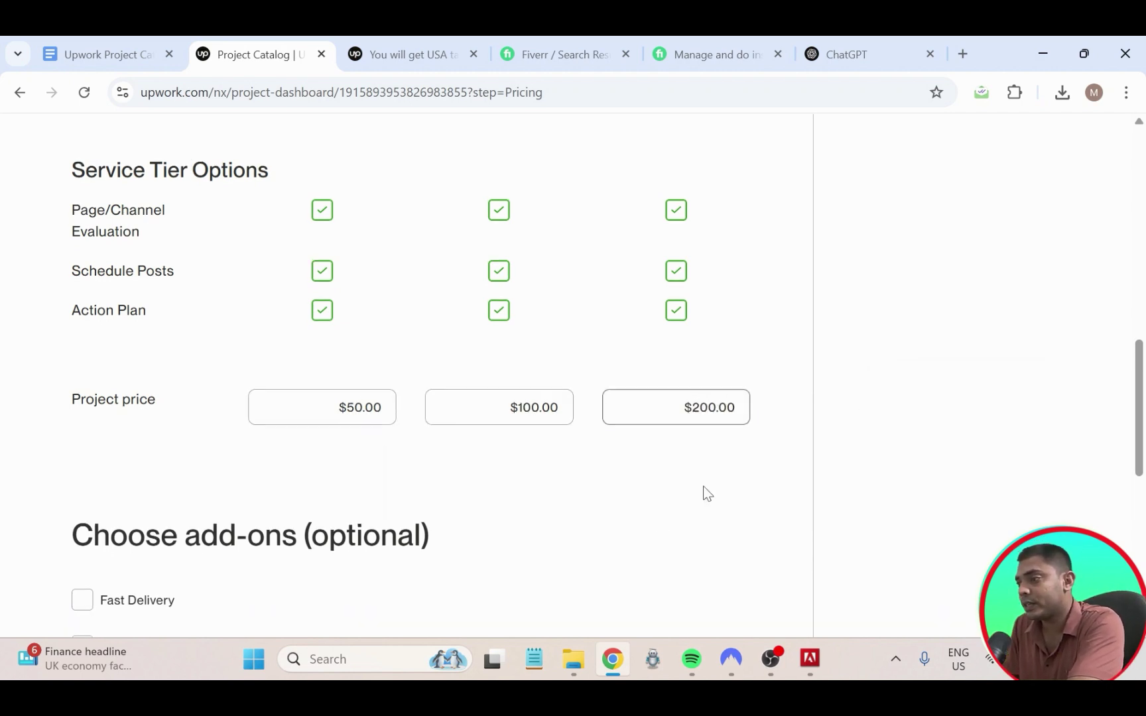
- Enable the Fast Delivery add-on and set its Starter tier to 5 delivery days for an extra $10
scroll(700, 489, "up", 5)
scroll(665, 478, "down", 7)
scroll(542, 415, "down", 3)
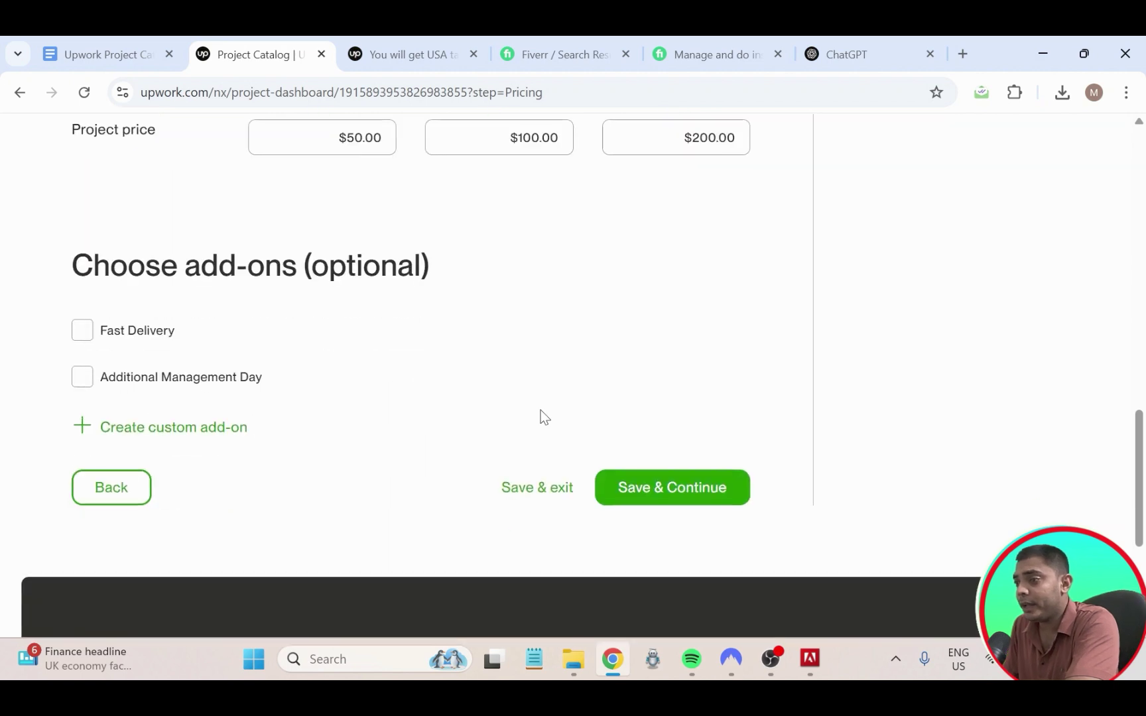
left_click(85, 332)
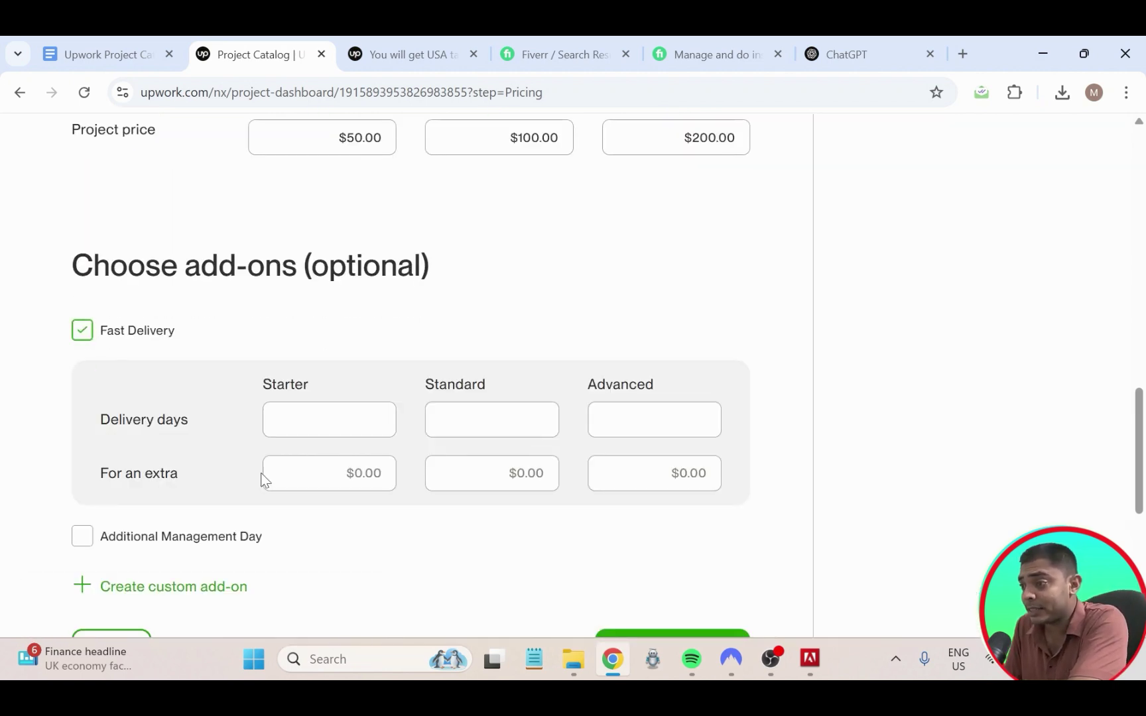
left_click(319, 422)
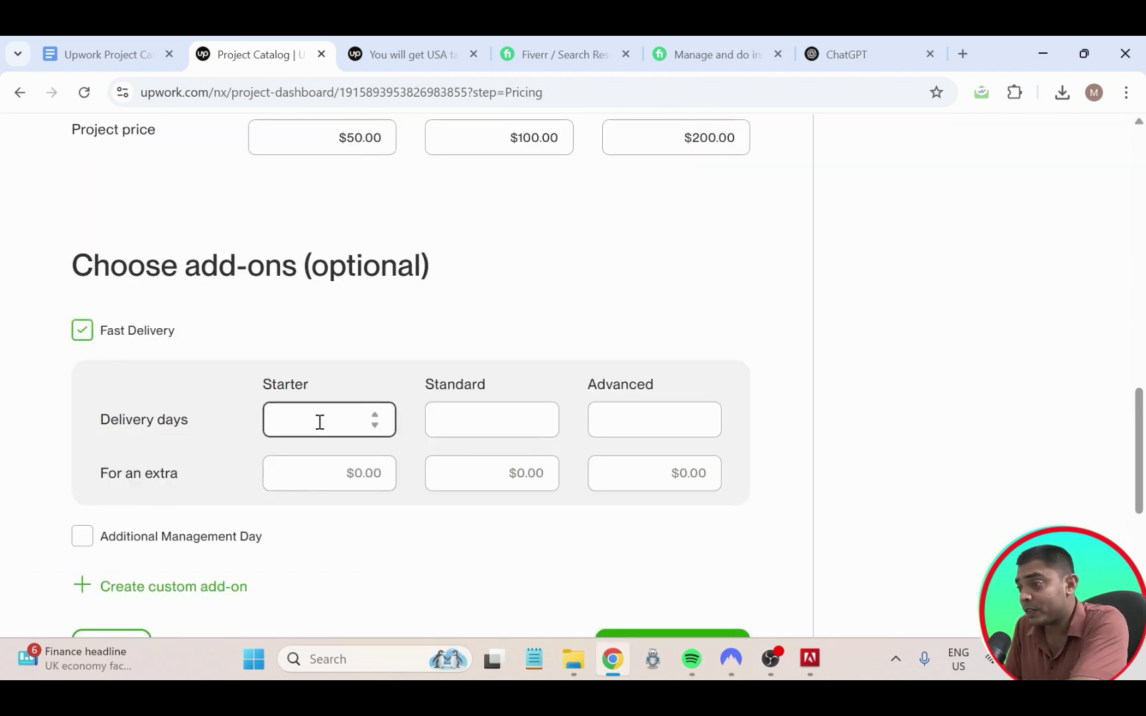
left_click(373, 418)
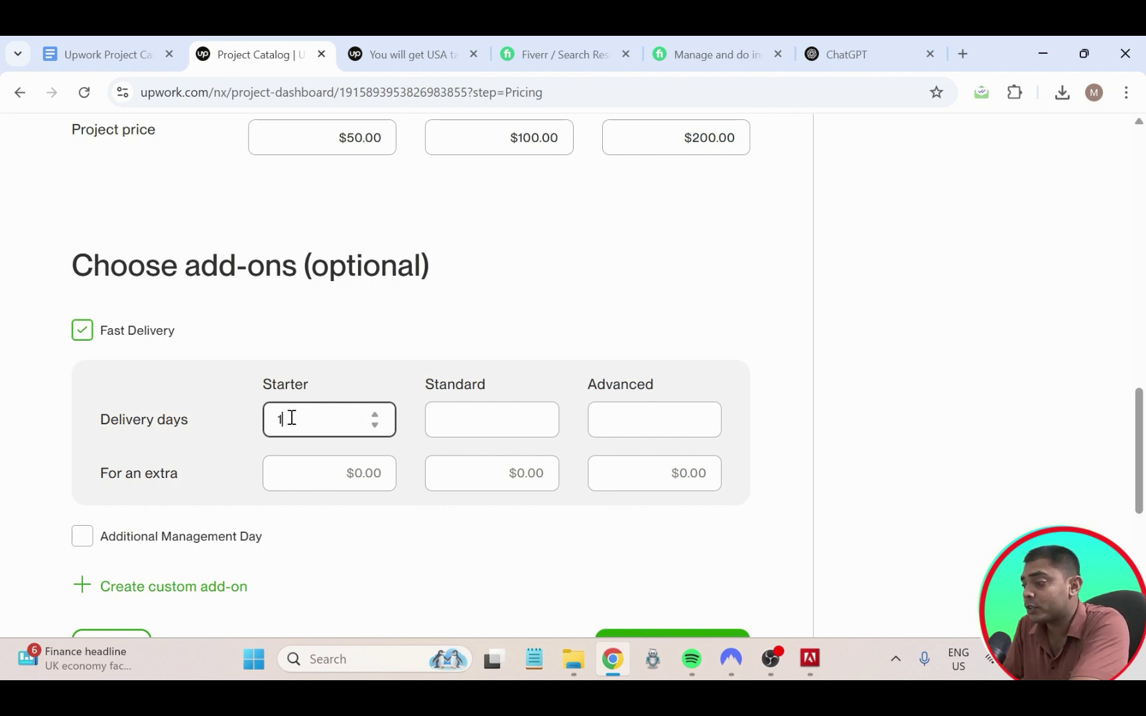
key("BackSpace")
type("5")
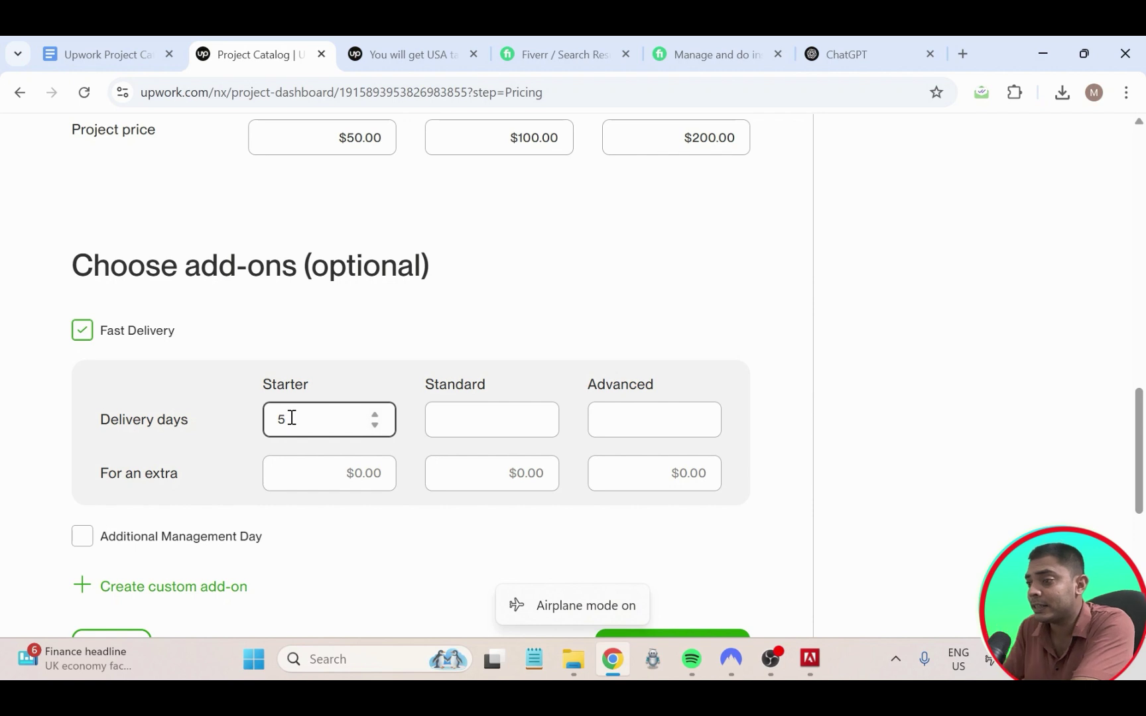
left_click(361, 465)
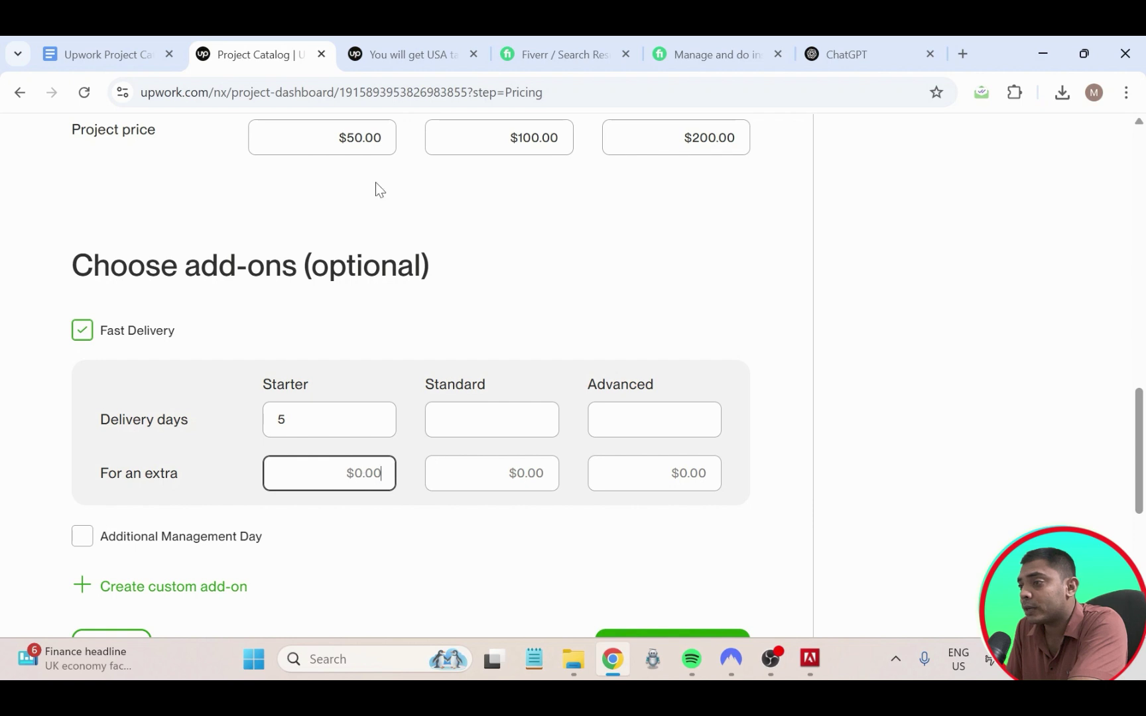
left_click(380, 471)
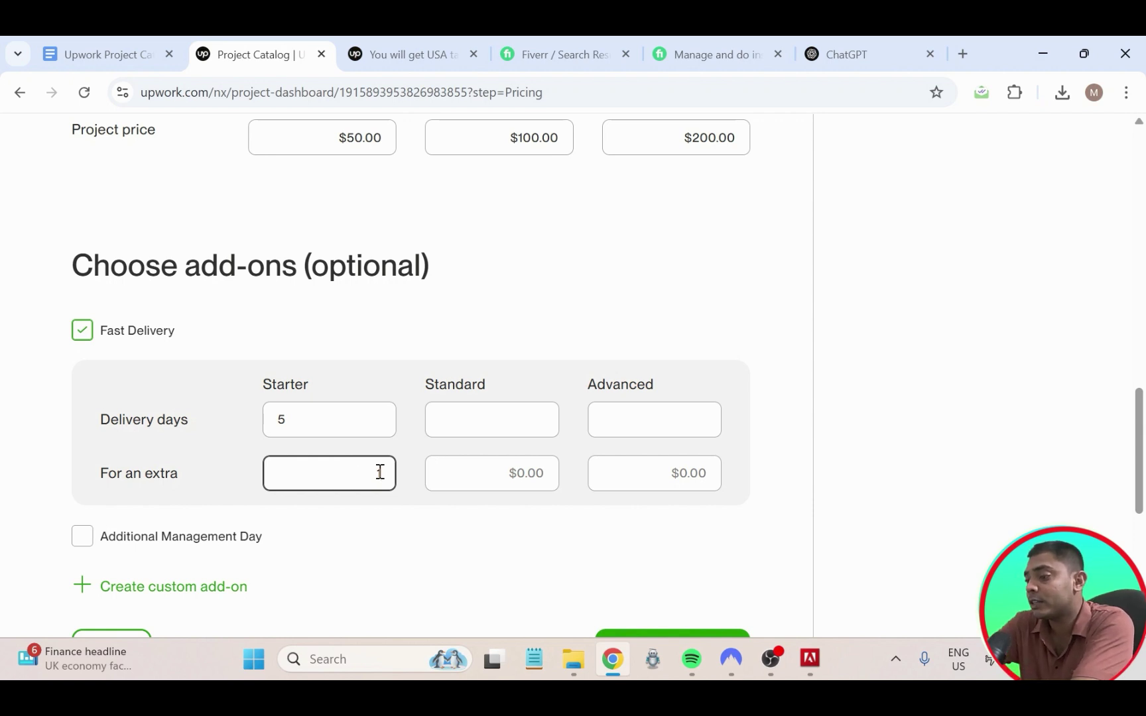
- Set the Standard tier's fast delivery to 12 days and open its extra charge for editing
left_click(479, 420)
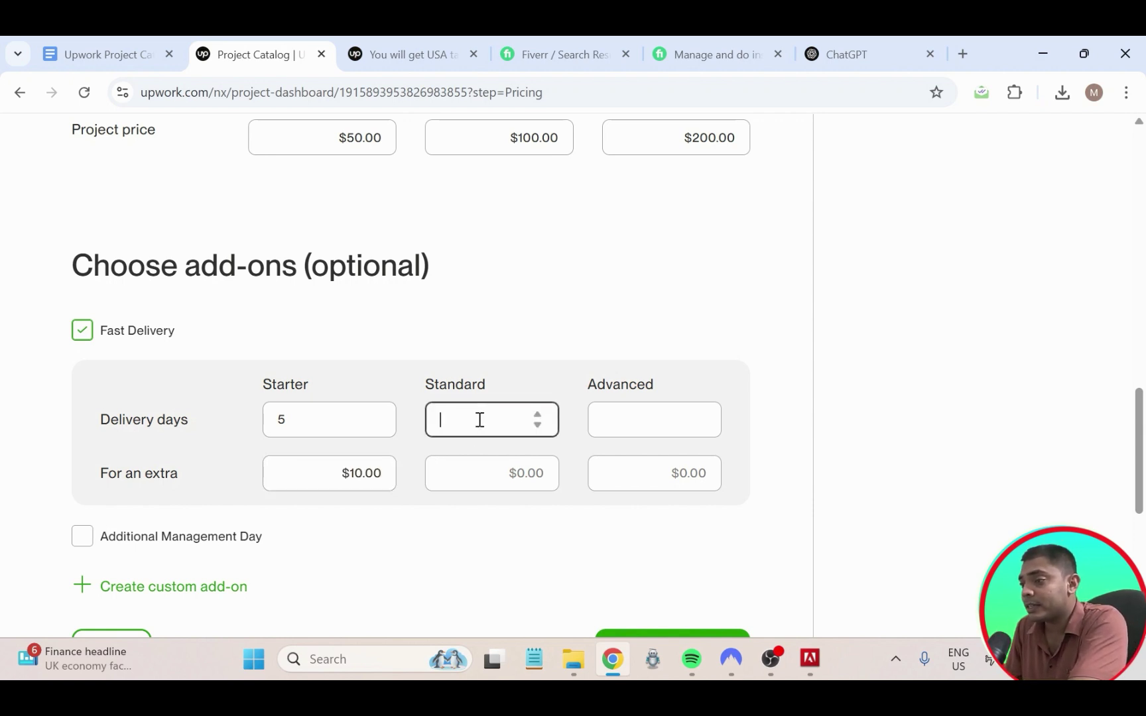
type("1")
scroll(510, 409, "up", 2)
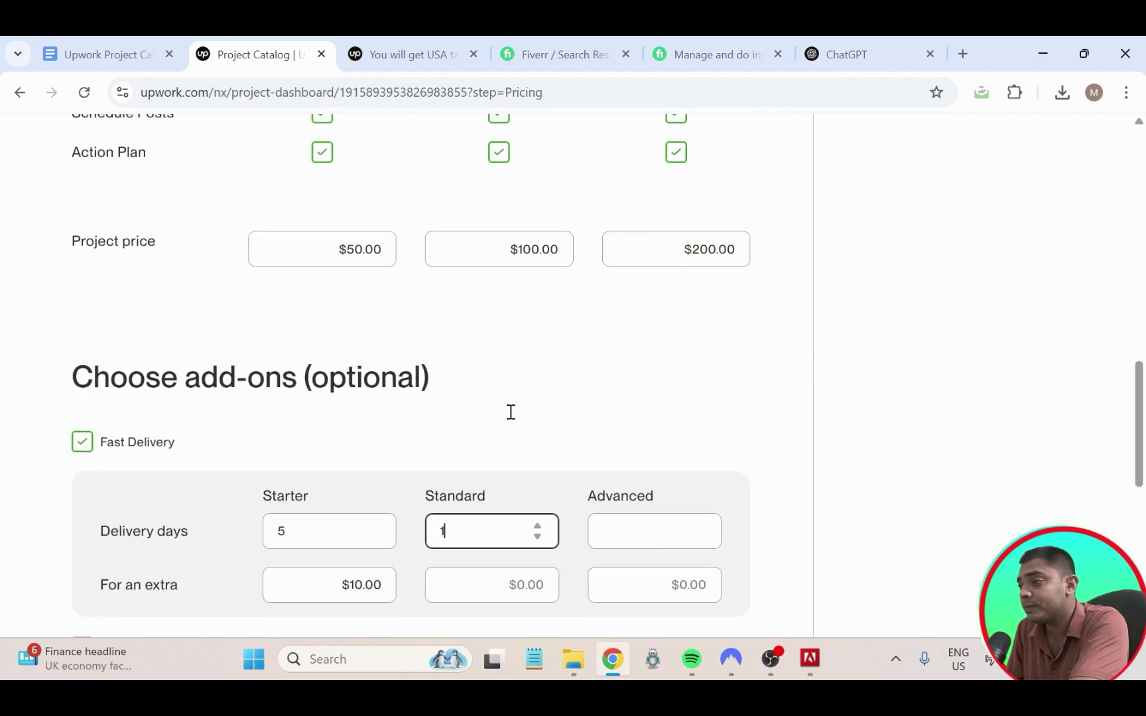
scroll(440, 330, "down", 3)
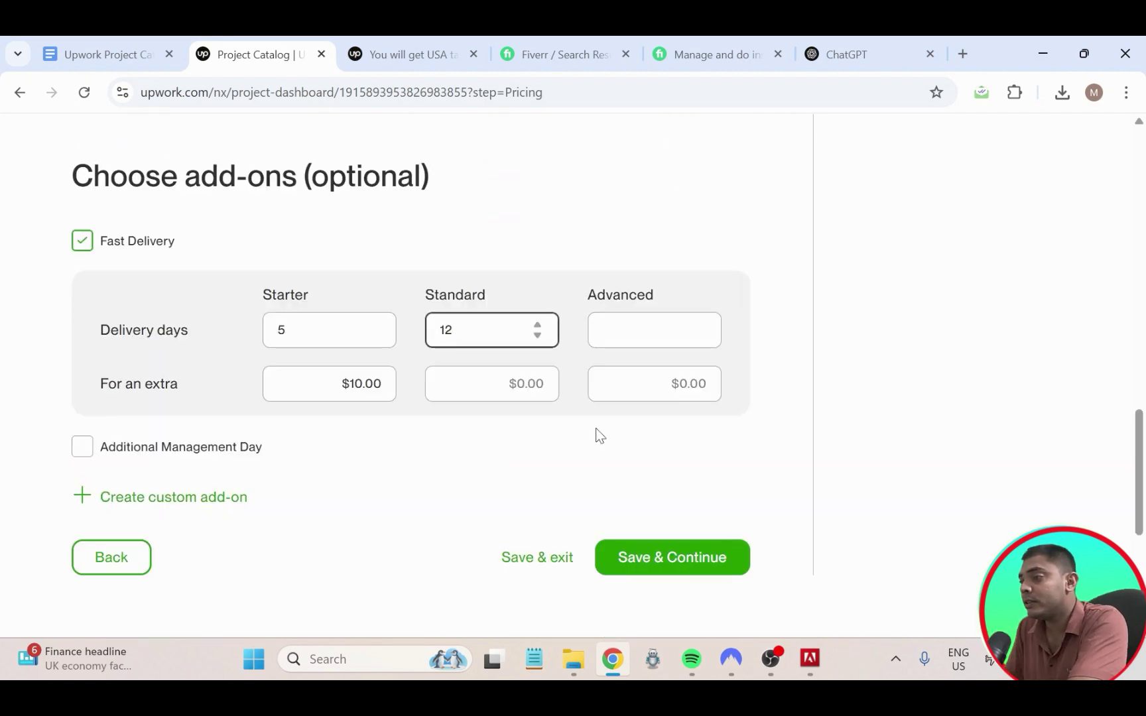
left_click(494, 383)
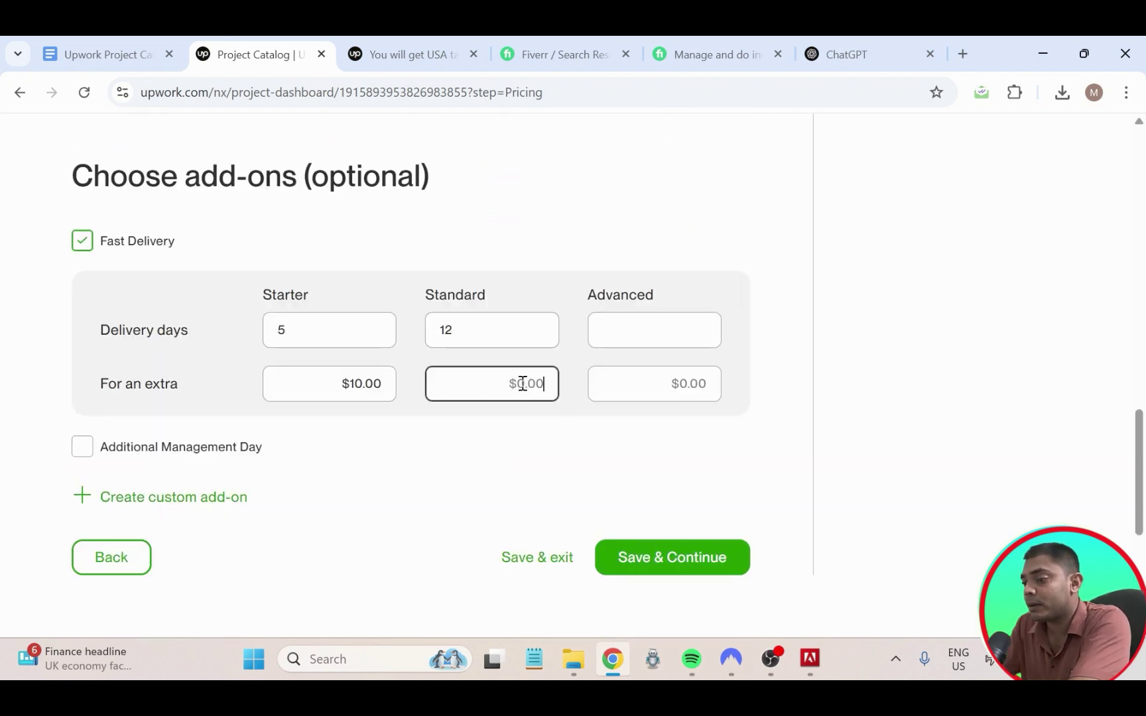
- Complete the Fast Delivery add-on with a $20 extra for Standard, and 21 delivery days for a $30 extra for Advanced
type("20")
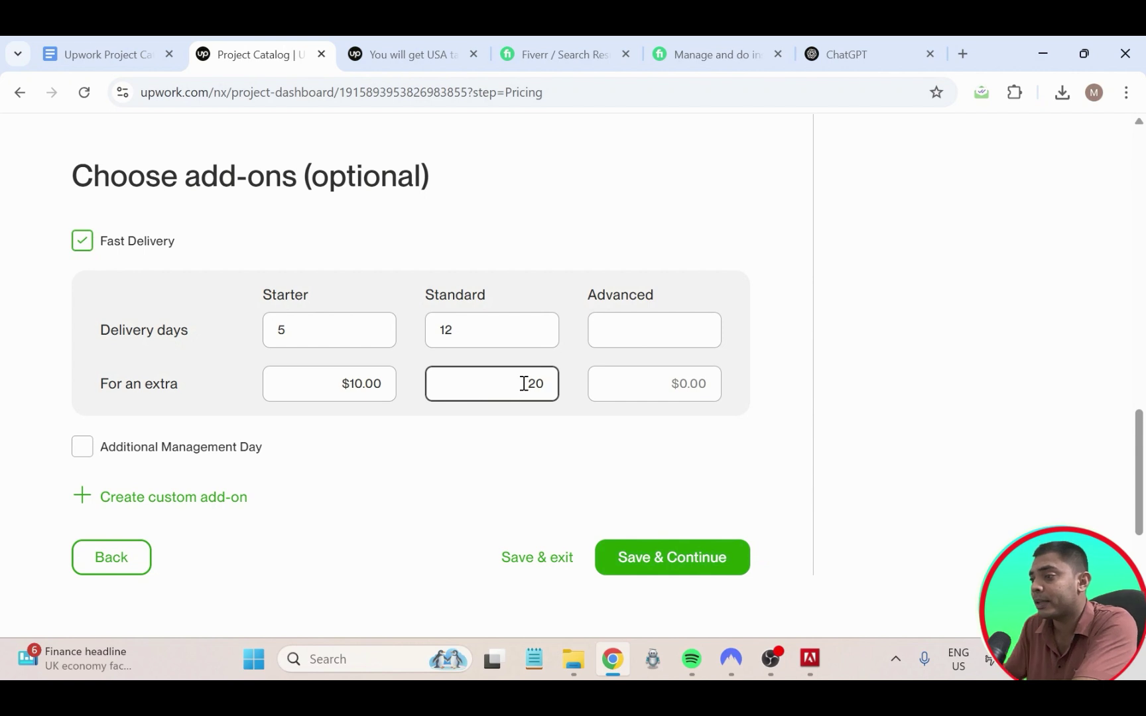
left_click(639, 327)
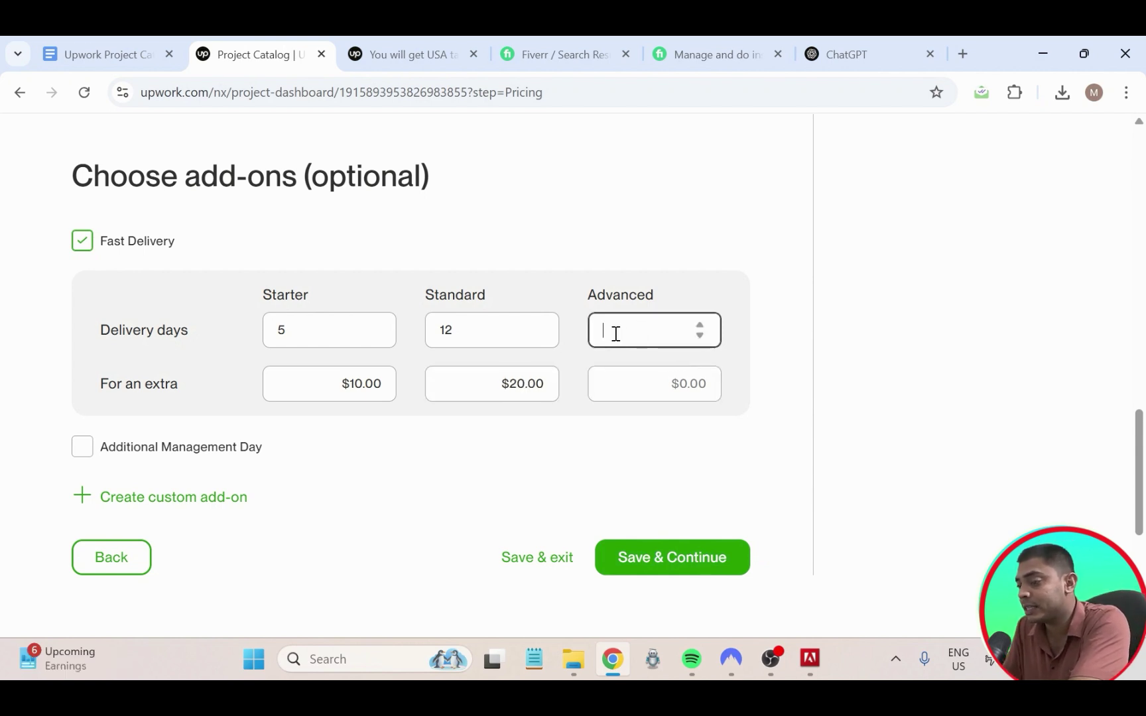
type("2")
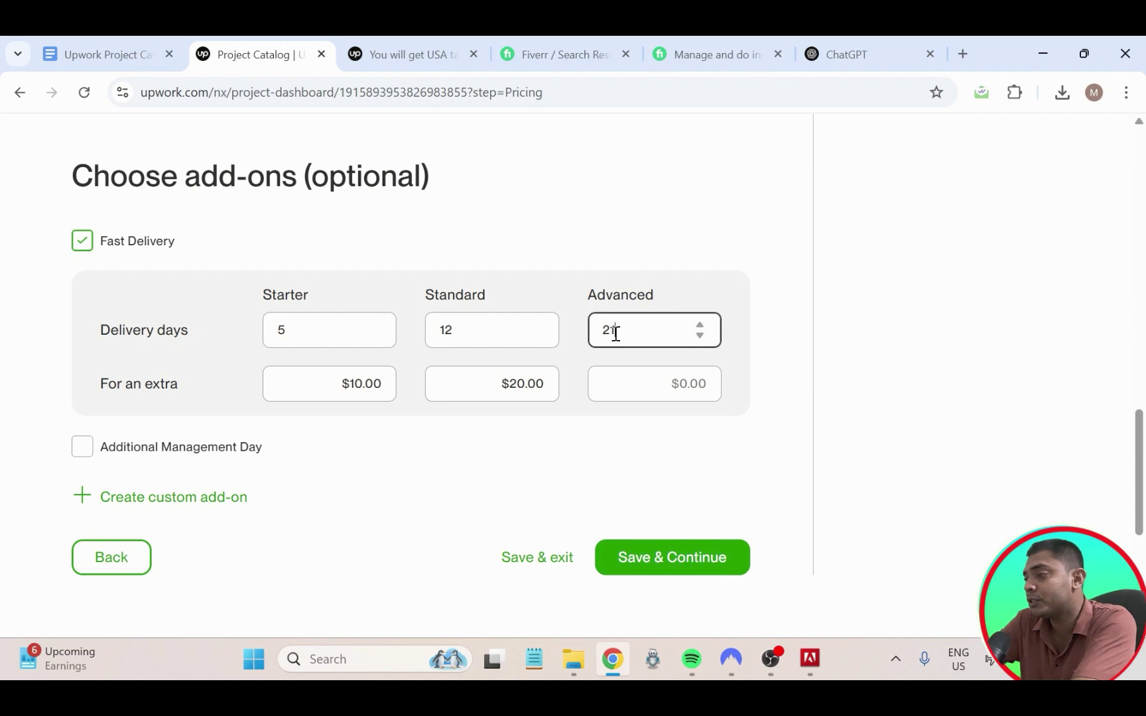
type("1")
left_click(677, 391)
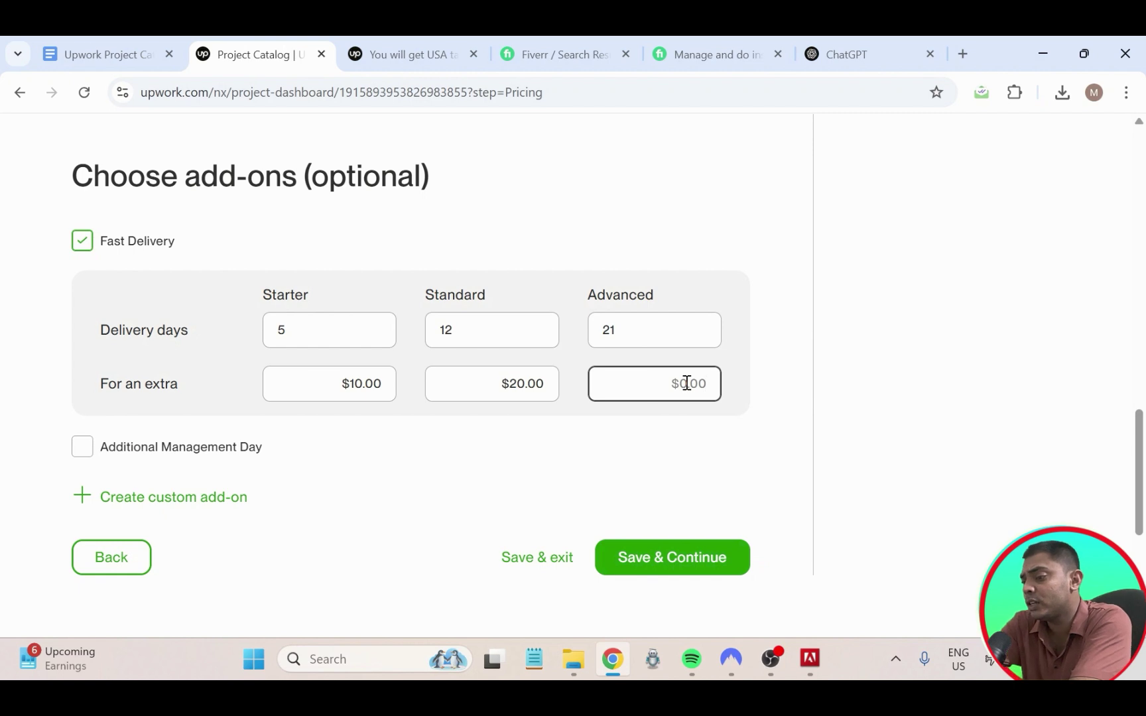
type("30.00")
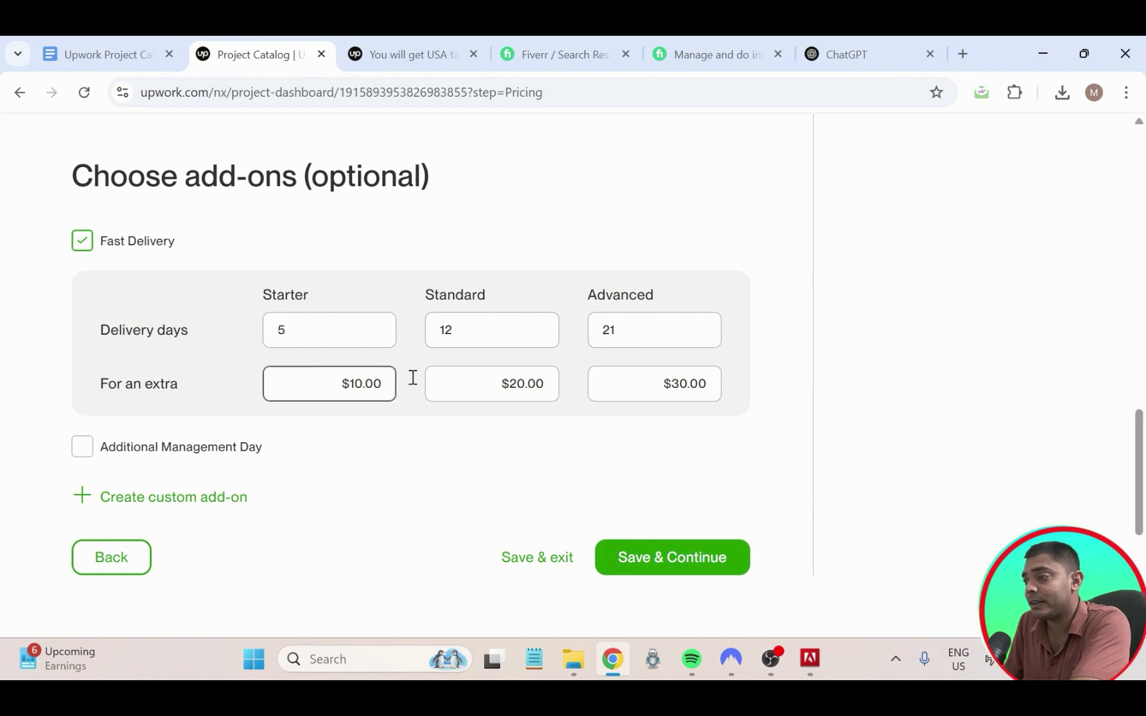
scroll(393, 458, "up", 3)
scroll(393, 458, "down", 4)
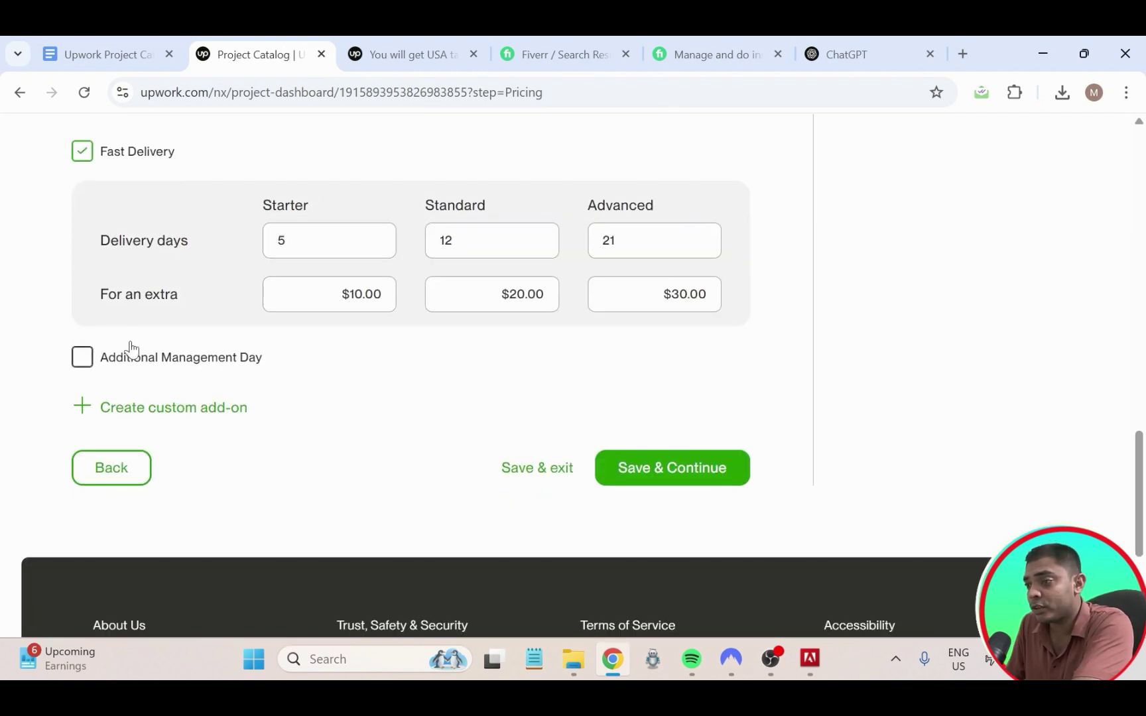
left_click(84, 360)
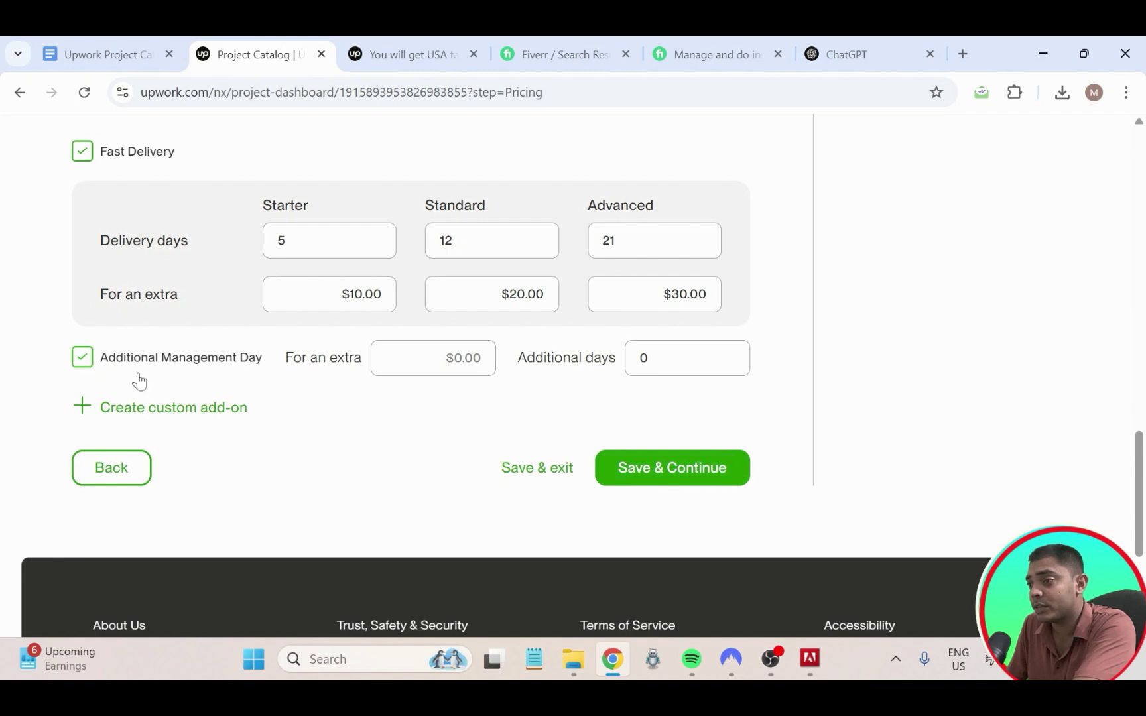
left_click(416, 370)
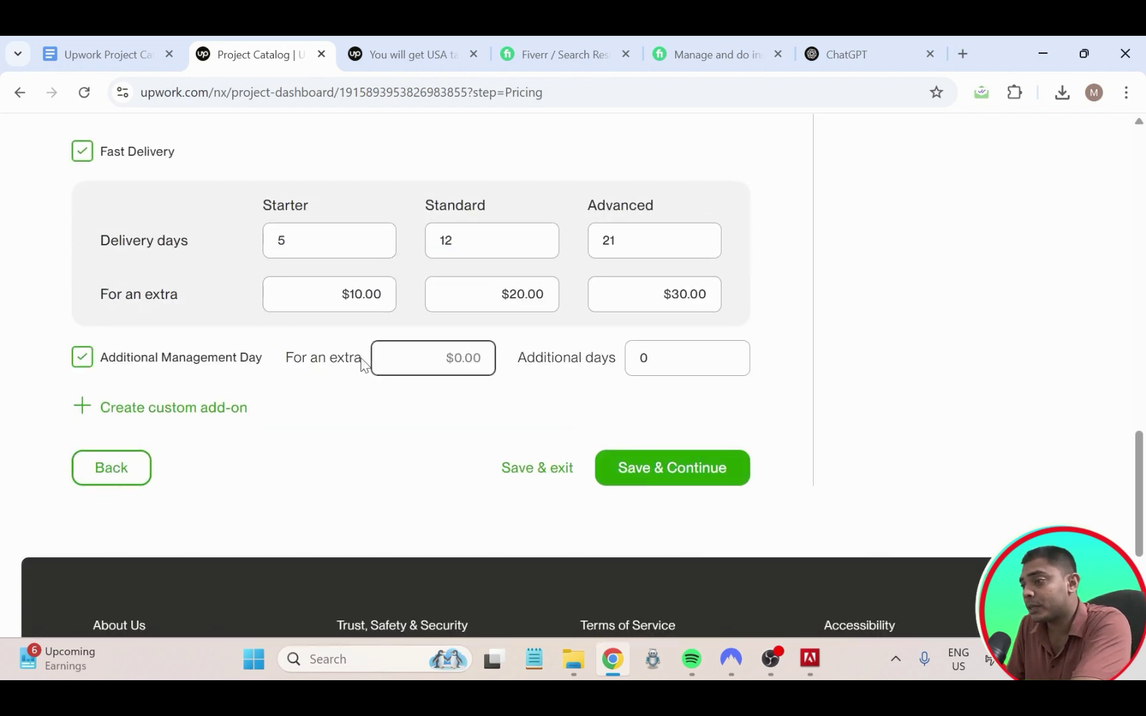
left_click(83, 358)
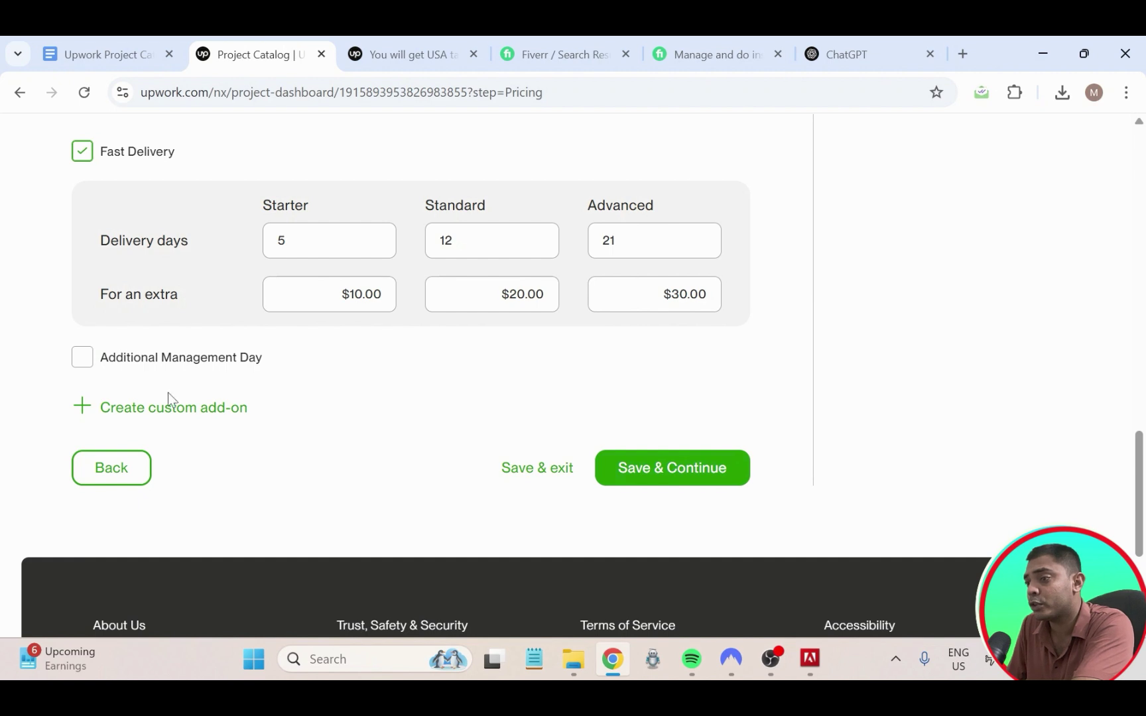
left_click(113, 415)
scroll(287, 494, "down", 3)
scroll(166, 414, "up", 3)
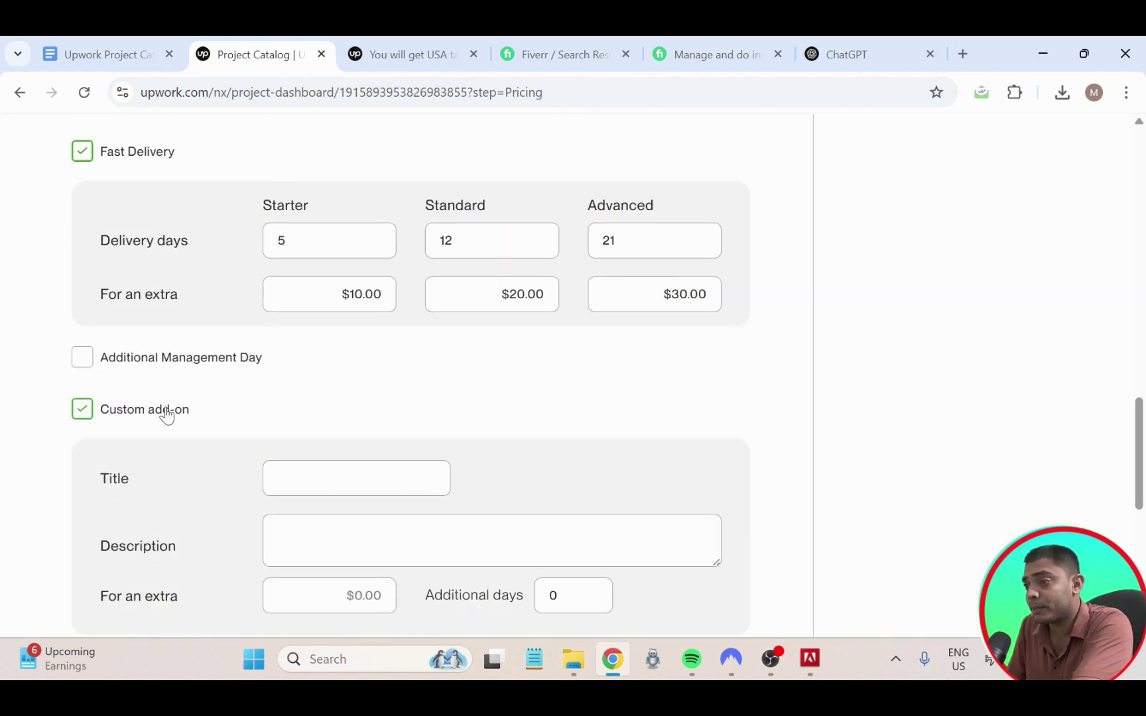
left_click(80, 408)
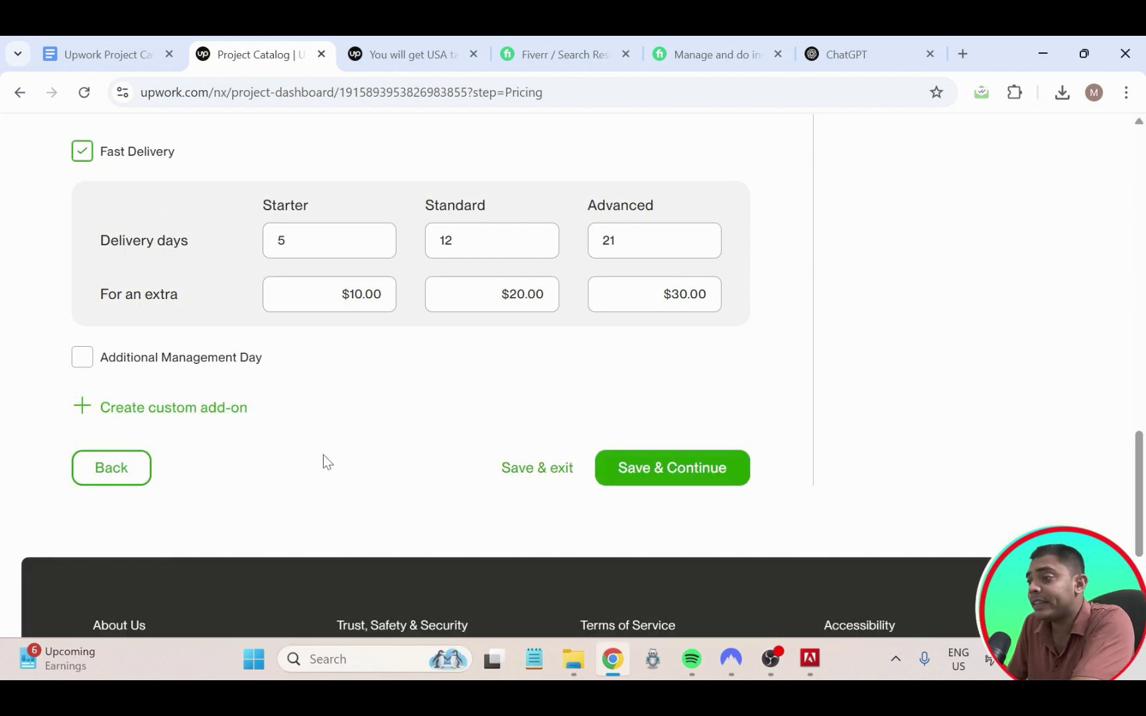
- Check the package tiers and add-ons, then save the pricing details and continue to the Gallery stage
scroll(325, 457, "up", 3)
scroll(331, 460, "up", 10)
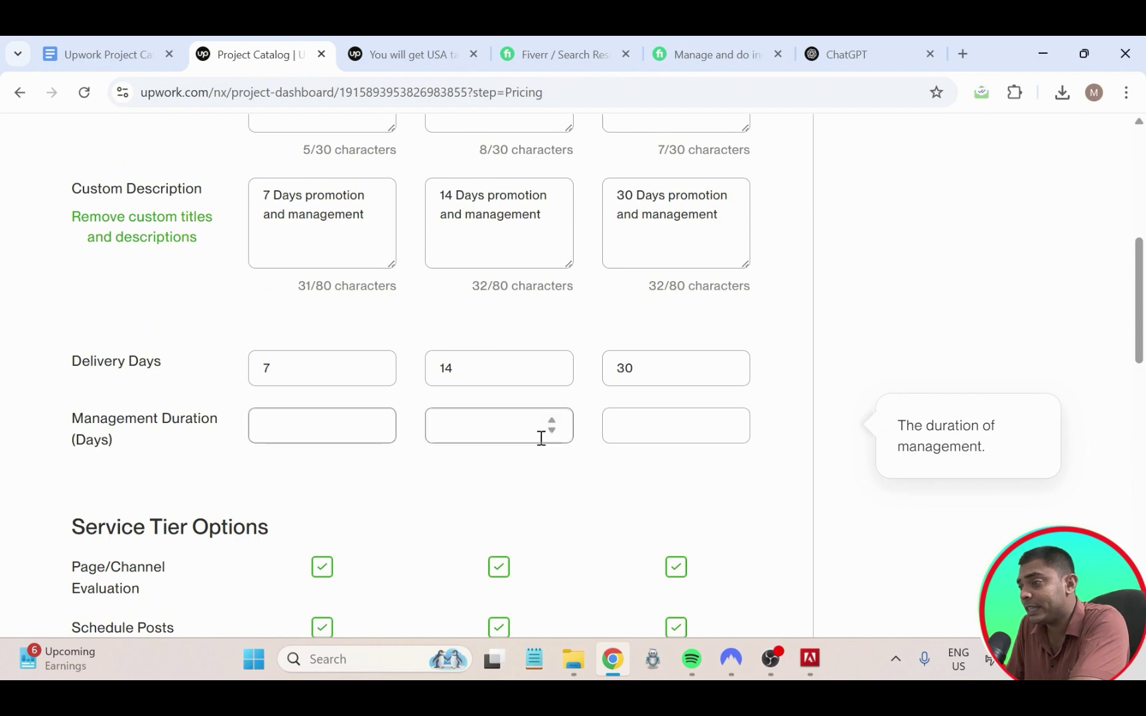
scroll(583, 444, "down", 10)
scroll(611, 472, "down", 4)
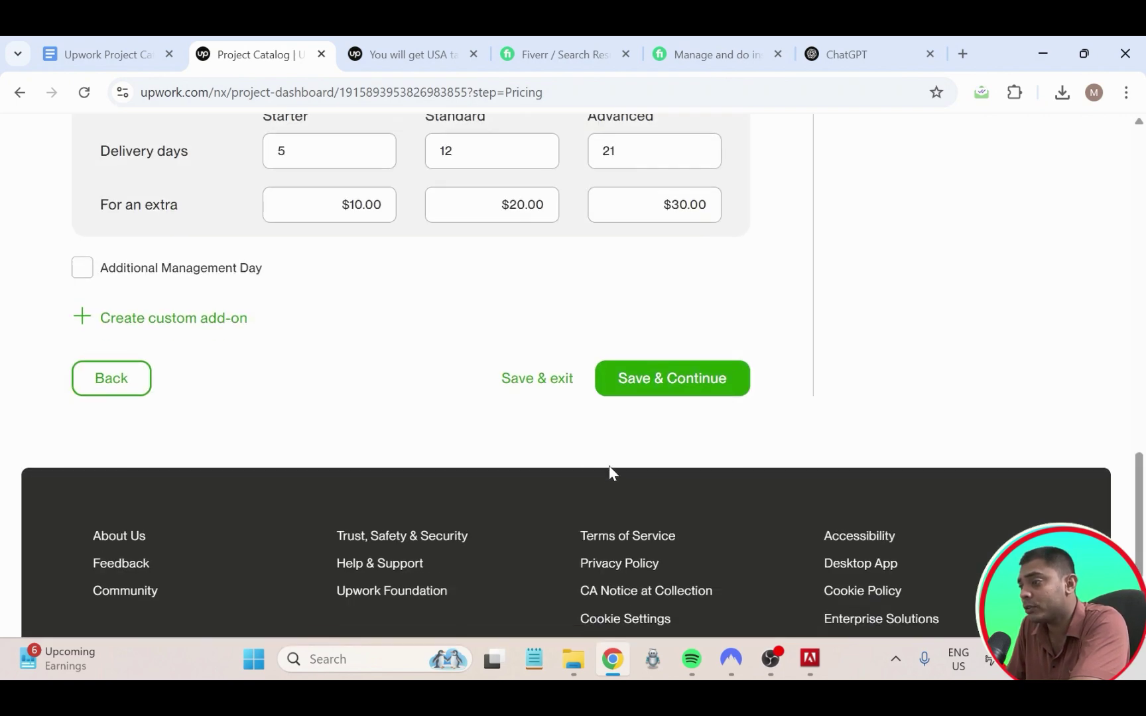
scroll(567, 386, "up", 15)
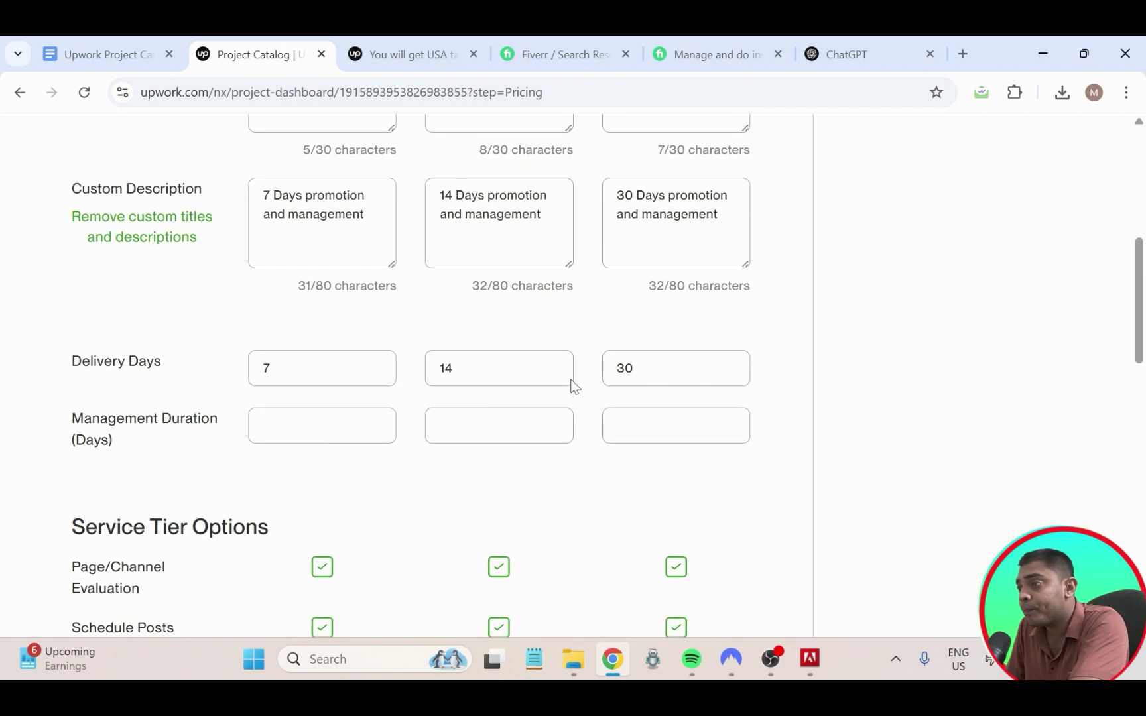
scroll(584, 358, "down", 14)
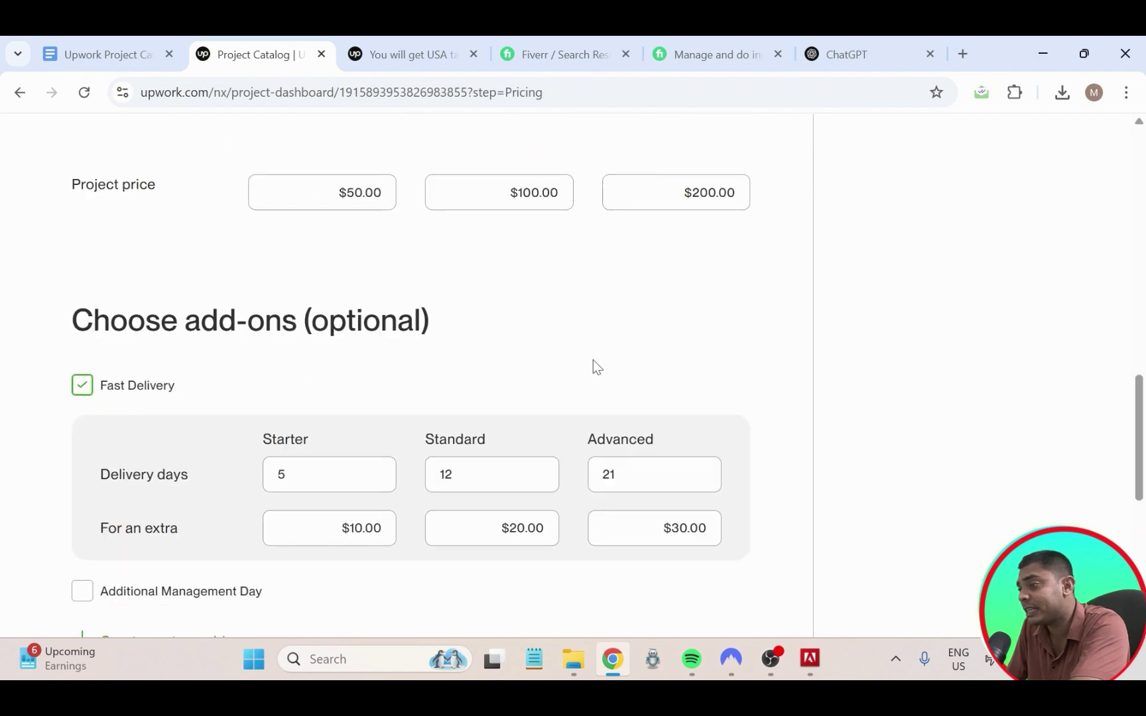
left_click(657, 472)
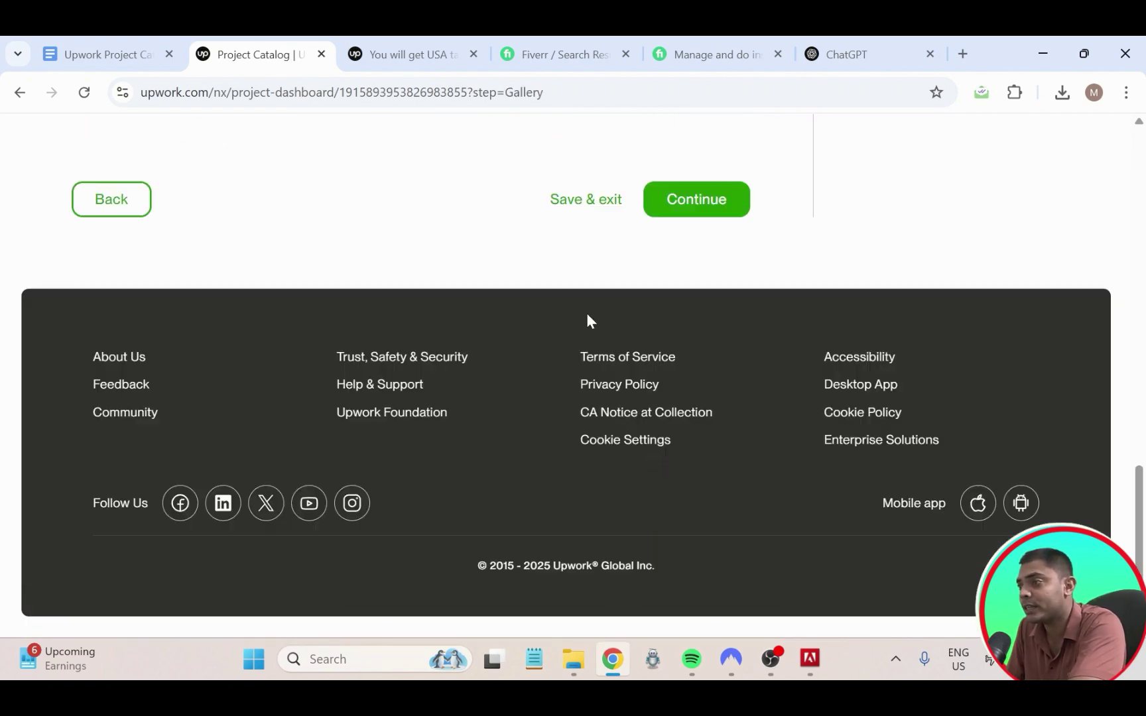
- Examine the project image upload requirements, including the allowed number, file formats, file size and pixel dimensions
scroll(586, 310, "up", 6)
scroll(272, 374, "up", 10)
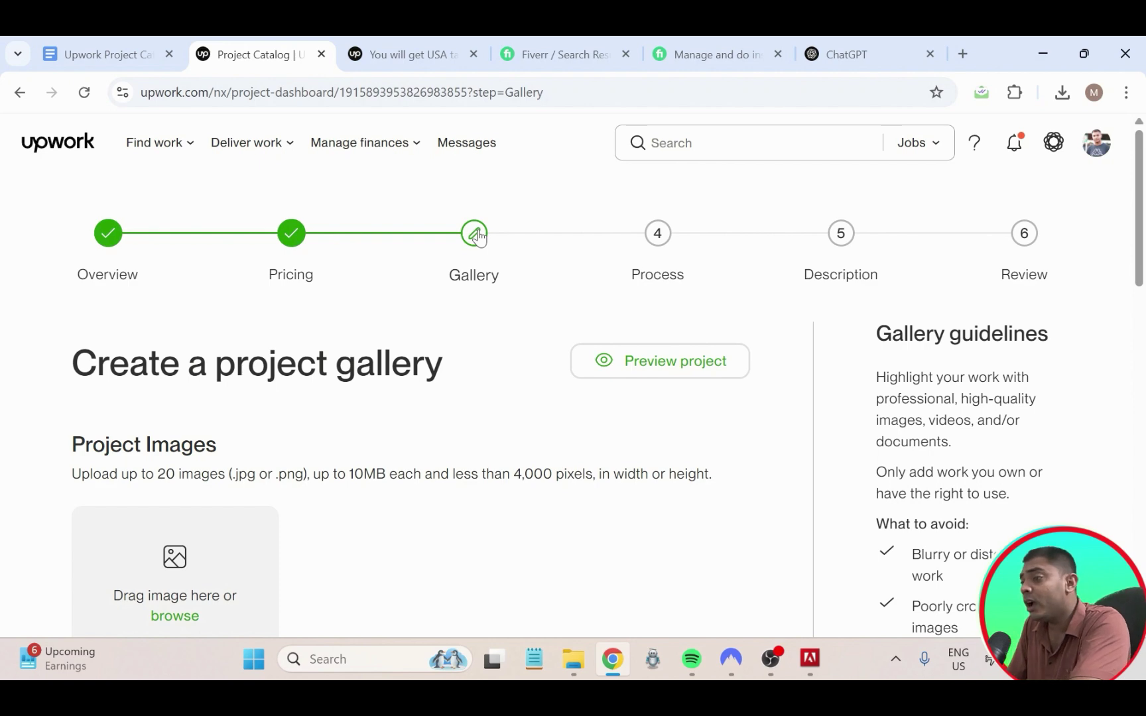
scroll(193, 299, "down", 4)
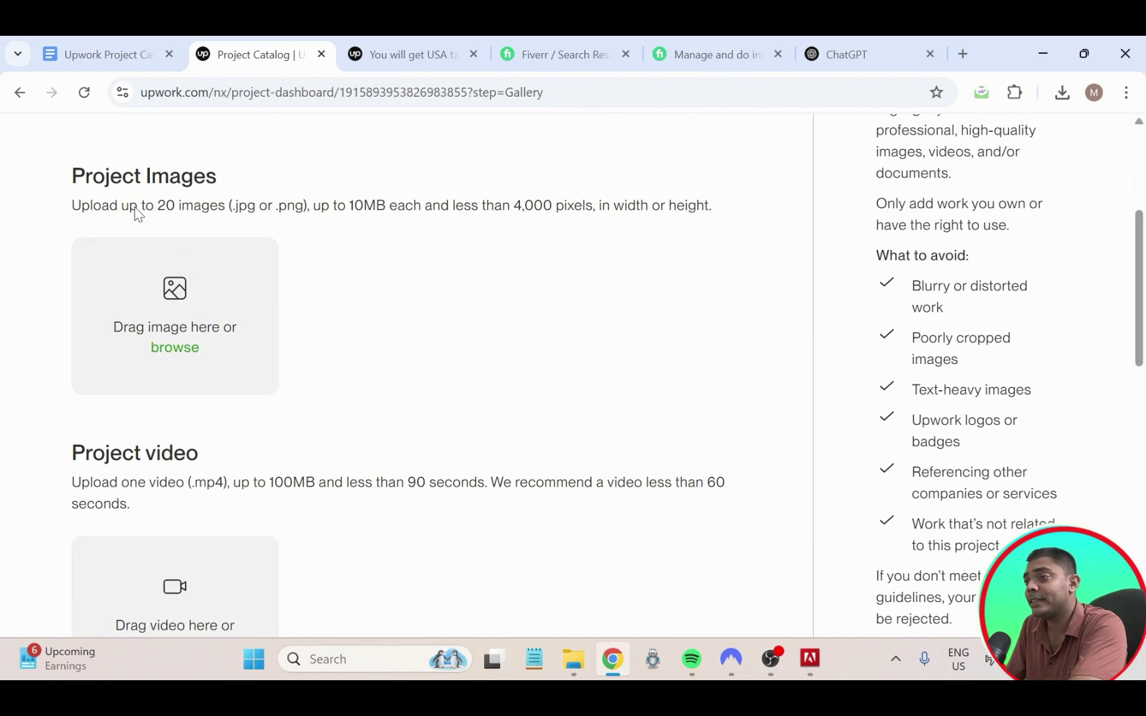
left_click_drag(73, 205, 230, 201)
left_click(475, 199)
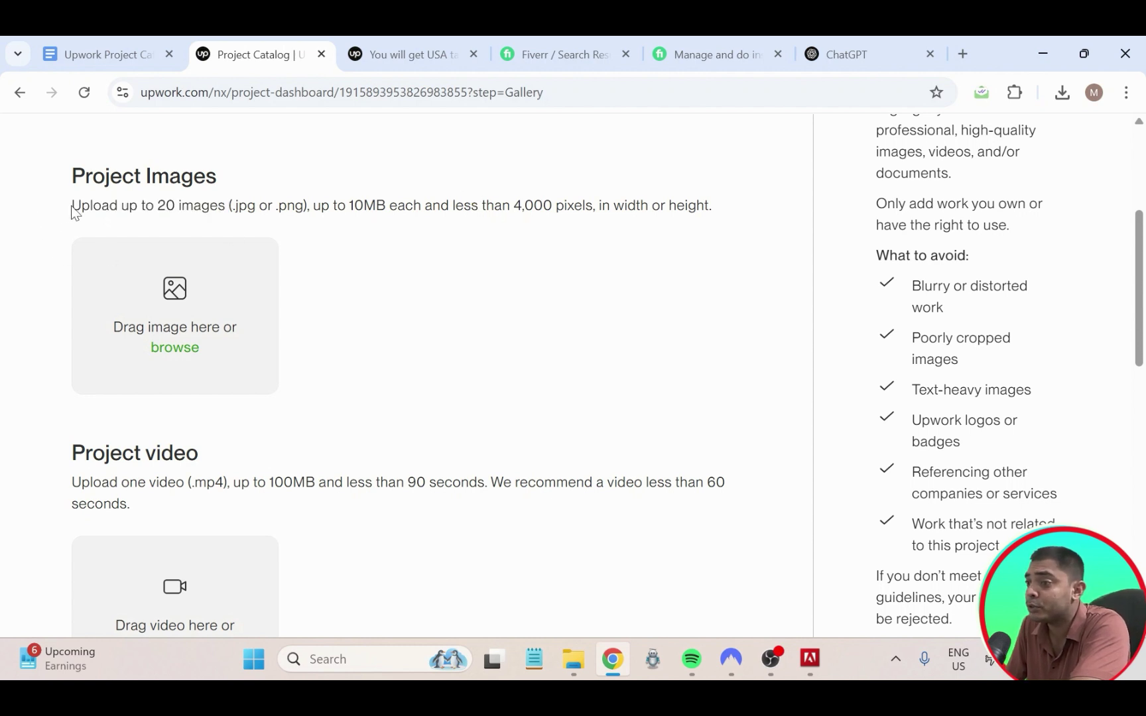
left_click_drag(71, 206, 222, 207)
left_click(293, 224)
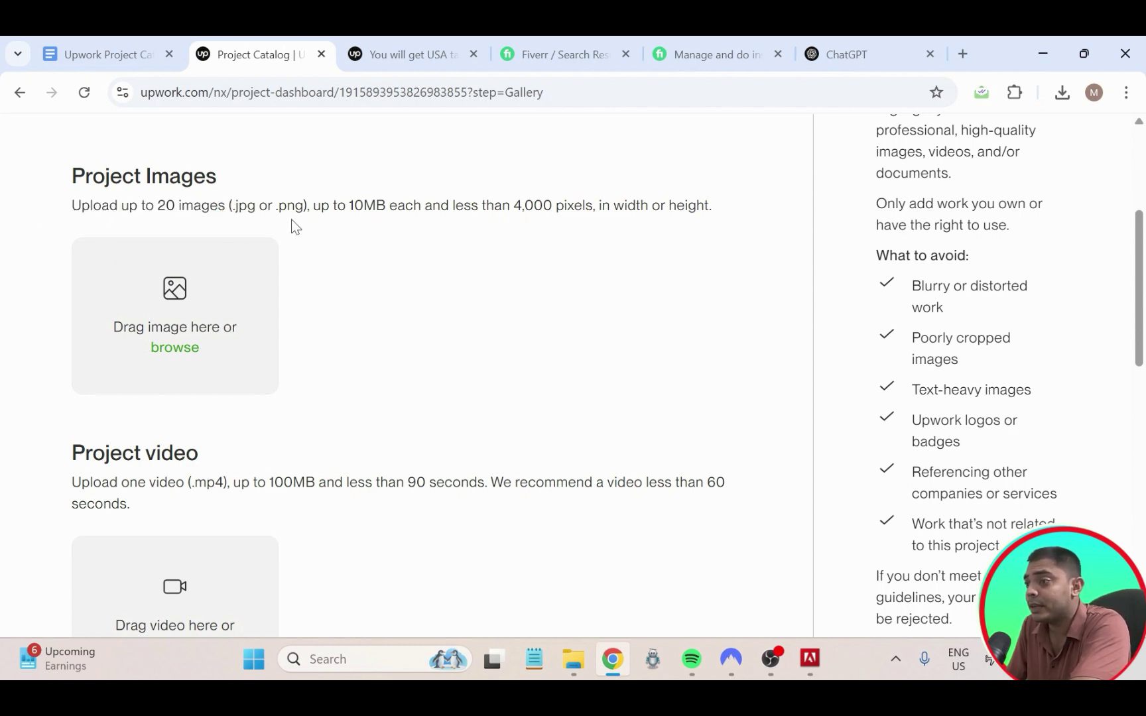
left_click_drag(346, 206, 437, 212)
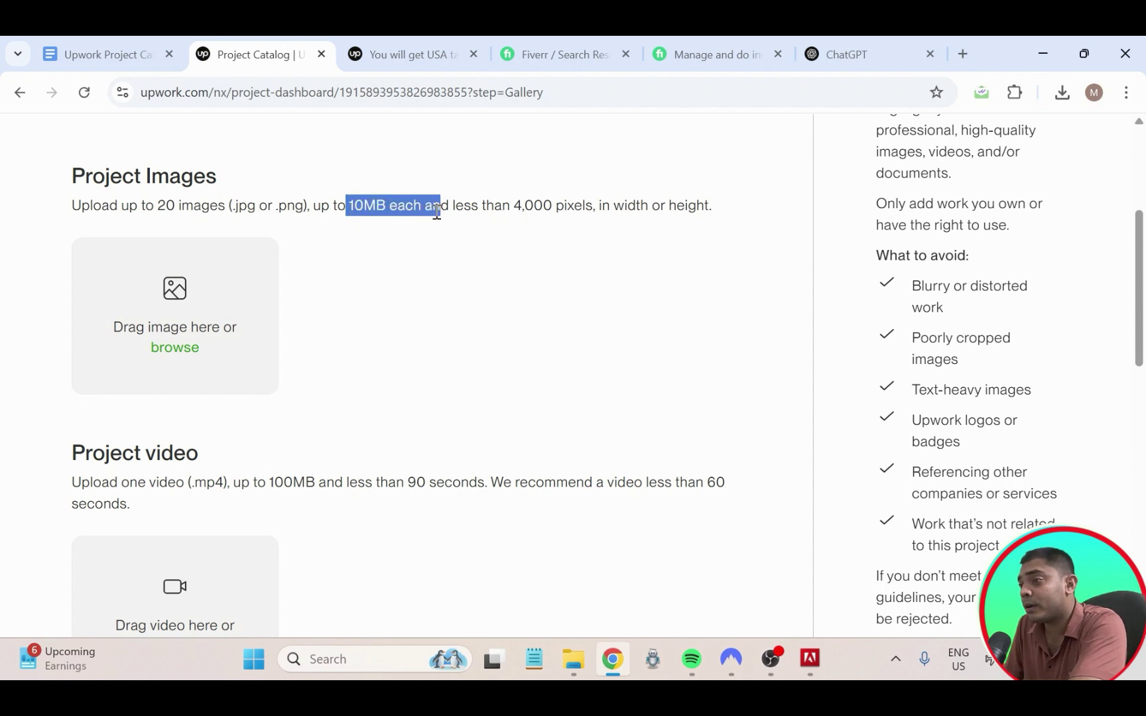
left_click(401, 211)
double_click(376, 205)
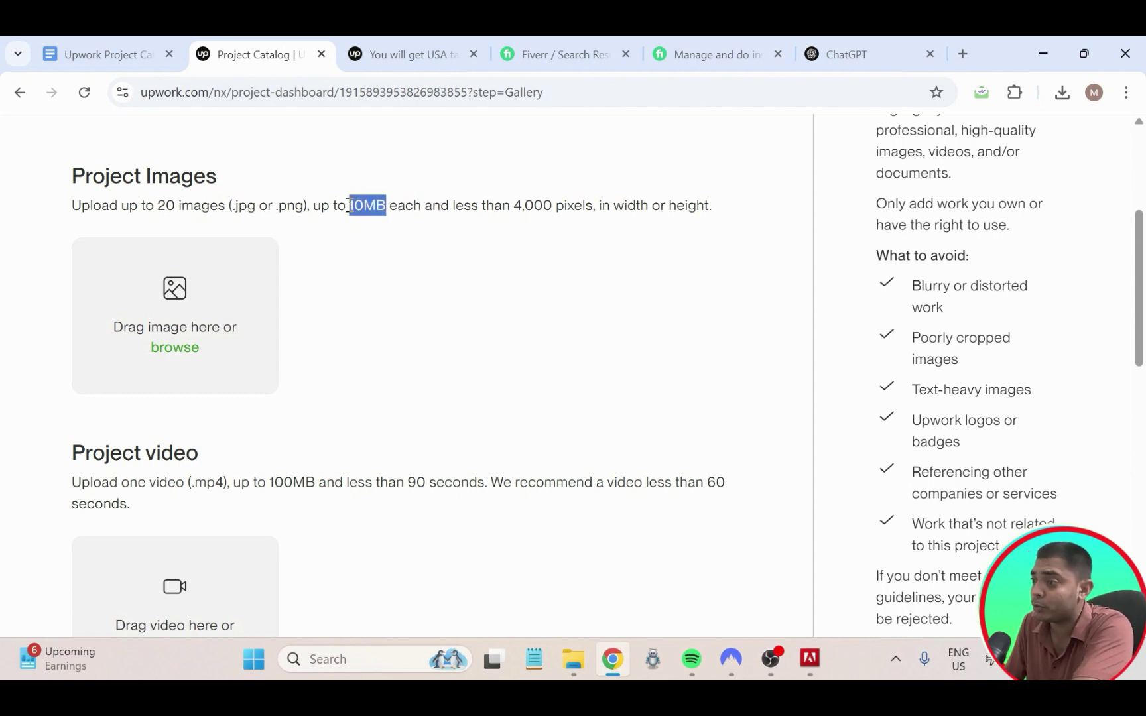
left_click(407, 218)
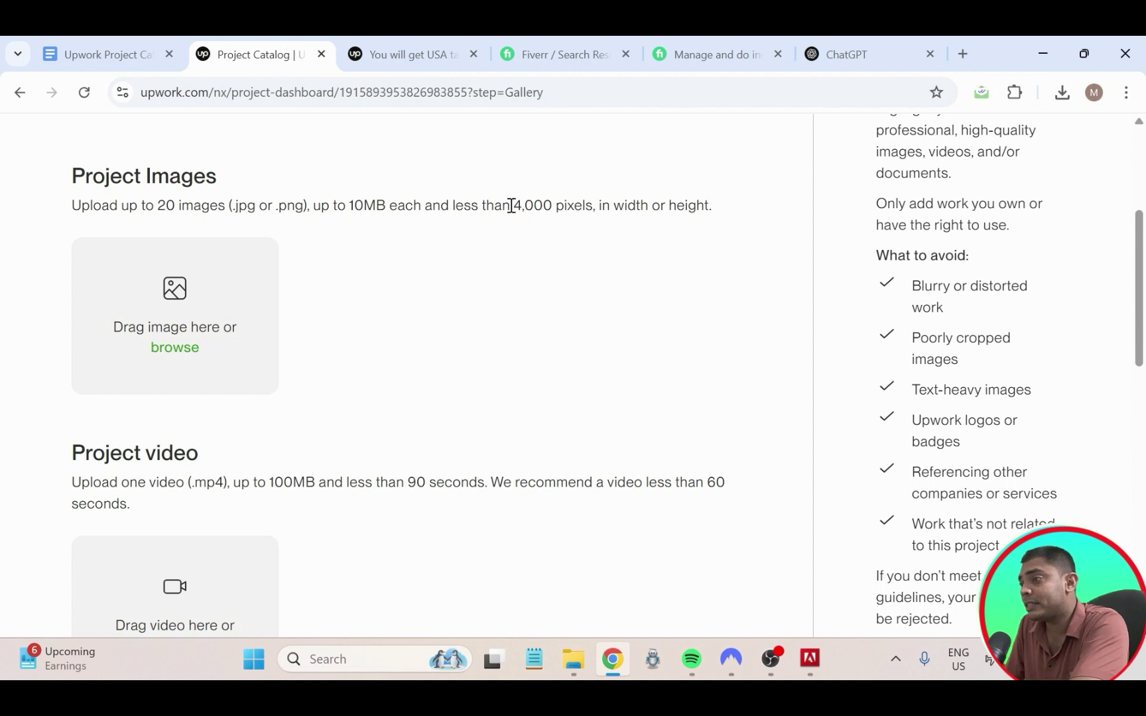
left_click_drag(503, 206, 610, 221)
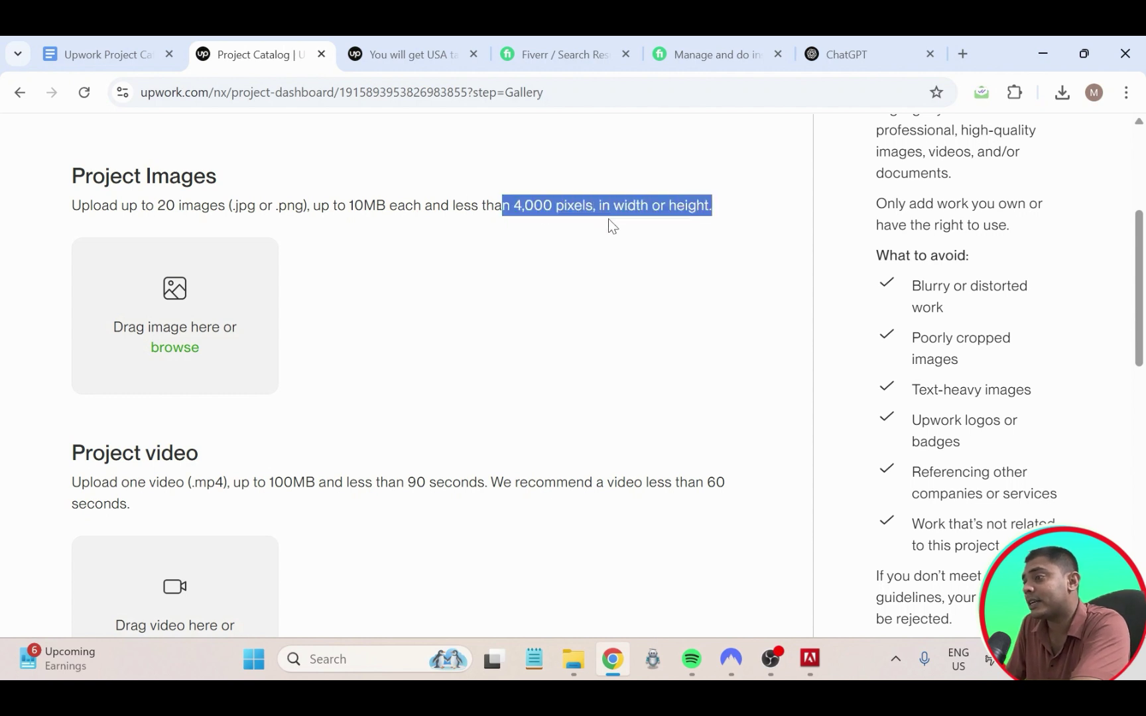
left_click(574, 222)
scroll(378, 231, "up", 4)
left_click_drag(349, 473, 583, 475)
left_click(578, 476)
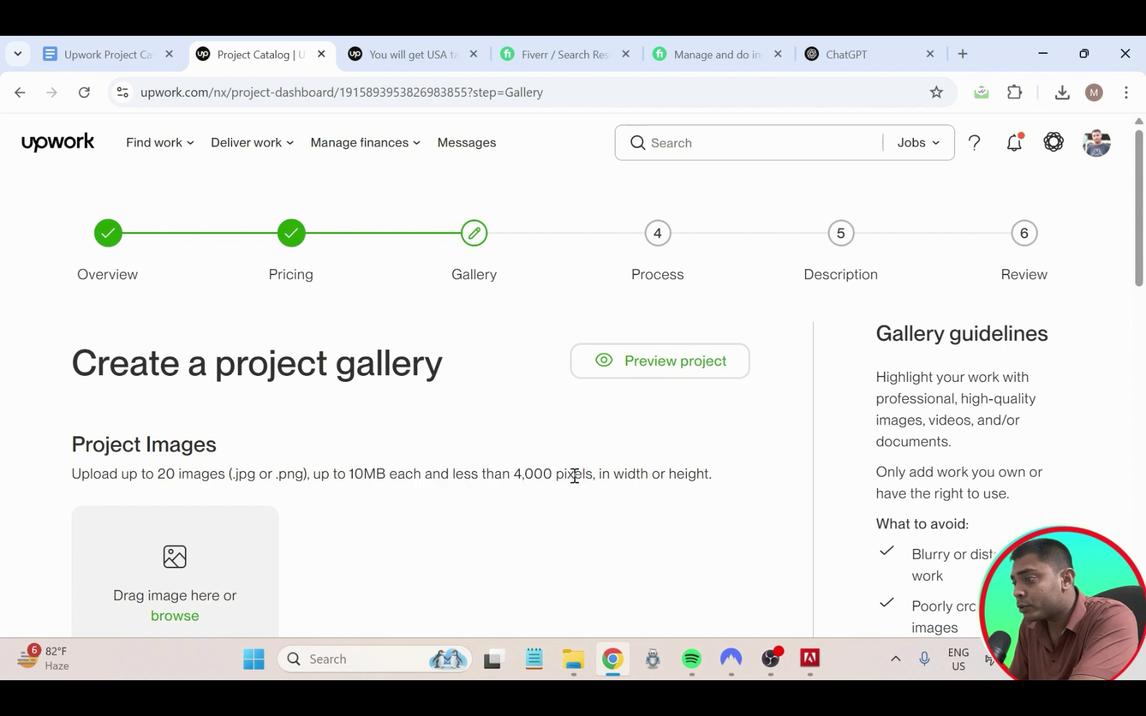
left_click_drag(345, 474, 463, 476)
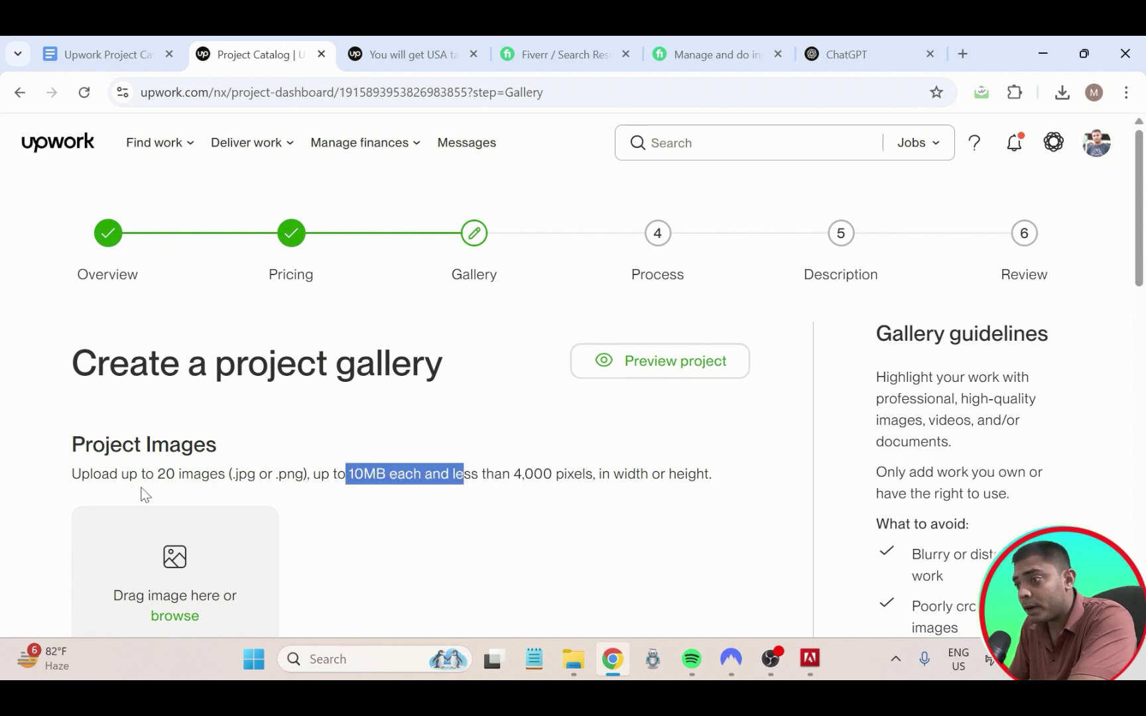
left_click_drag(153, 471, 271, 495)
left_click(265, 492)
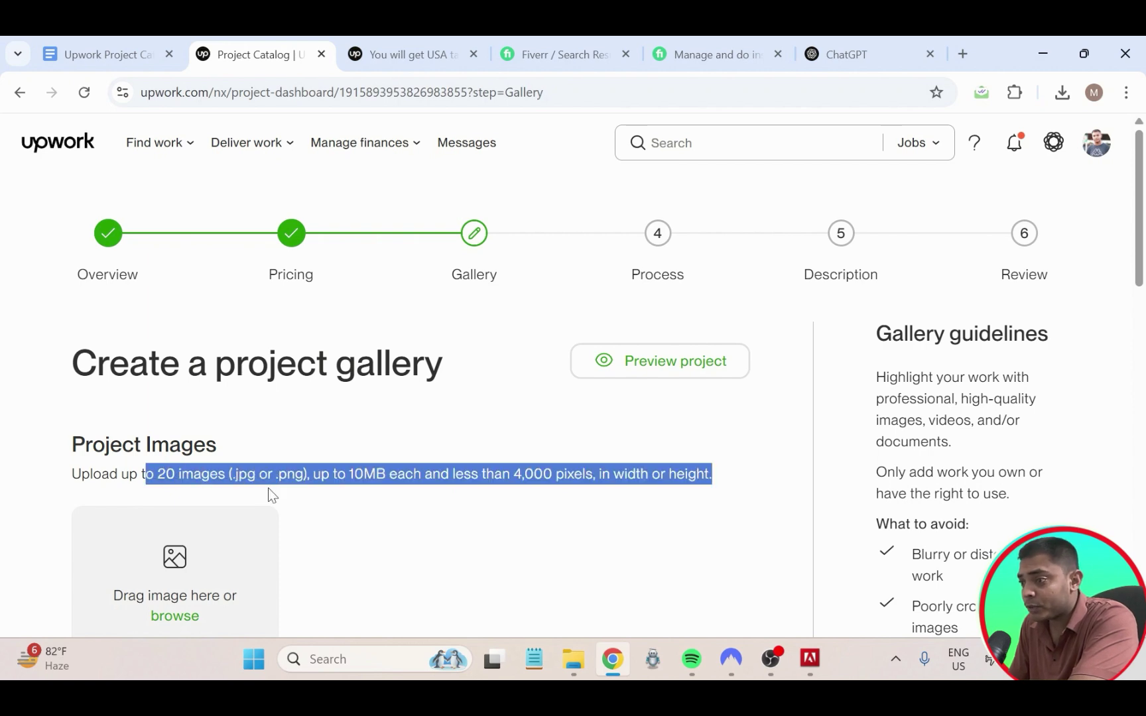
left_click(187, 472)
scroll(299, 530, "down", 2)
scroll(299, 523, "down", 1)
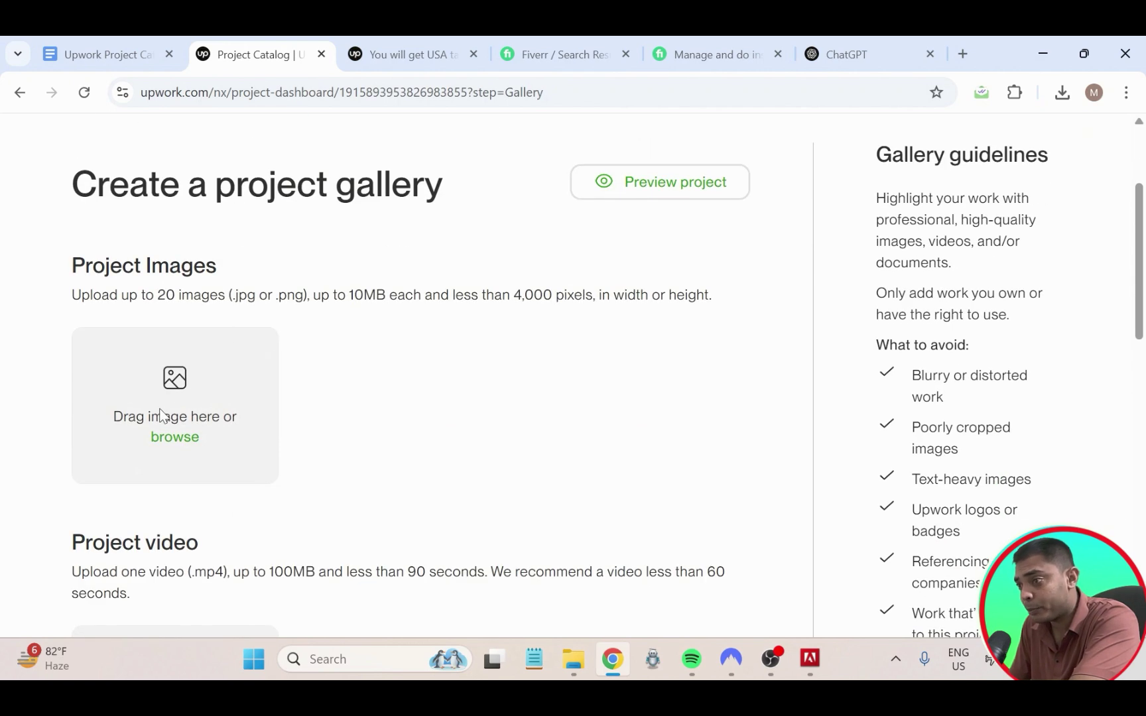
- Examine the project video upload requirements, including the allowed format, file size limit and recommended length
scroll(133, 458, "down", 4)
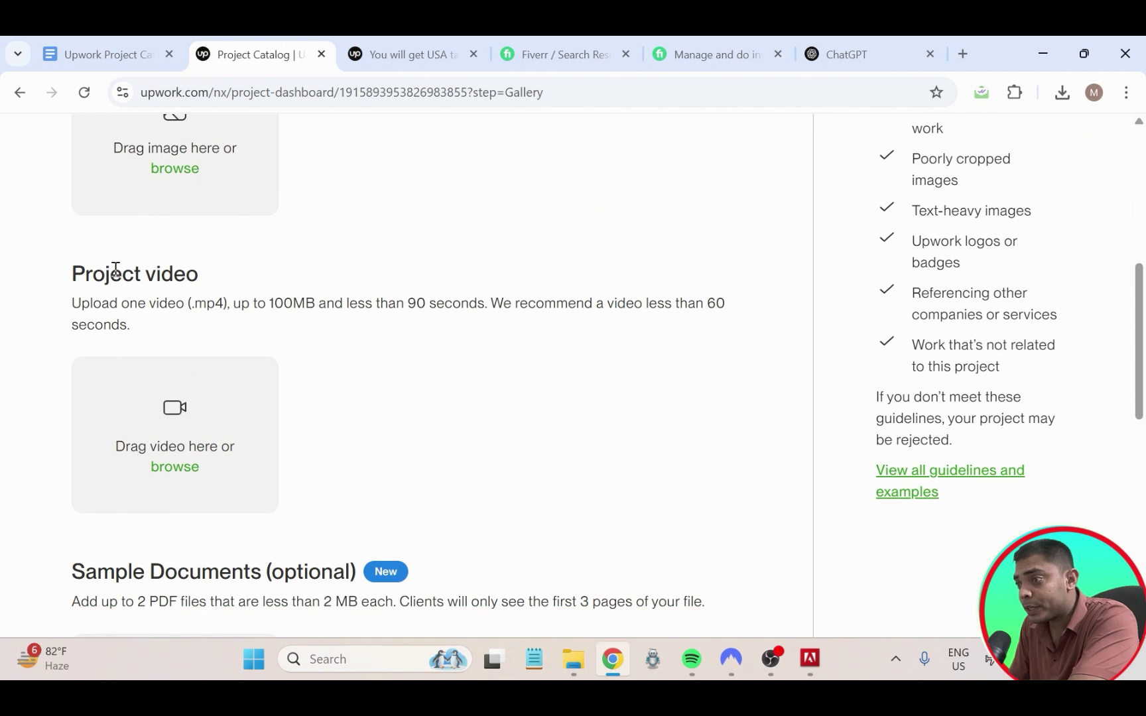
left_click_drag(69, 309, 320, 305)
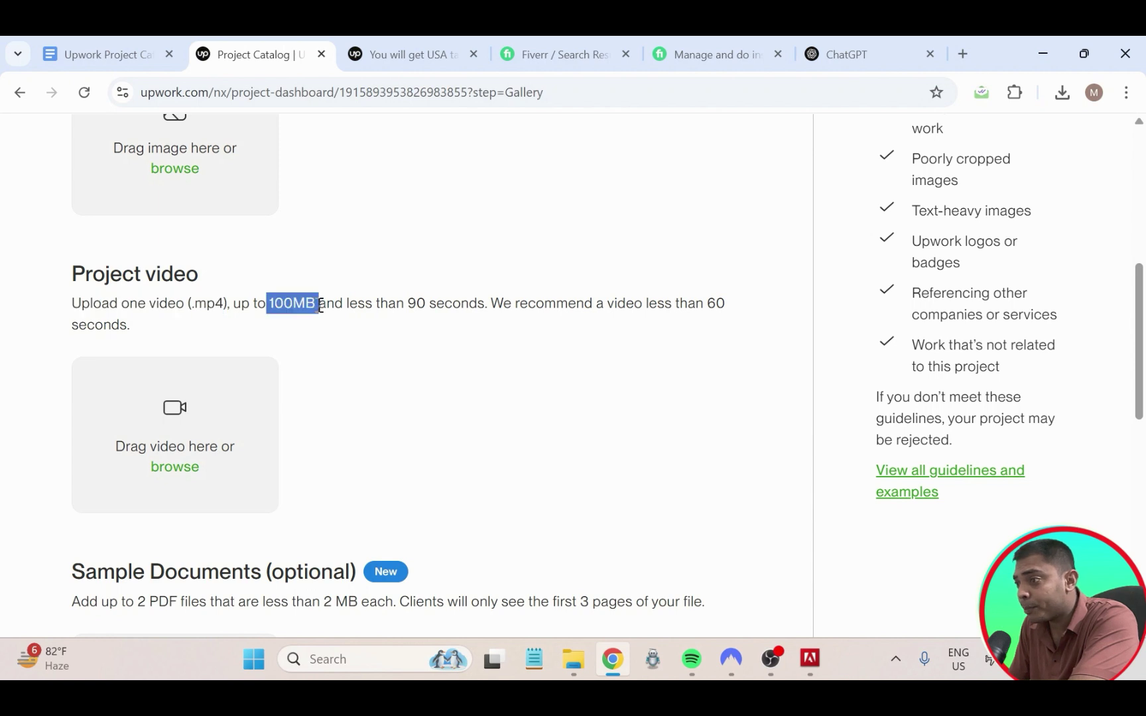
left_click_drag(403, 303, 471, 307)
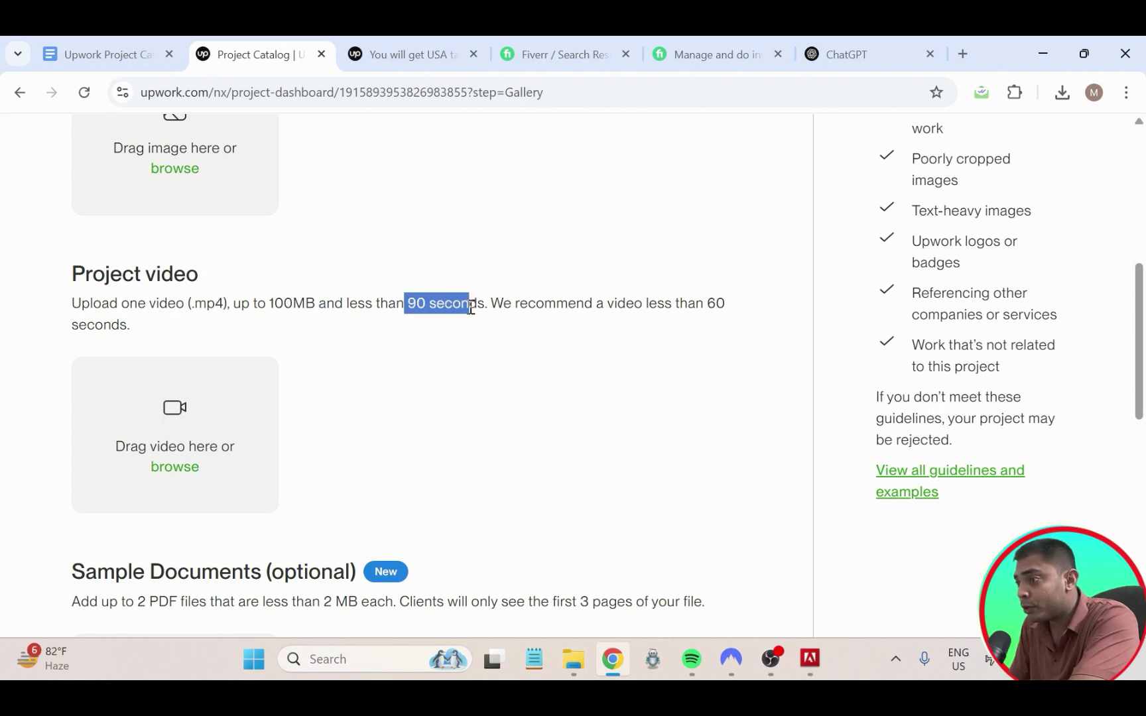
left_click(313, 304)
left_click_drag(162, 304, 646, 307)
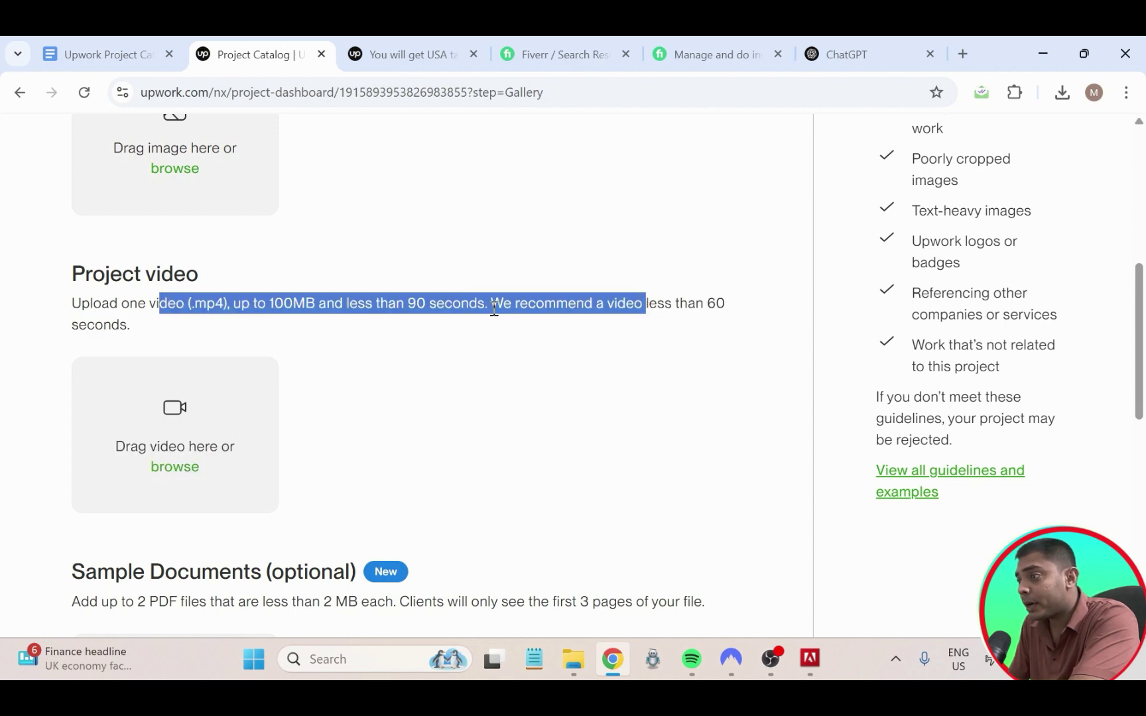
left_click(533, 375)
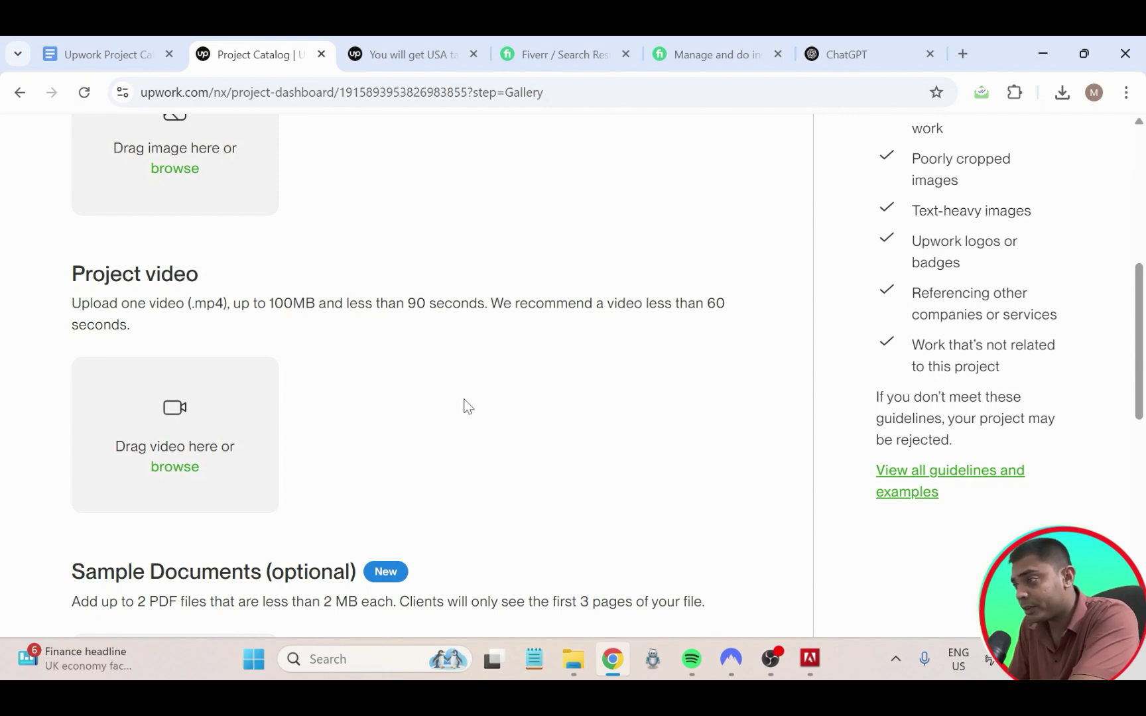
- Read the optional Sample Documents upload limits and review the image, video and document sections of the gallery
scroll(468, 405, "down", 5)
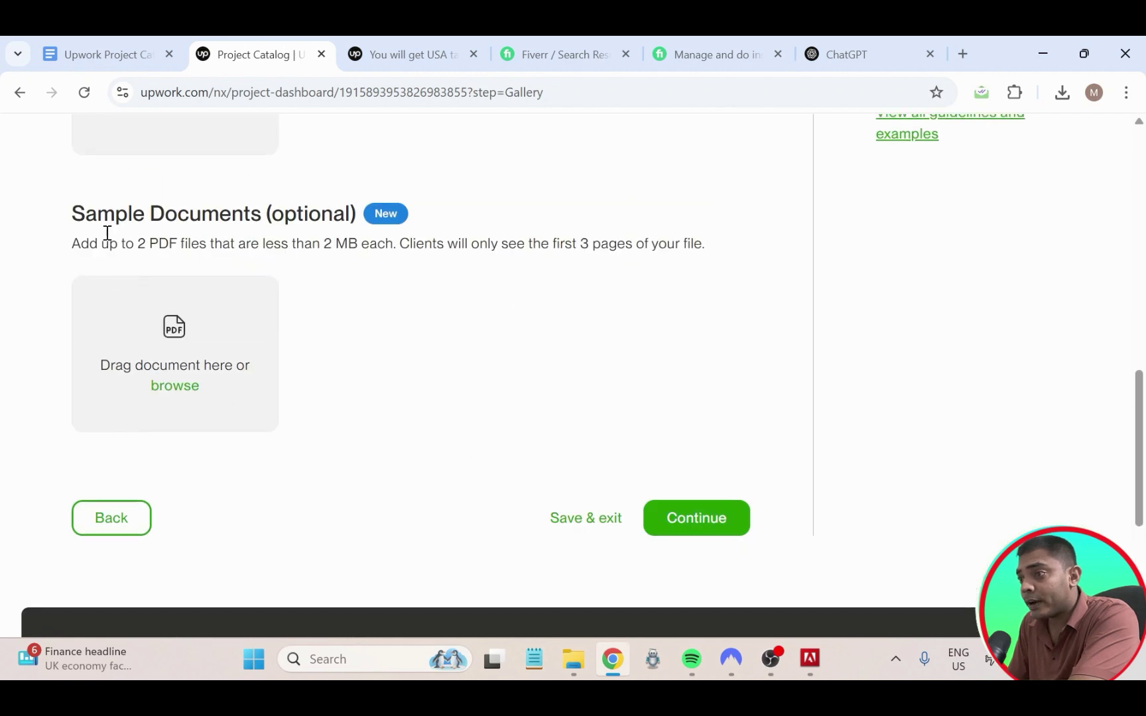
left_click_drag(73, 215, 437, 215)
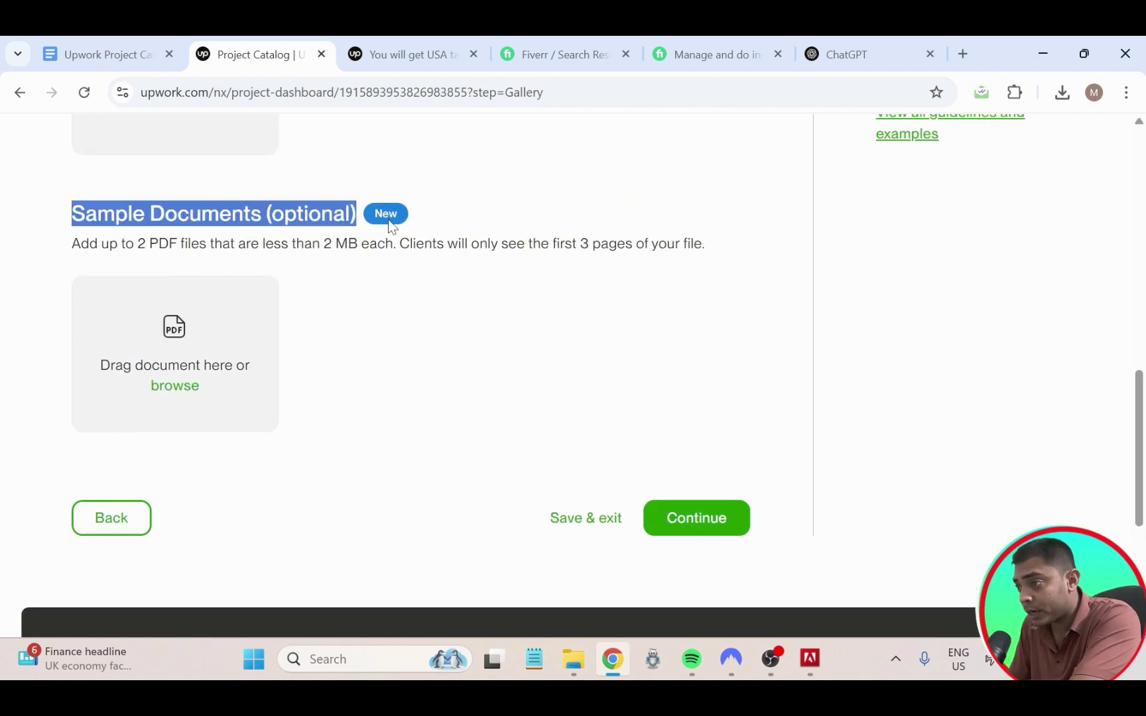
left_click_drag(73, 246, 727, 265)
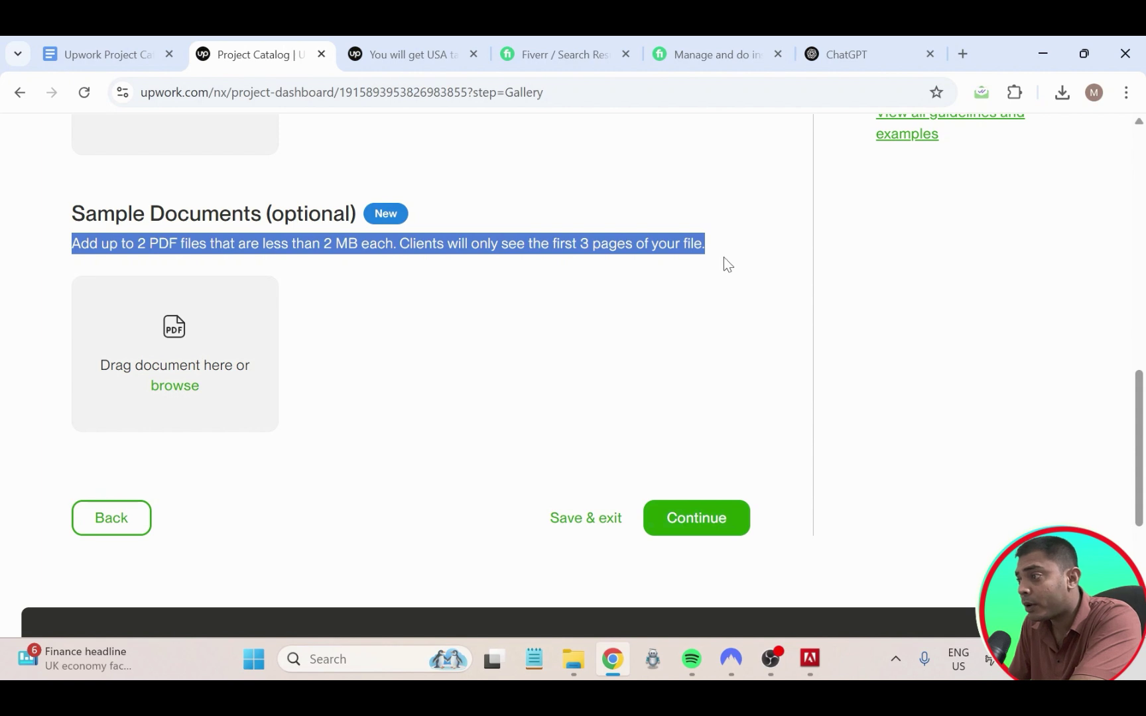
left_click(723, 259)
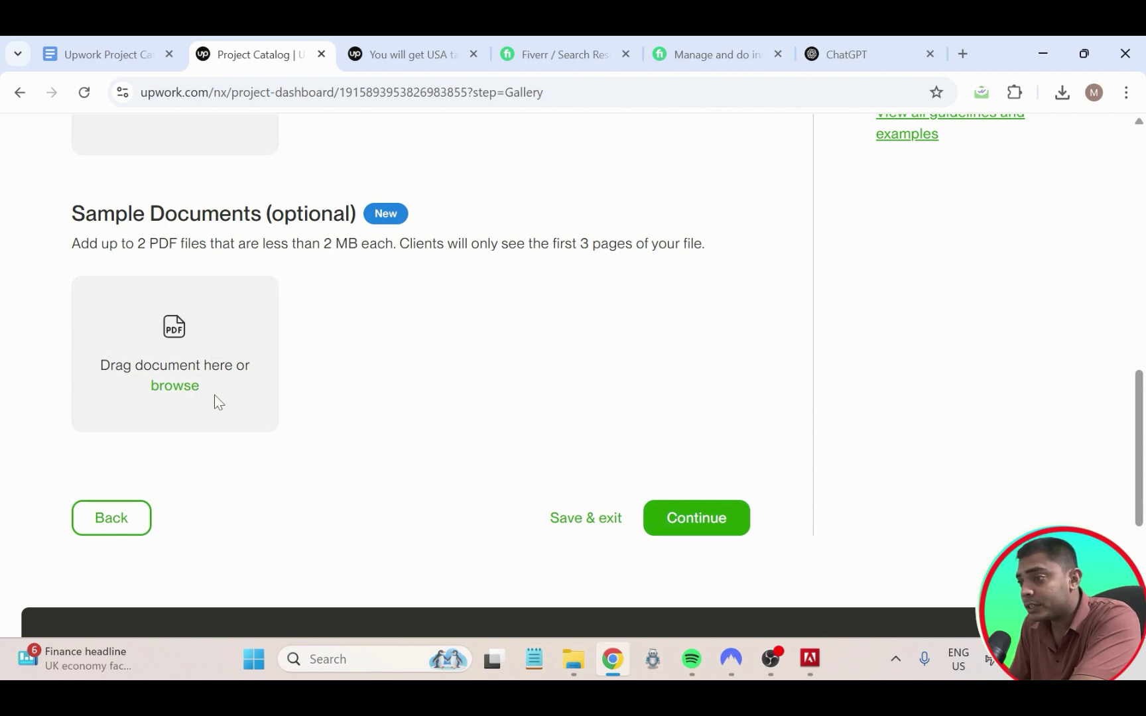
scroll(212, 398, "up", 1)
scroll(259, 401, "up", 2)
scroll(260, 401, "up", 5)
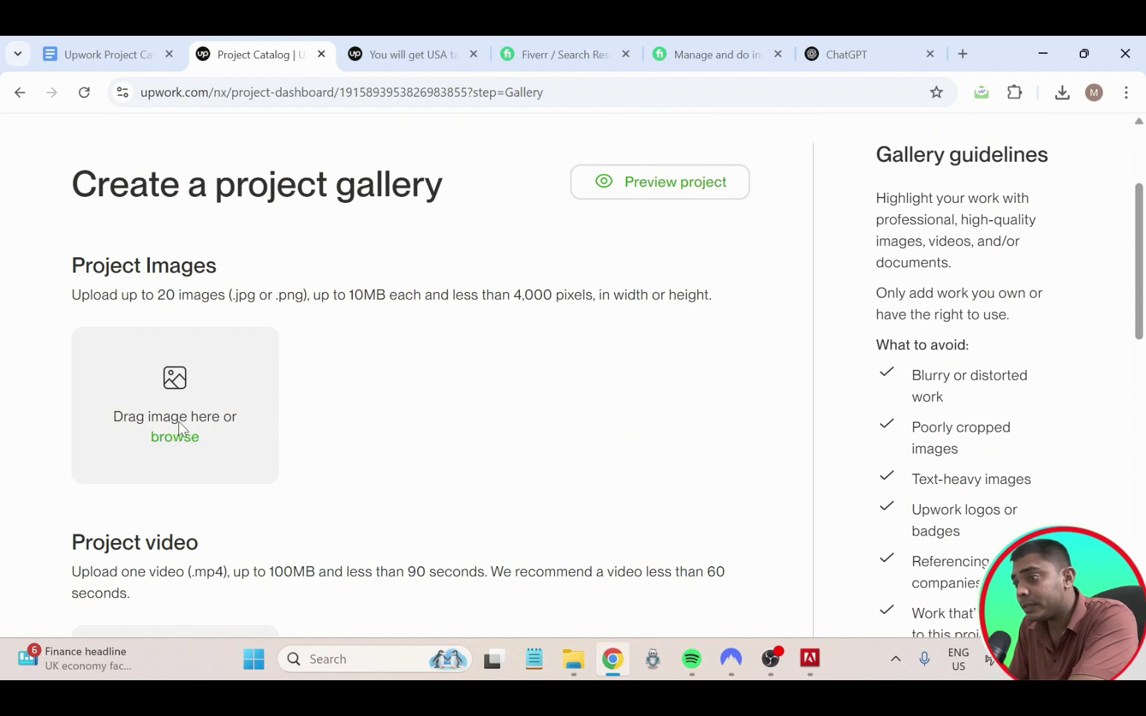
scroll(177, 443, "down", 5)
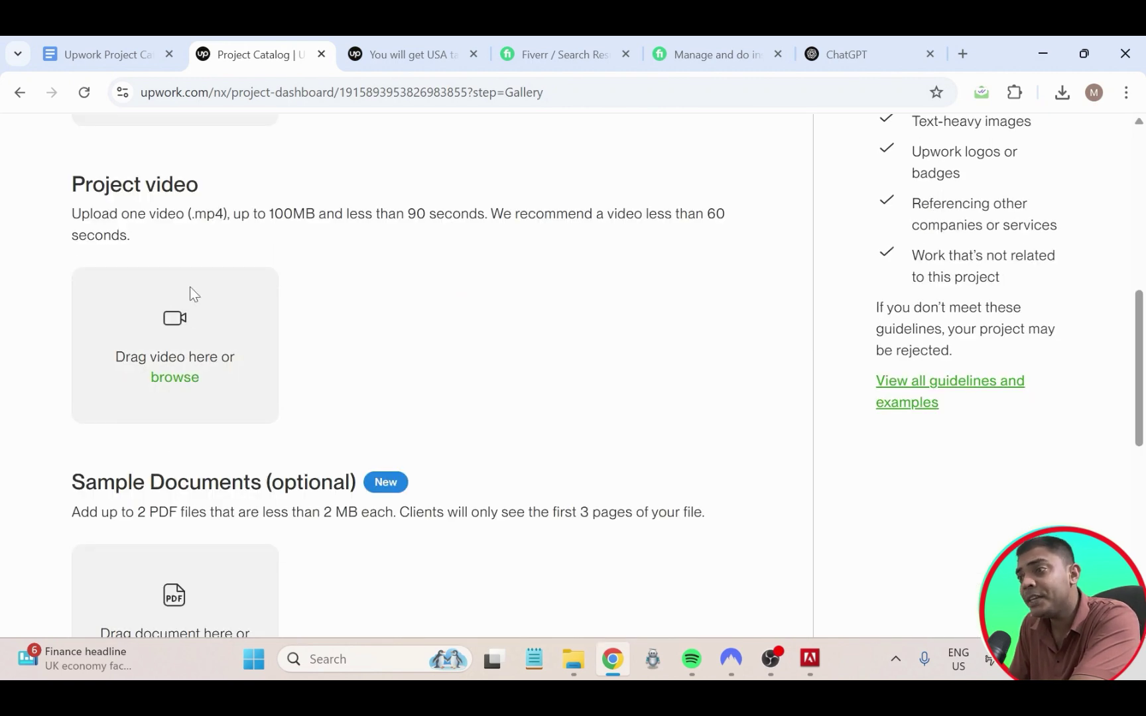
scroll(199, 510, "down", 4)
scroll(199, 509, "up", 9)
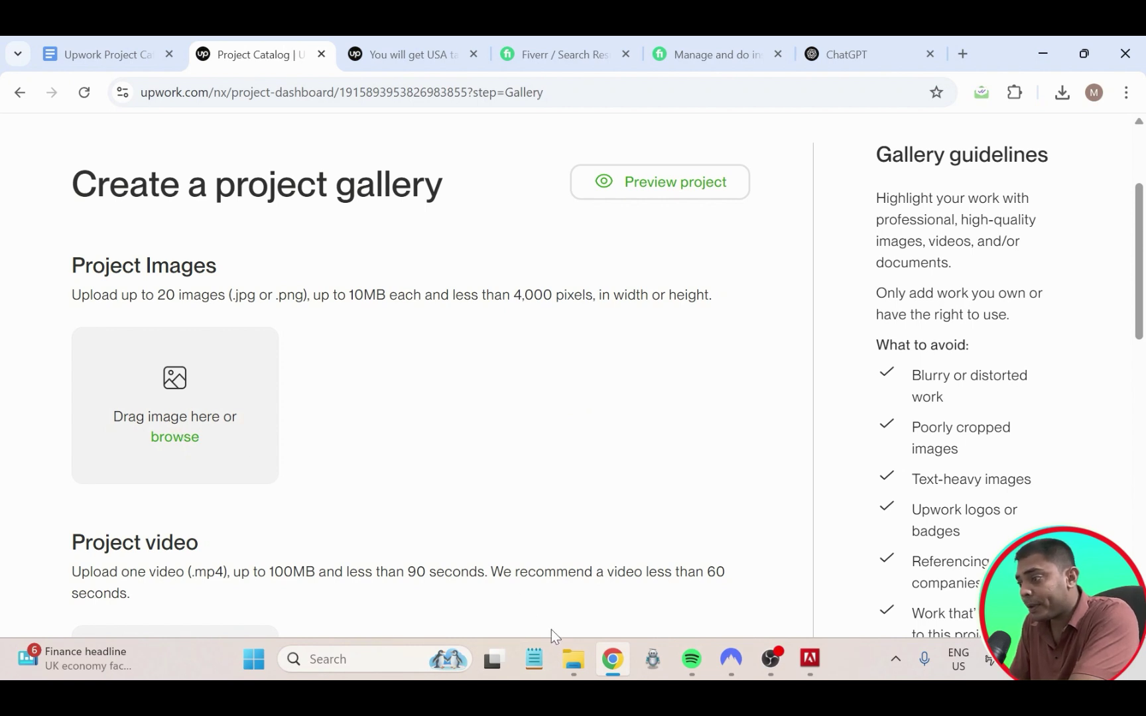
mouse_move(579, 659)
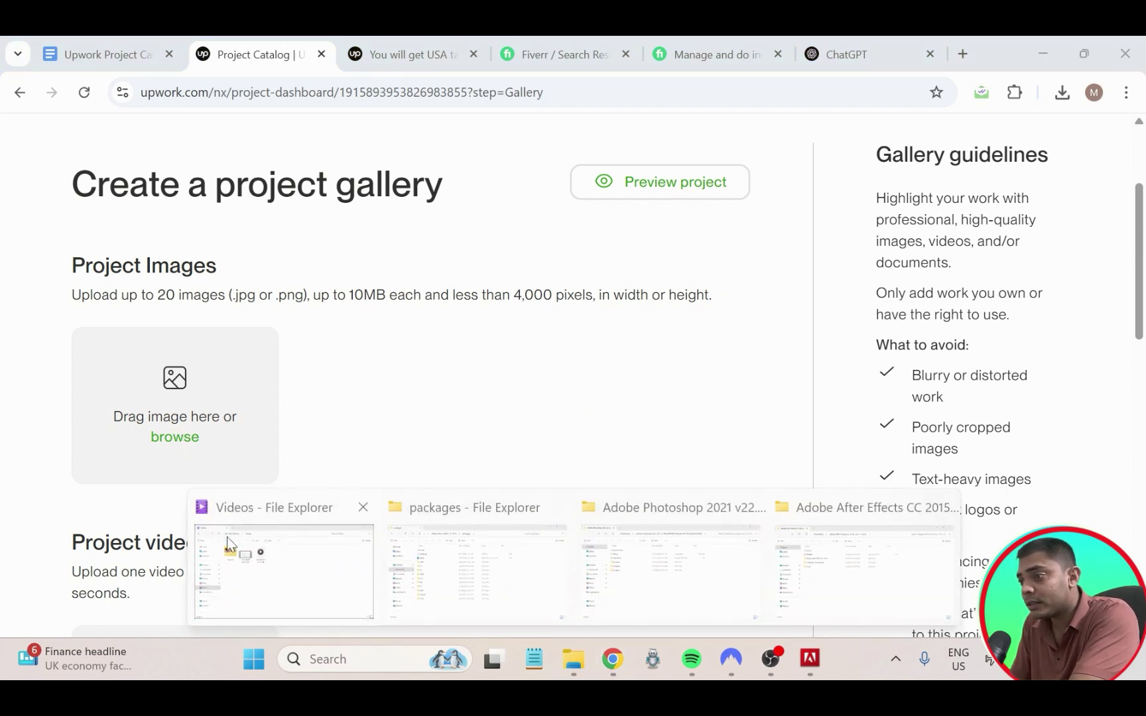
left_click(247, 543)
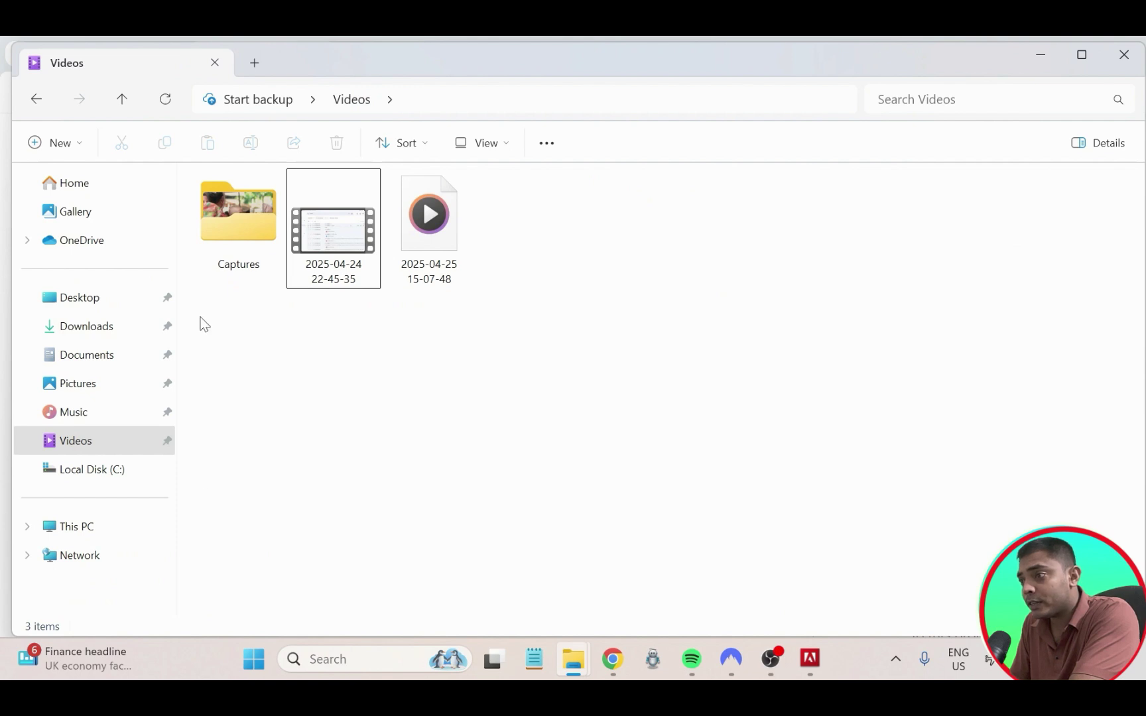
left_click(89, 189)
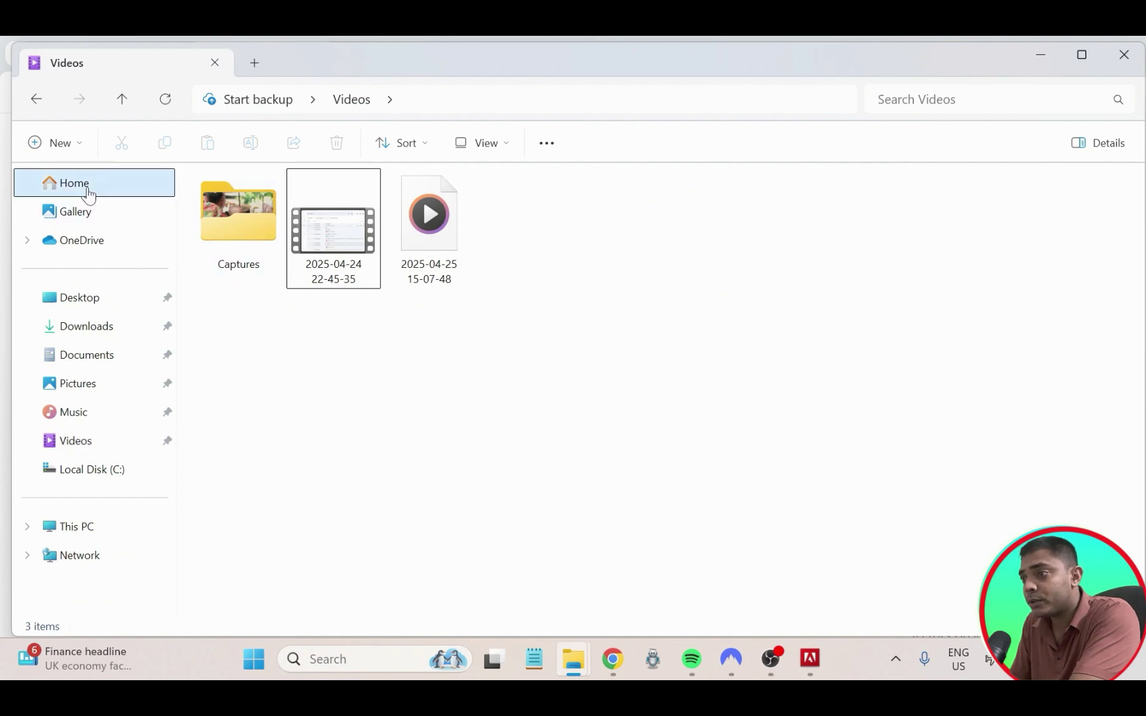
left_click(105, 335)
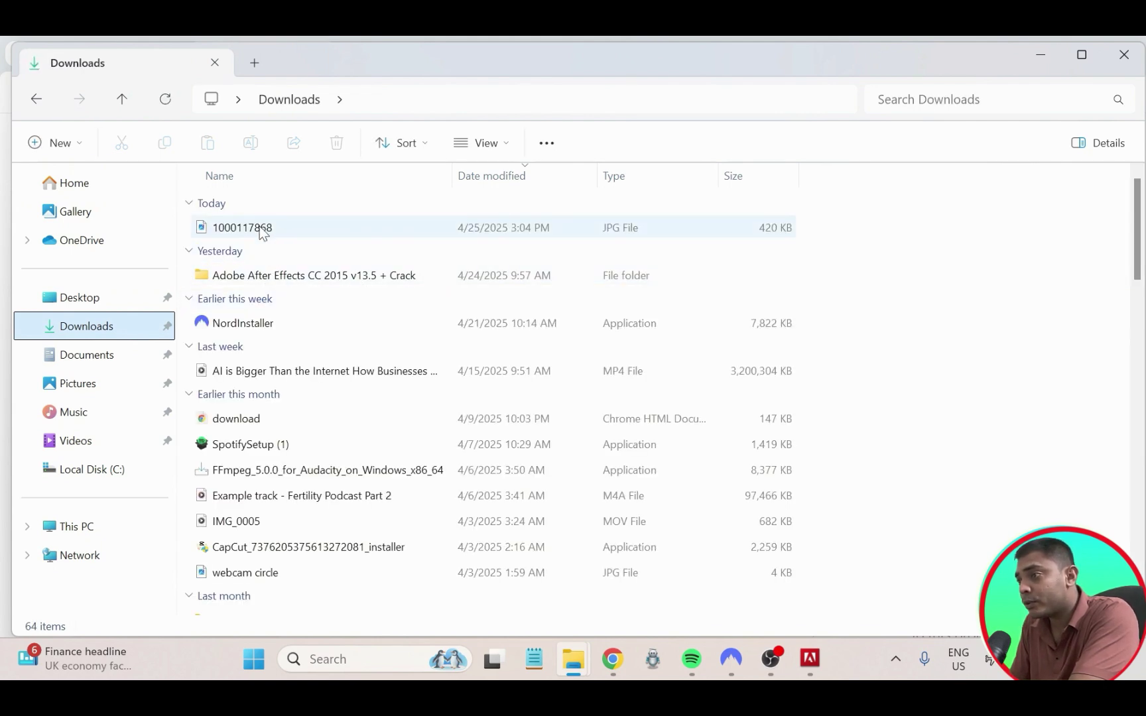
left_click(260, 232)
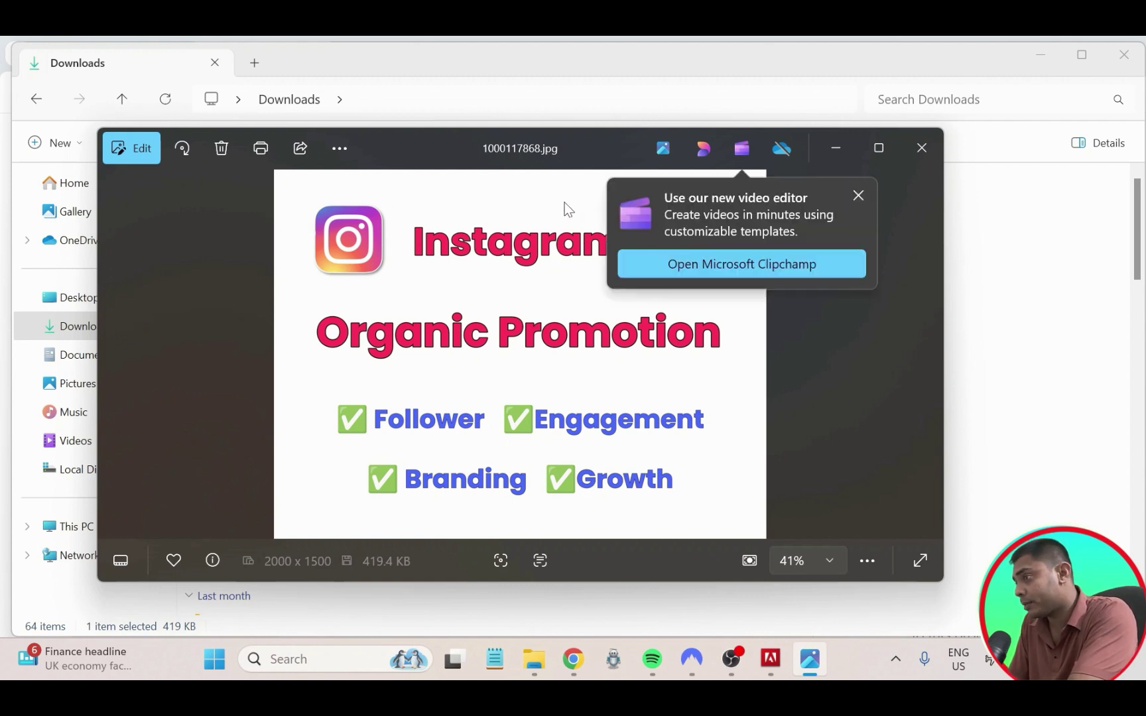
left_click(855, 196)
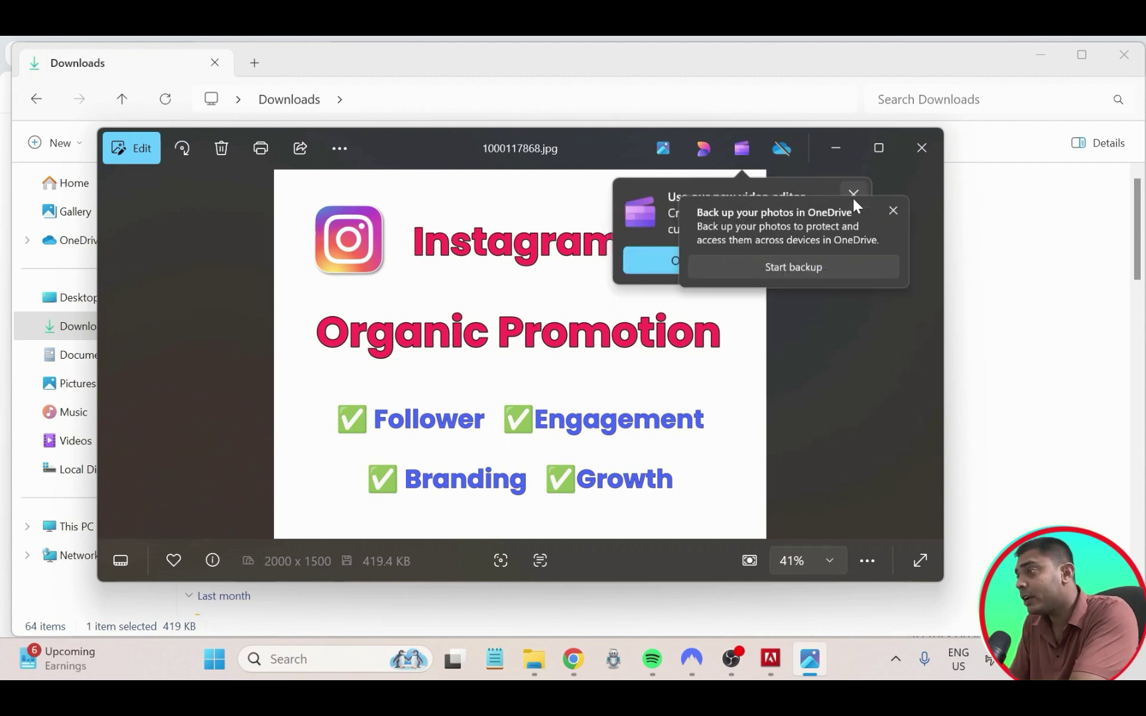
left_click(914, 203)
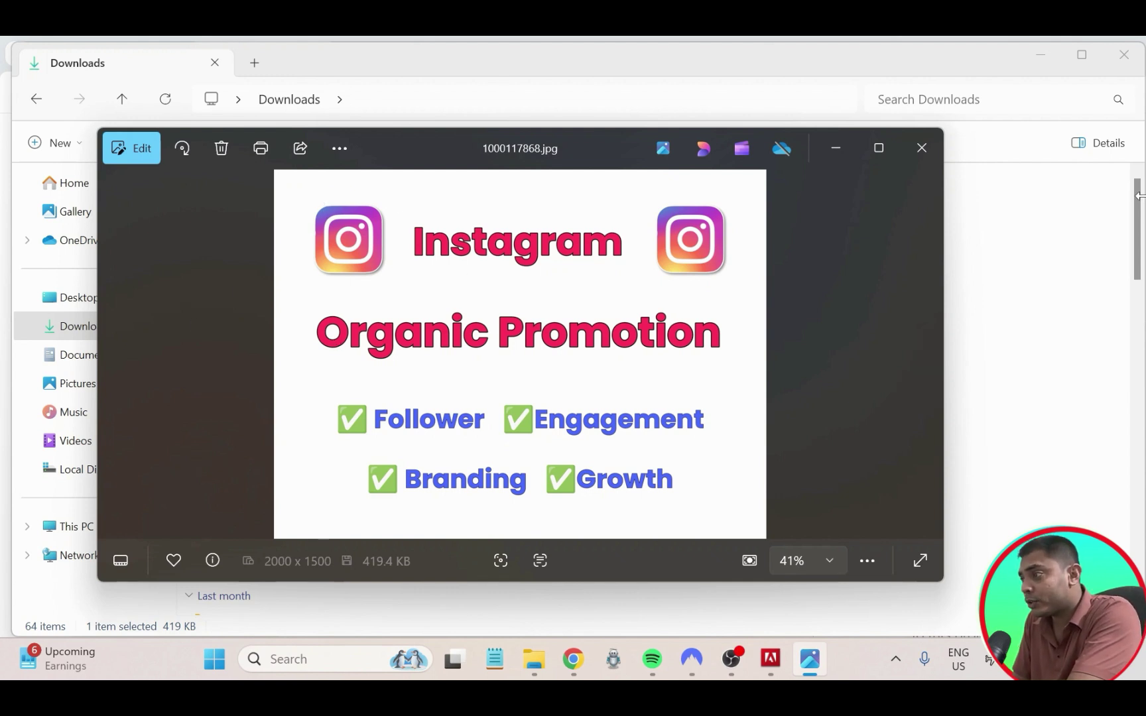
left_click(932, 155)
left_click(321, 214)
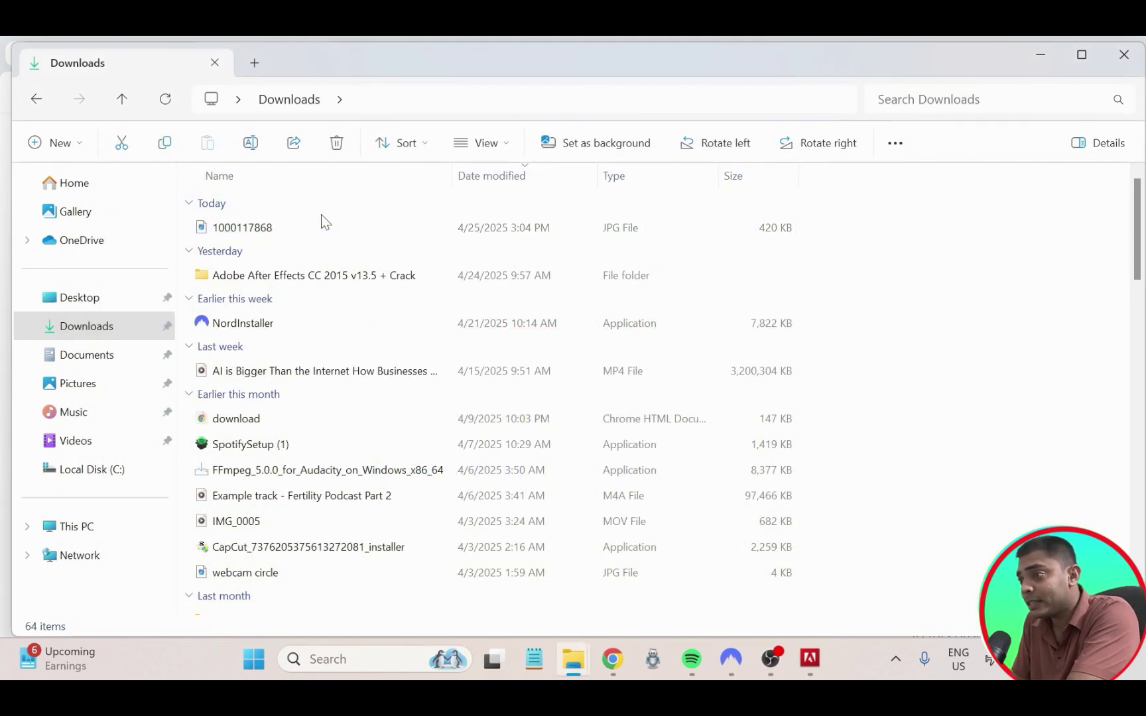
right_click(324, 224)
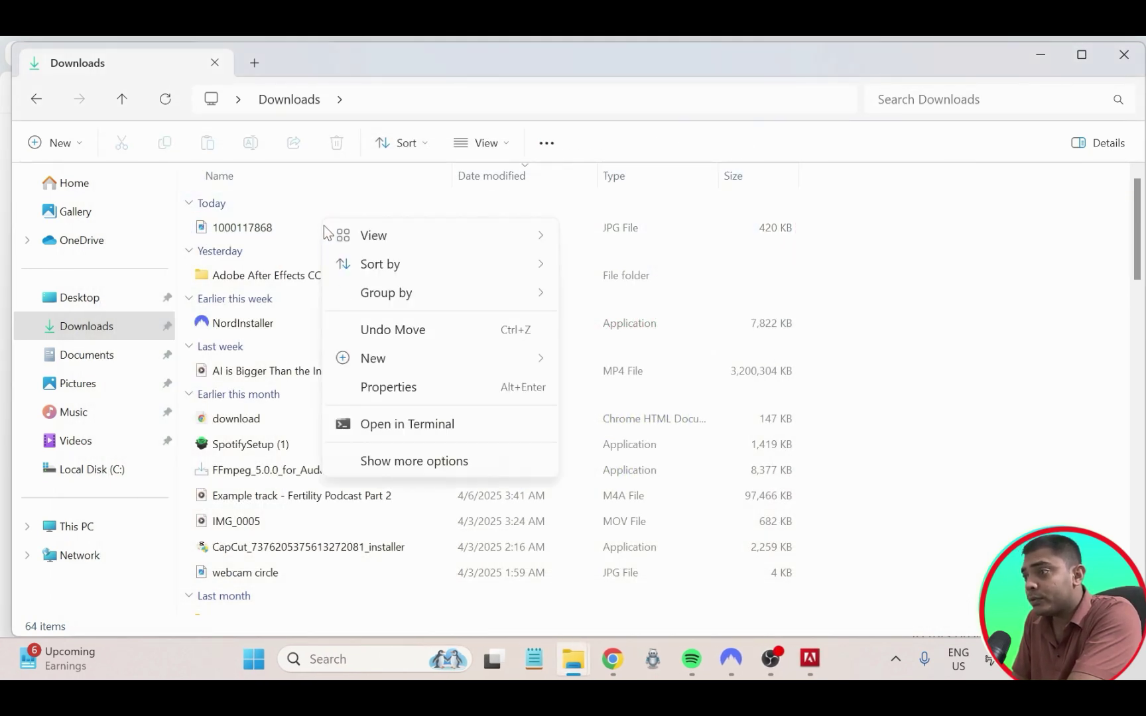
left_click(270, 235)
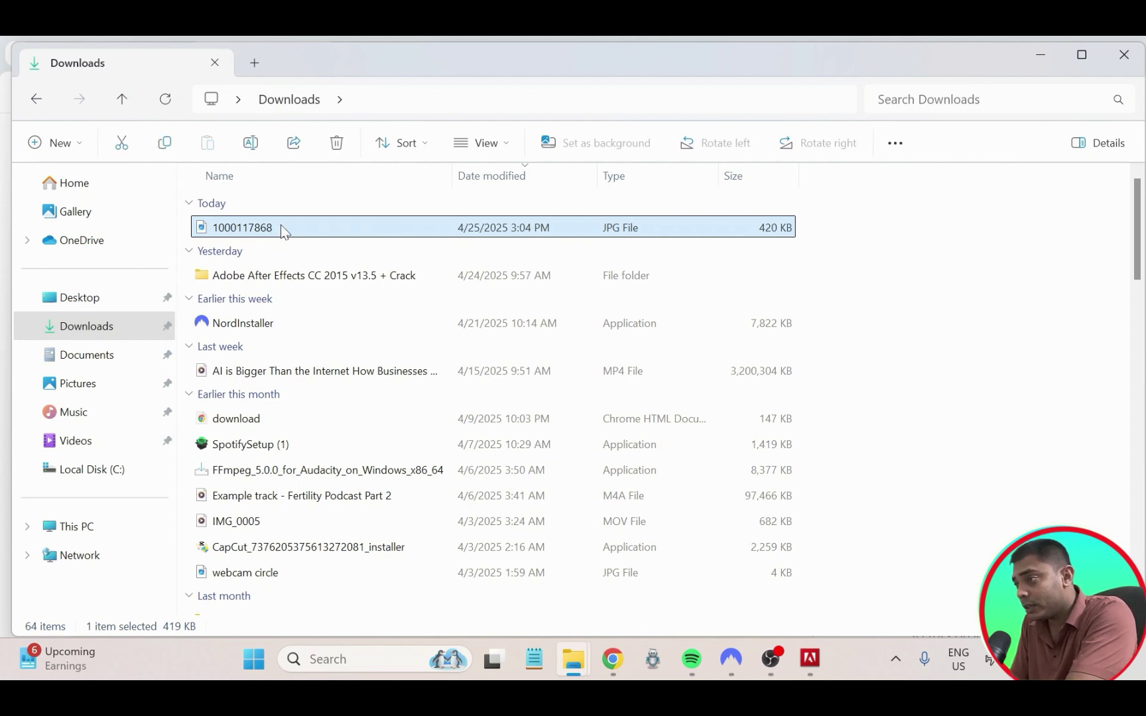
double_click(400, 228)
- Switch to the Upwork Project Catalog document in the browser and copy the keyword "instagram organic growth"
left_click(572, 646)
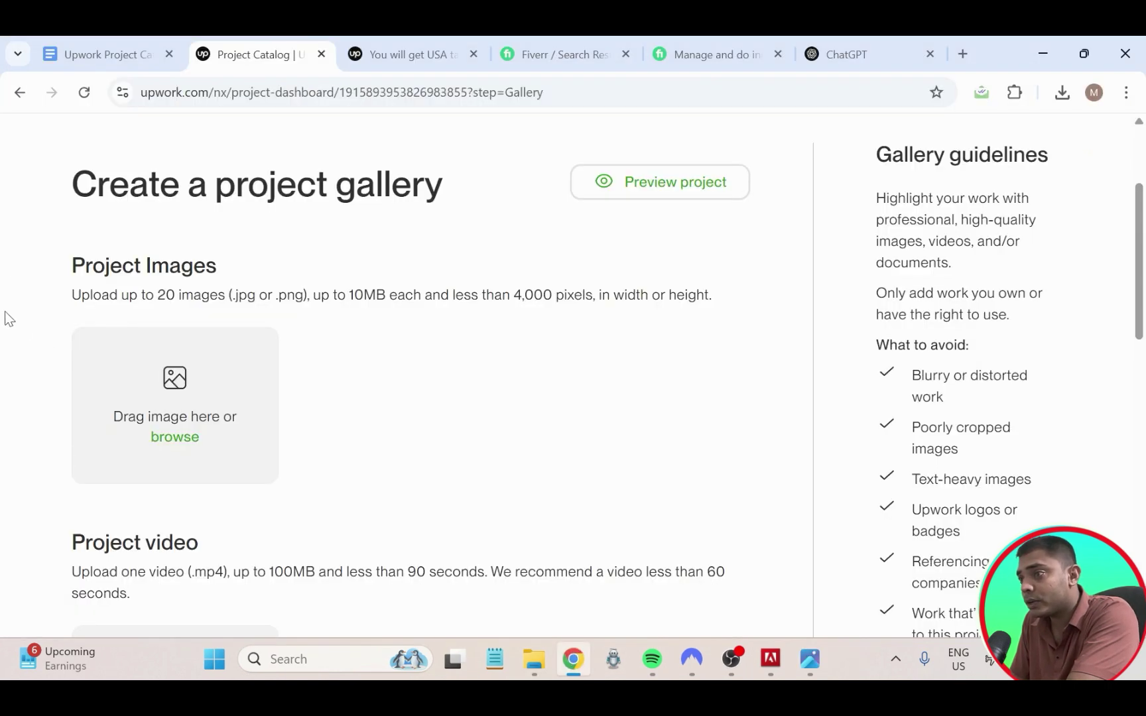
left_click(99, 50)
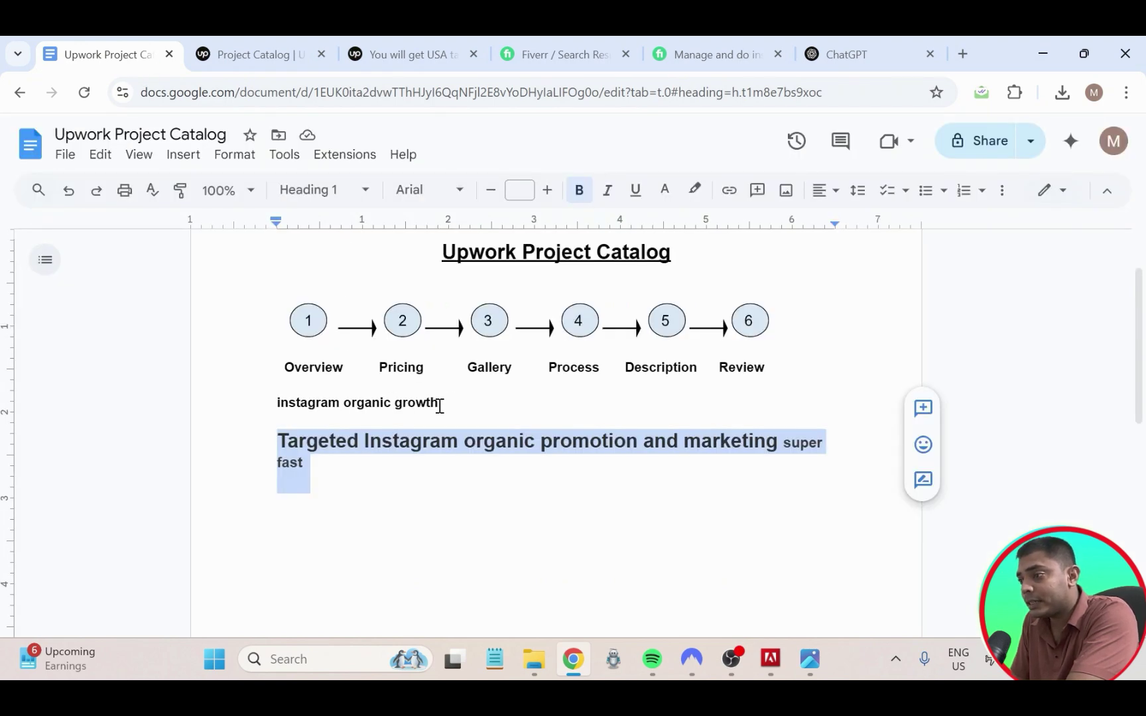
left_click_drag(440, 403, 281, 408)
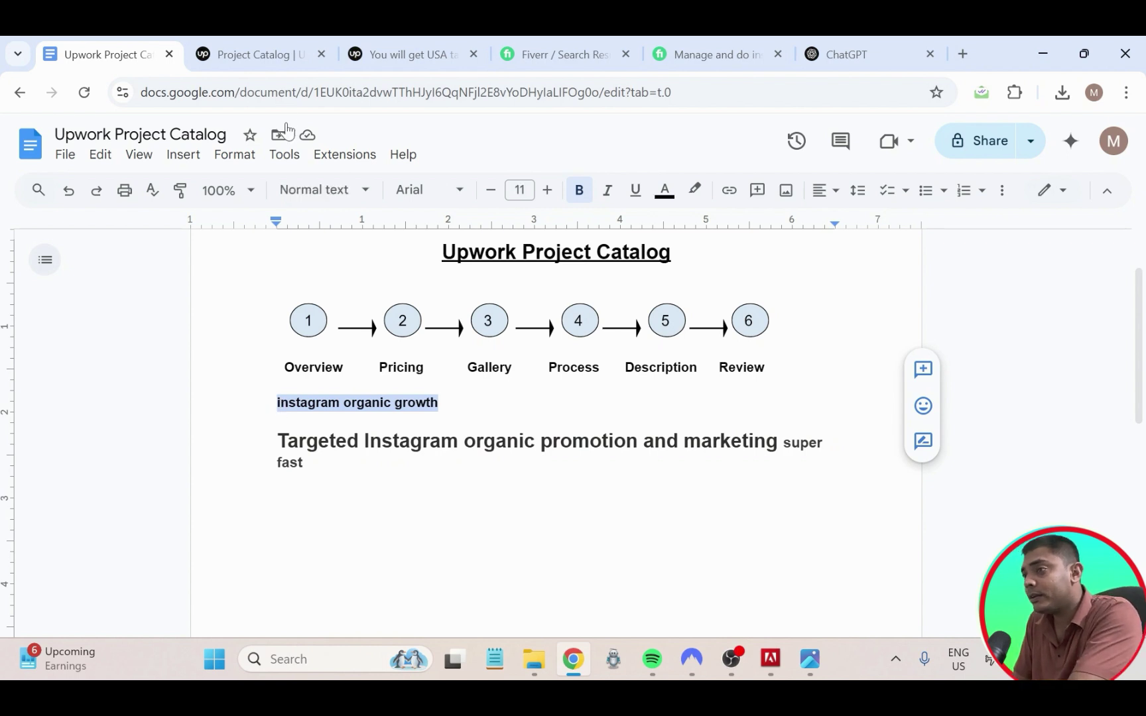
mouse_move(535, 661)
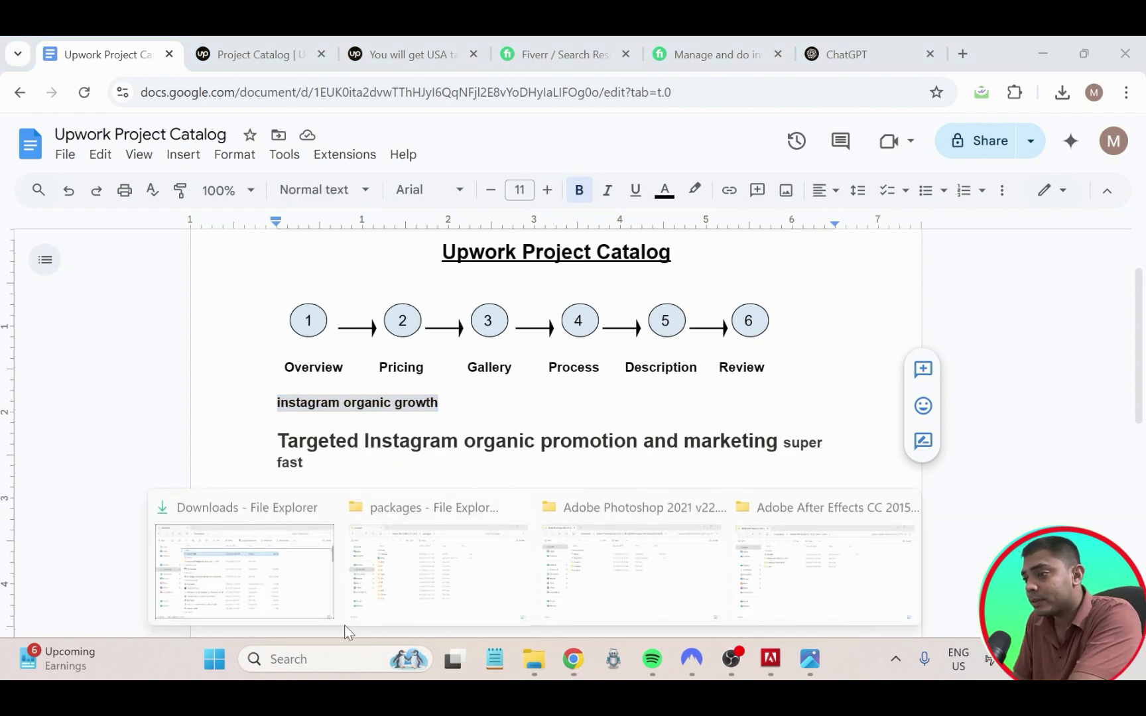
left_click(281, 569)
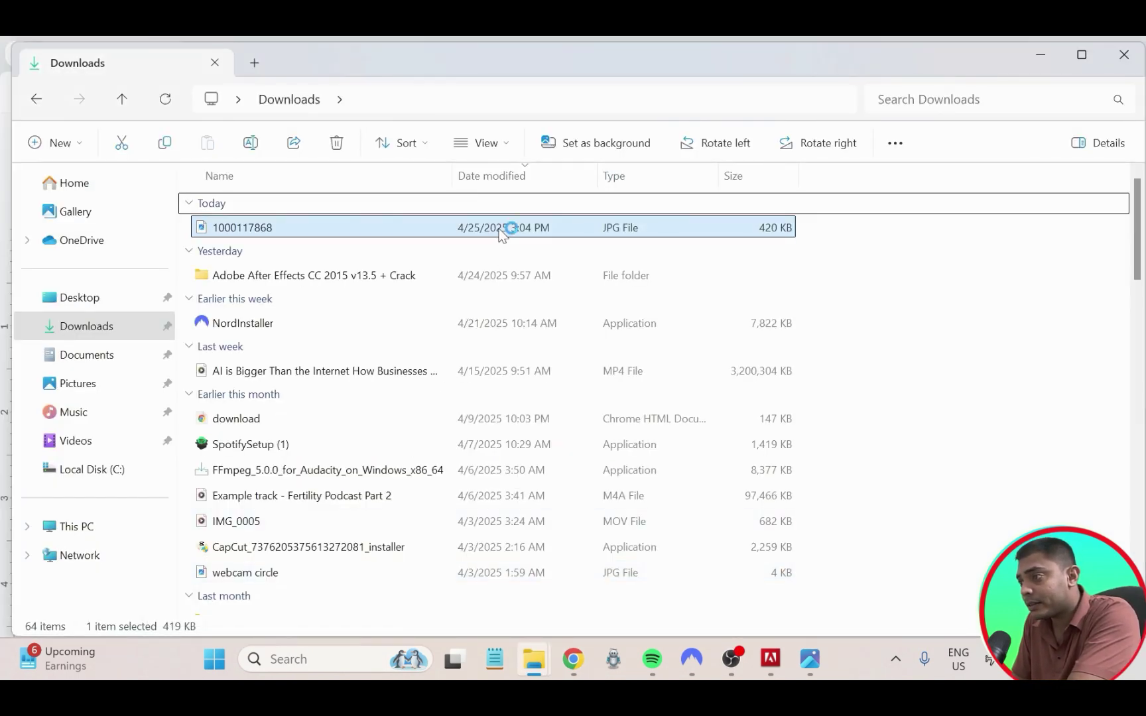
right_click(491, 227)
key("Escape")
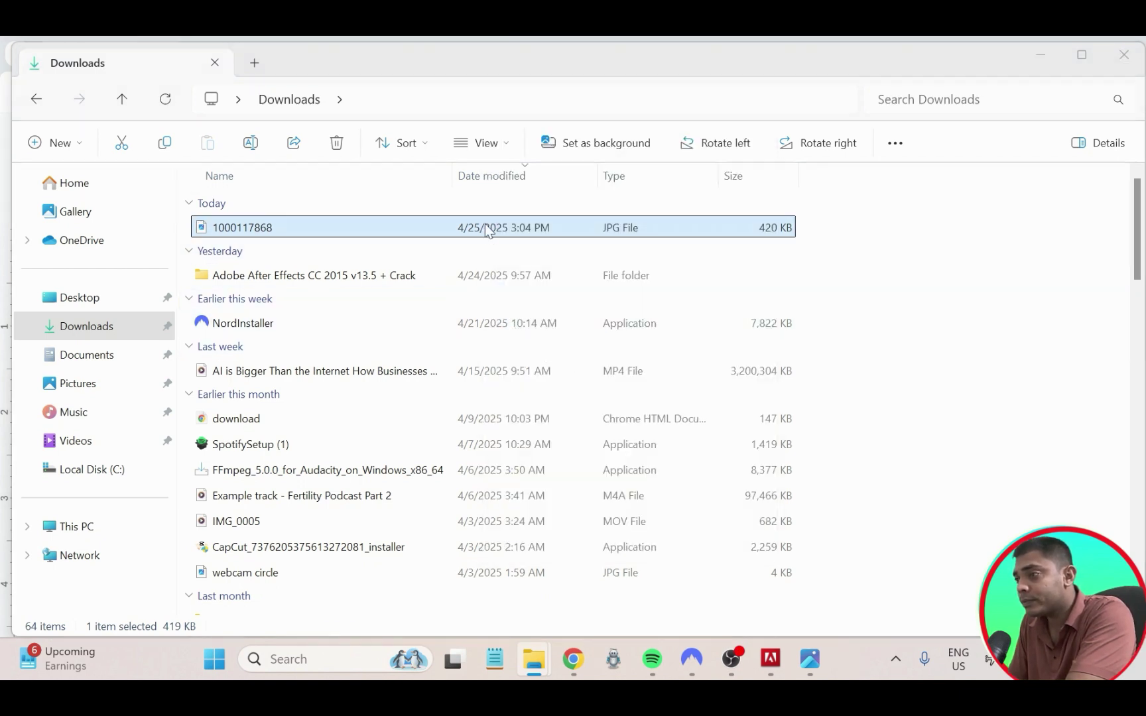
key("alt+Return")
left_click_drag(640, 241, 575, 243)
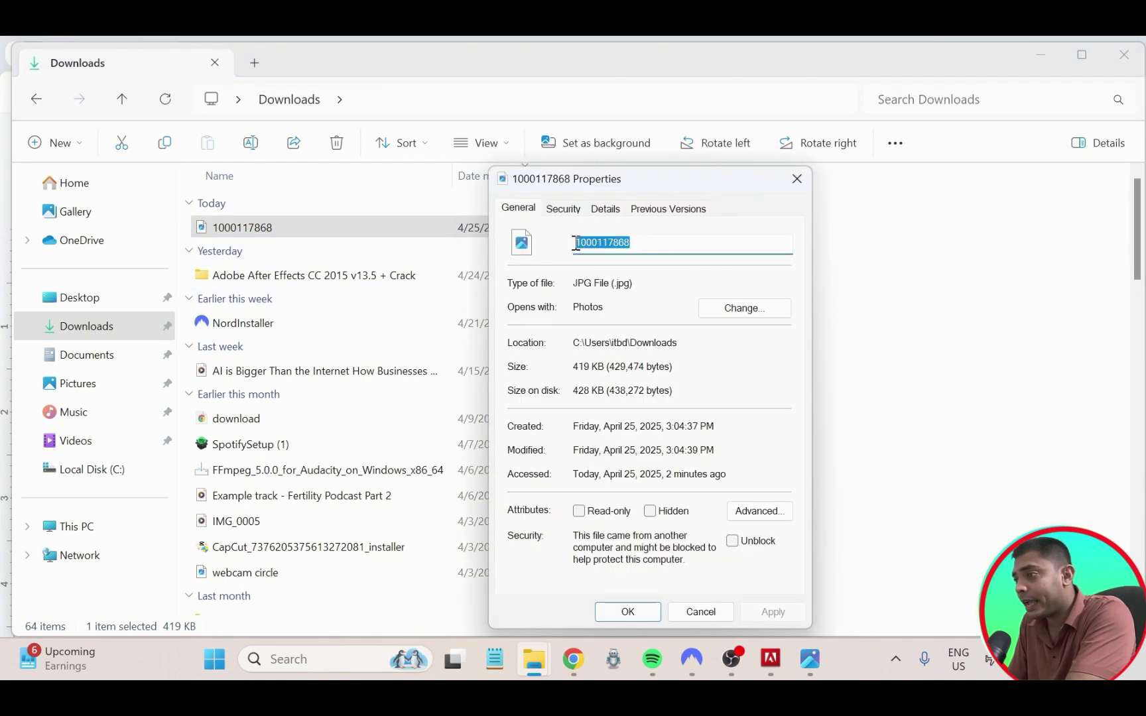
type("instagram organic growth")
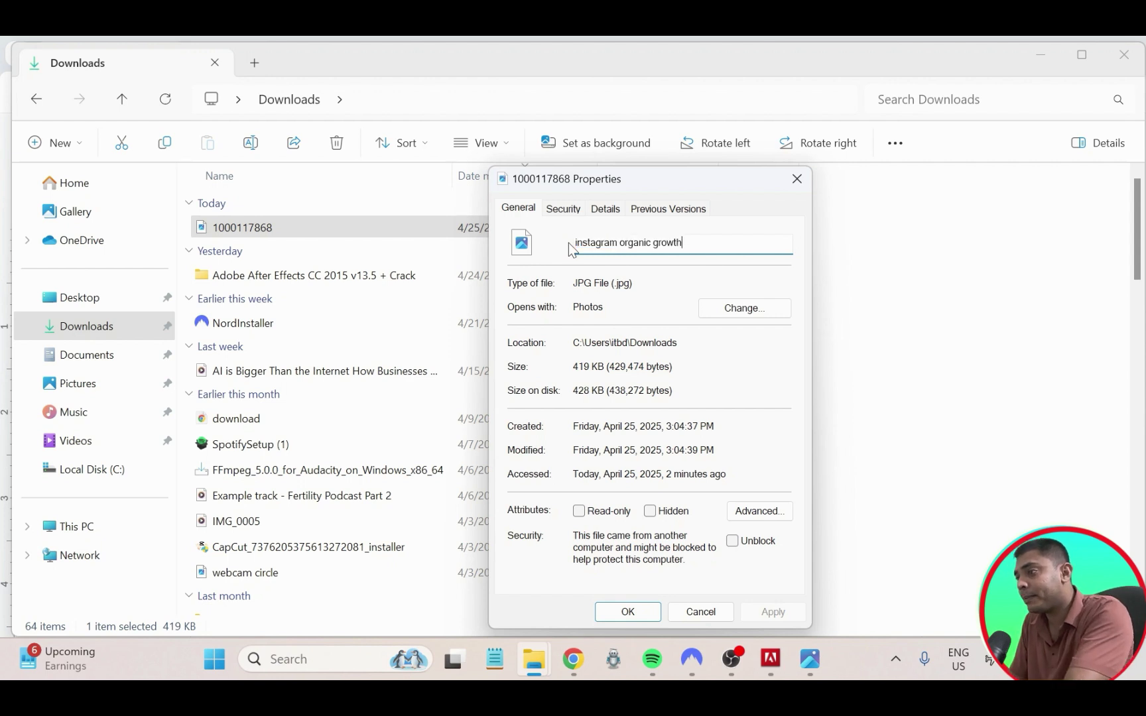
left_click(626, 612)
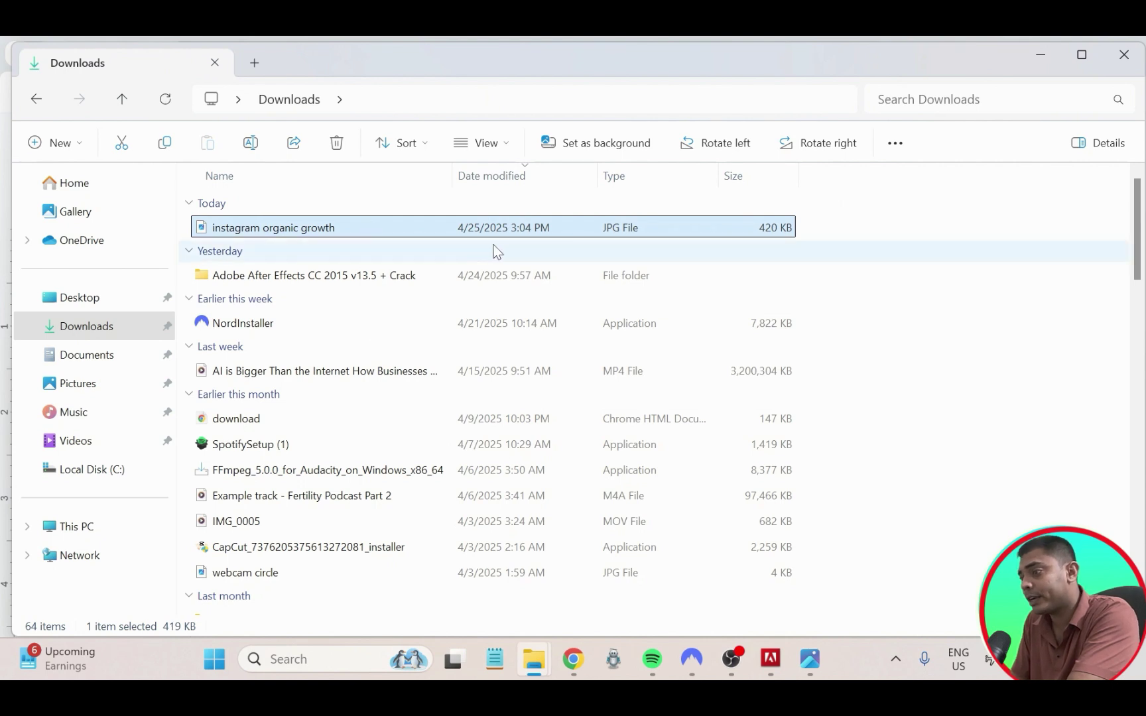
- Switch to the Upwork project gallery in the browser and choose the image "instagram organic growth" from Downloads for the project images
left_click(574, 658)
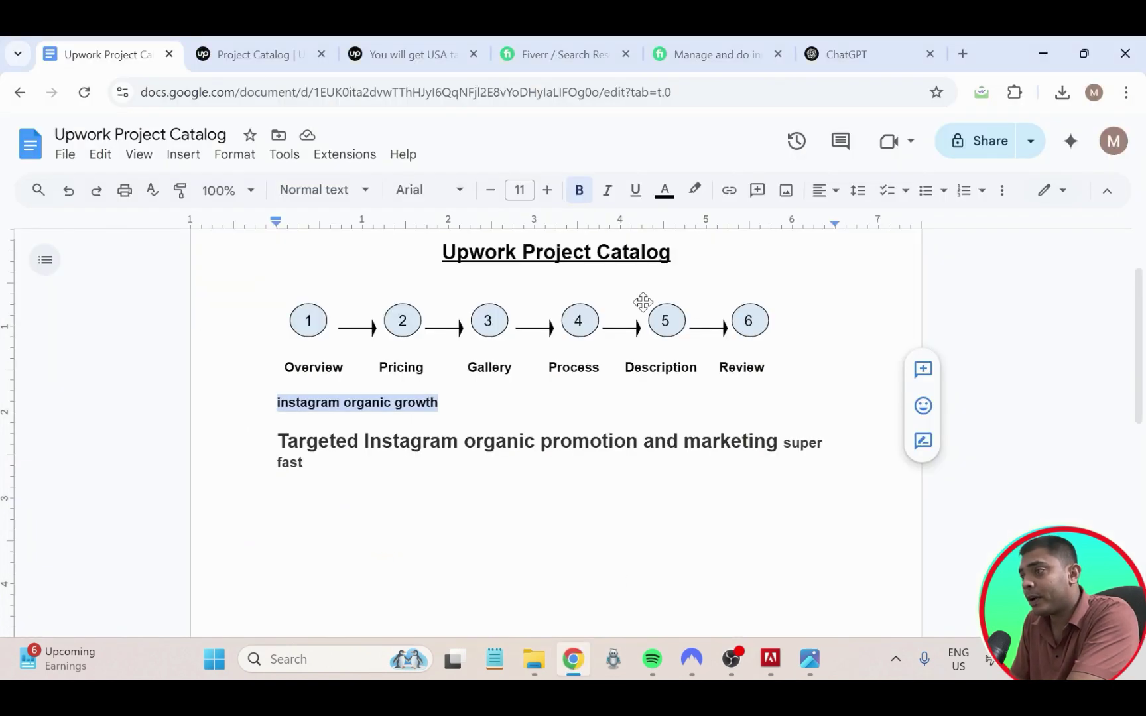
left_click(256, 58)
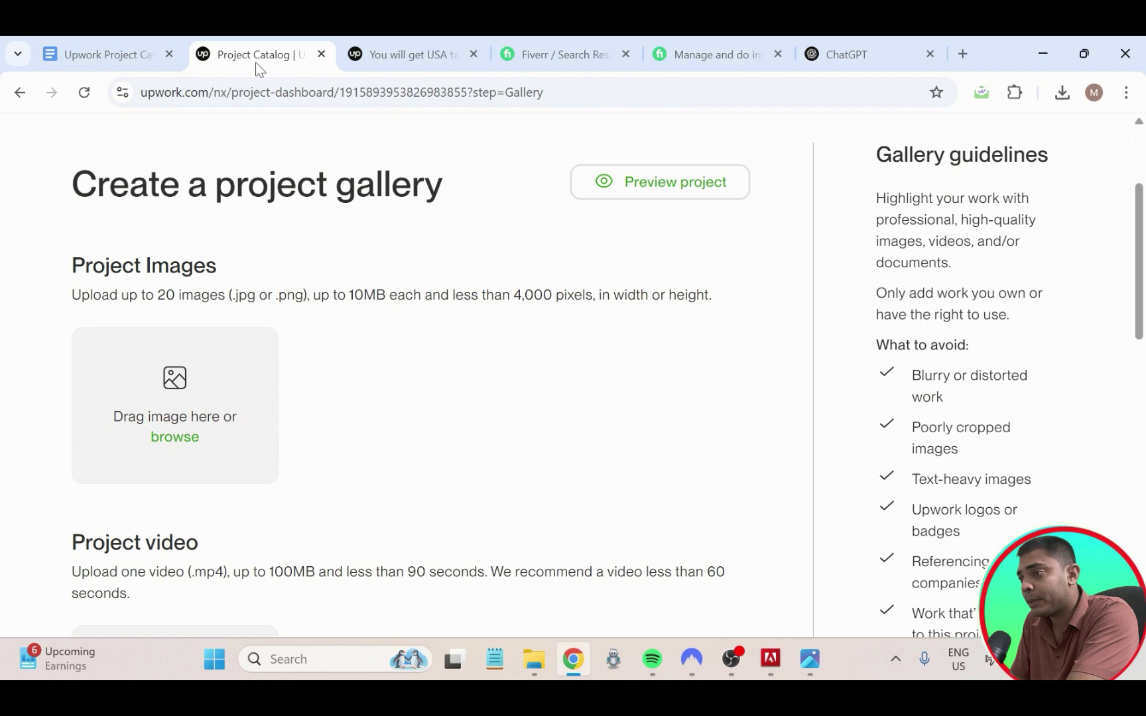
left_click(165, 439)
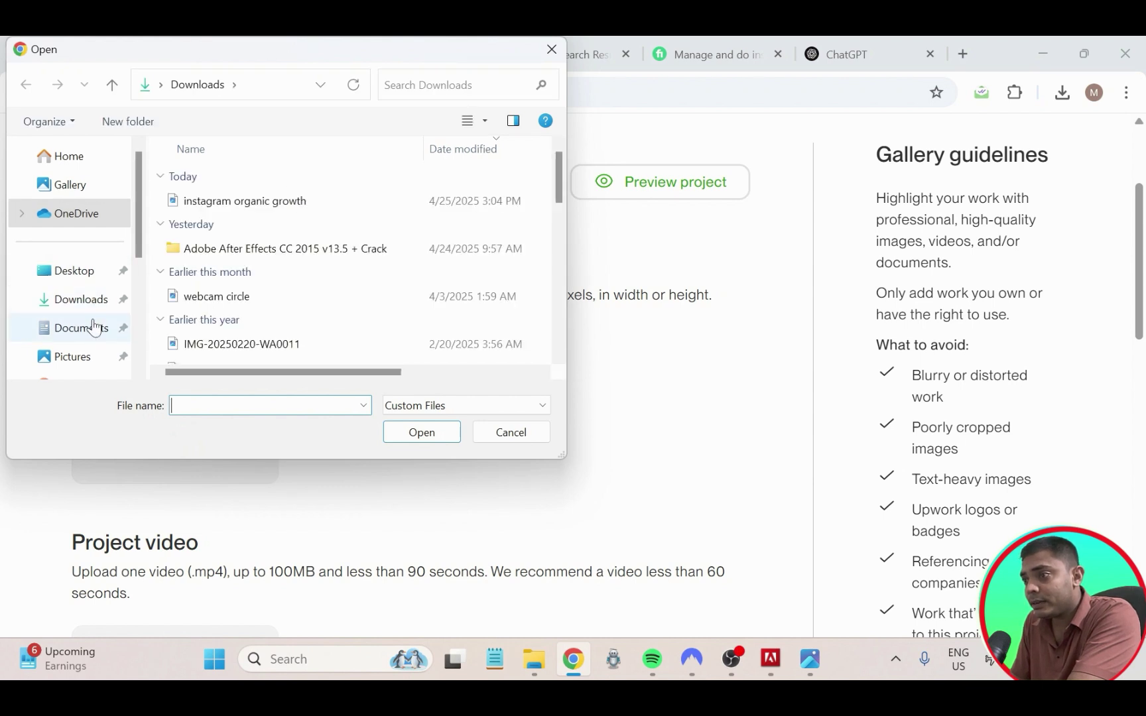
left_click(246, 206)
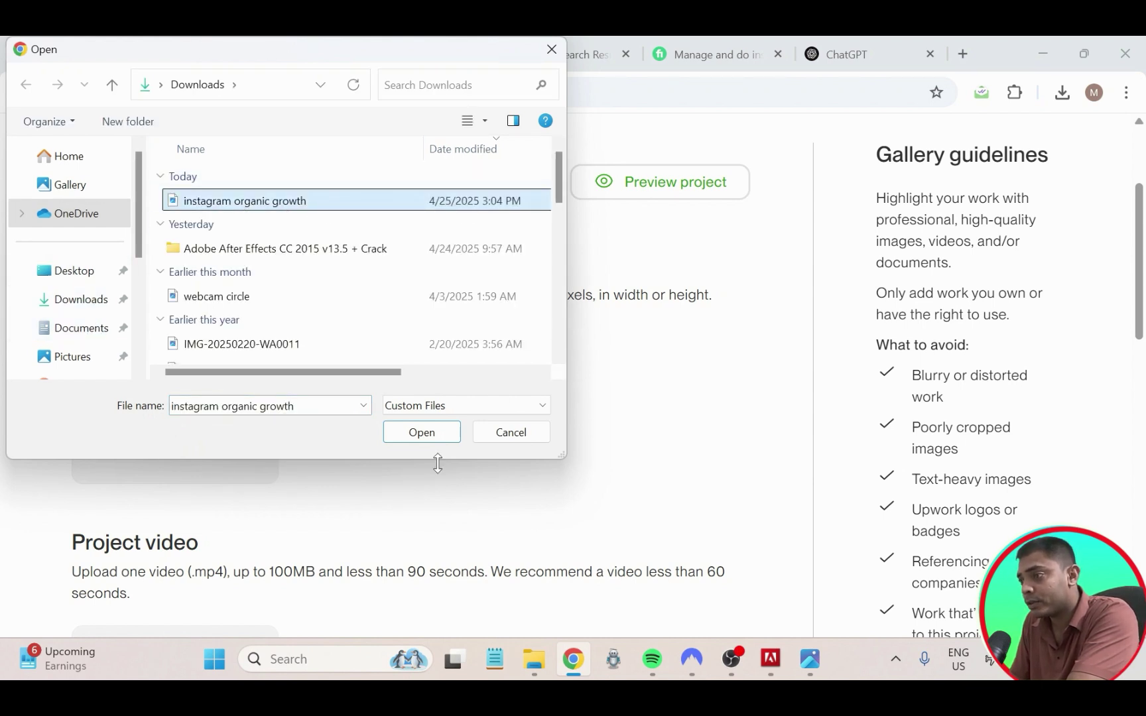
left_click(420, 432)
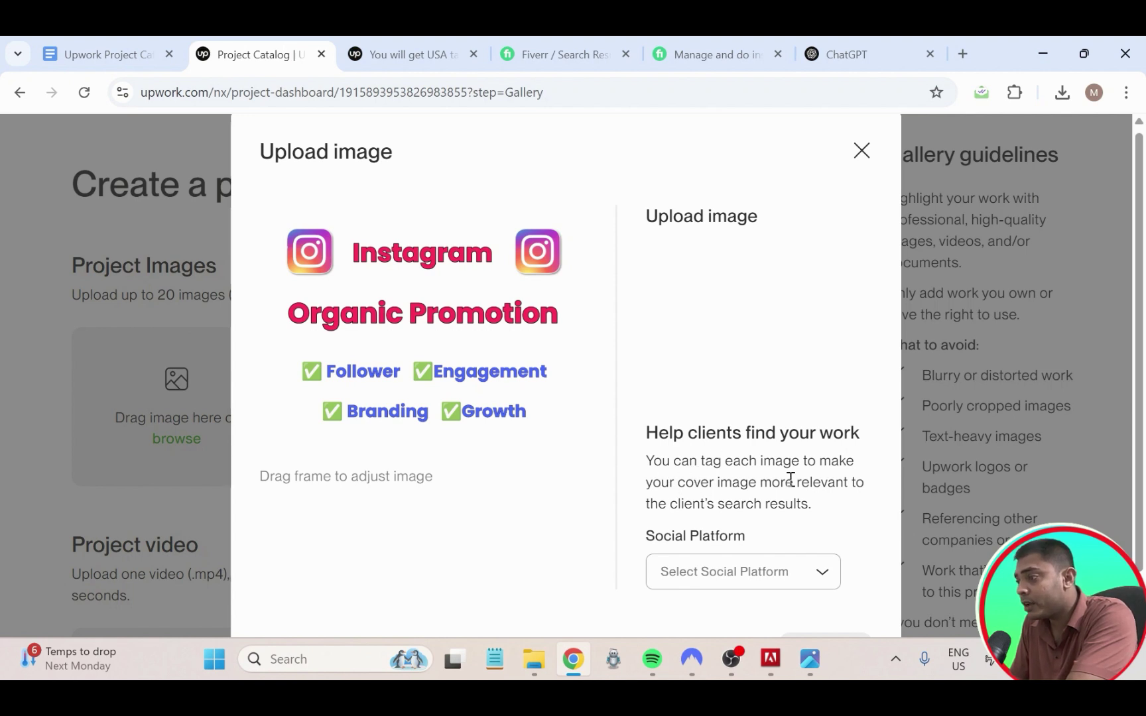
- Tag the gallery image with Instagram as its social platform
scroll(814, 518, "down", 1)
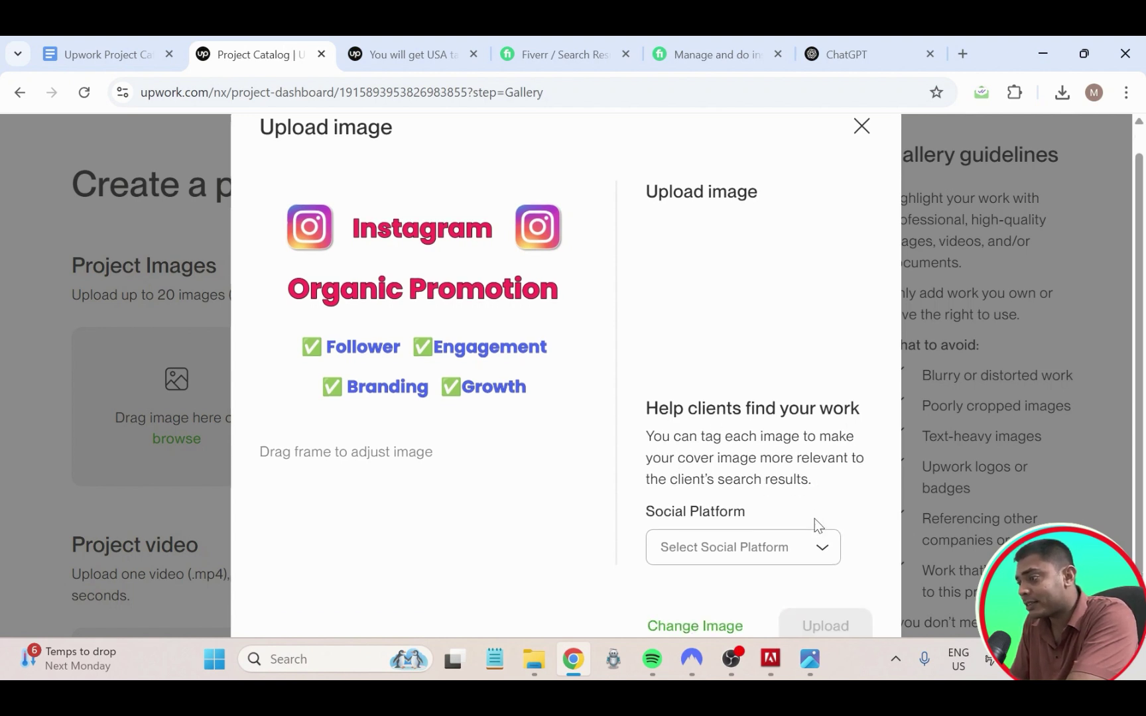
left_click(820, 518)
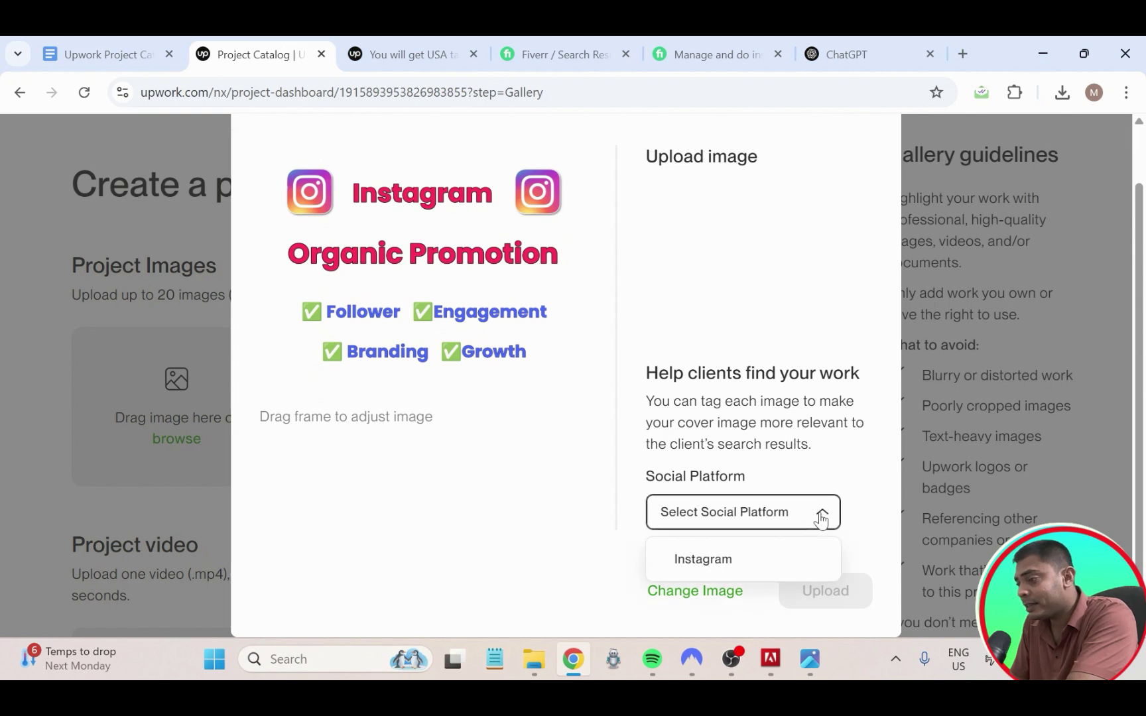
left_click(743, 565)
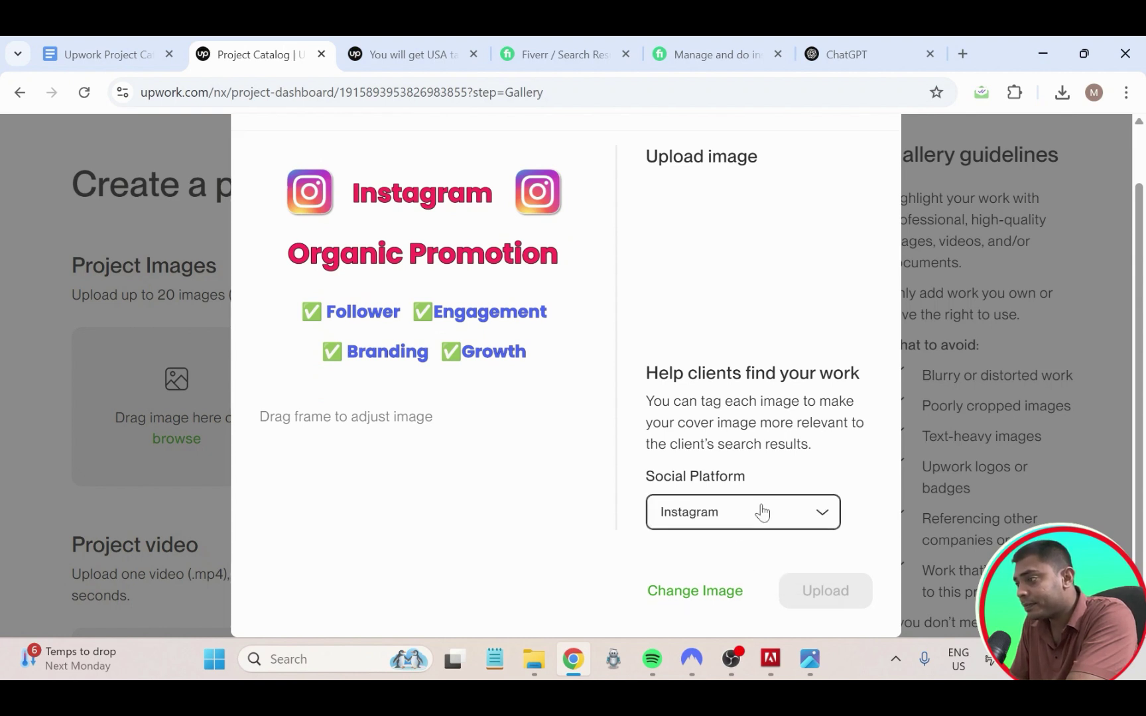
scroll(759, 513, "up", 2)
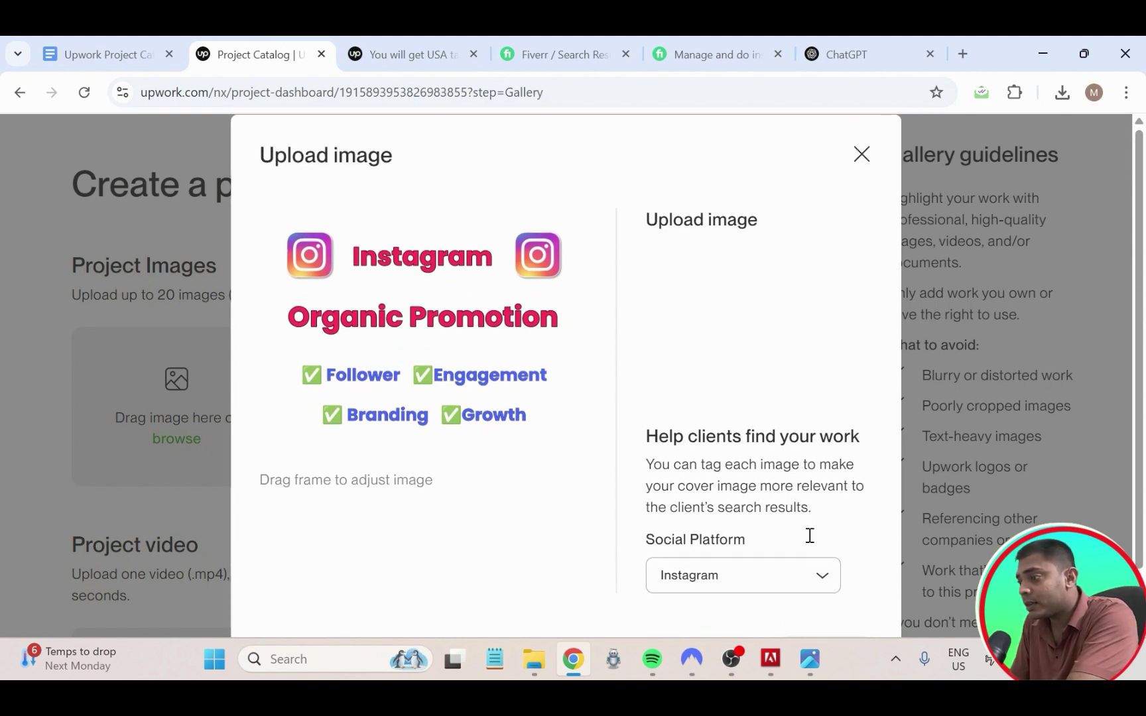
scroll(808, 534, "down", 2)
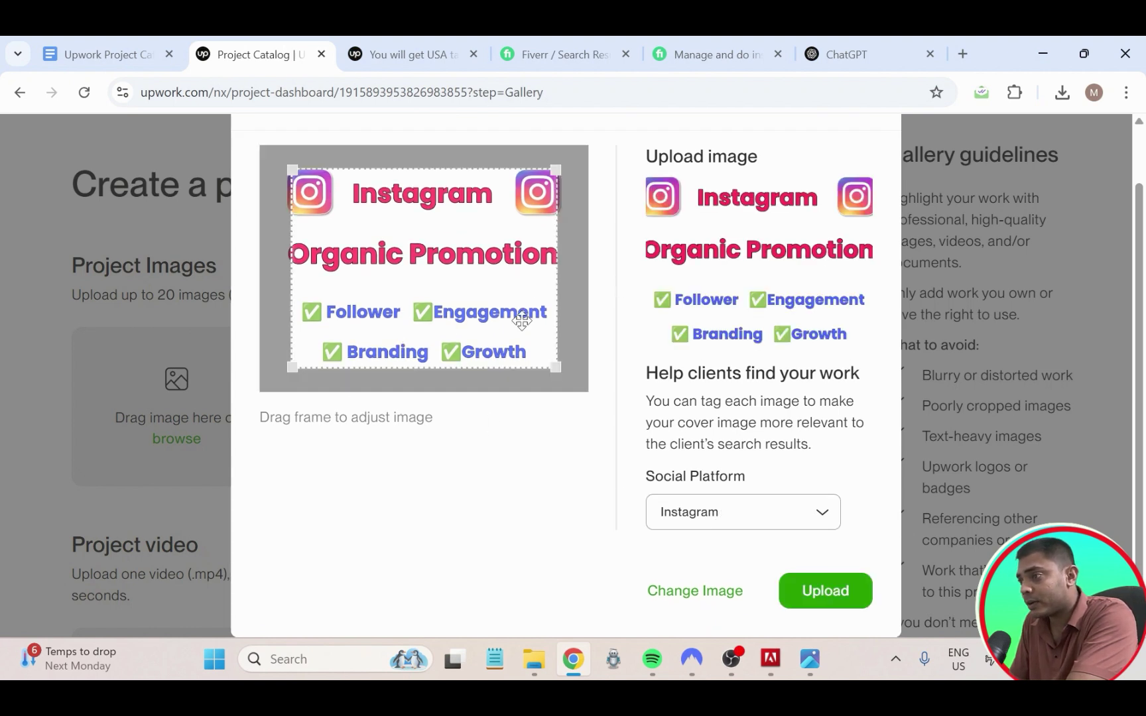
- Enlarge the crop frame to cover the whole promotion image and upload it to the project gallery
left_click_drag(485, 318, 455, 295)
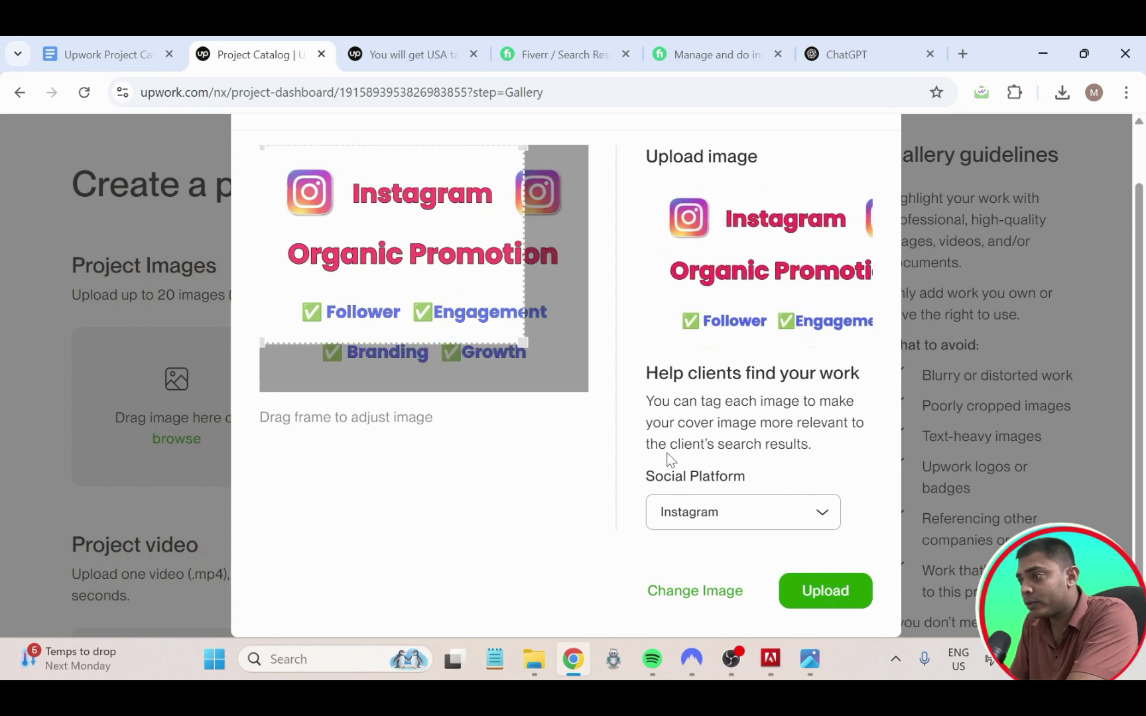
left_click_drag(524, 342, 612, 392)
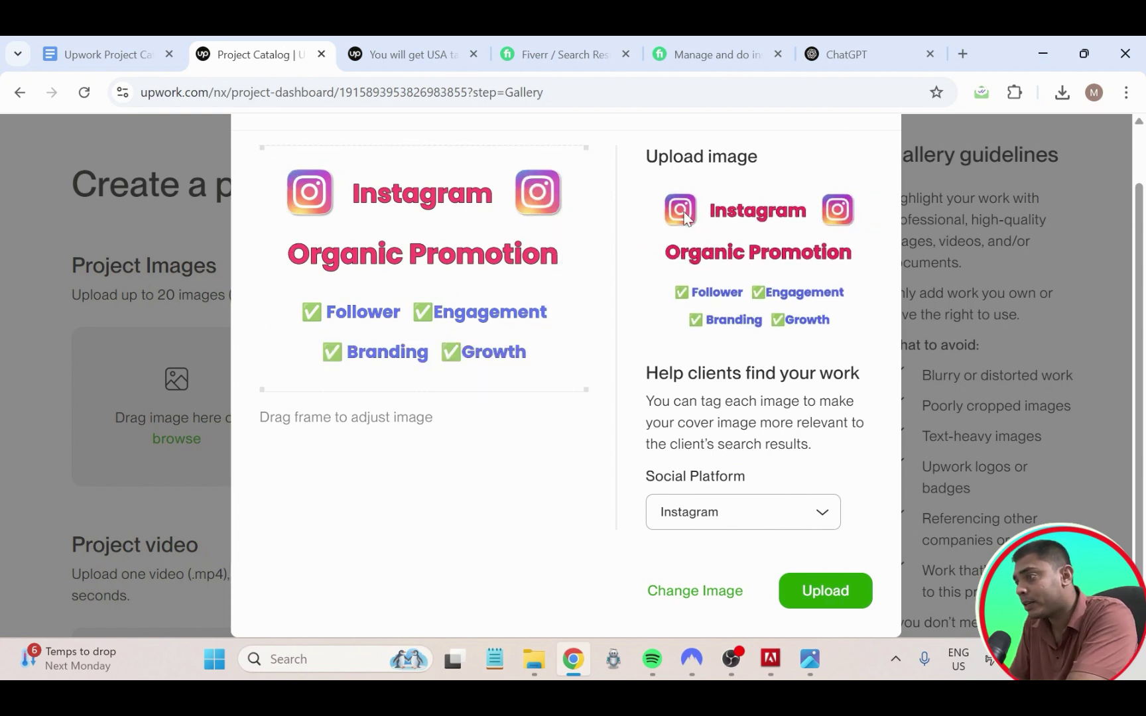
left_click(821, 590)
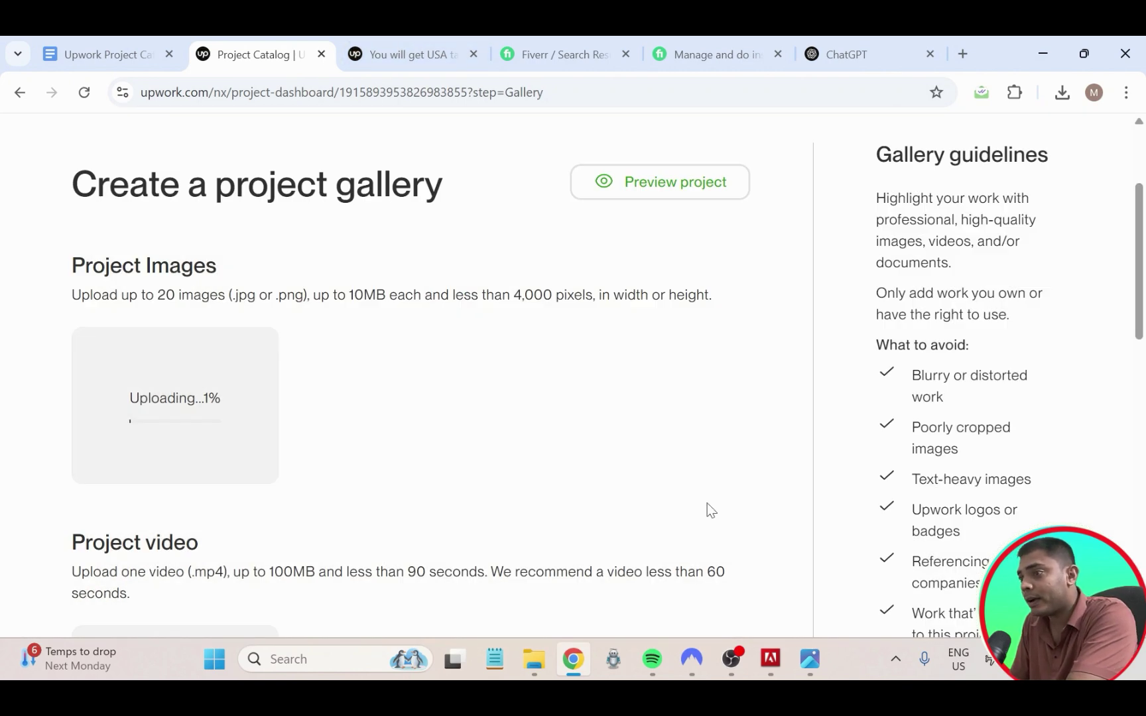
scroll(257, 424, "down", 3)
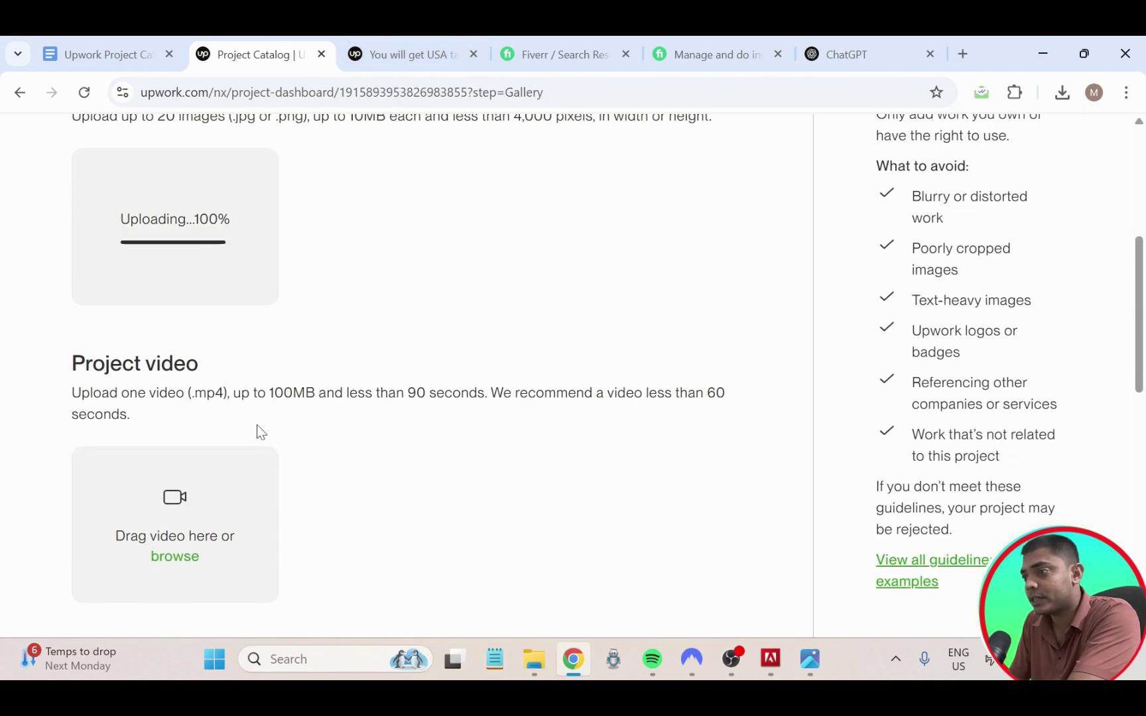
scroll(255, 398, "up", 3)
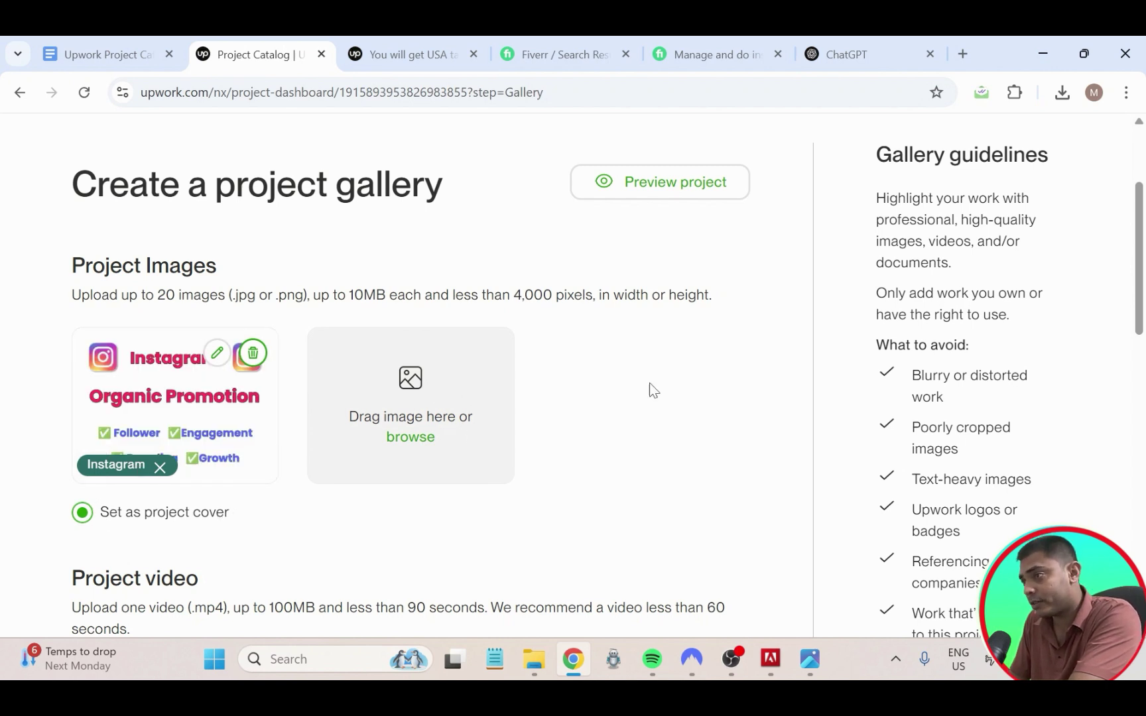
- Close the Upwork sample project and the two Fiverr pages, keeping the document, Project Catalog and ChatGPT open
left_click(474, 55)
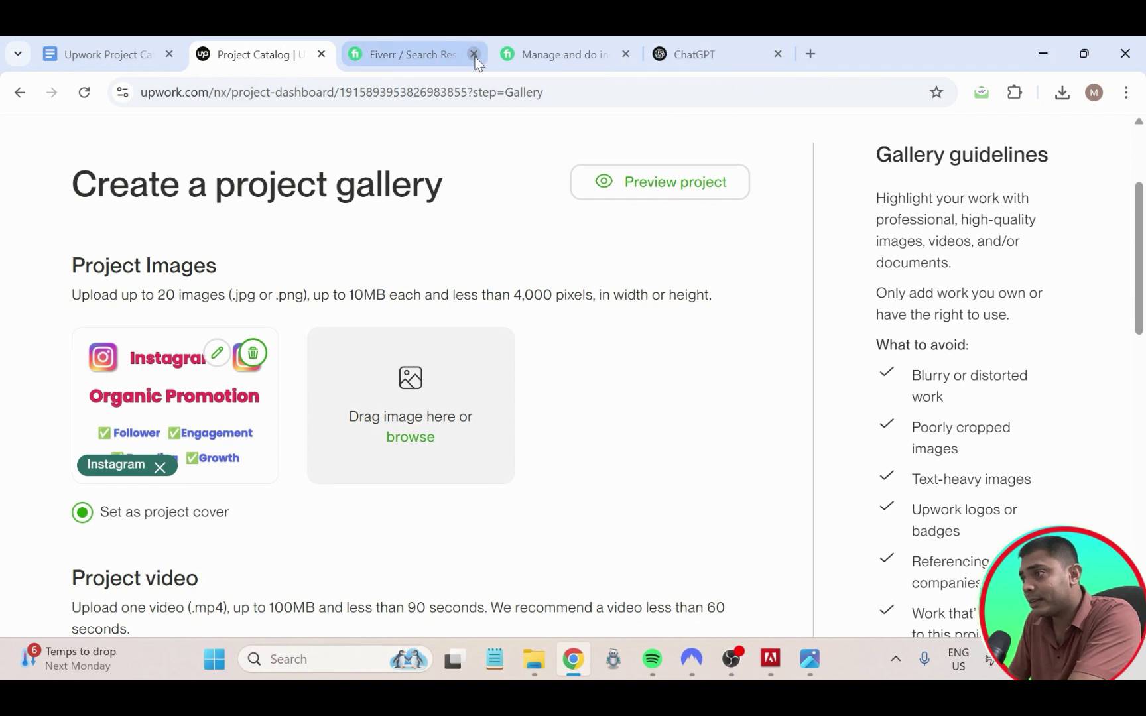
left_click(474, 54)
left_click(474, 54)
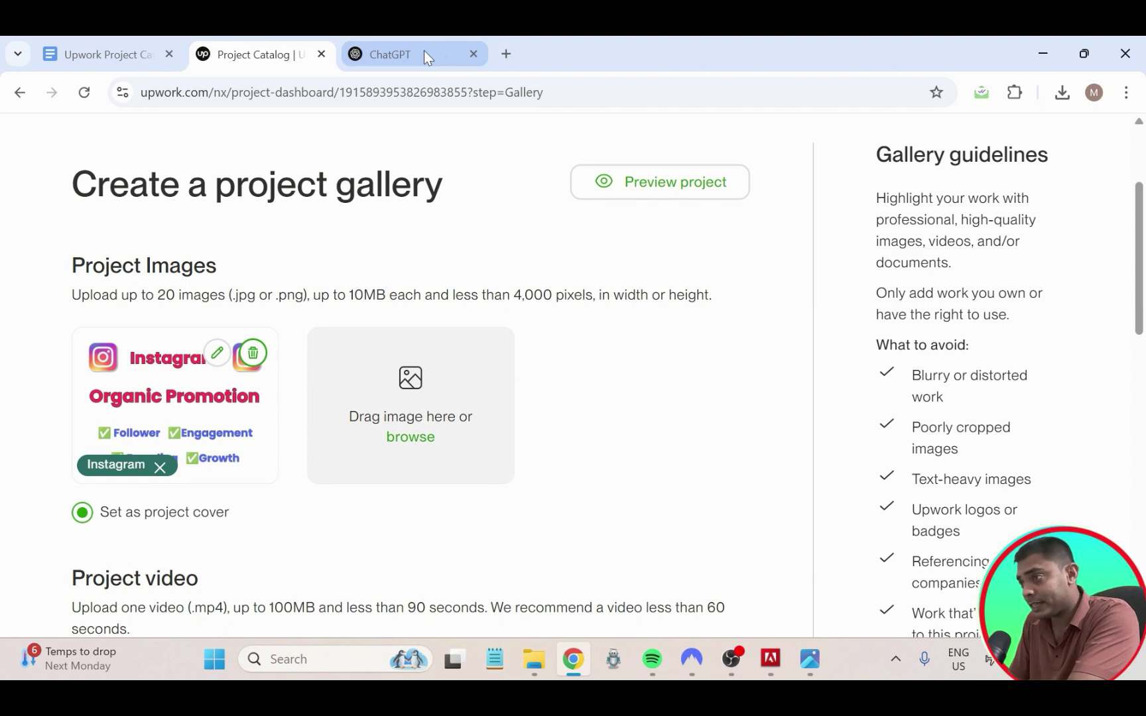
- Skip the optional video and sample documents and continue from the Gallery stage to the Process stage
scroll(468, 163, "down", 9)
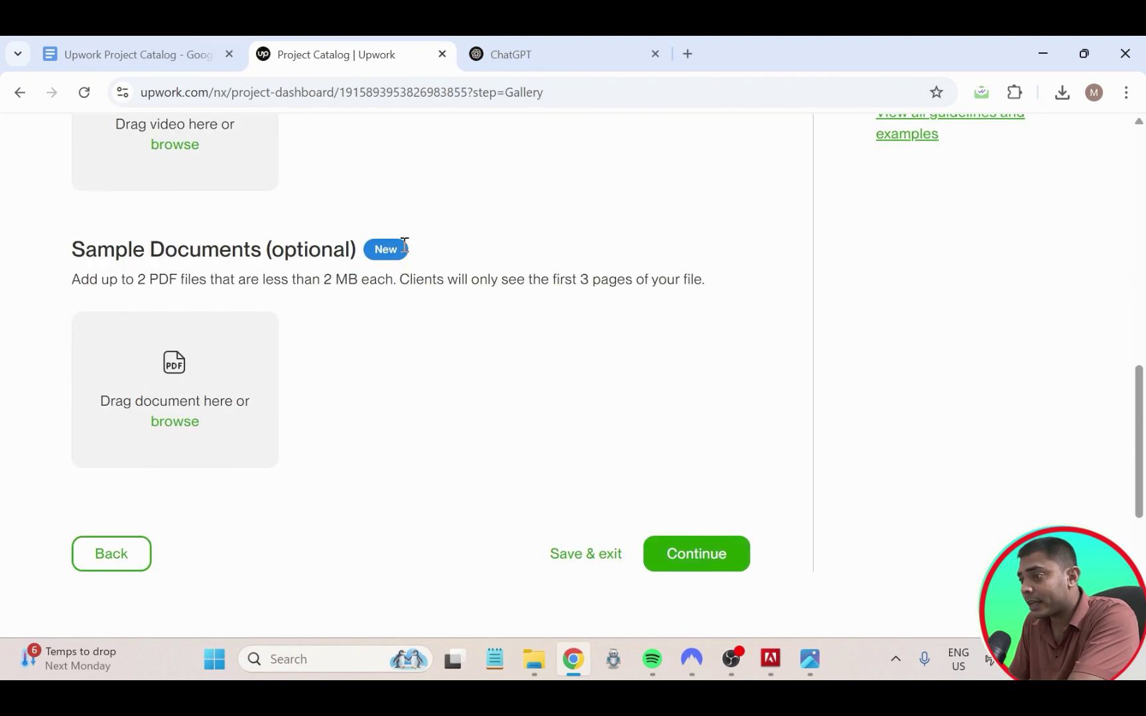
scroll(708, 256, "down", 5)
scroll(708, 225, "up", 3)
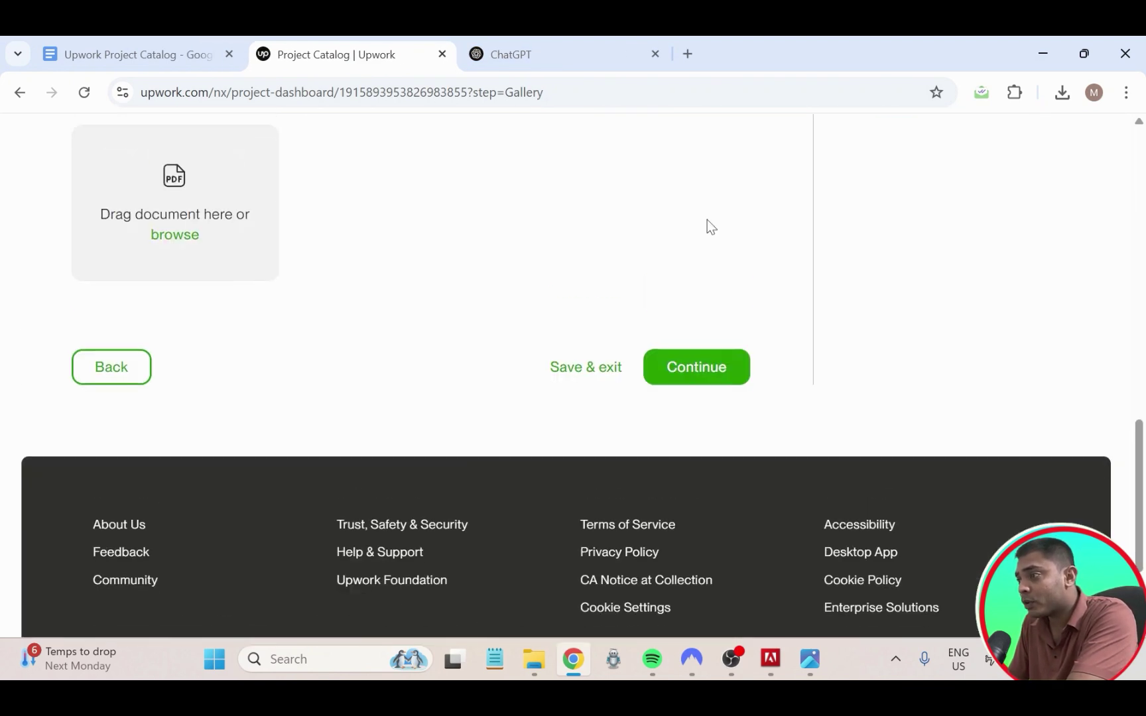
left_click(724, 390)
- Look over the Requirements and steps page, including the client requirement section and the project steps section
scroll(632, 244, "up", 4)
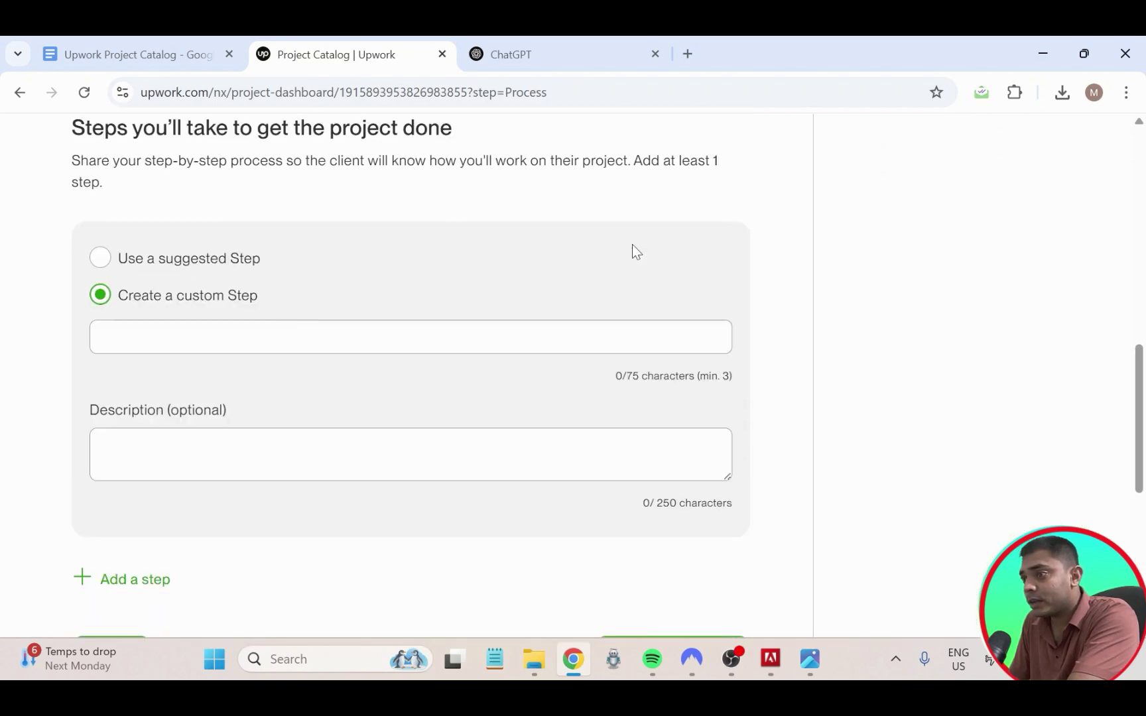
scroll(632, 244, "up", 1)
scroll(220, 160, "up", 2)
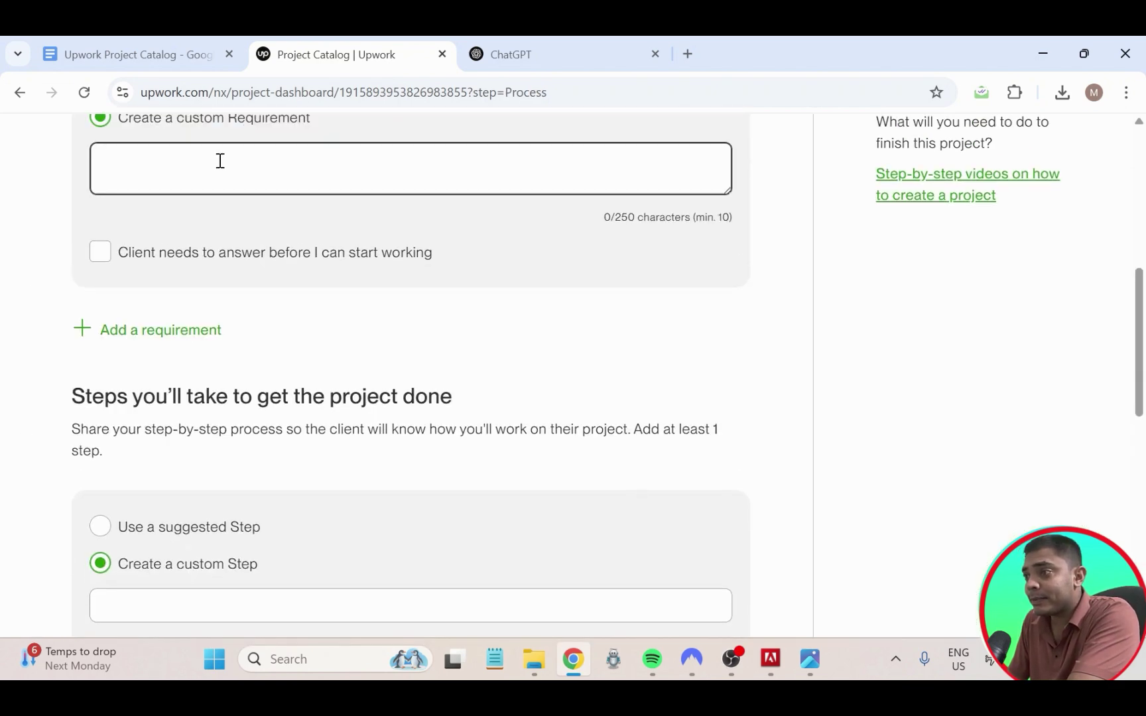
scroll(220, 160, "up", 6)
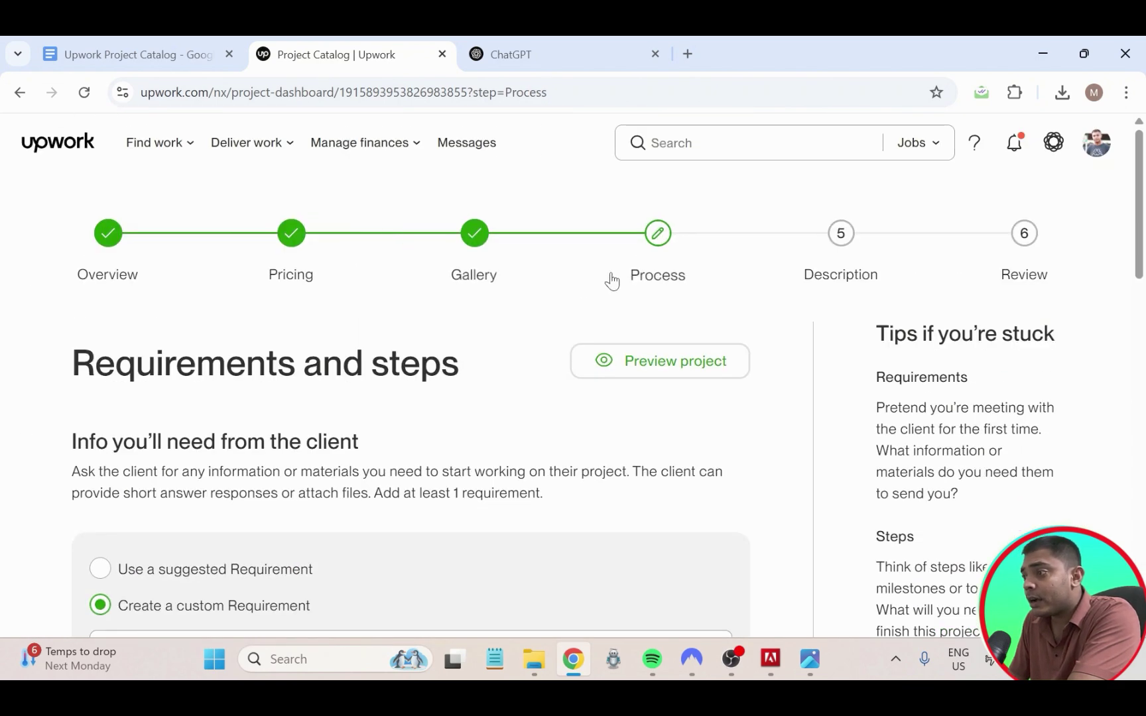
scroll(353, 358, "down", 2)
scroll(286, 338, "up", 1)
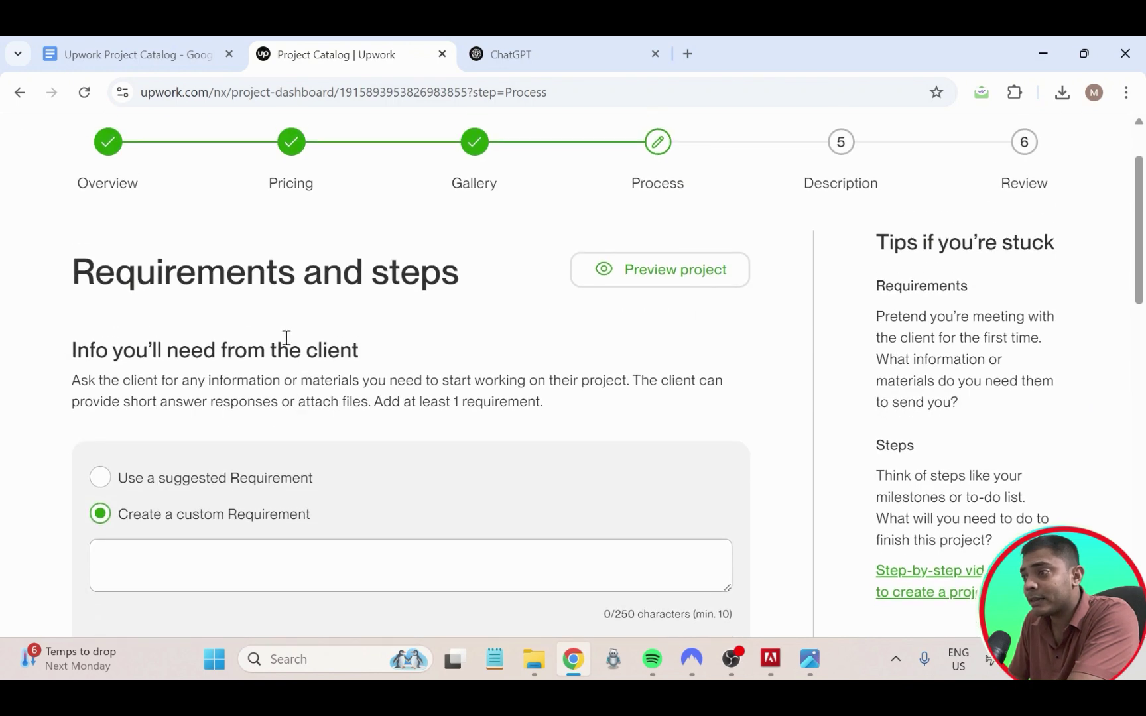
left_click_drag(73, 272, 458, 250)
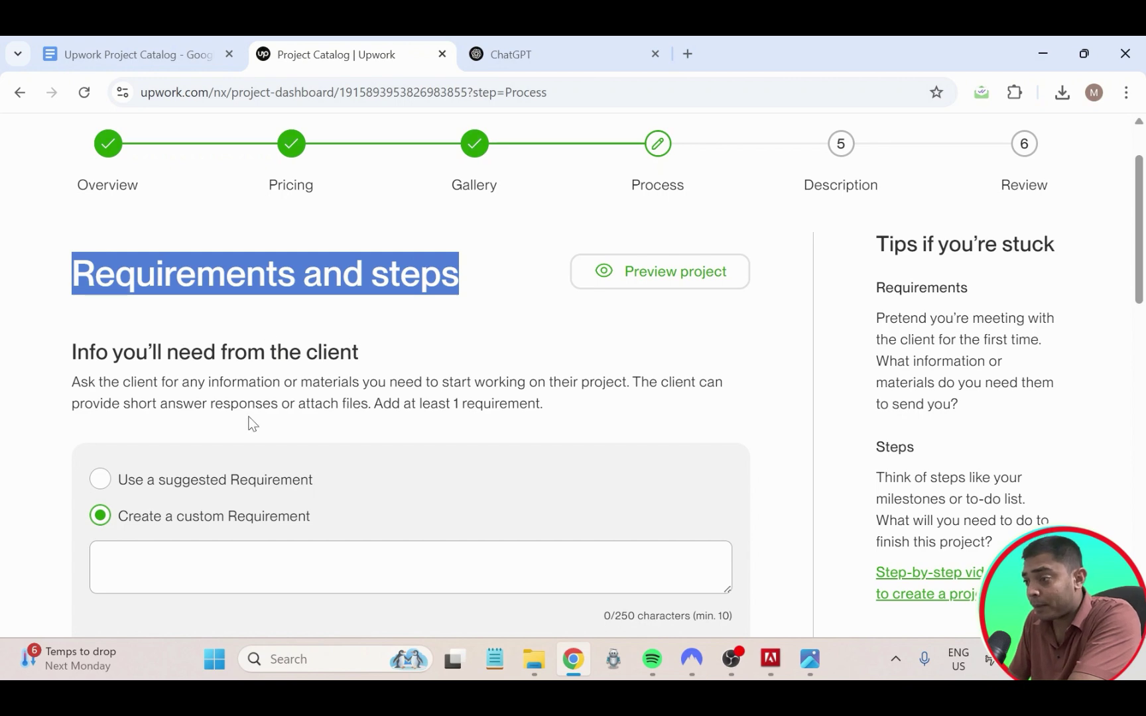
scroll(285, 366, "down", 5)
scroll(286, 366, "up", 4)
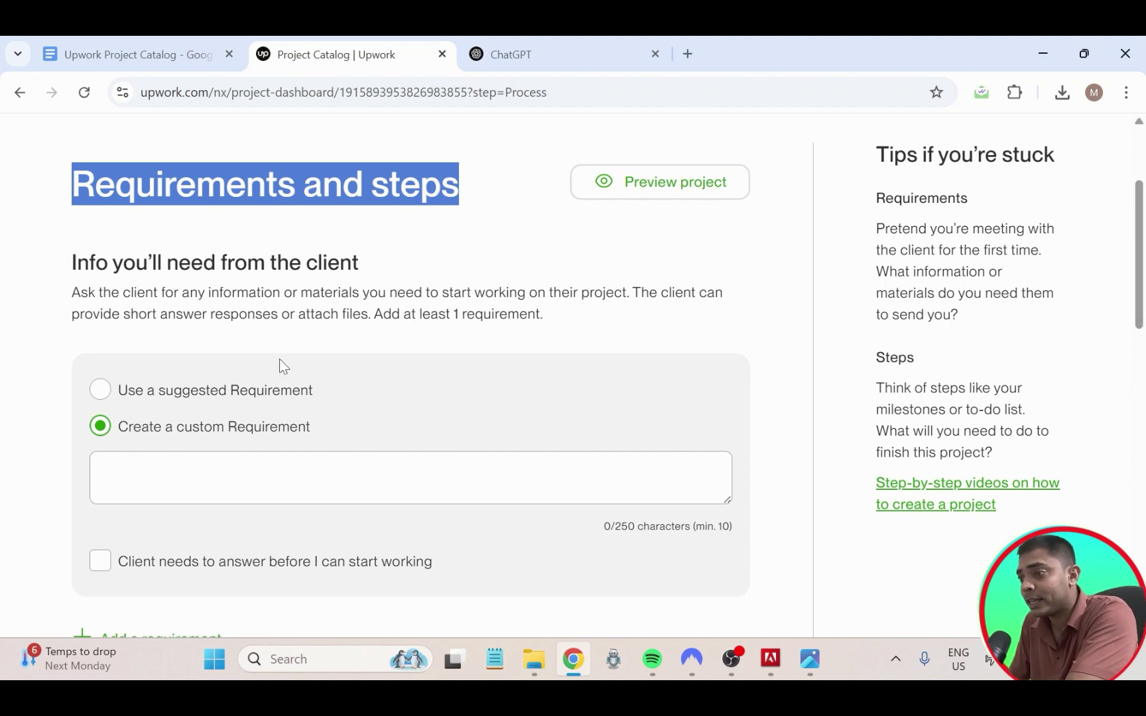
- Read the instructions under "Info you'll need from the client", including the minimum number of requirements
left_click_drag(58, 292, 729, 320)
left_click(429, 299)
left_click(630, 296)
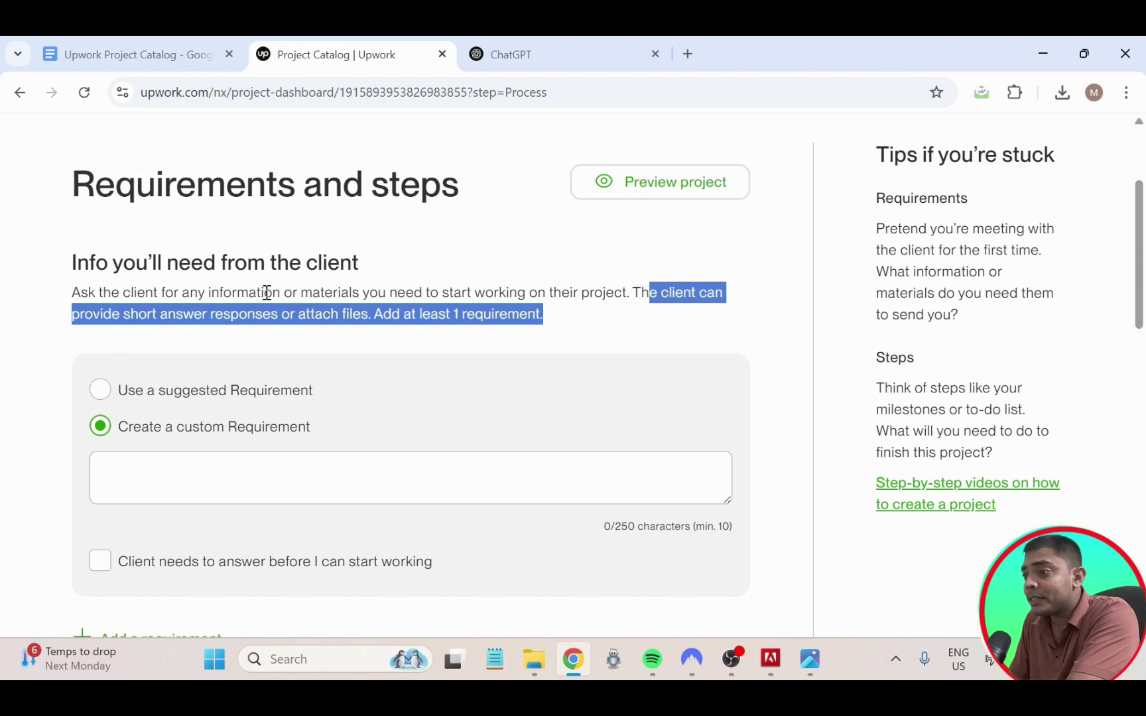
left_click(318, 314)
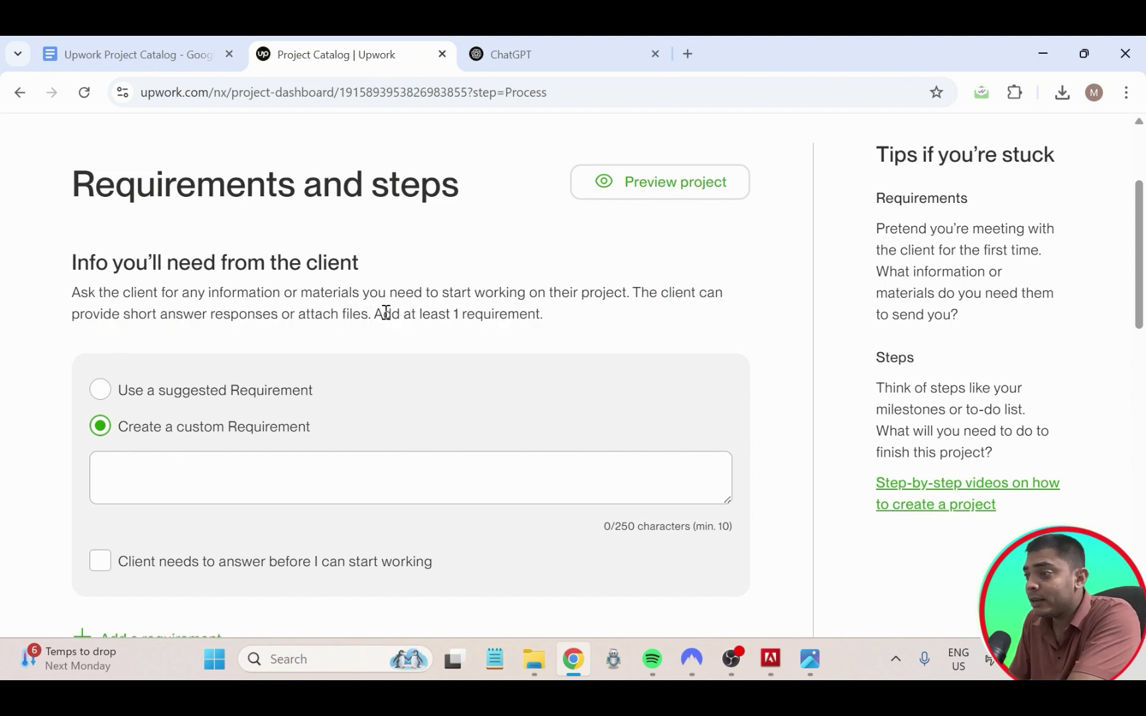
left_click_drag(376, 314, 545, 319)
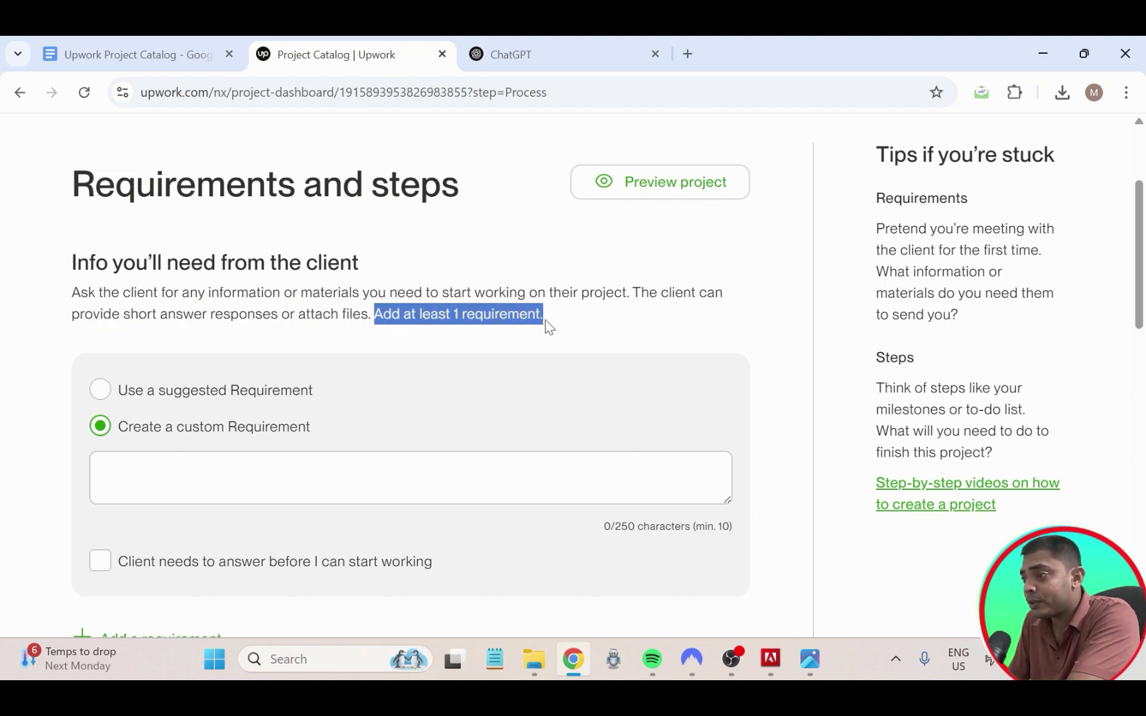
left_click(553, 317)
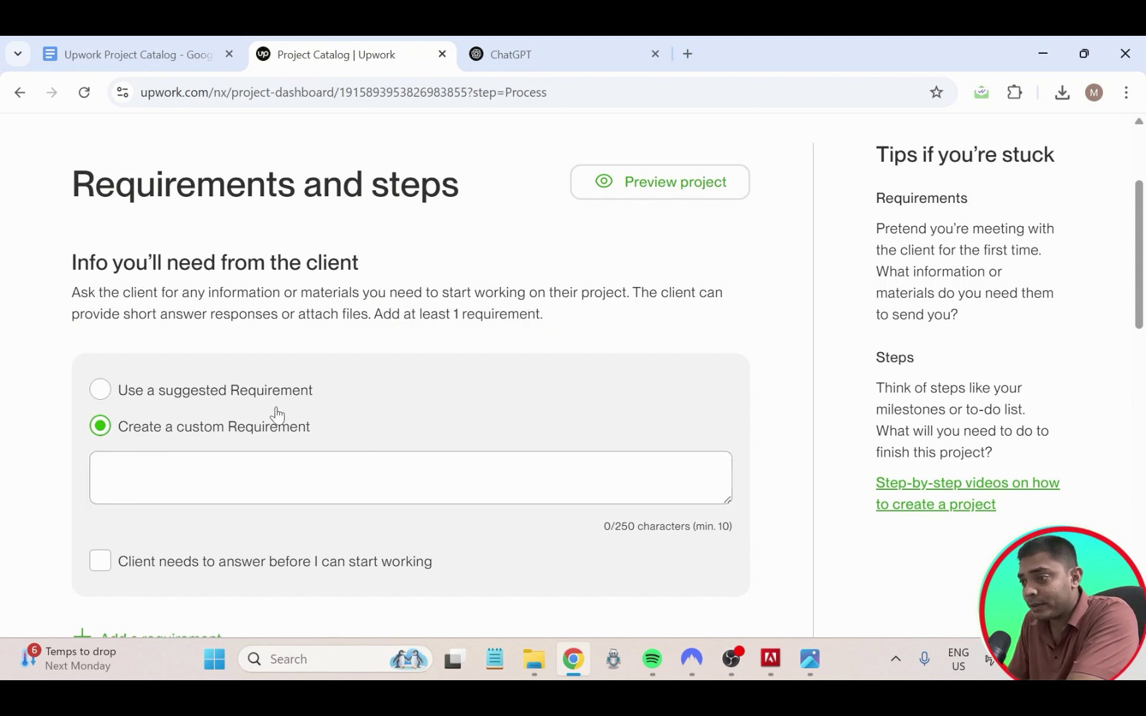
- Keep the client requirement as a custom one and start its text with "1. Instagram Username & Password"
left_click(100, 388)
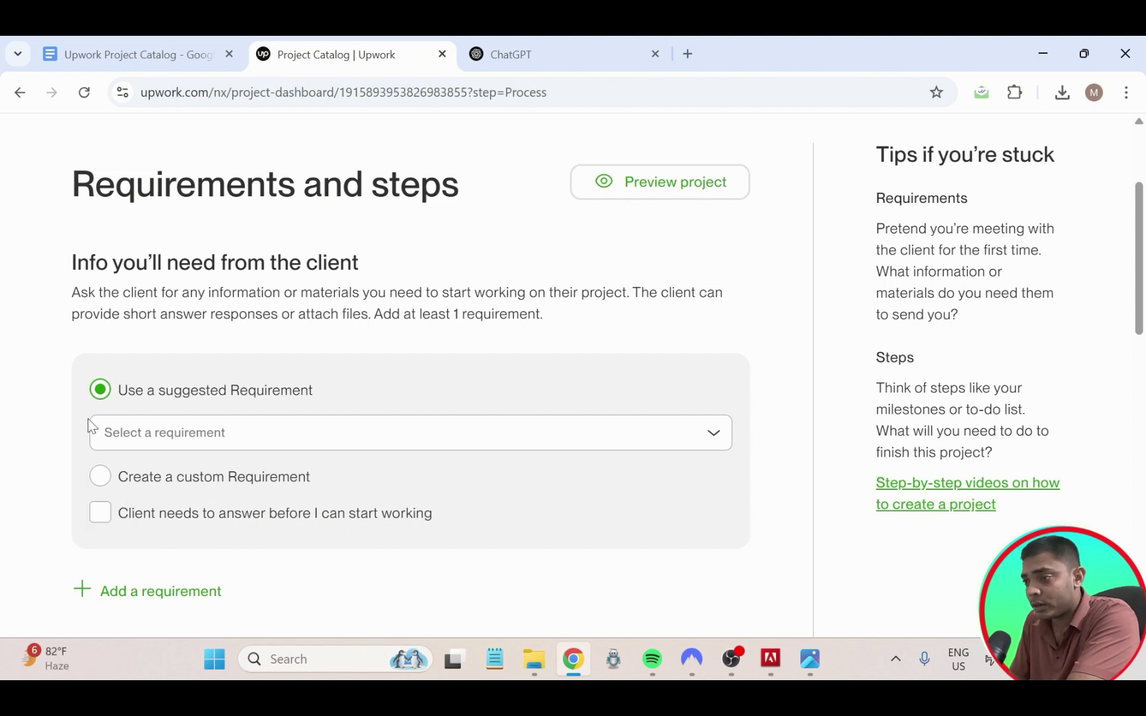
left_click(100, 476)
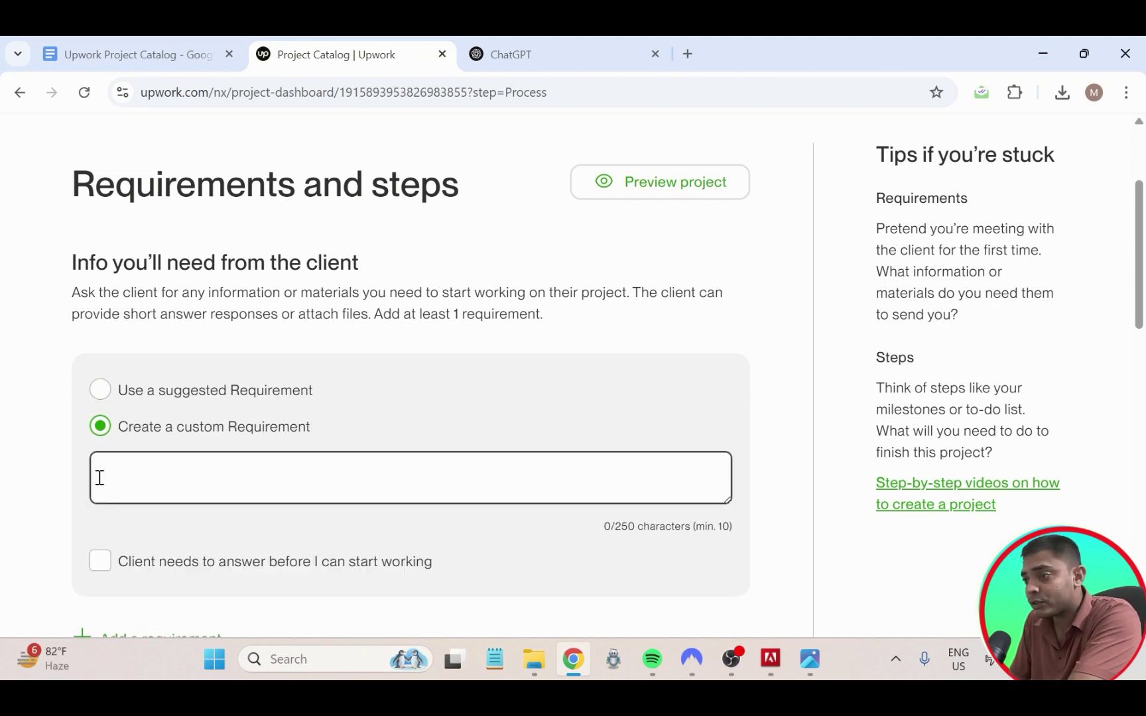
scroll(200, 453, "down", 1)
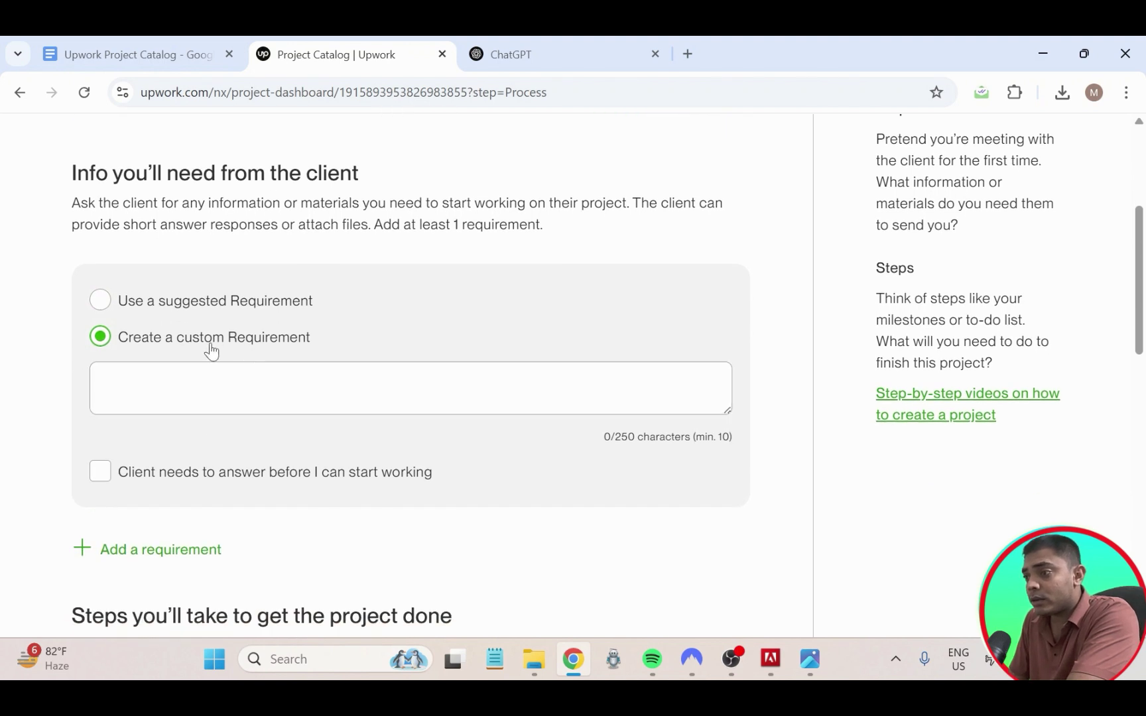
left_click(250, 369)
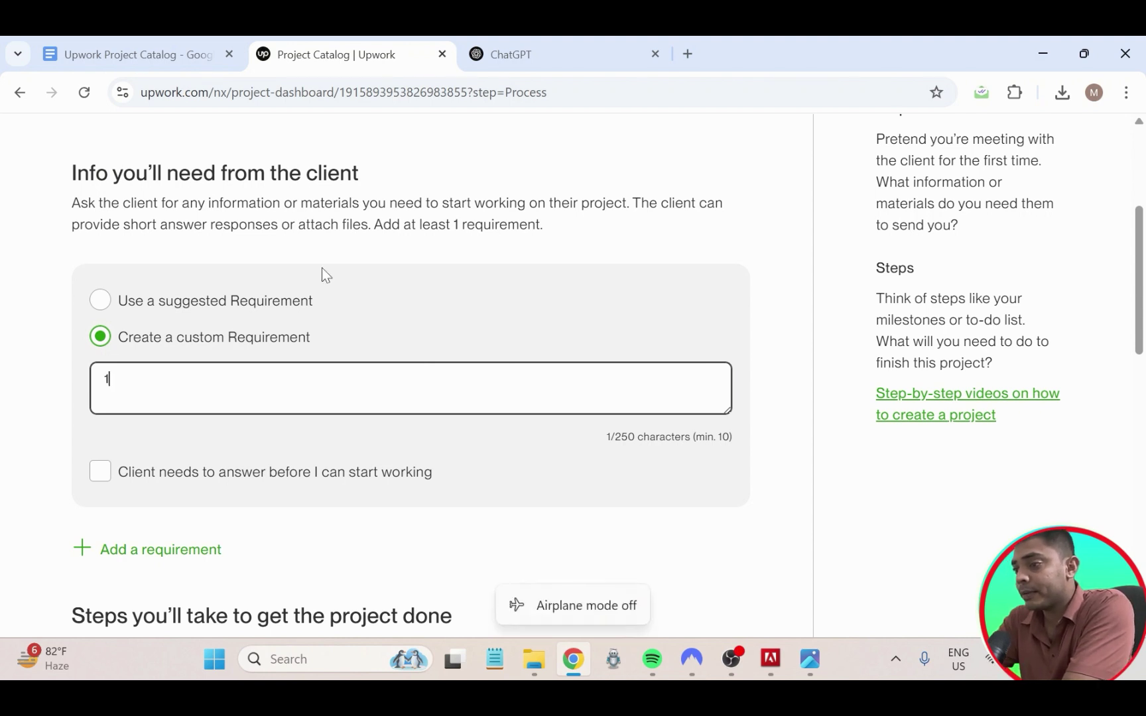
type(". ")
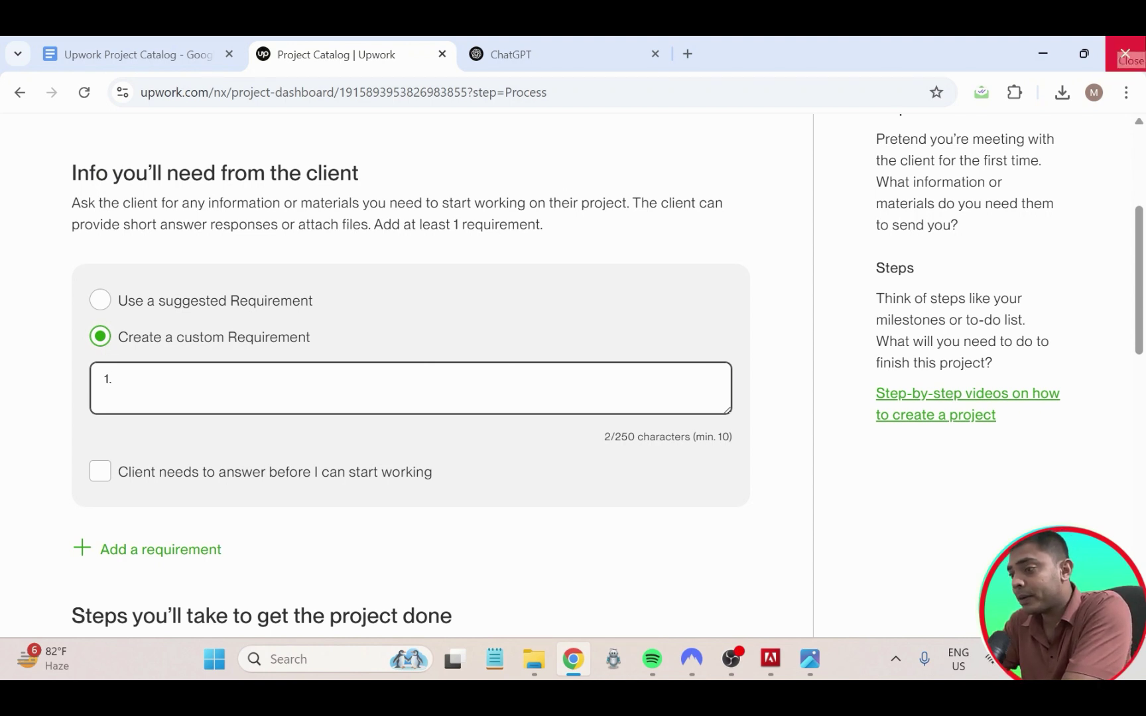
type("I")
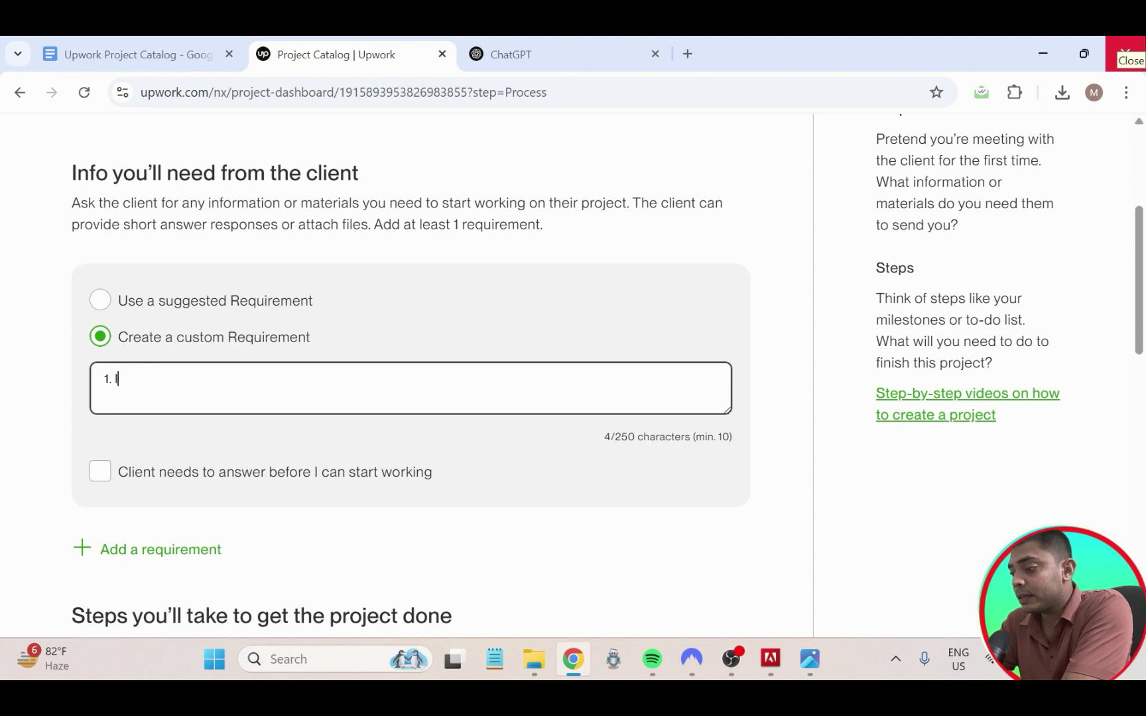
type("ns")
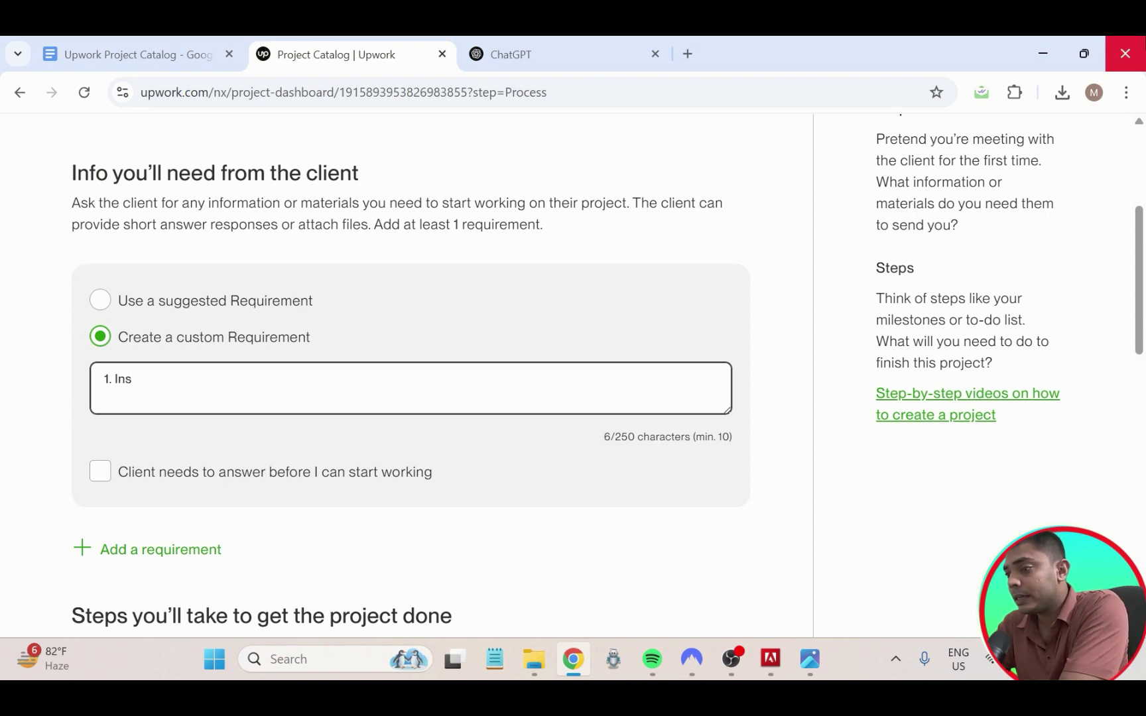
type("tal")
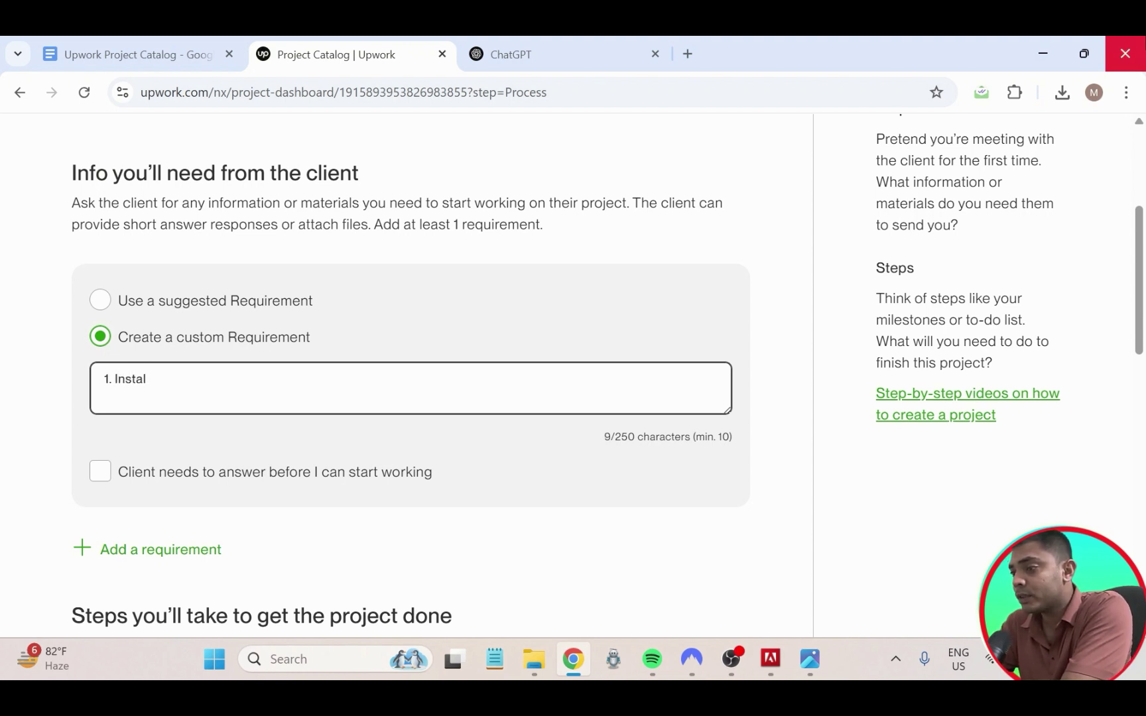
key("BackSpace")
key("BackSpace")
type("agv")
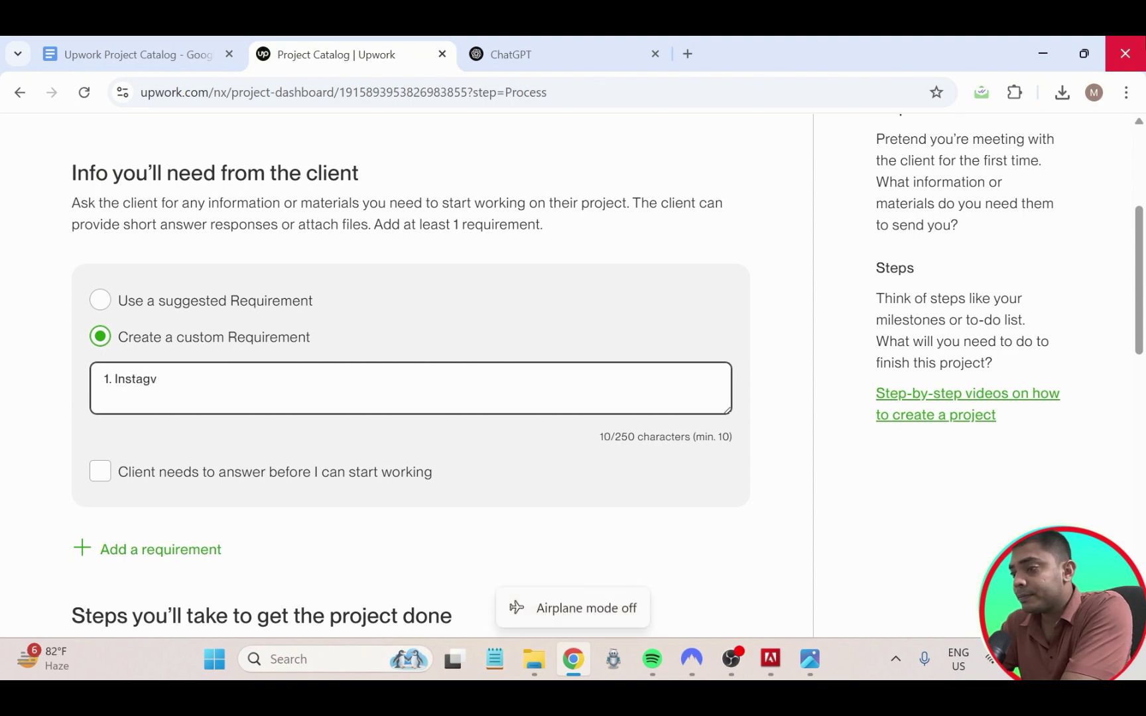
key("BackSpace")
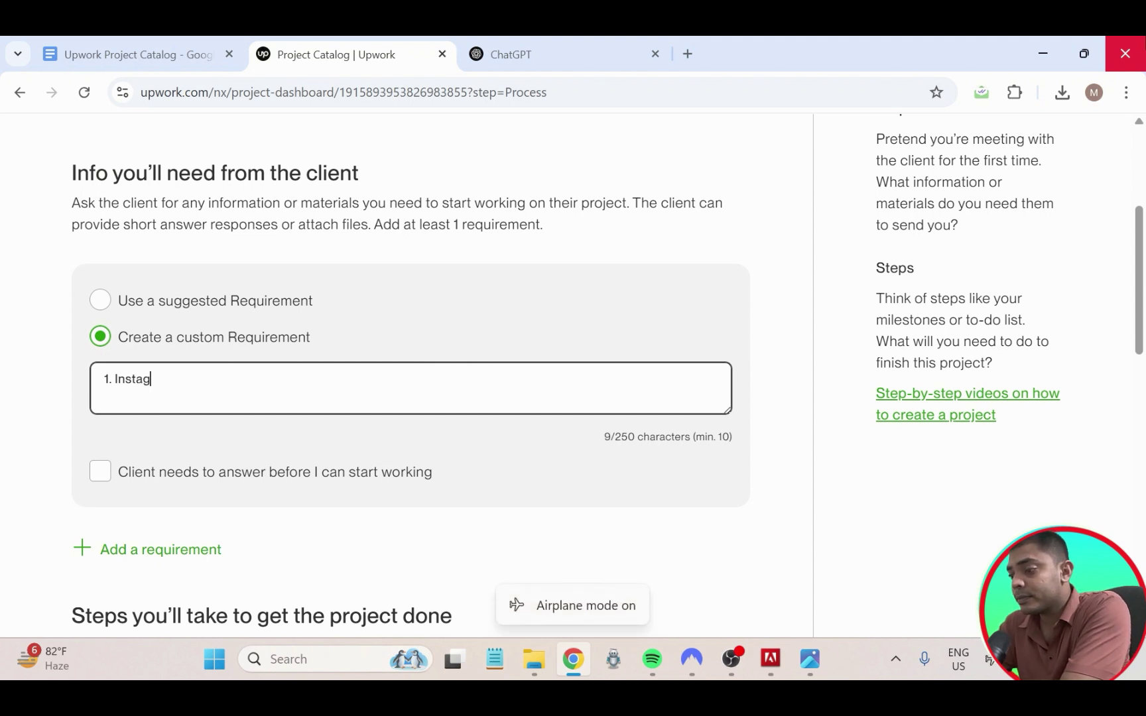
type("ram ")
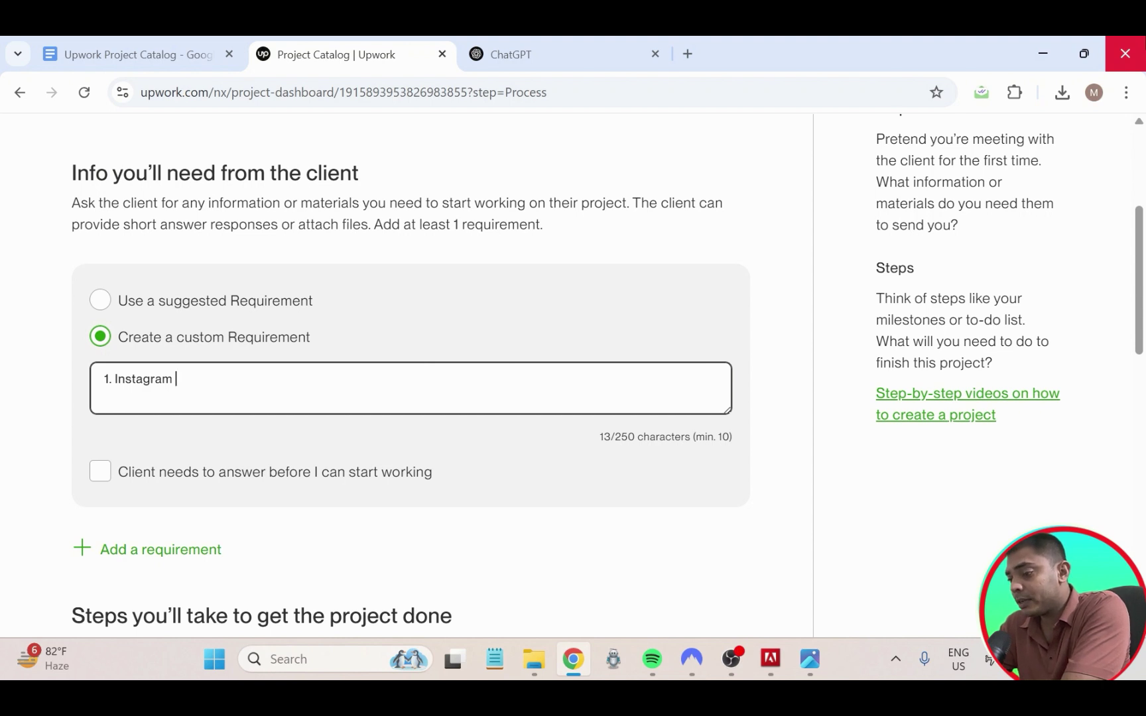
type("Us")
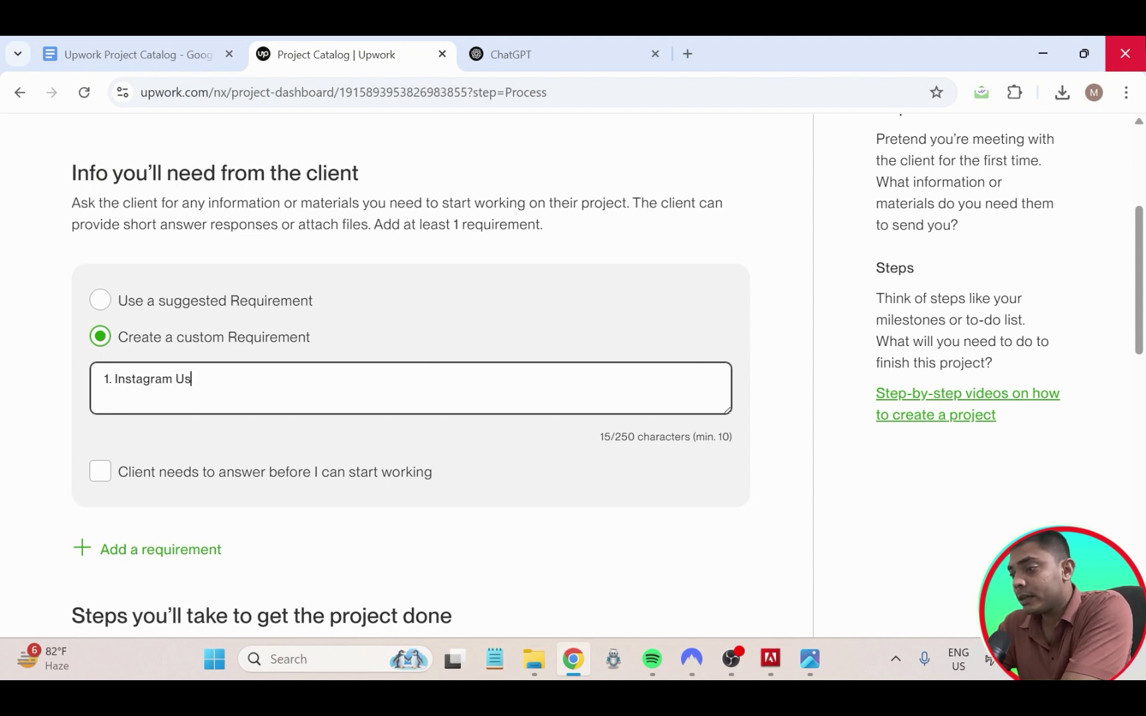
type("ernam")
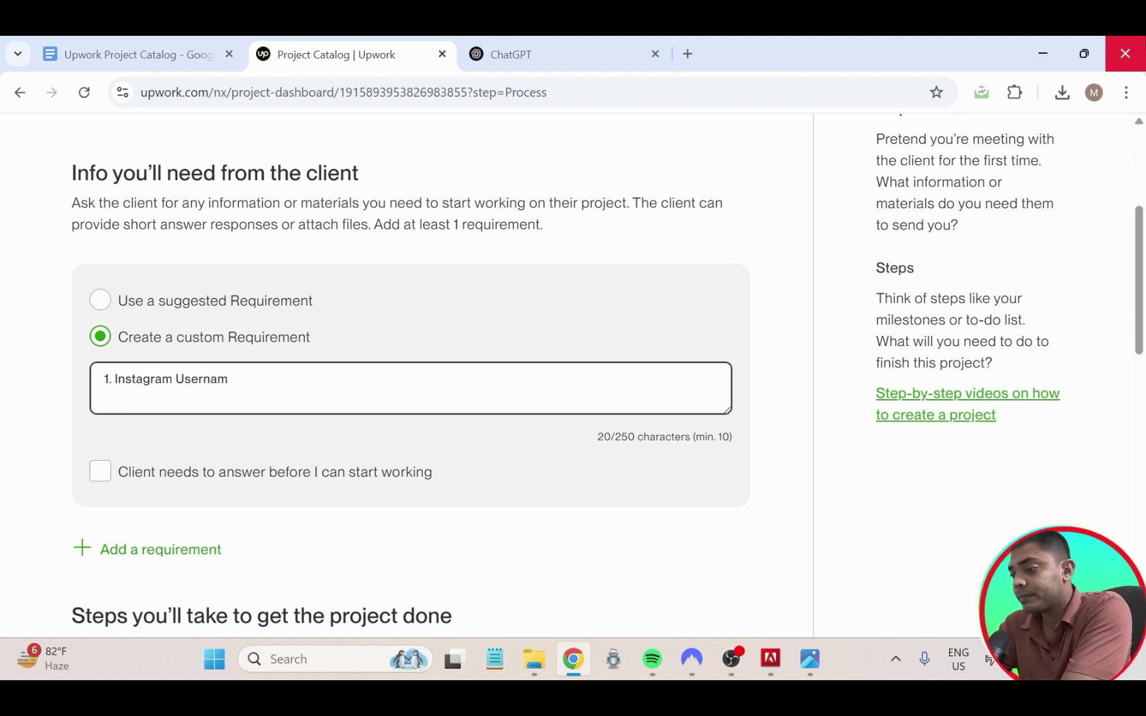
type("r")
key("BackSpace")
type("e")
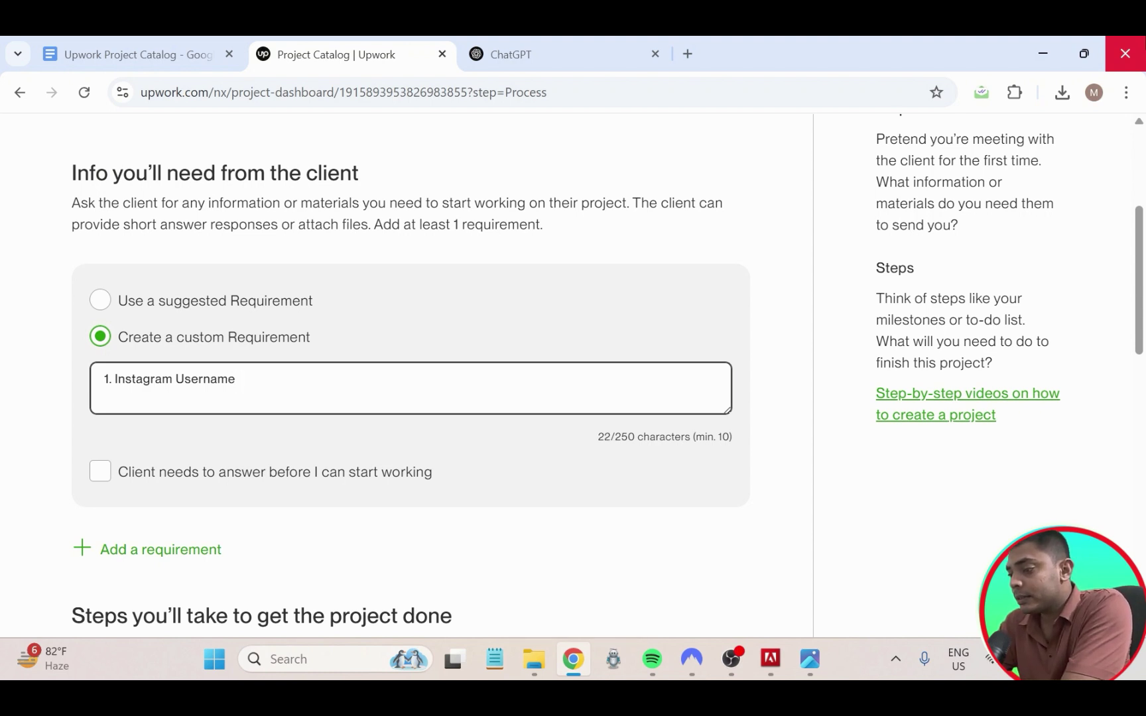
type(" &")
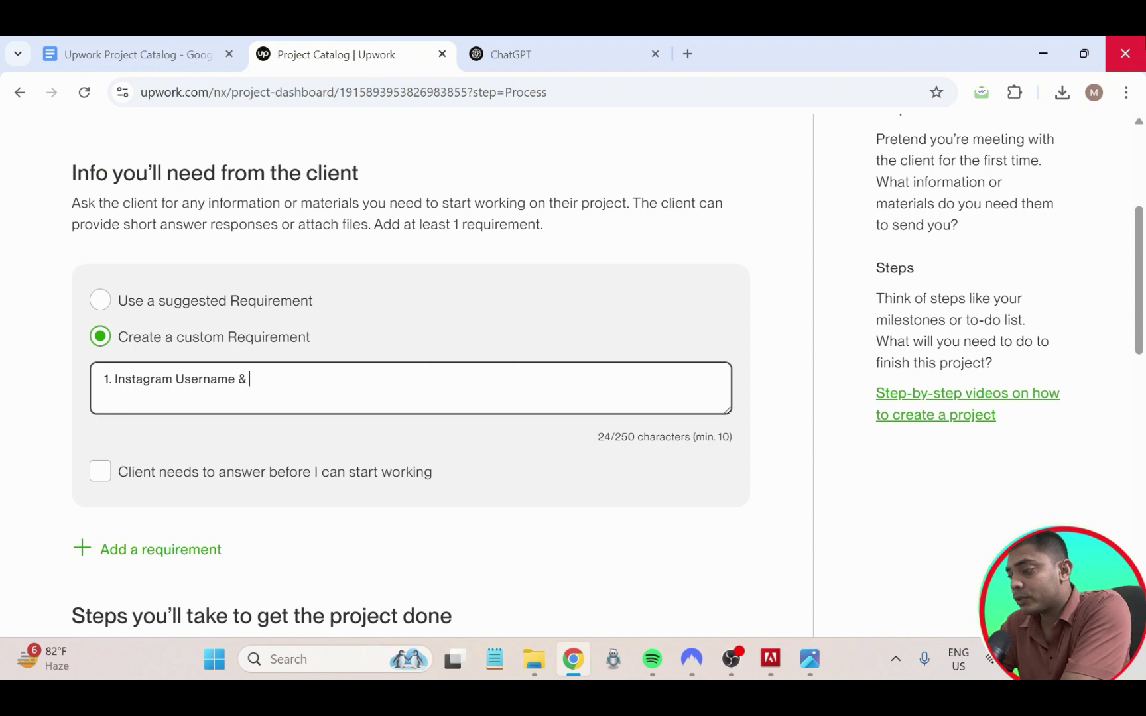
type(" Pass")
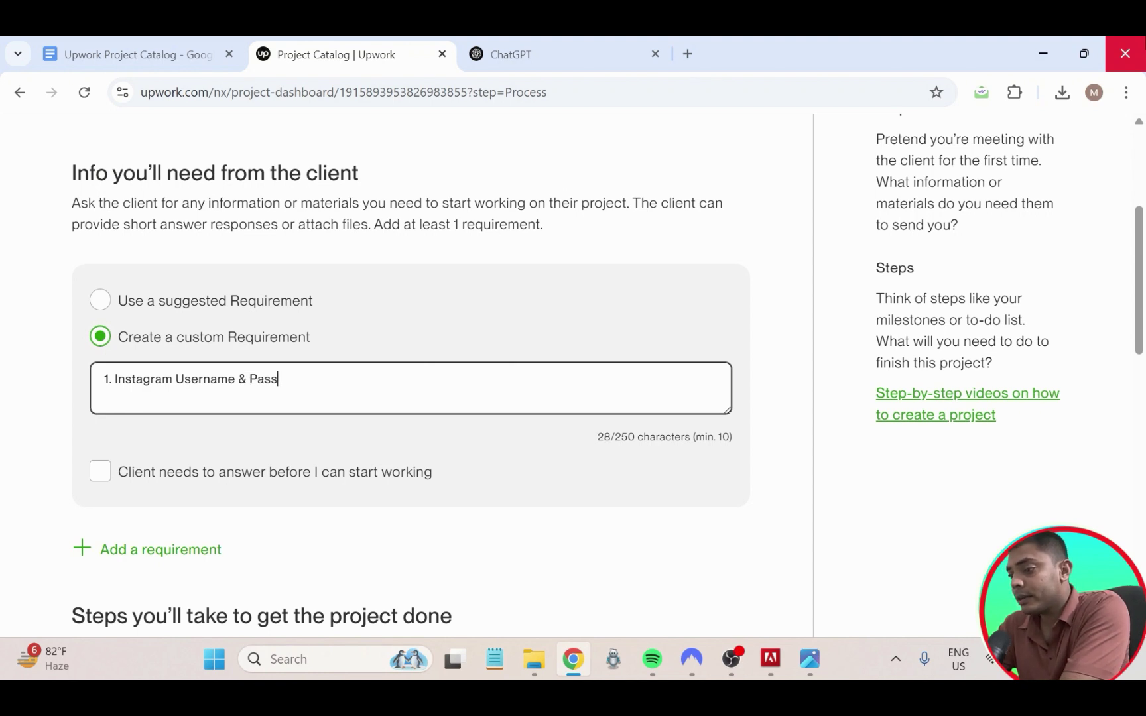
type("wor")
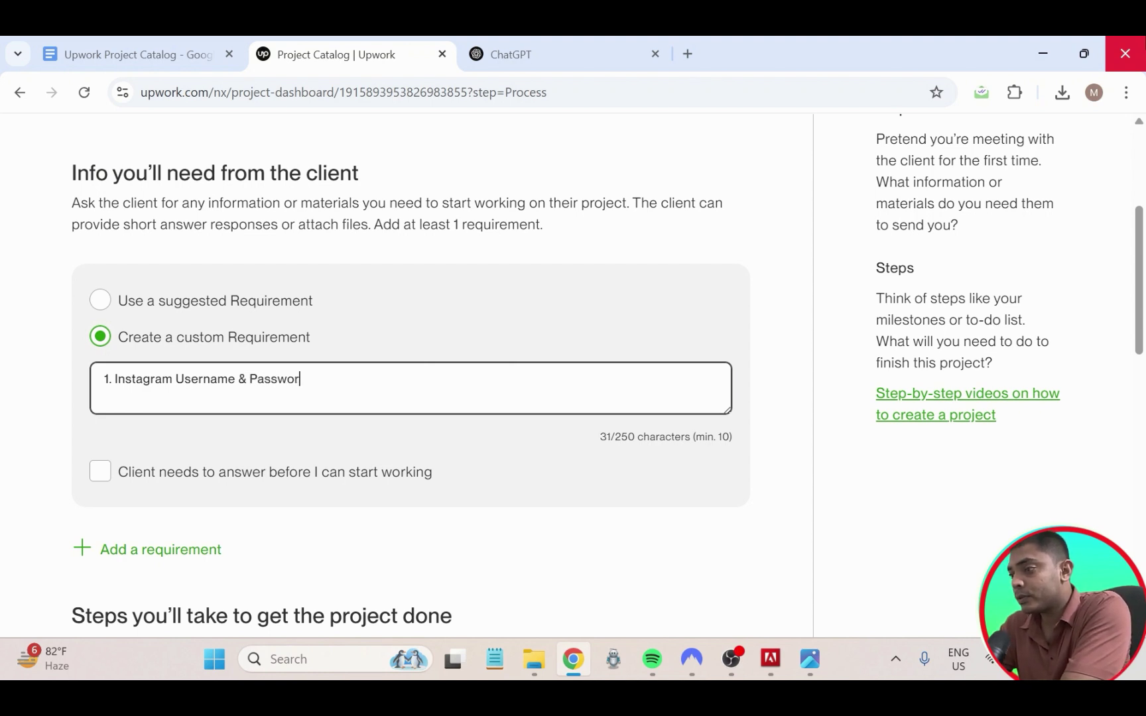
type("d")
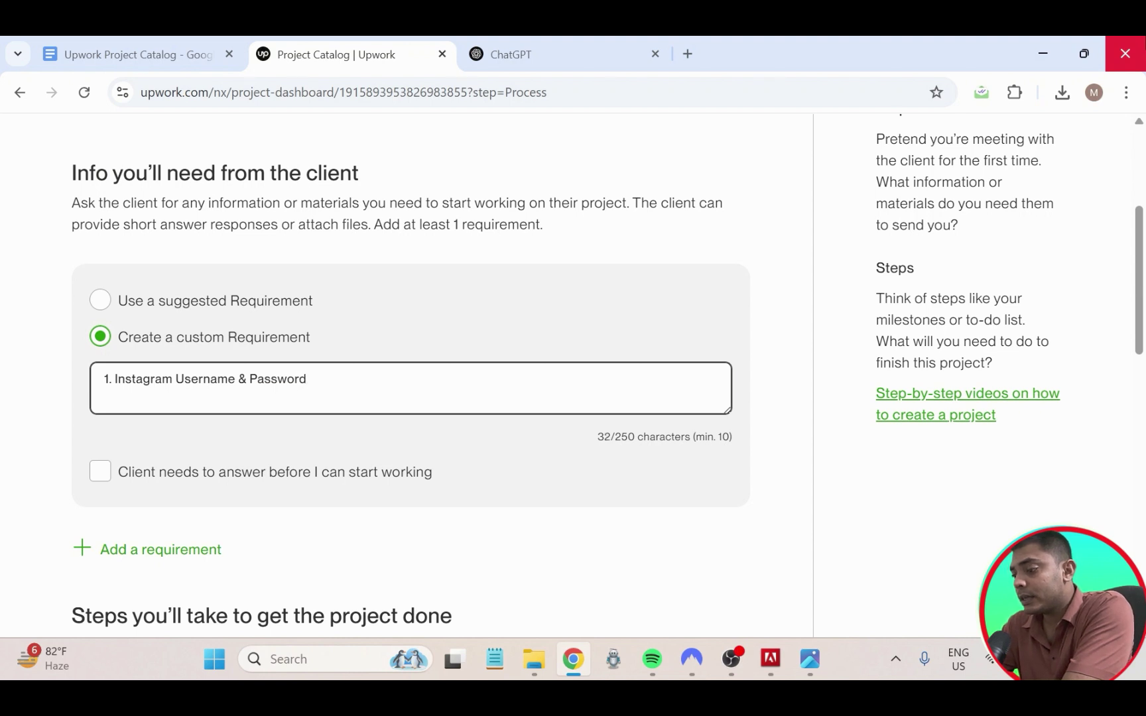
- Add the second item "2. Targeted Followers Ideas" to the custom requirement text
type(" 2")
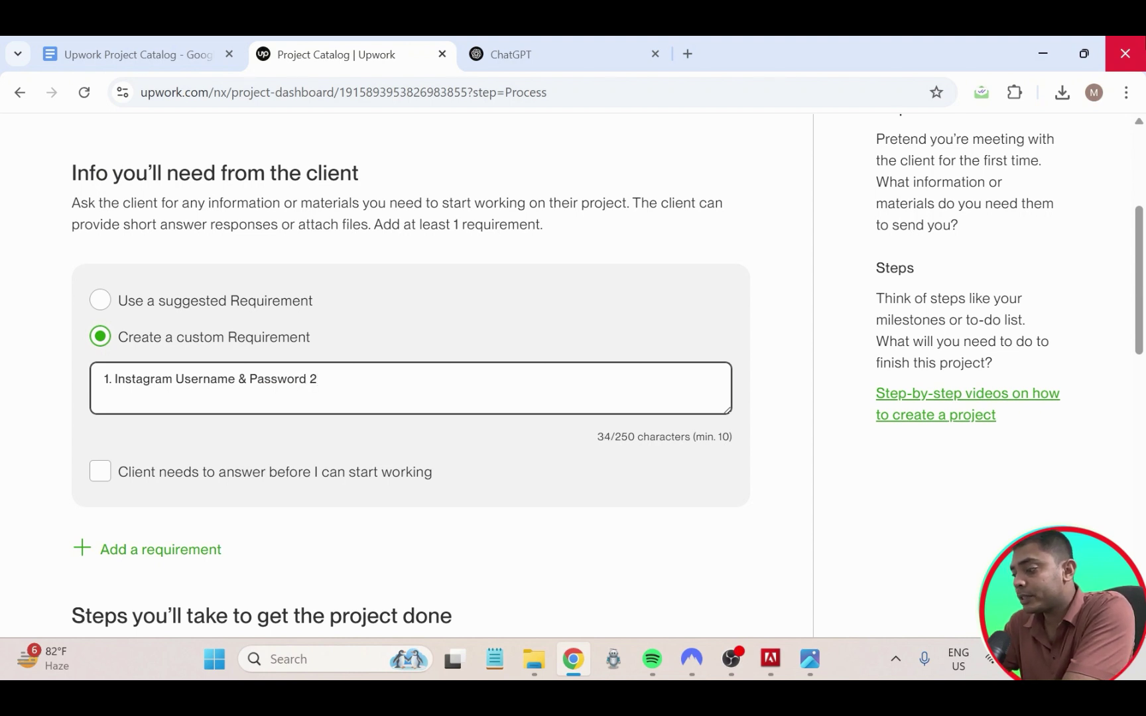
type(".")
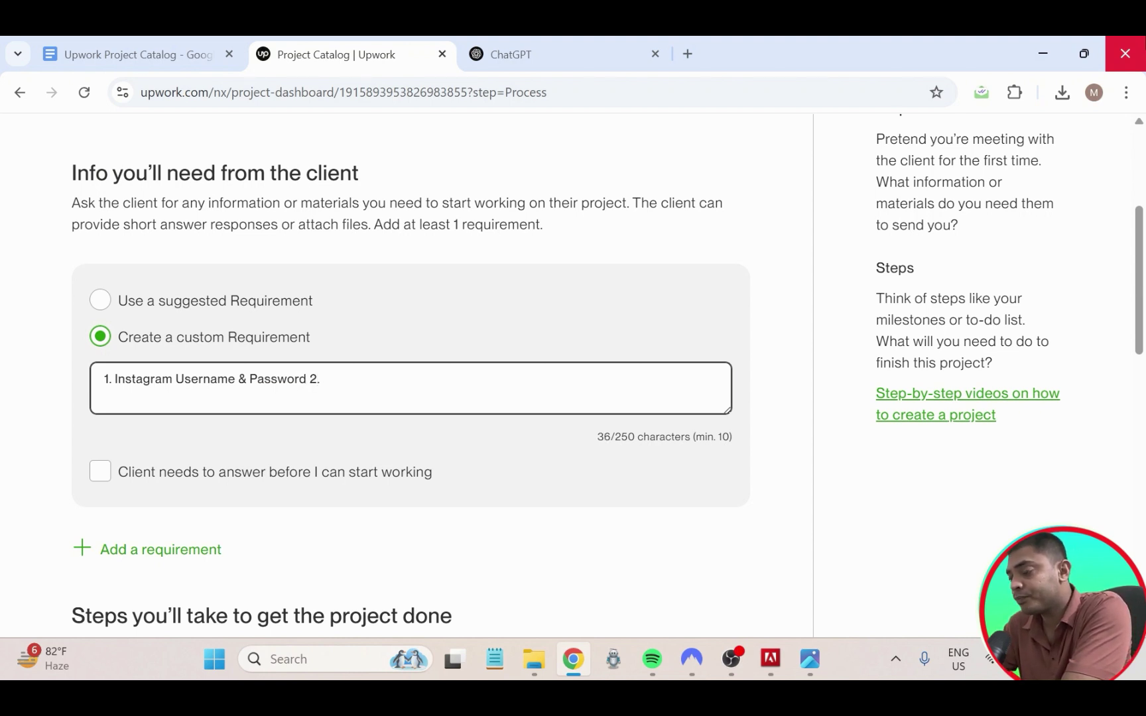
type(" T")
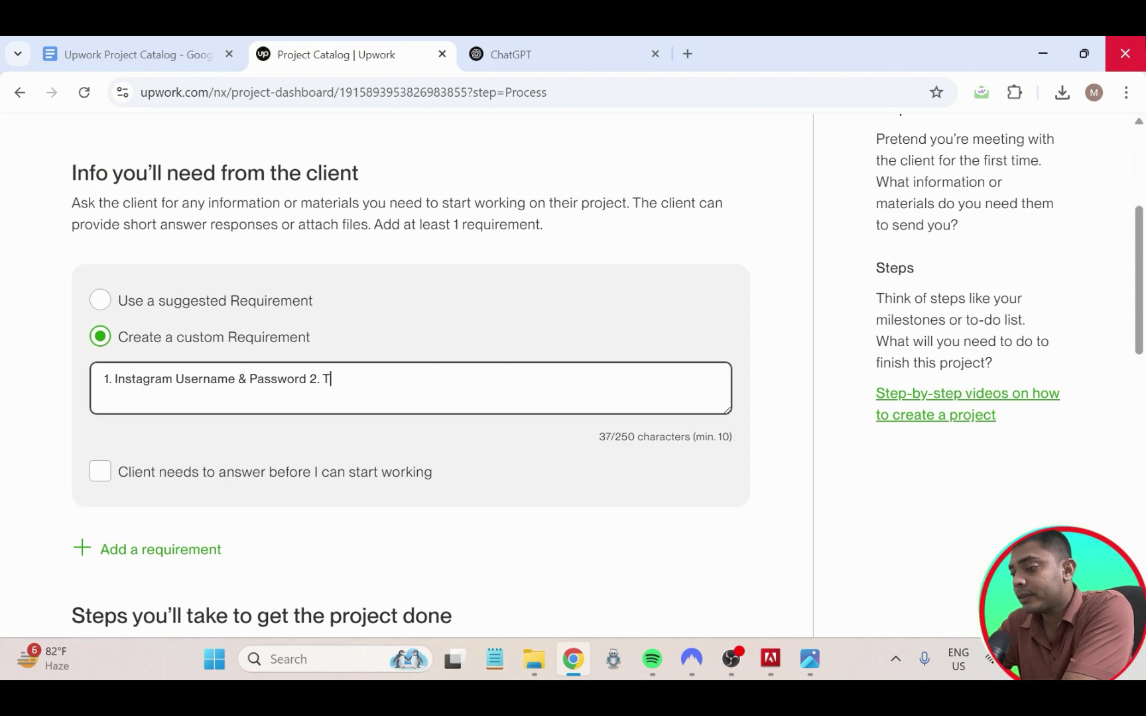
type("argv")
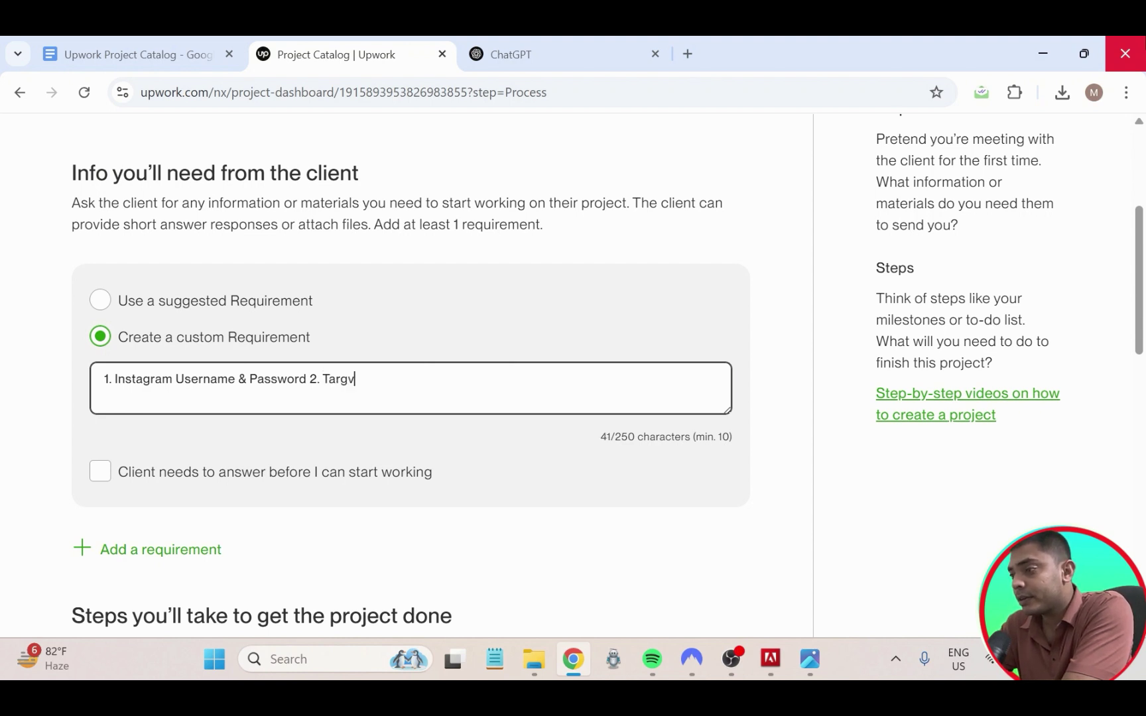
key("BackSpace")
type("eted C")
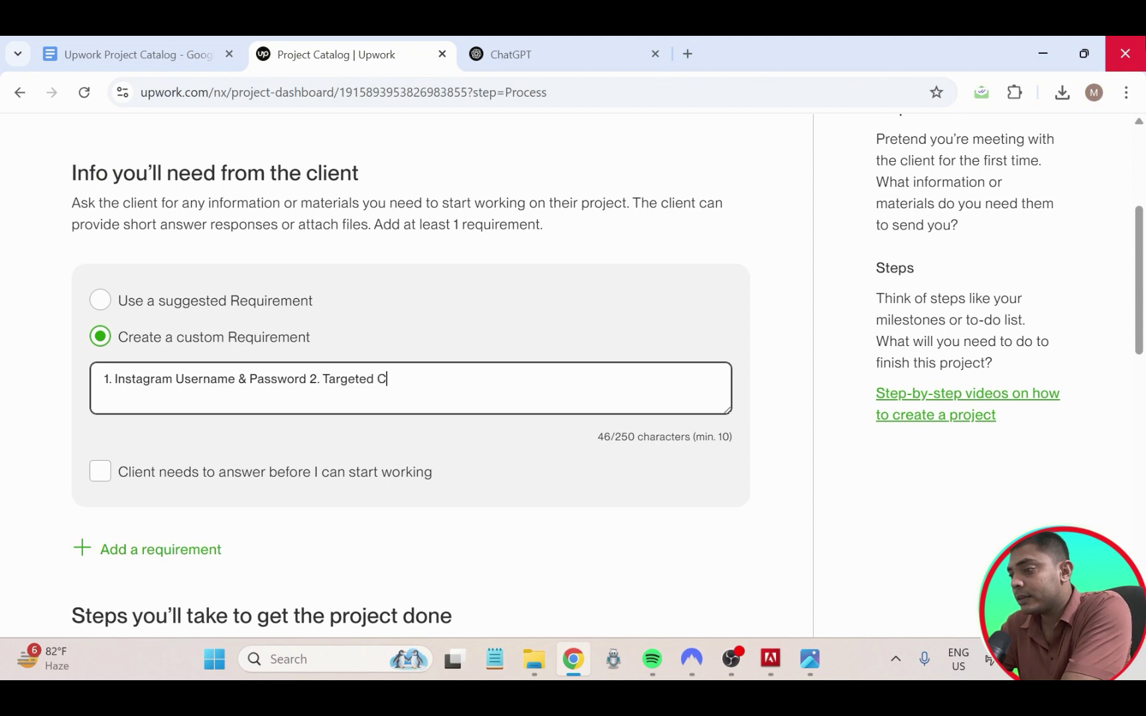
key("BackSpace")
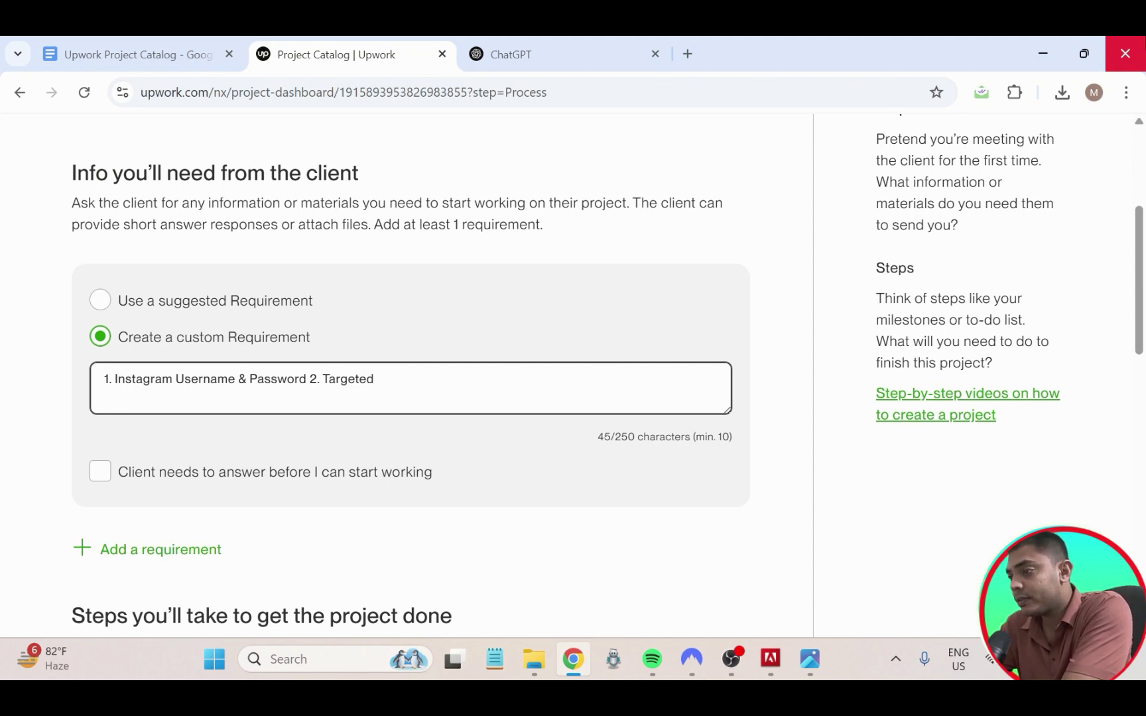
type("Follo")
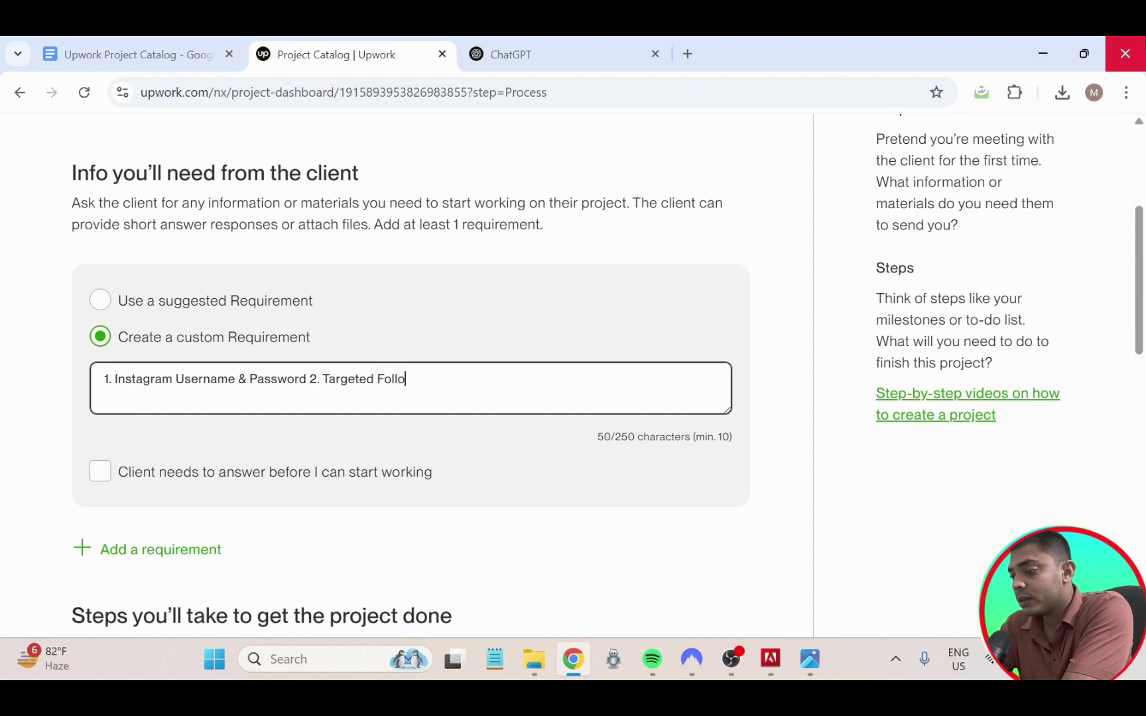
type("wers")
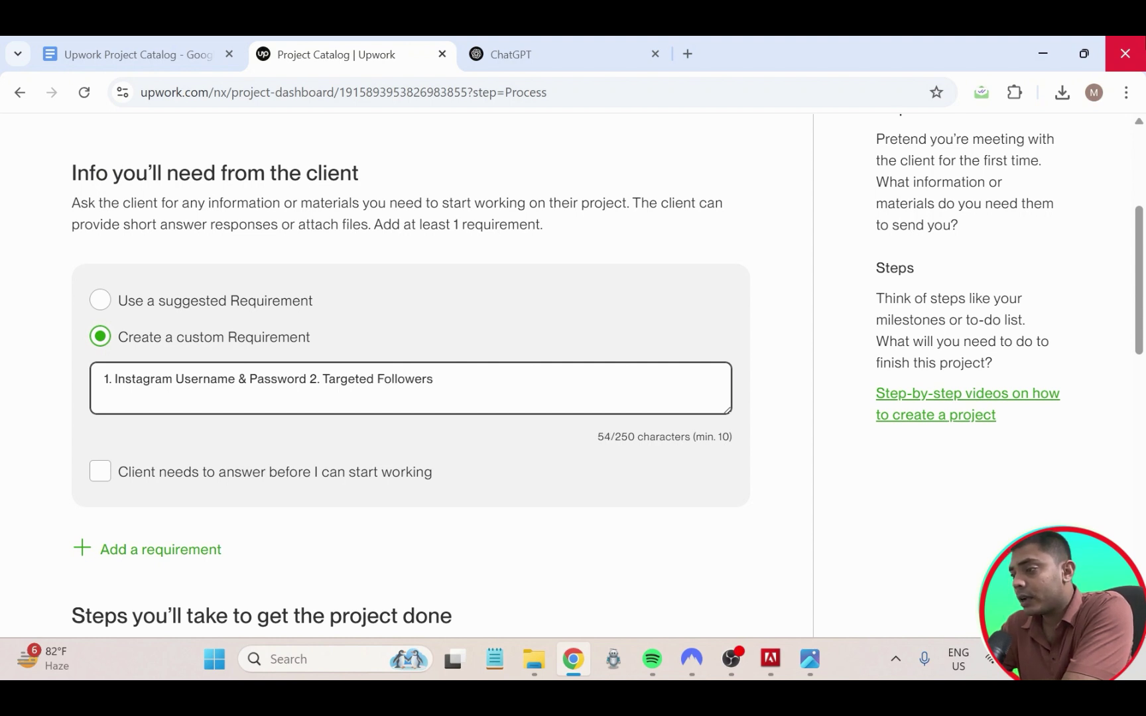
type(" Ideas")
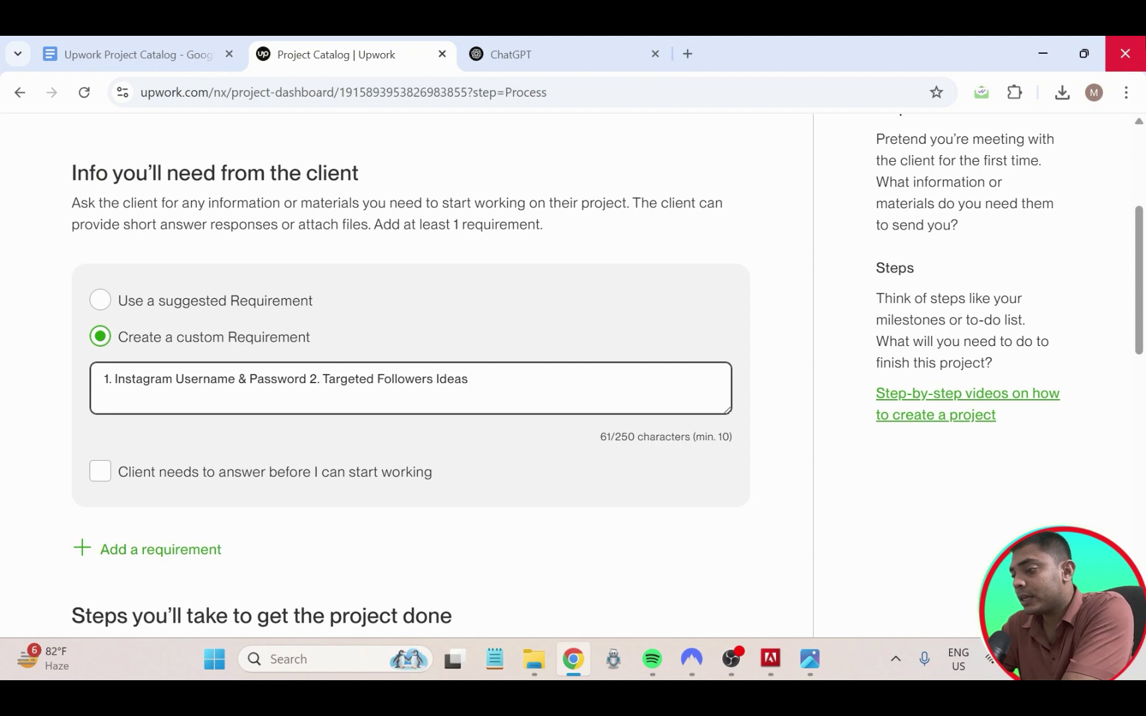
- Add the third item "3. Off 2 Fector" to the end of the custom requirement text
type(" 3")
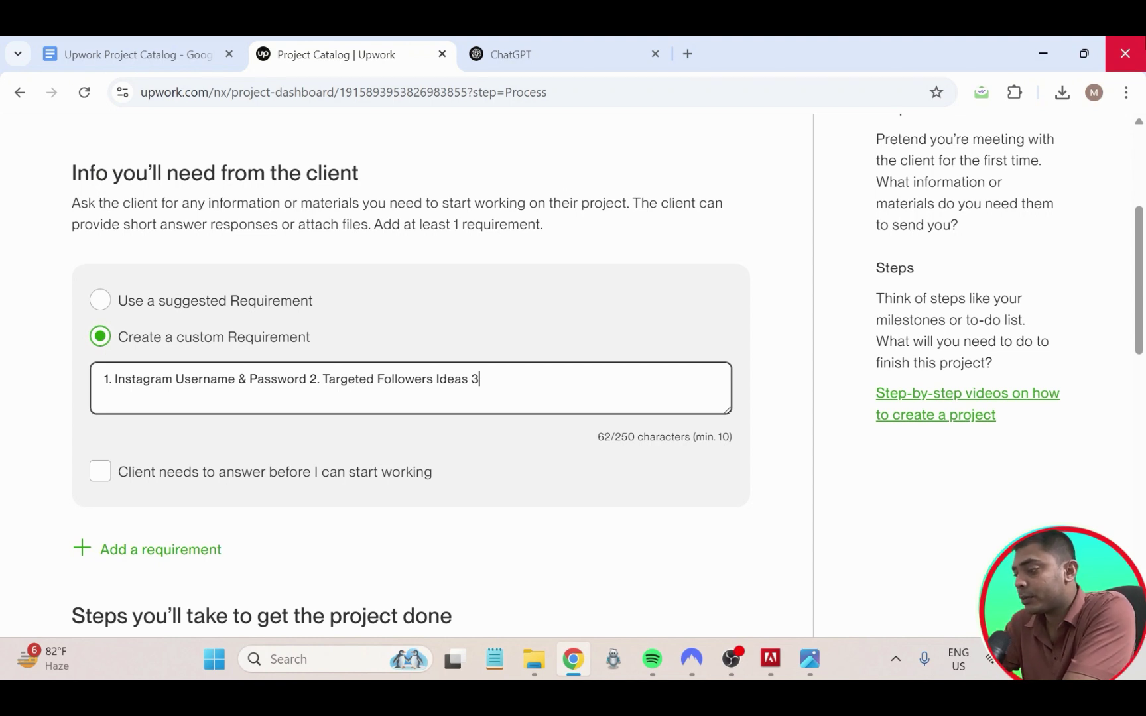
type(".")
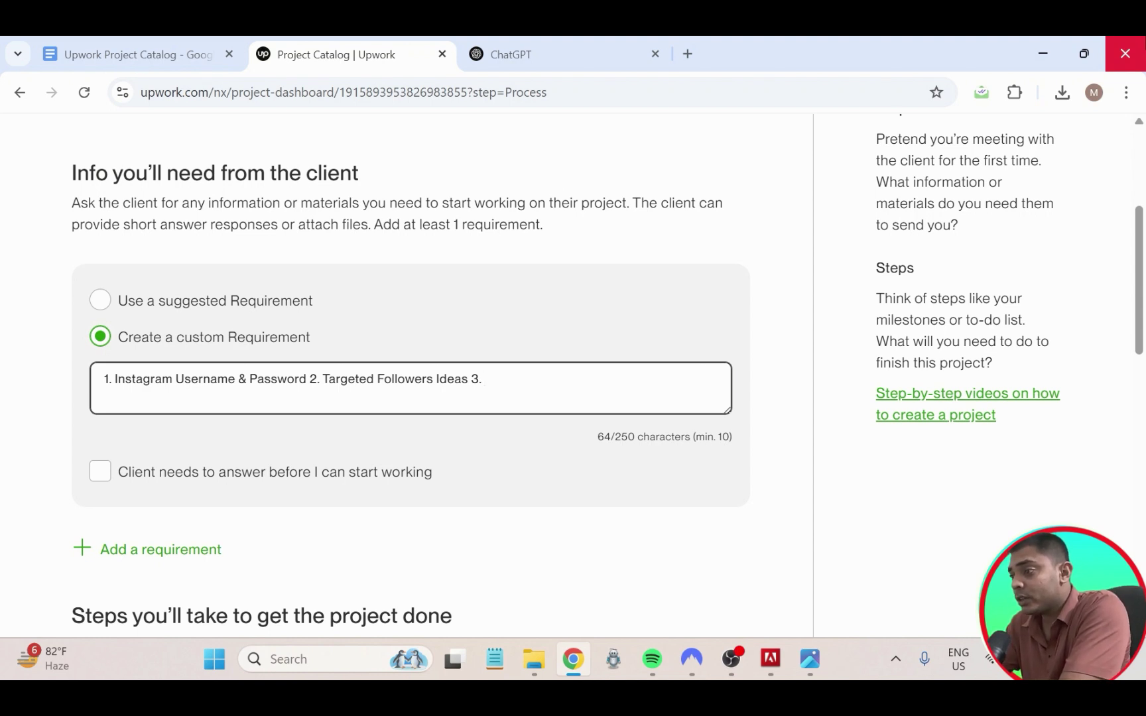
type("Off")
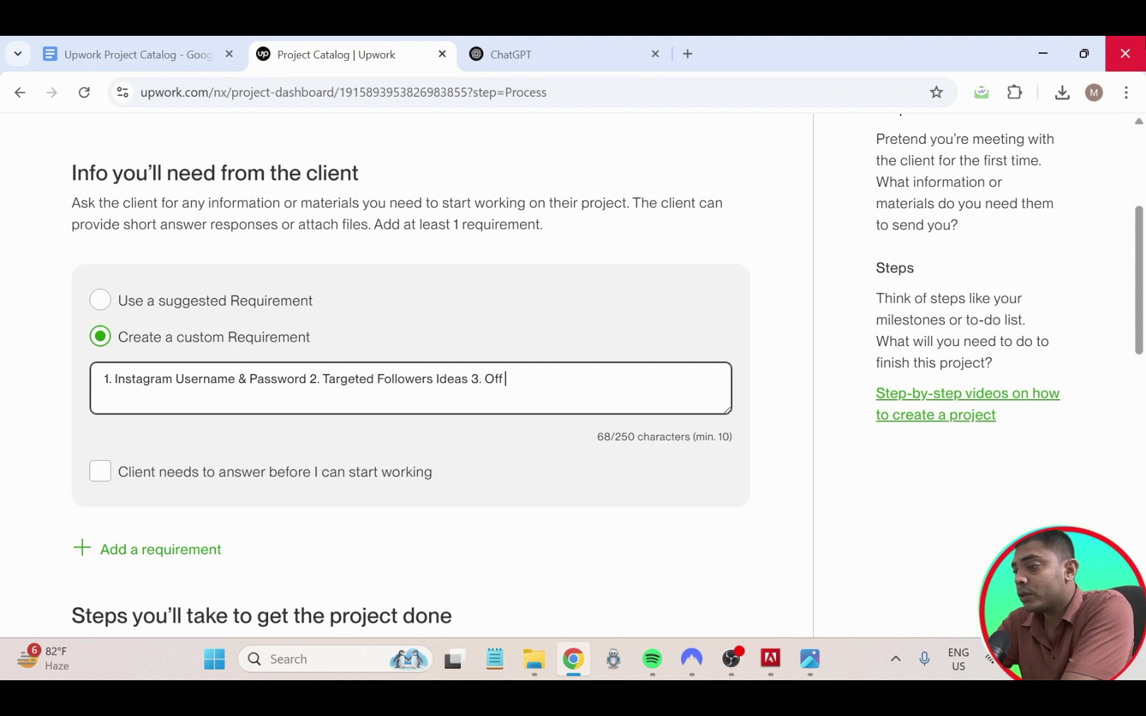
type(" @")
key("BackSpace")
type("2 ")
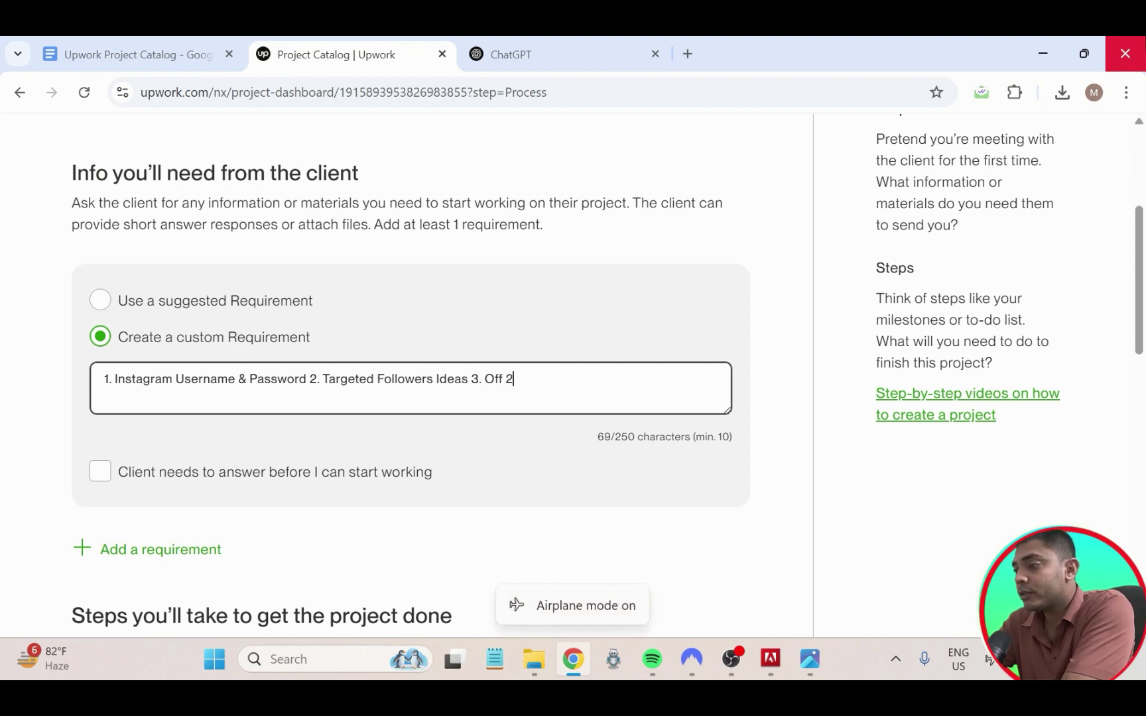
type("Fec")
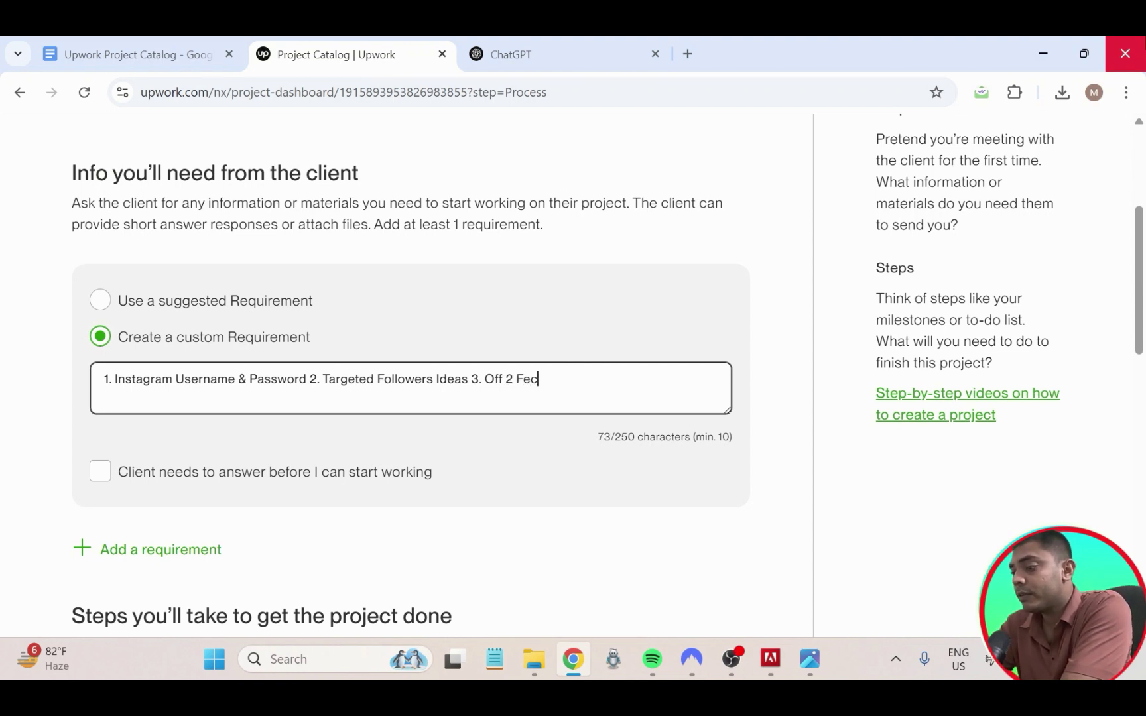
type("tor")
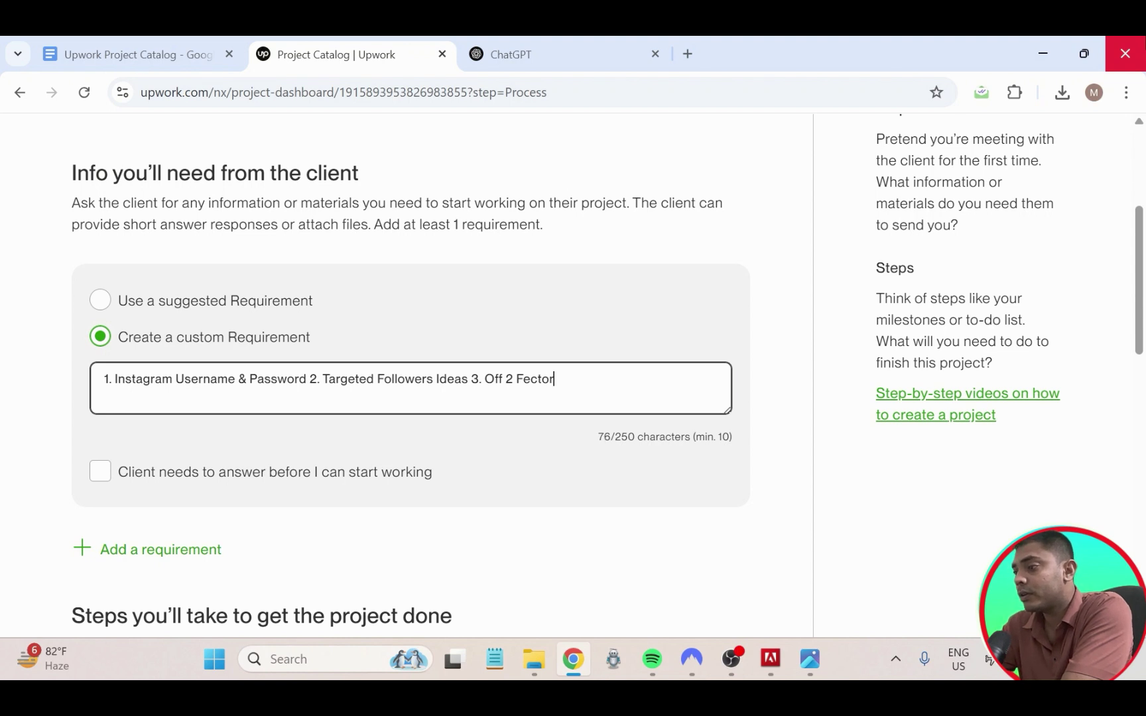
left_click(516, 542)
scroll(305, 491, "down", 3)
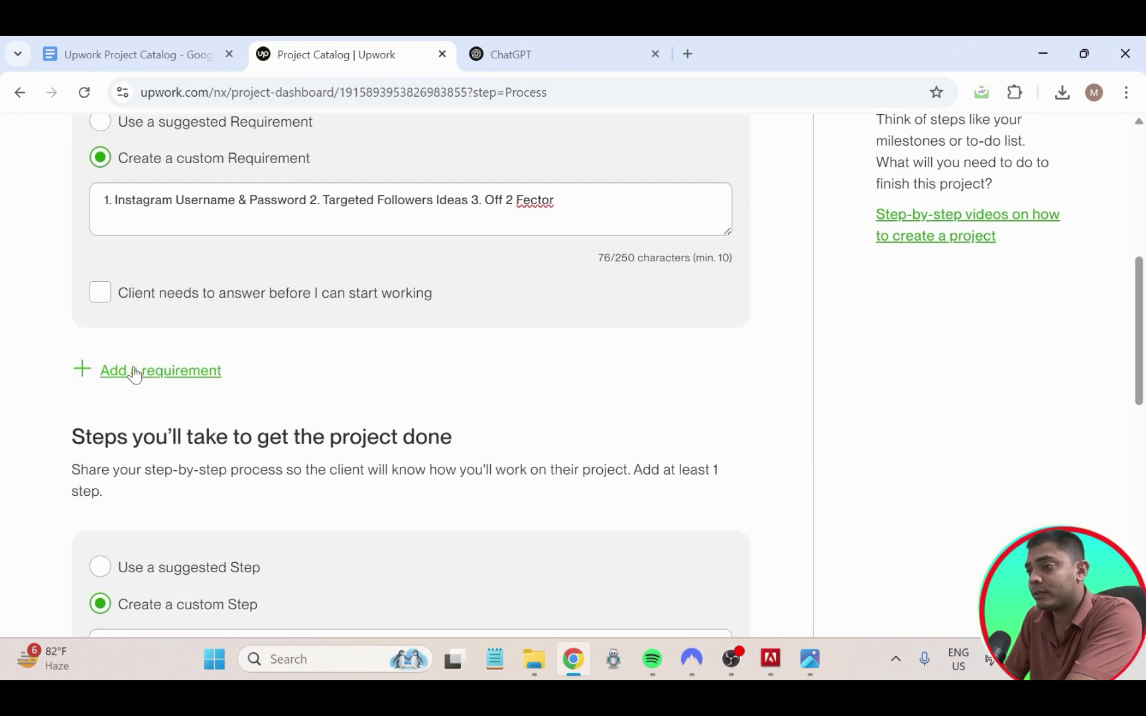
scroll(202, 373, "up", 3)
scroll(200, 375, "down", 3)
scroll(225, 348, "up", 4)
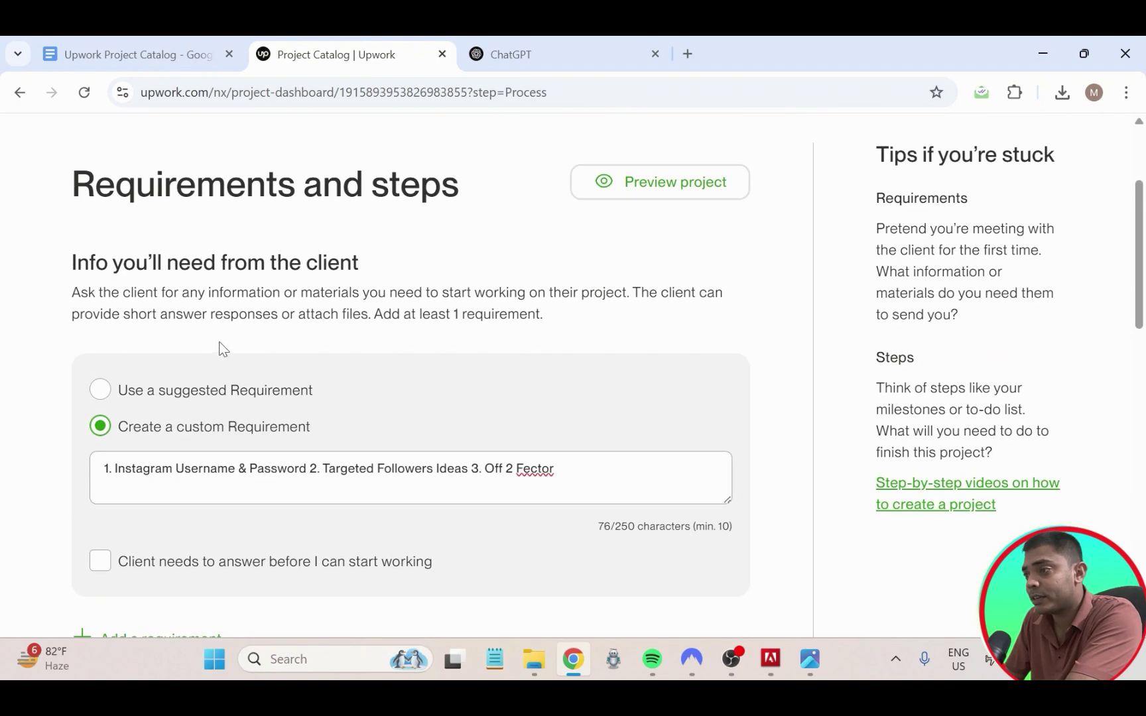
scroll(232, 358, "down", 4)
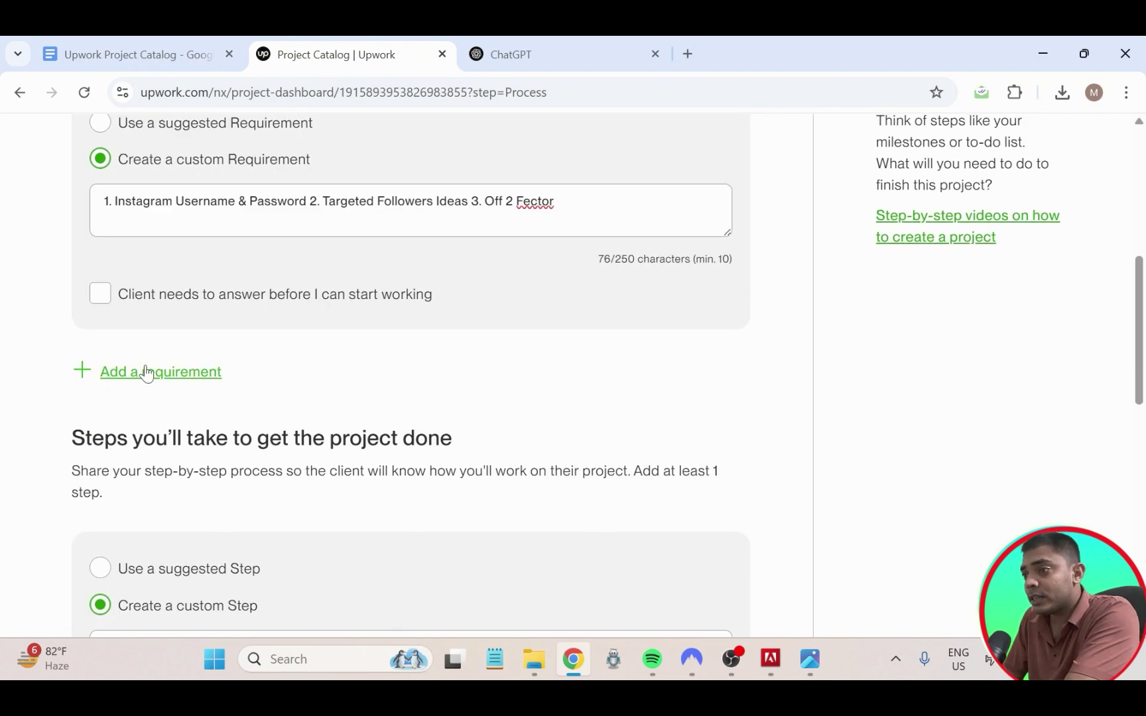
scroll(143, 371, "up", 1)
left_click(176, 296)
scroll(176, 296, "up", 3)
scroll(171, 404, "down", 3)
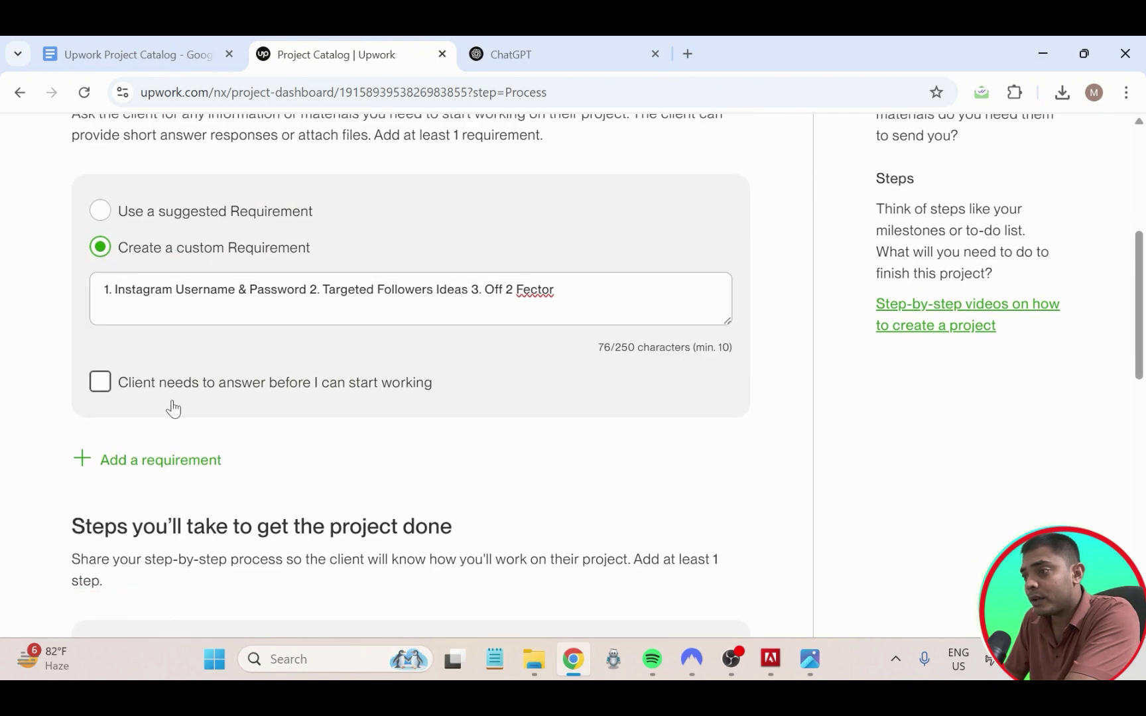
left_click(169, 464)
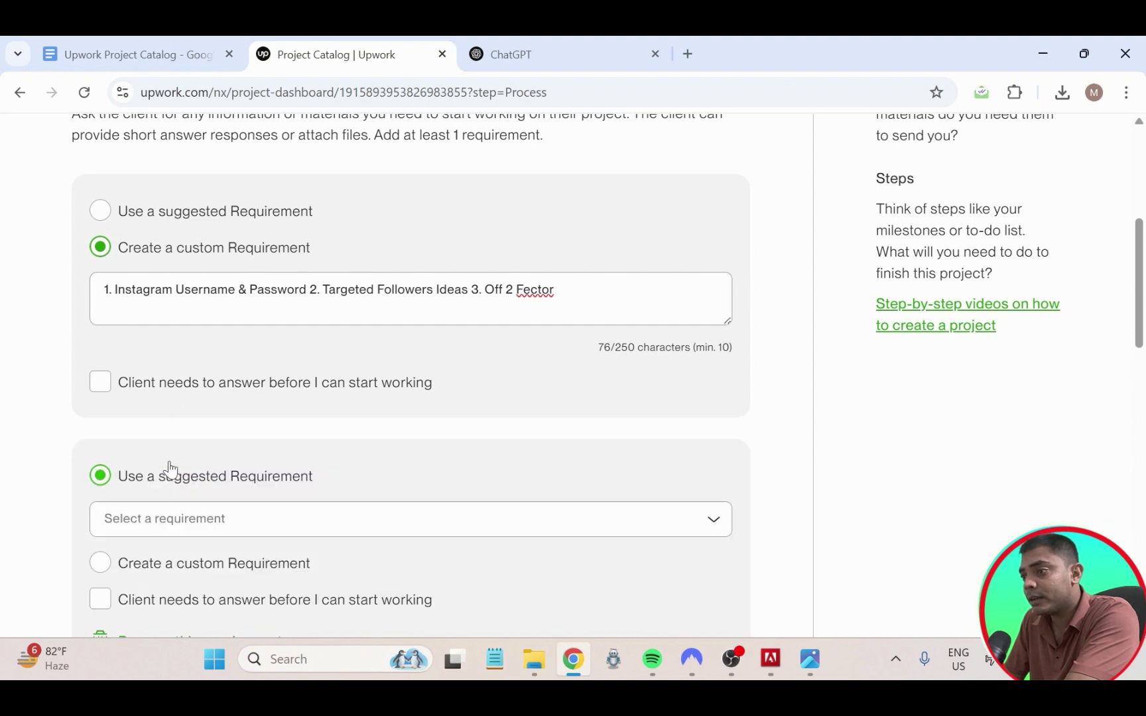
scroll(256, 547, "down", 3)
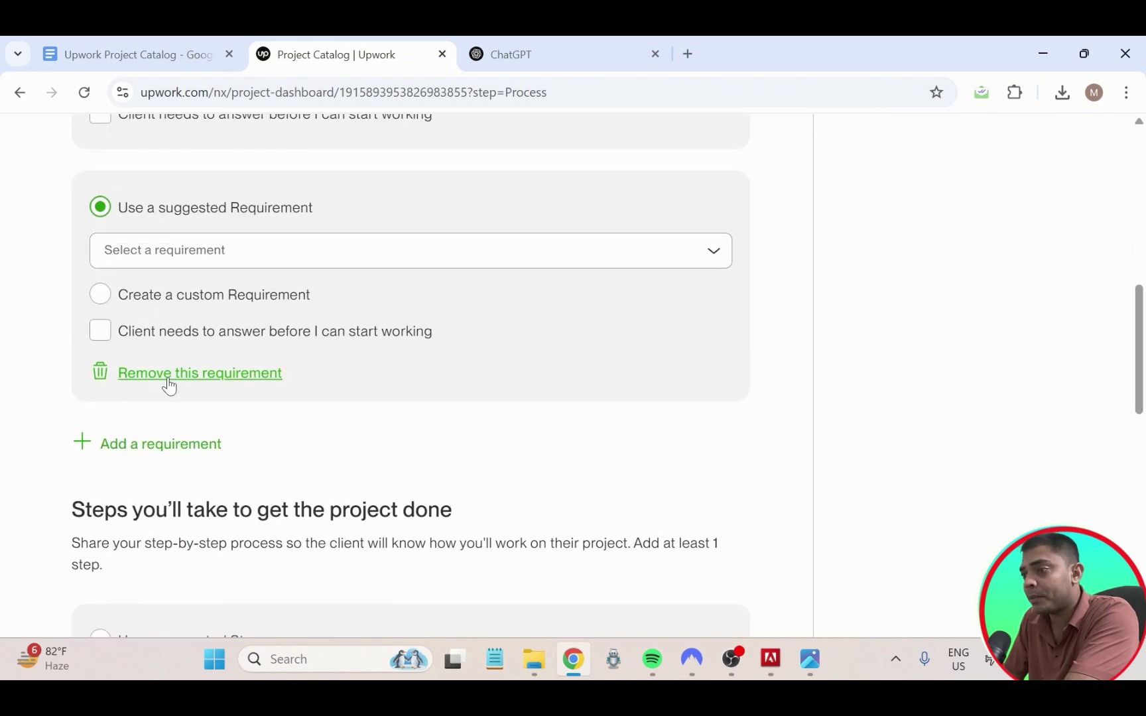
left_click(190, 377)
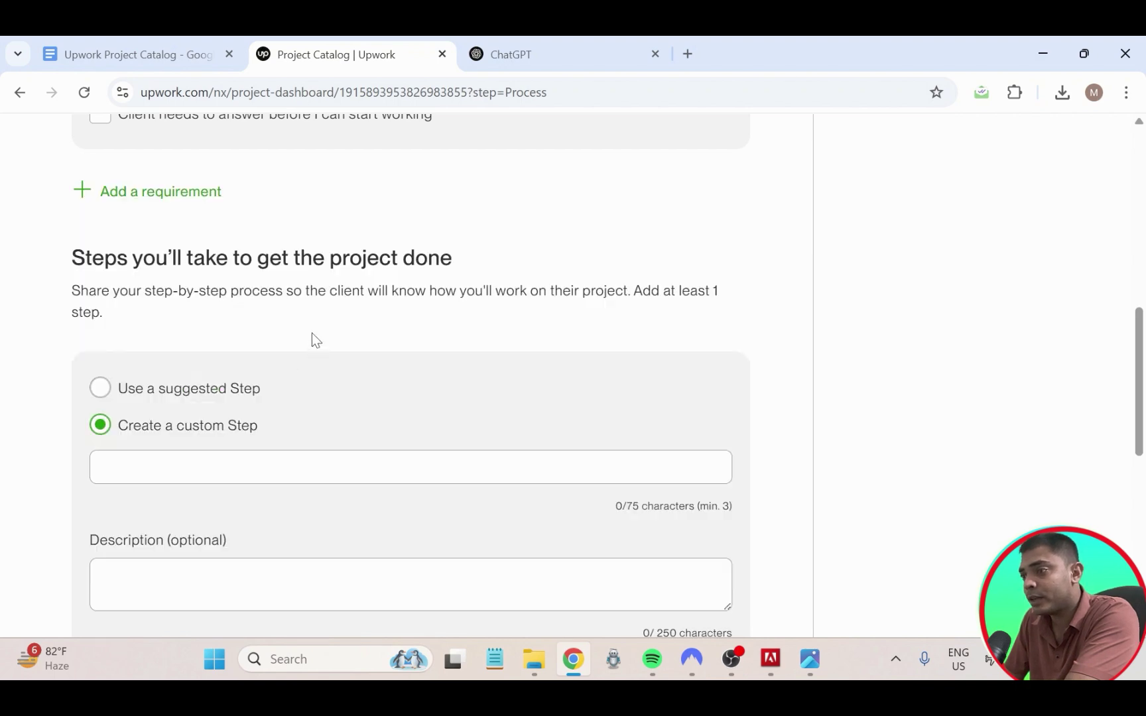
- Under "Steps you'll take to get the project done", start the custom step's title with "I will optimise & research"
scroll(311, 335, "up", 5)
scroll(299, 335, "down", 7)
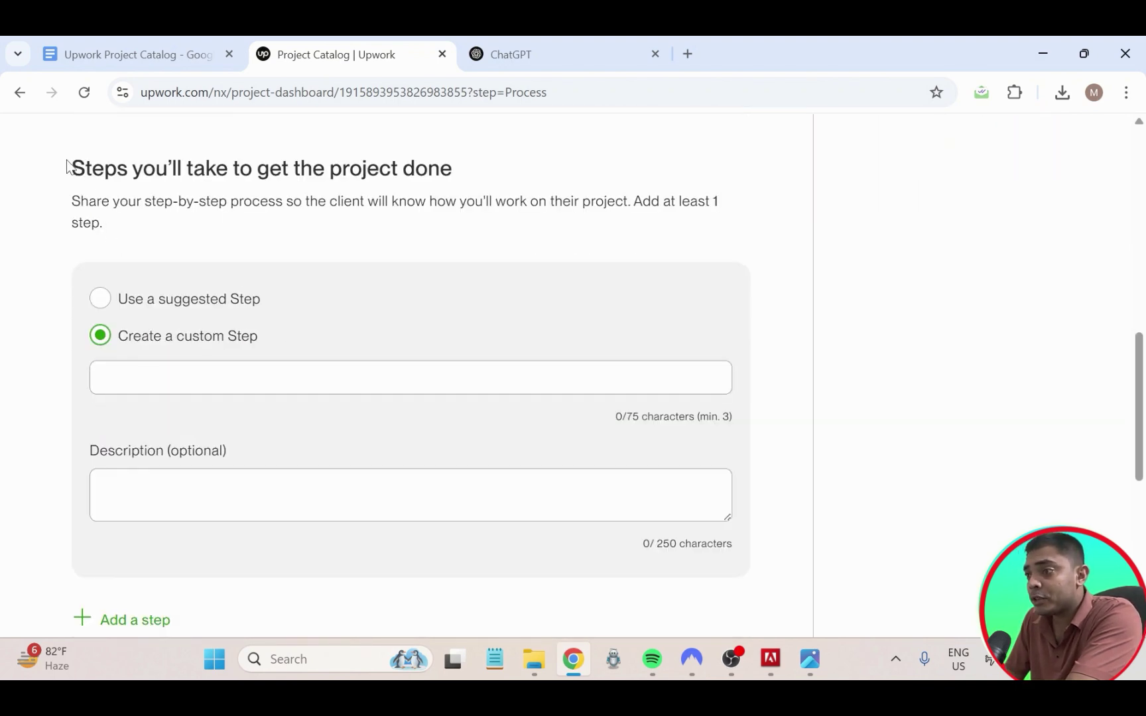
left_click_drag(70, 167, 456, 200)
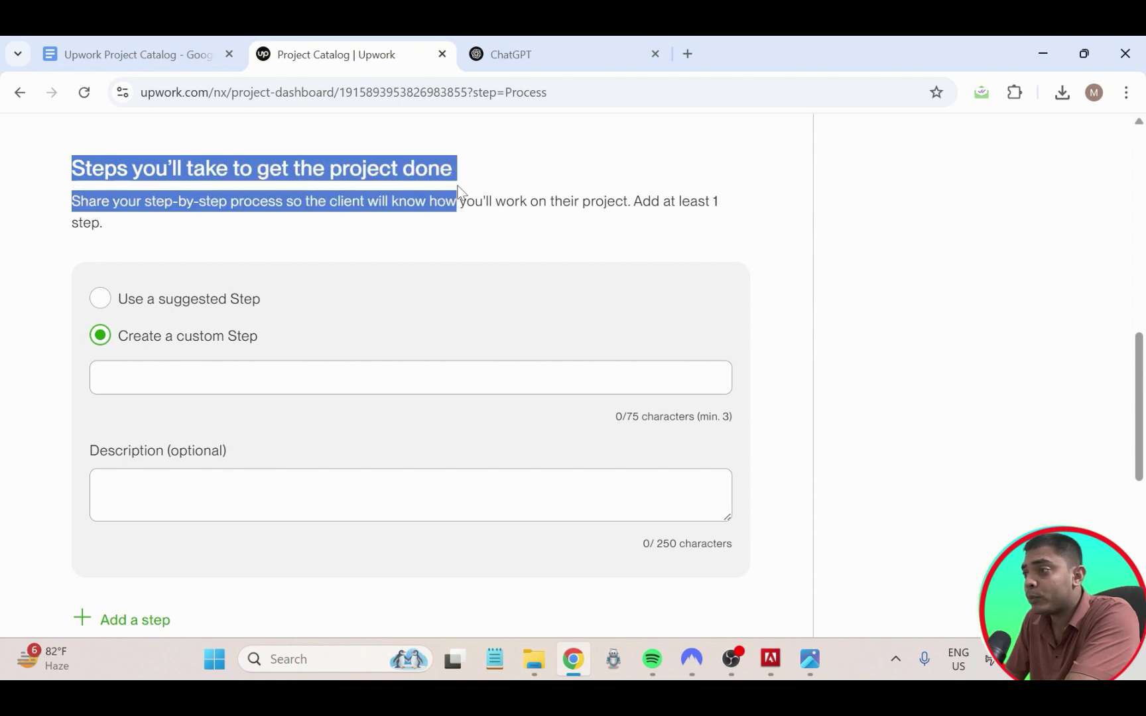
left_click(461, 170)
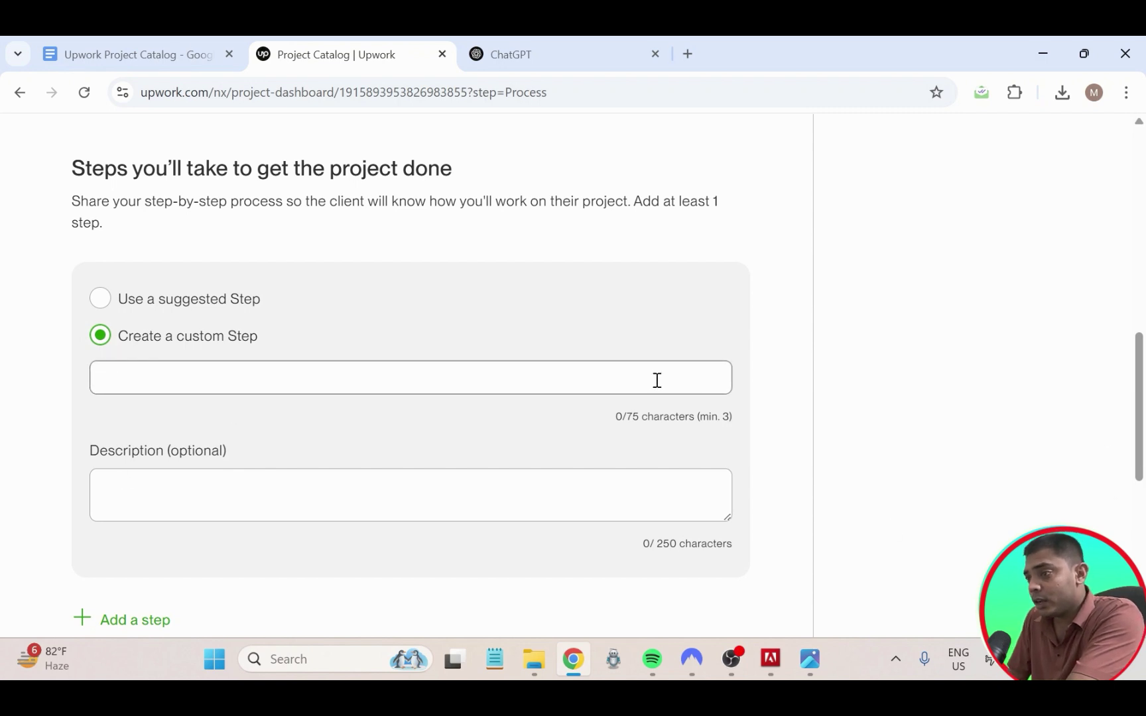
left_click(275, 365)
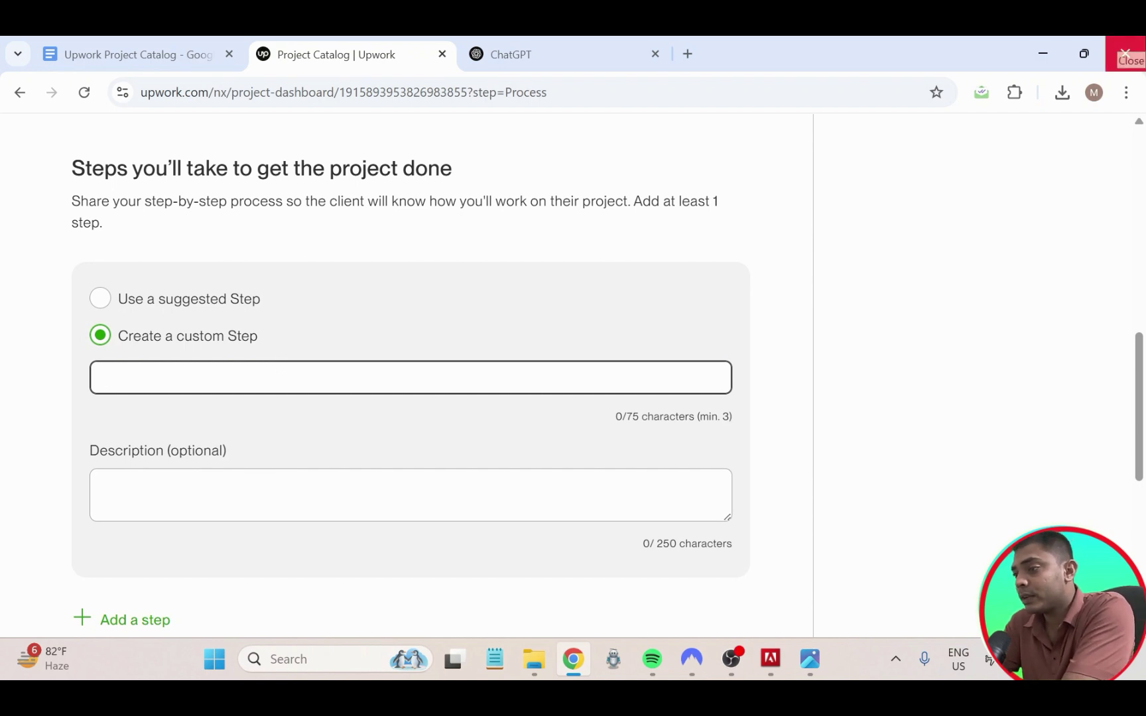
type("I wi")
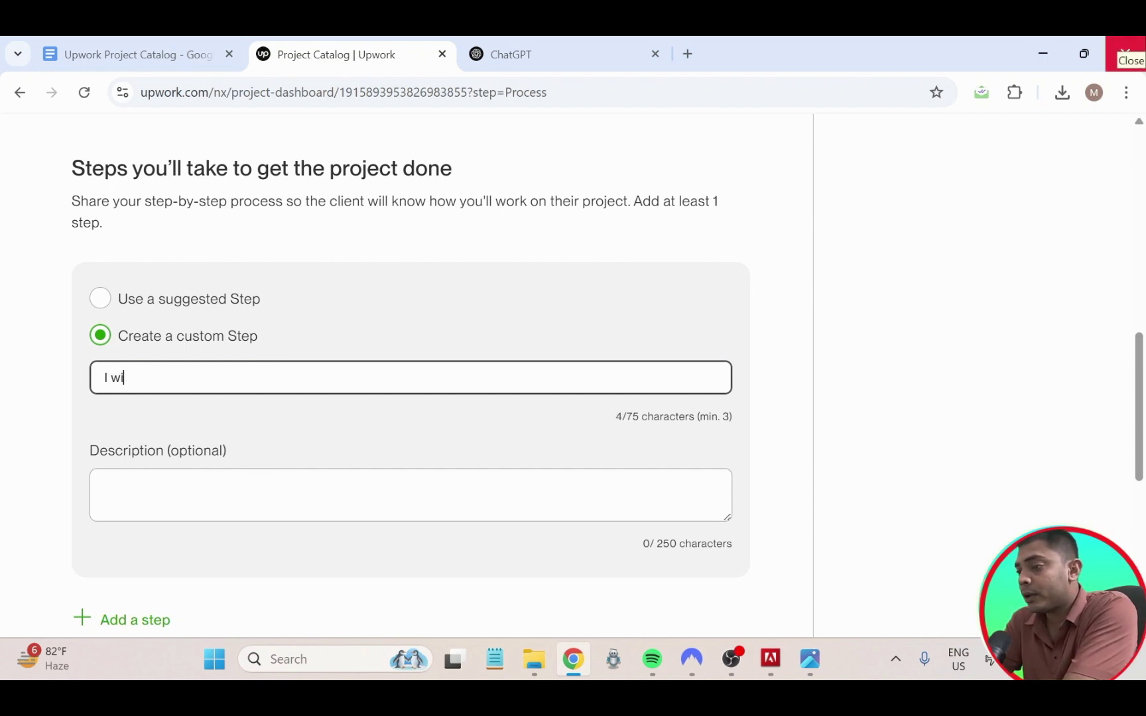
type("ll opt")
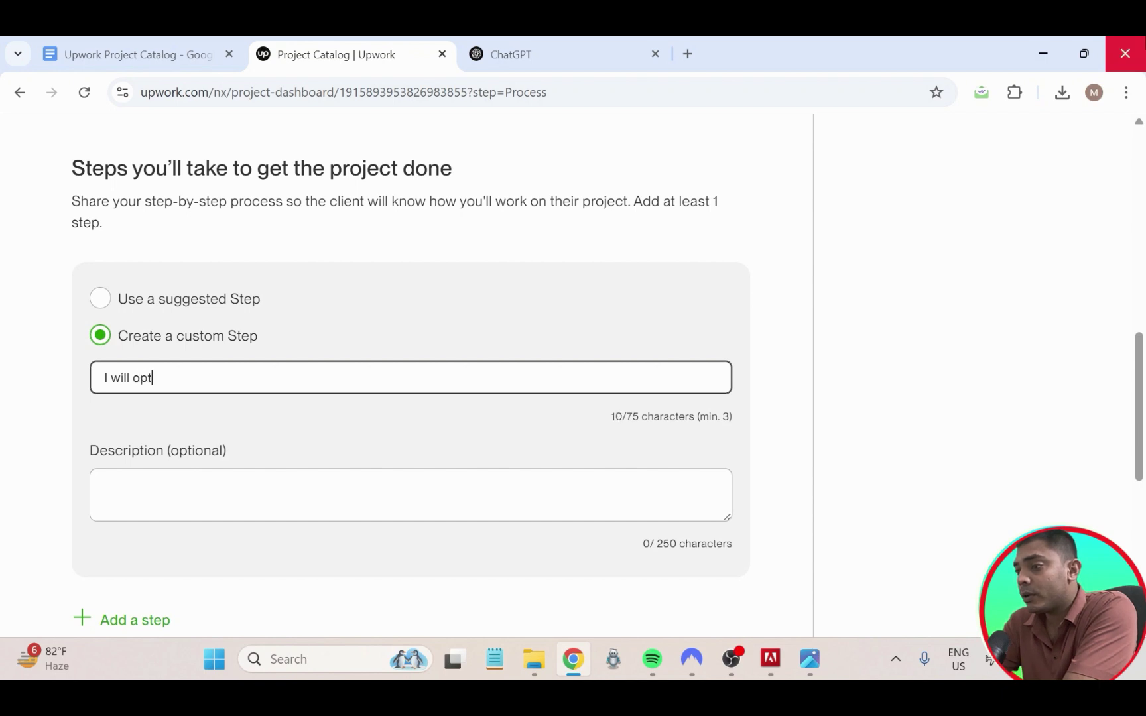
type("imis")
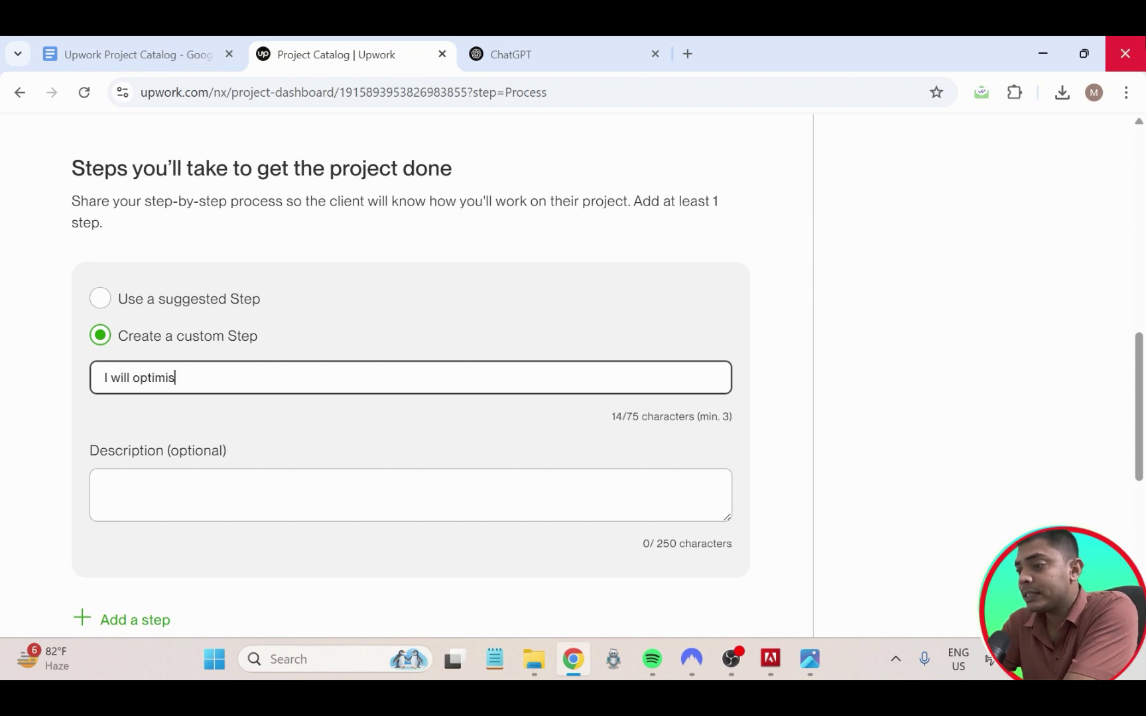
type("e &")
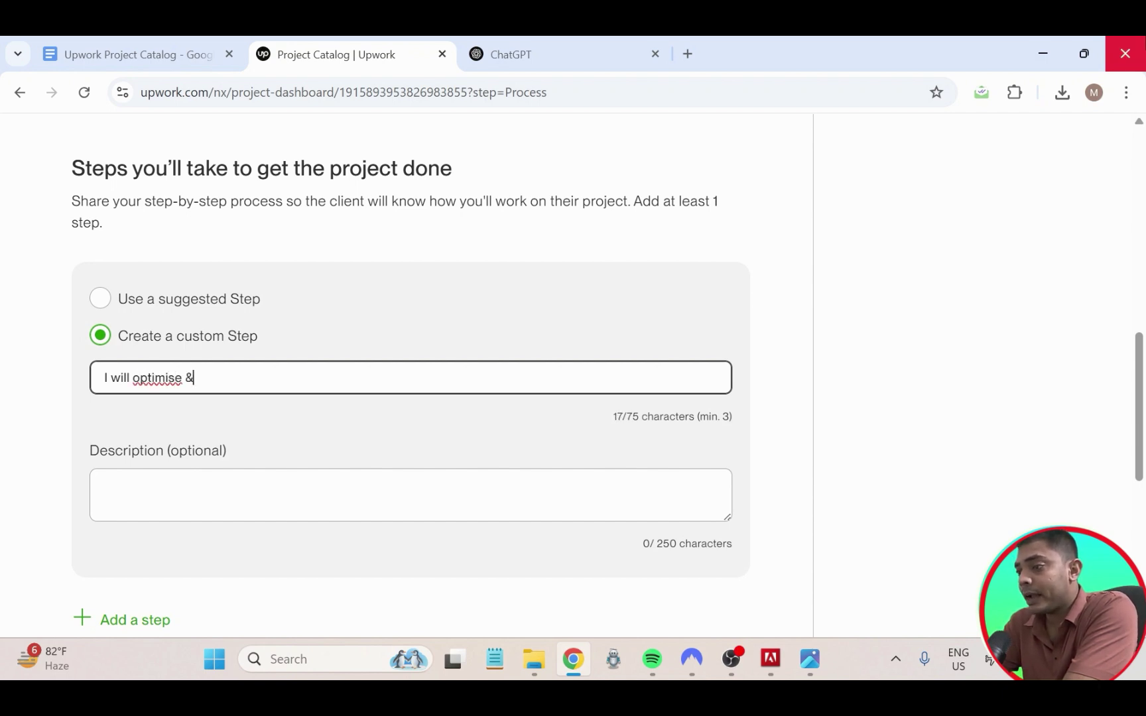
type(" resea")
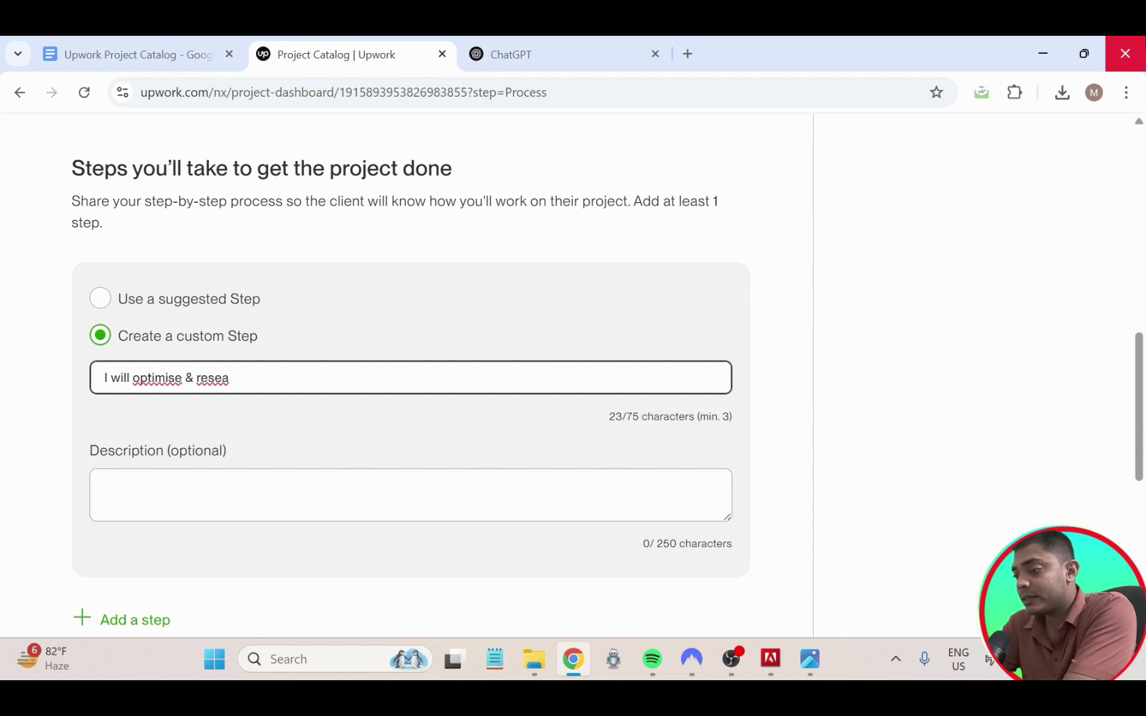
type("rchm")
key("BackSpace")
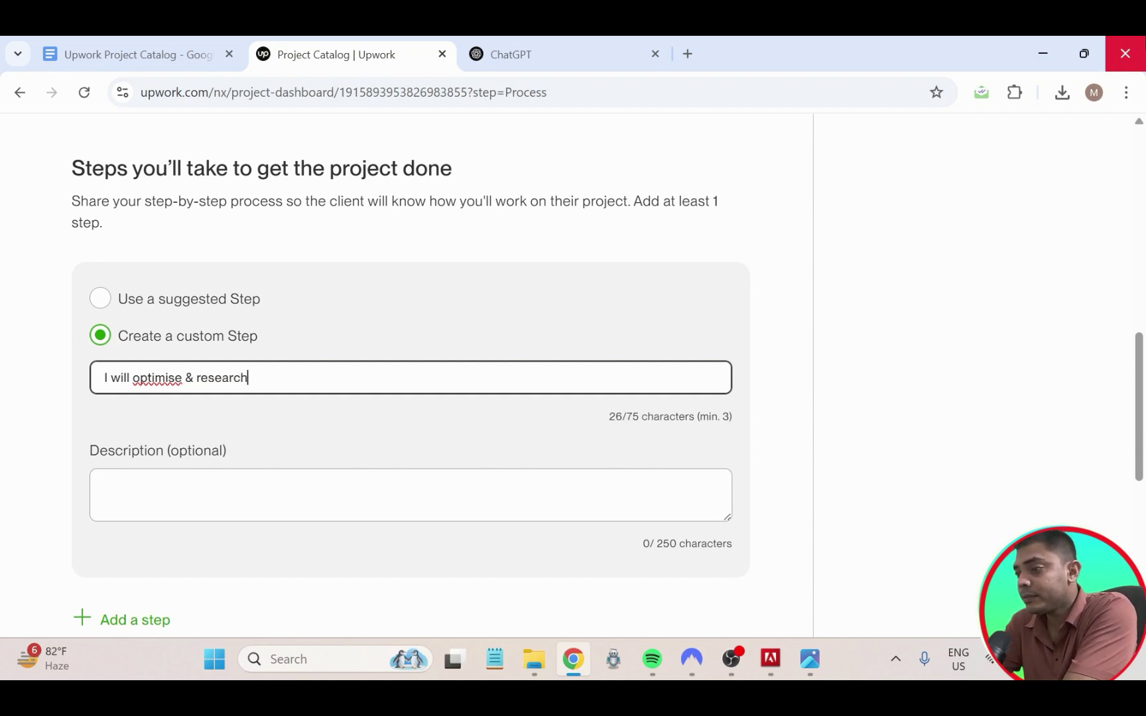
- Continue the custom step's title with "your IG then i will use"
type("your ")
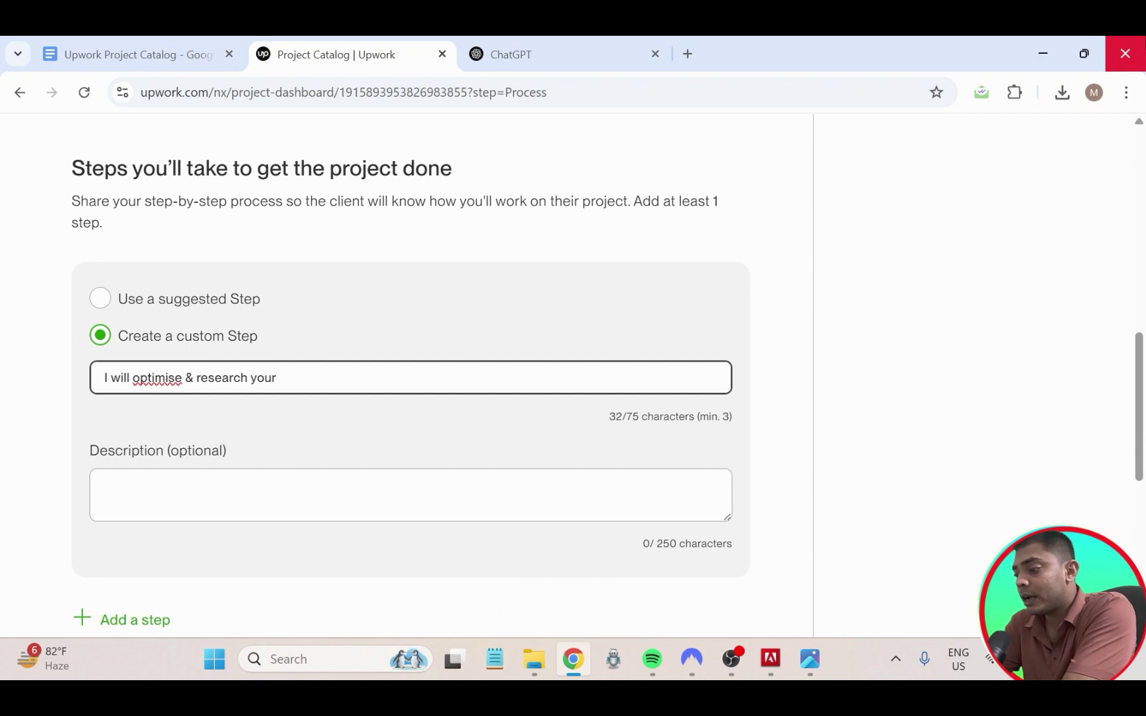
type("IGV")
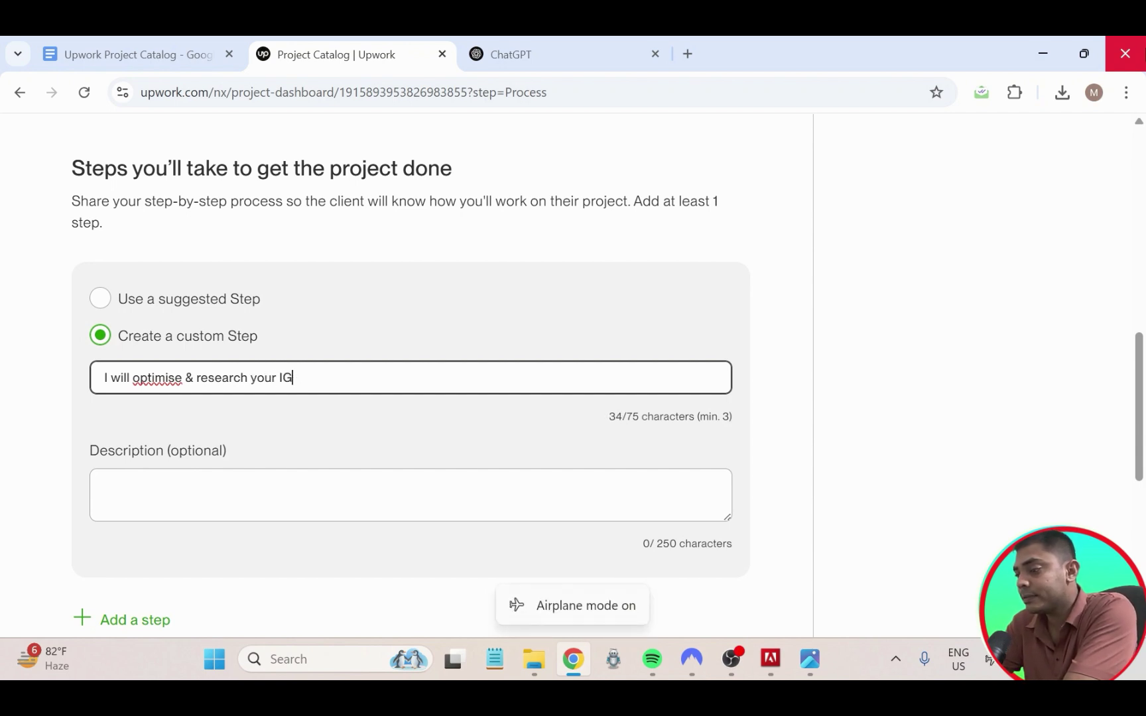
key("BackSpace")
type("thme")
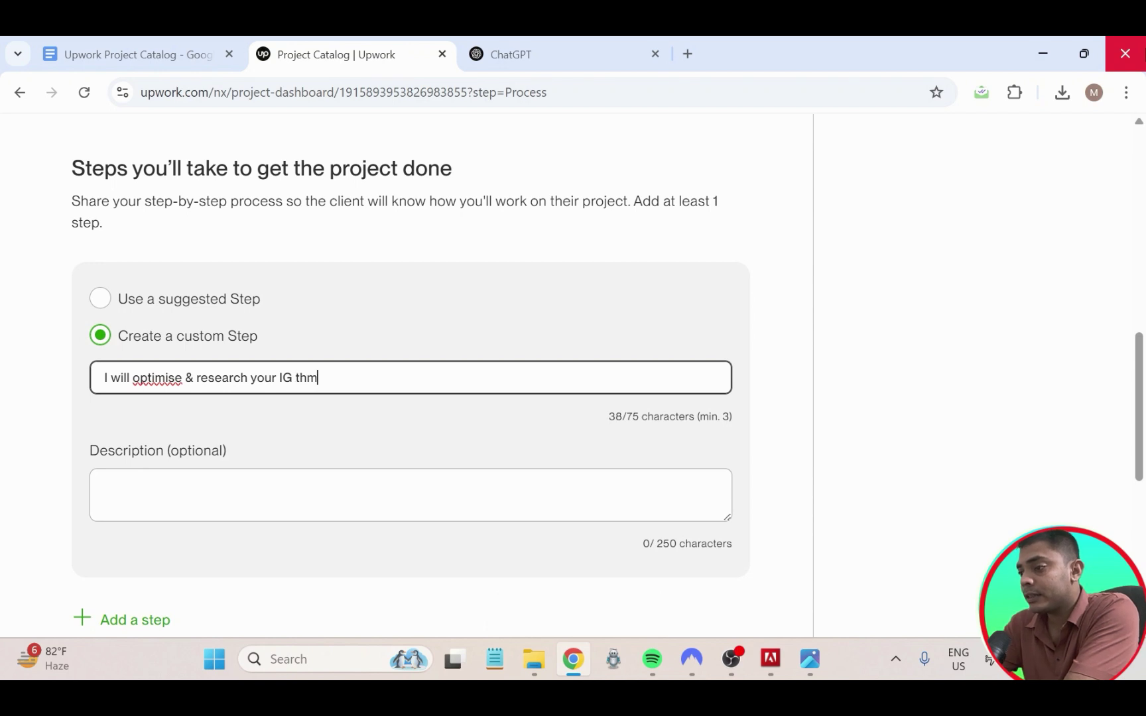
key("BackSpace")
key("BackSpace")
type("e")
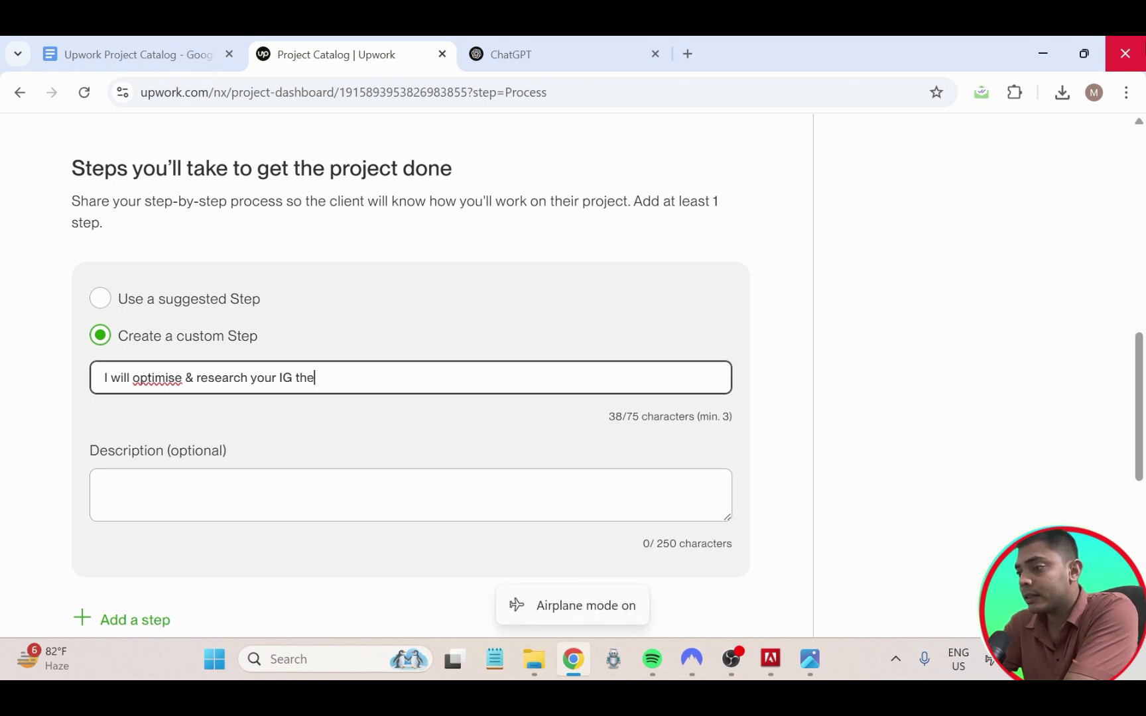
type("n i ")
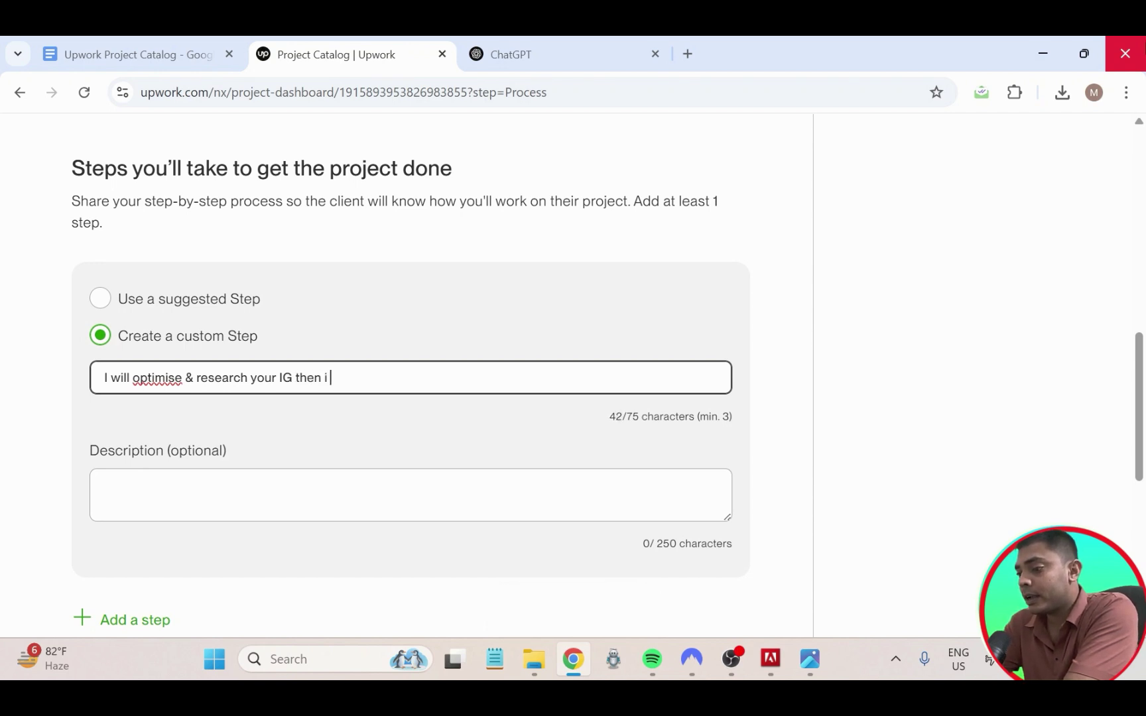
type("will ")
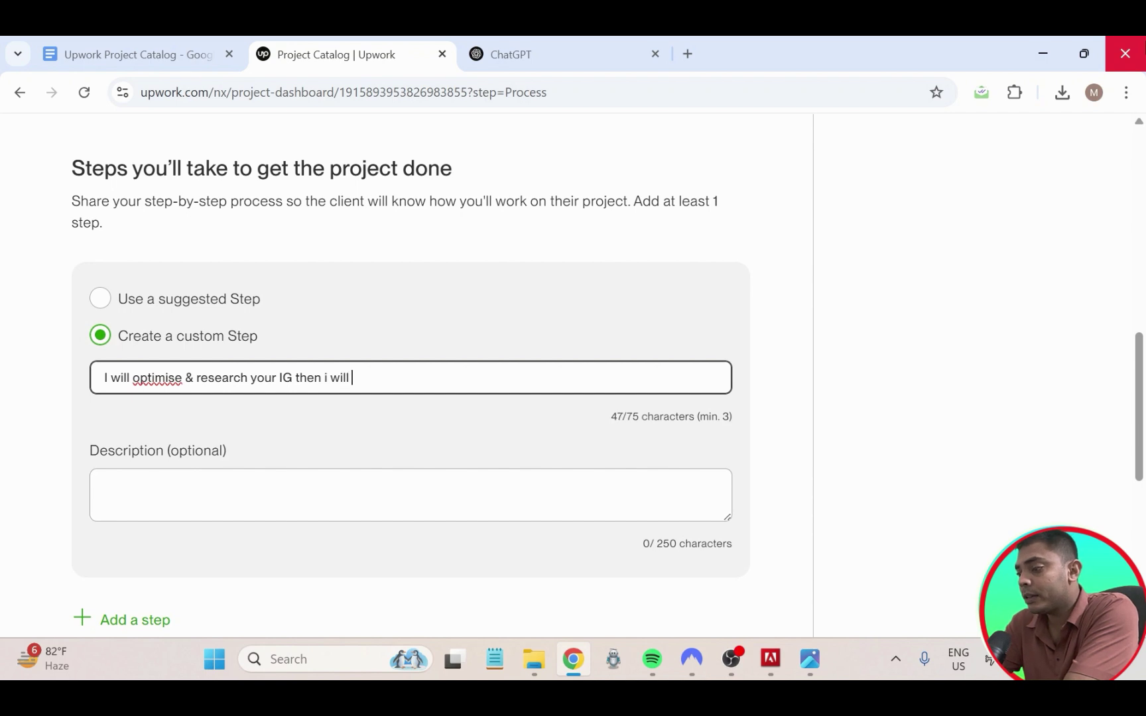
type("use ")
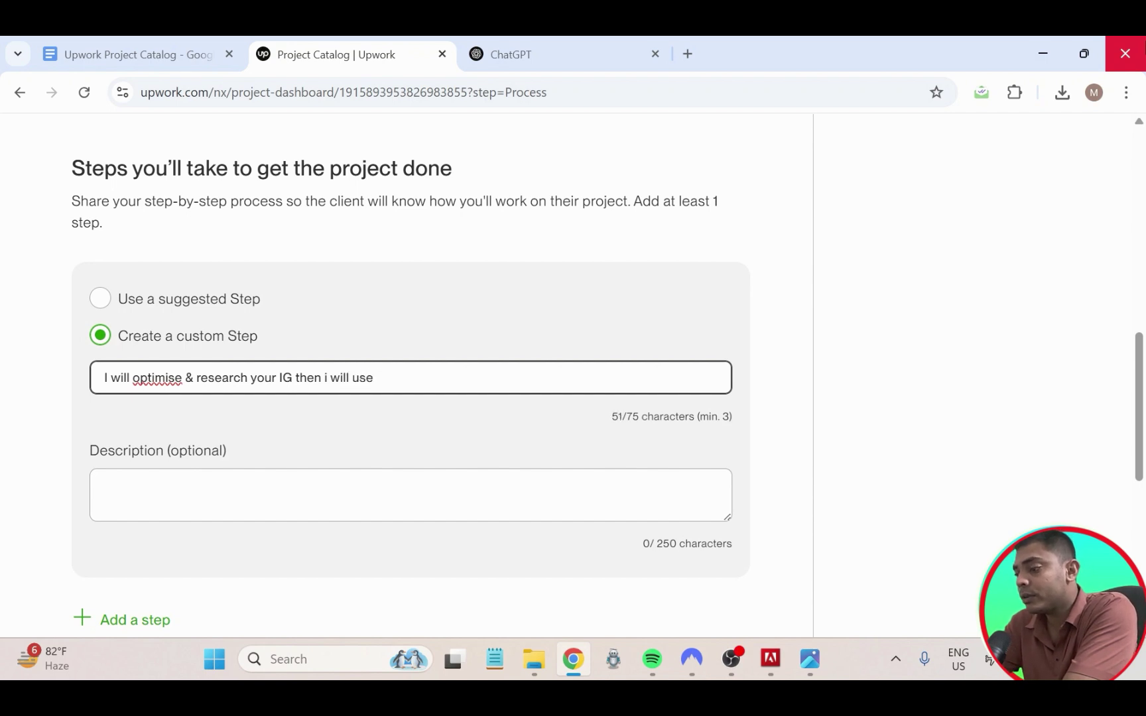
- Complete the custom step's title by adding "Follow/unfollow methmod" at the end
type("Follow")
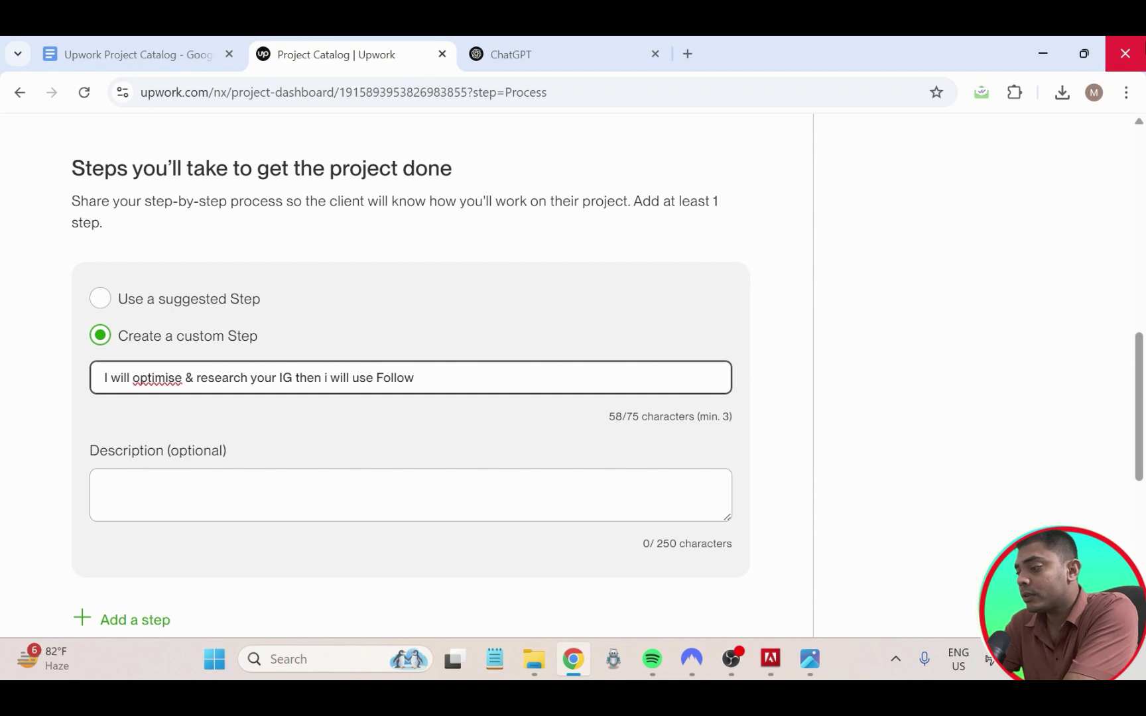
key("BackSpace")
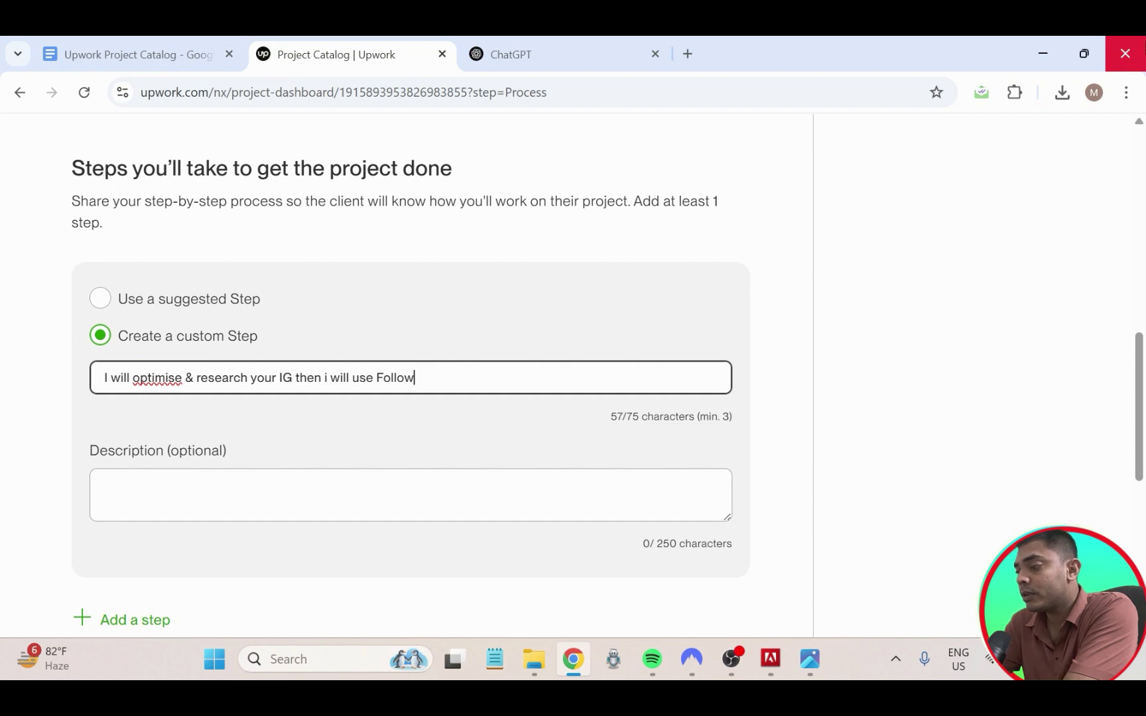
type("?")
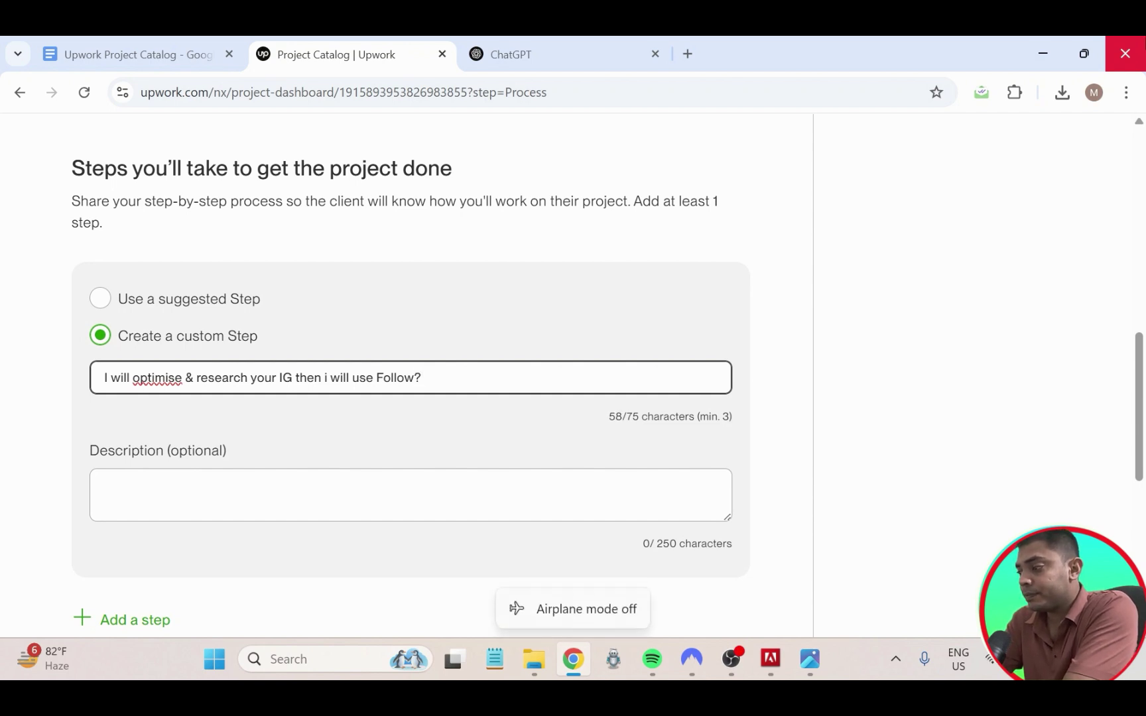
key("BackSpace")
type("/un")
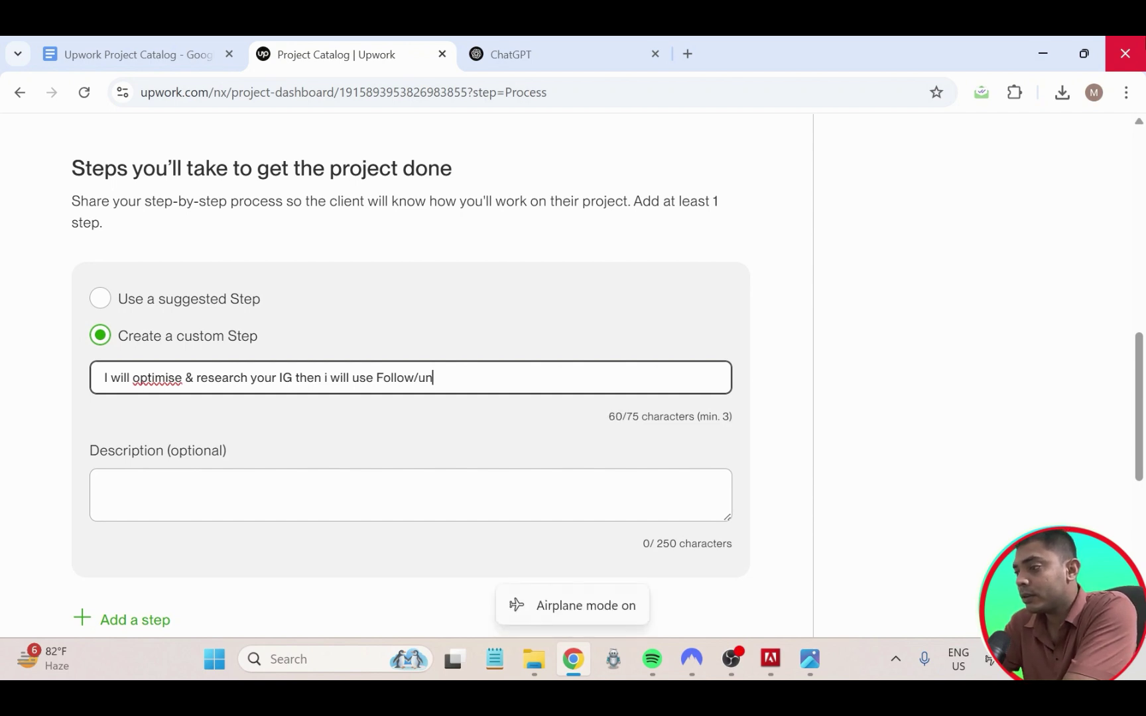
type("fok")
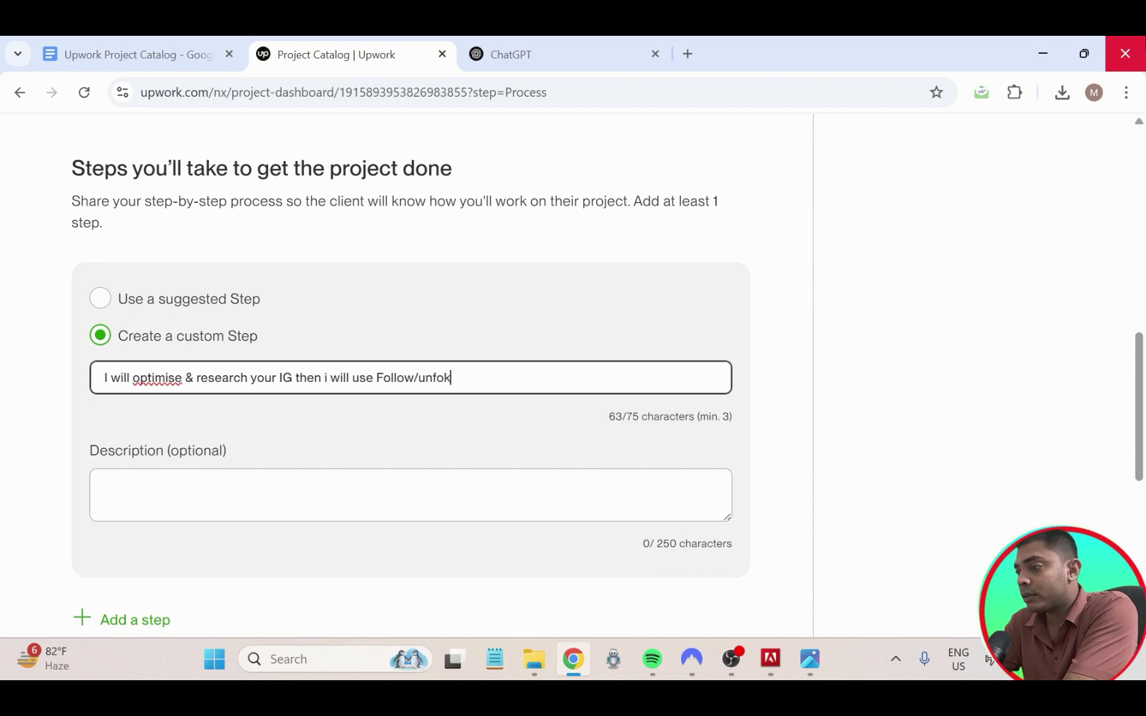
key("BackSpace")
type("l")
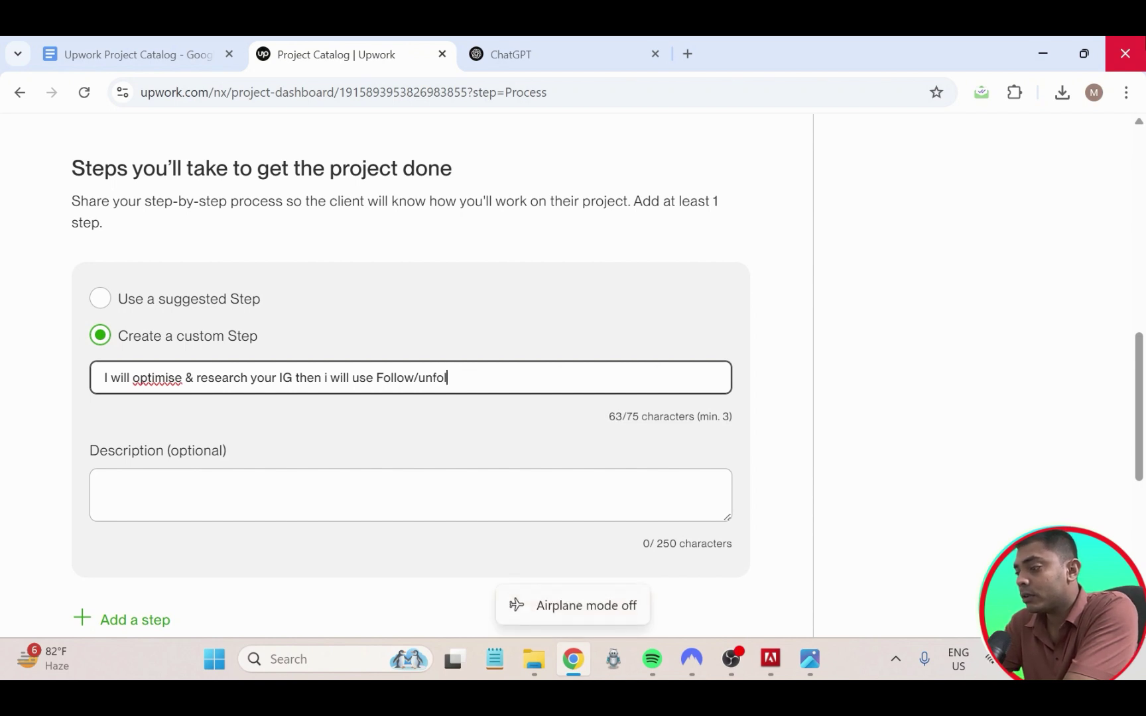
type("l")
key("BackSpace")
type("low ")
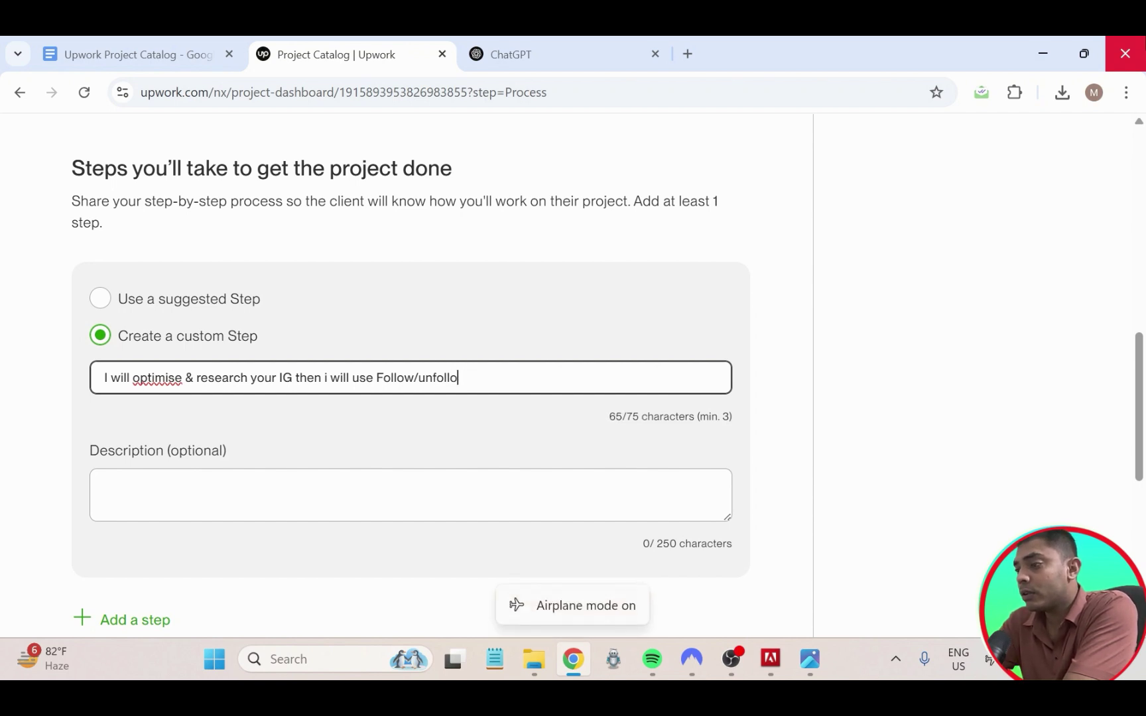
type("me")
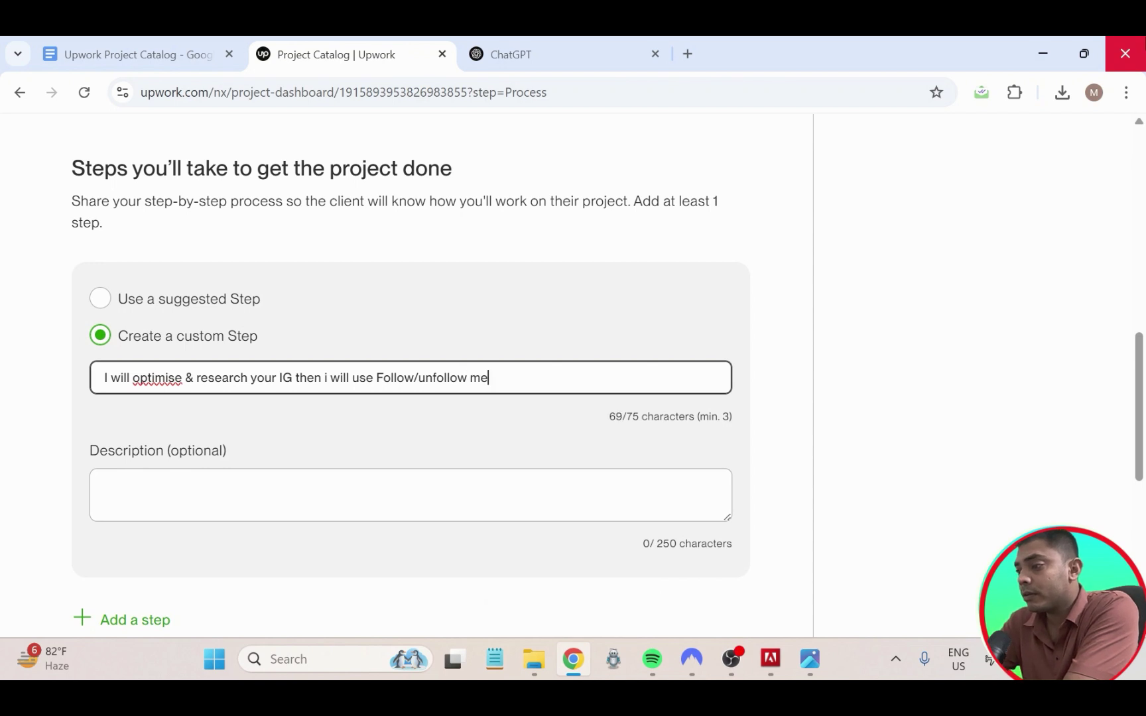
type("thmod")
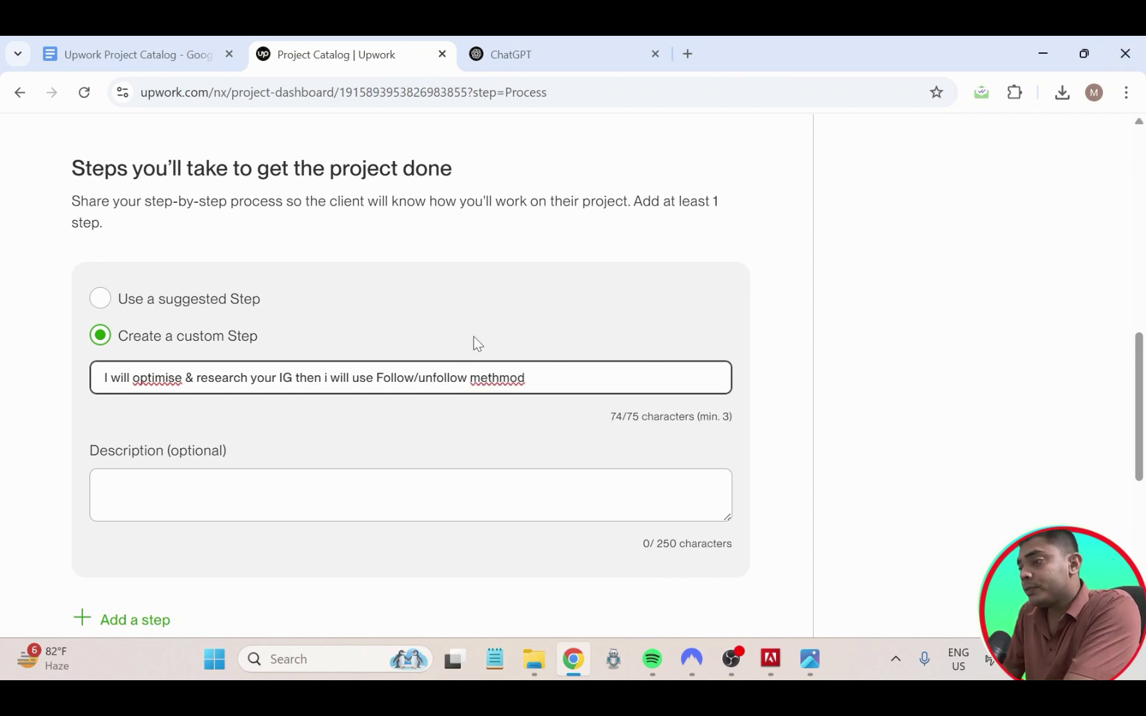
- Review the wording of the custom step's title and the optional description field below it
left_click_drag(524, 378, 623, 404)
left_click(277, 406)
left_click(307, 384)
left_click(545, 378)
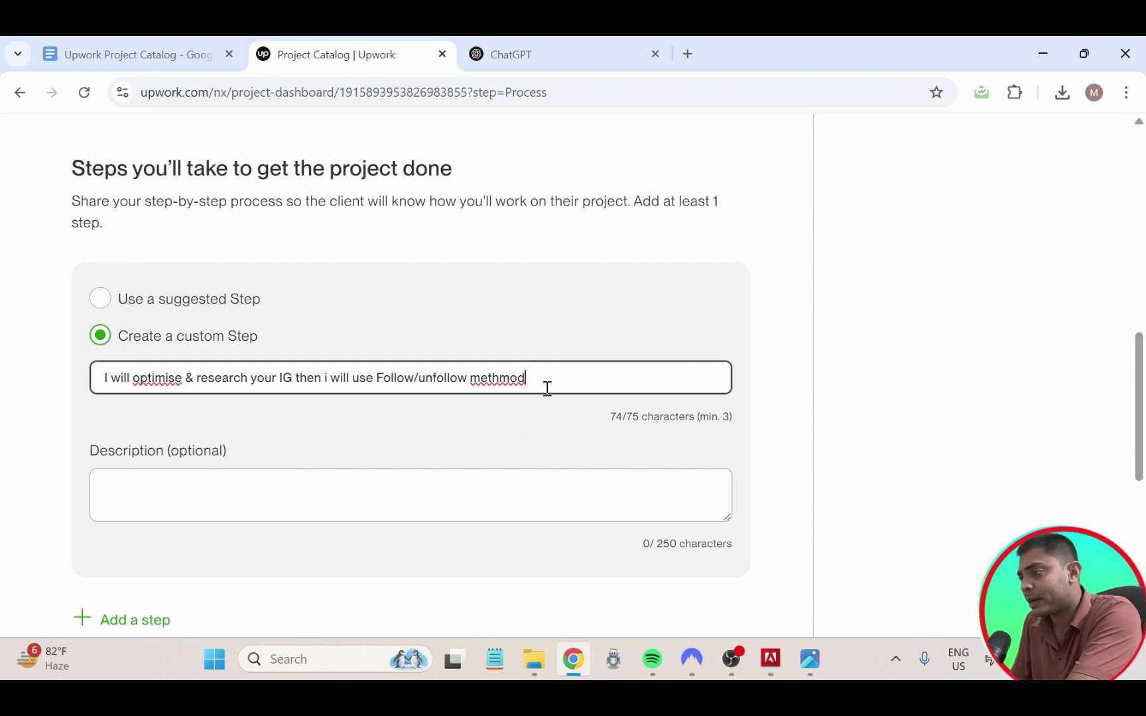
left_click_drag(547, 388, 98, 373)
left_click(542, 371)
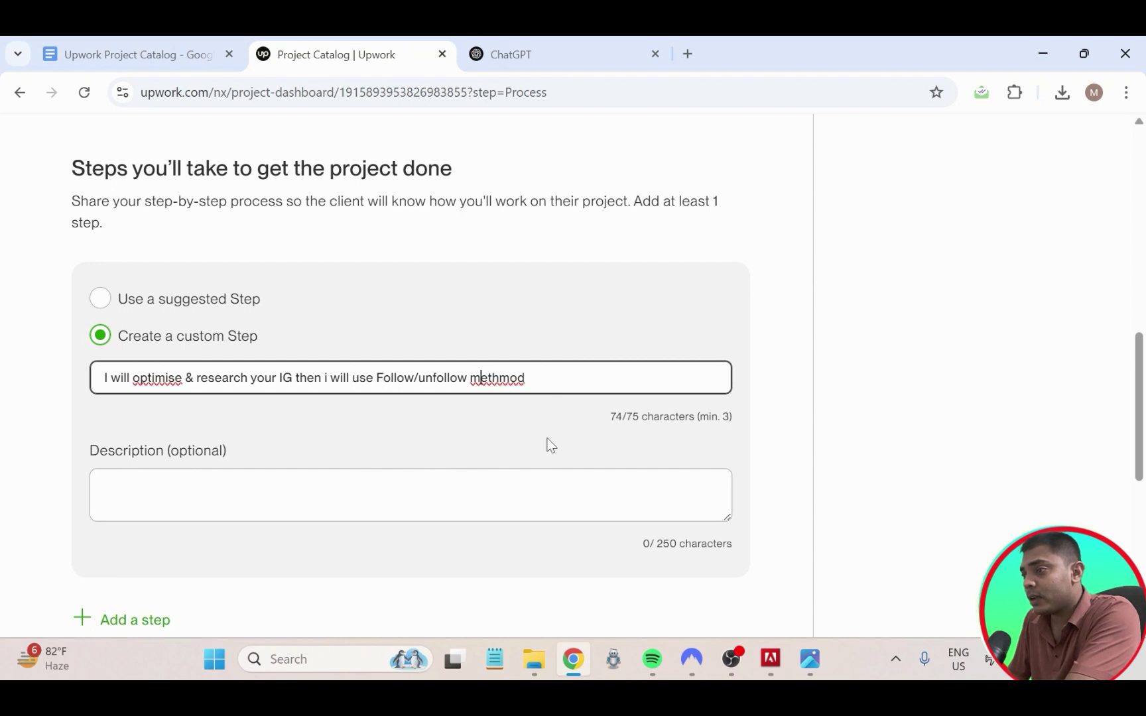
left_click(201, 494)
left_click_drag(115, 450, 219, 452)
left_click(169, 364)
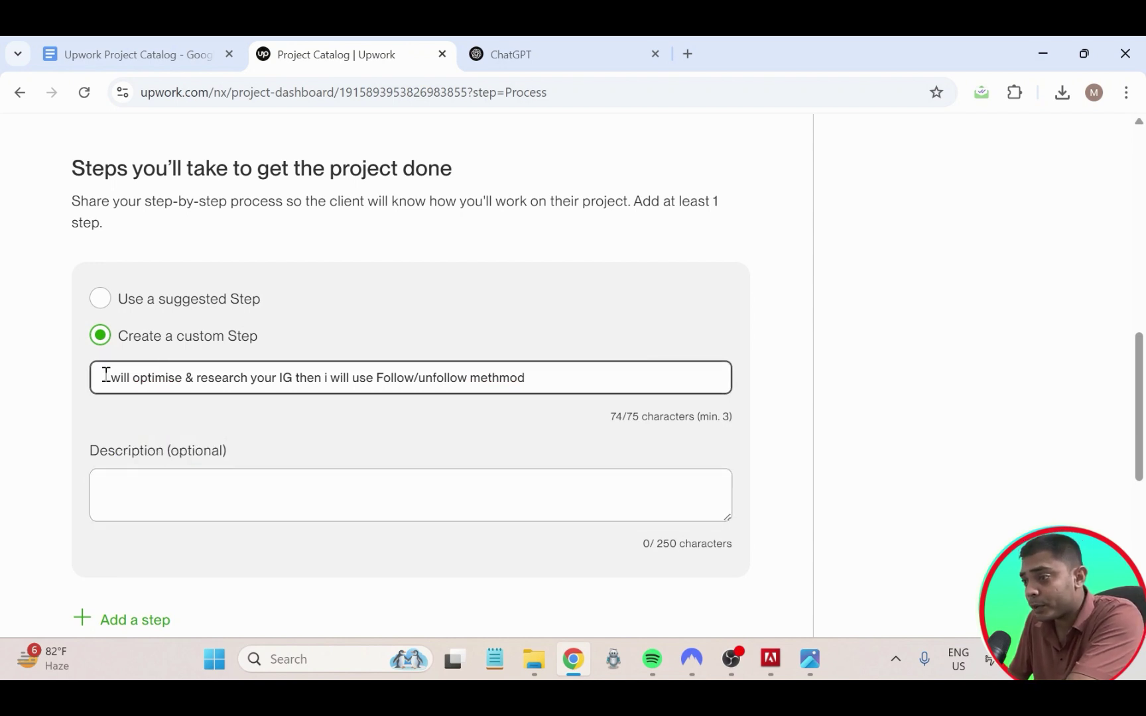
left_click_drag(103, 377, 149, 377)
left_click_drag(224, 398, 529, 370)
left_click(451, 506)
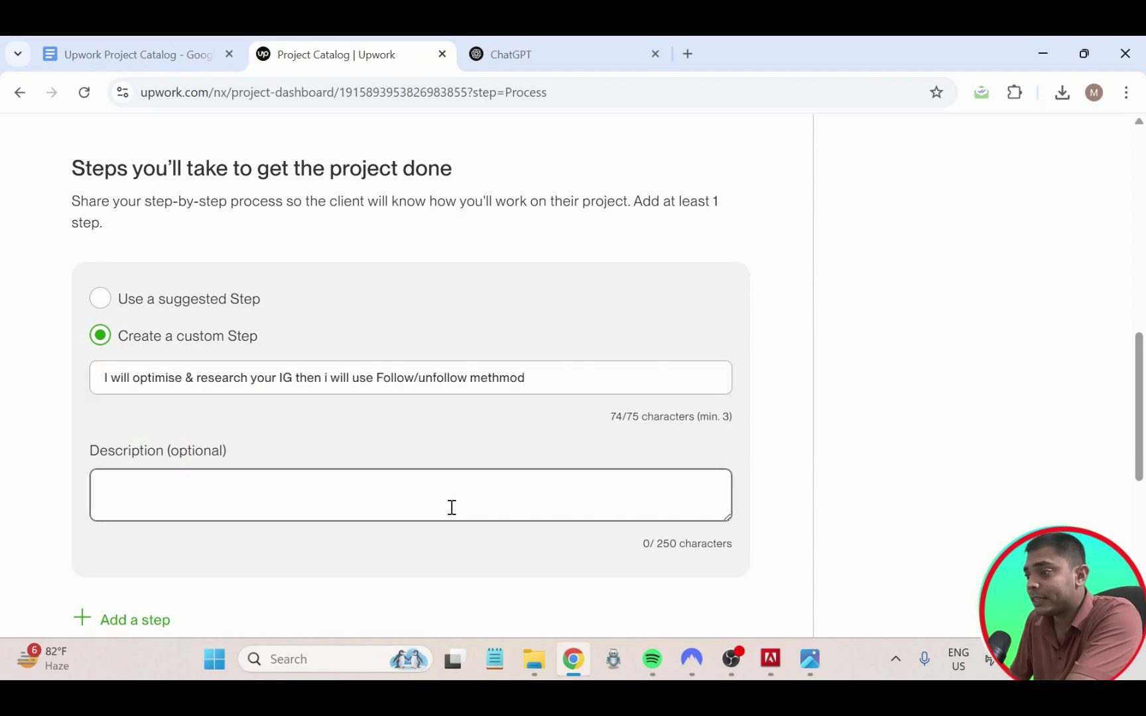
- Review the custom client requirement and the custom project step filled in for the Process stage
scroll(431, 500, "down", 3)
scroll(422, 496, "up", 5)
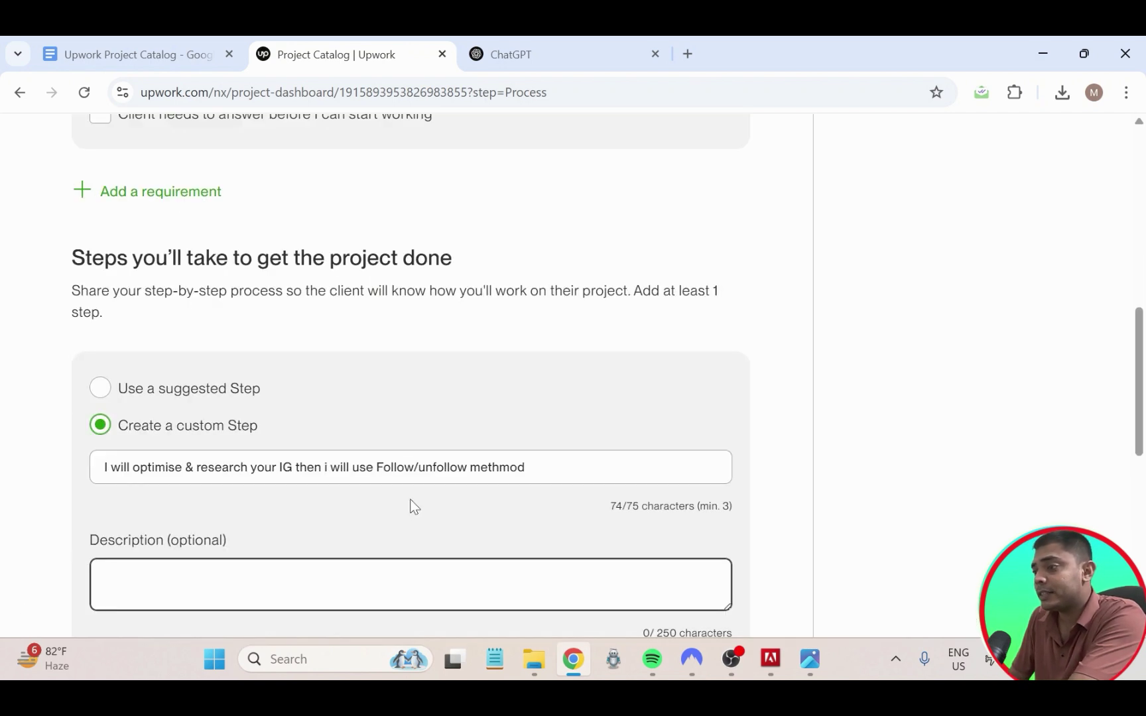
scroll(411, 503, "down", 5)
scroll(431, 412, "up", 3)
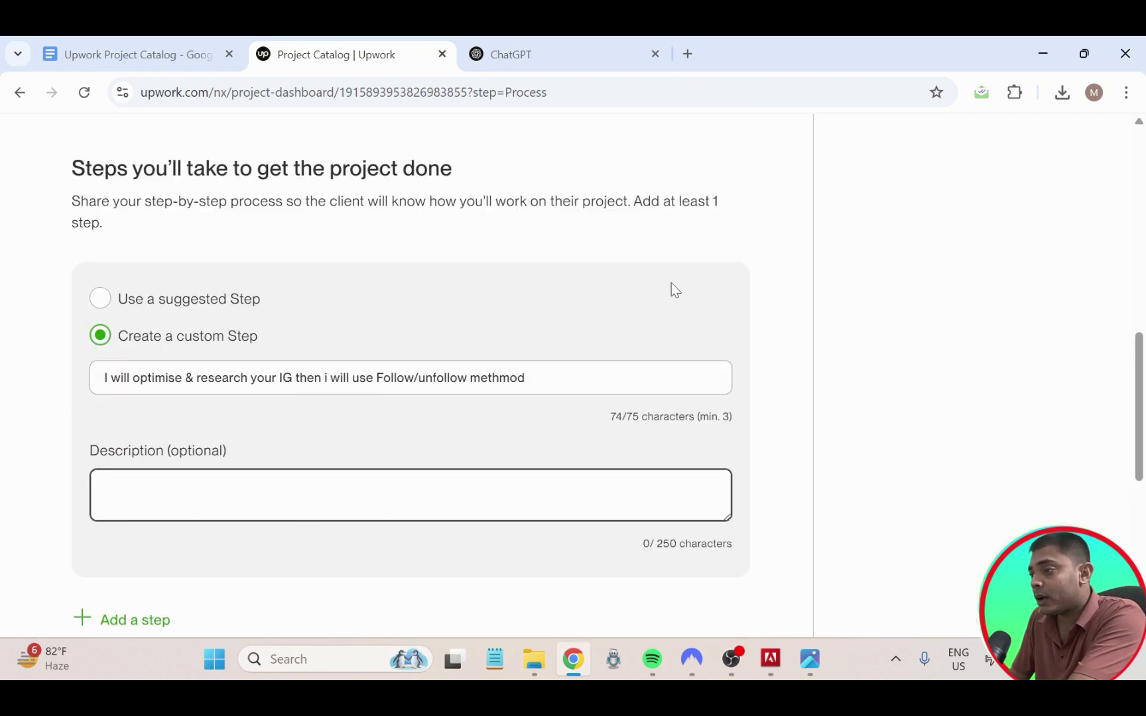
scroll(427, 523, "down", 3)
scroll(793, 427, "up", 7)
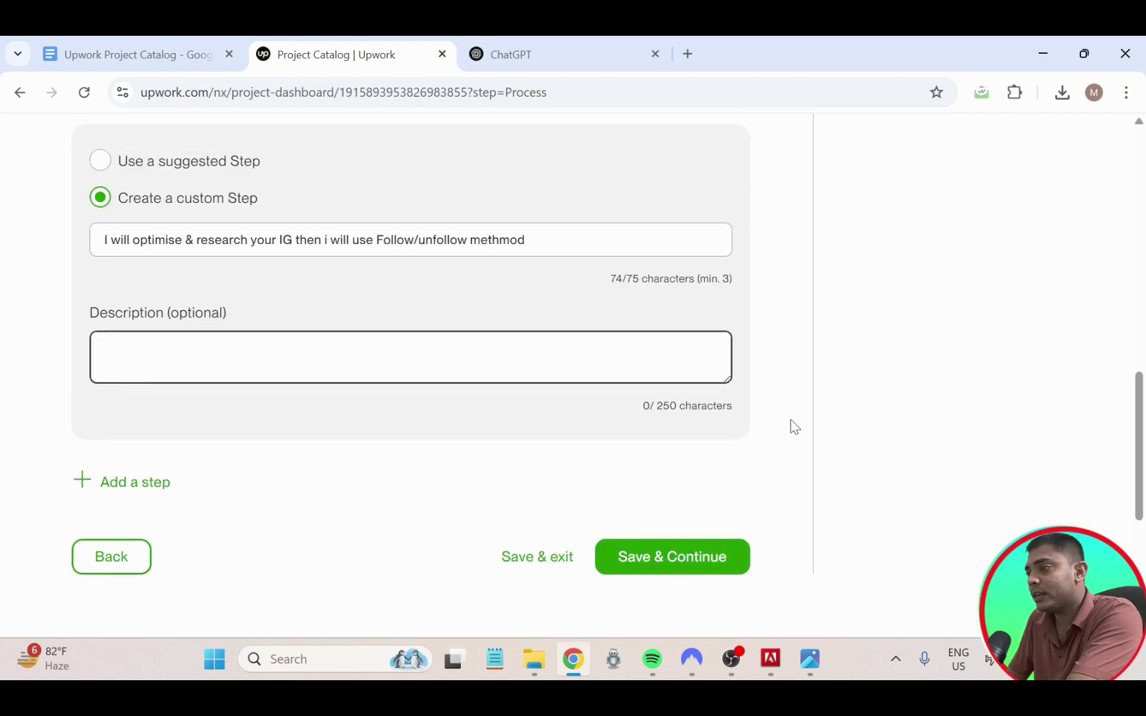
scroll(511, 464, "up", 5)
scroll(509, 464, "down", 5)
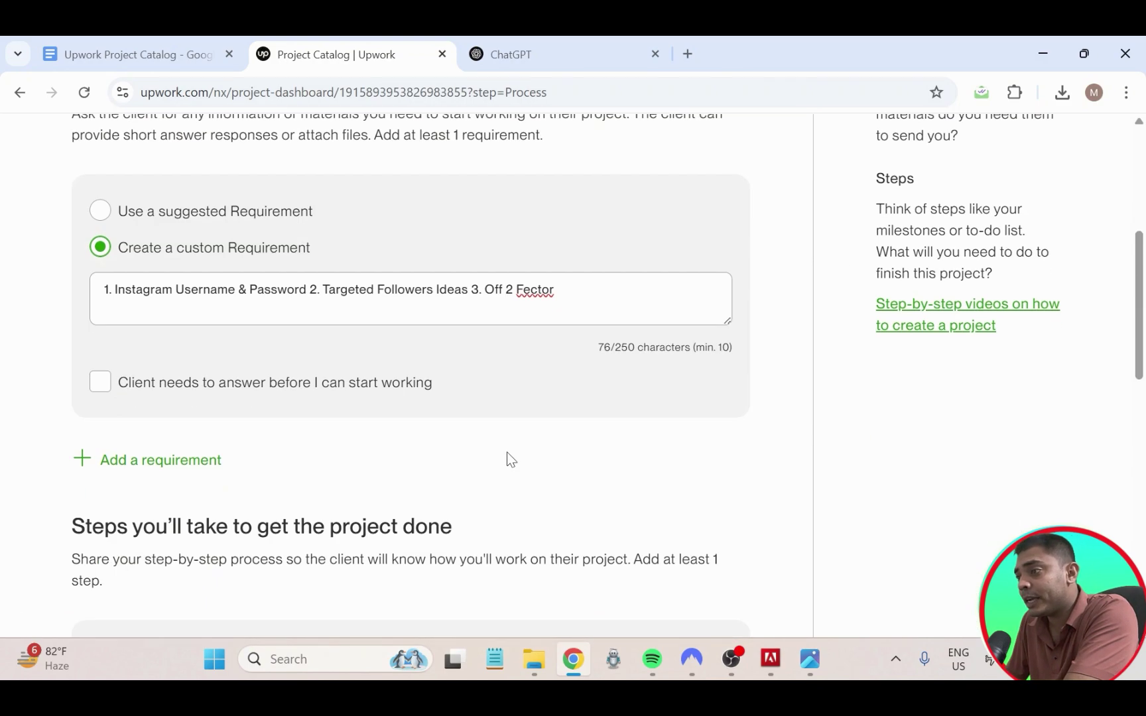
scroll(510, 458, "up", 4)
scroll(511, 459, "up", 2)
scroll(507, 457, "down", 4)
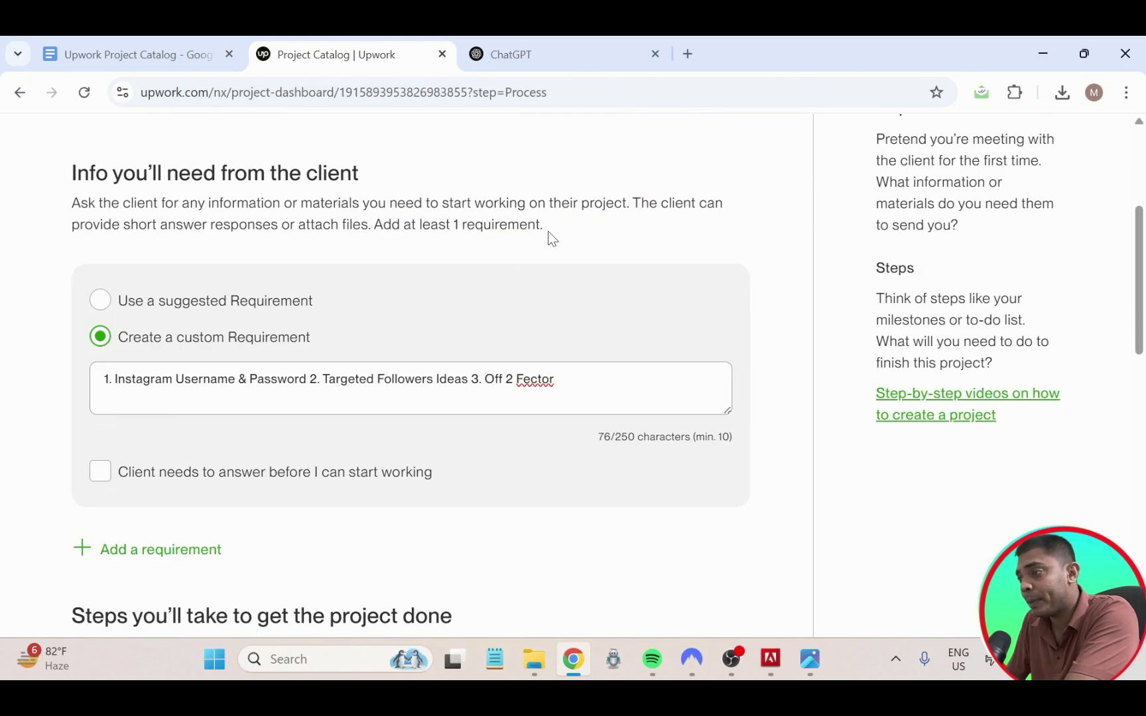
- Save the Process stage with the step description left empty and continue to the Description stage
scroll(550, 238, "down", 4)
scroll(564, 351, "down", 6)
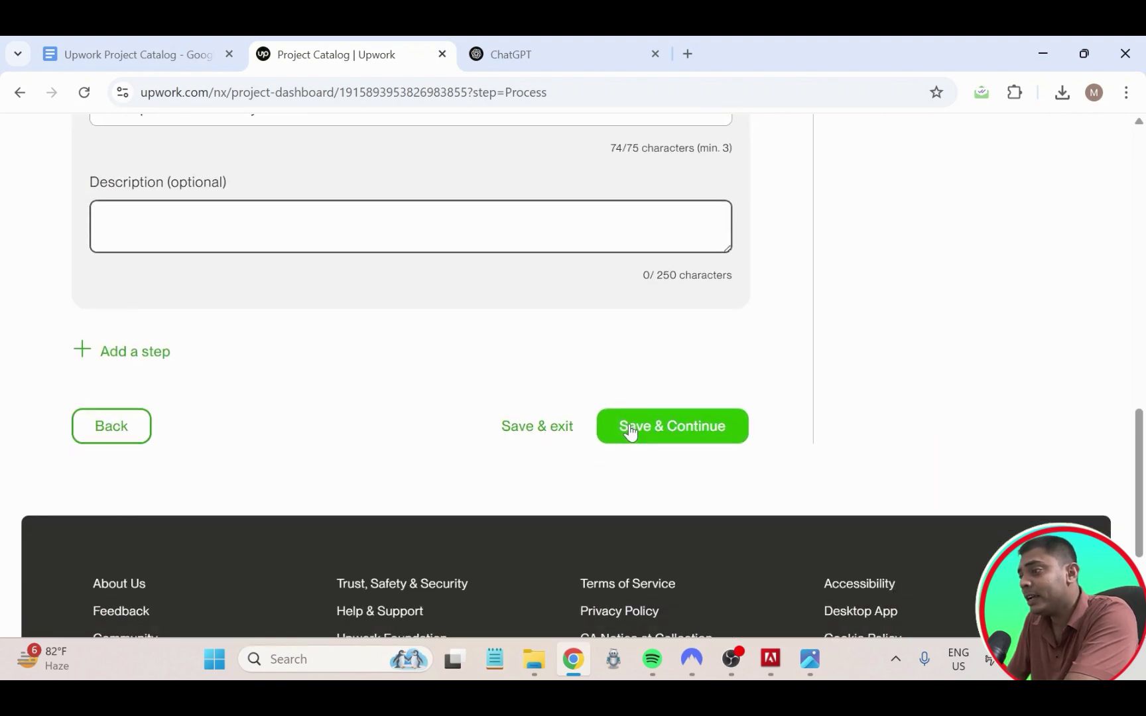
left_click(628, 424)
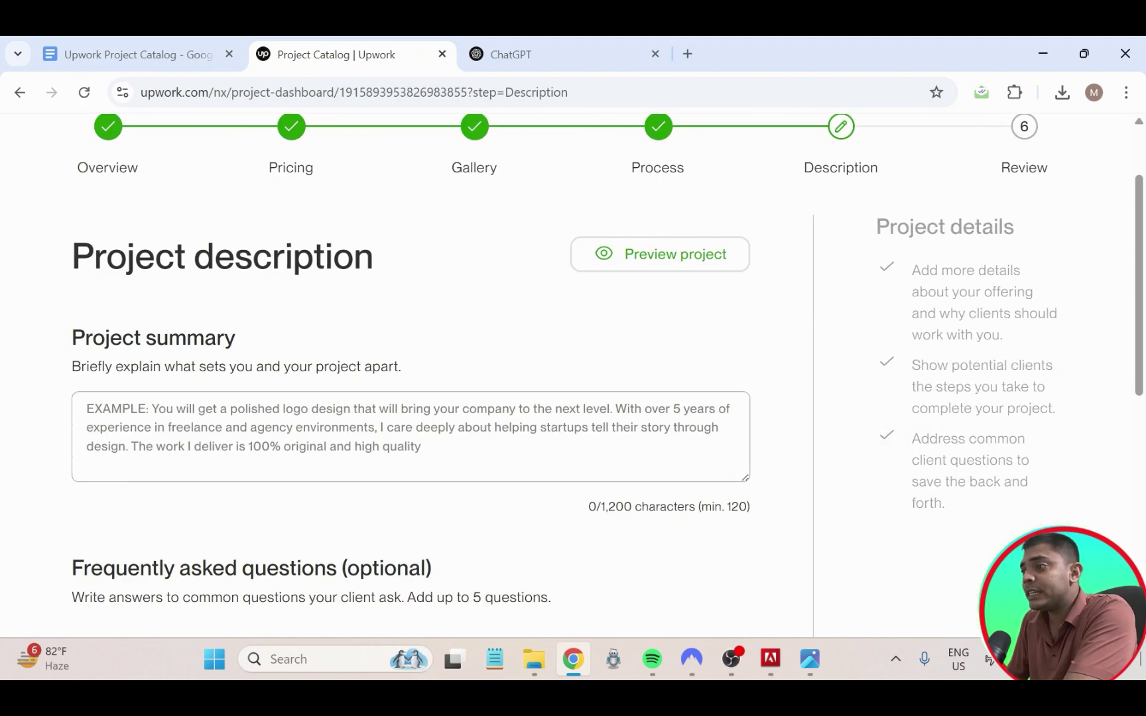
- Examine the Project description page, including its heading, the project summary field with its example text and the optional FAQ section
left_click(151, 411)
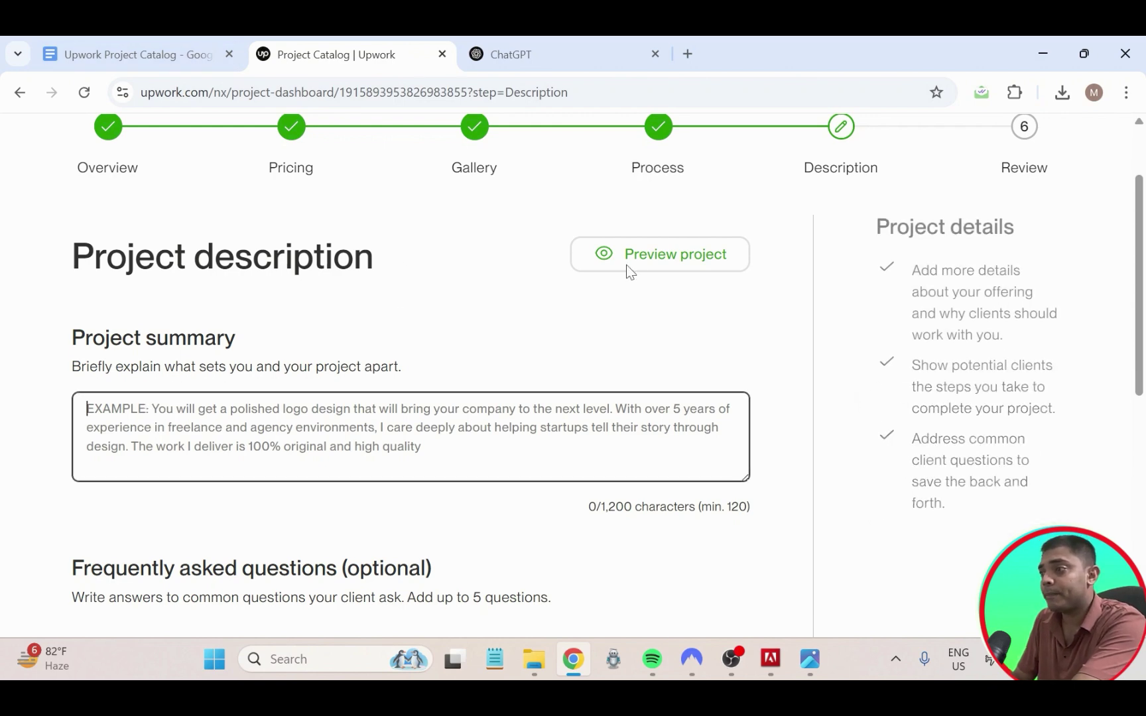
scroll(340, 302, "down", 1)
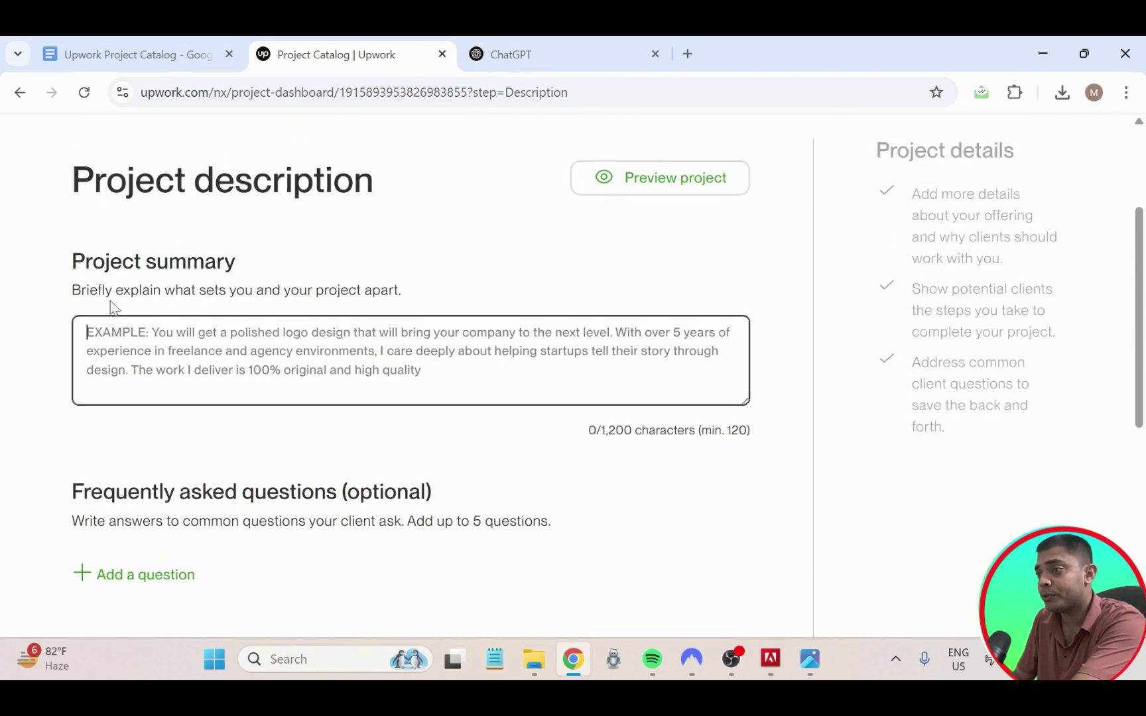
scroll(6, 303, "up", 3)
left_click_drag(74, 325, 443, 371)
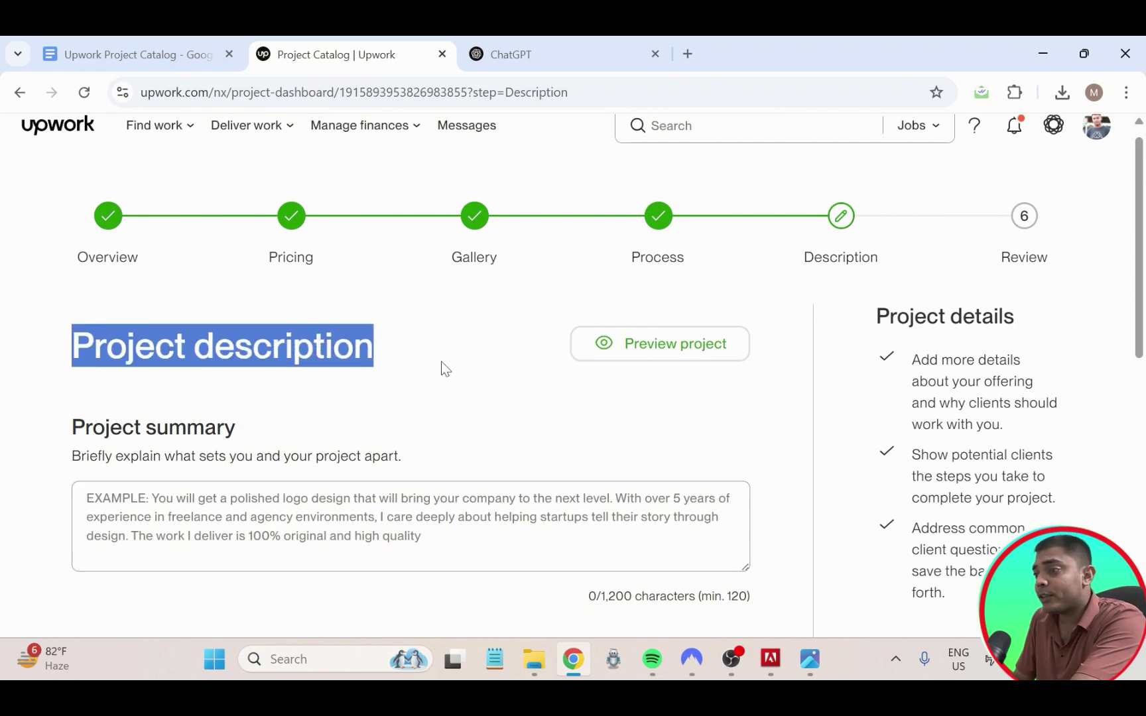
left_click(463, 338)
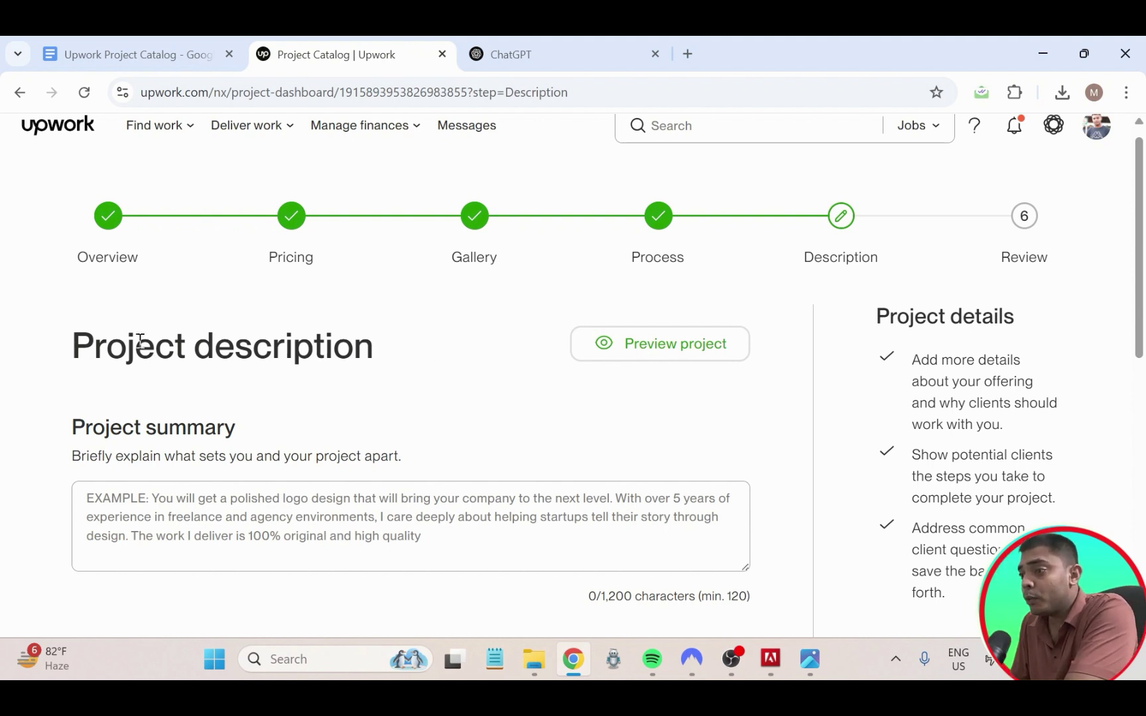
mouse_move(44, 350)
left_mouse_down()
mouse_move(256, 325)
mouse_move(388, 328)
mouse_move(56, 358)
left_mouse_up()
left_click(390, 329)
left_click(161, 360)
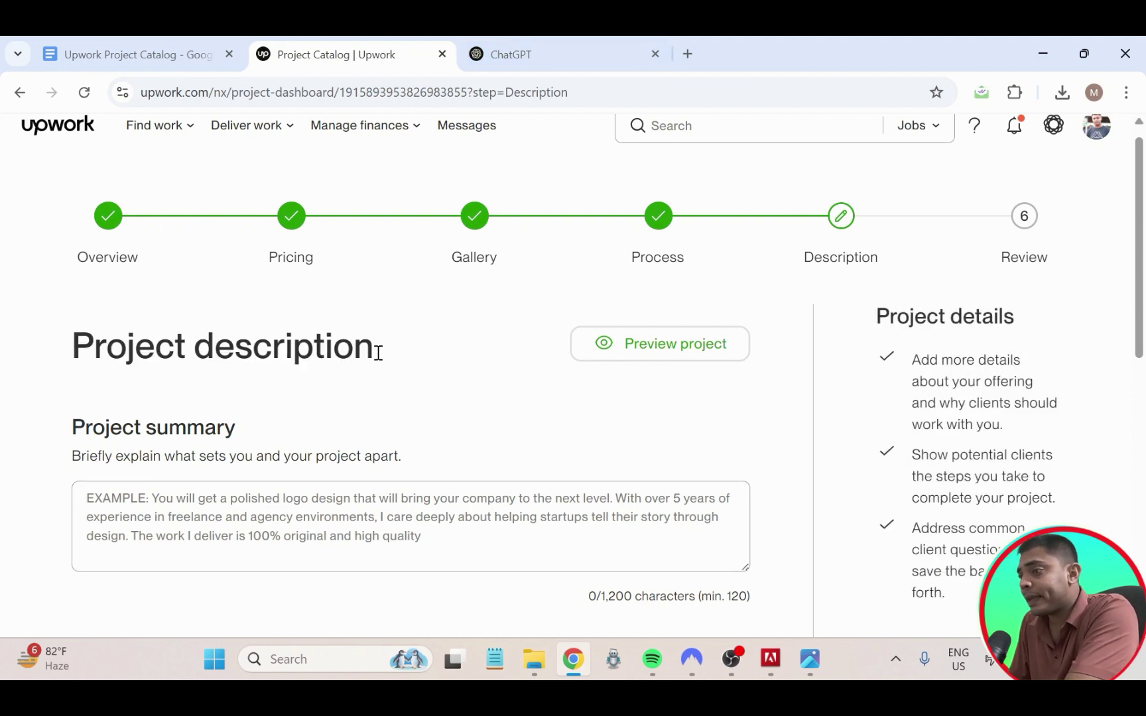
left_click_drag(386, 366, 81, 335)
left_click(226, 344)
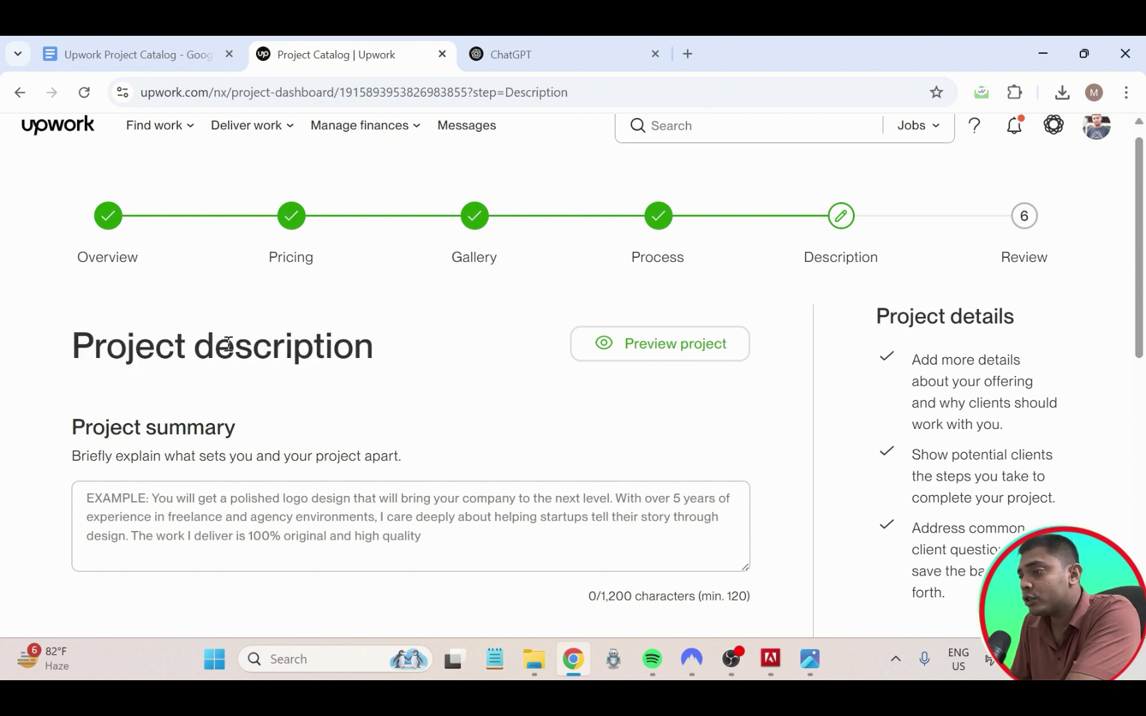
- Switch to ChatGPT and start a new prompt with "give me a"
left_click(561, 56)
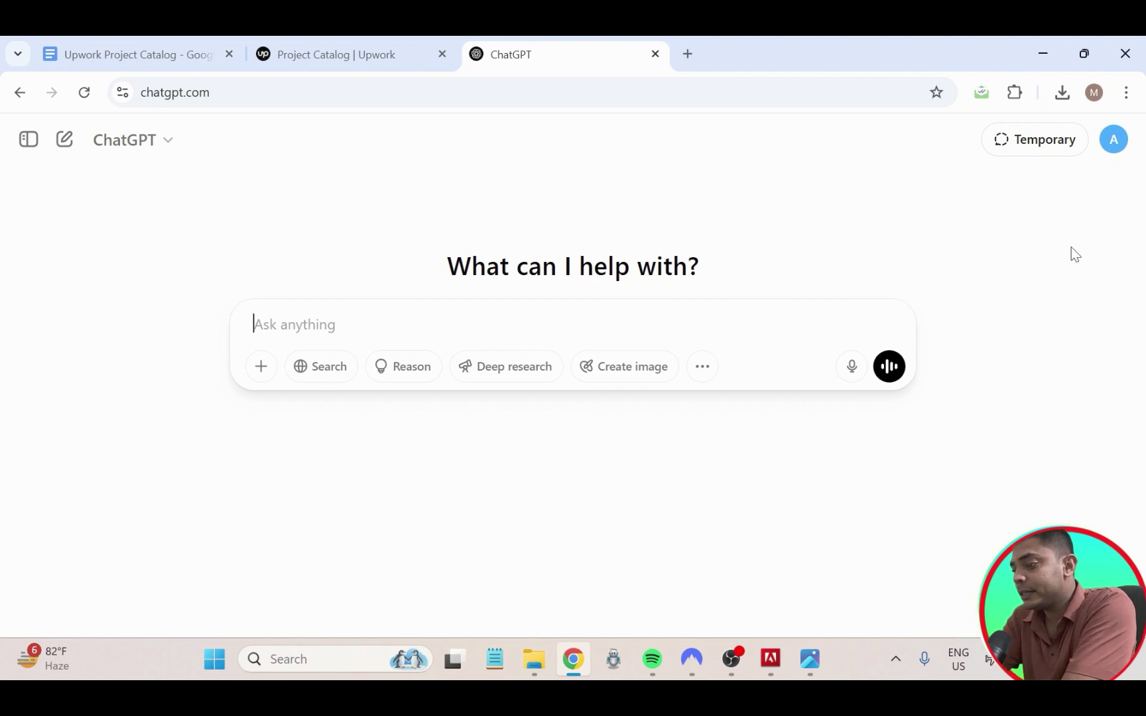
type("gvive")
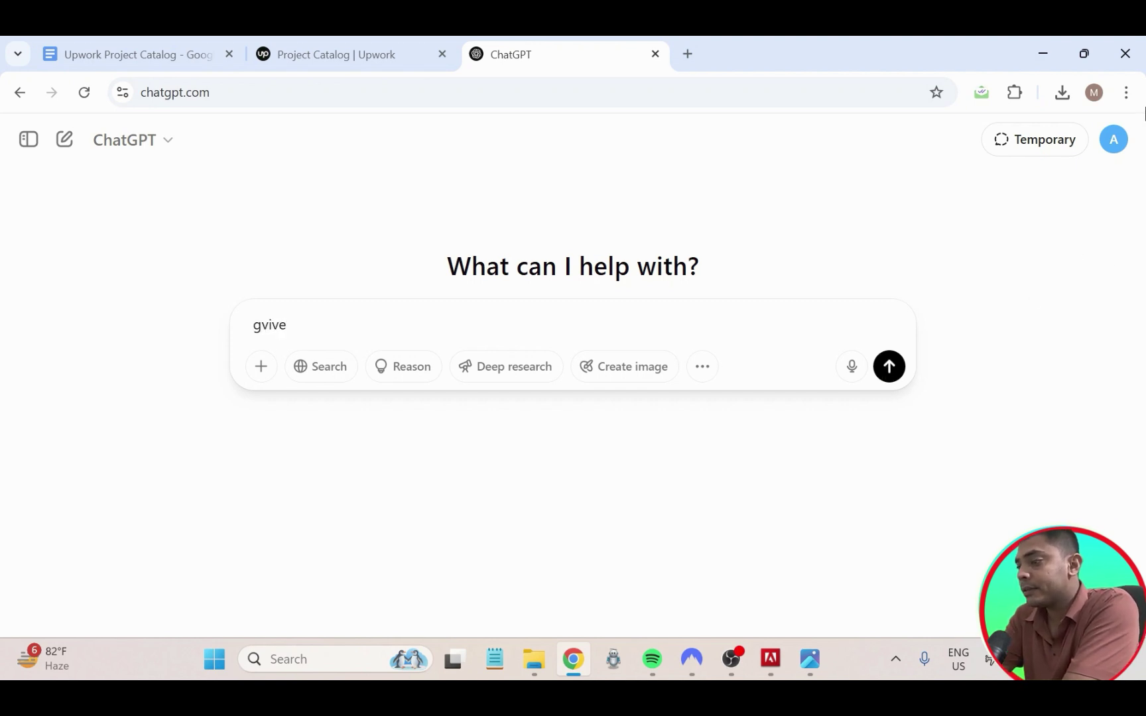
key("BackSpace")
key("BackSpace")
key("BackSpace")
key("BackSpace")
type("iv")
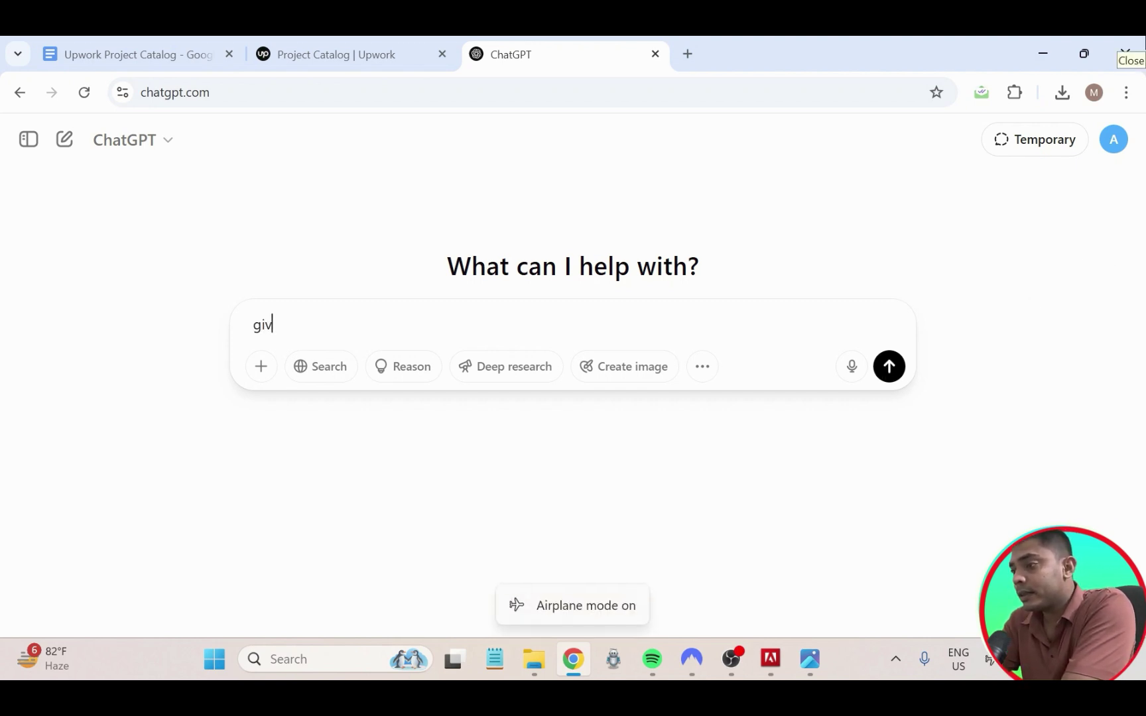
type("e m")
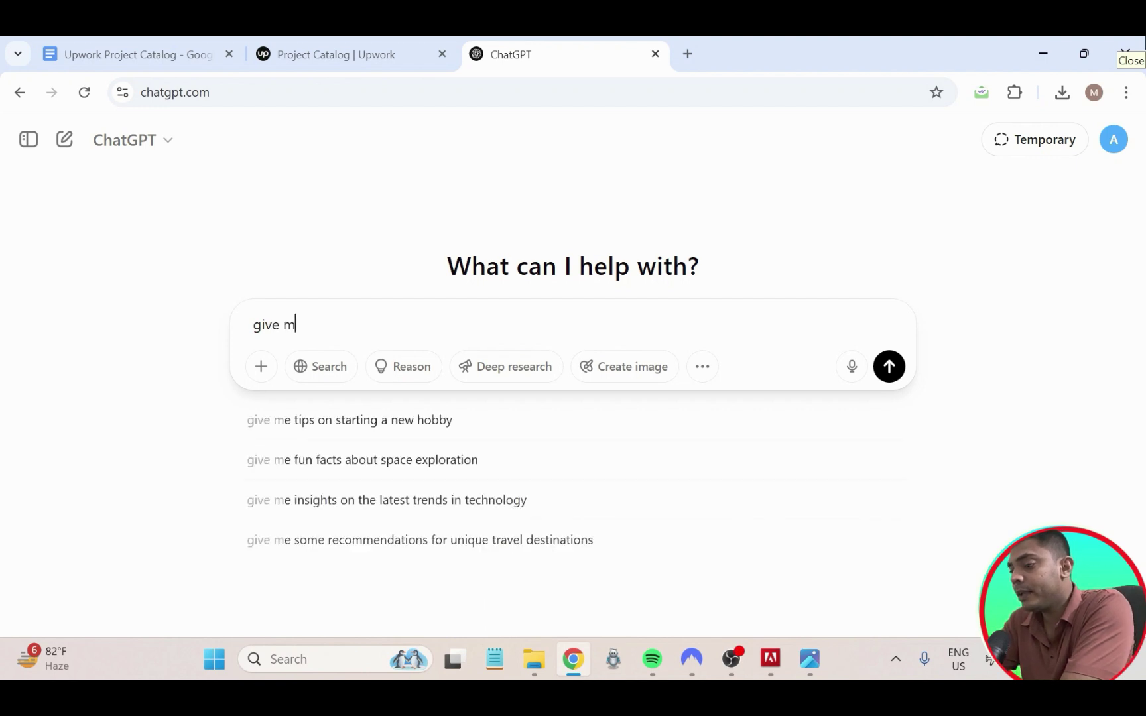
type("e a ")
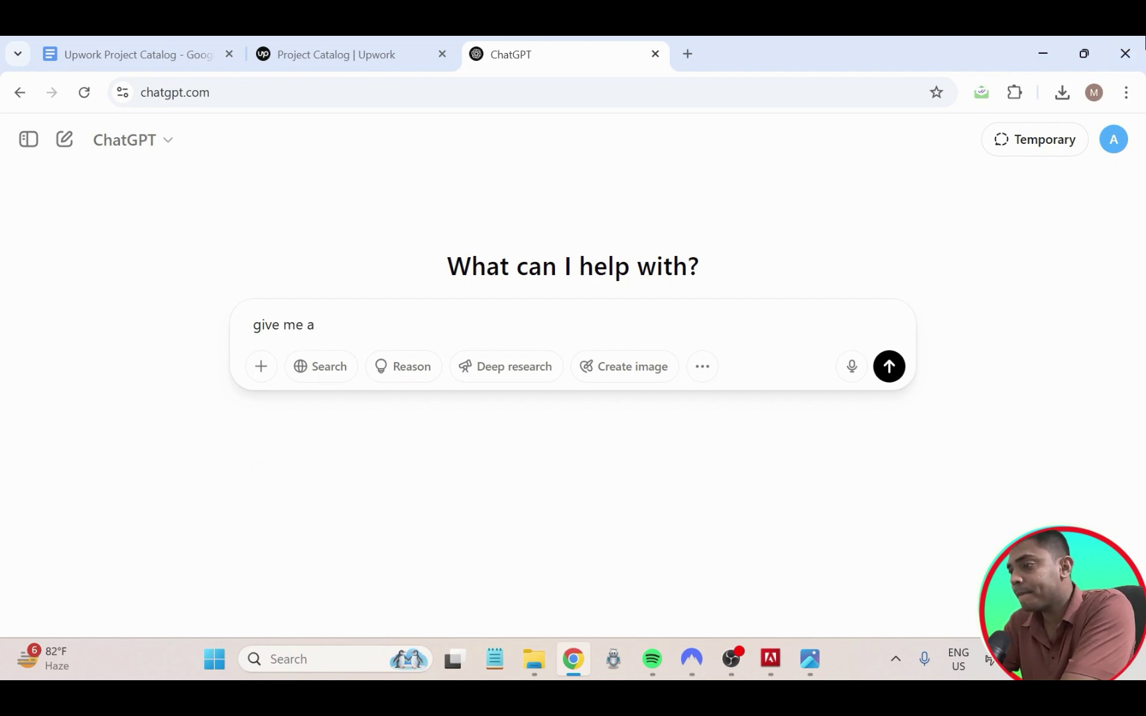
- Continue the ChatGPT prompt with "upwork project description about"
type("u")
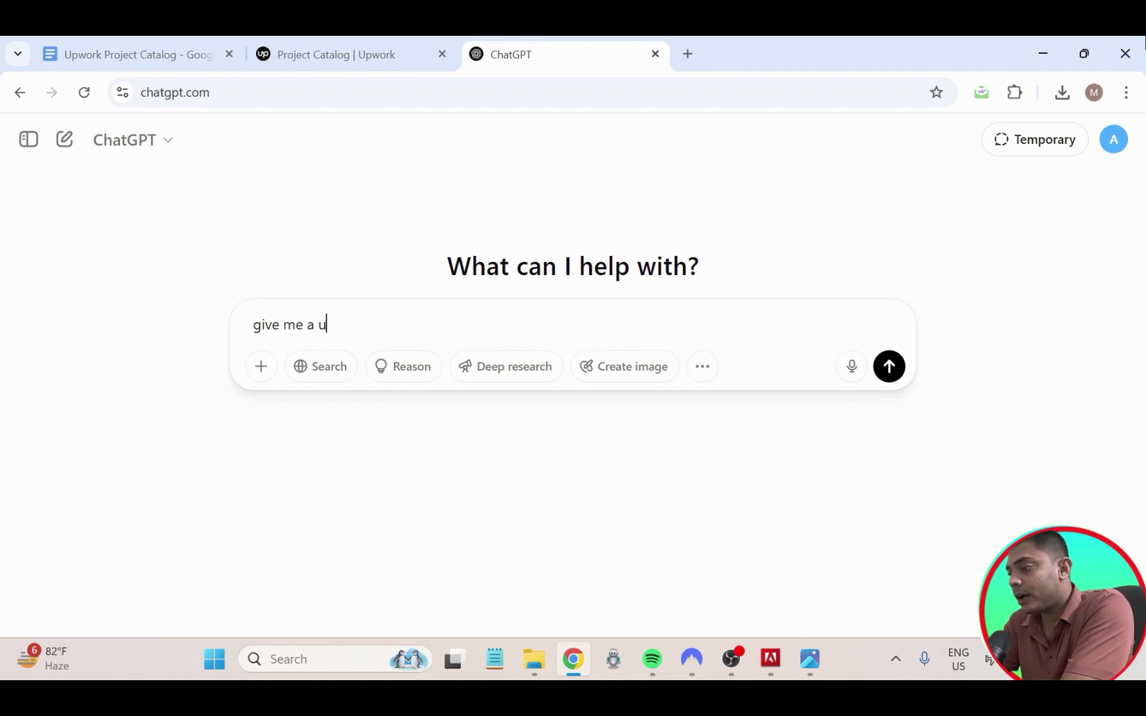
type("pwo")
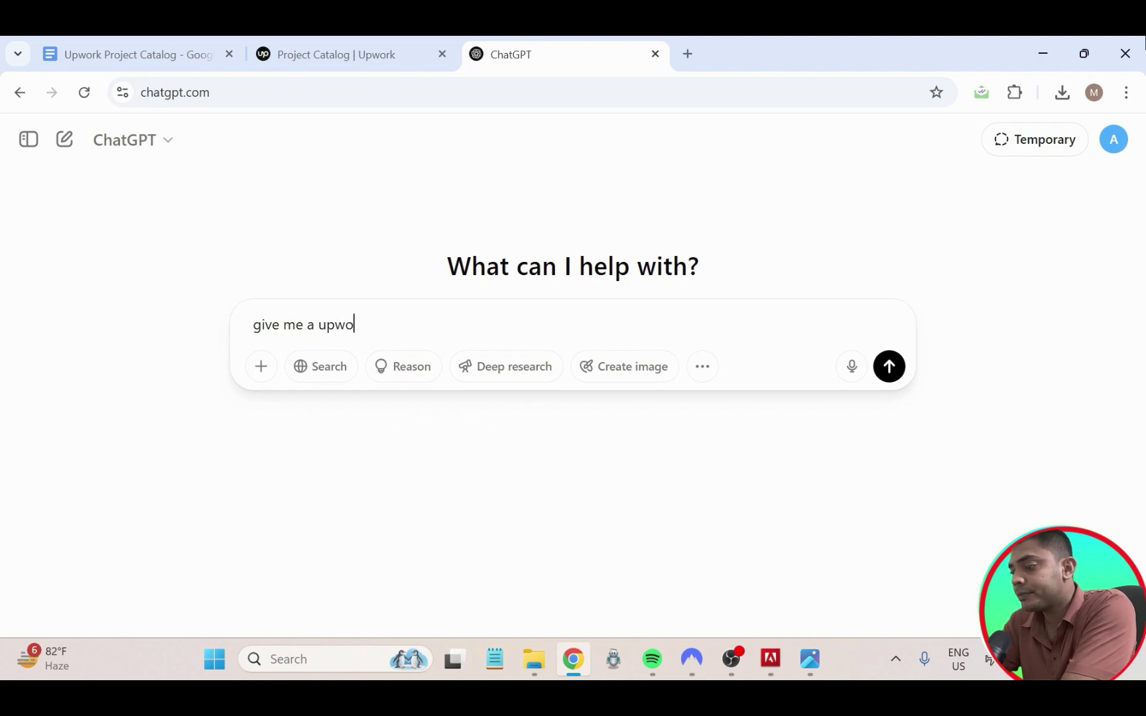
type("rk ")
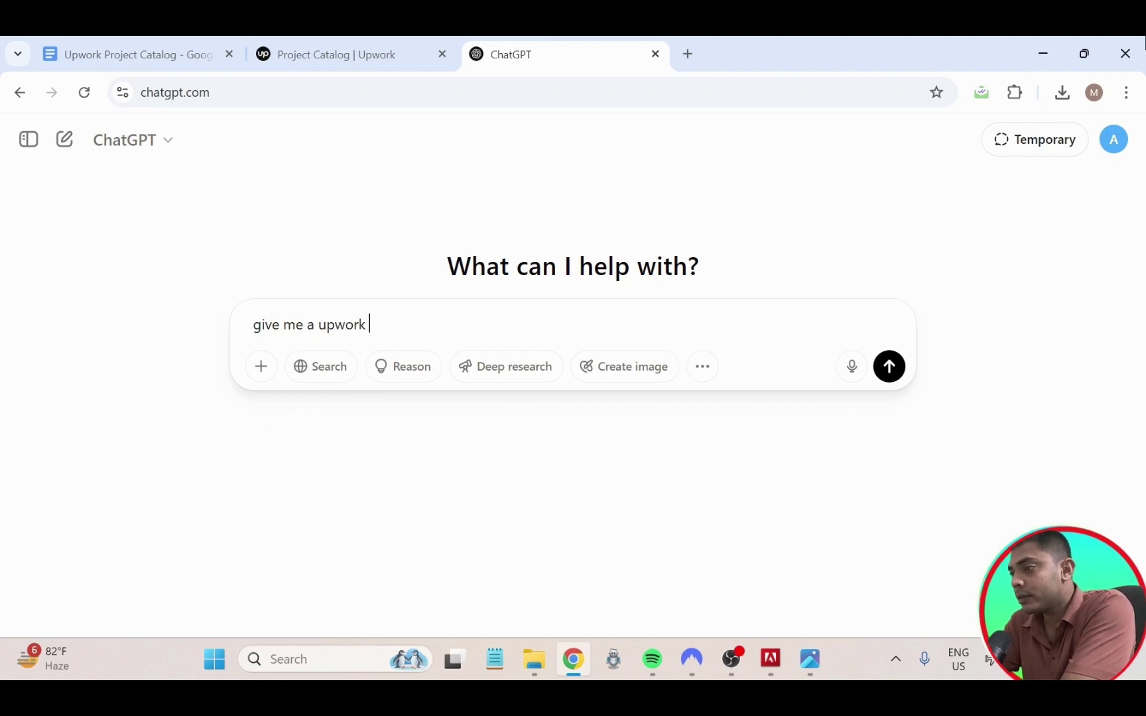
type("pro")
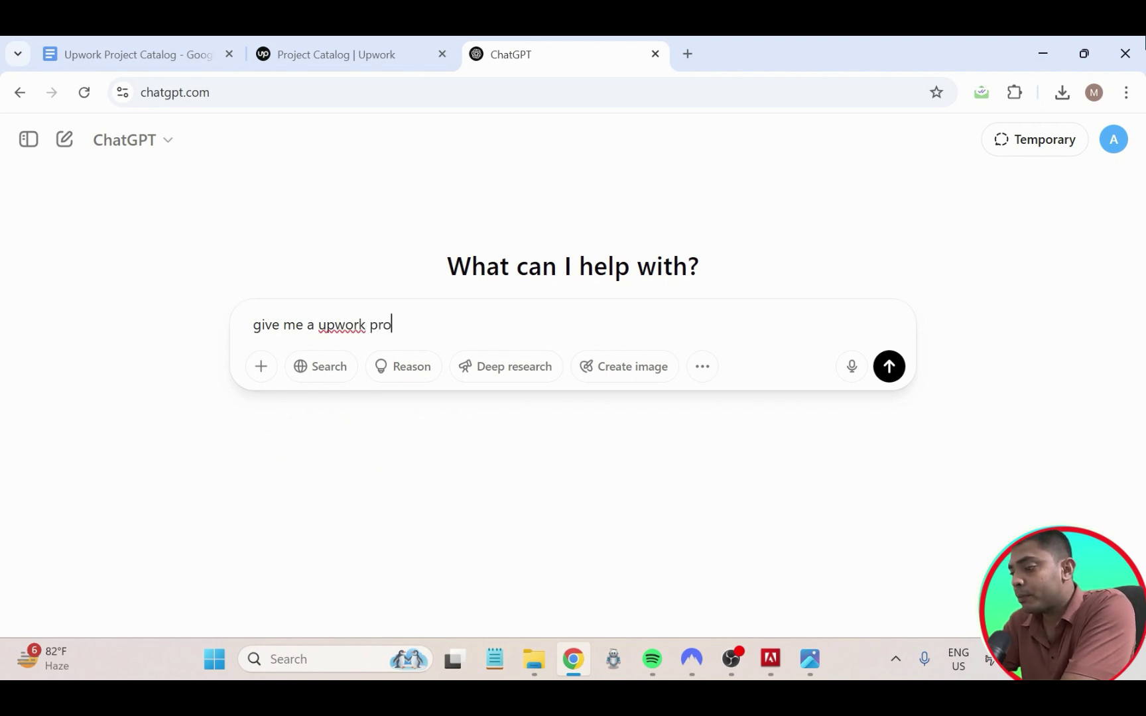
type("ject")
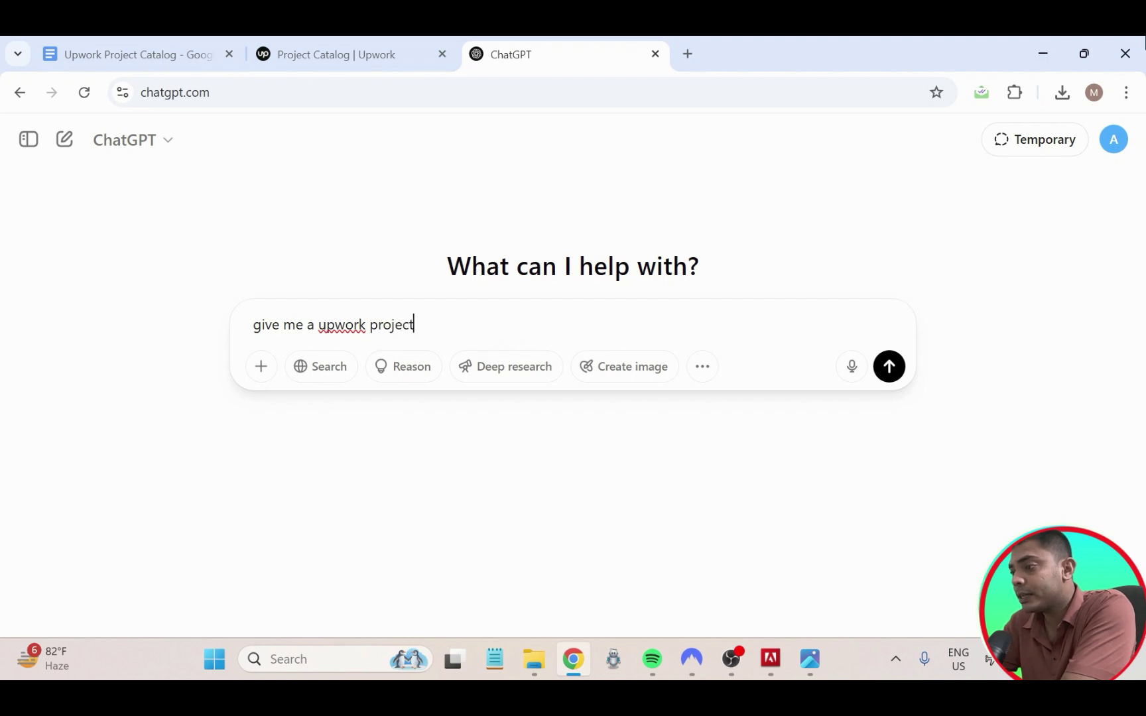
type(" desc")
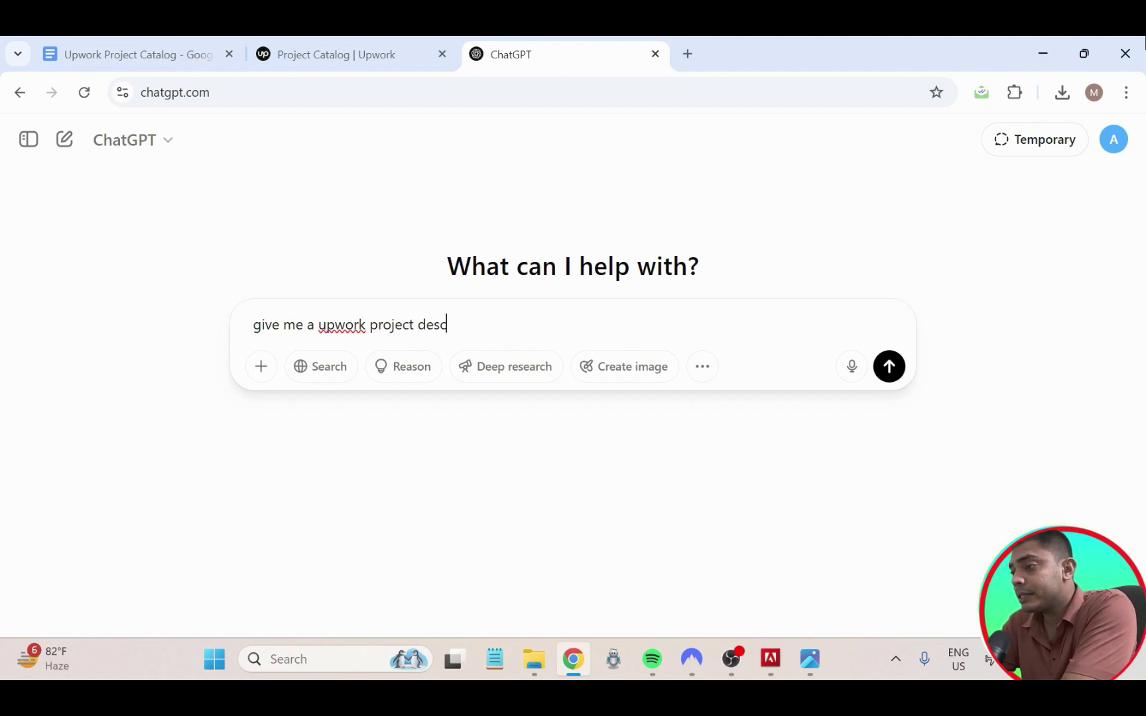
type("ript")
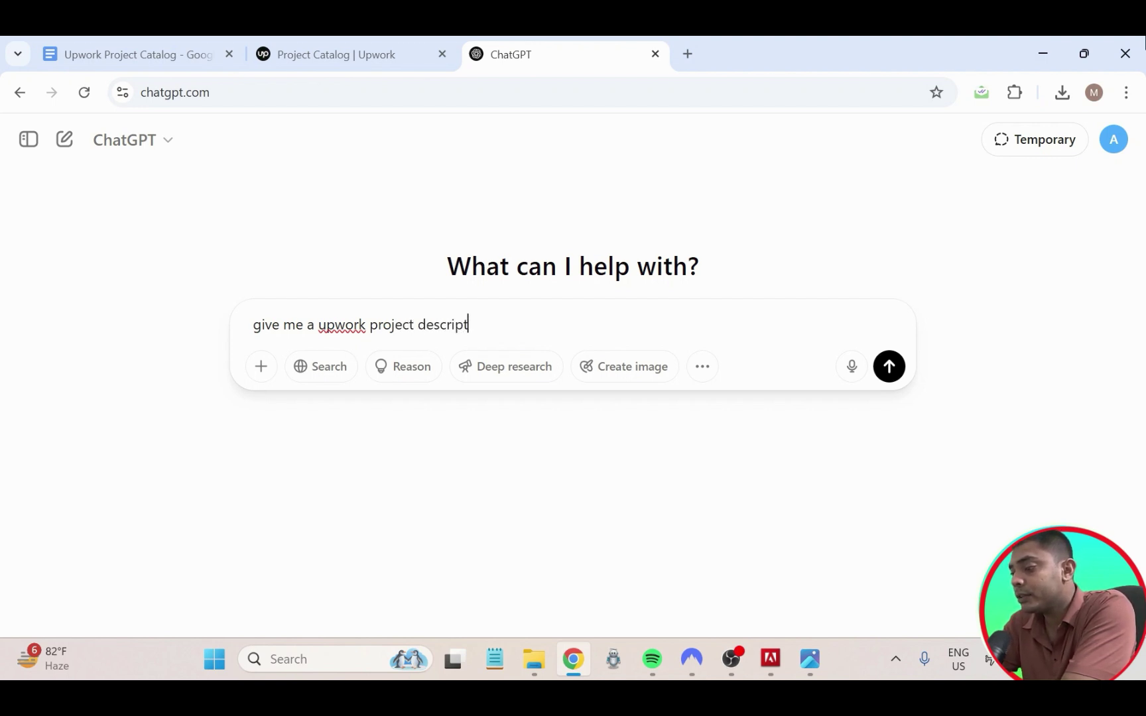
type("ion a")
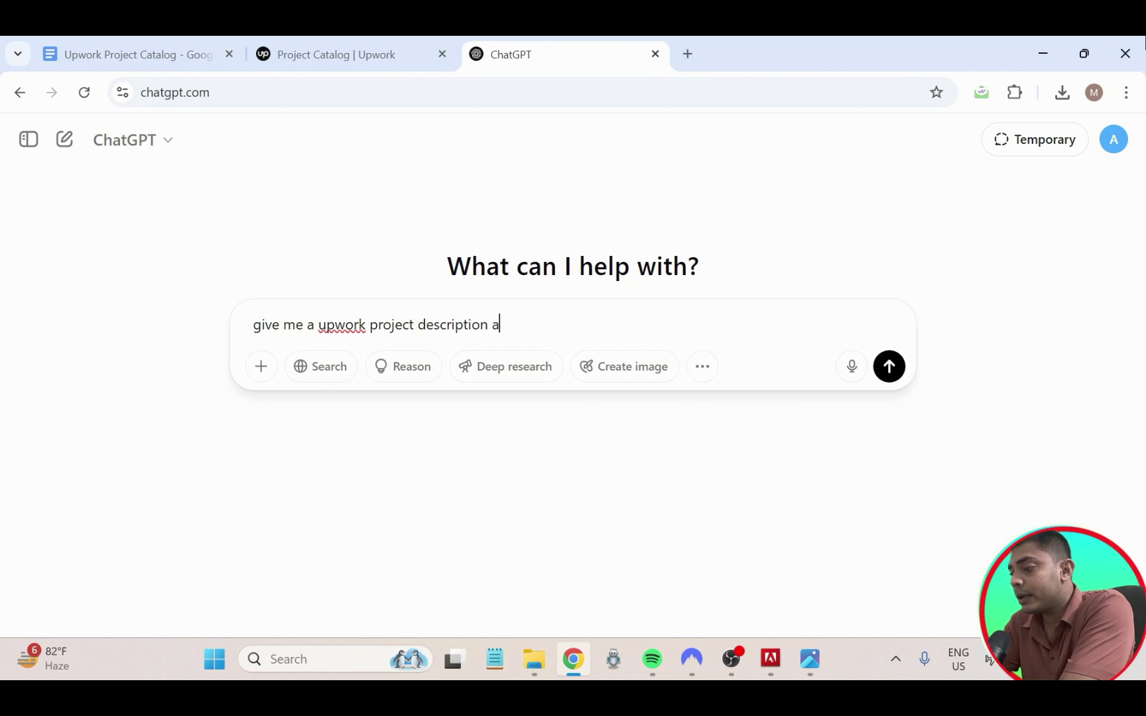
type("bout")
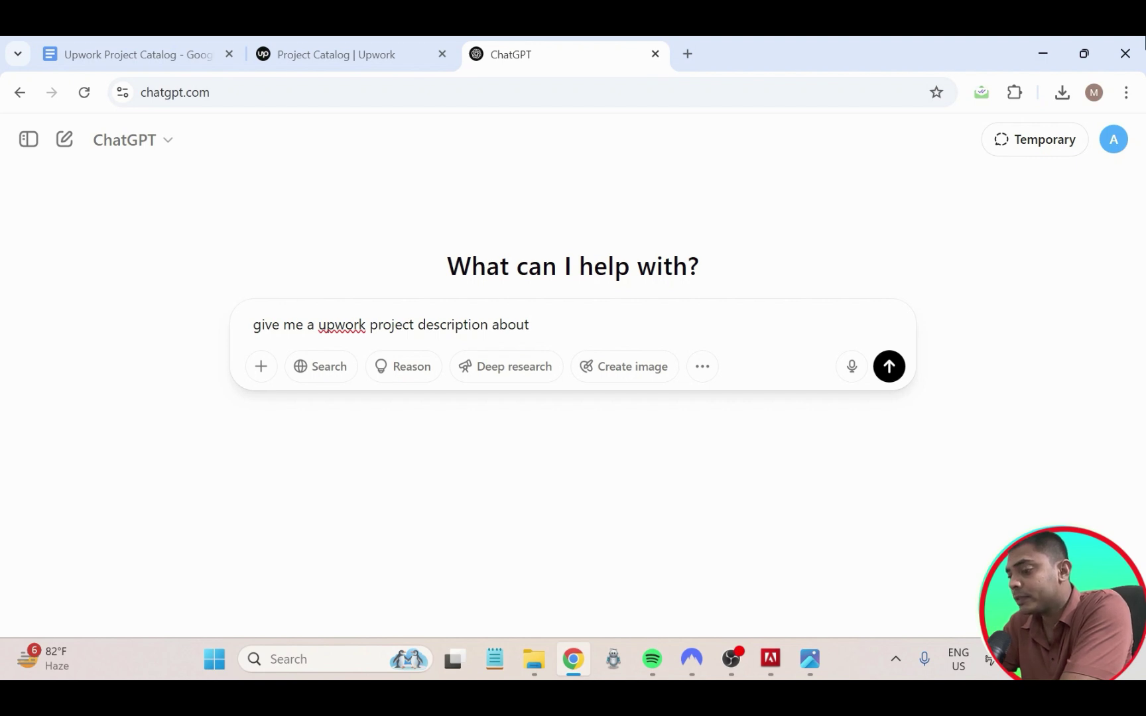
- Add the word "Instagram" to the prompt as the subject of the project description
type("In")
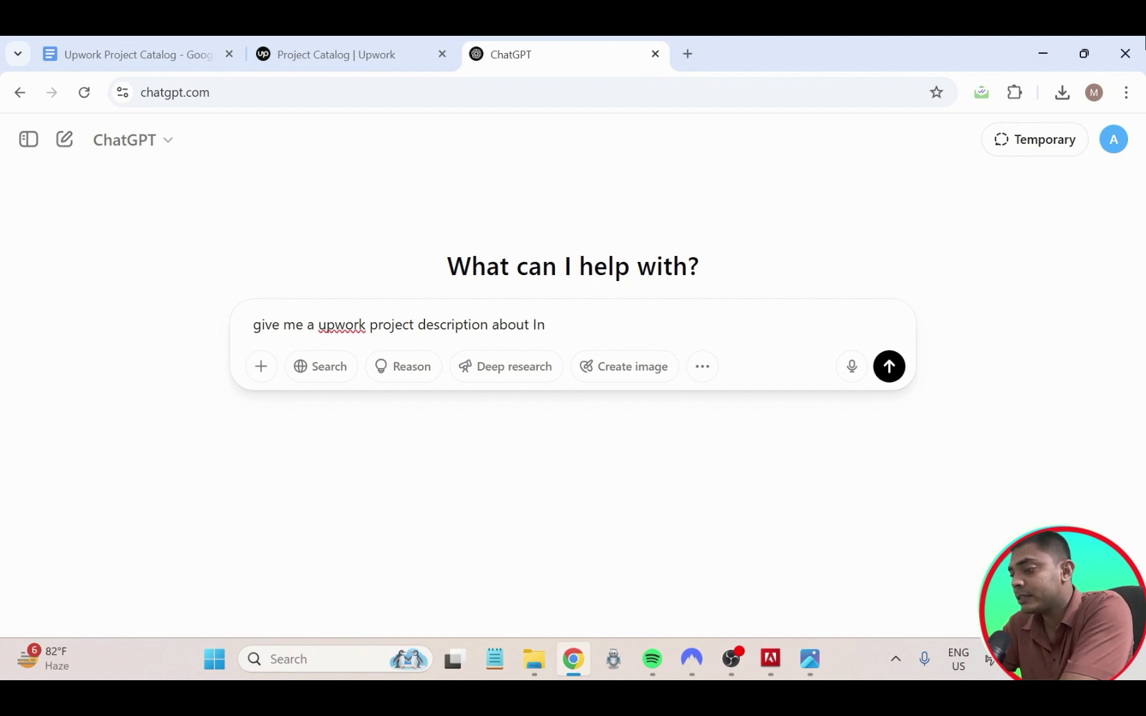
type("star")
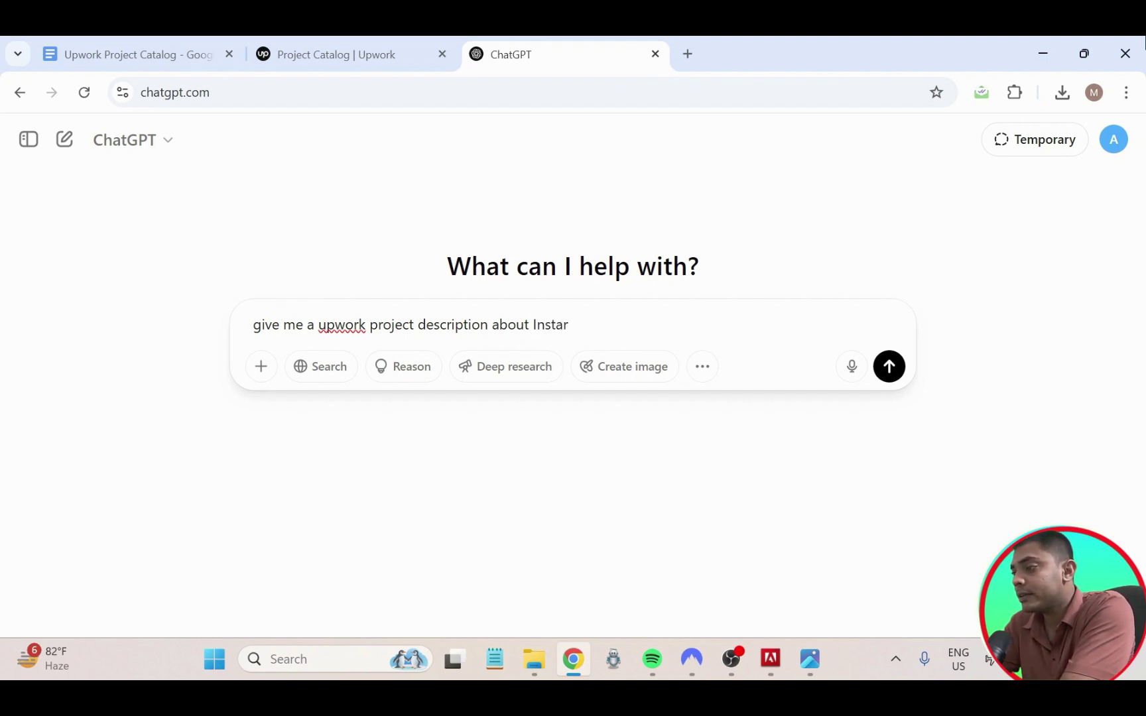
key("BackSpace")
key("BackSpace")
type("a")
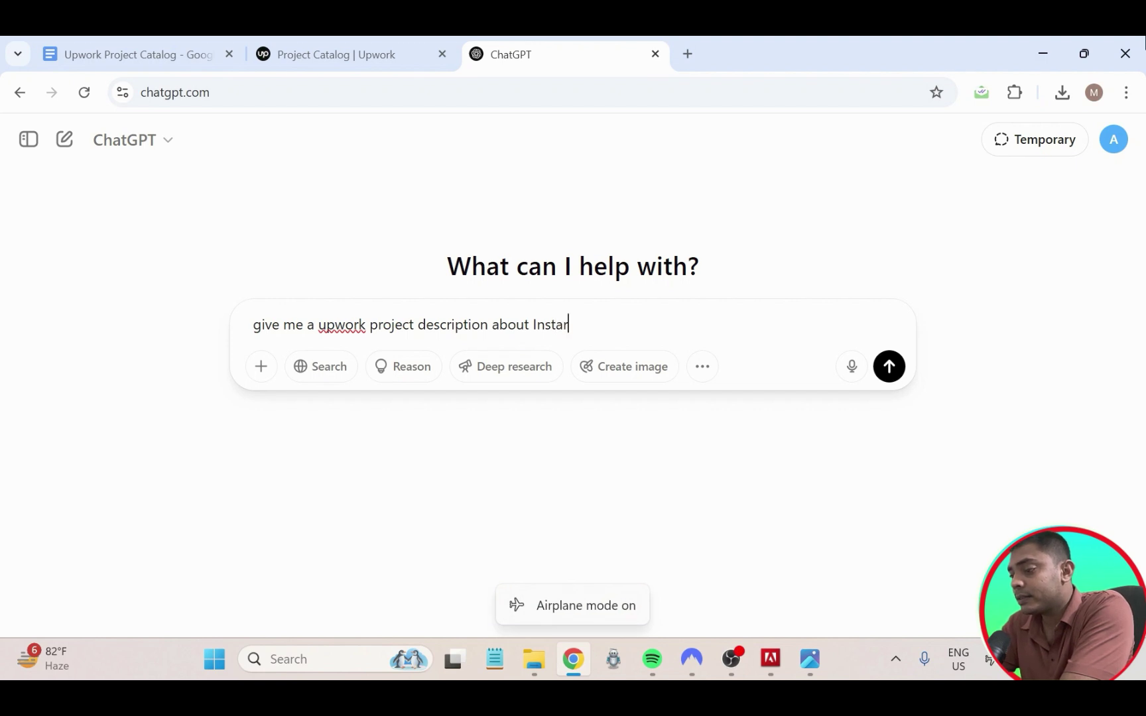
type("gvra")
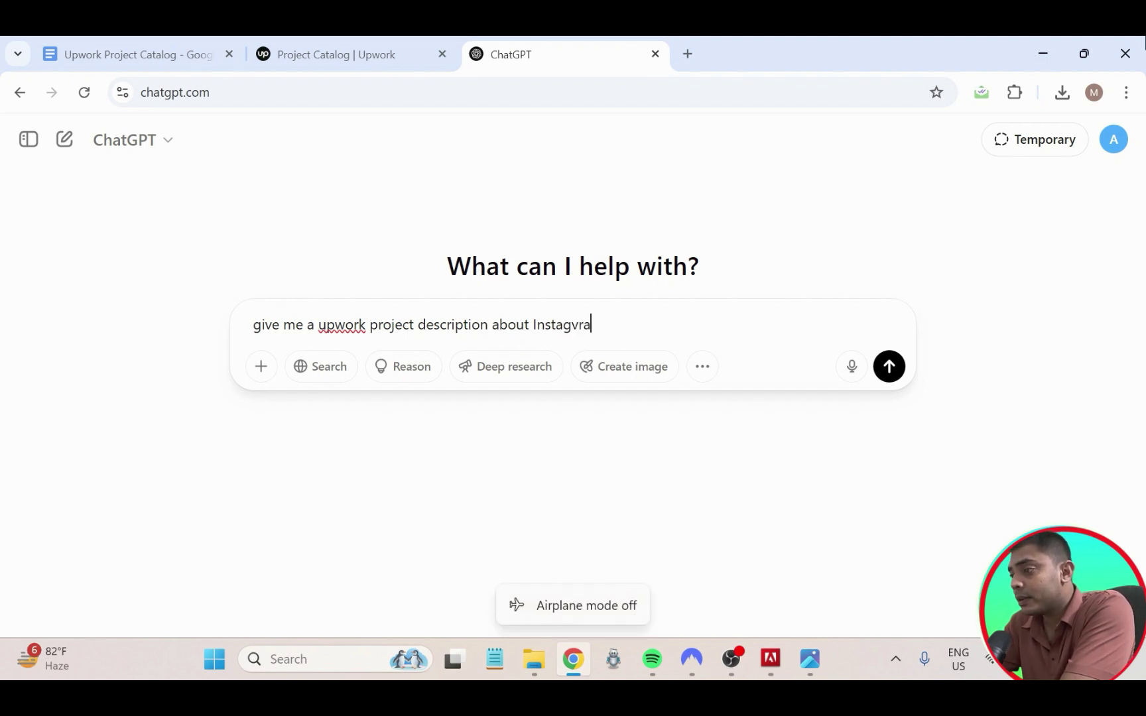
key("BackSpace")
key("BackSpace")
key("BackSpace")
type("ram ")
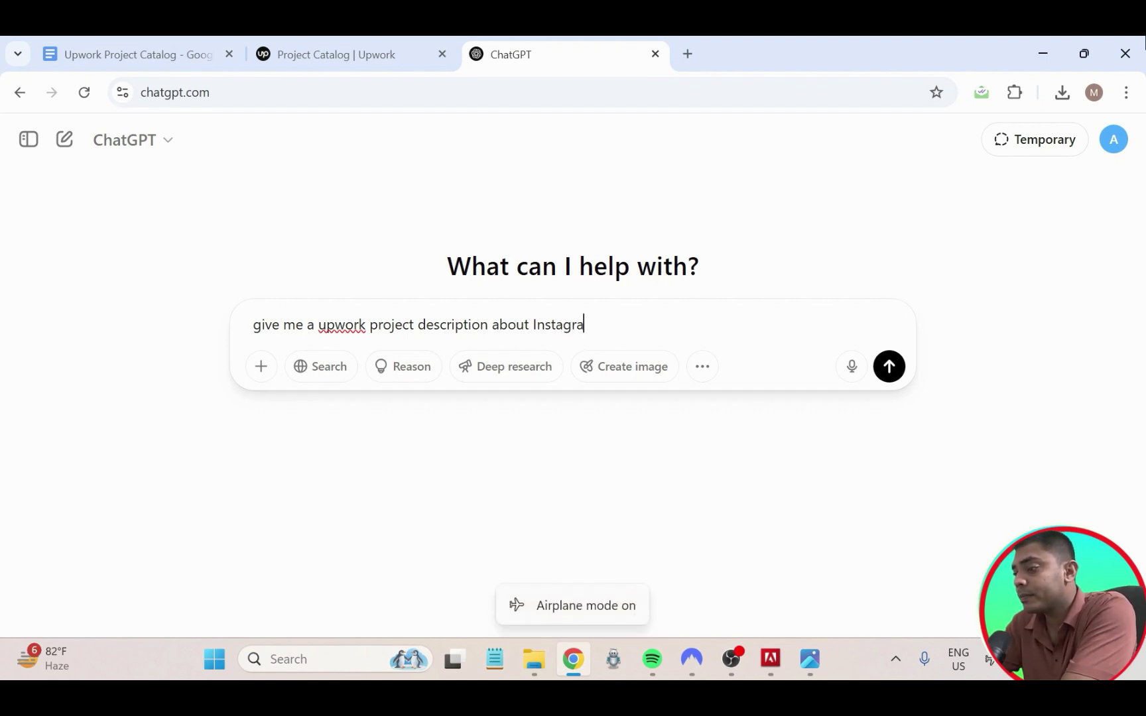
- Continue the ChatGPT prompt with the word "organic" after "Instagram"
type("or")
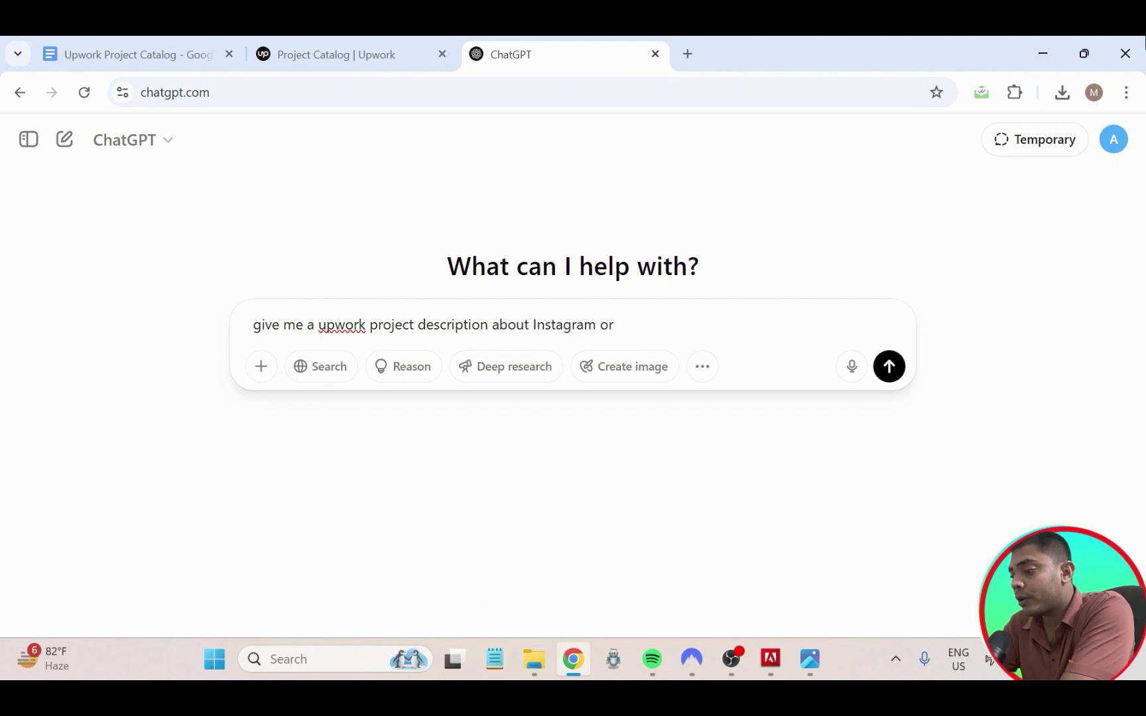
type("gva")
key("BackSpace")
key("BackSpace")
type("a")
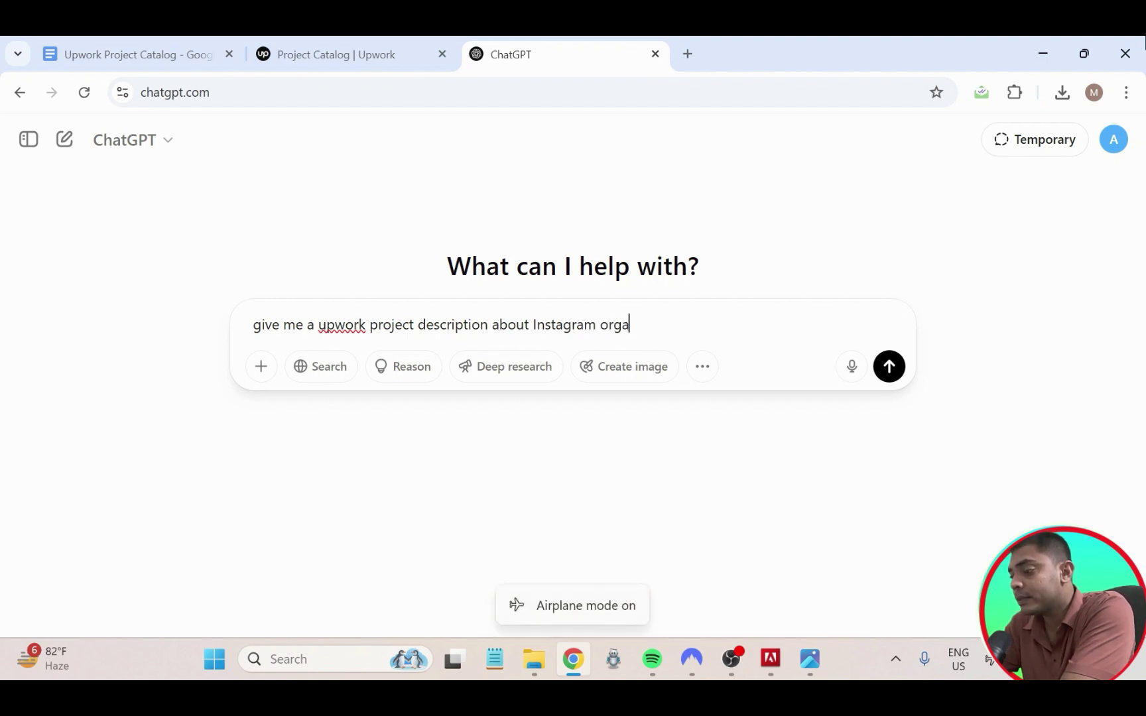
type("nic ")
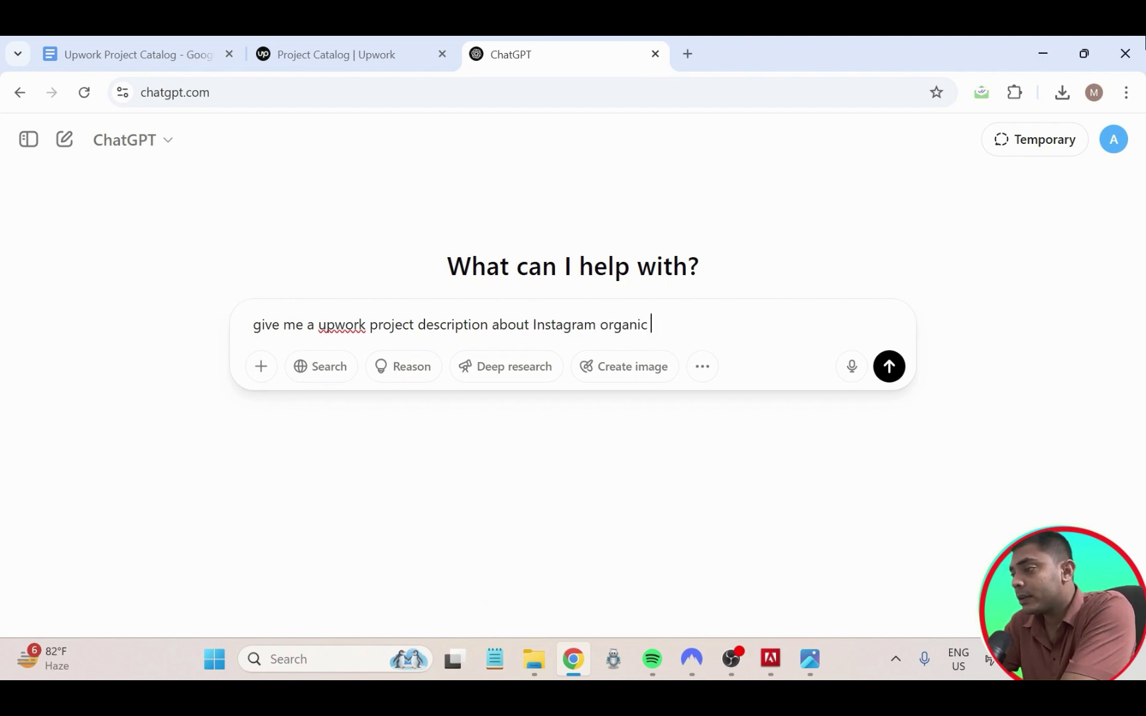
- Complete the first sentence of the prompt with "growth service."
type("gvro")
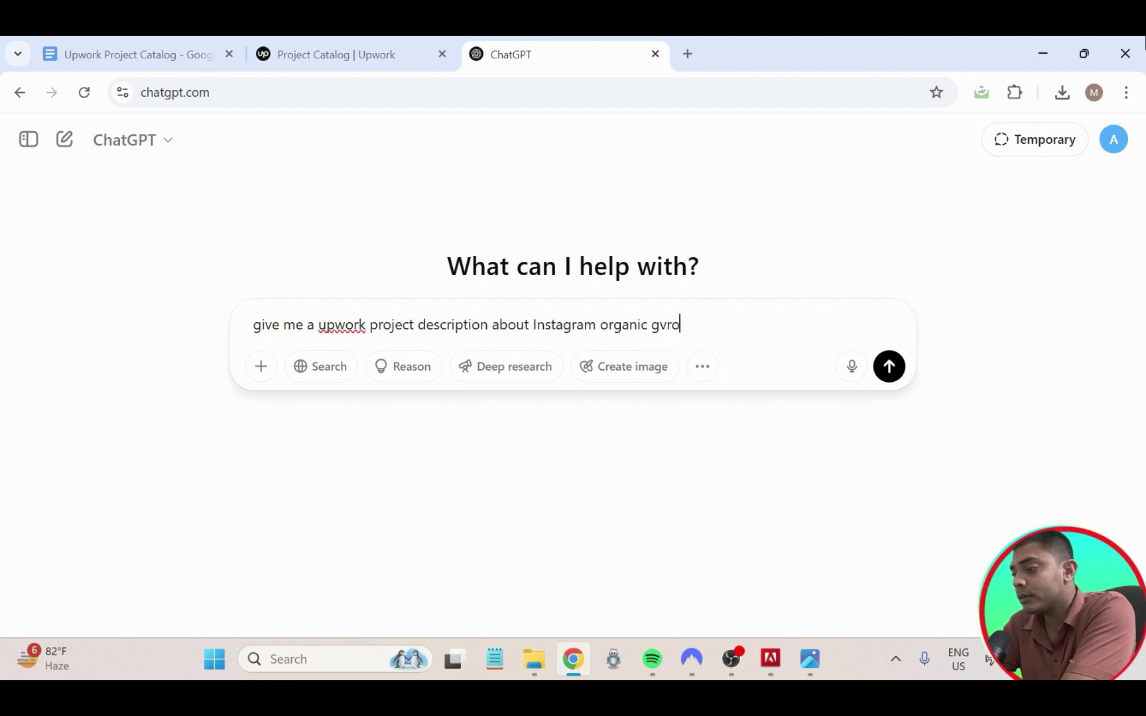
key("BackSpace")
key("BackSpace")
key("BackSpace")
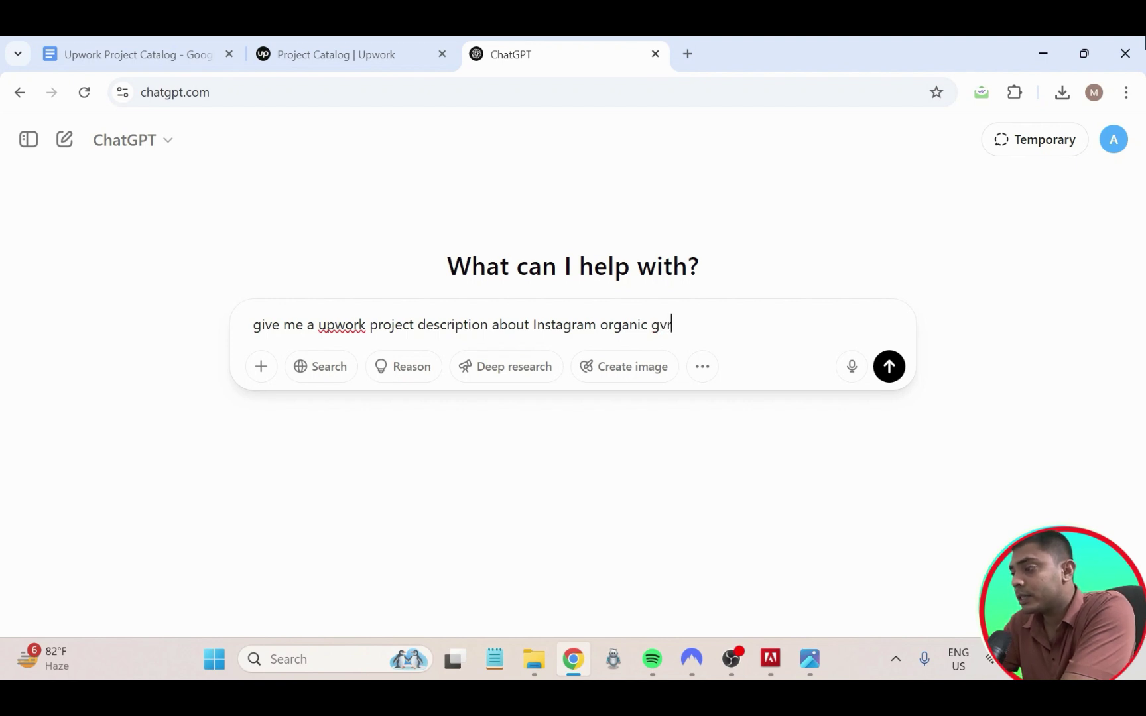
type("rowthm")
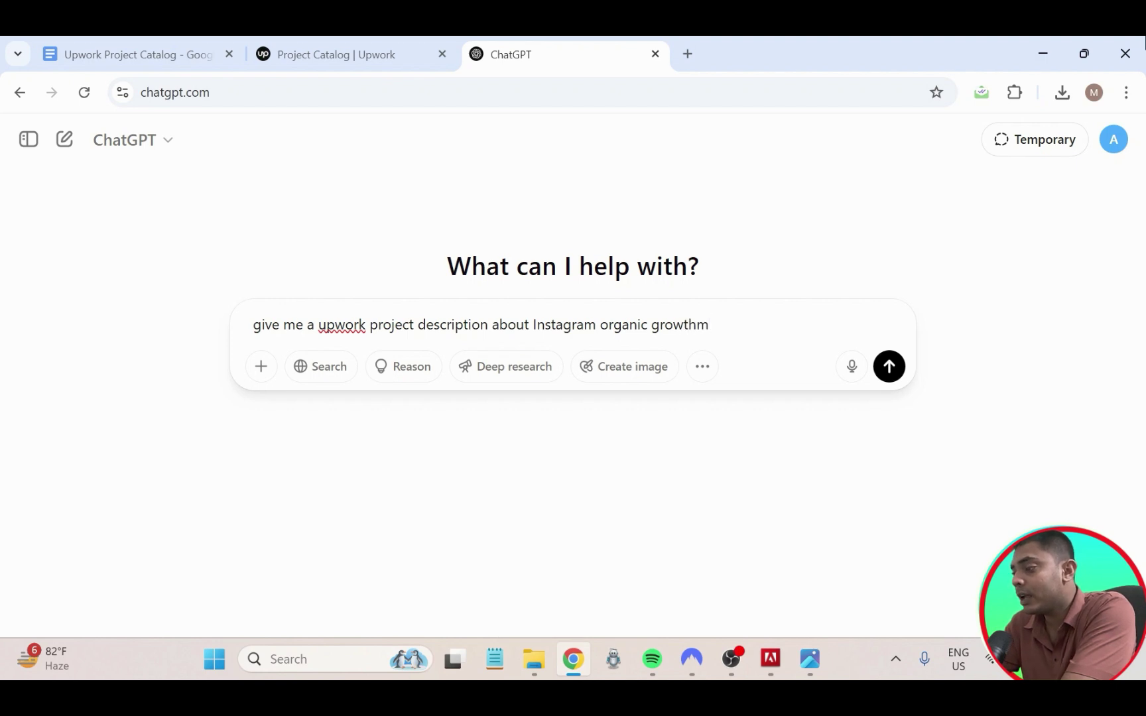
key("BackSpace")
type("s")
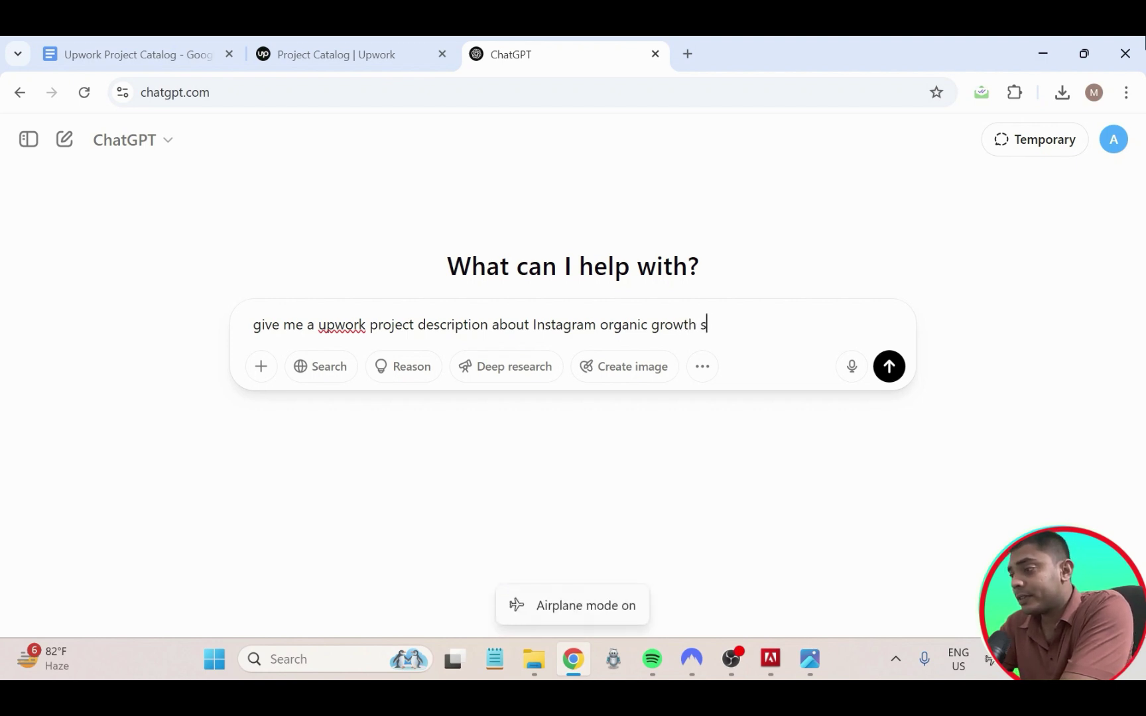
type("ervice")
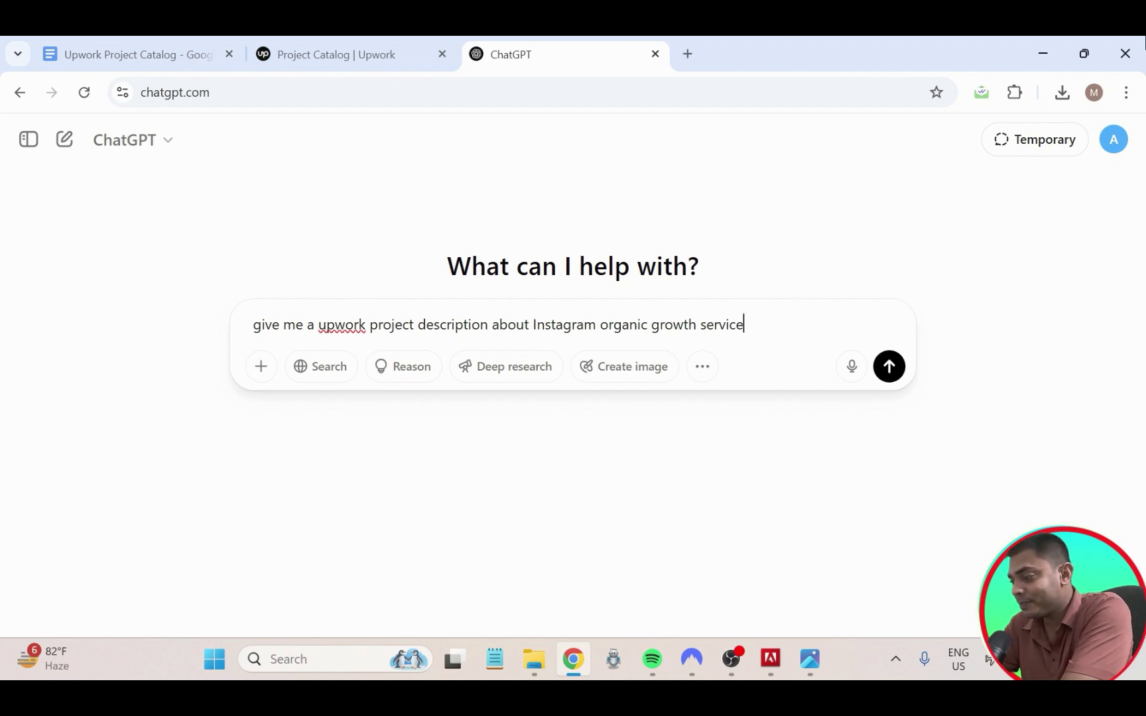
type(".")
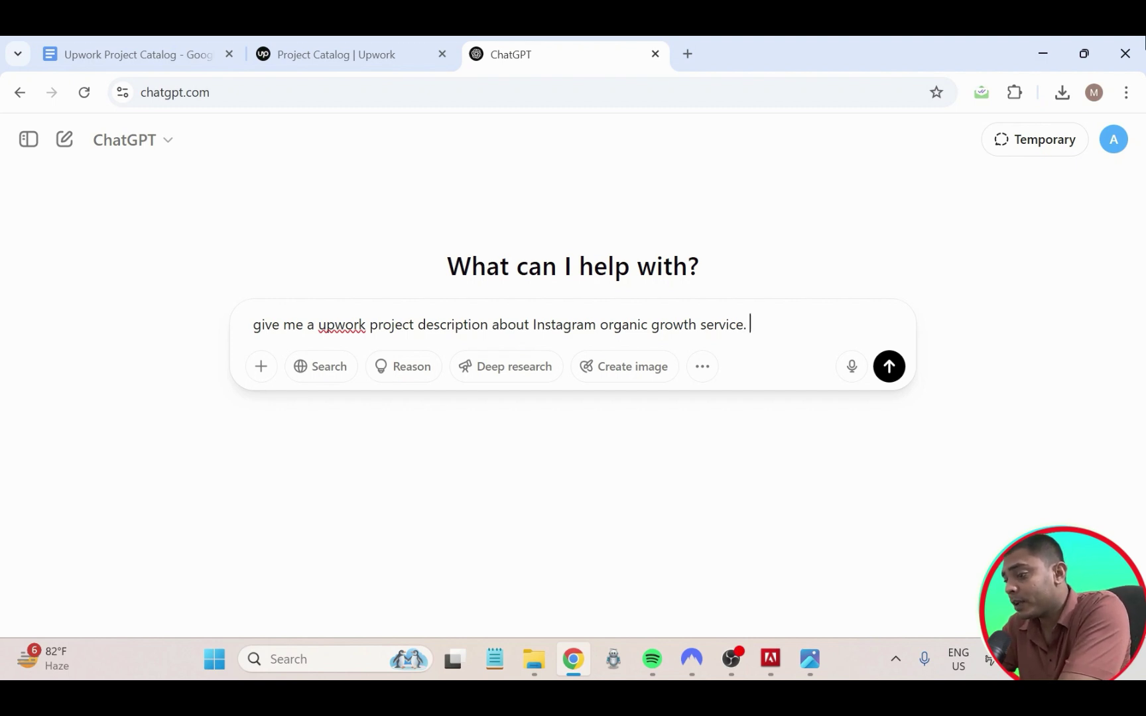
- Begin a second sentence in the prompt with "make sure the description"
type("make")
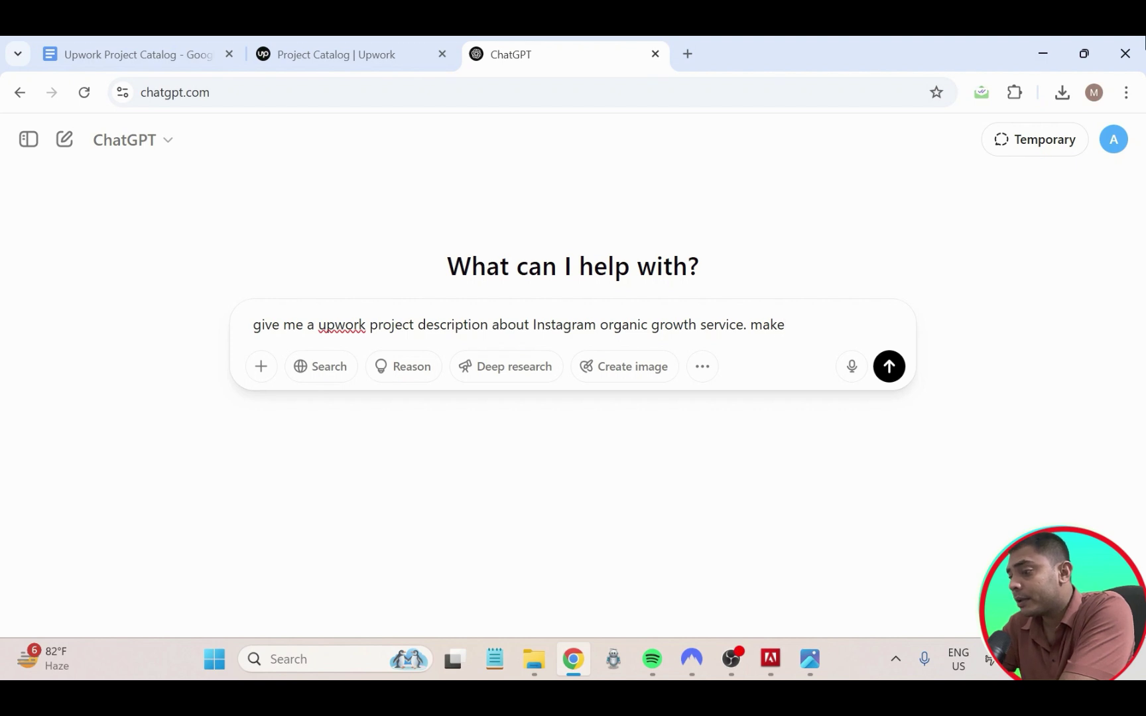
type(" sure")
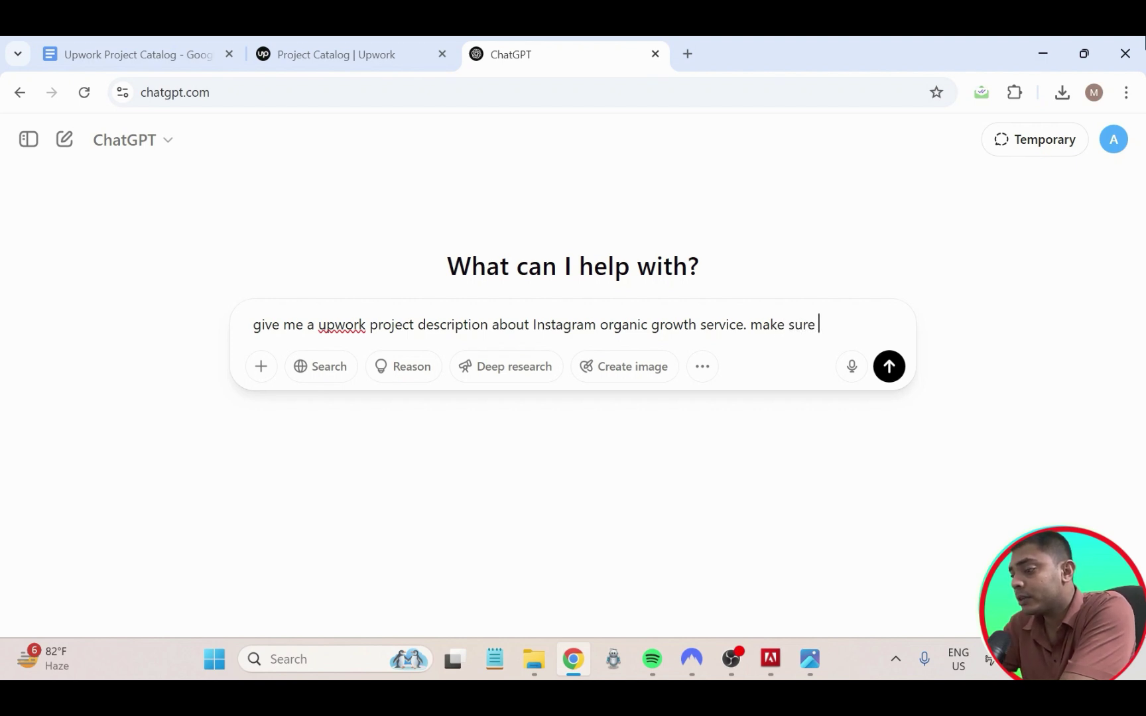
type(" thme")
key("BackSpace")
key("BackSpace")
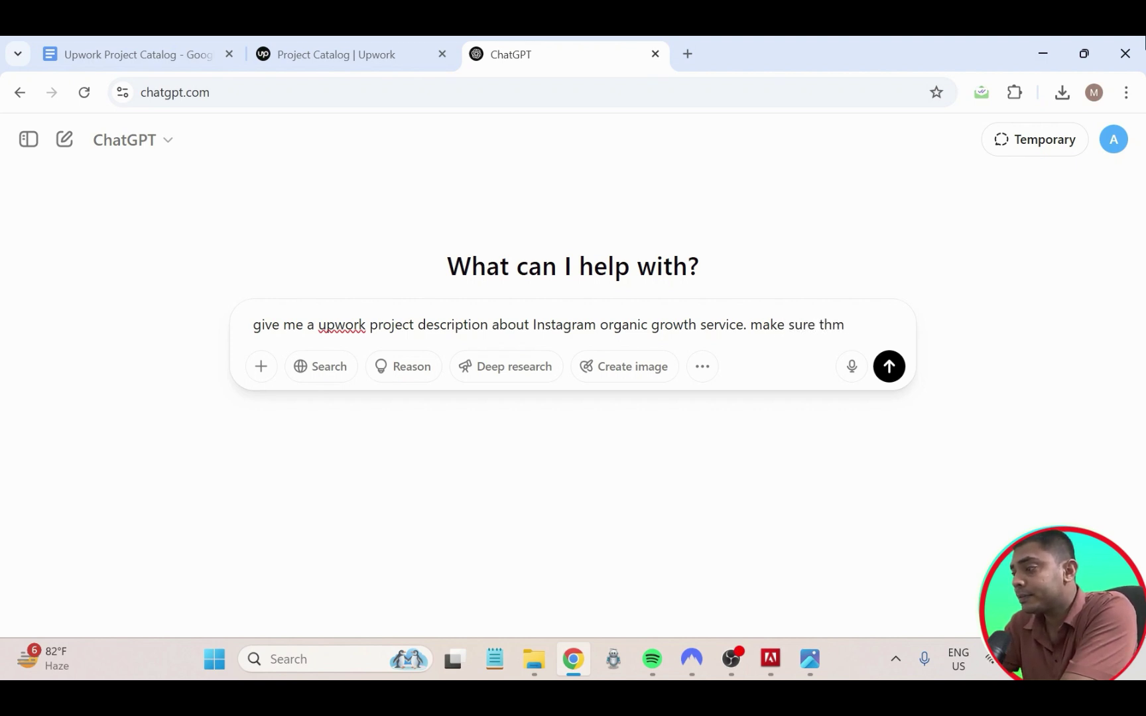
type("ect des")
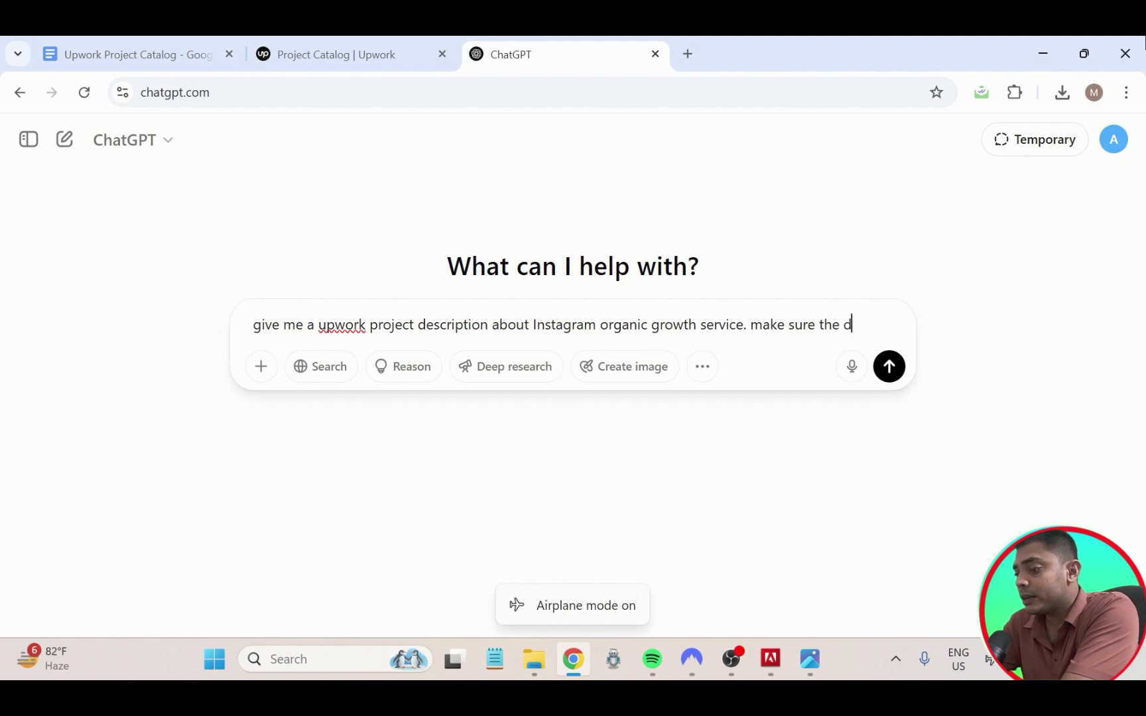
type("cri")
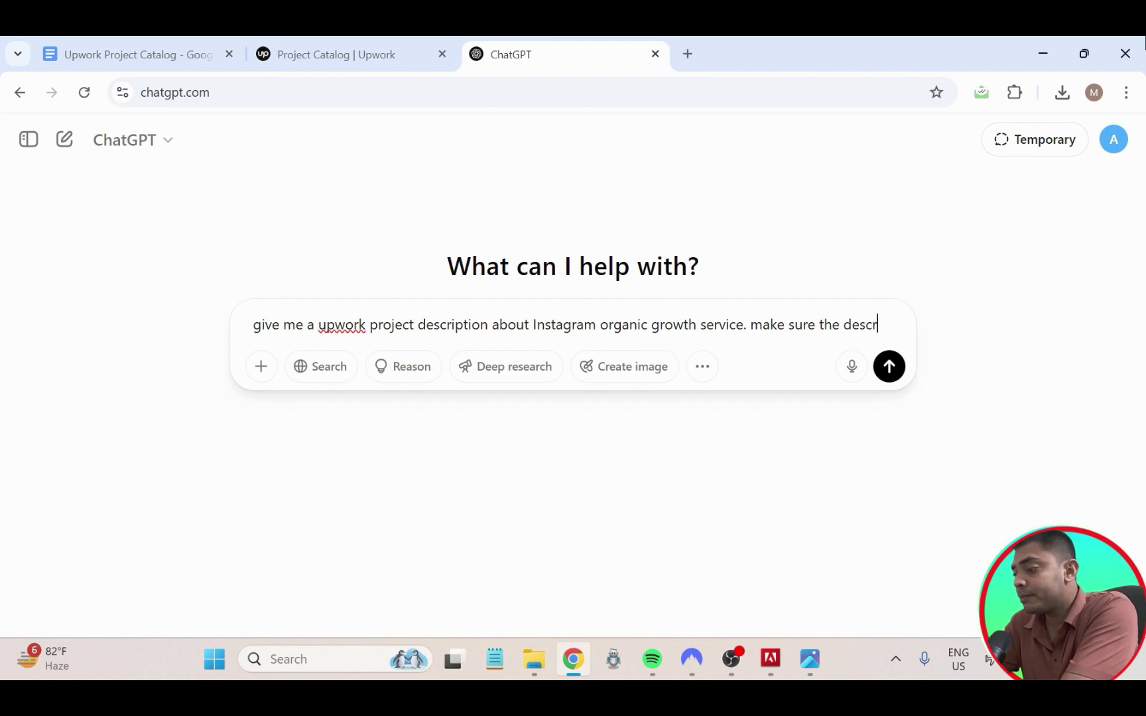
type("pt")
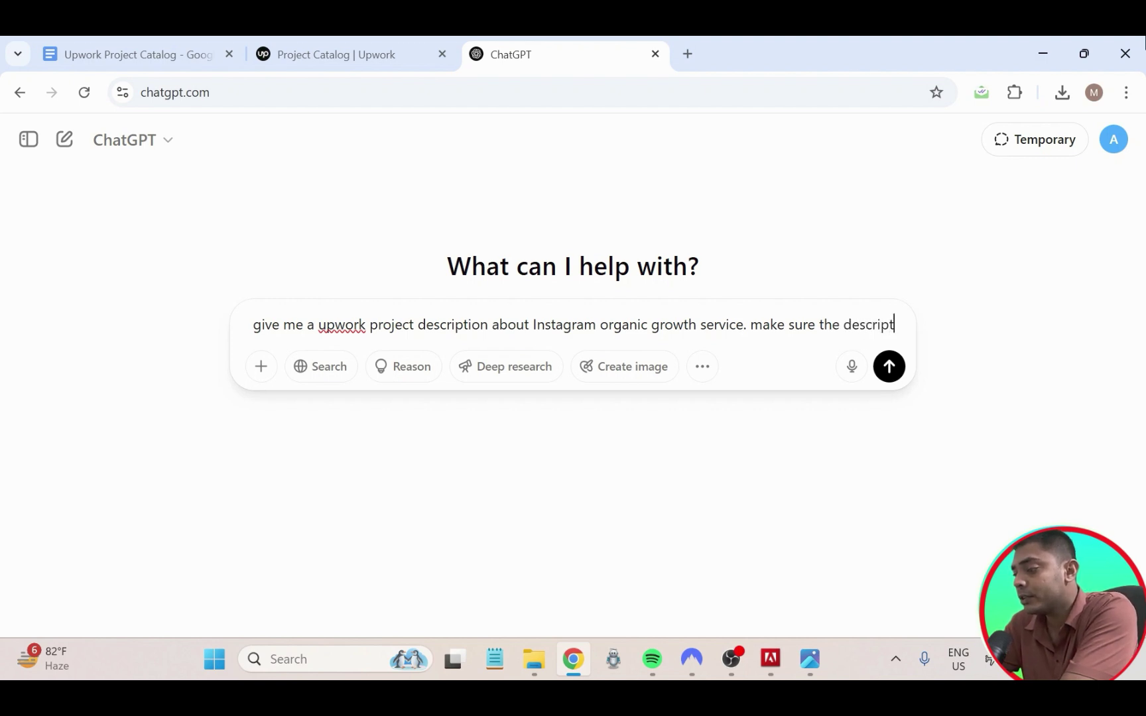
type("i")
key("BackSpace")
type("on")
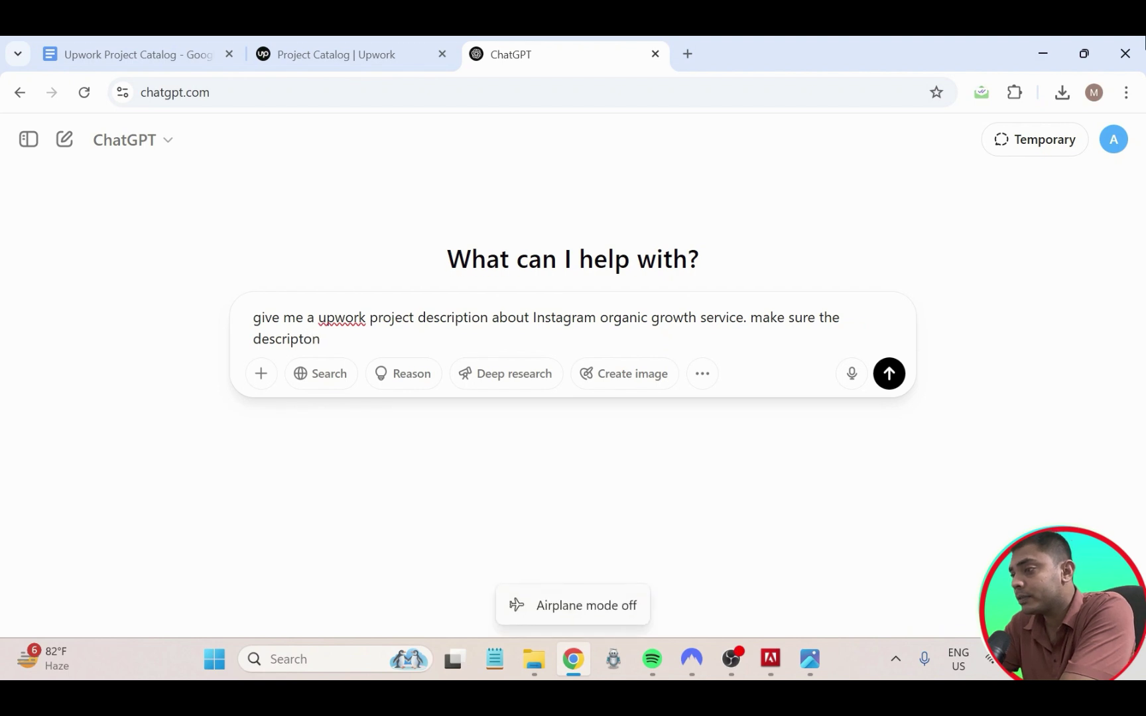
key("BackSpace")
key("BackSpace")
key("BackSpace")
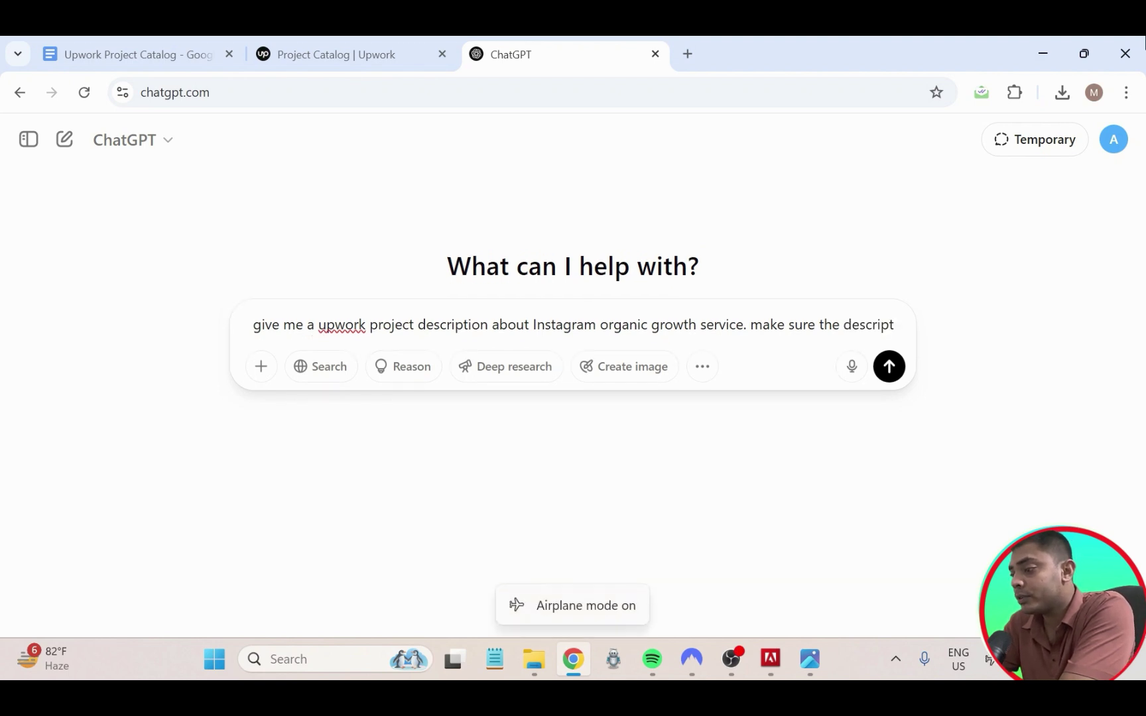
type("ion")
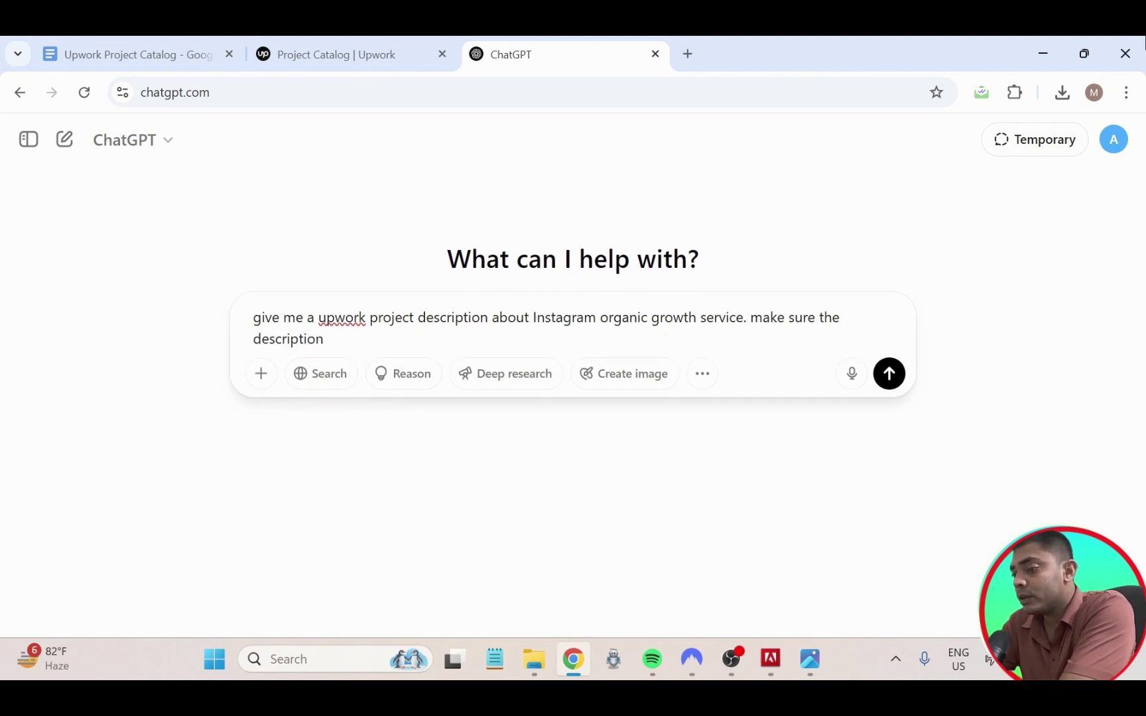
- Continue the second sentence of the prompt with "would not be"
type(" woul")
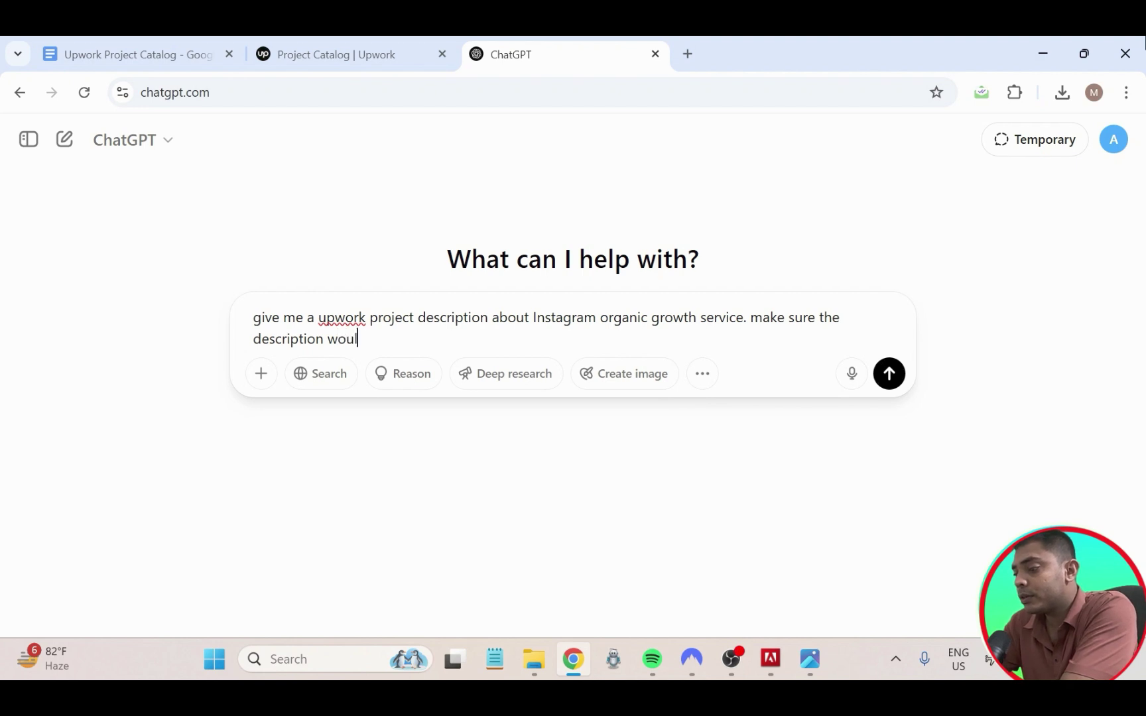
type("d be")
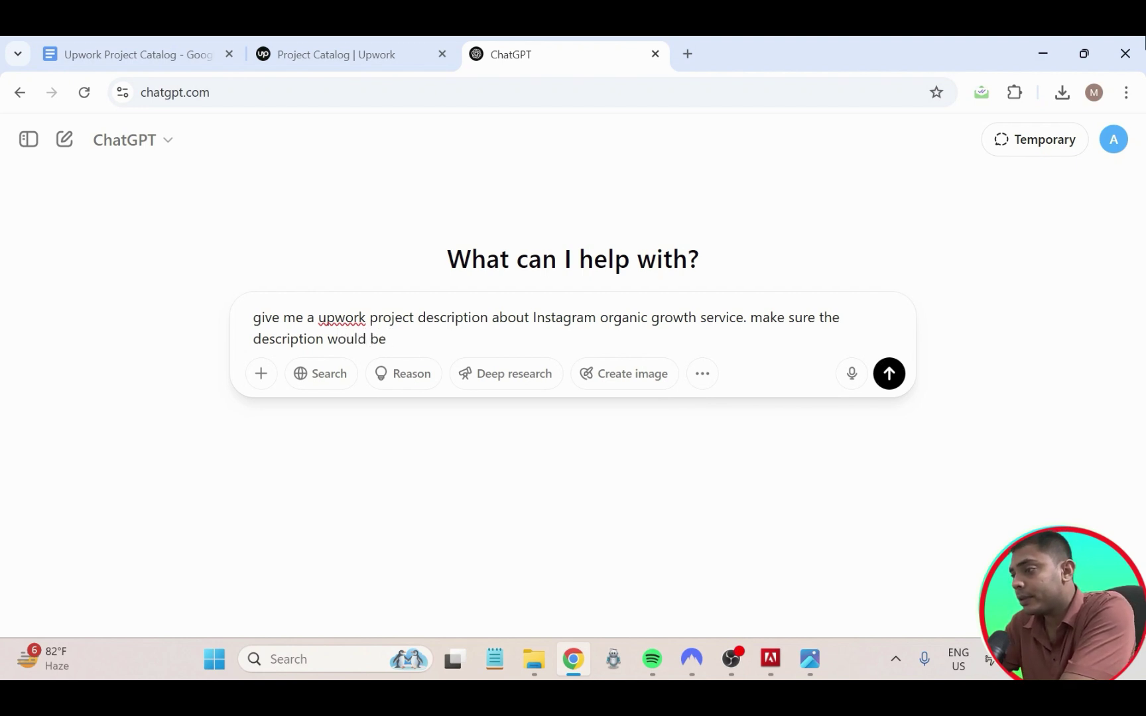
key("BackSpace")
key("BackSpace")
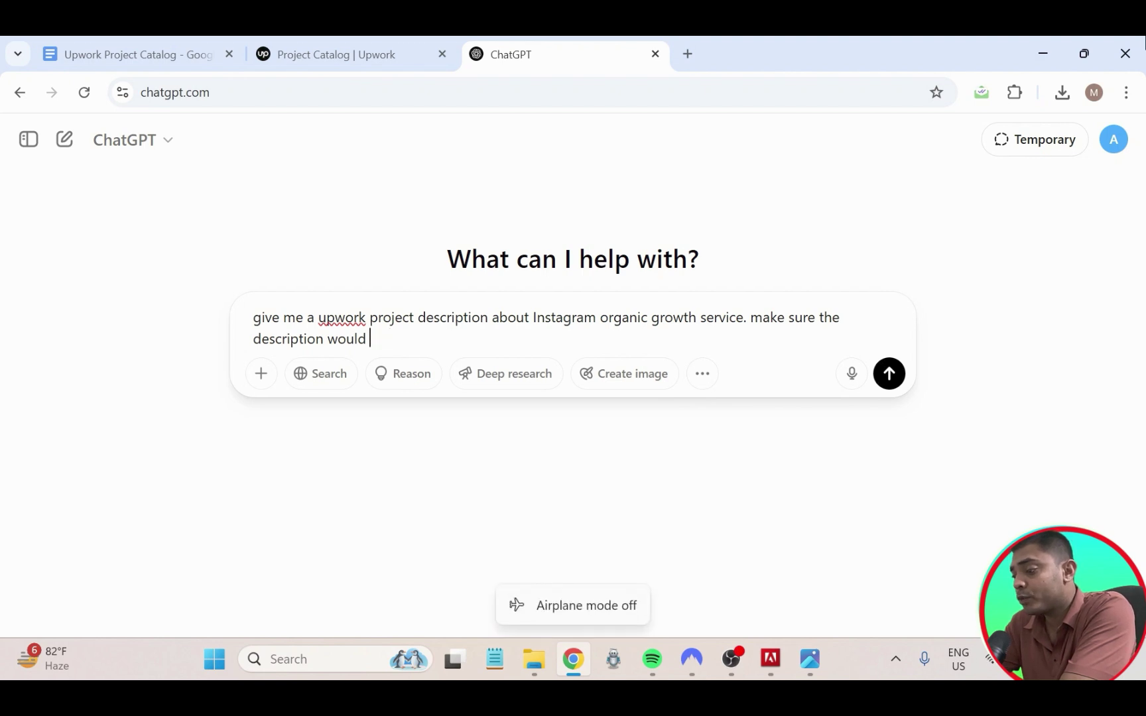
type("not")
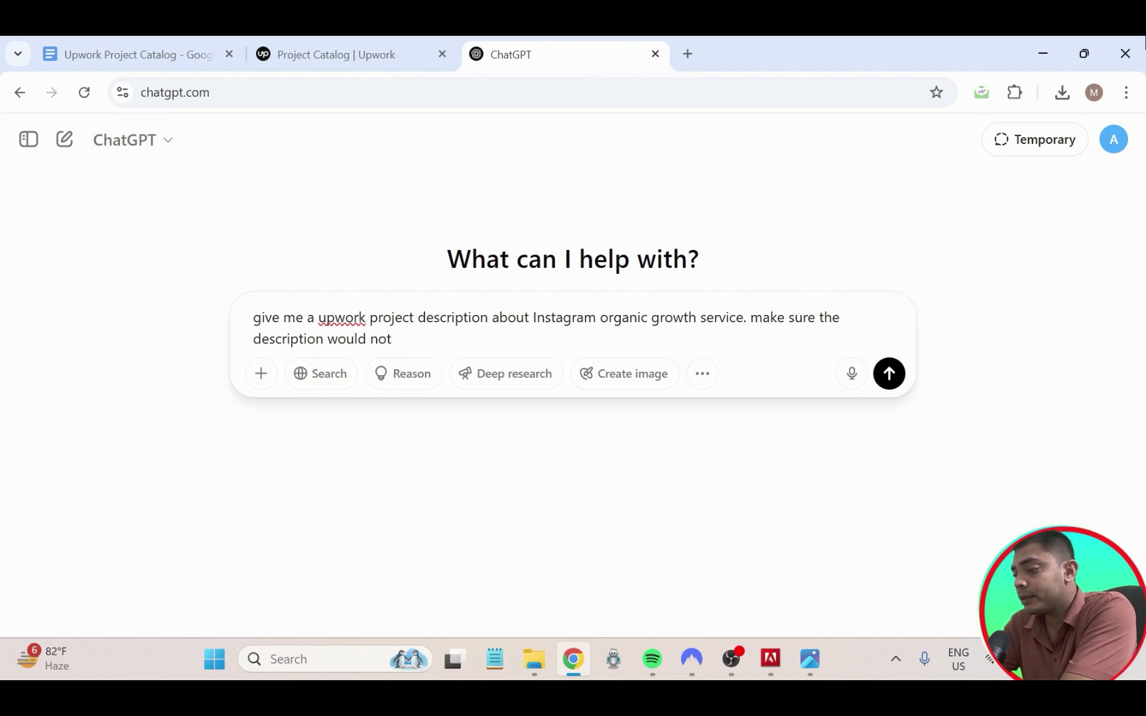
type(" be")
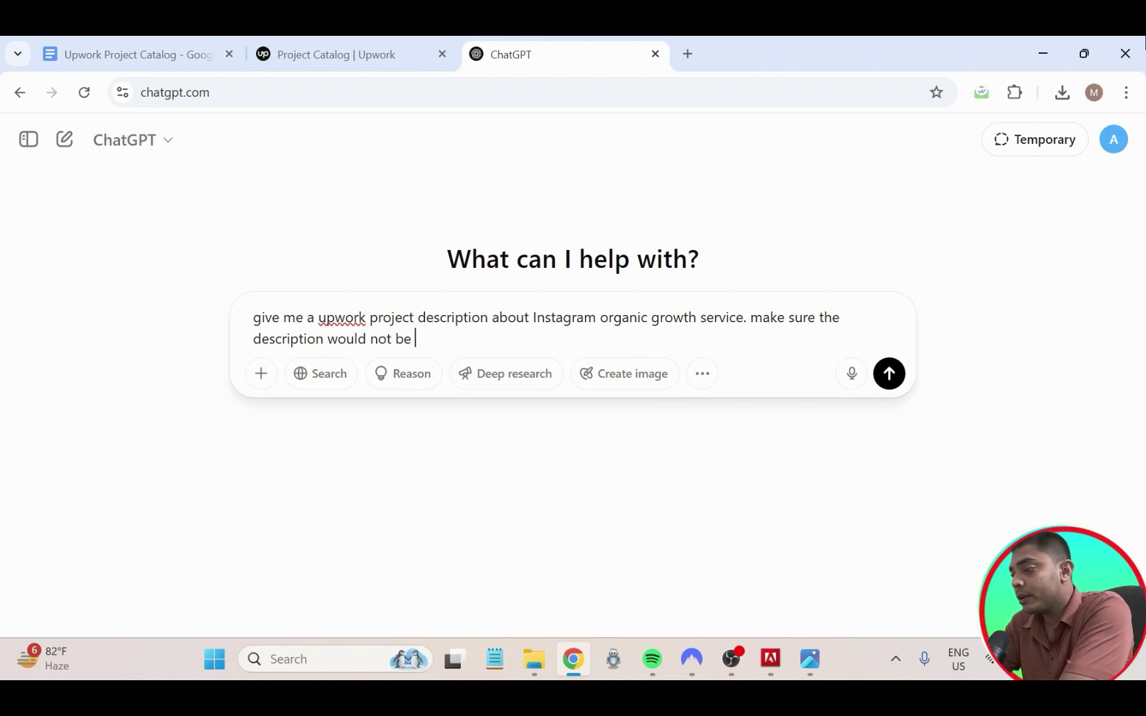
- Finish the second sentence of the prompt with "prohibited content."
type(" pr")
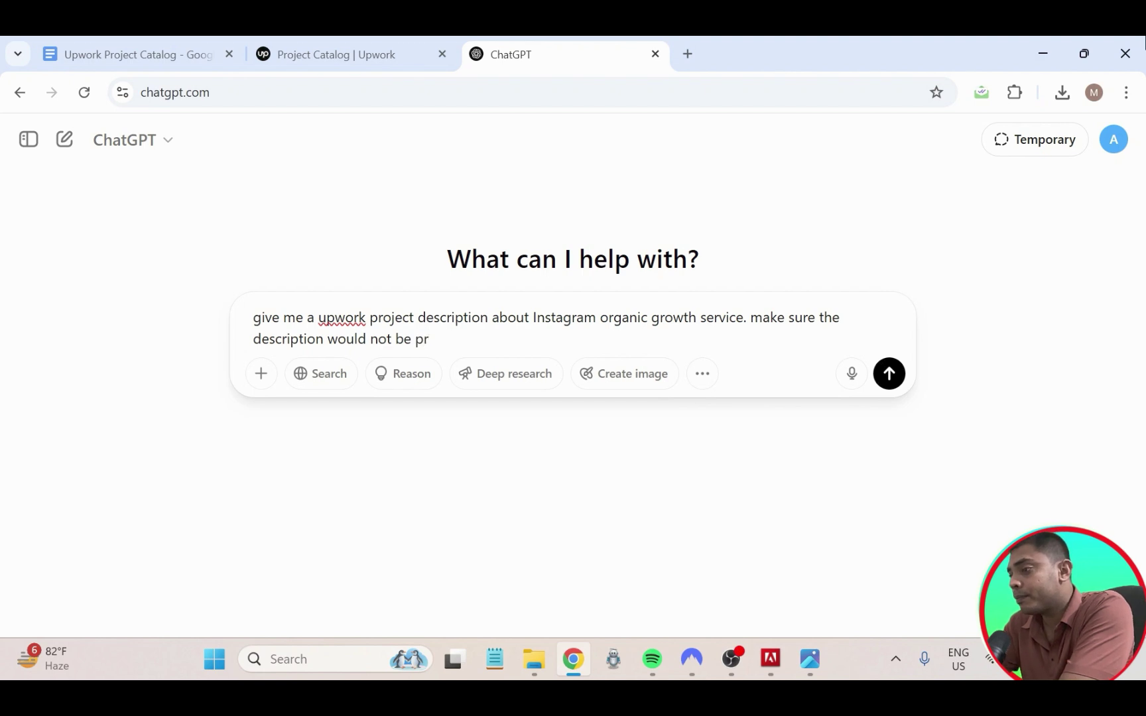
type("ohmi")
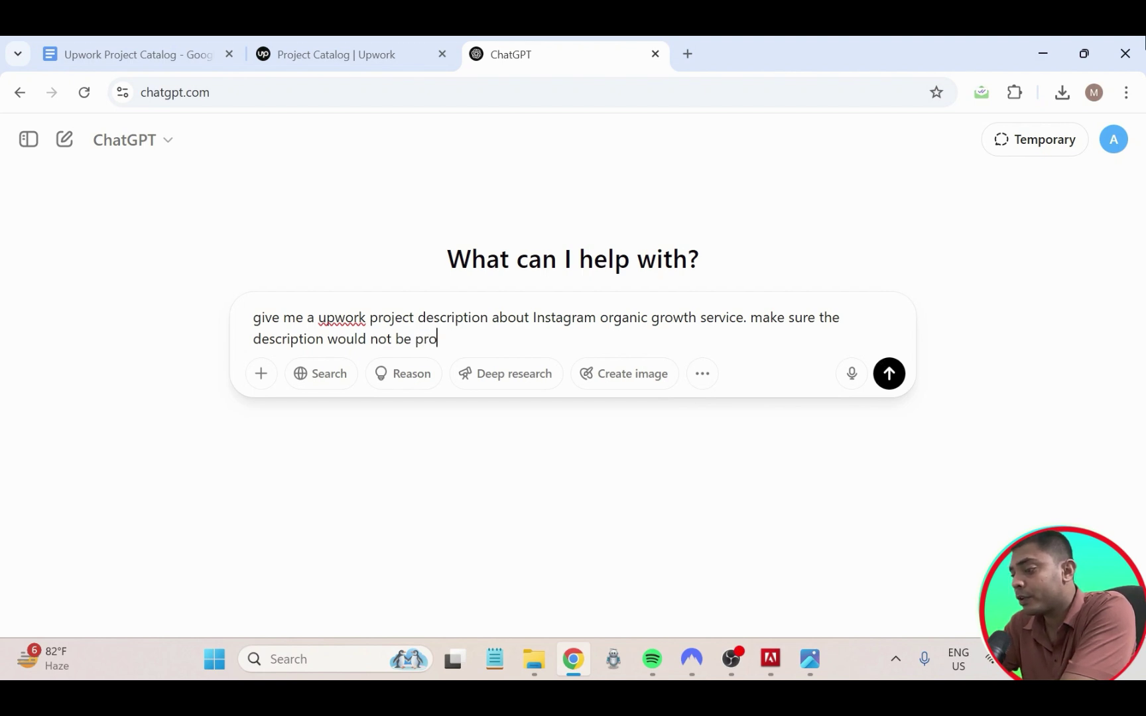
key("BackSpace")
key("BackSpace")
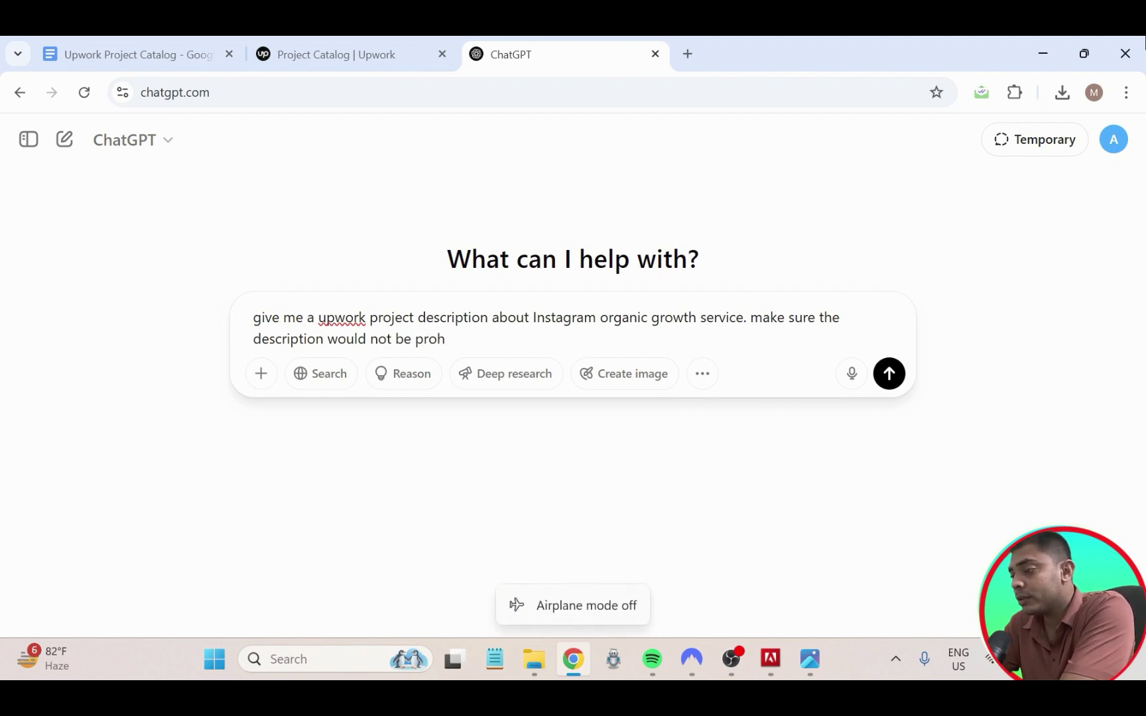
type("ibite")
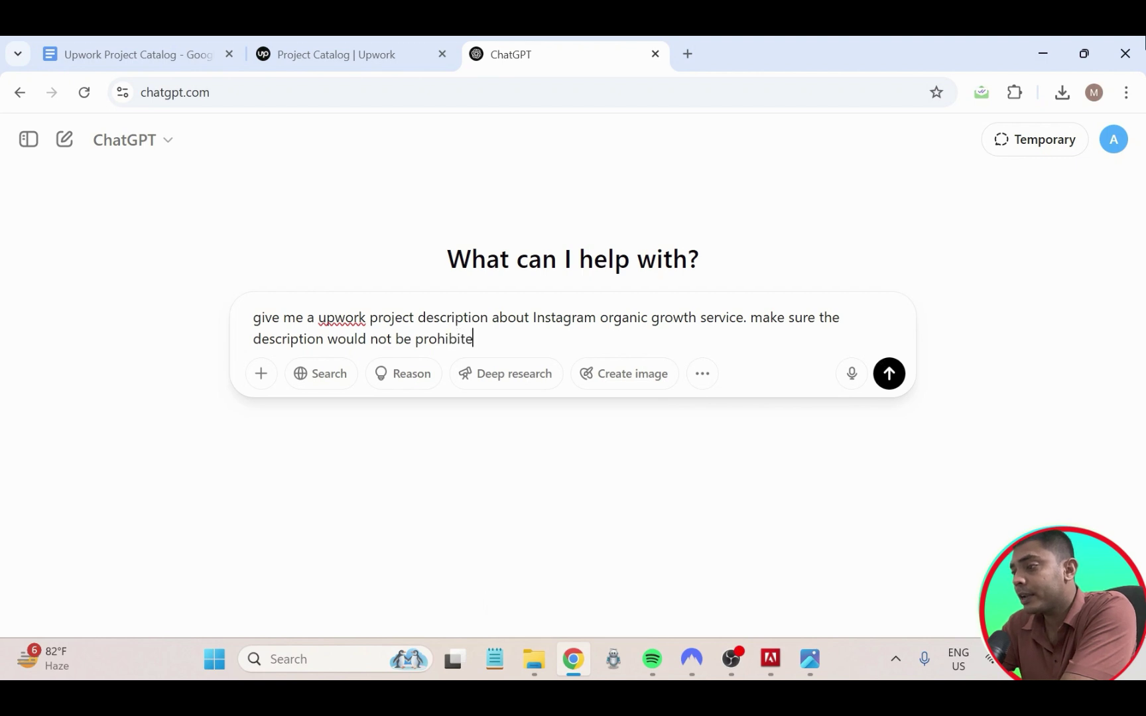
type("d conte")
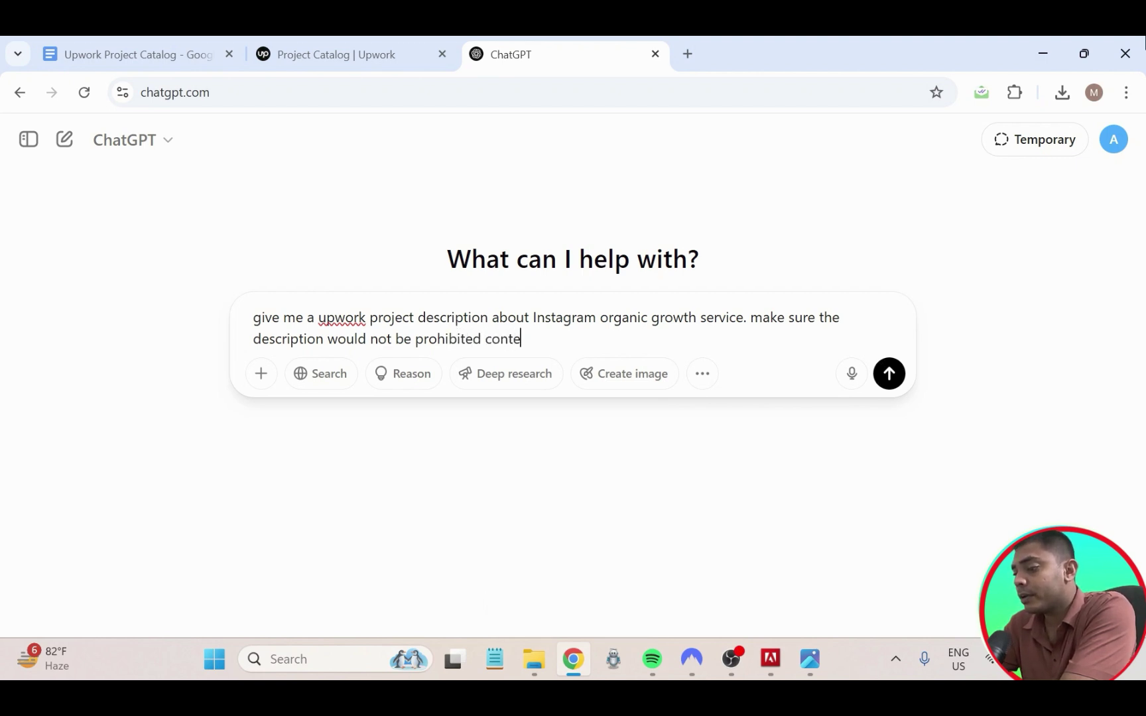
type("nt")
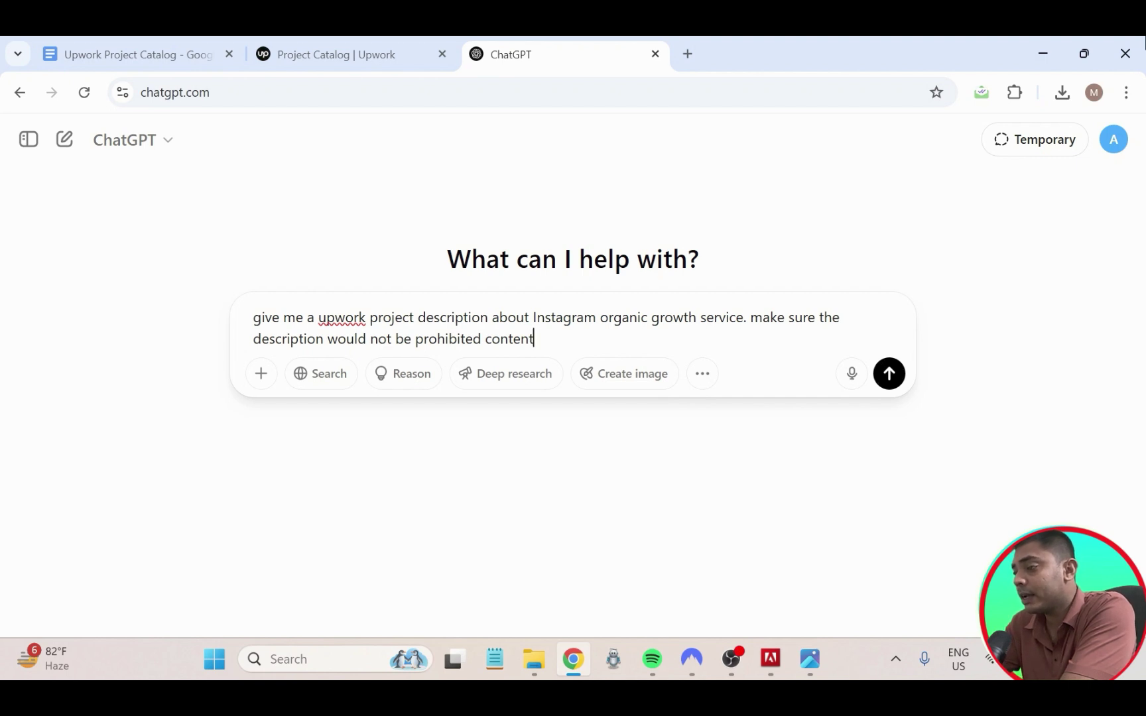
type(".")
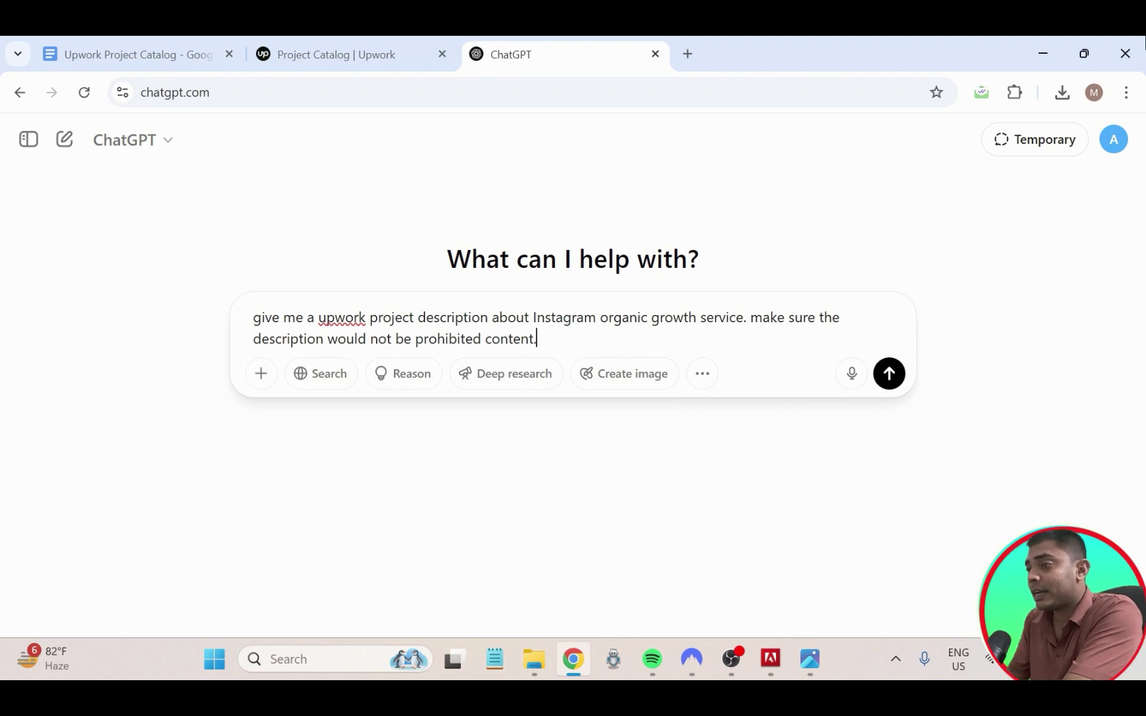
- Switch to the Upwork Project Catalog page and check the character limits of the project summary field
left_click(346, 58)
left_click(494, 523)
scroll(495, 523, "down", 3)
left_click(629, 412)
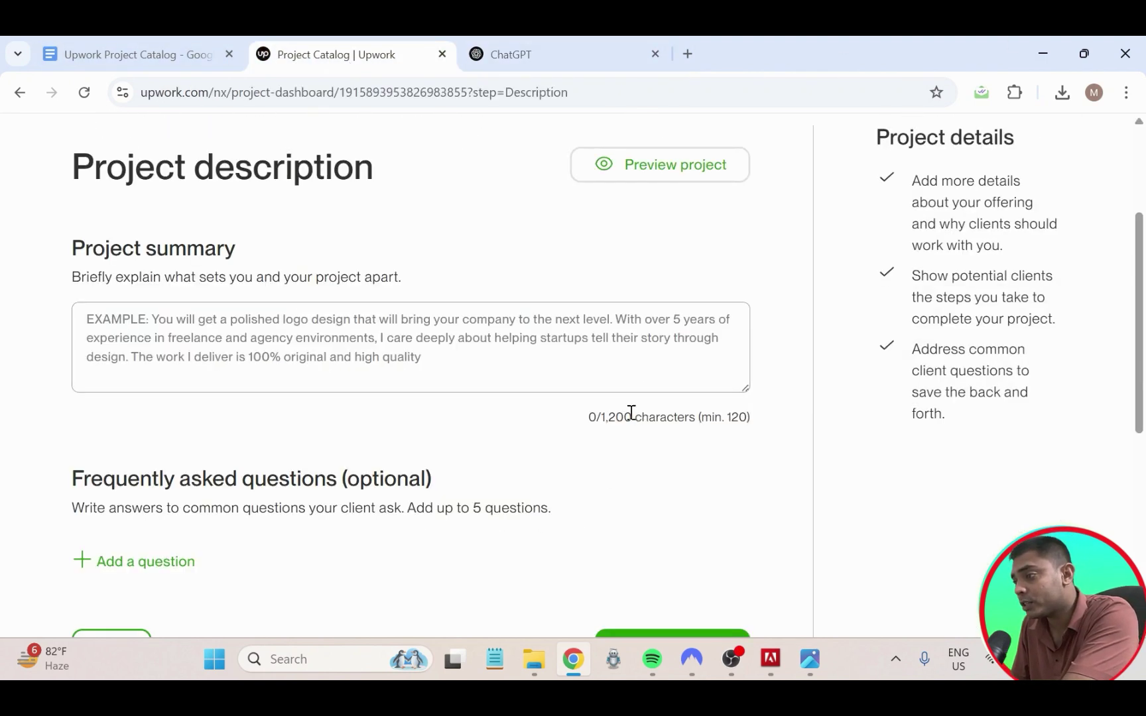
scroll(630, 402, "up", 3)
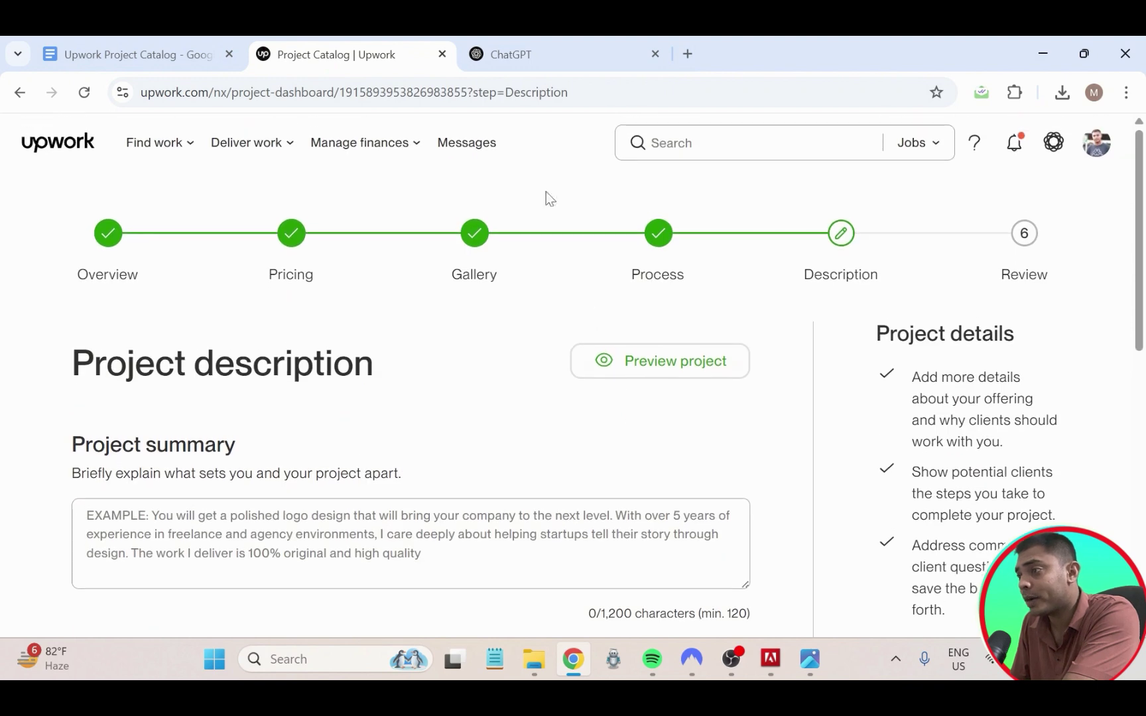
- Switch to ChatGPT and insert "within 1200 charecter" after "project description" in the prompt
left_click(500, 59)
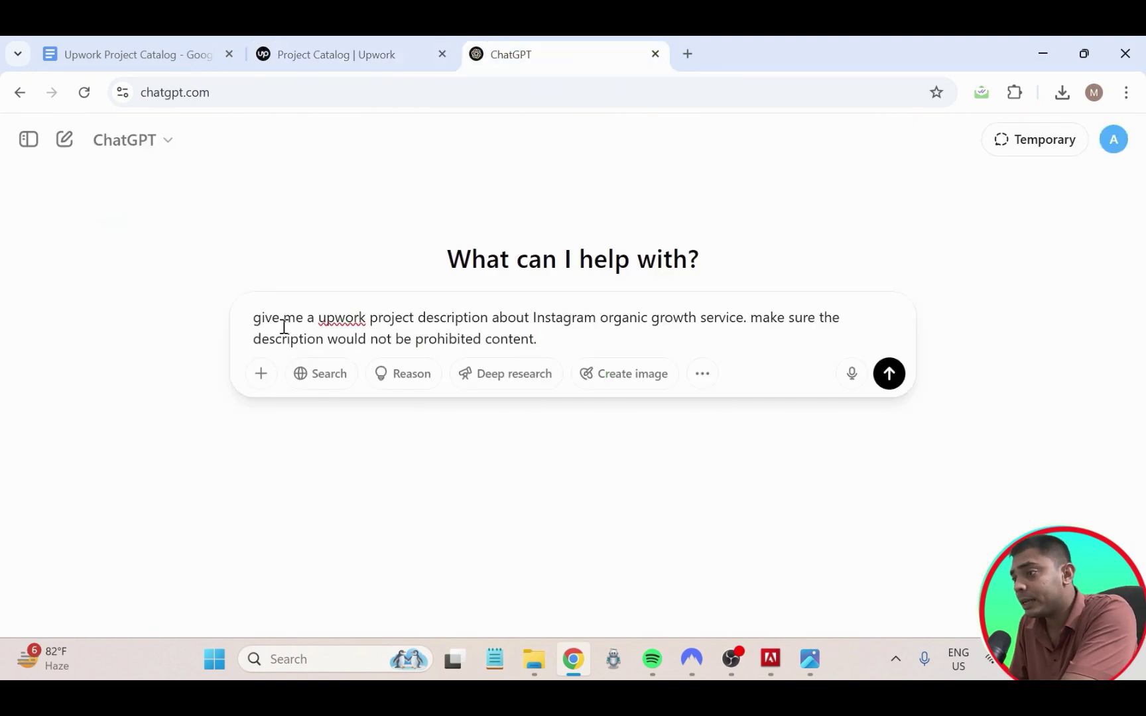
left_click(488, 319)
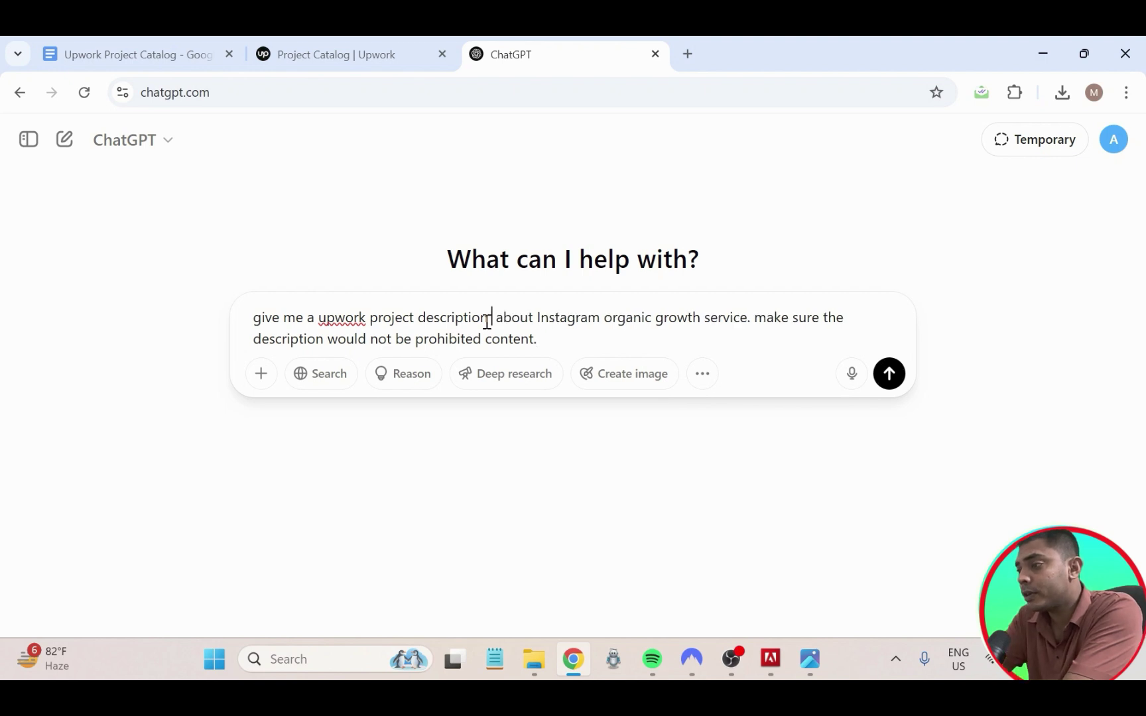
type("w")
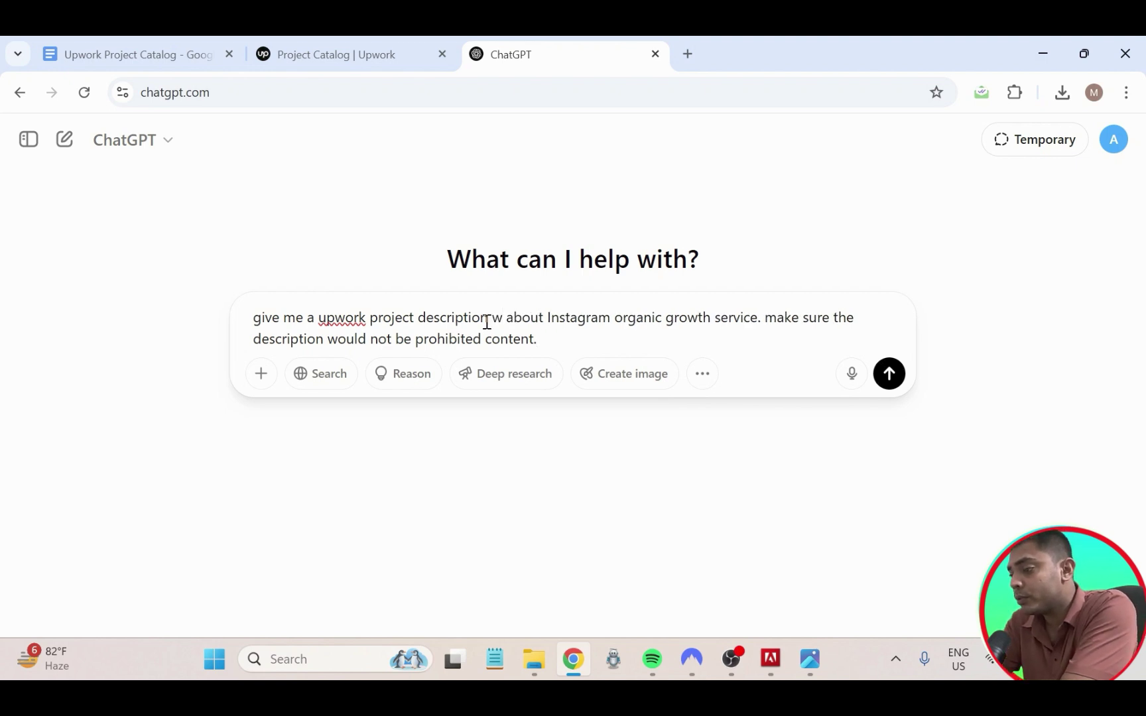
type("ithmin")
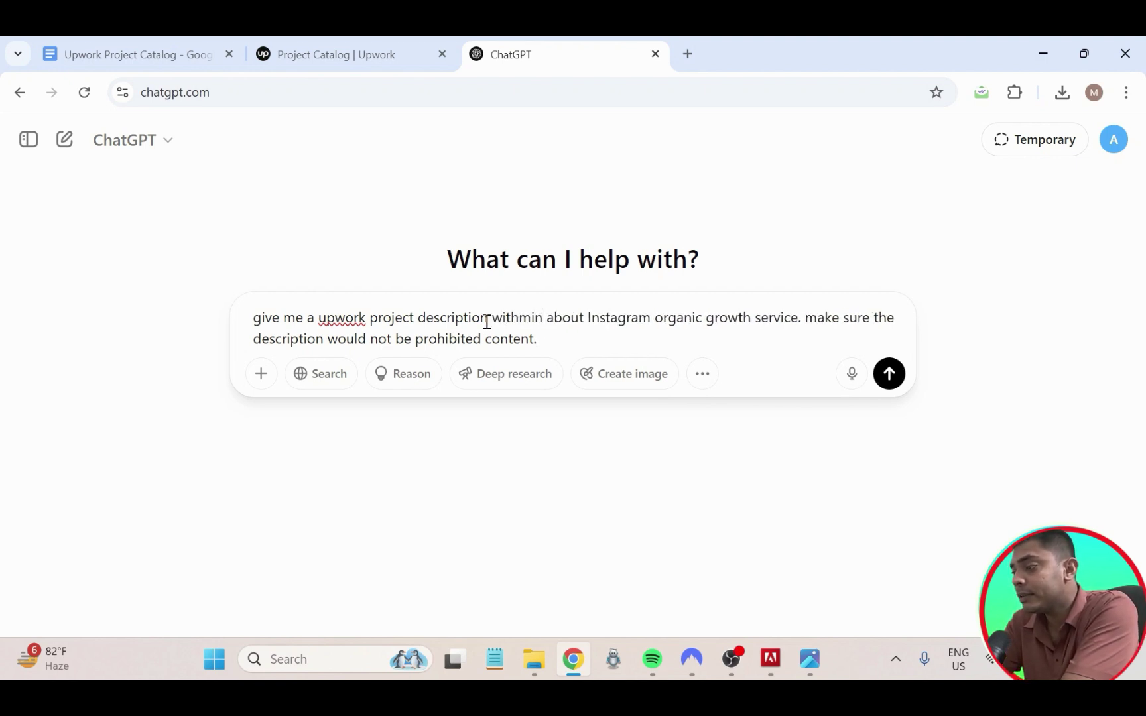
key("BackSpace")
key("BackSpace")
key("BackSpace")
type("in")
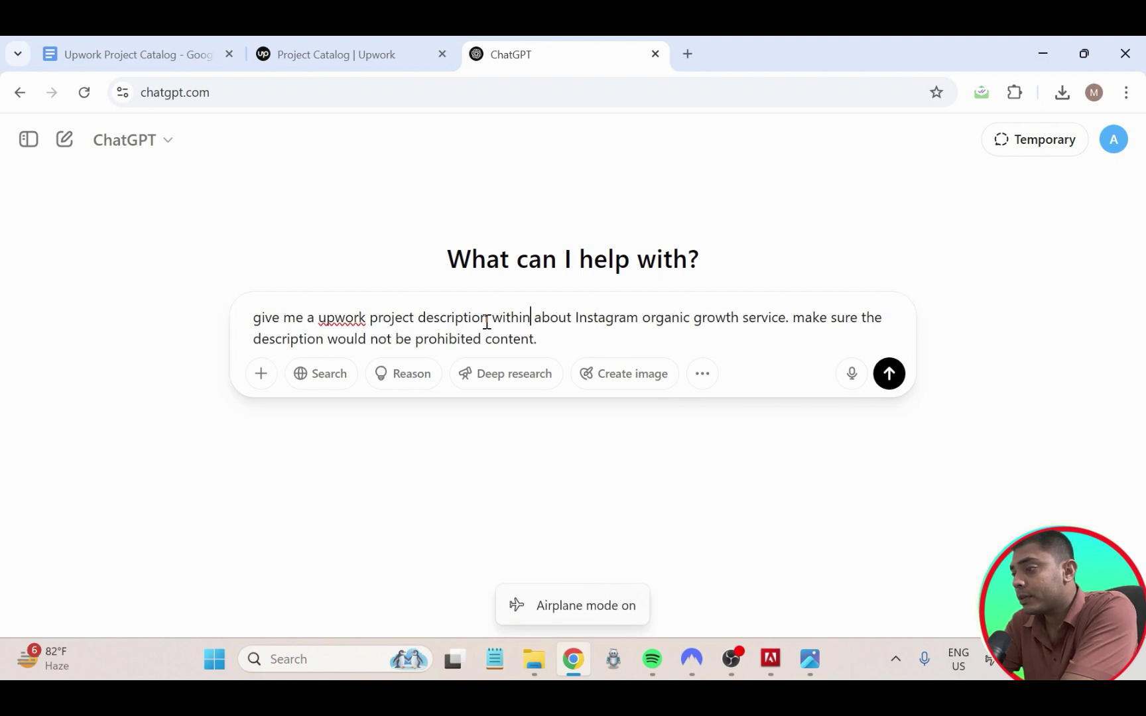
type(" 12")
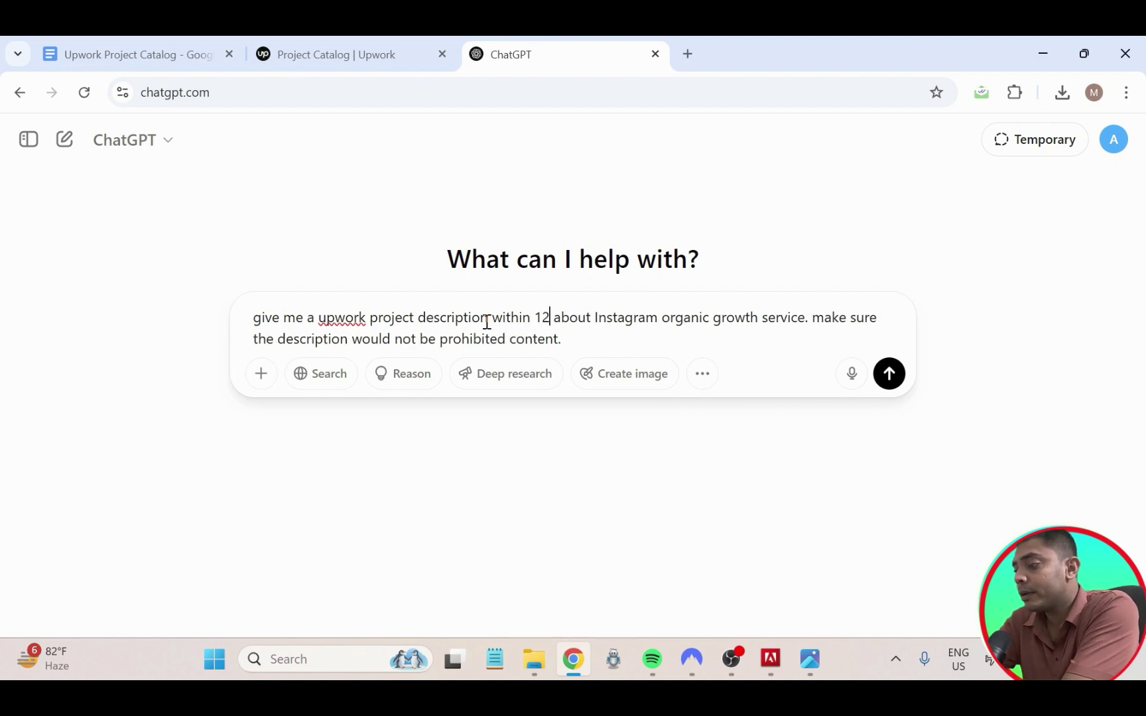
type("00 chm")
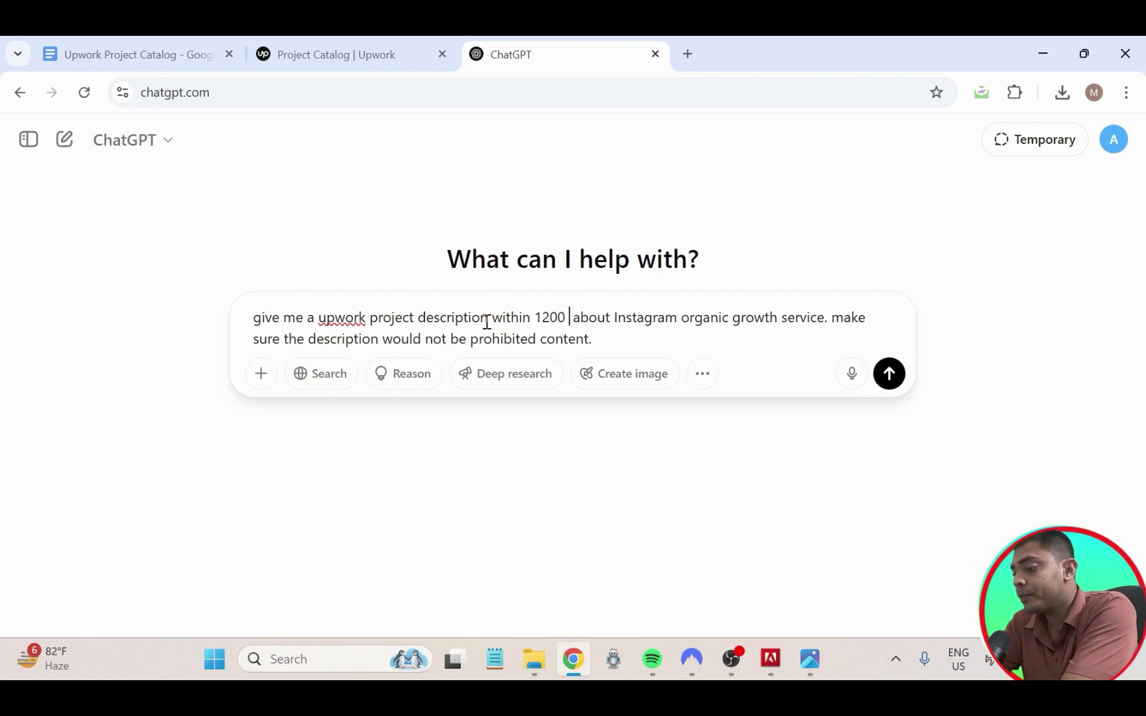
key("BackSpace")
type("arecy")
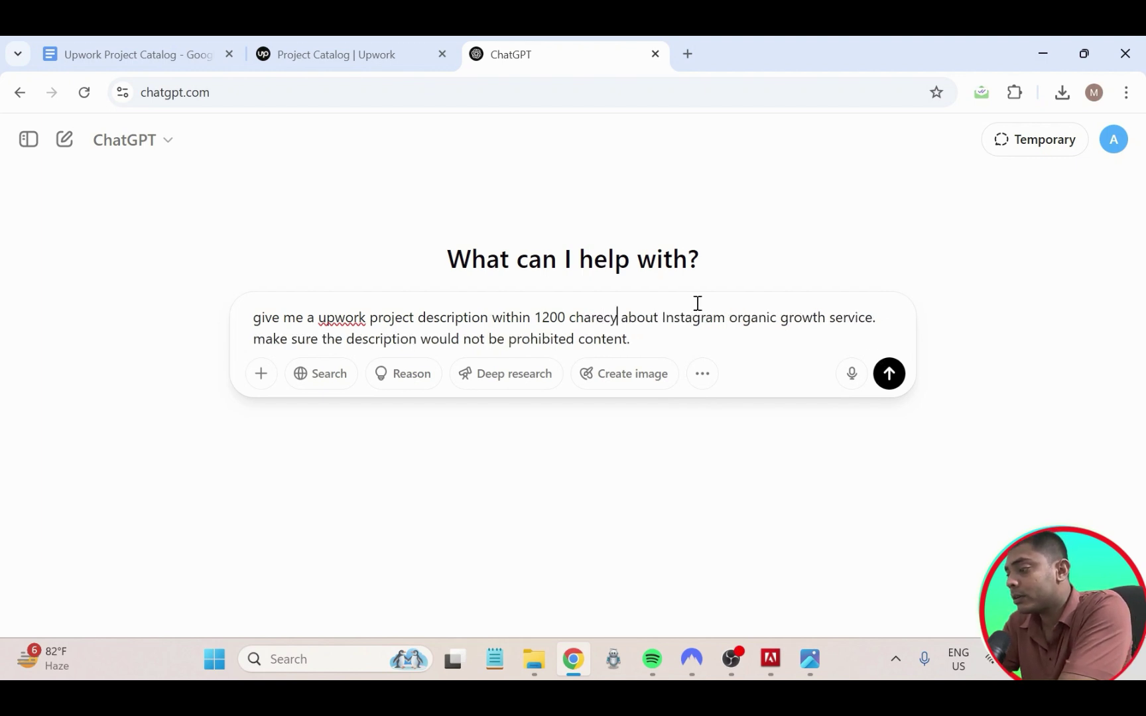
key("BackSpace")
type("ter")
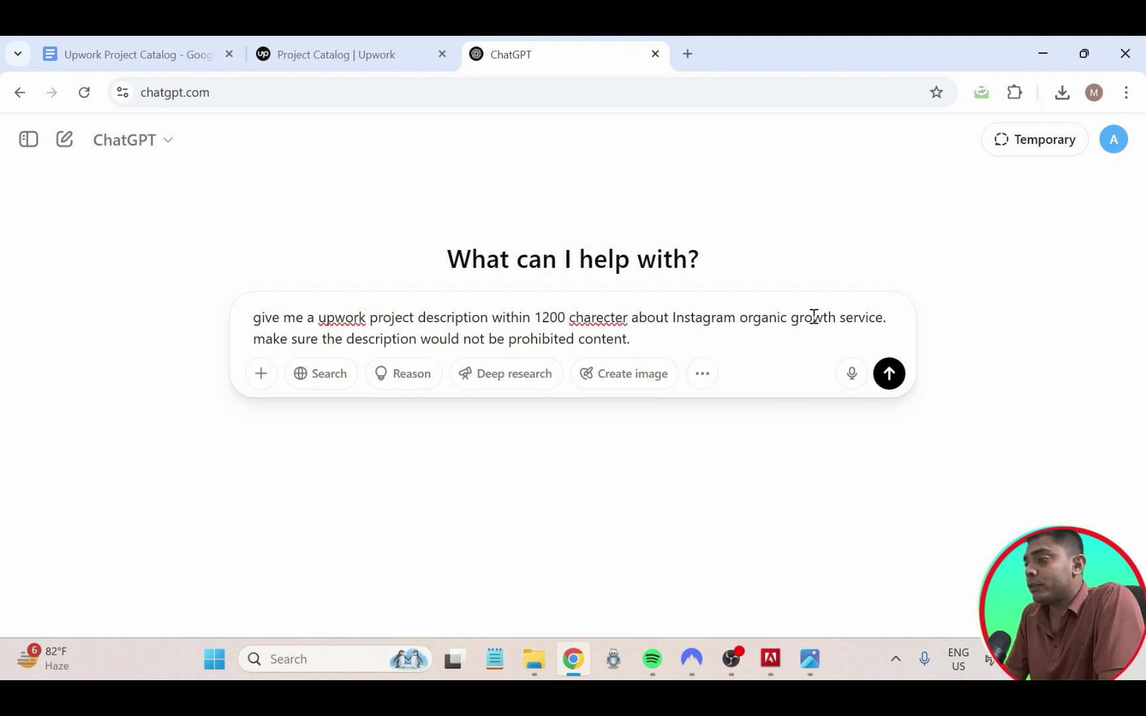
- Submit the finished prompt for the Instagram organic growth service description
left_click(710, 344)
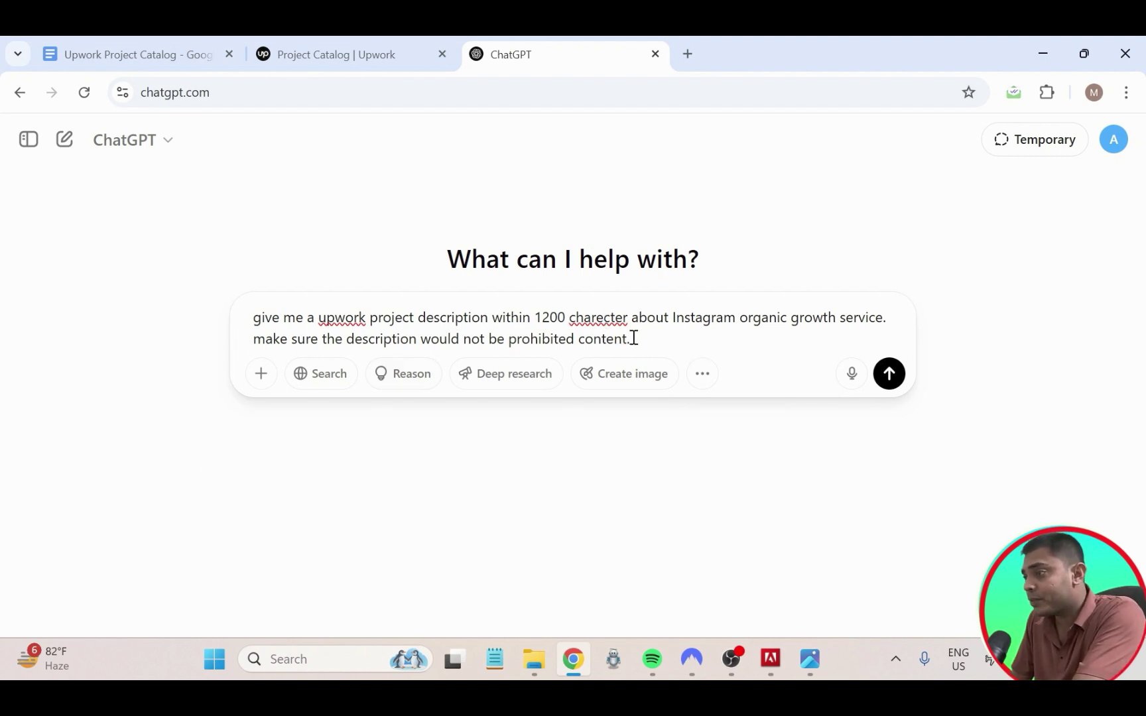
left_click_drag(613, 338, 573, 340)
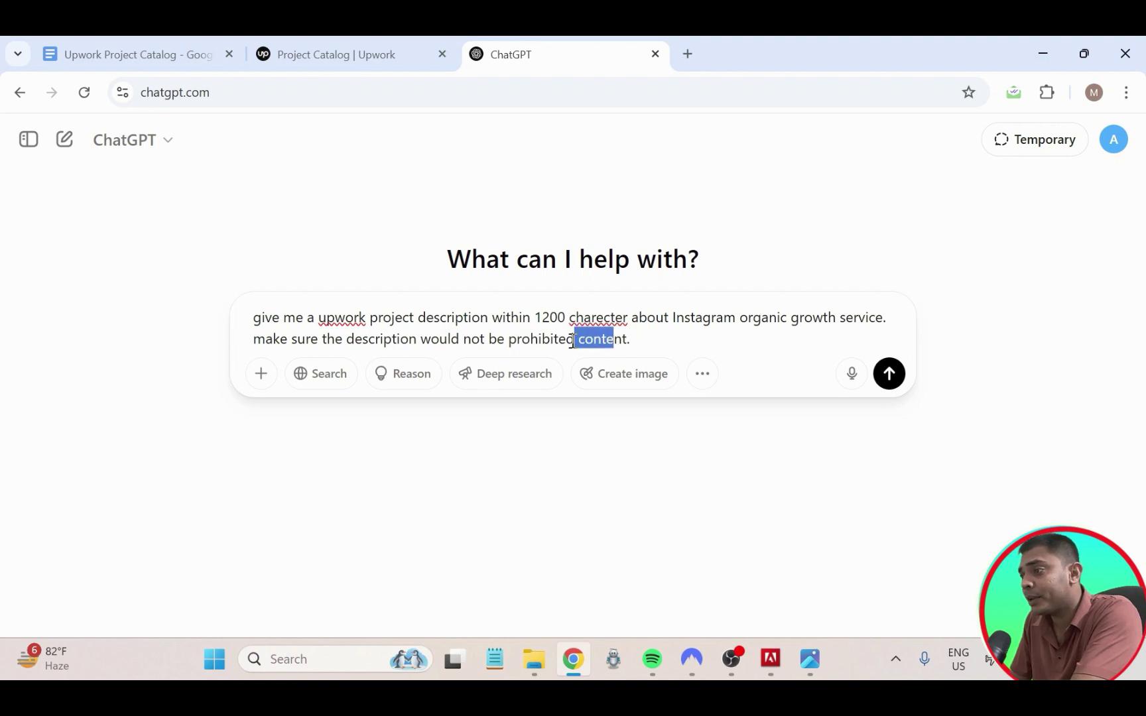
left_click(638, 339)
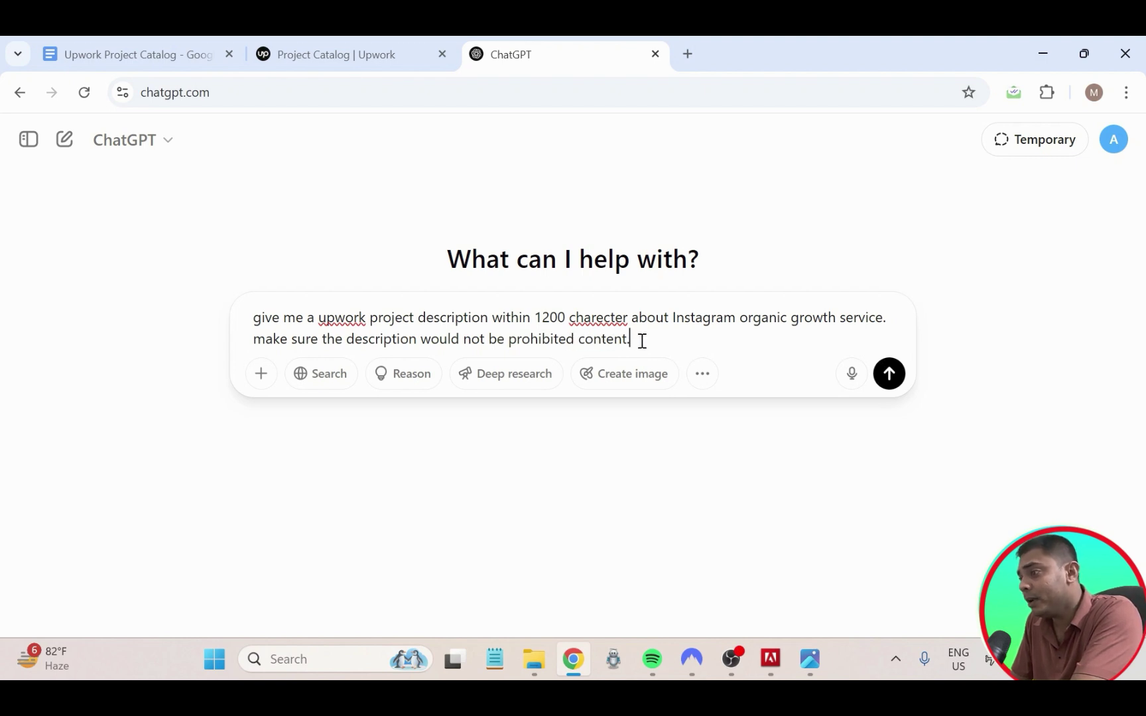
left_click(890, 375)
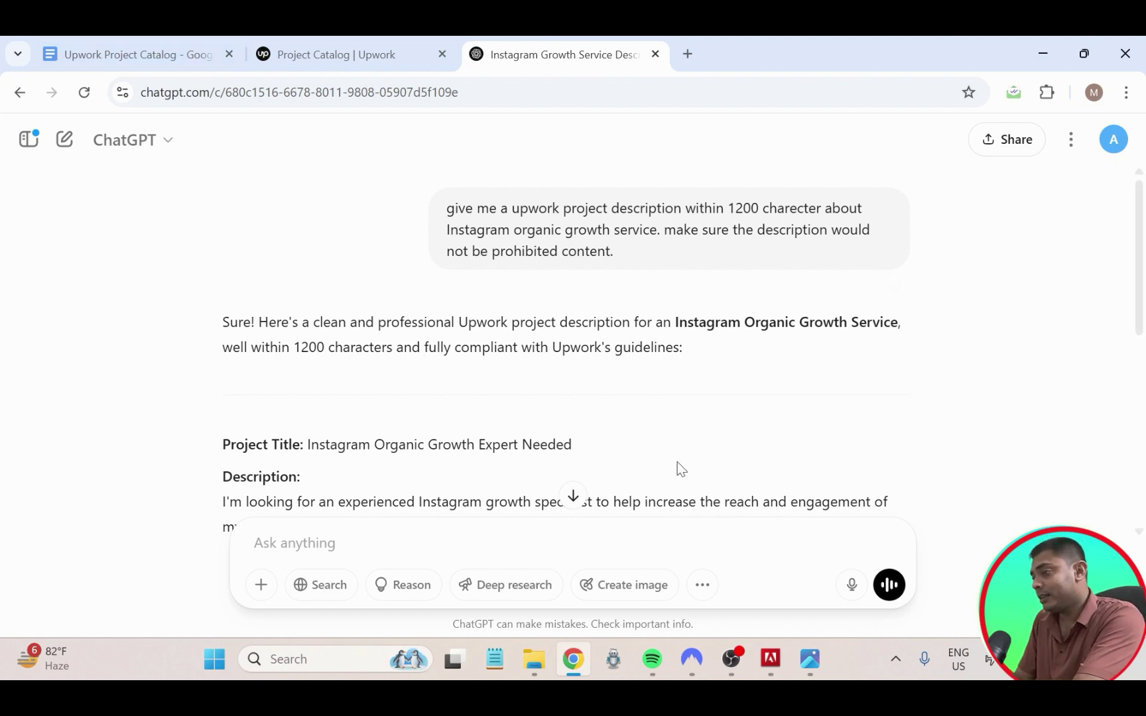
- Copy the generated description from "I'm looking for an experienced Instagram growth specialist" through "Looking forward to working together!"
scroll(623, 391, "down", 2)
scroll(624, 391, "down", 3)
scroll(600, 374, "up", 2)
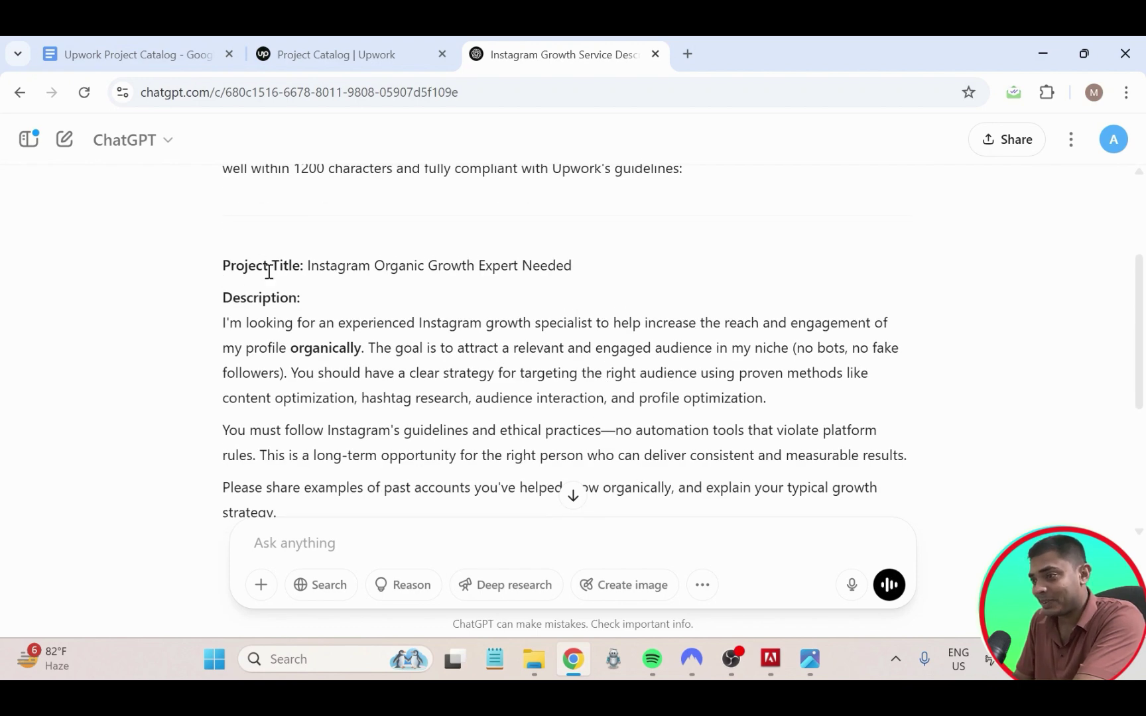
scroll(272, 279, "down", 1)
scroll(265, 282, "down", 2)
scroll(289, 305, "up", 2)
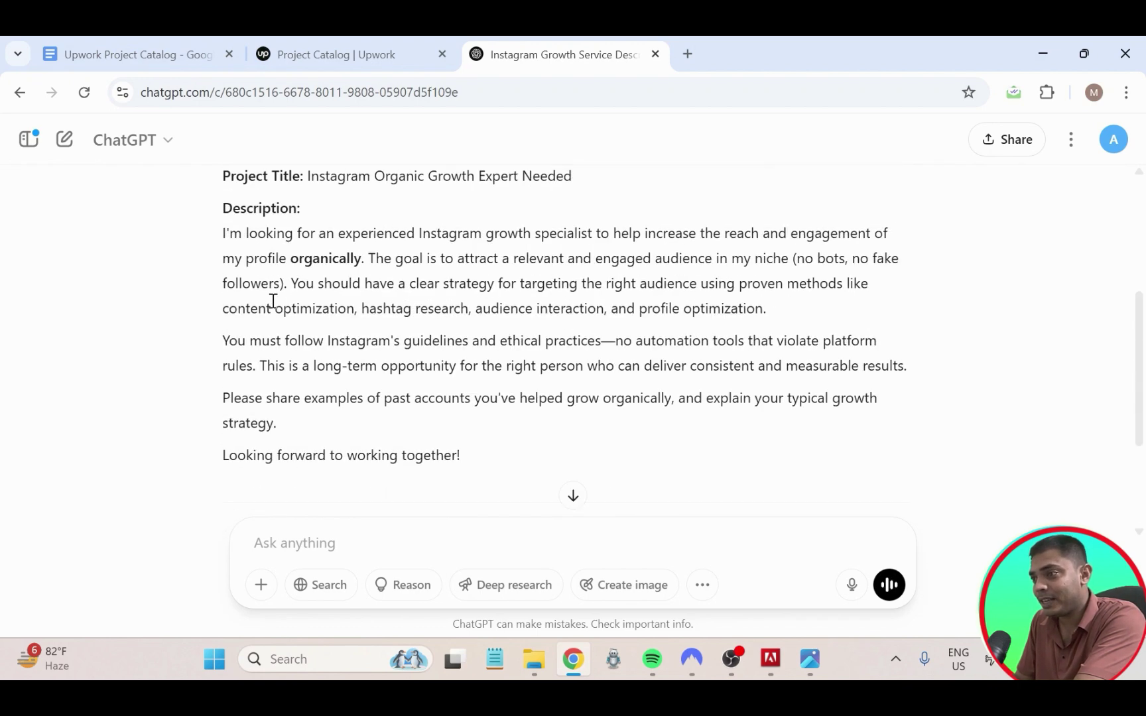
left_click_drag(223, 233, 480, 469)
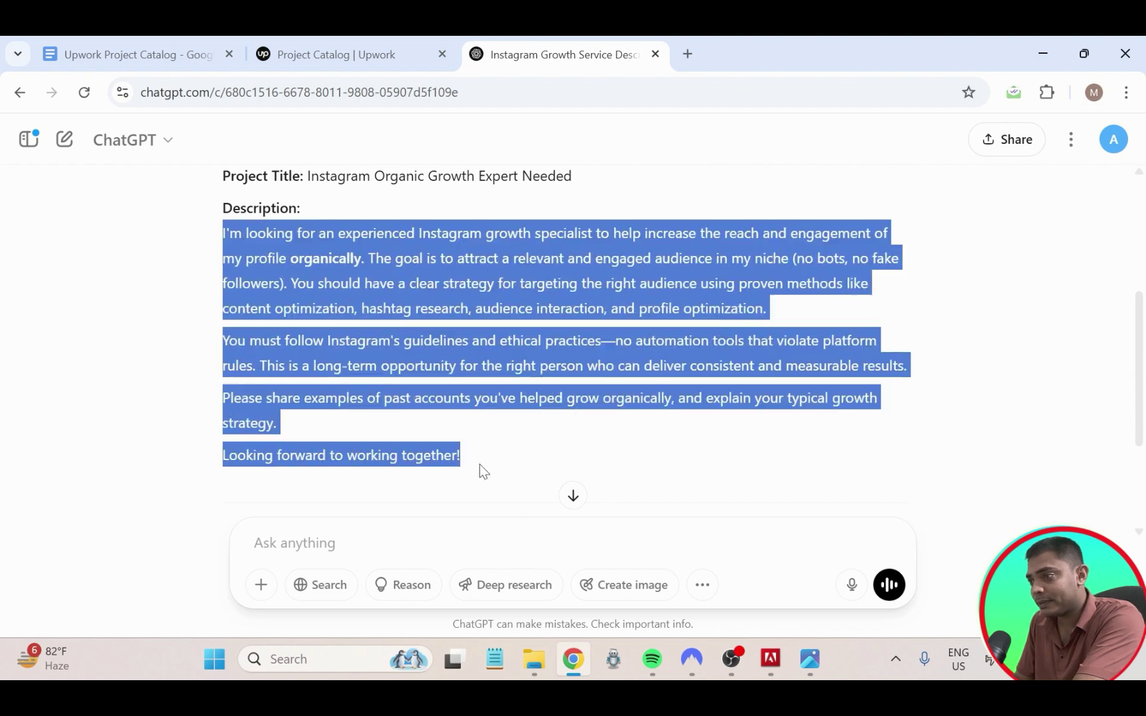
right_click(352, 275)
left_click(412, 318)
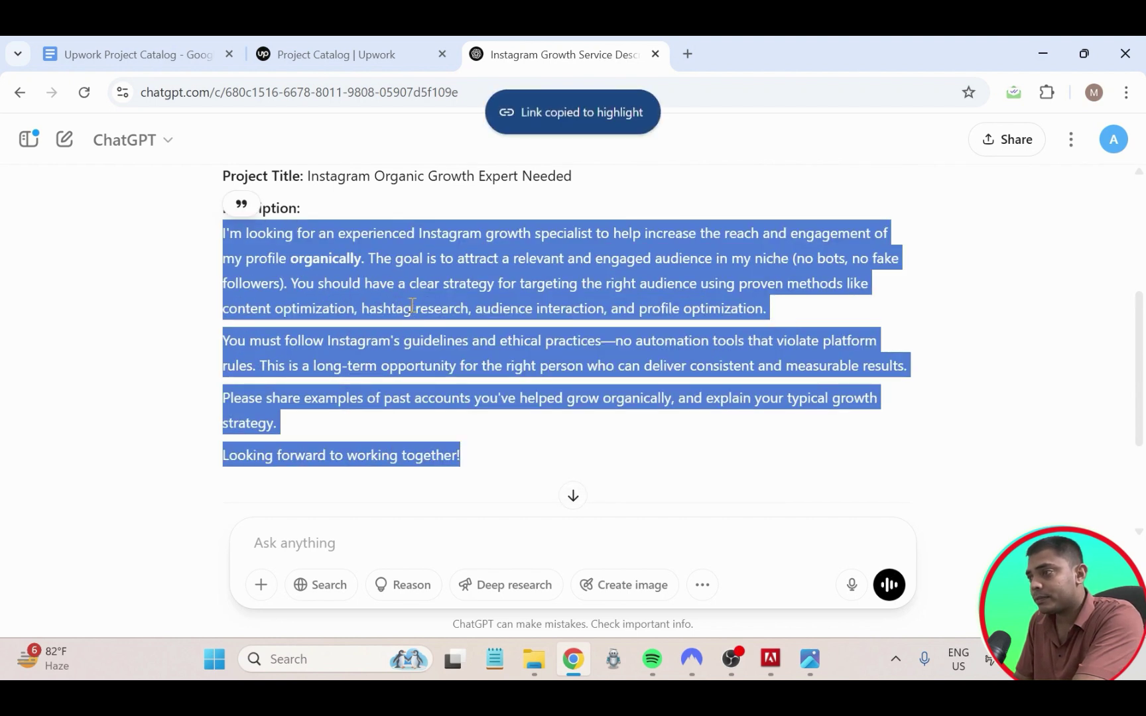
right_click(382, 278)
left_click(430, 303)
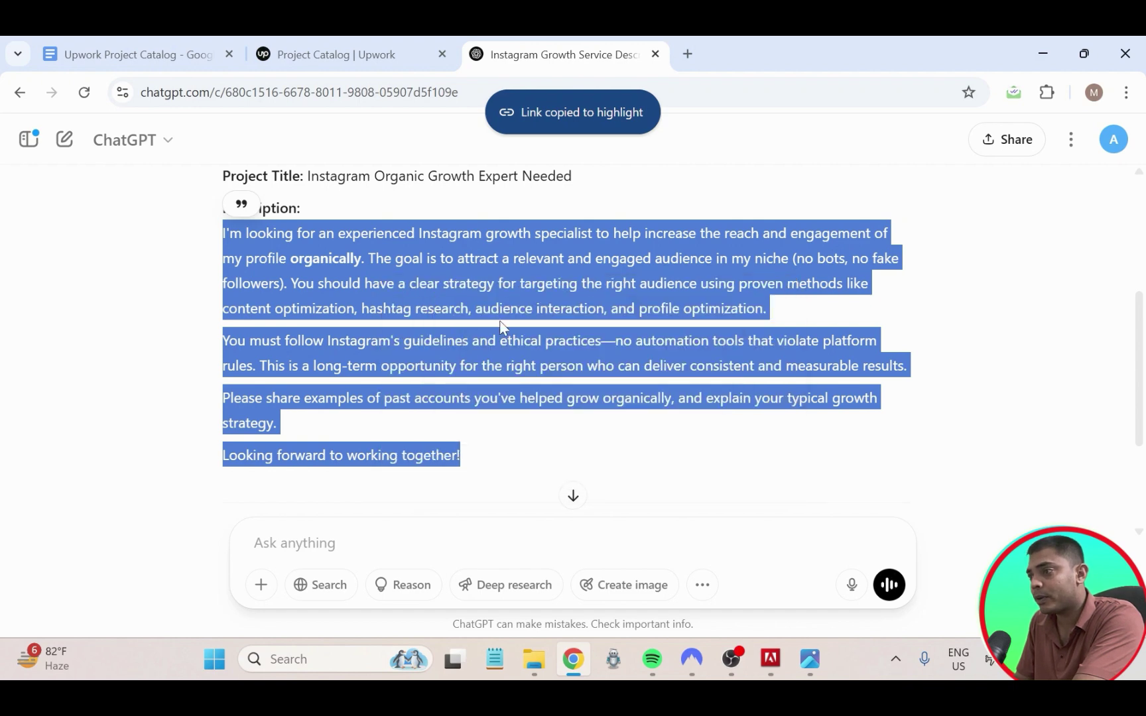
- Switch to the Upwork Project Catalog page, paste the copied description into the project summary and read through it
left_click(275, 59)
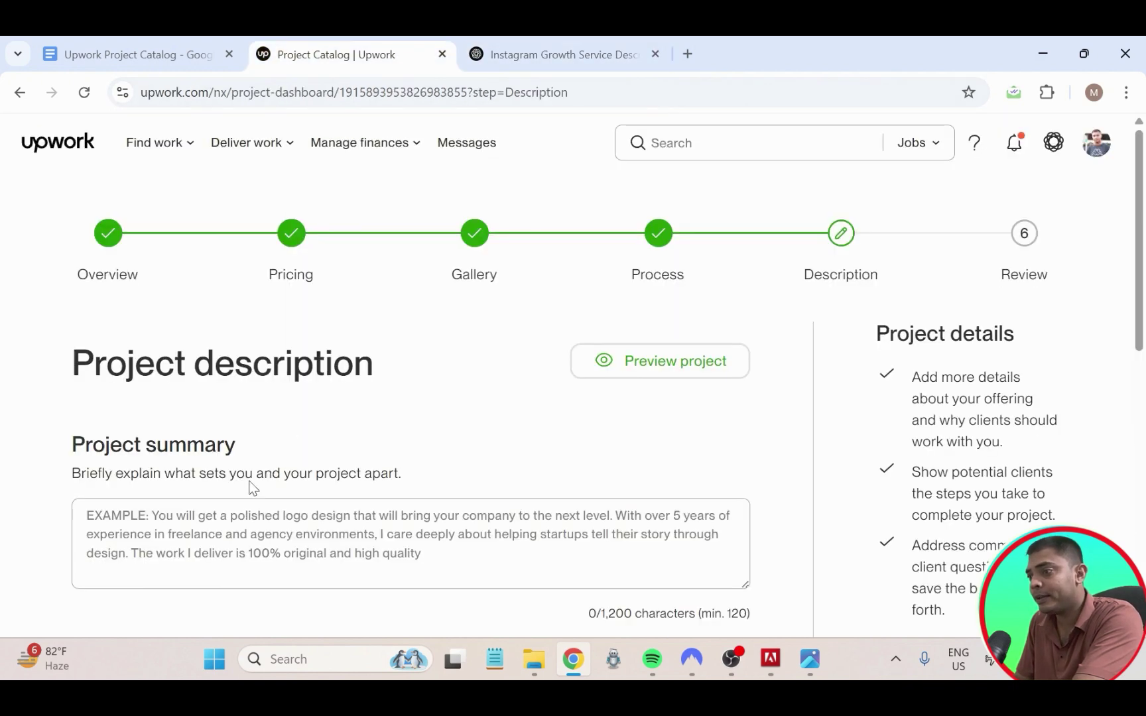
left_click(210, 519)
key("ctrl+v")
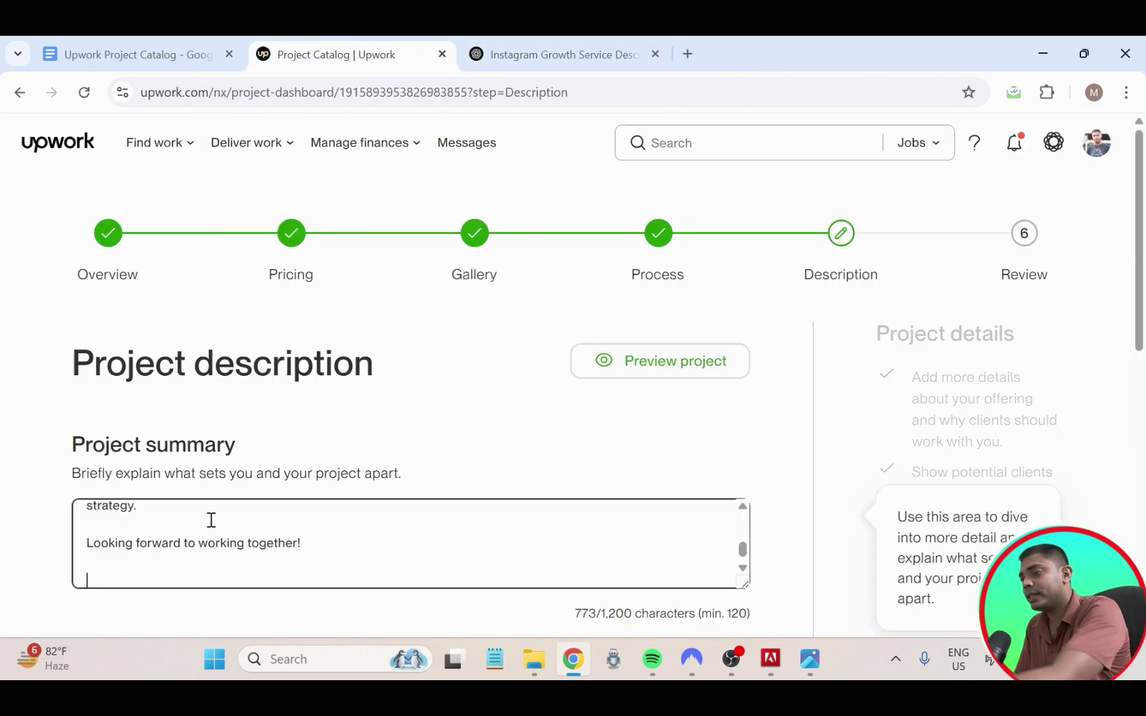
scroll(233, 529, "up", 5)
scroll(494, 511, "down", 2)
scroll(494, 511, "up", 3)
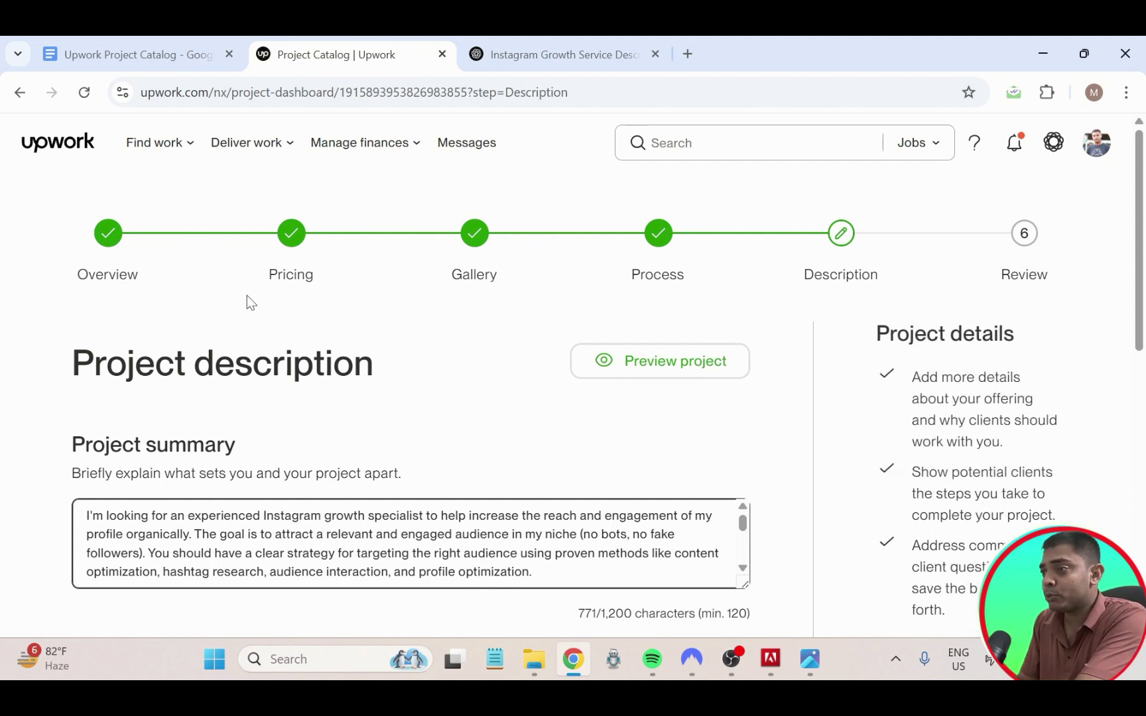
- Open the Pricing stage of the project and review the tier titles, custom descriptions and delivery days
left_click(277, 247)
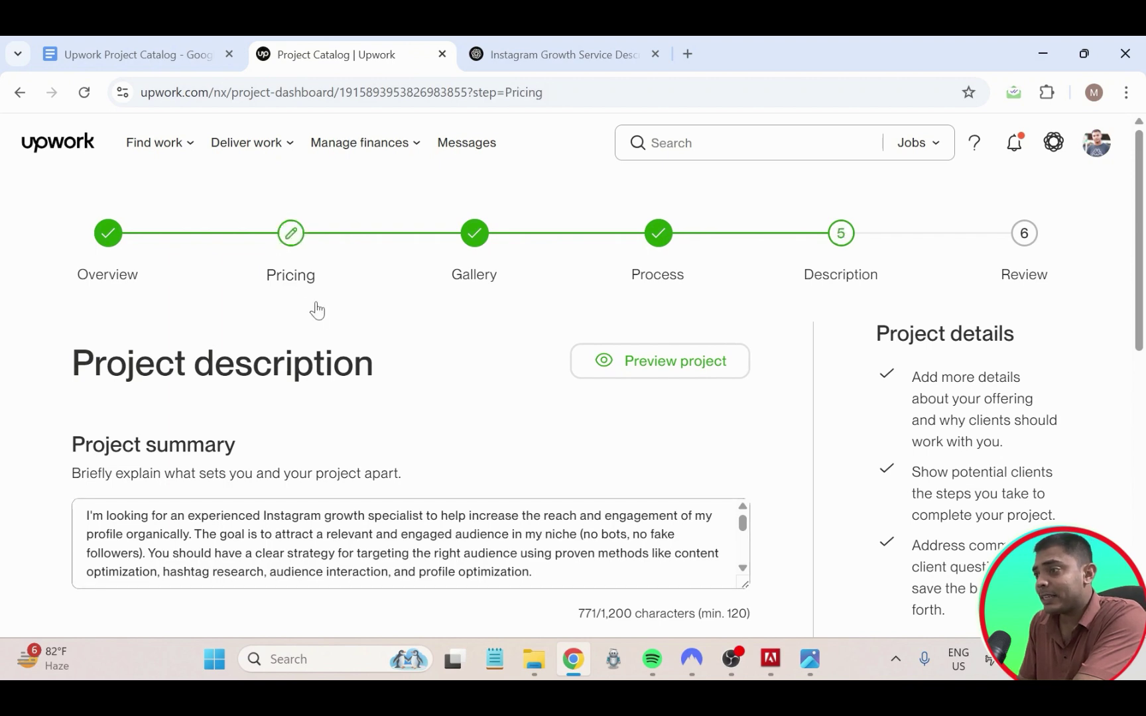
scroll(353, 378, "down", 5)
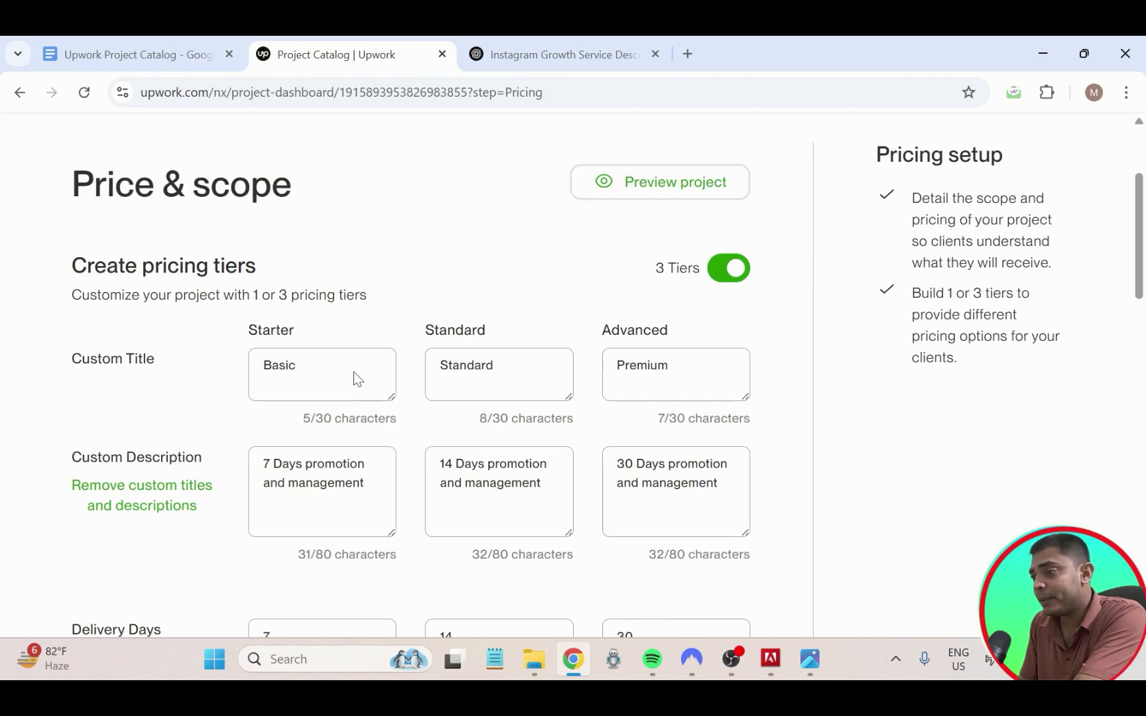
scroll(354, 379, "up", 2)
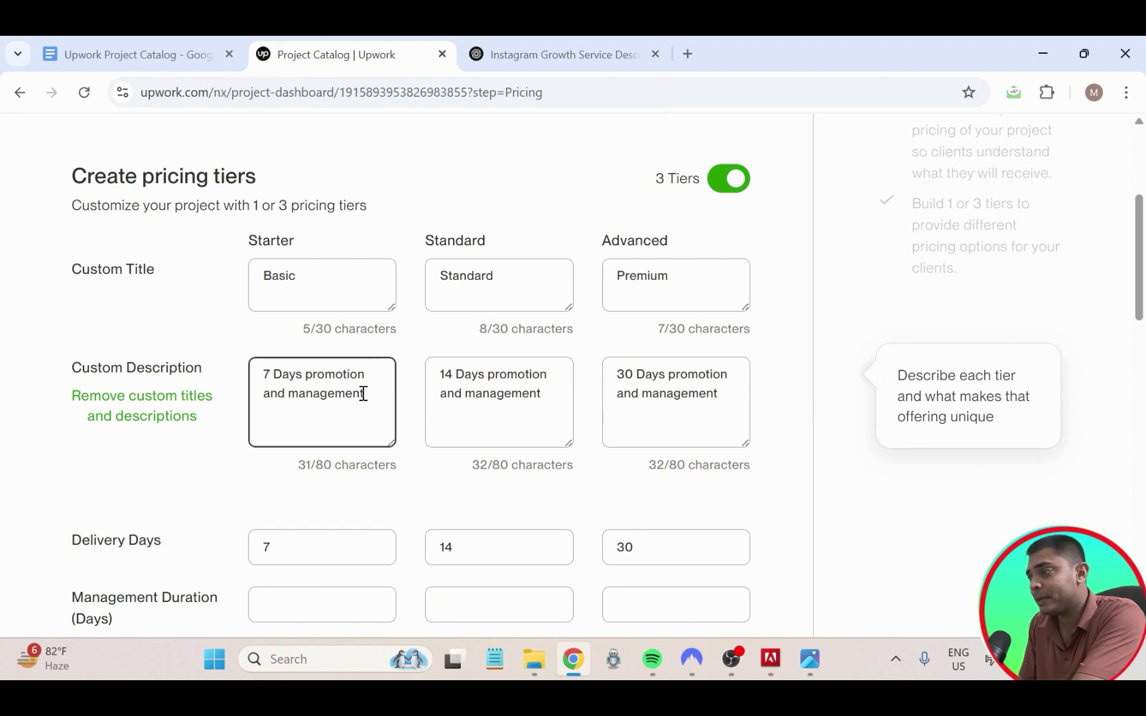
scroll(409, 394, "down", 4)
scroll(409, 394, "up", 5)
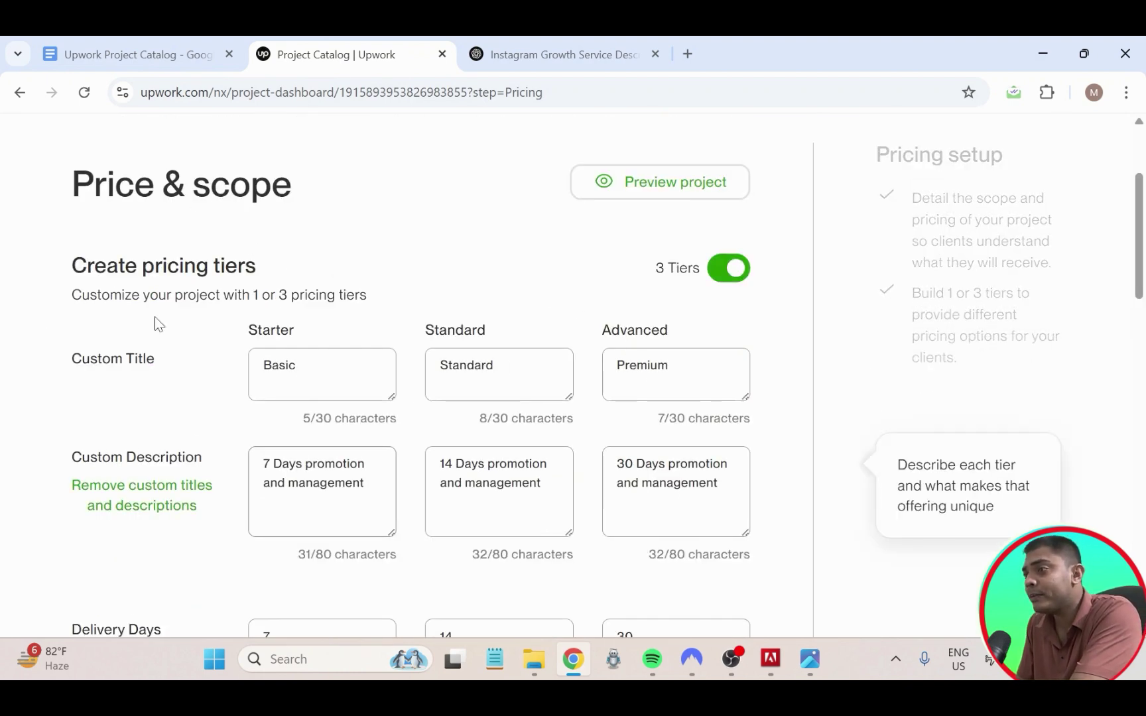
left_click(544, 51)
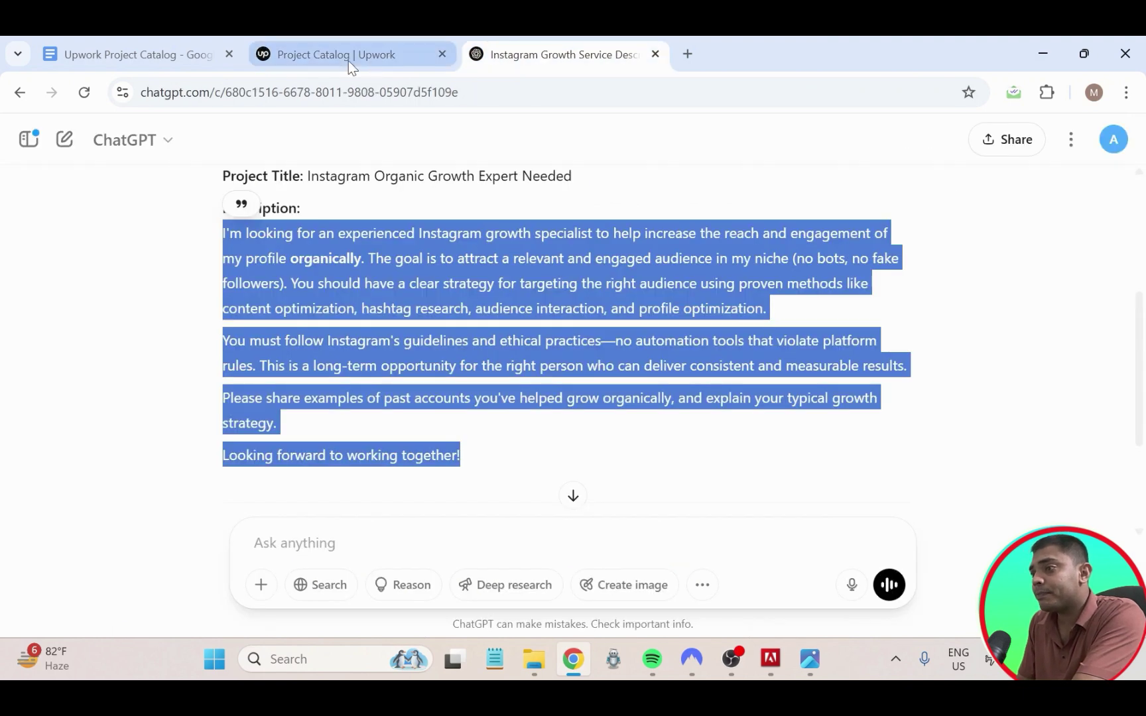
left_click(310, 55)
scroll(623, 256, "up", 3)
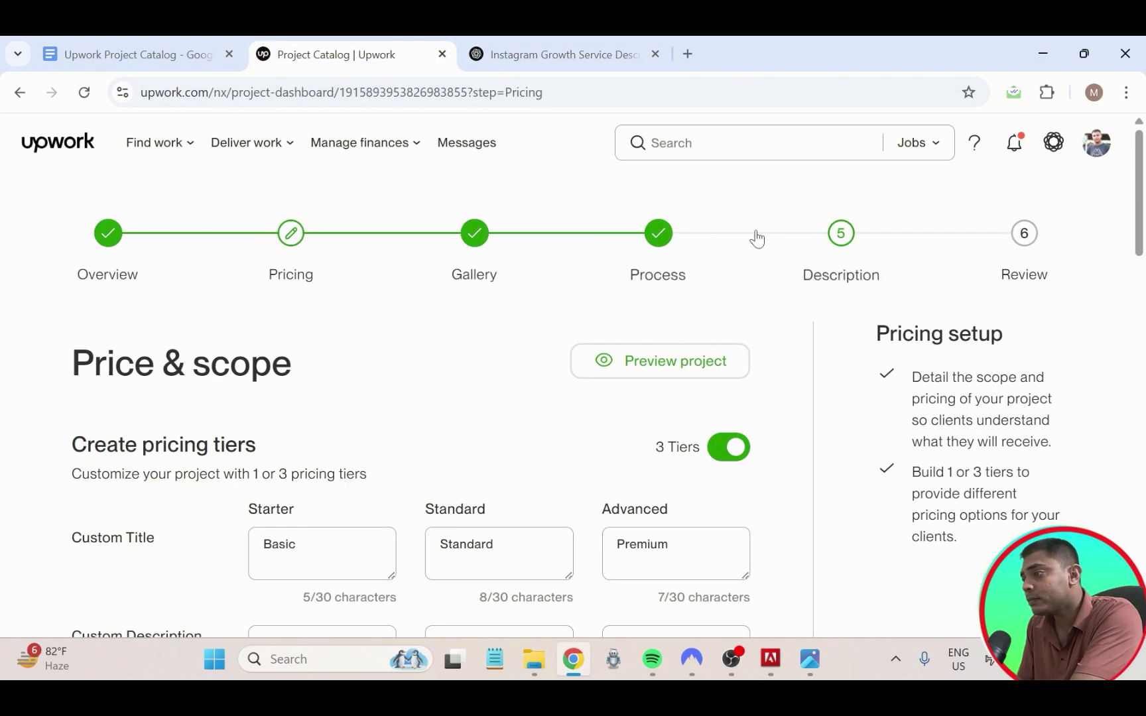
- Return to the Description stage and check the project summary field
left_click(836, 238)
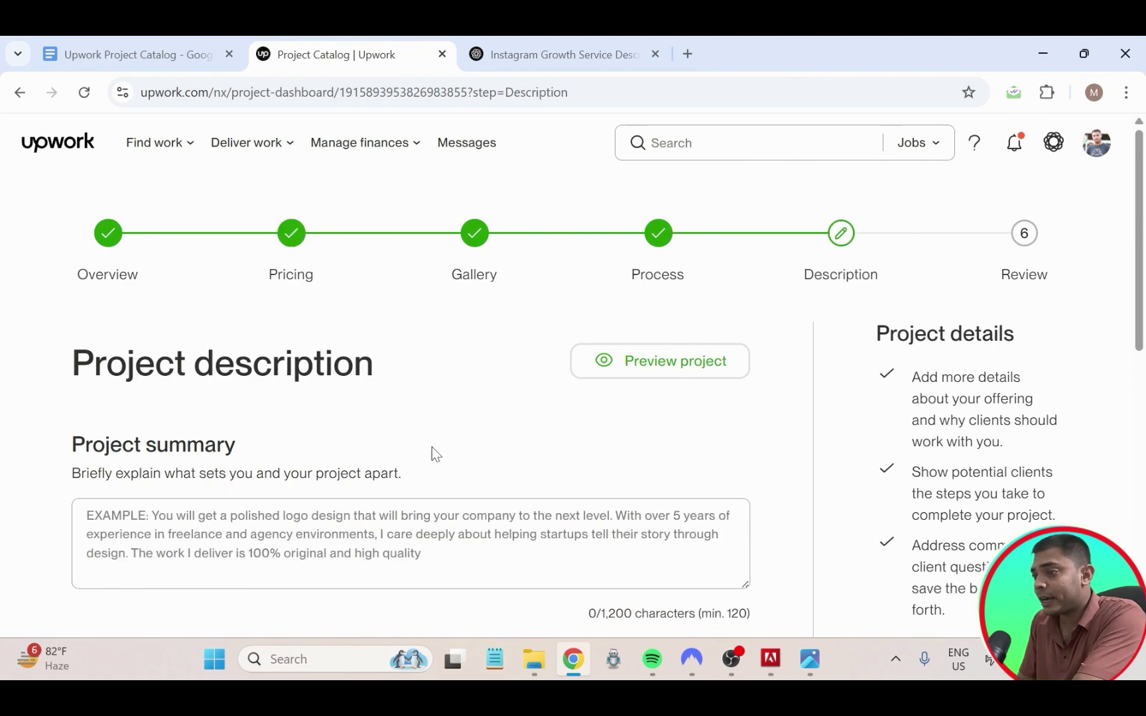
scroll(424, 454, "down", 3)
scroll(445, 468, "up", 3)
scroll(451, 473, "down", 3)
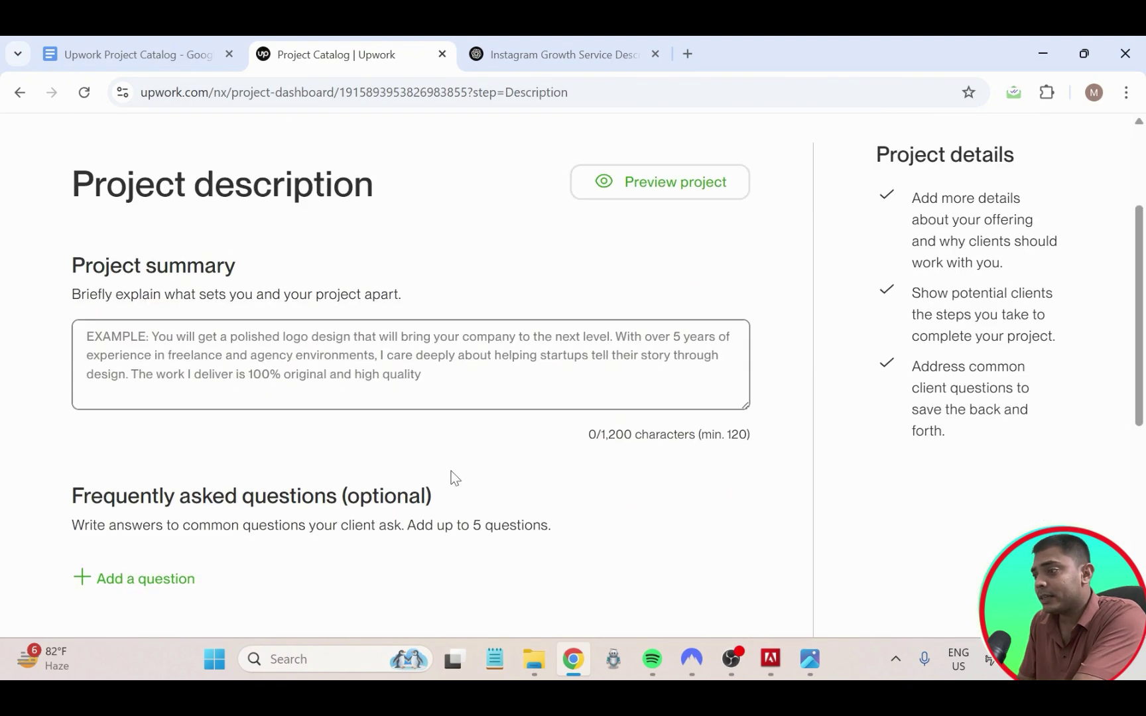
left_click(424, 366)
scroll(431, 390, "up", 2)
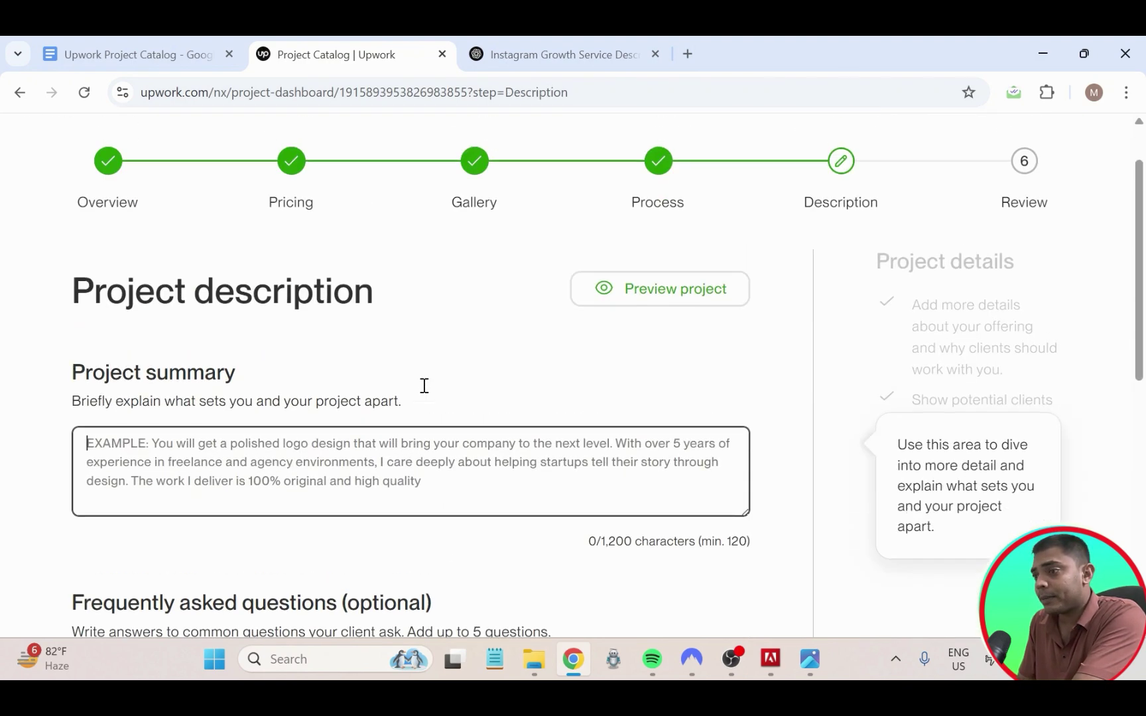
scroll(418, 390, "down", 2)
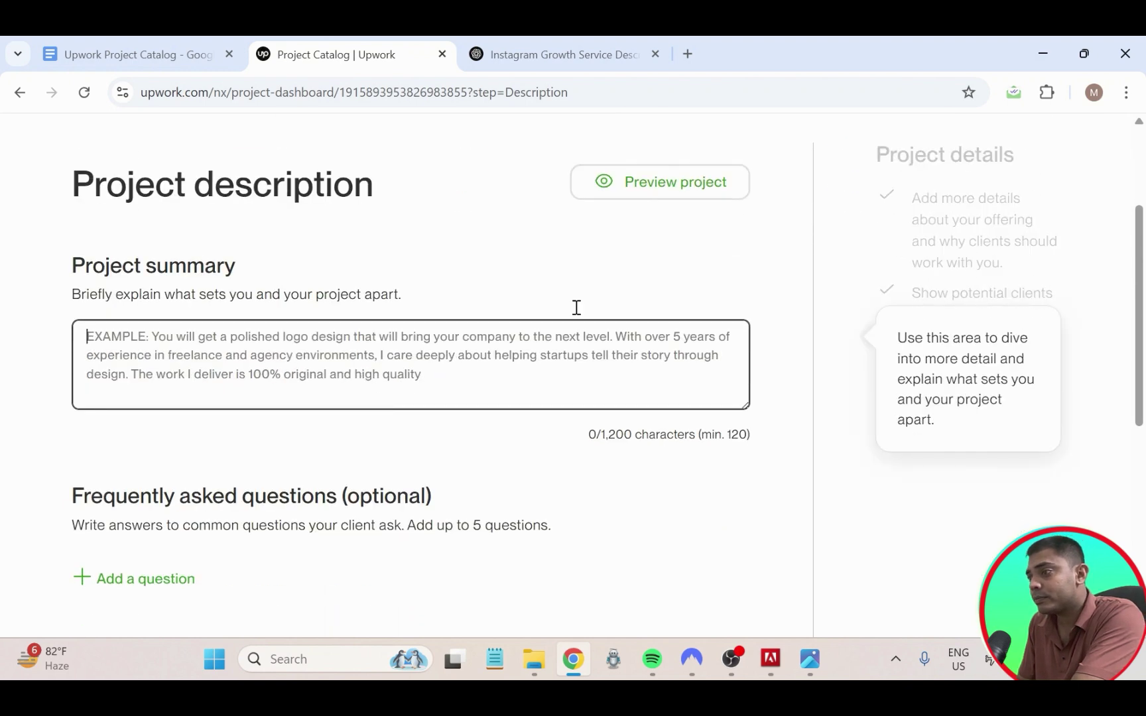
- Paste the ChatGPT description into the project summary again and remove the trailing blank lines
left_click(584, 54)
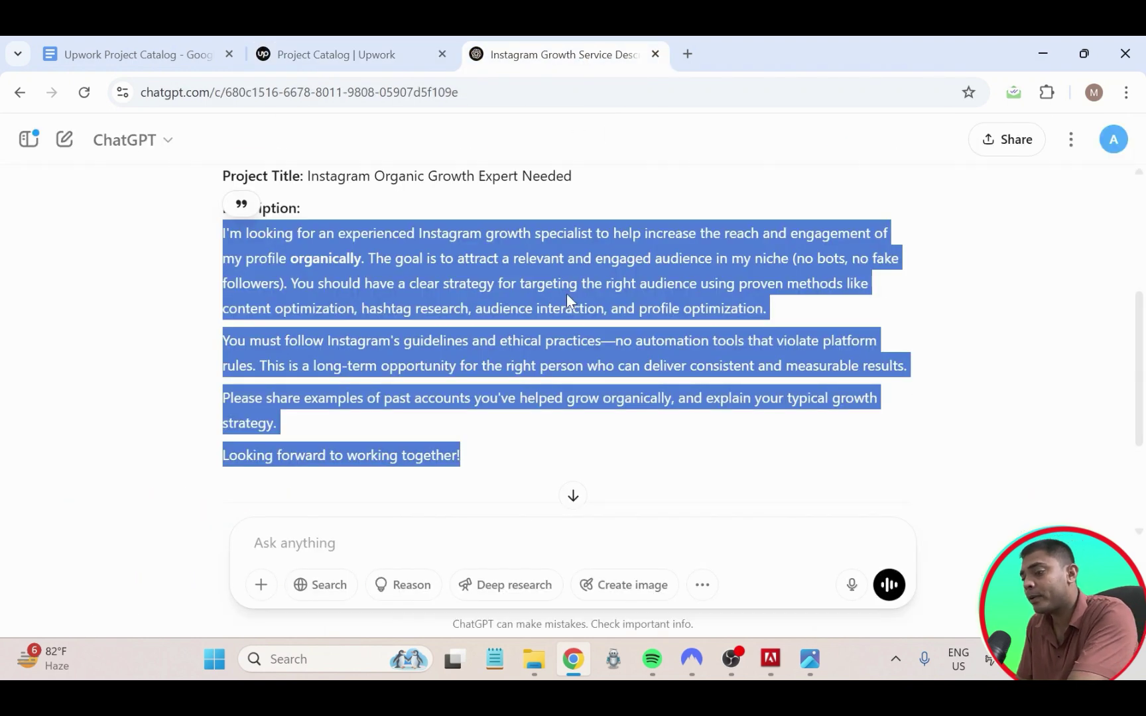
left_click(304, 58)
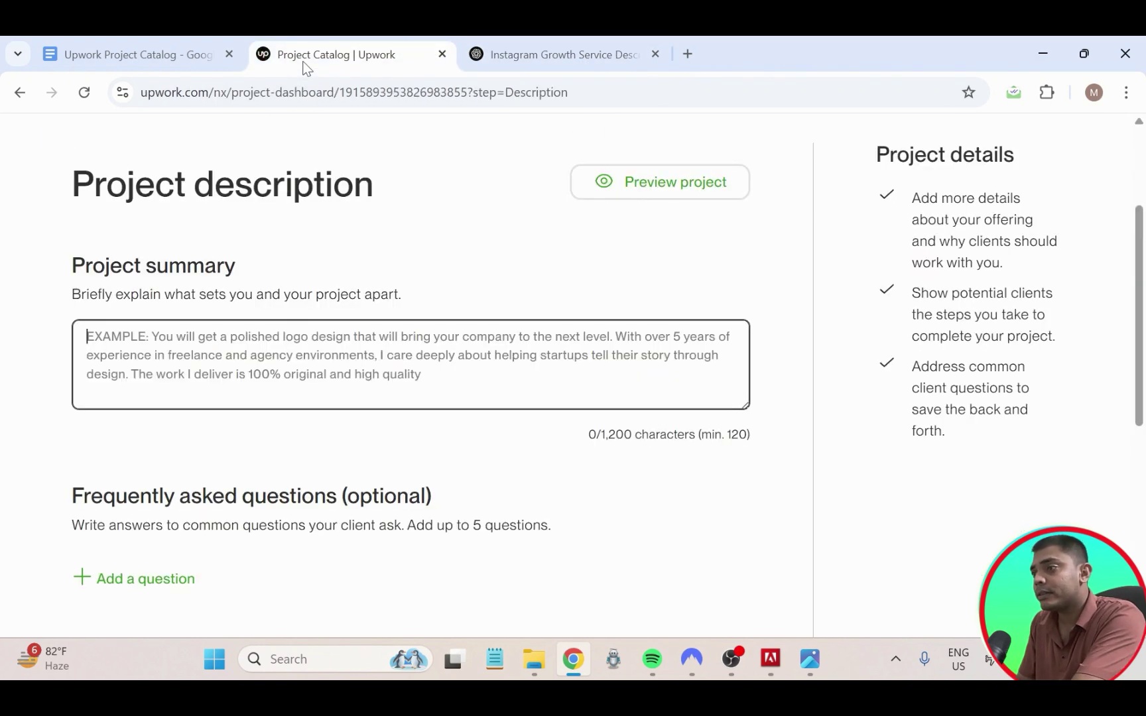
left_click(234, 351)
key("ctrl+v")
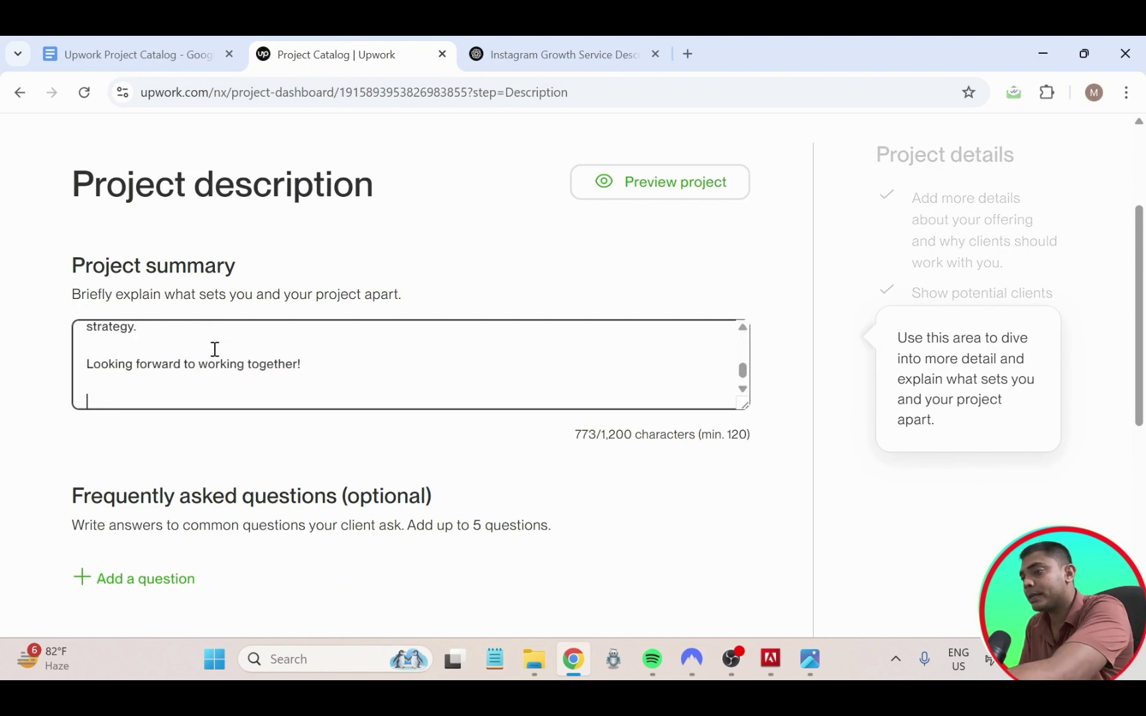
key("BackSpace")
key("BackSpace")
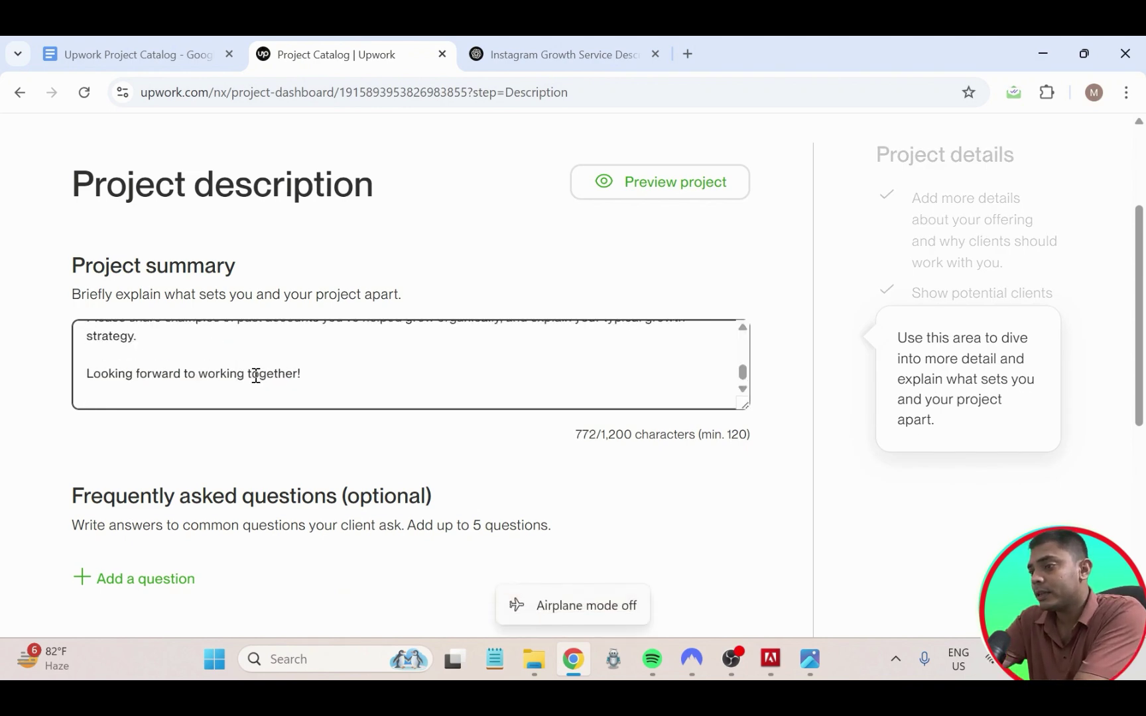
- Review the Description stage from the project summary text through to the optional frequently asked questions section
scroll(256, 376, "up", 8)
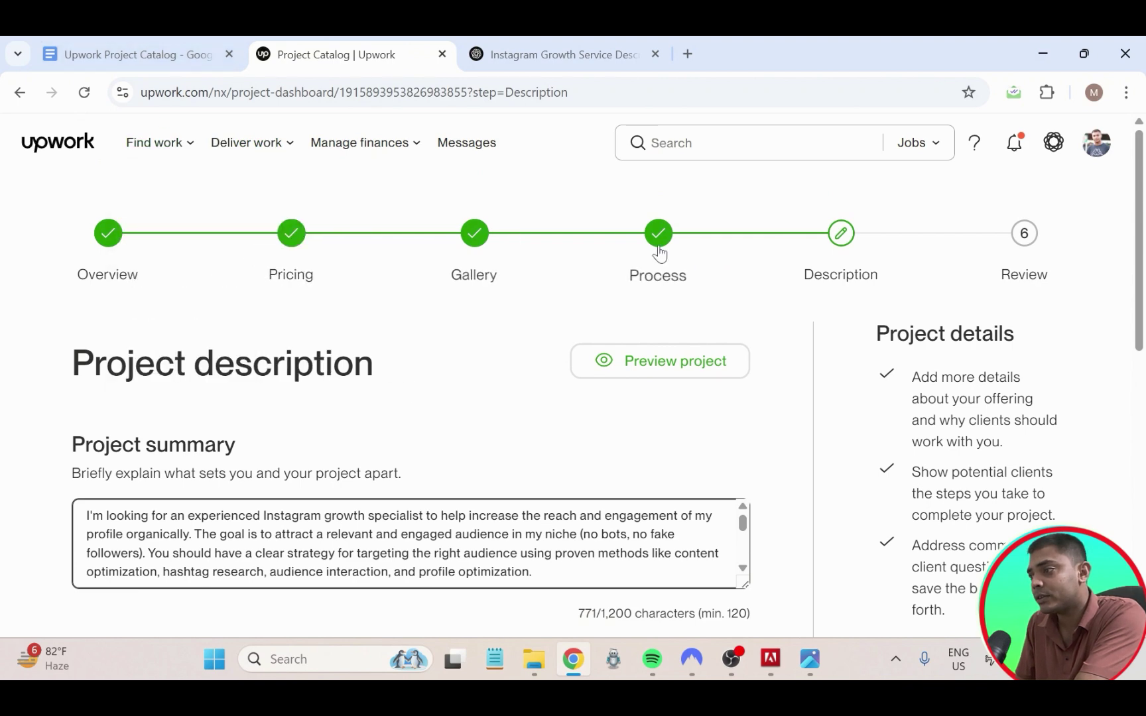
scroll(395, 476, "down", 1)
scroll(396, 476, "down", 4)
scroll(281, 327, "up", 3)
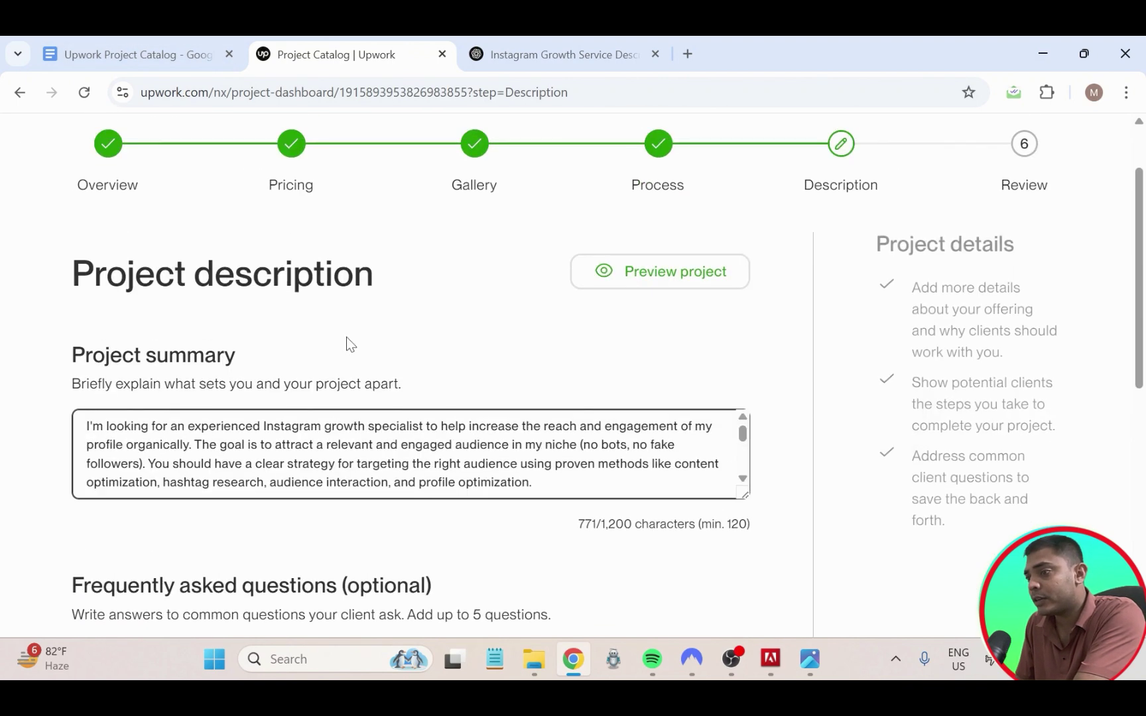
scroll(348, 346, "down", 3)
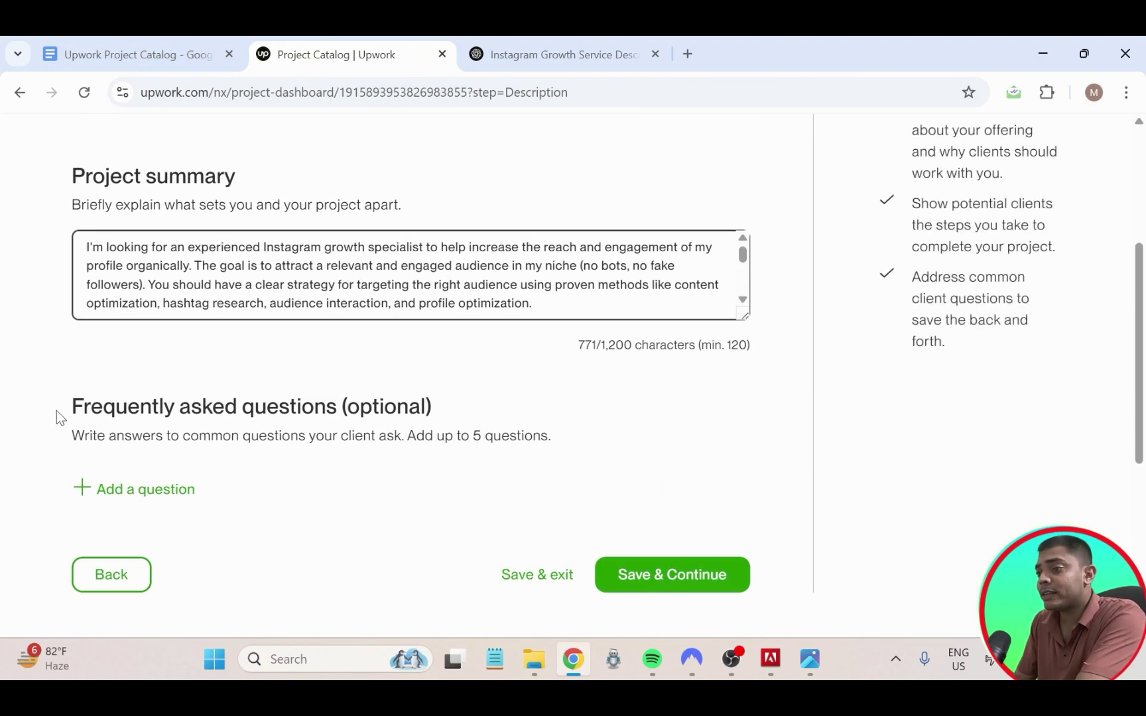
left_click_drag(59, 410, 415, 378)
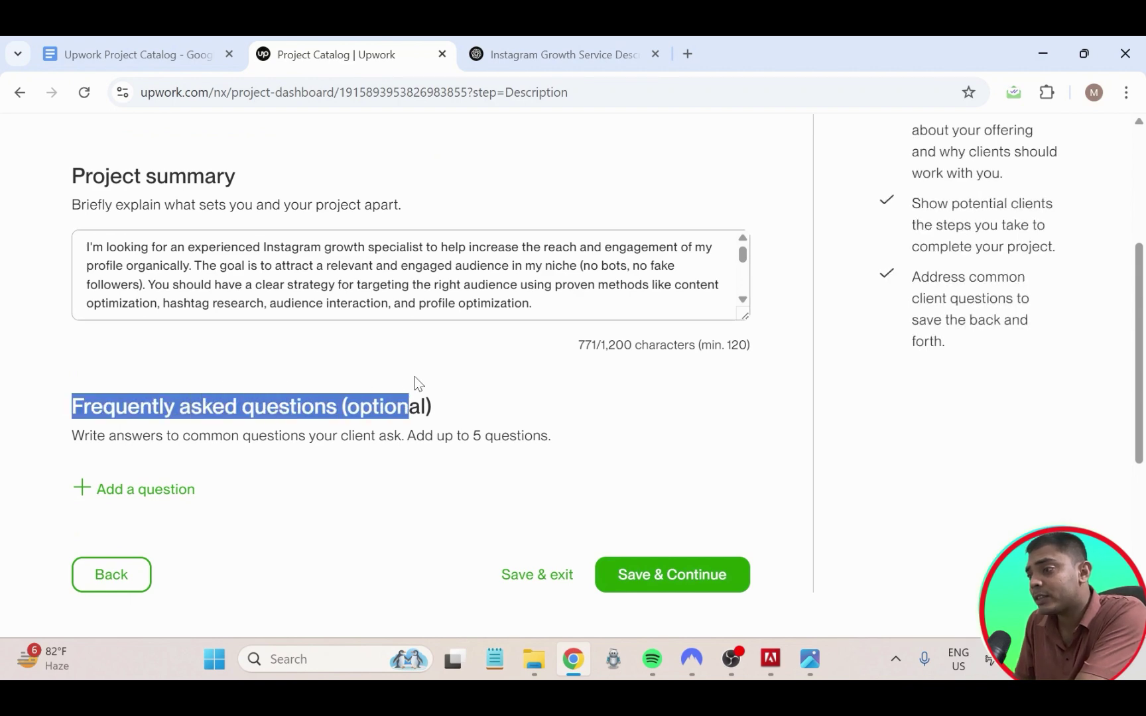
left_click(443, 416)
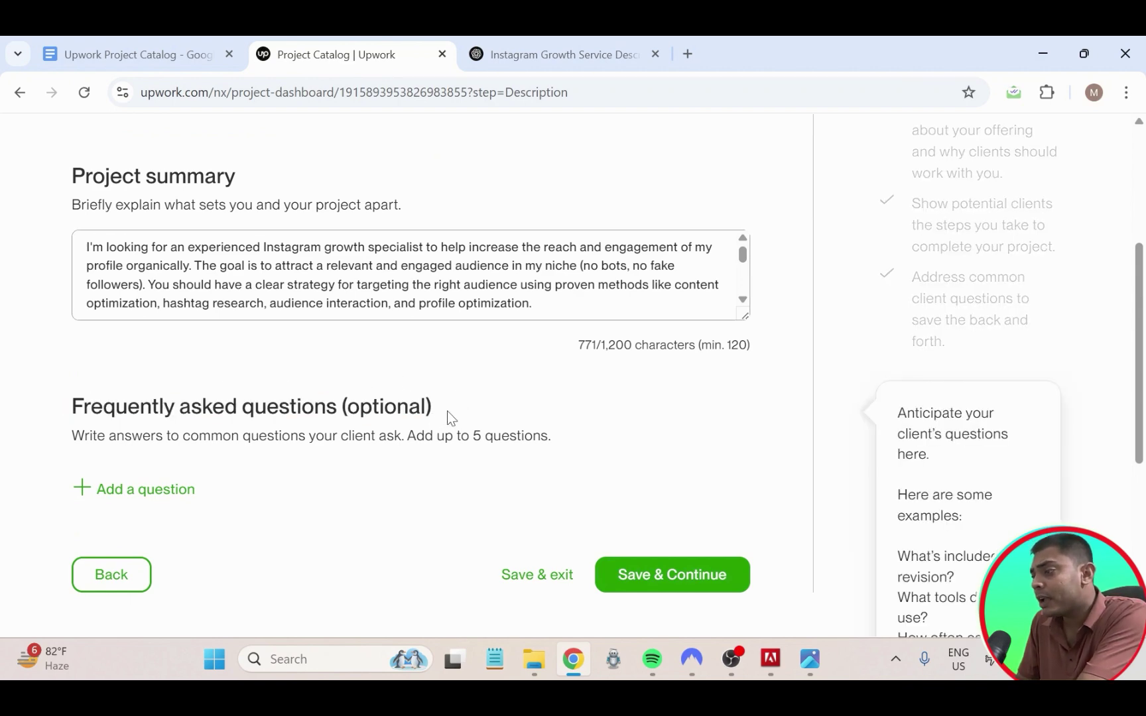
- Check the generated description in ChatGPT, then return to the Upwork project and read the instructions for adding frequently asked questions
left_click(596, 55)
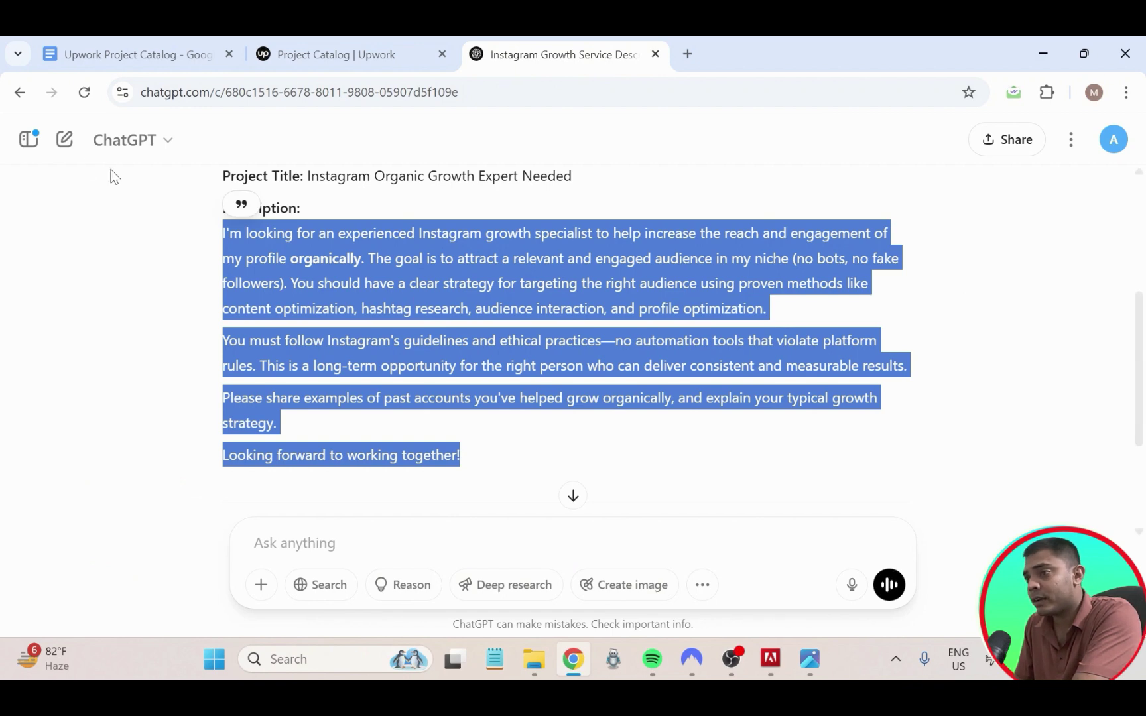
left_click(489, 262)
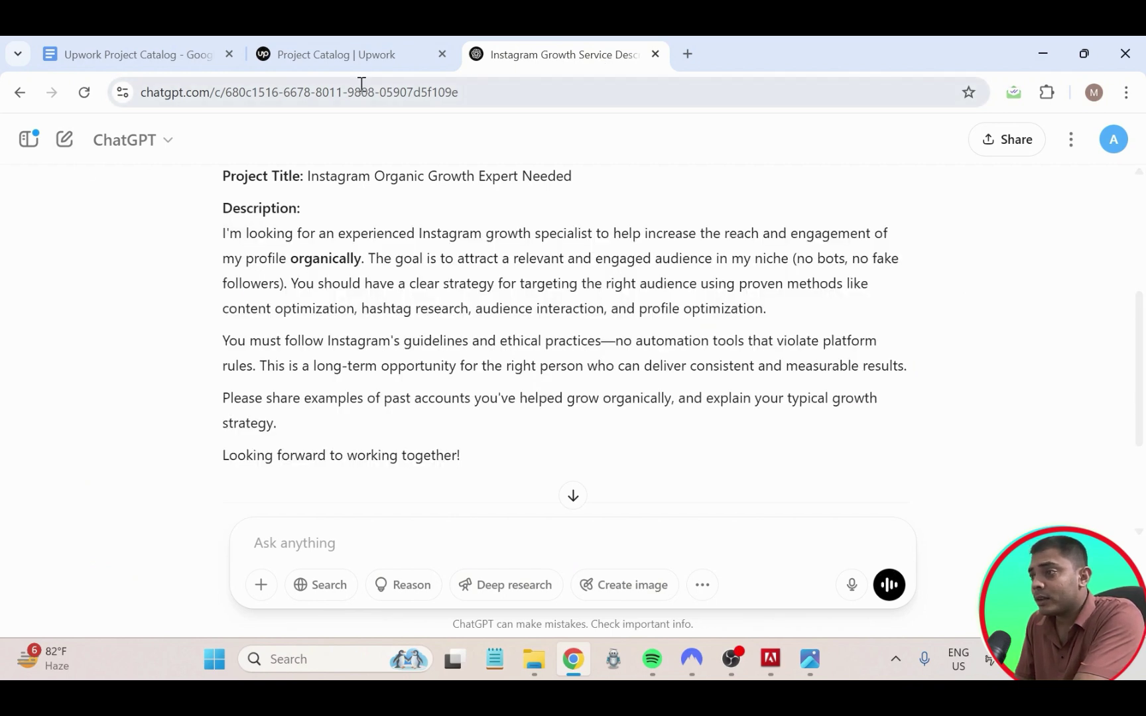
left_click(358, 56)
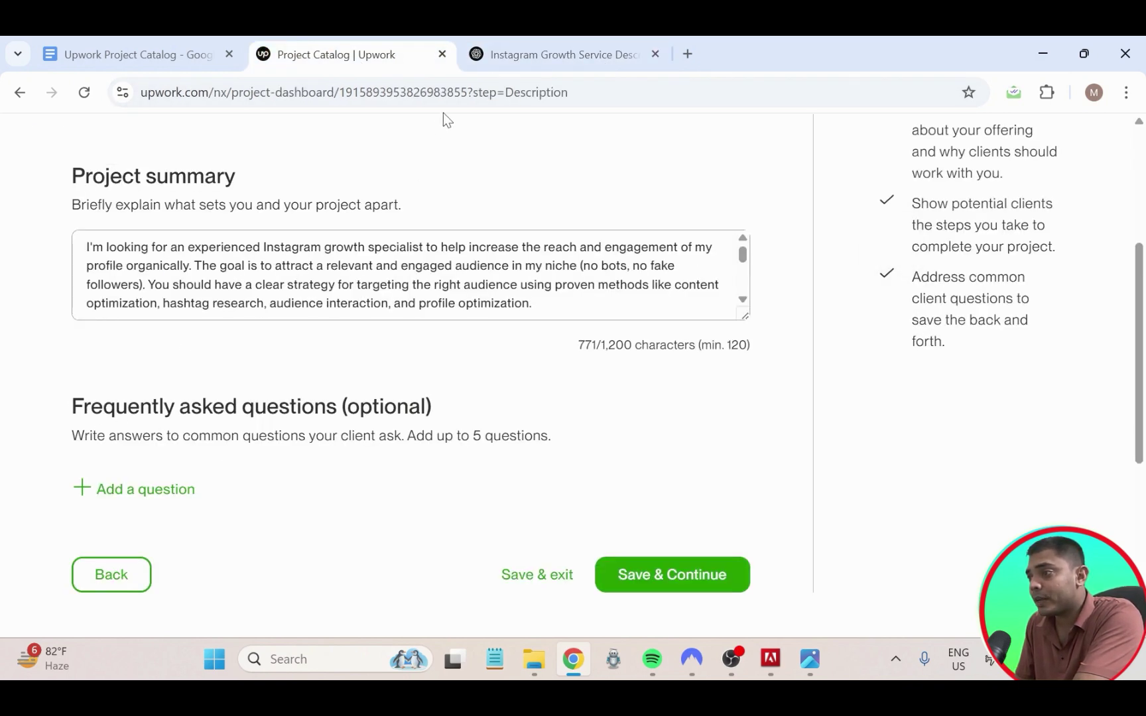
mouse_move(121, 416)
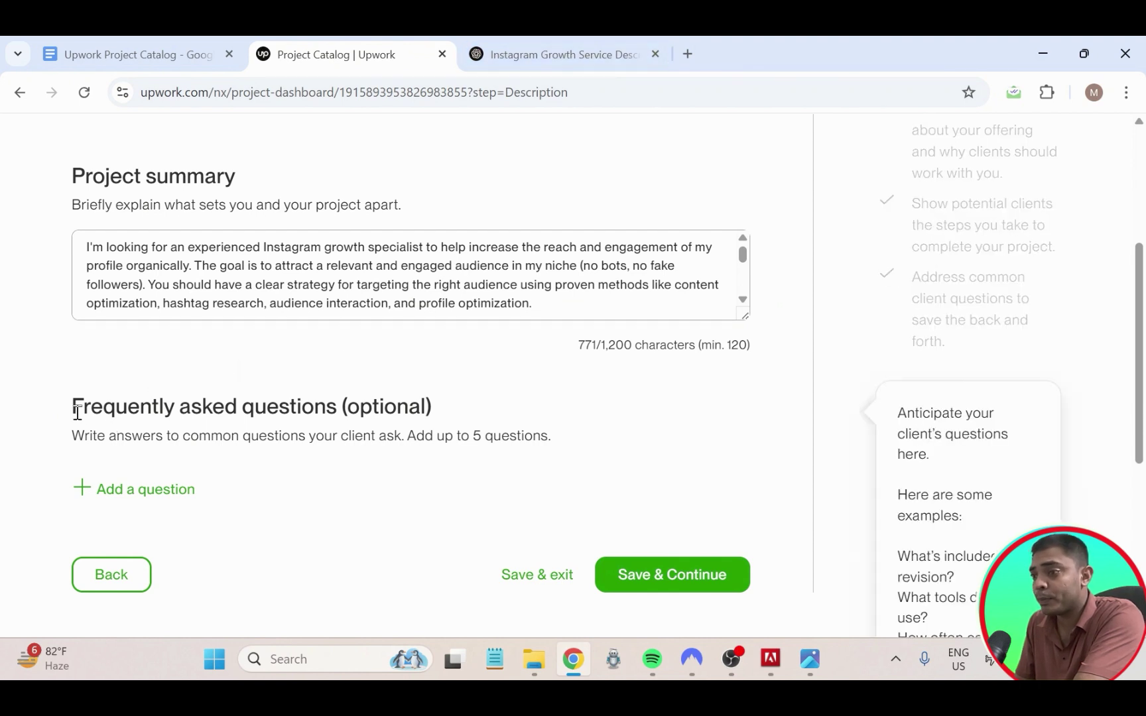
left_click_drag(73, 405, 471, 395)
left_click(471, 394)
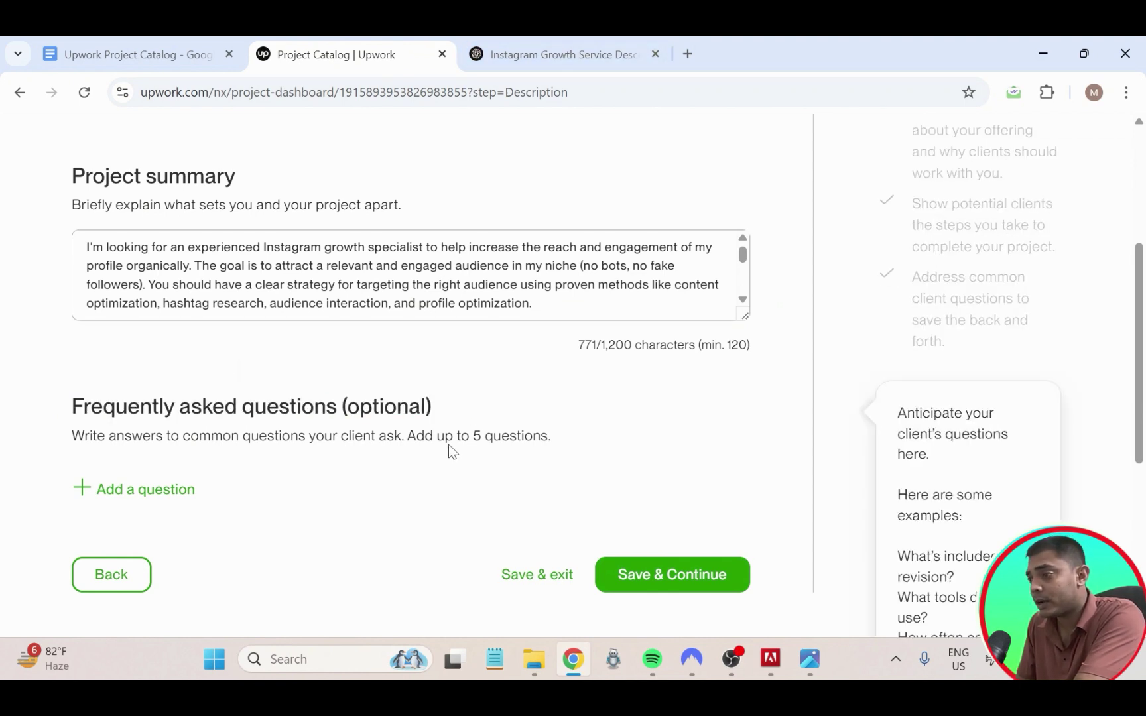
left_click_drag(415, 435, 529, 432)
left_click(529, 432)
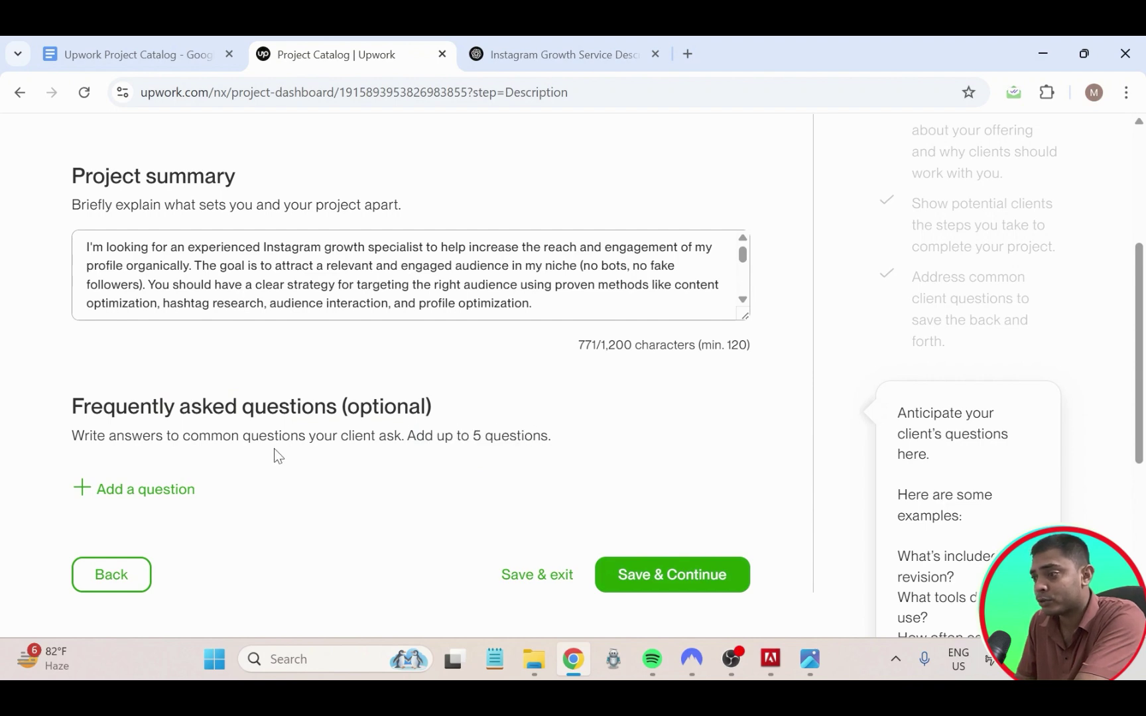
- Switch to ChatGPT and review the generated Instagram organic growth project description
left_click(526, 59)
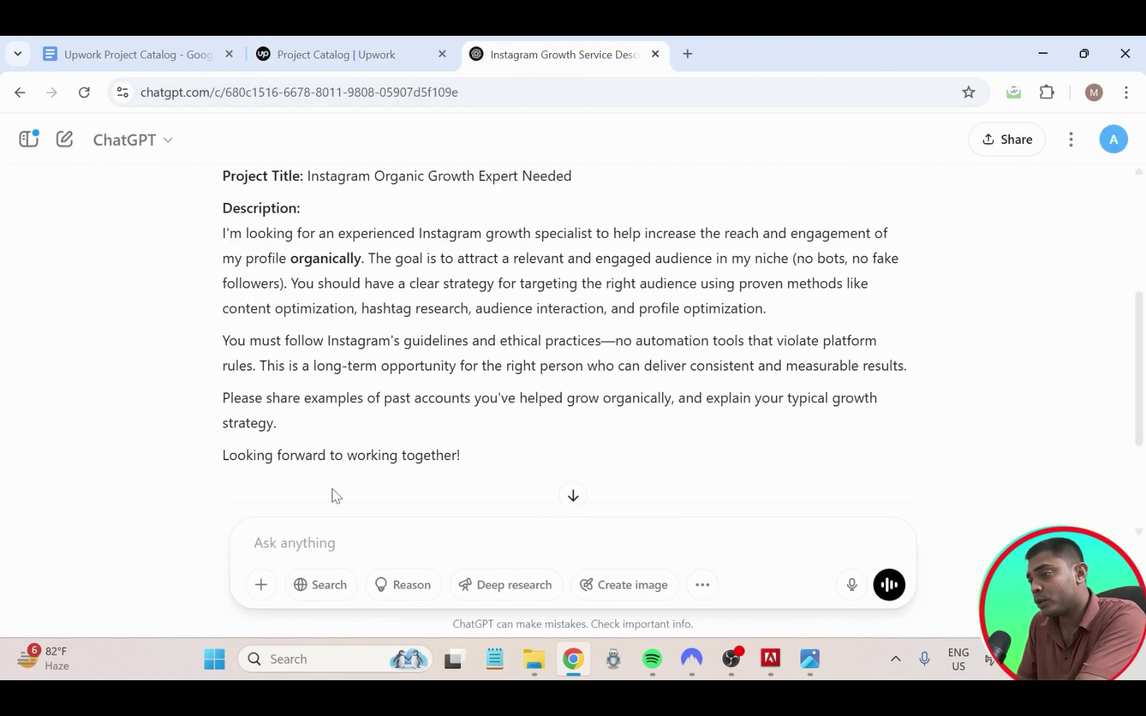
scroll(353, 438, "up", 1)
scroll(354, 431, "up", 2)
scroll(355, 429, "down", 5)
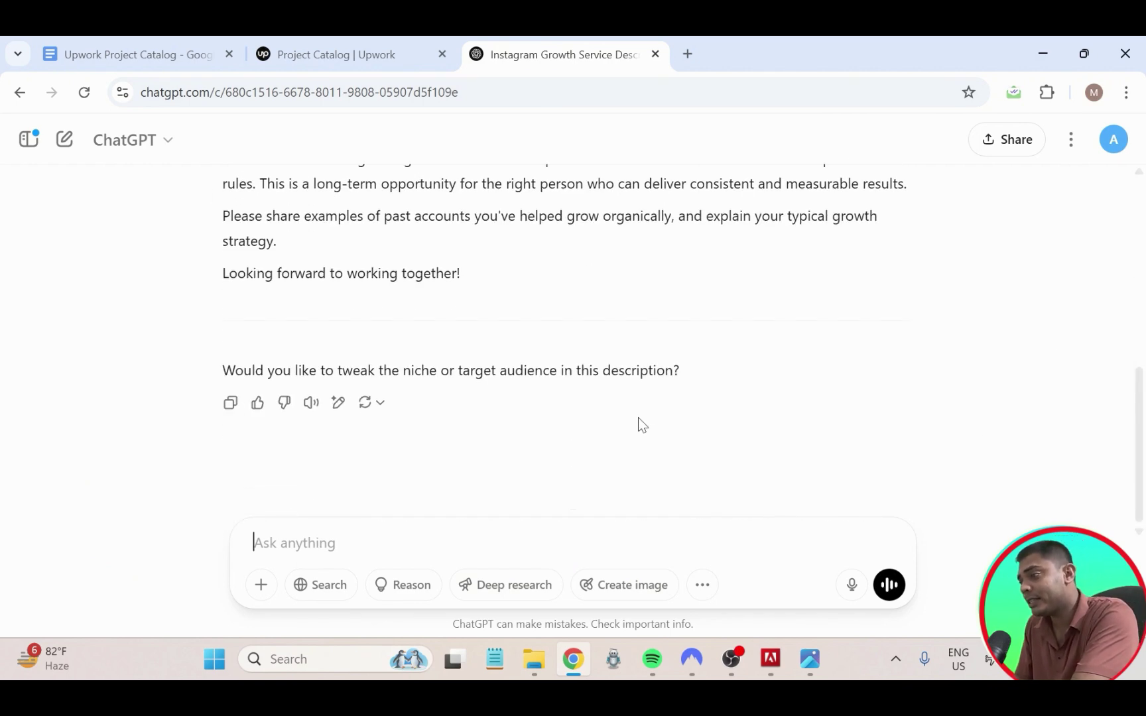
- Return to the Upwork project and read through the project summary text
left_click(338, 57)
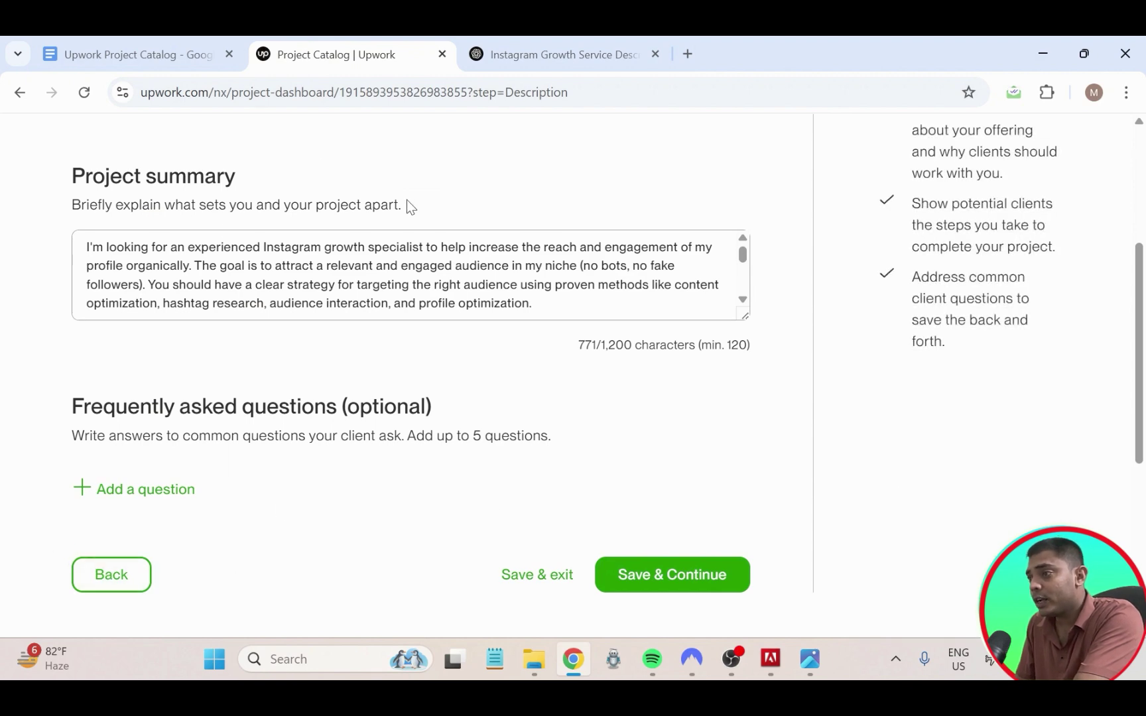
scroll(409, 205, "up", 4)
scroll(468, 346, "down", 4)
left_click(537, 280)
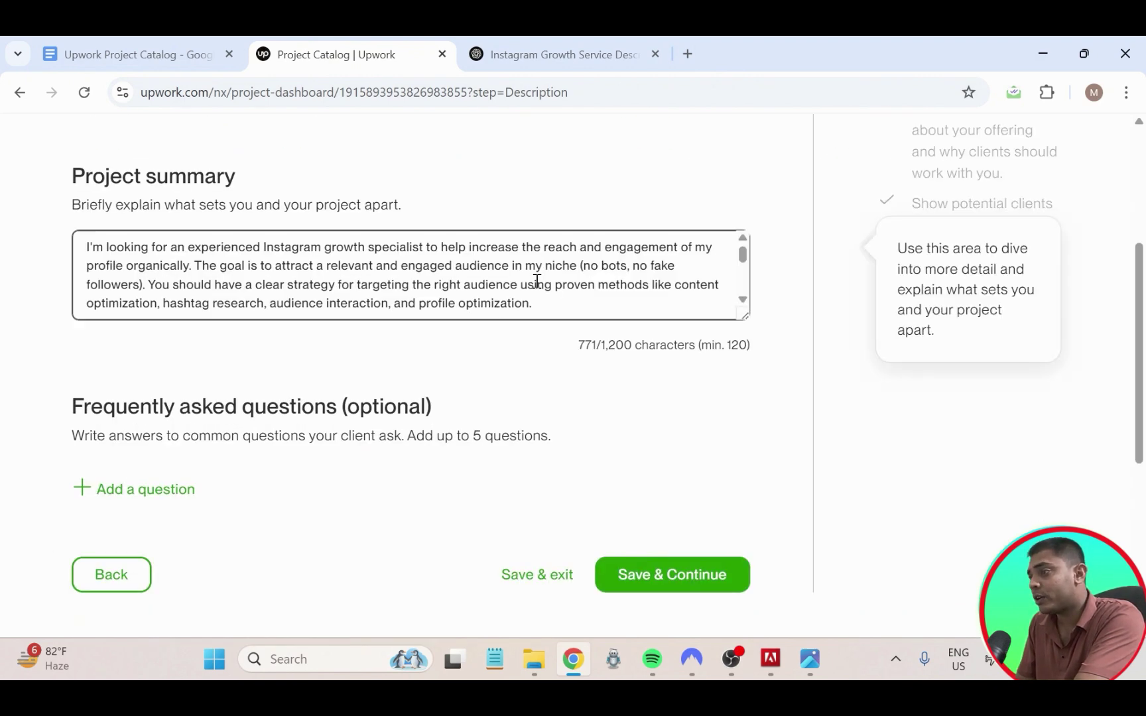
scroll(537, 281, "down", 5)
scroll(464, 285, "up", 3)
scroll(431, 289, "down", 2)
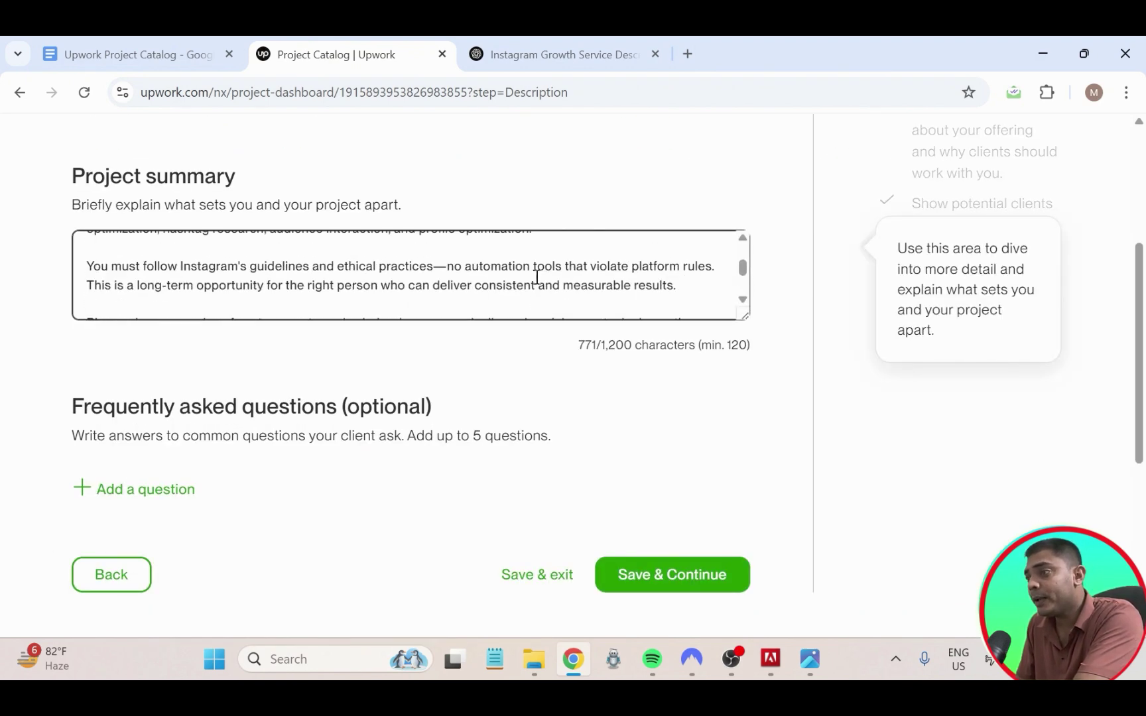
scroll(395, 290, "up", 3)
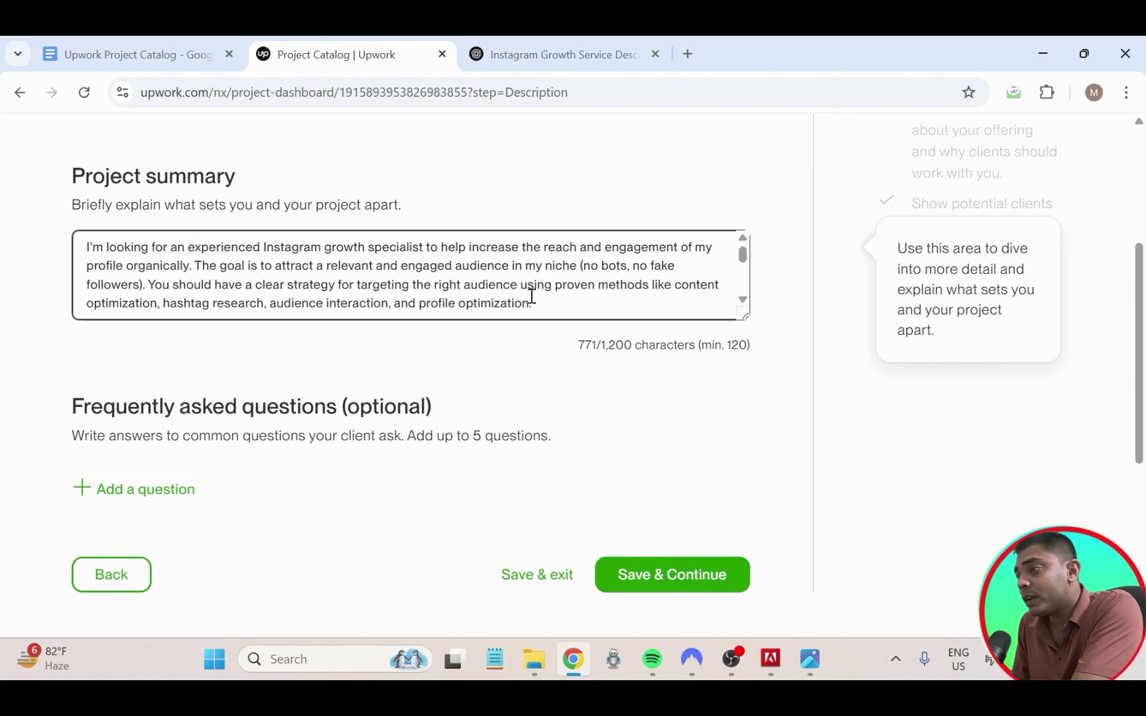
scroll(540, 303, "down", 3)
scroll(539, 303, "up", 3)
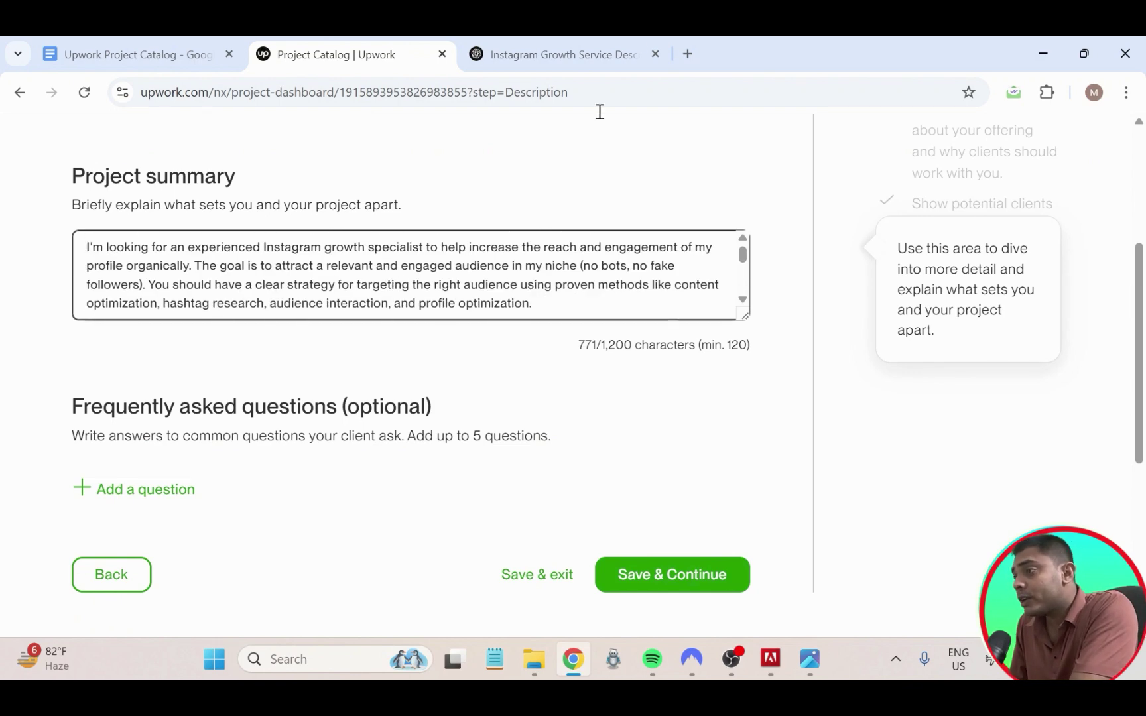
- Switch to ChatGPT and check the description prompt and the reply's statement on compliance with Upwork's guidelines
left_click(563, 47)
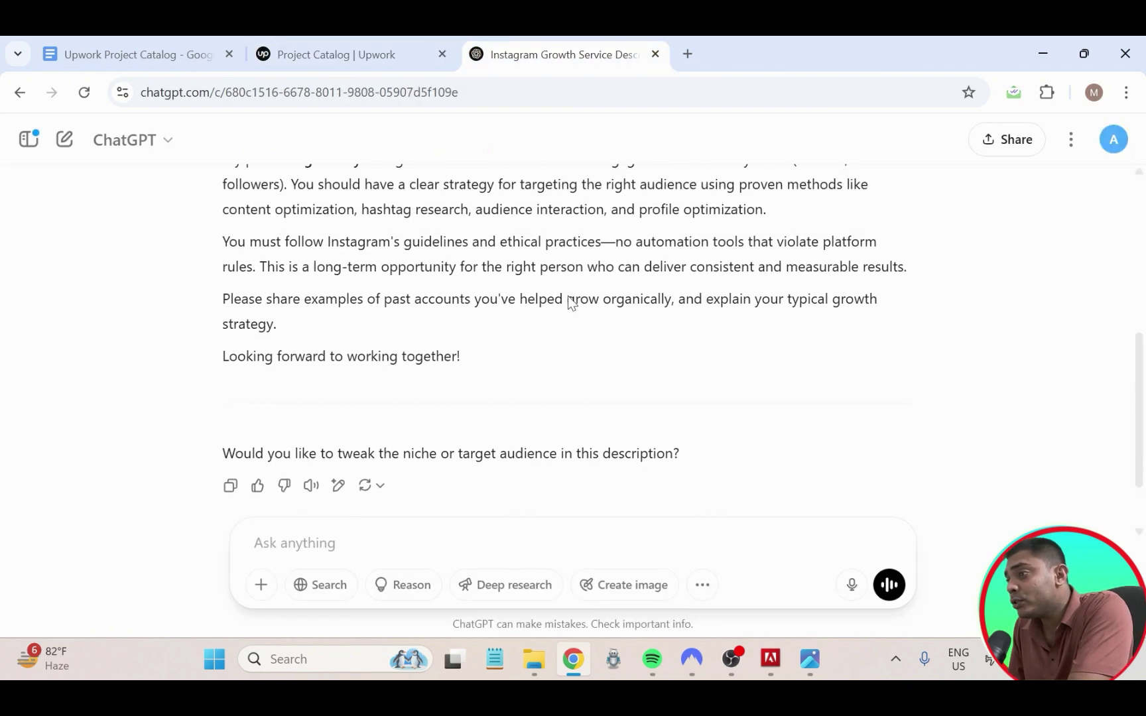
scroll(571, 301, "up", 6)
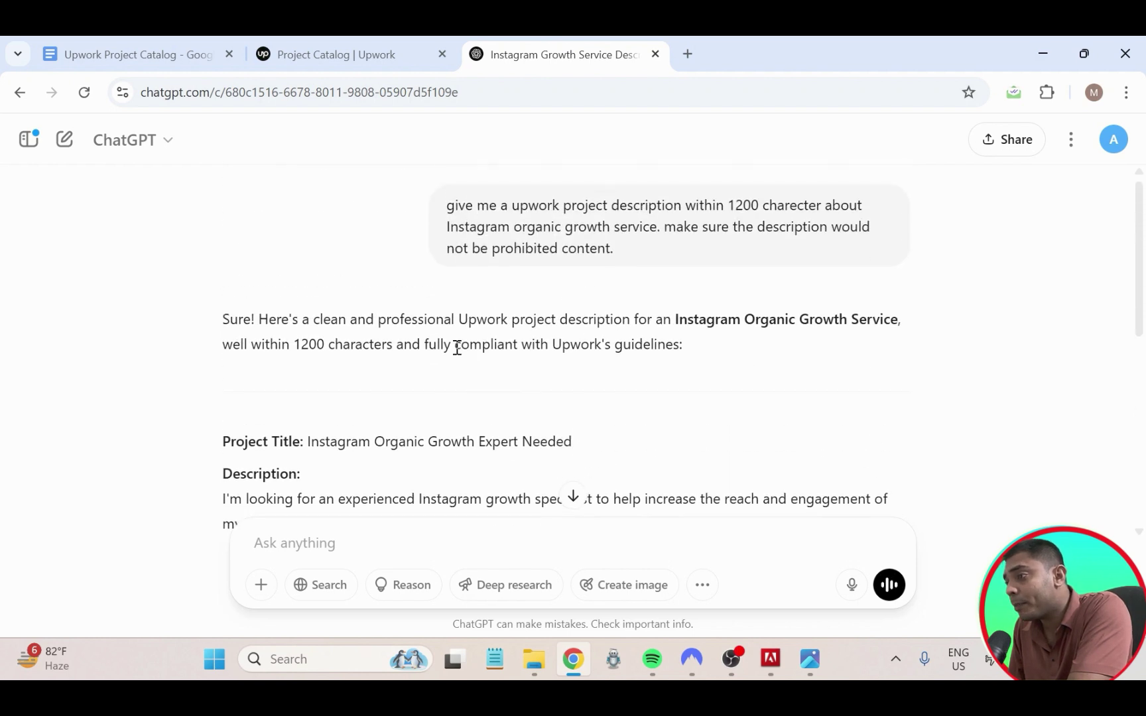
left_click_drag(457, 345, 665, 345)
left_click(686, 345)
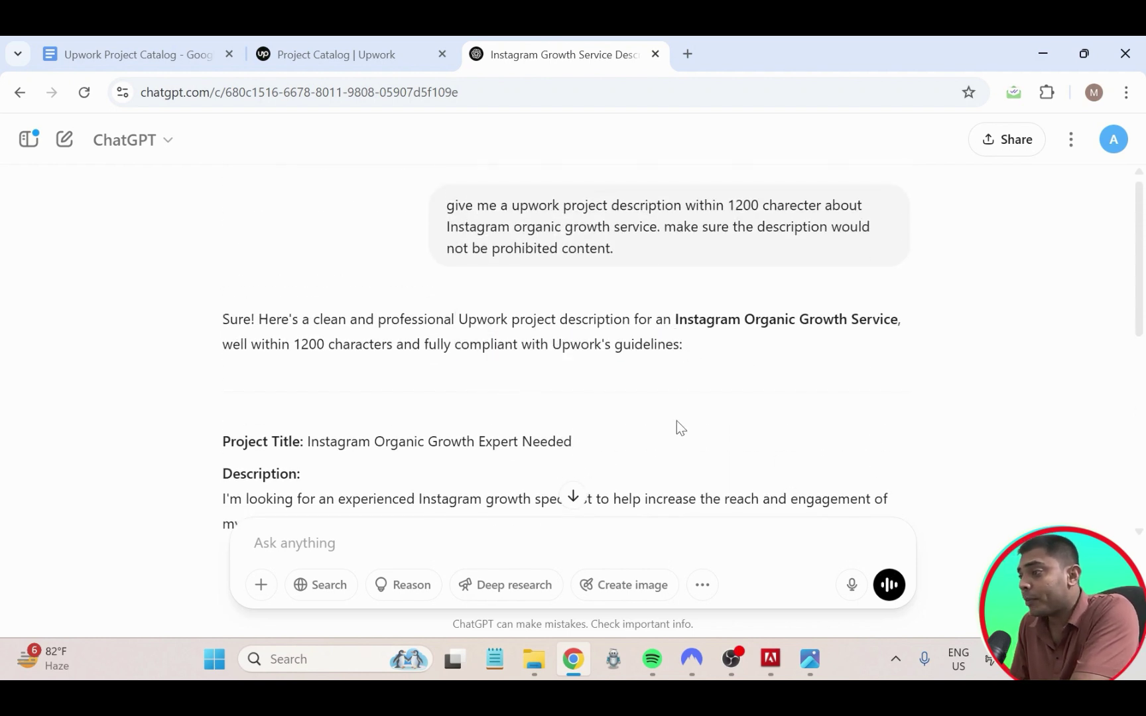
- Return to the Upwork project, save the project description and continue to the Review step
left_click(364, 59)
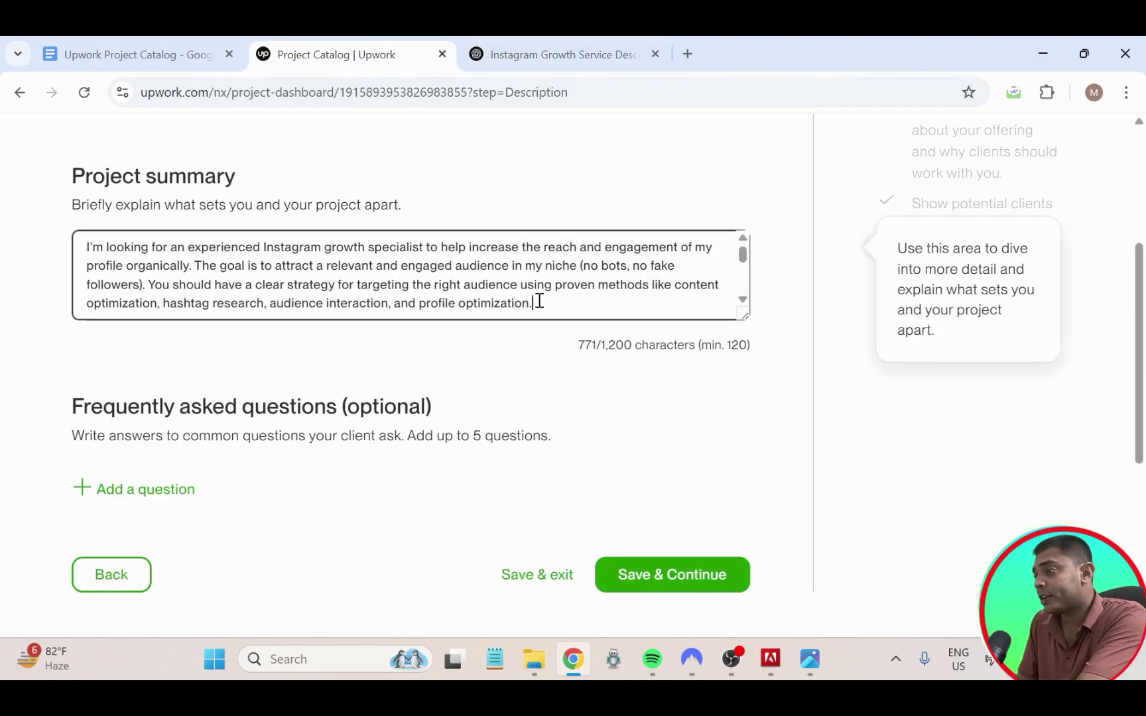
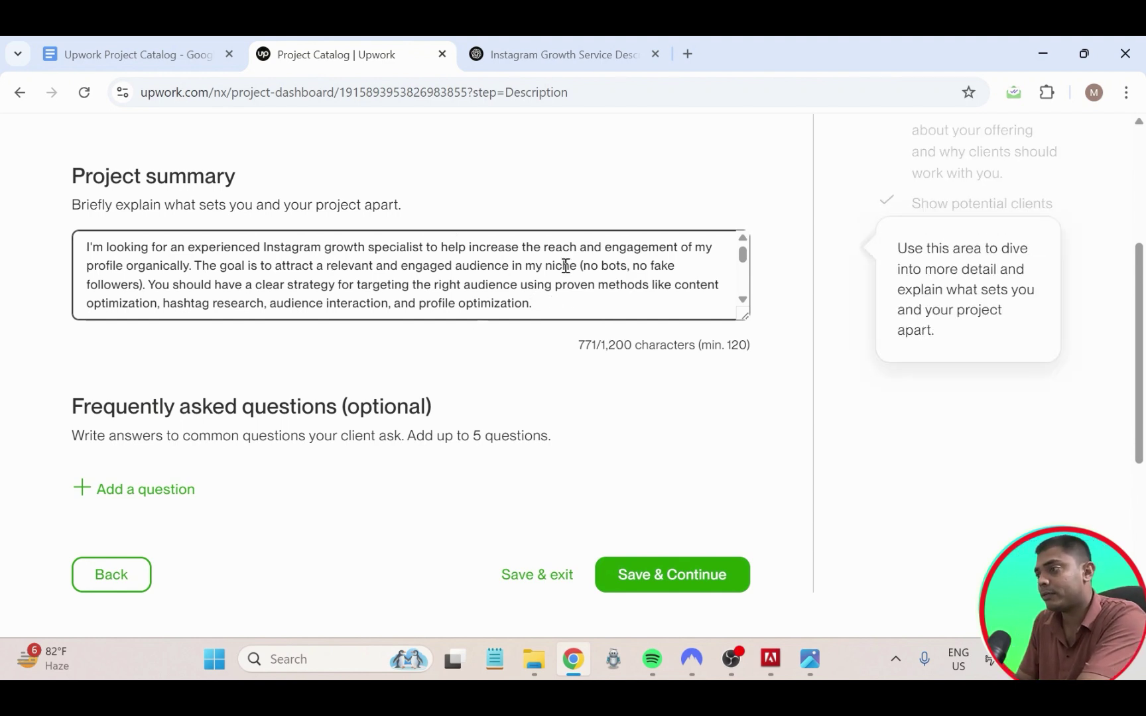
scroll(584, 344, "down", 1)
scroll(524, 174, "up", 3)
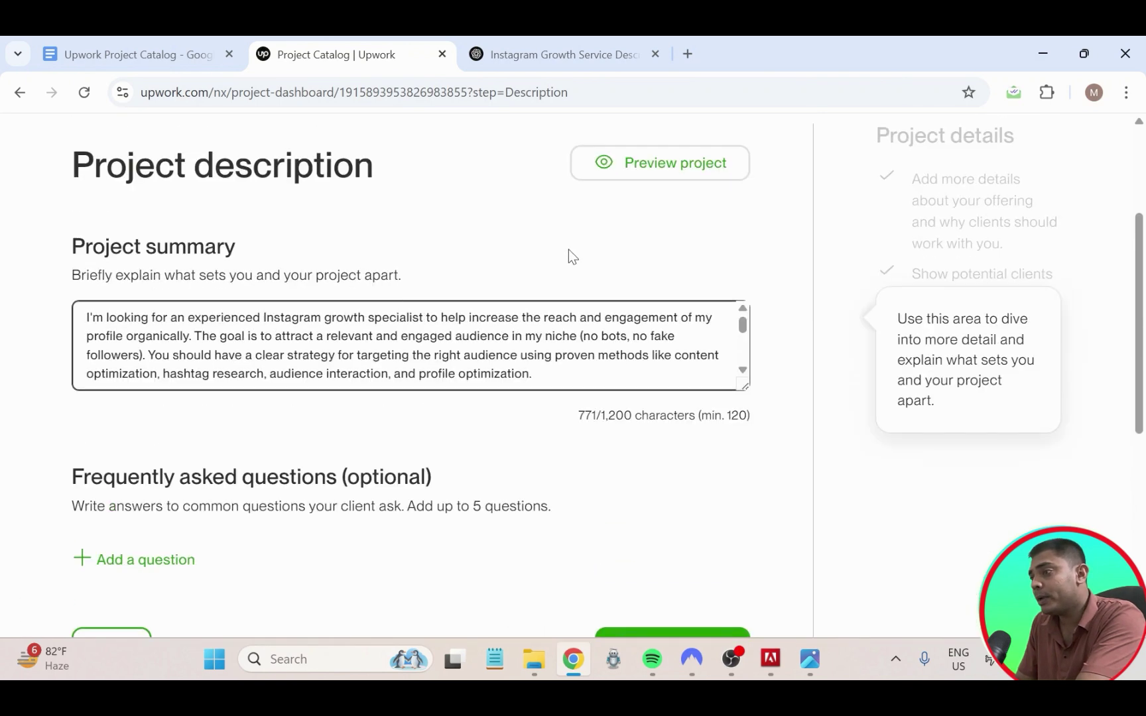
scroll(704, 498, "down", 3)
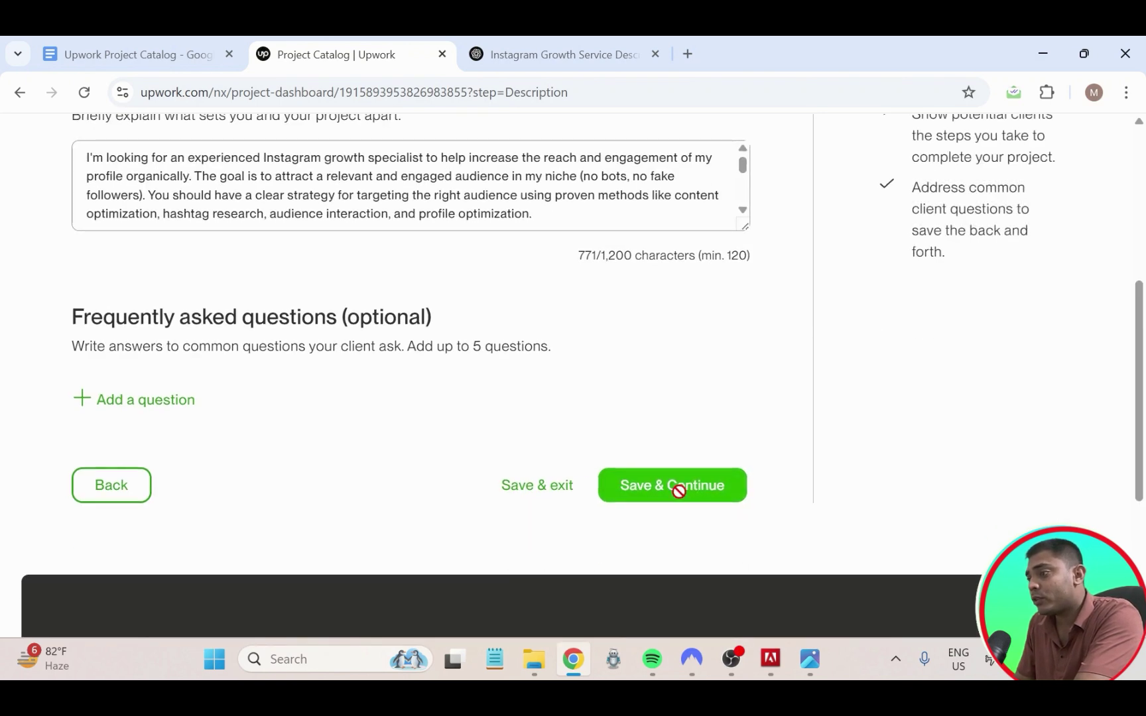
left_click(676, 488)
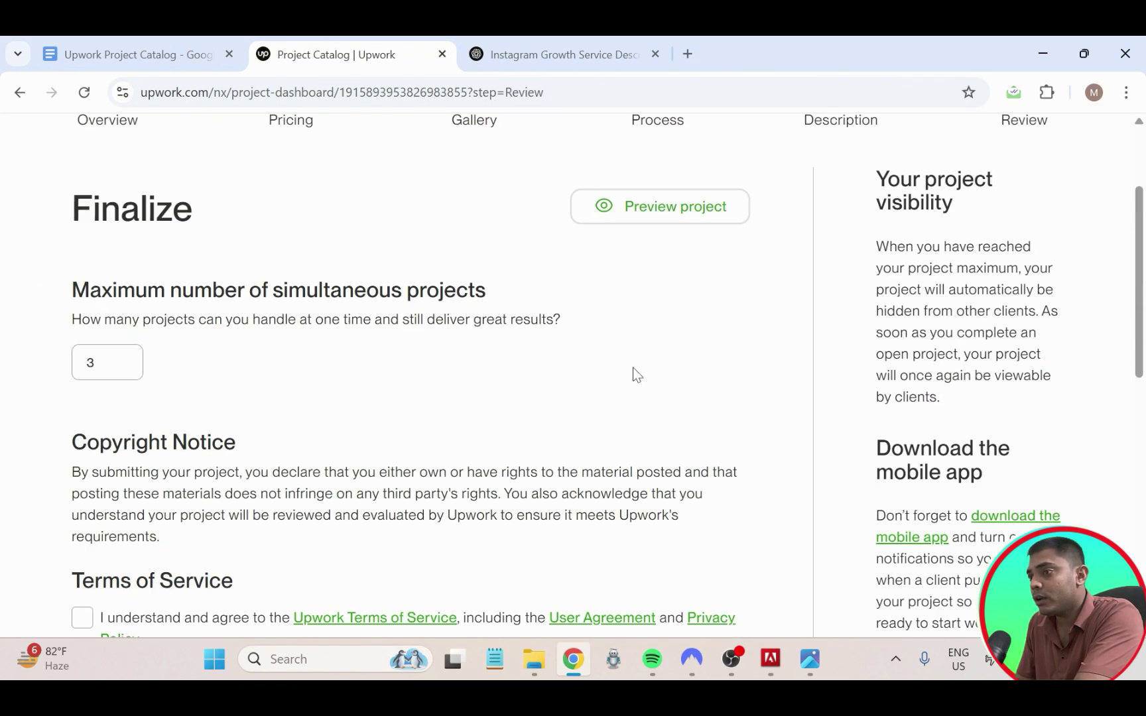
- Set the maximum number of simultaneous projects to 10
left_click_drag(48, 269, 232, 275)
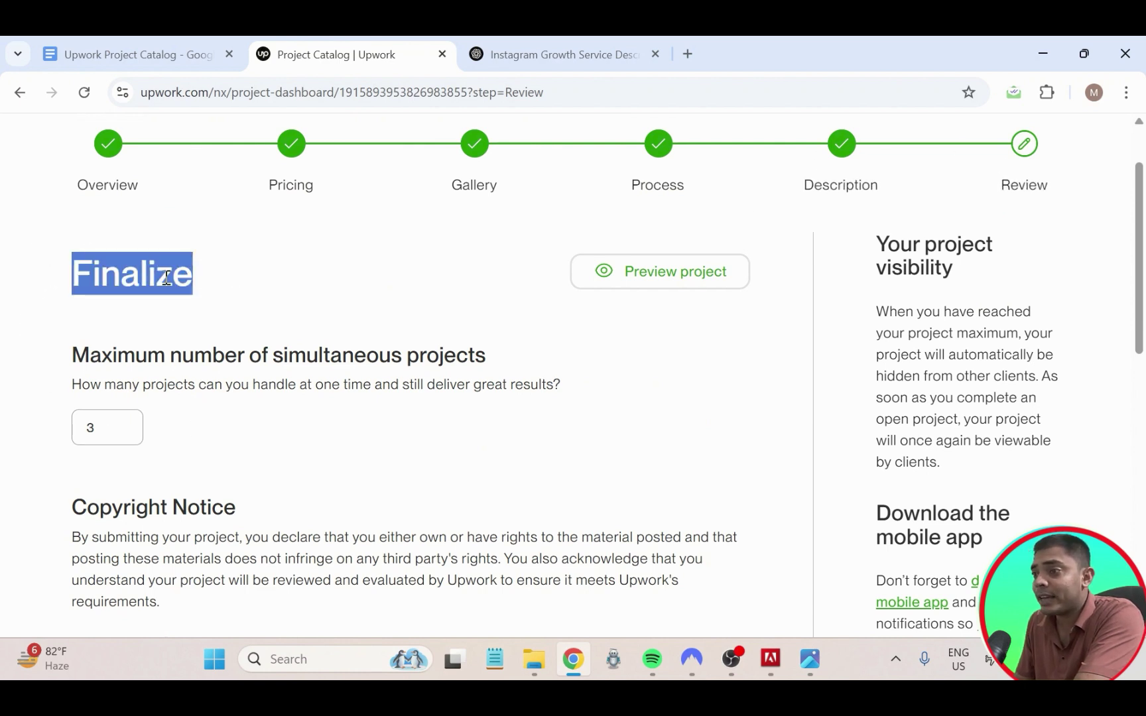
left_click(208, 287)
left_click_drag(54, 275, 185, 266)
left_click(200, 273)
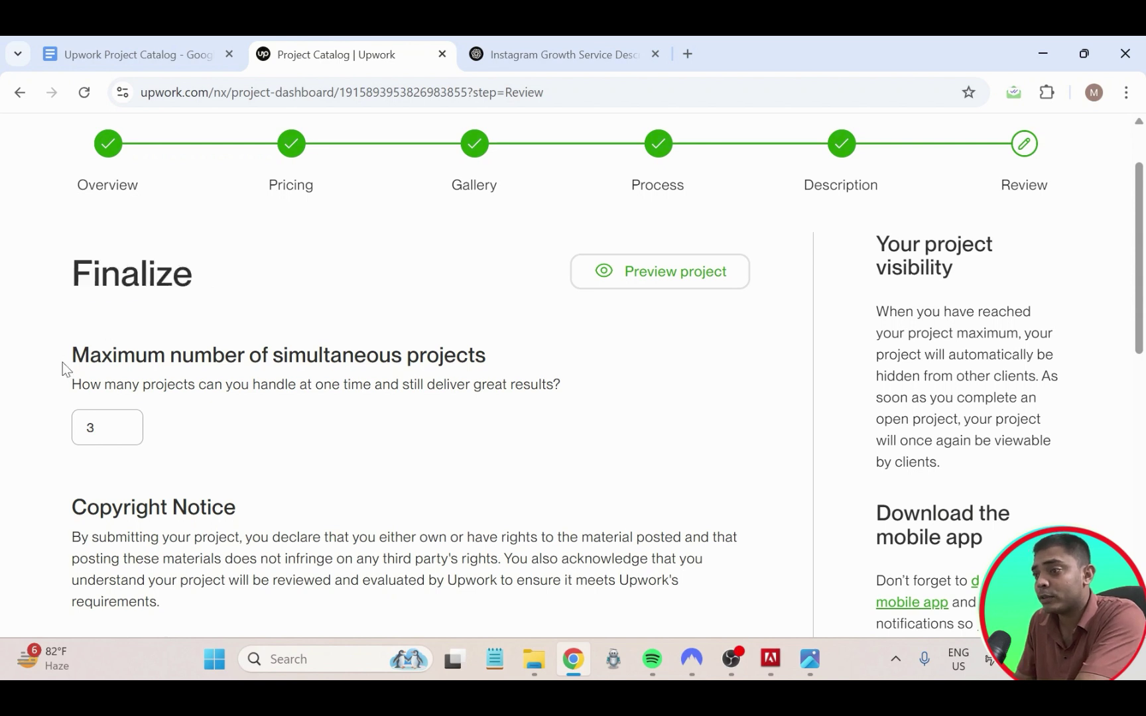
left_click_drag(59, 356, 491, 347)
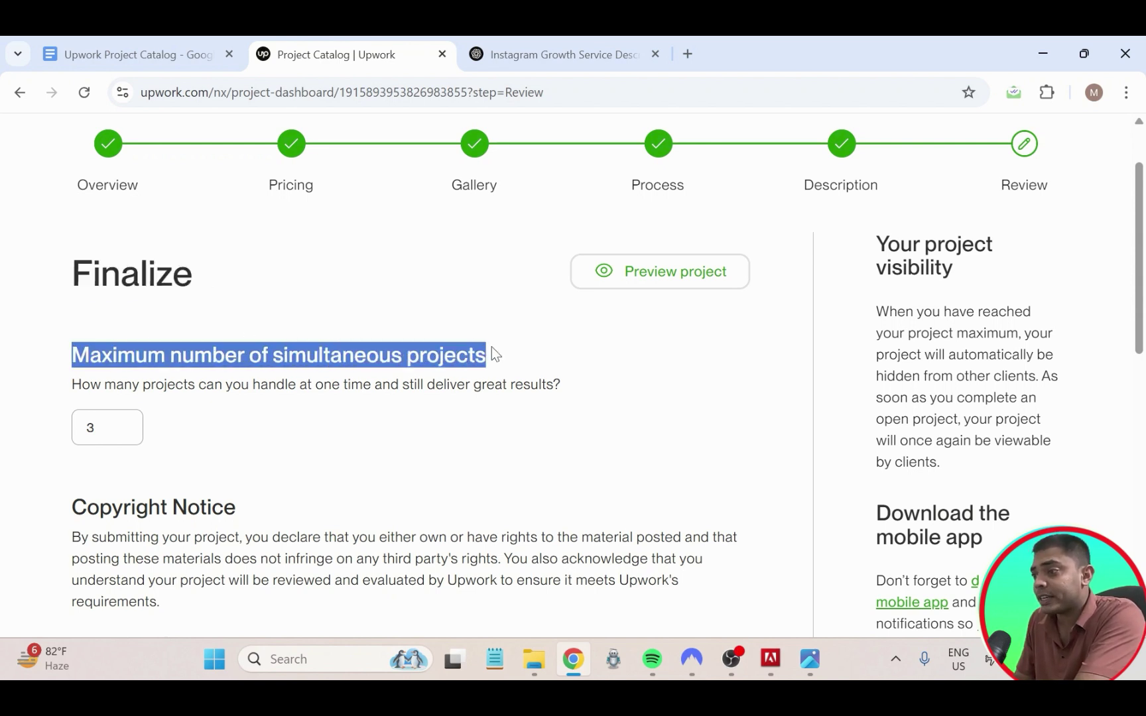
left_click(338, 361)
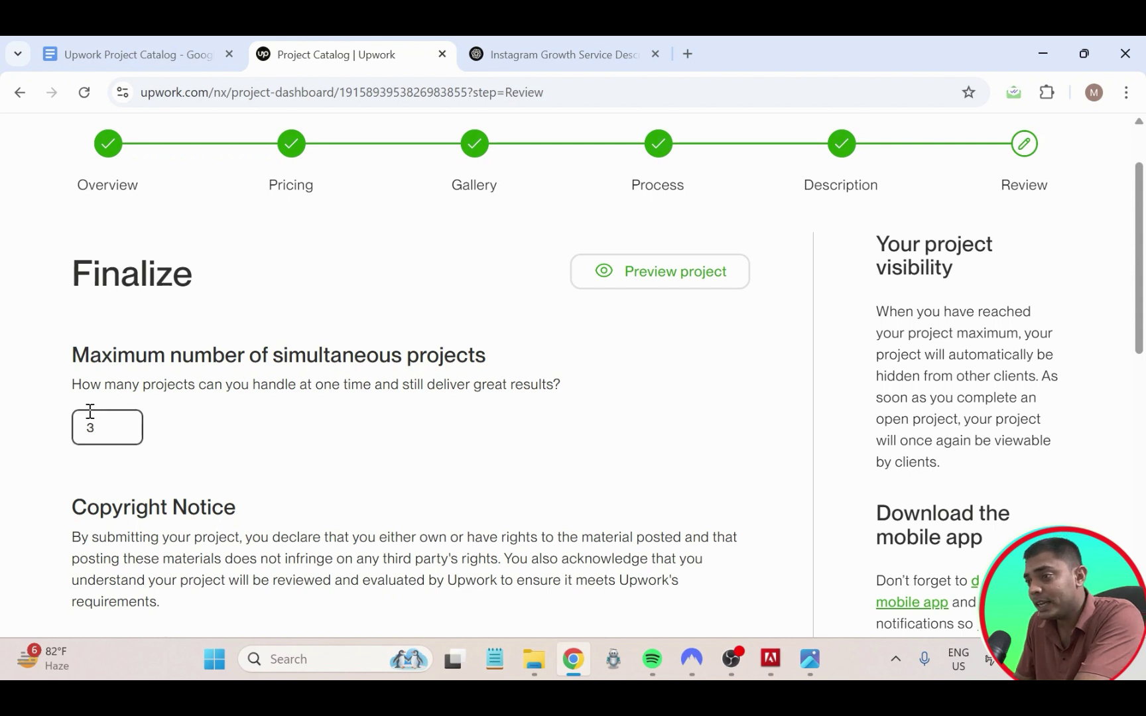
left_click_drag(82, 385, 527, 401)
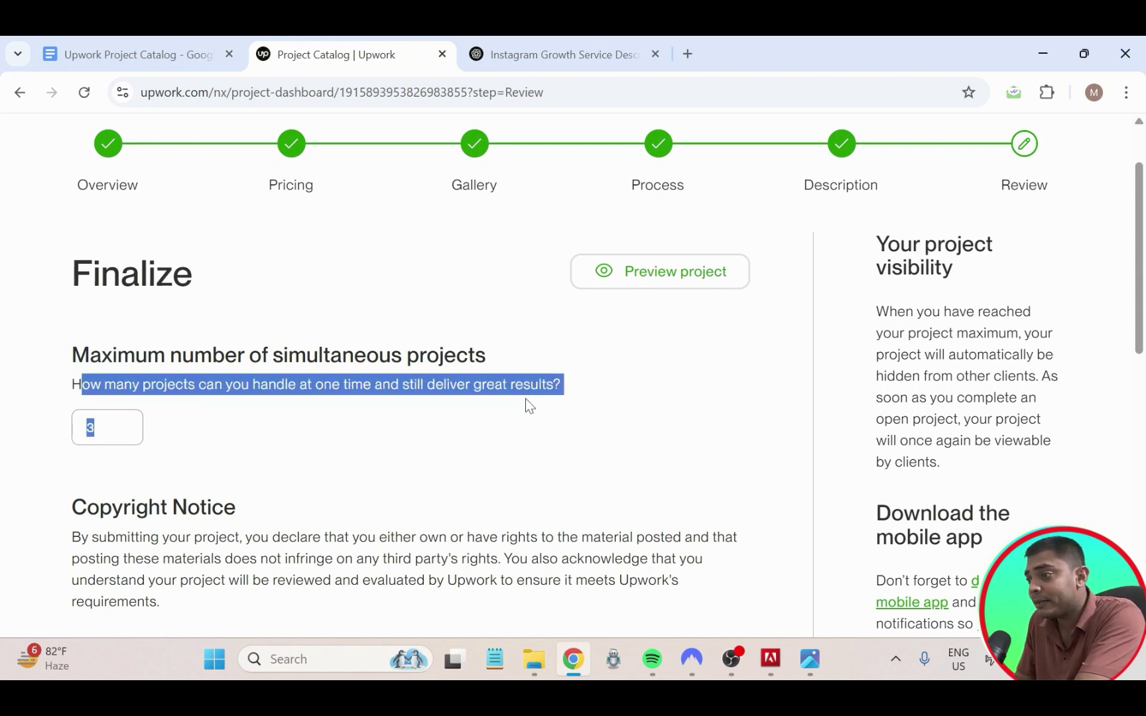
left_click(594, 397)
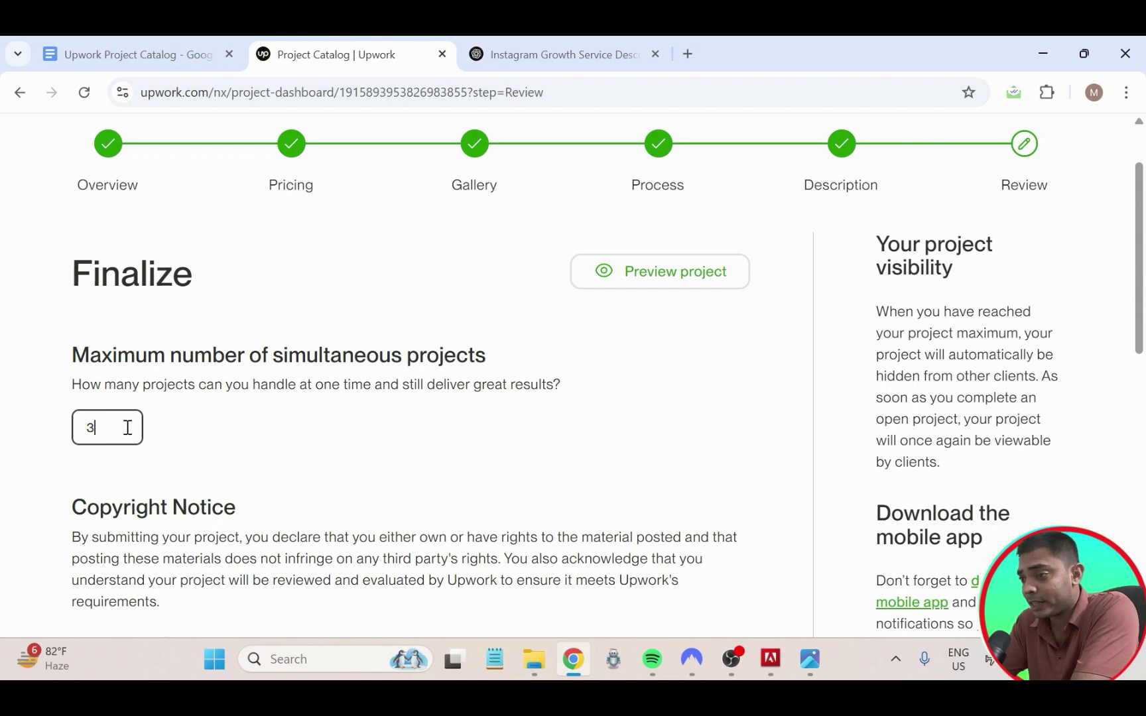
key("BackSpace")
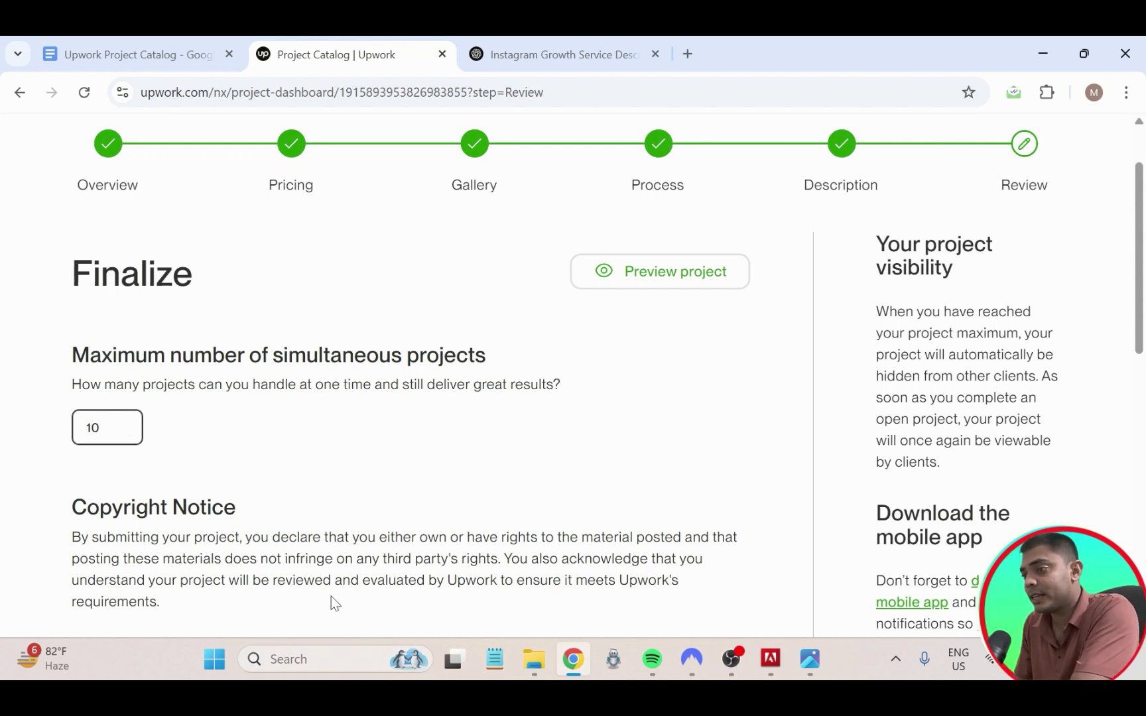
- Read the Copyright Notice on the Finalize page
scroll(312, 568, "down", 4)
scroll(174, 425, "up", 3)
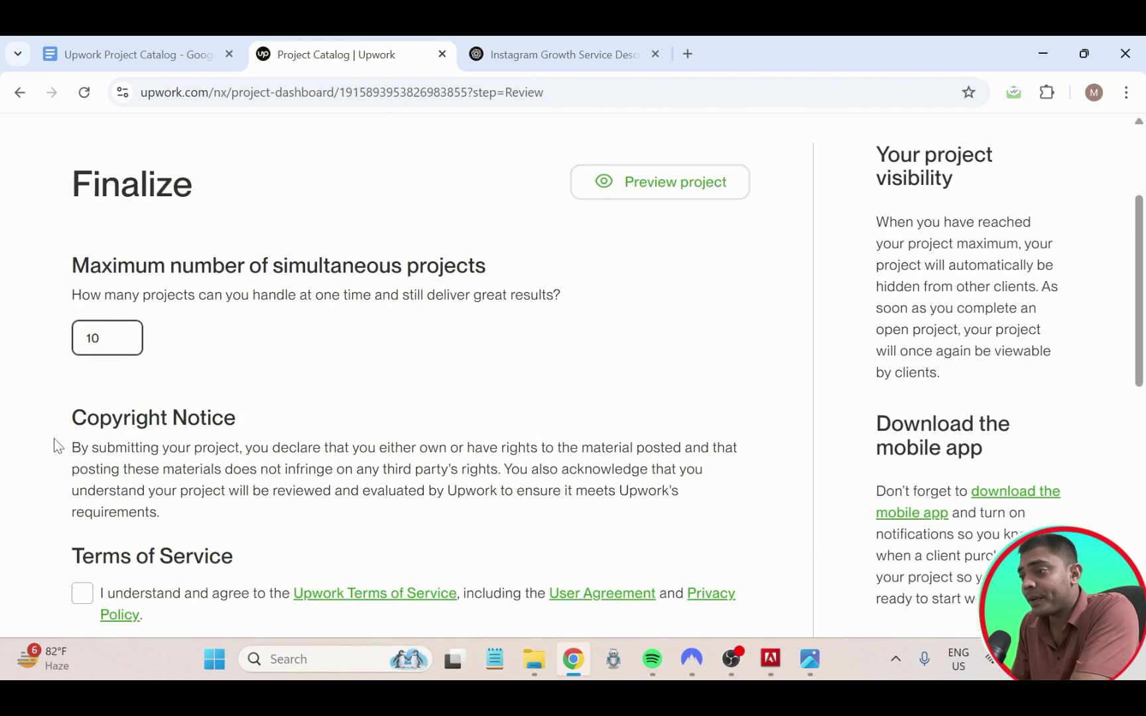
left_click_drag(45, 417, 260, 409)
left_click(269, 431)
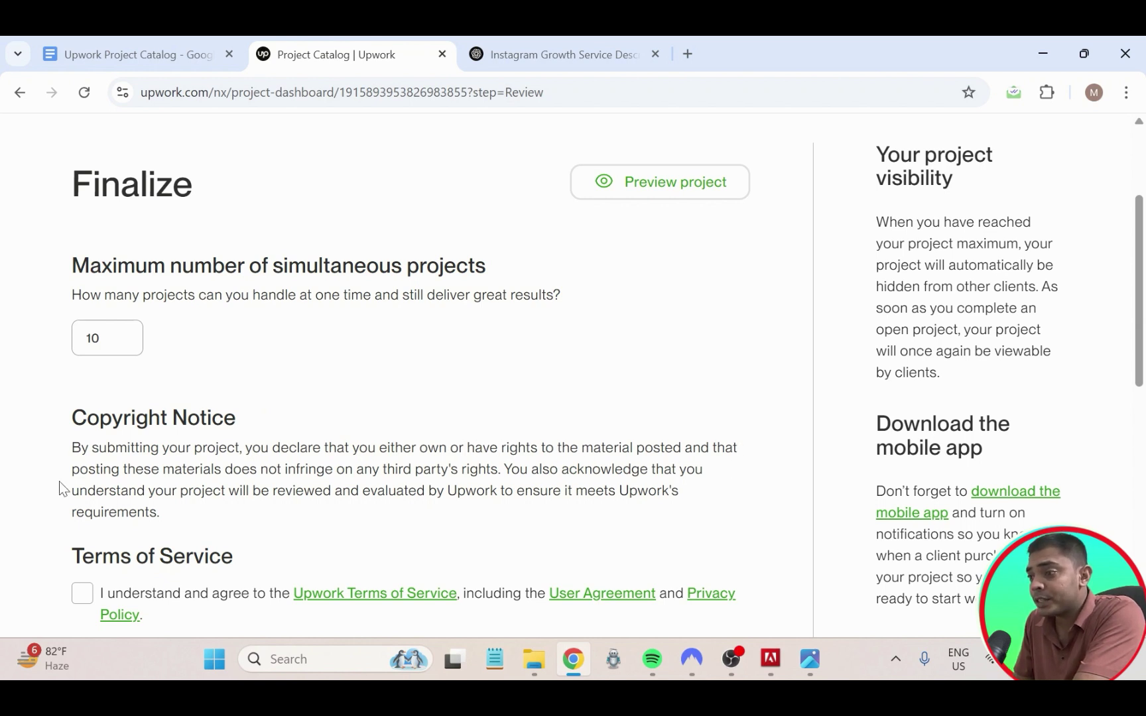
left_click_drag(61, 489, 312, 448)
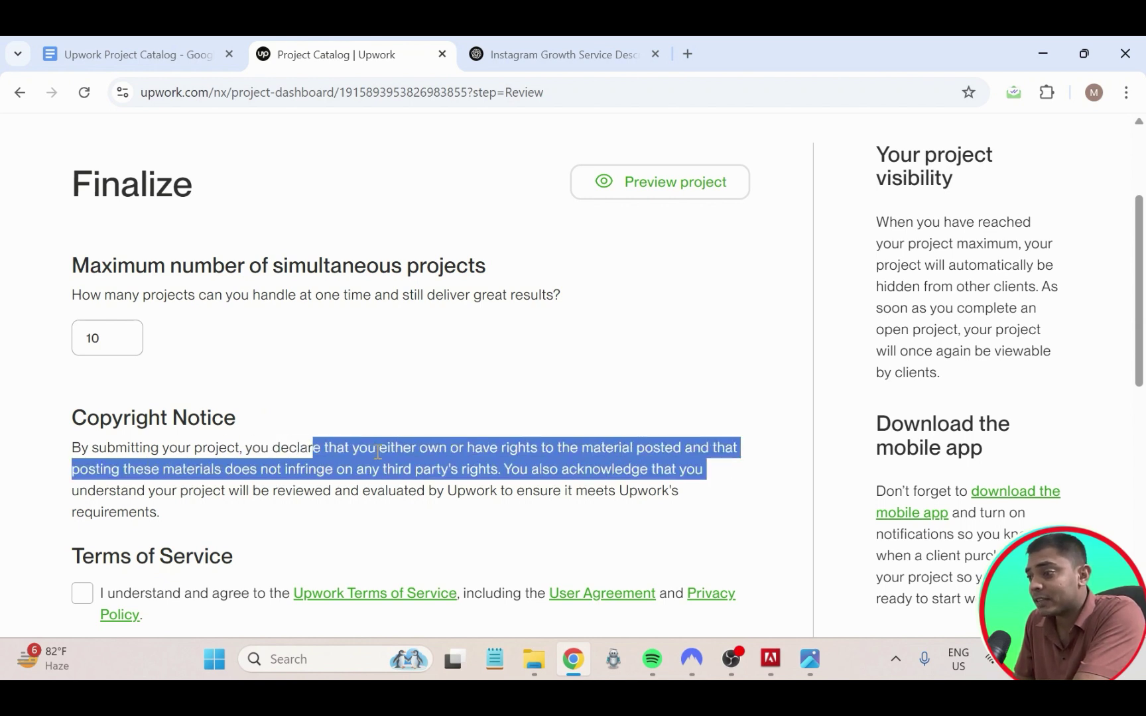
left_click(331, 470)
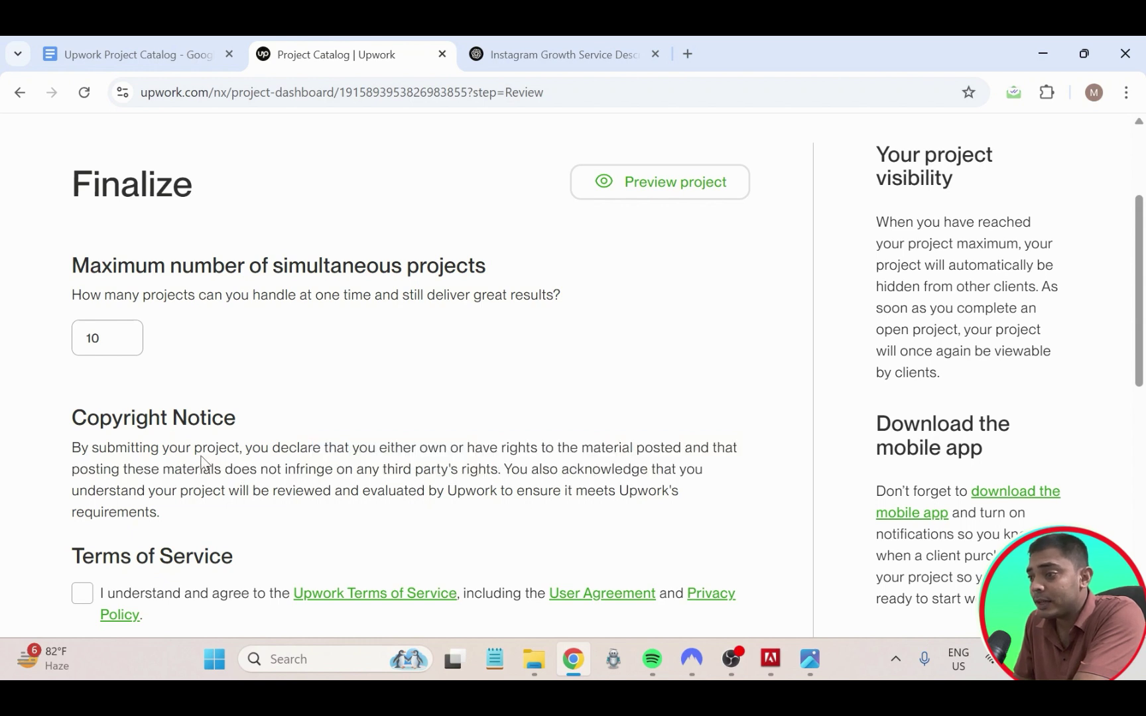
left_click_drag(59, 418, 244, 418)
left_click(244, 417)
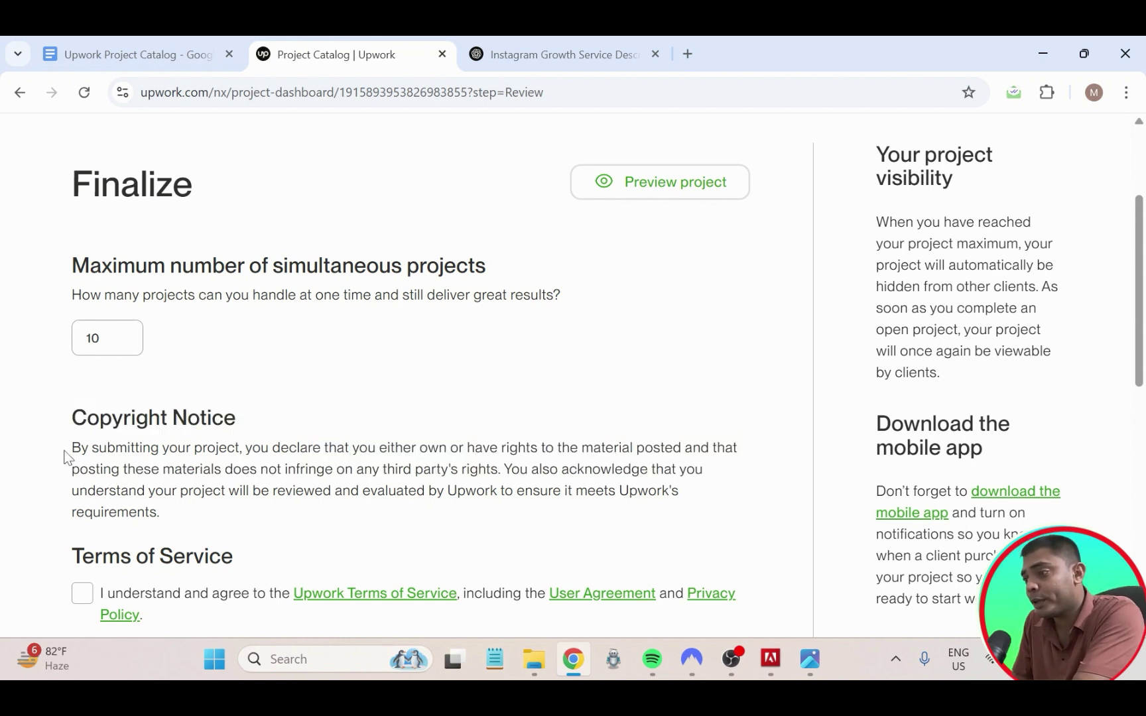
left_click_drag(66, 455, 498, 525)
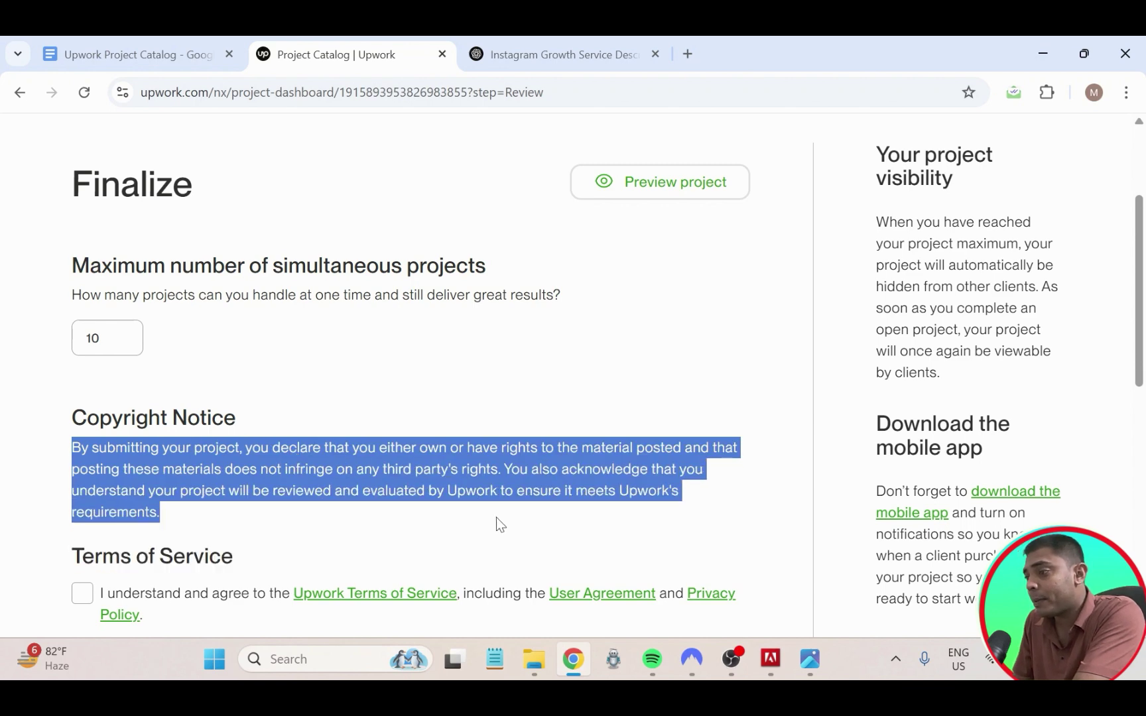
left_click(414, 407)
- Reopen the Pricing step and review the custom description of the Starter tier
scroll(202, 335, "up", 3)
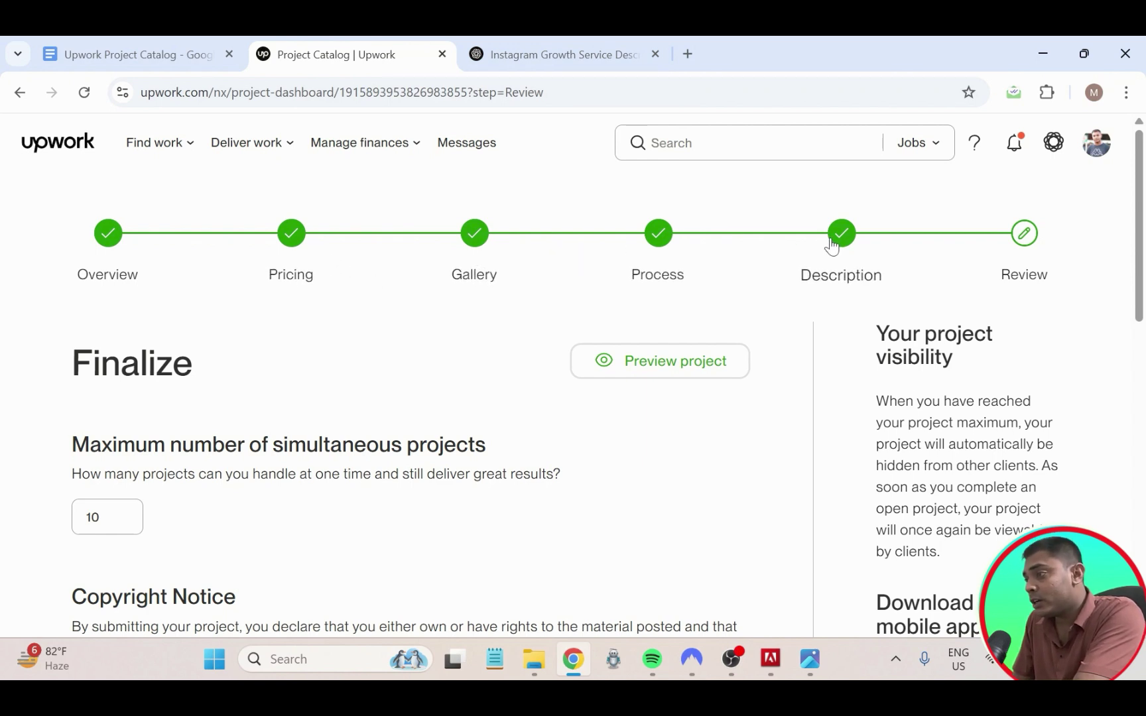
left_click(293, 235)
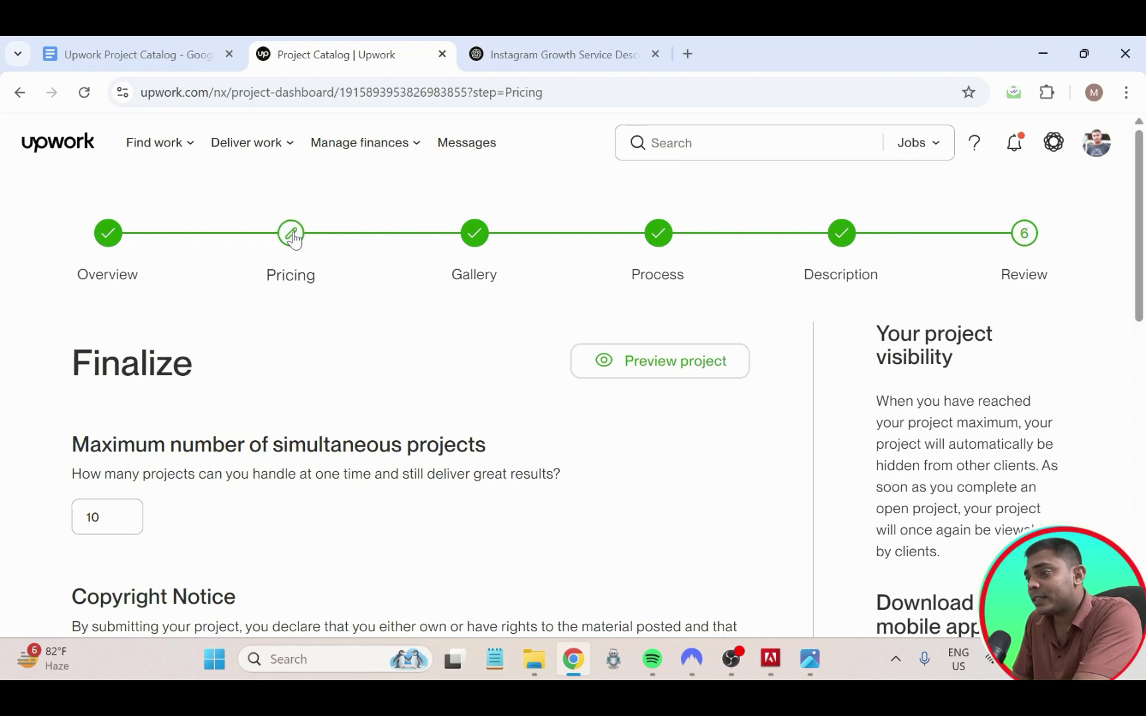
scroll(478, 455, "down", 6)
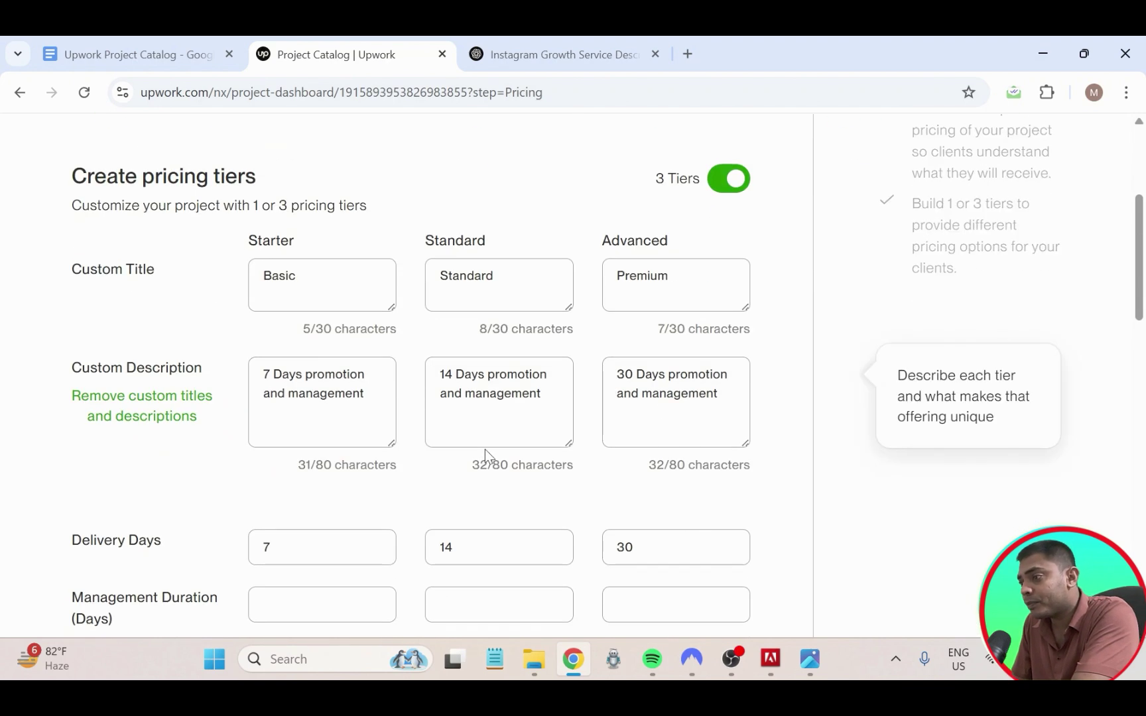
left_click(375, 310)
left_click_drag(265, 291, 396, 304)
left_click(387, 305)
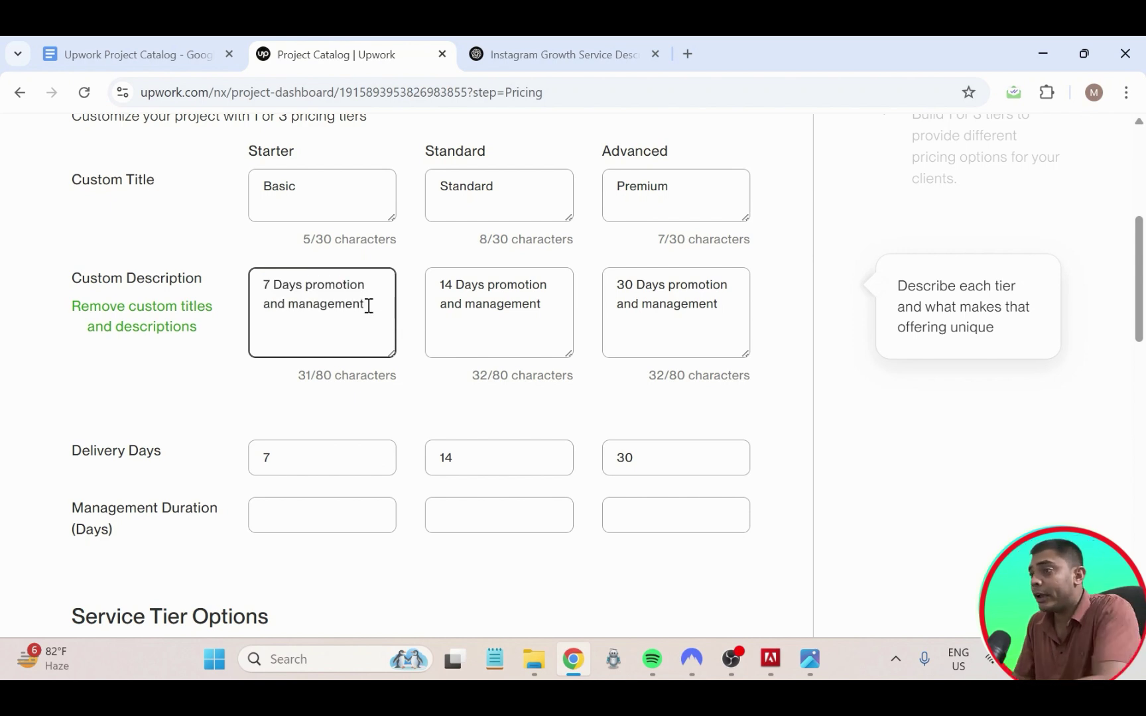
scroll(376, 401, "up", 5)
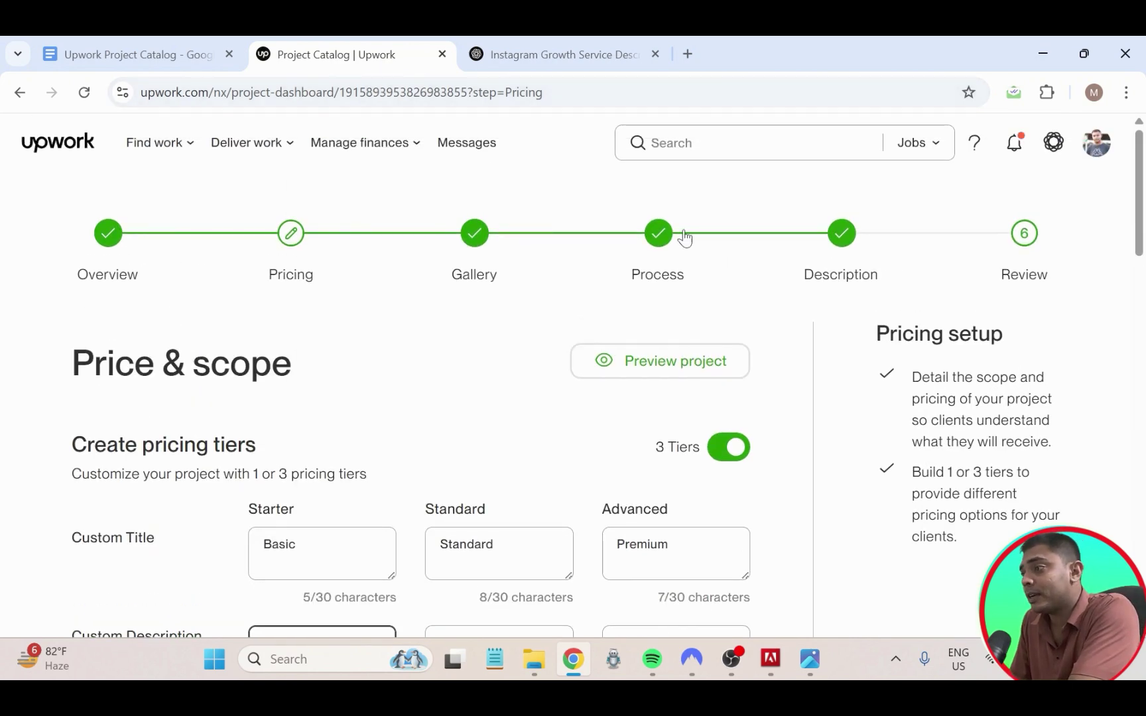
- Reopen the Description step and view the end of the project summary
left_click(842, 233)
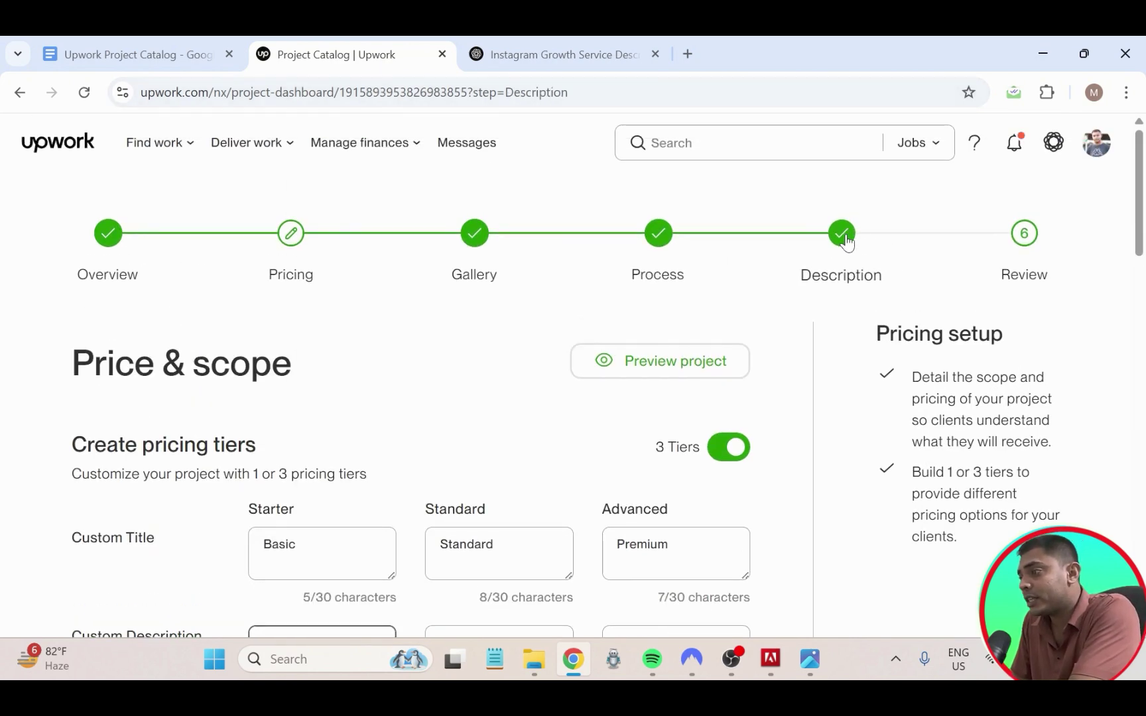
scroll(376, 505, "down", 3)
scroll(680, 417, "down", 5)
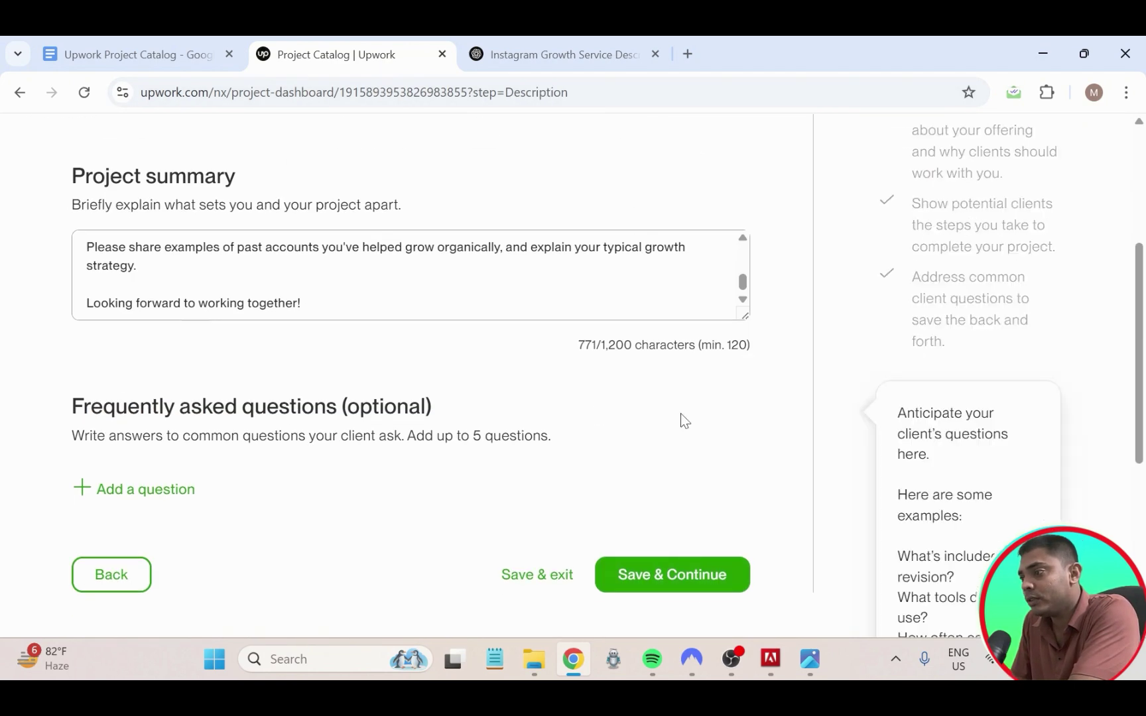
- Save the Description step and set the maximum number of simultaneous projects to 10 on the Finalize page
left_click(657, 489)
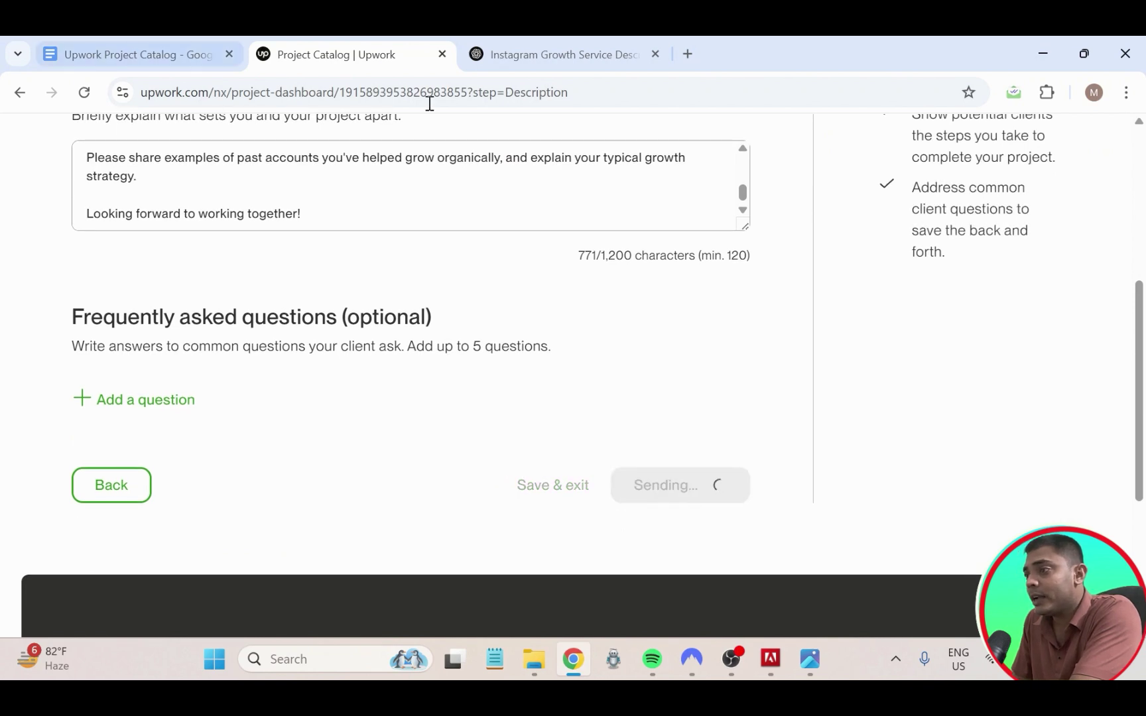
scroll(112, 329, "up", 2)
scroll(112, 329, "up", 1)
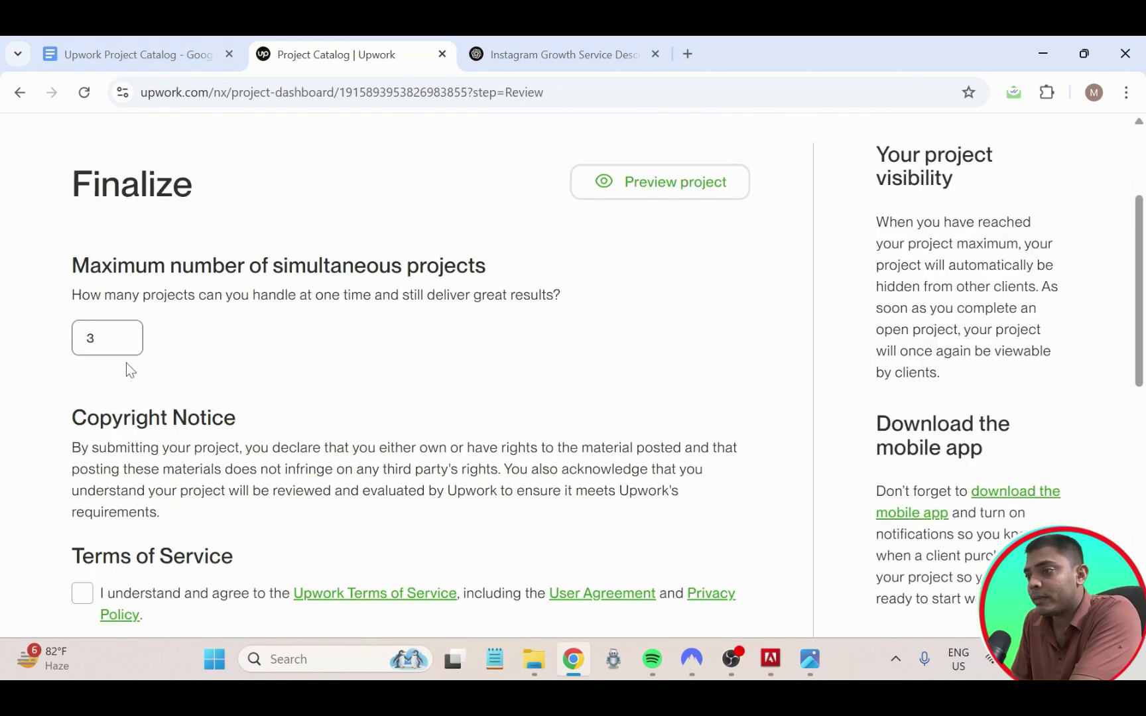
left_click(117, 332)
left_click_drag(117, 332, 79, 342)
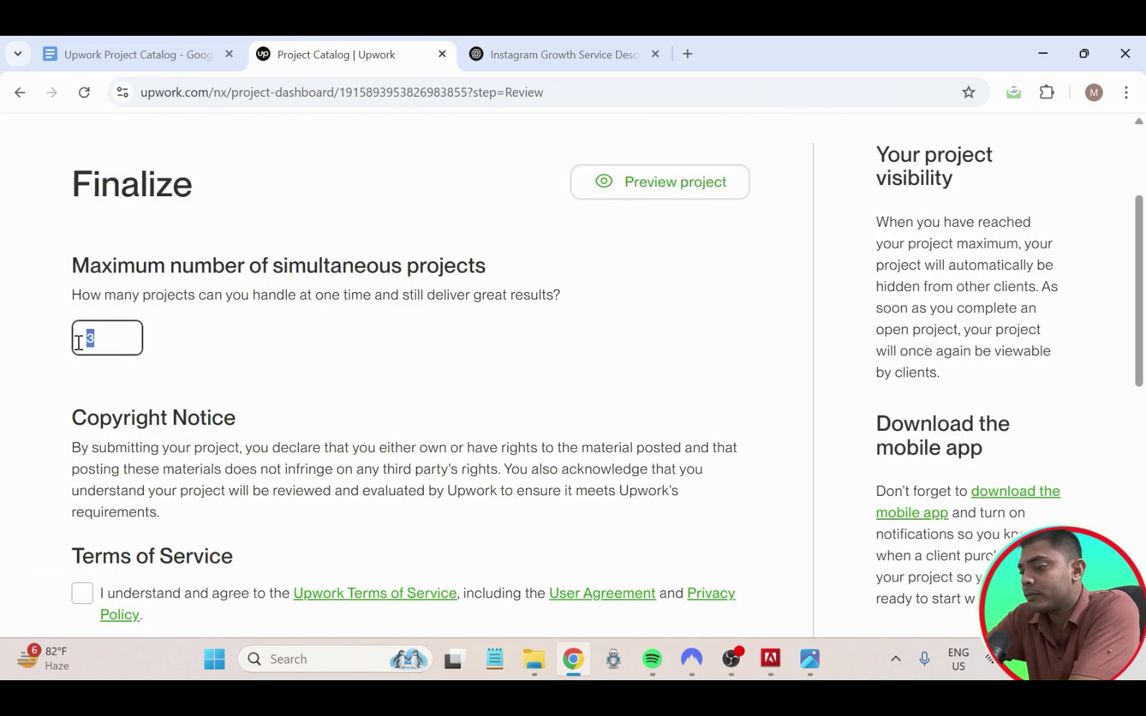
type("10")
- Accept the Terms of Service and the Privacy Notice for the project
scroll(192, 398, "down", 3)
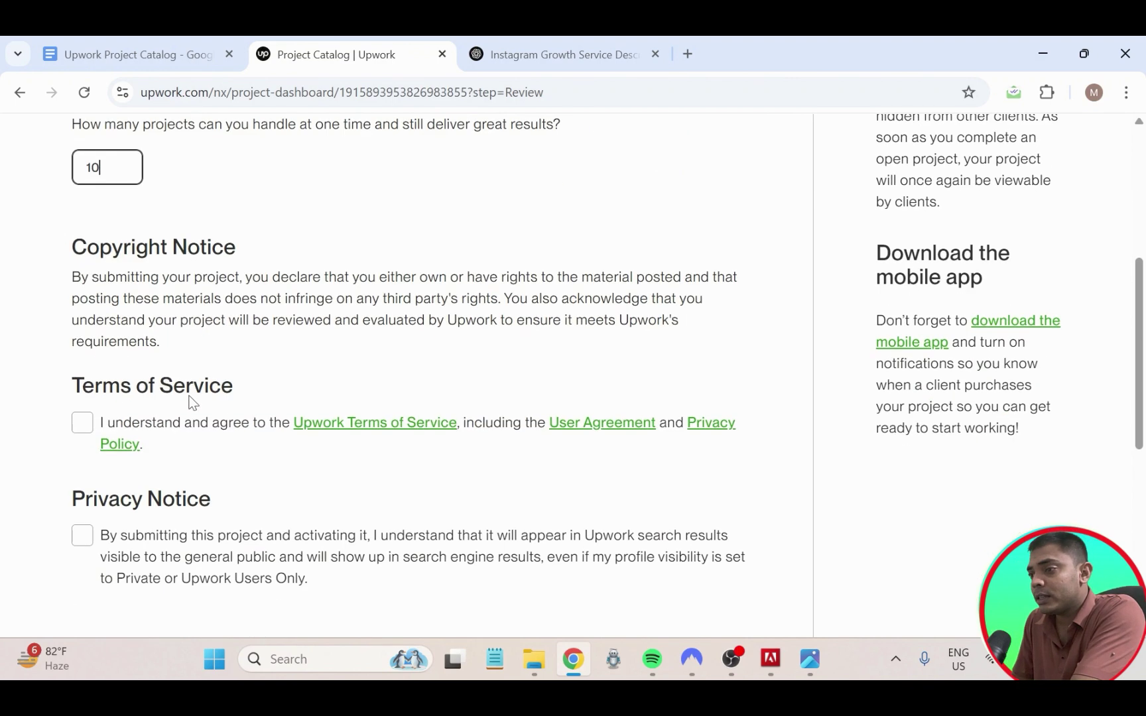
left_click(83, 422)
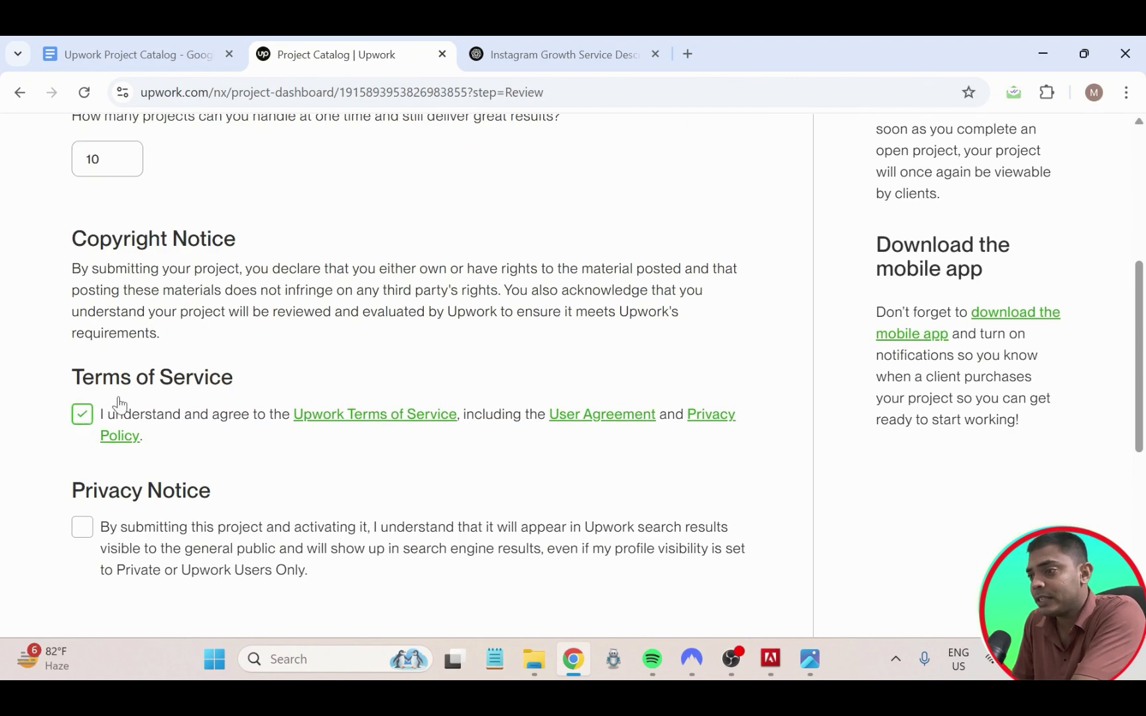
scroll(143, 388, "down", 3)
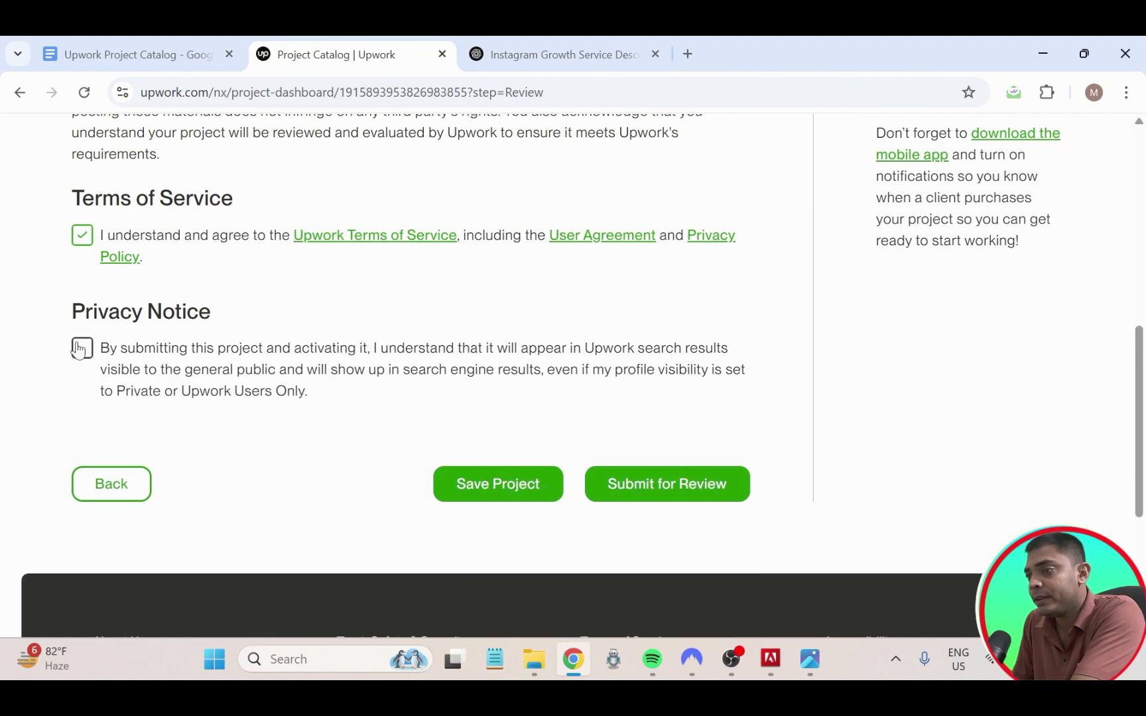
left_click(80, 349)
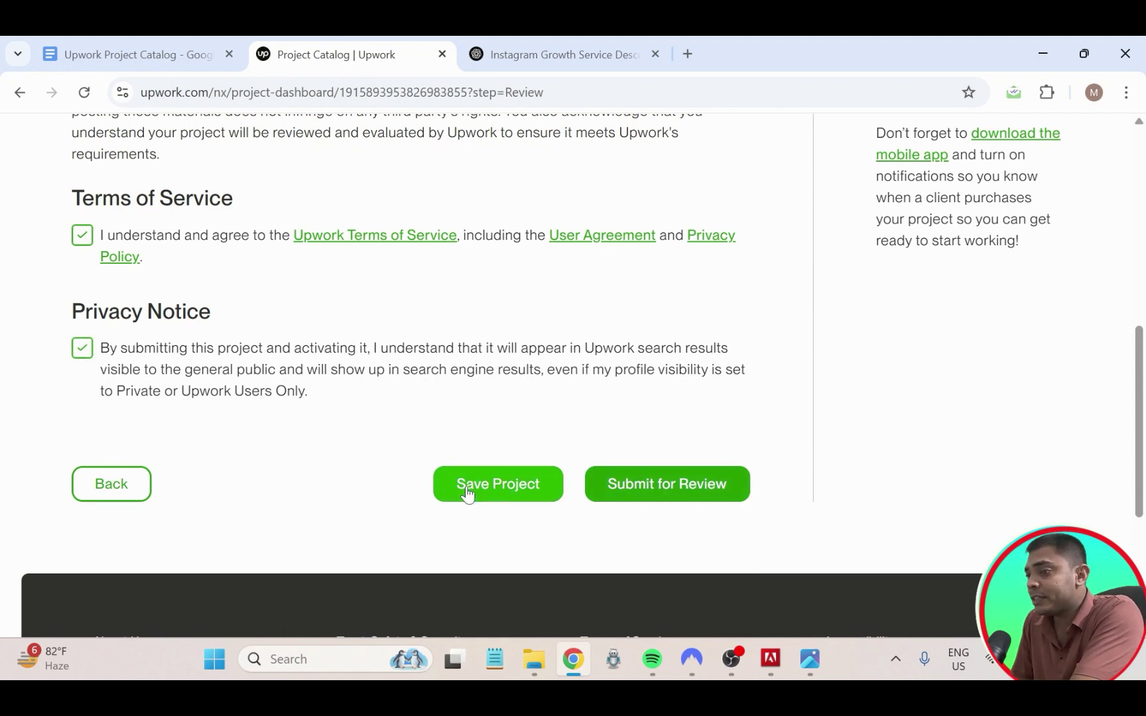
- Open the project preview and read the client-view notice and the project title
scroll(689, 498, "up", 8)
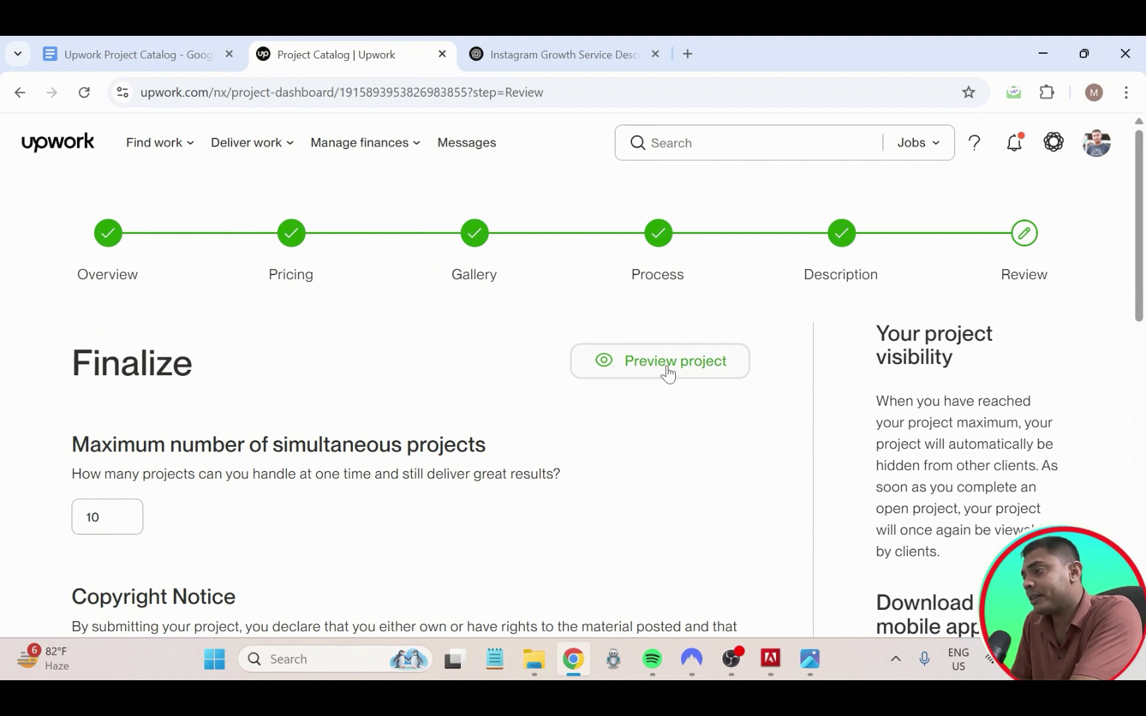
left_click(667, 373)
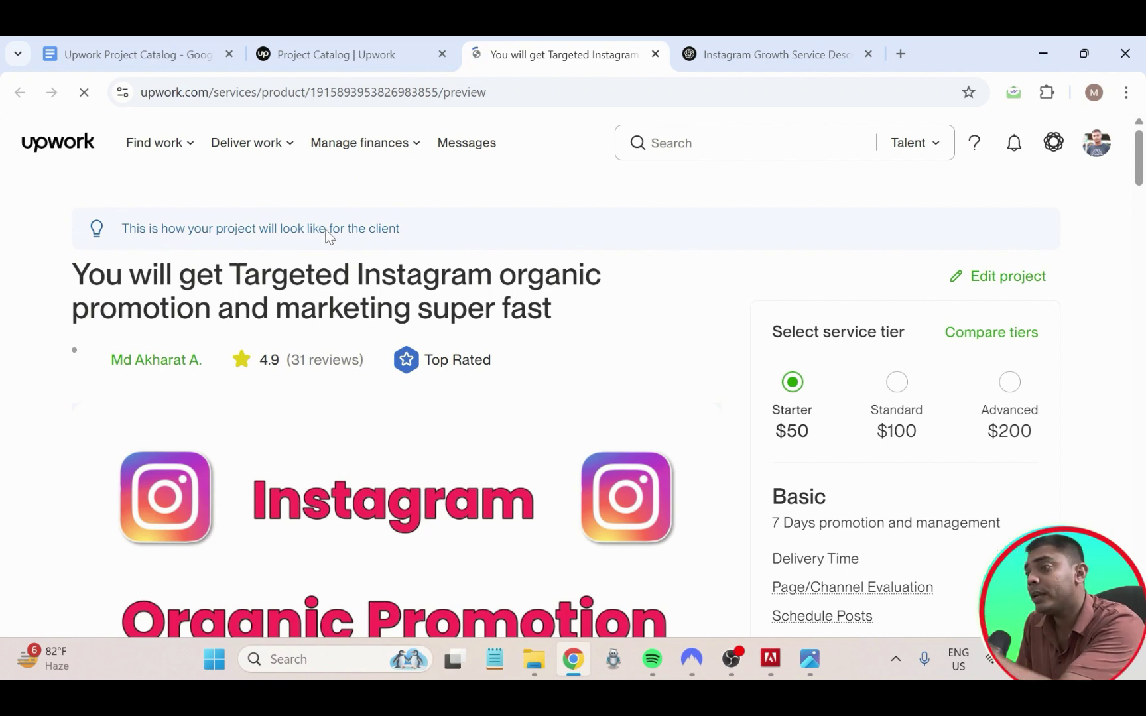
left_click_drag(260, 216, 471, 248)
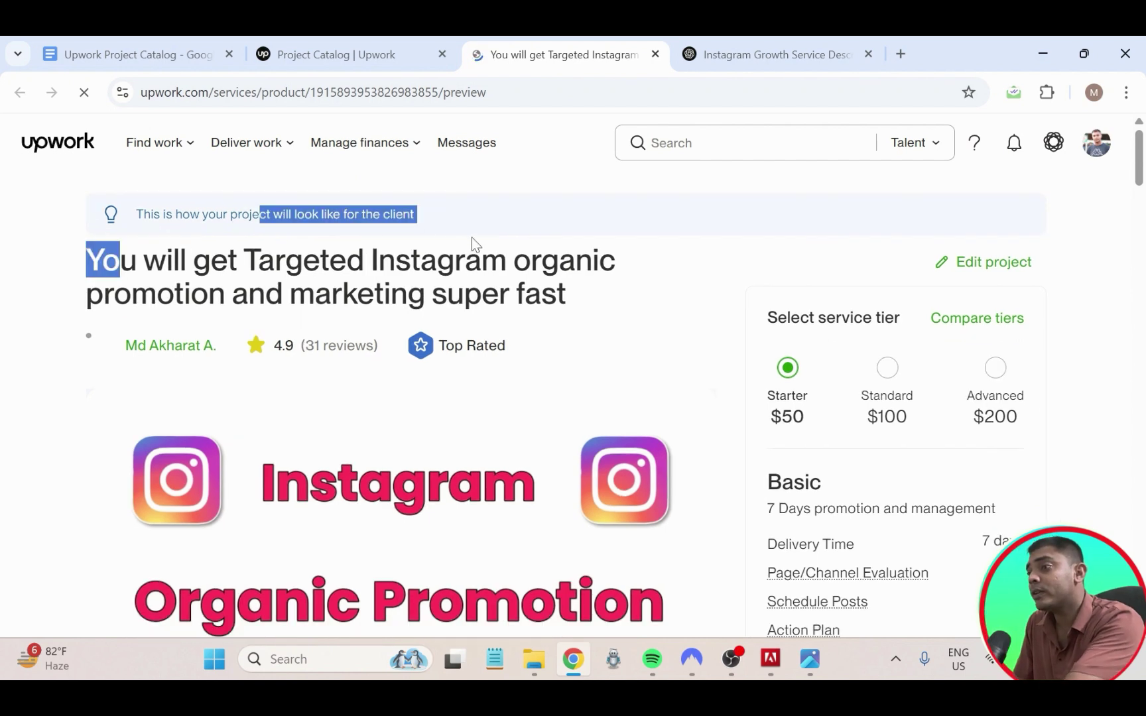
left_click(444, 218)
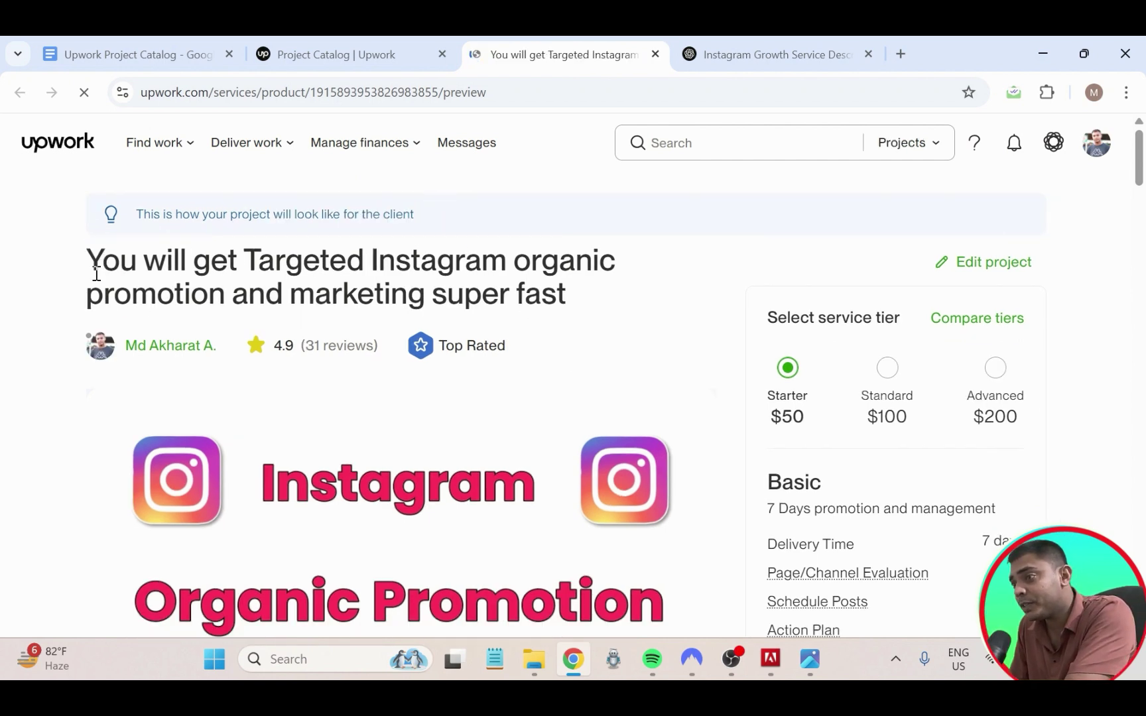
left_click_drag(88, 257, 509, 292)
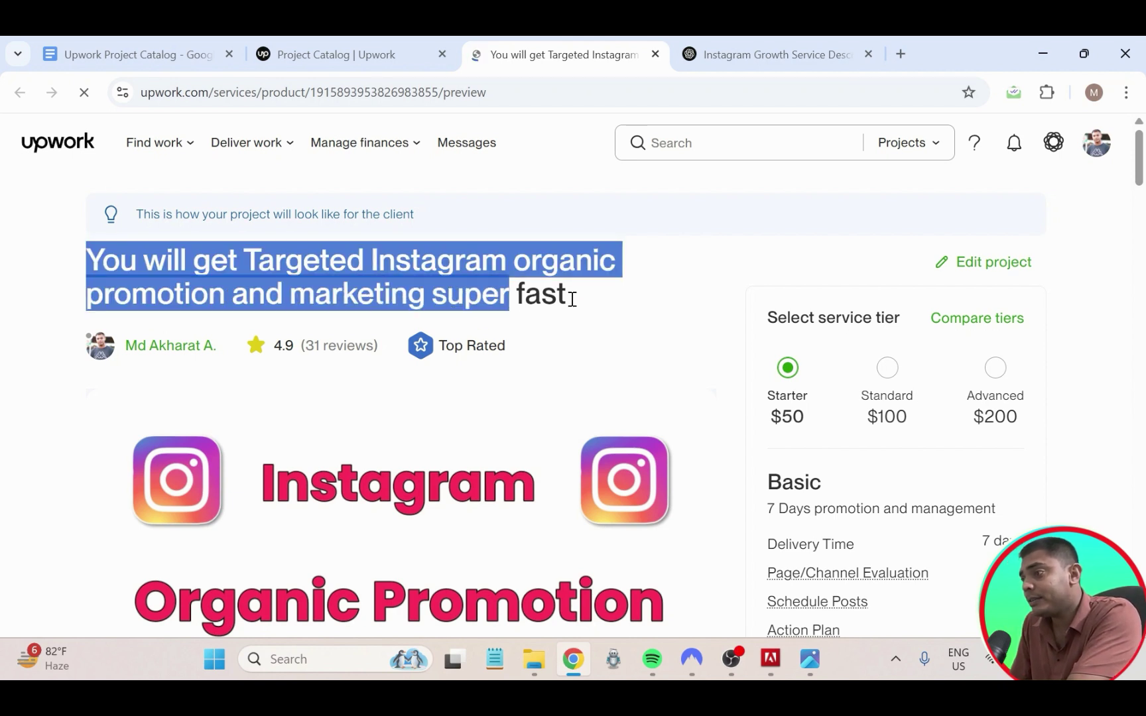
- Switch the previewed service tier to Advanced and back to Starter to check each tier's details
left_click(887, 368)
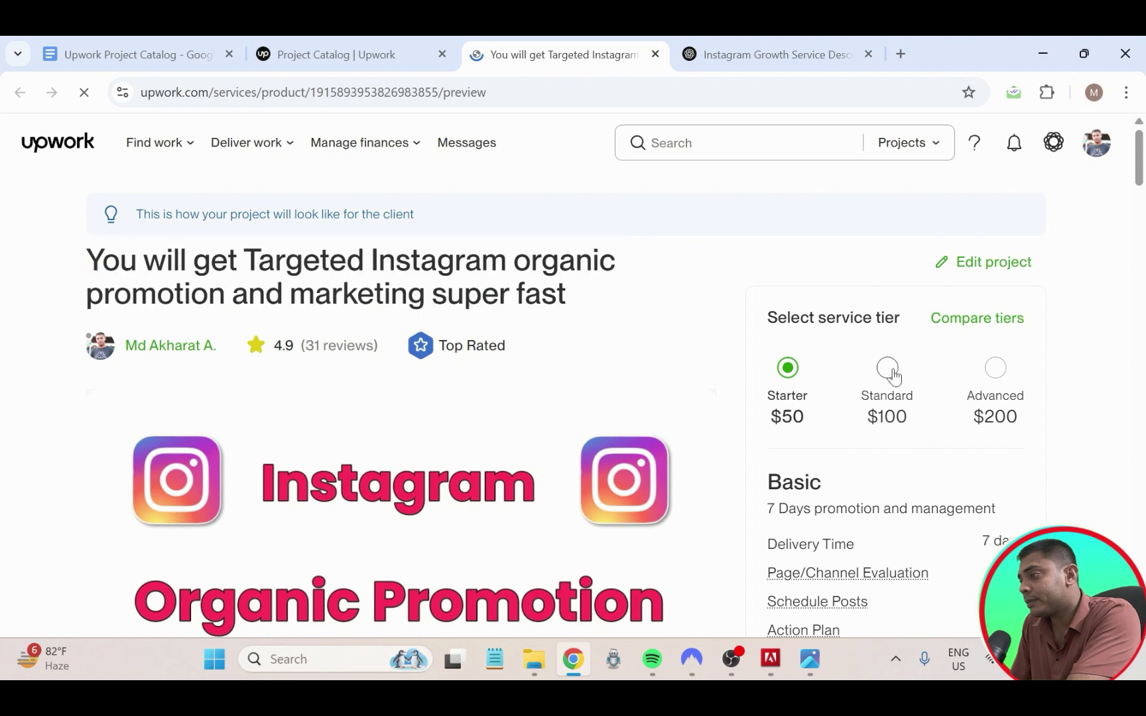
left_click(995, 369)
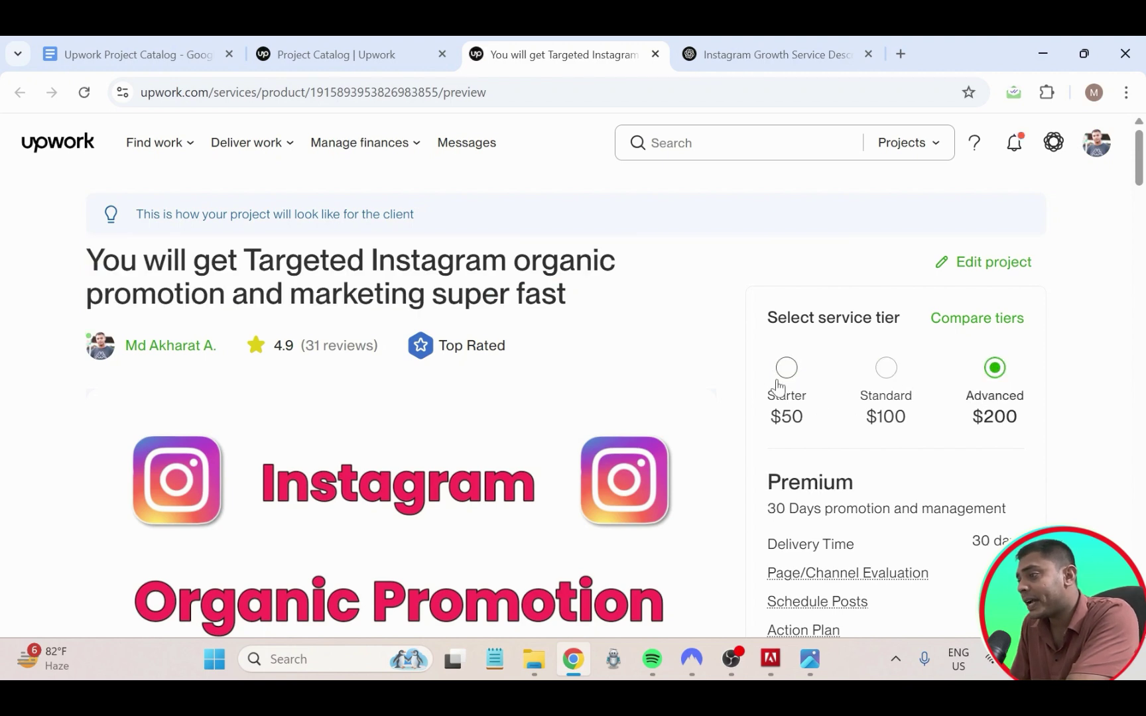
key("Right")
scroll(872, 468, "down", 8)
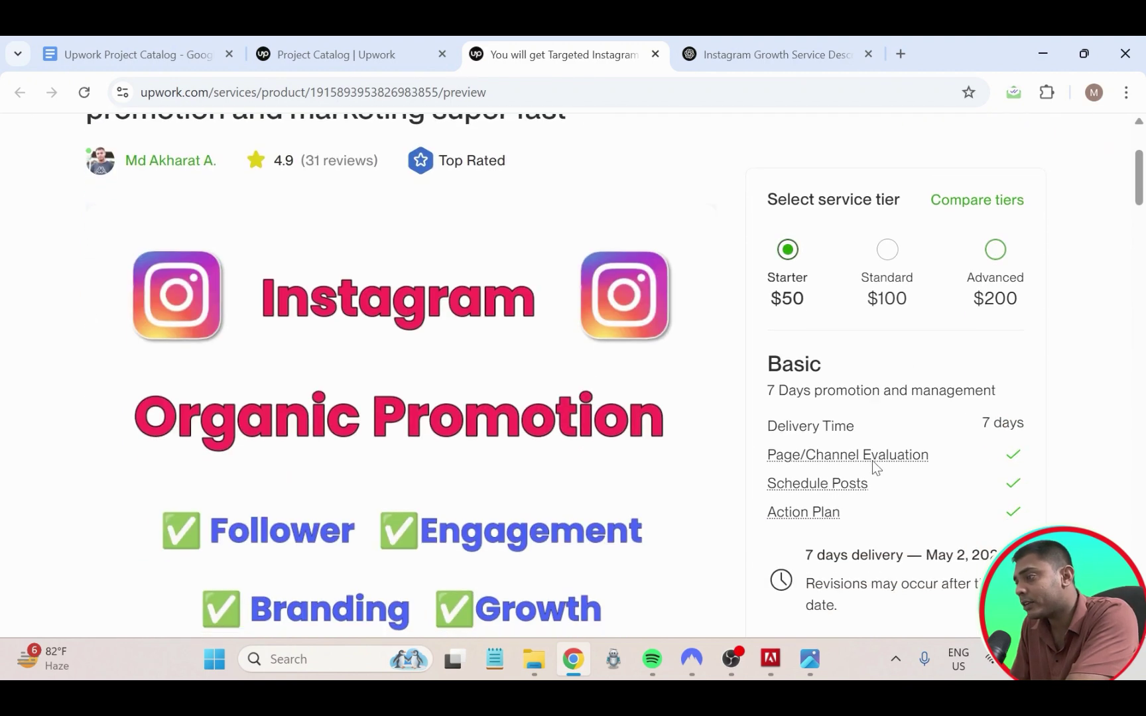
- Expand the full project details text in the preview and check the "no bots, no fake followers" wording
scroll(874, 477, "down", 7)
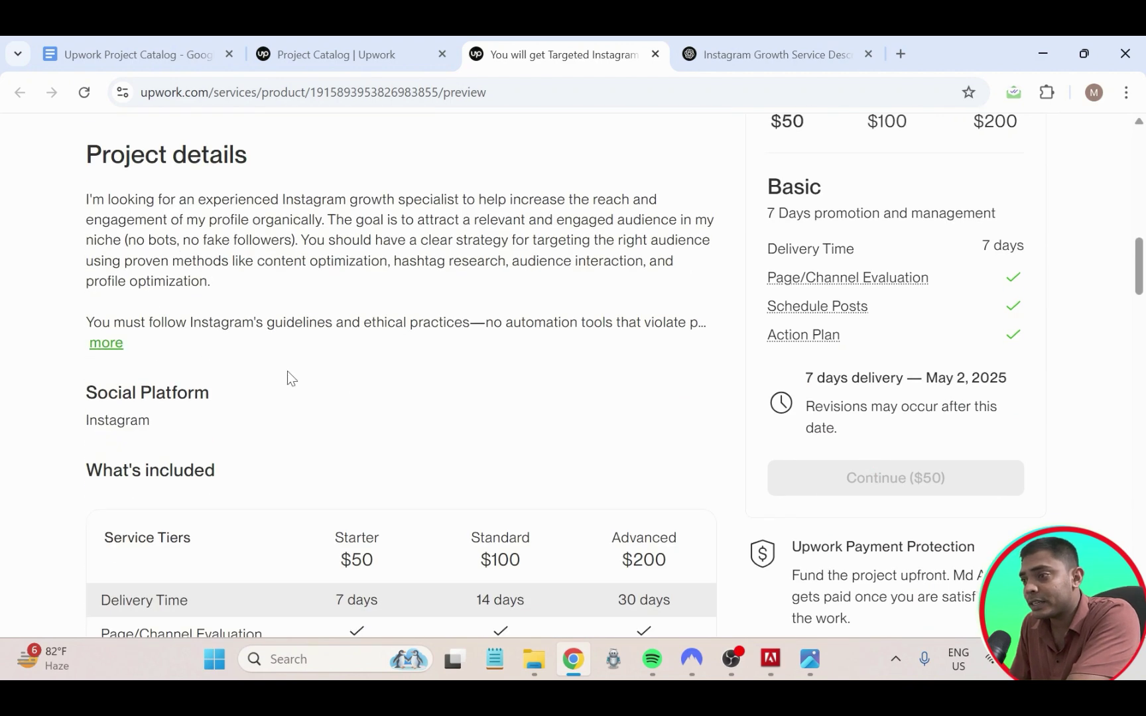
left_click(116, 345)
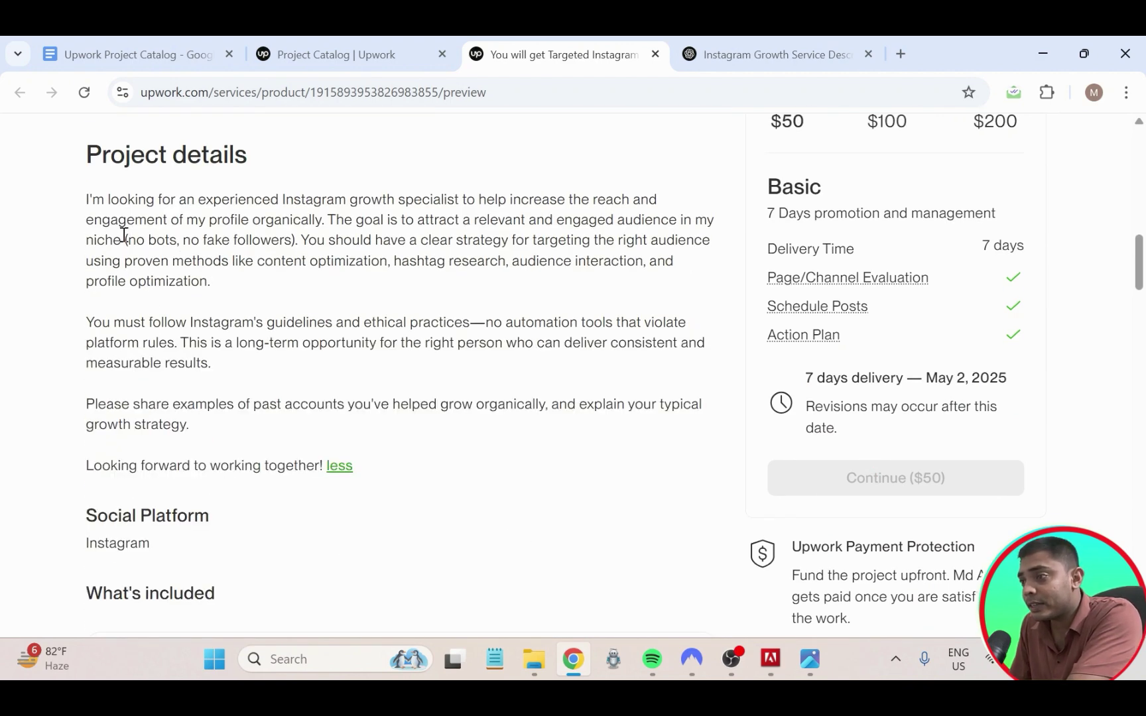
left_click_drag(124, 239, 301, 240)
left_click(532, 253)
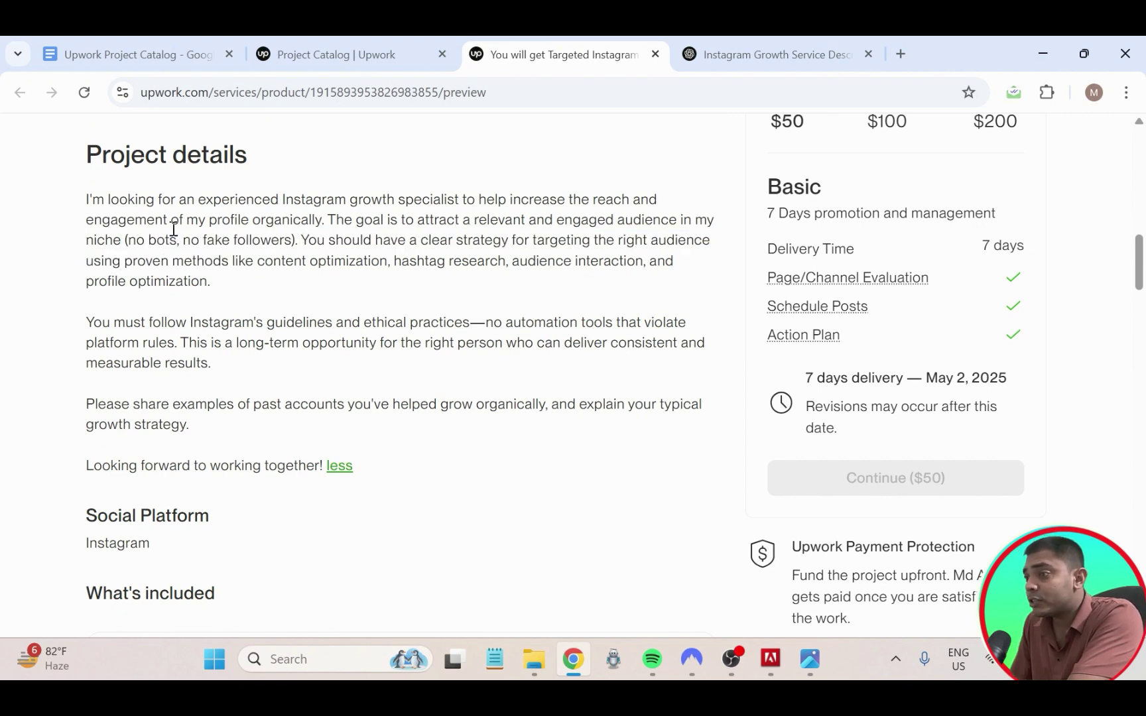
scroll(422, 405, "down", 4)
scroll(262, 330, "up", 3)
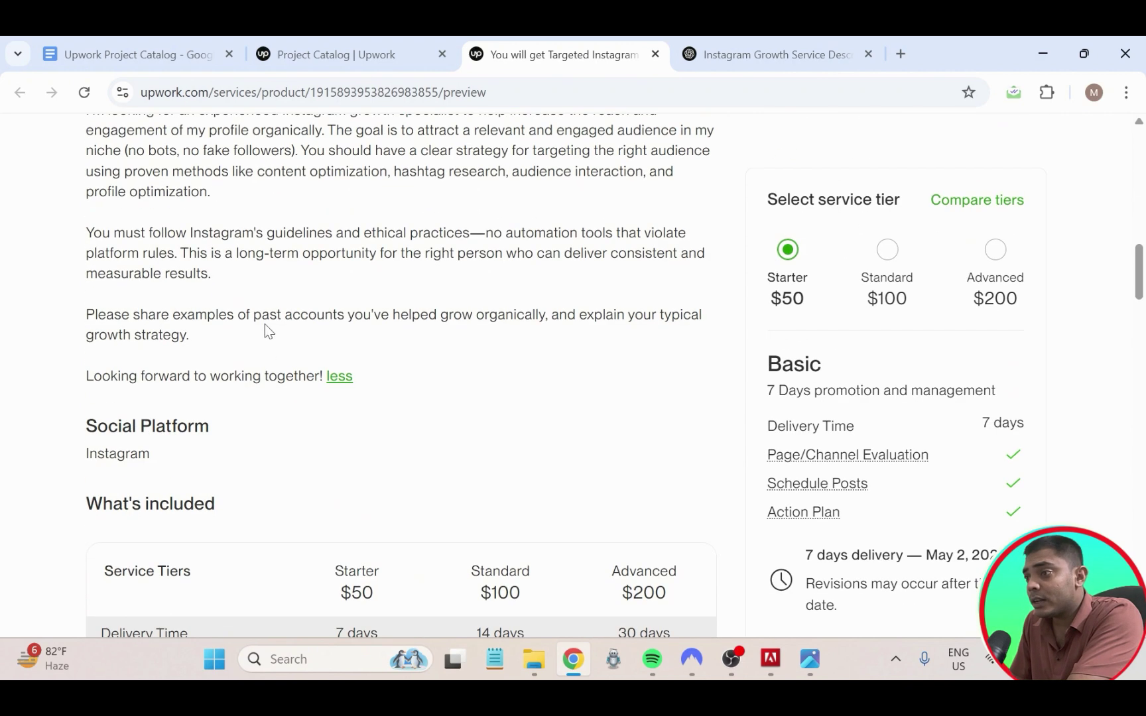
- Reread the project details from the opening sentence about an Instagram growth specialist to the closing line
scroll(171, 294, "up", 3)
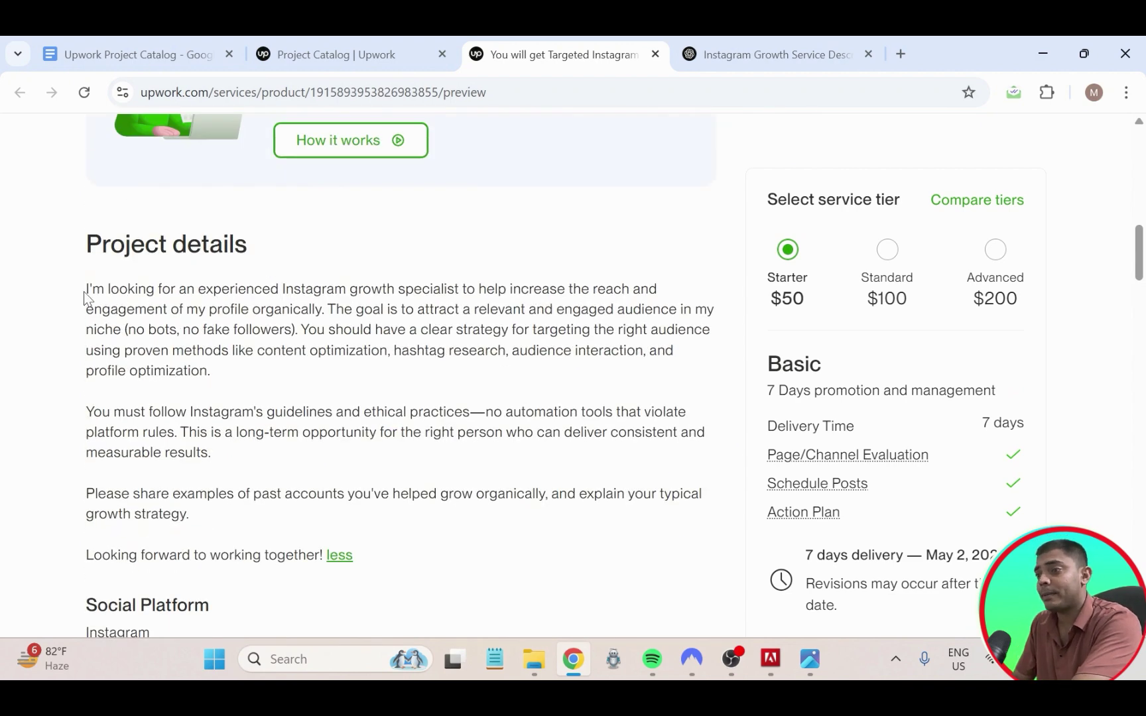
left_click_drag(87, 290, 335, 291)
left_click(358, 307)
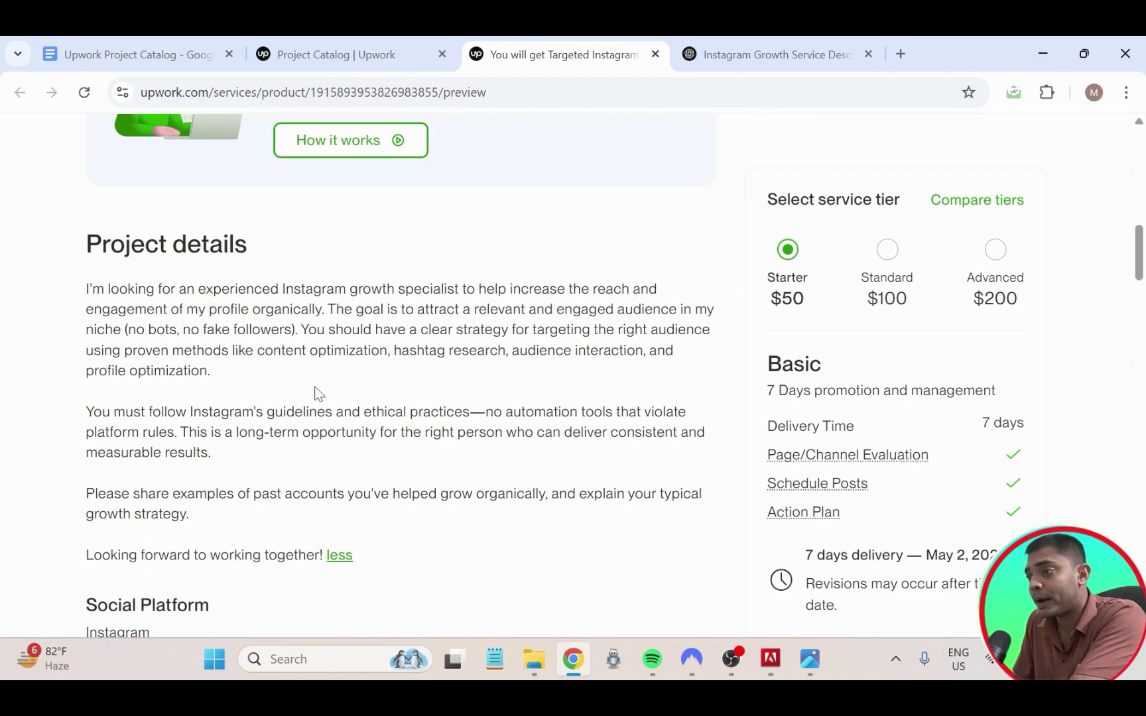
scroll(315, 391, "down", 3)
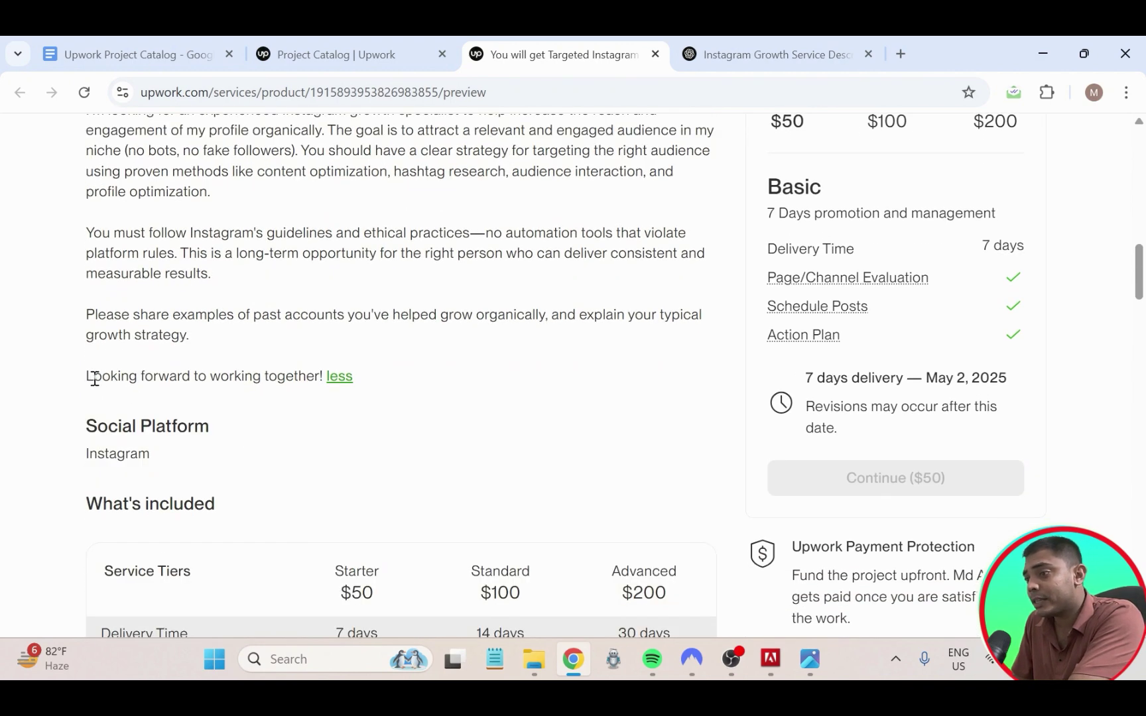
left_click_drag(94, 379, 279, 360)
left_click(405, 367)
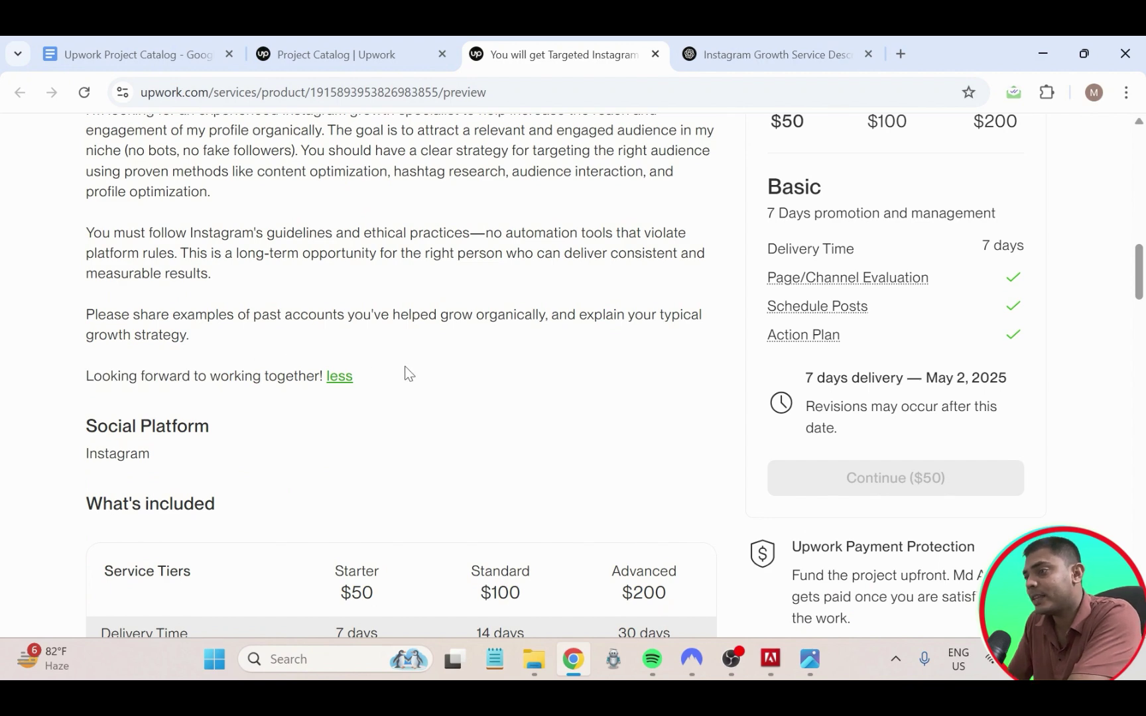
scroll(406, 369, "up", 4)
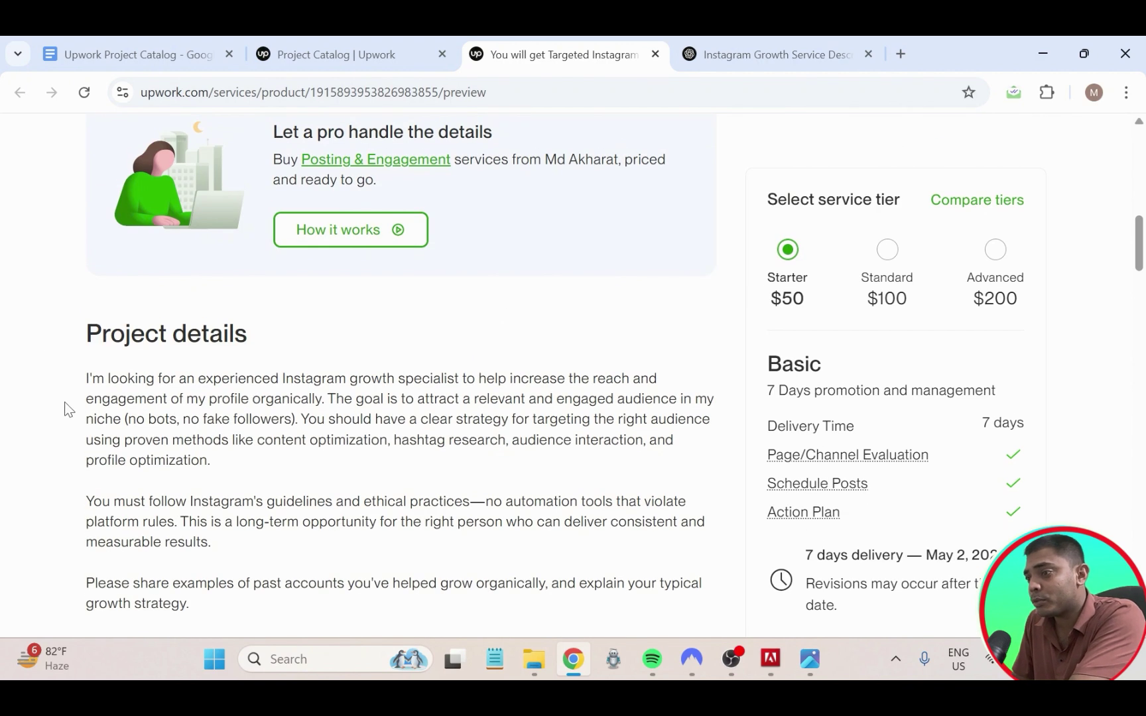
left_click_drag(84, 379, 467, 397)
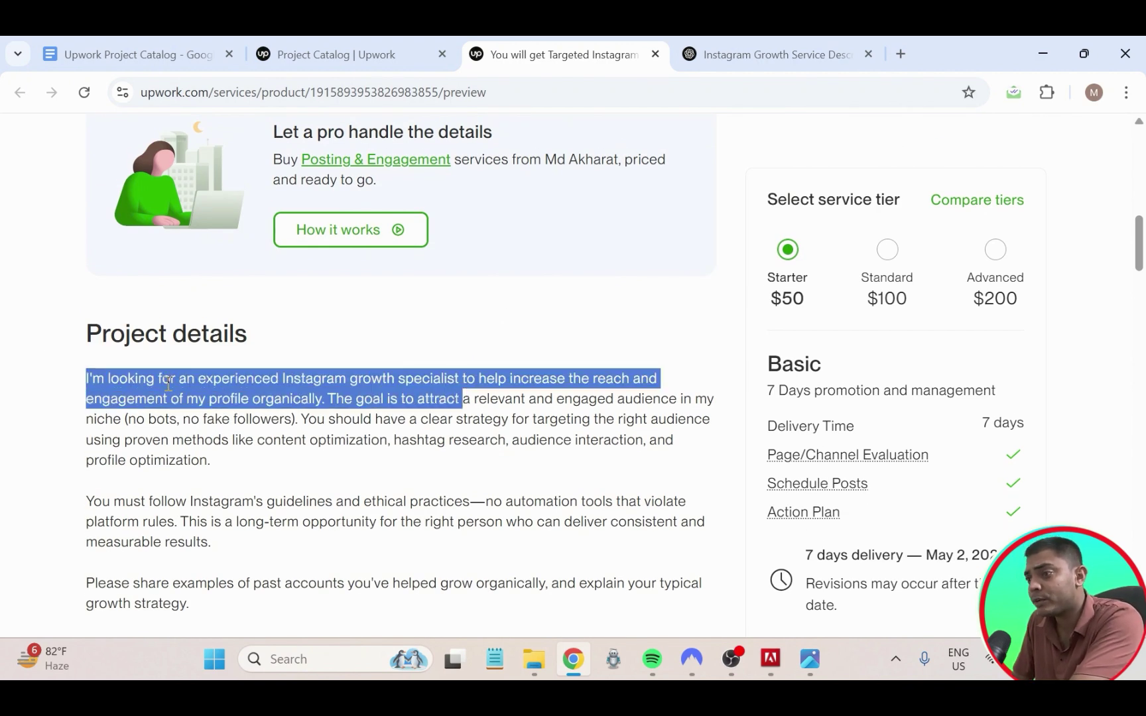
left_click(95, 377)
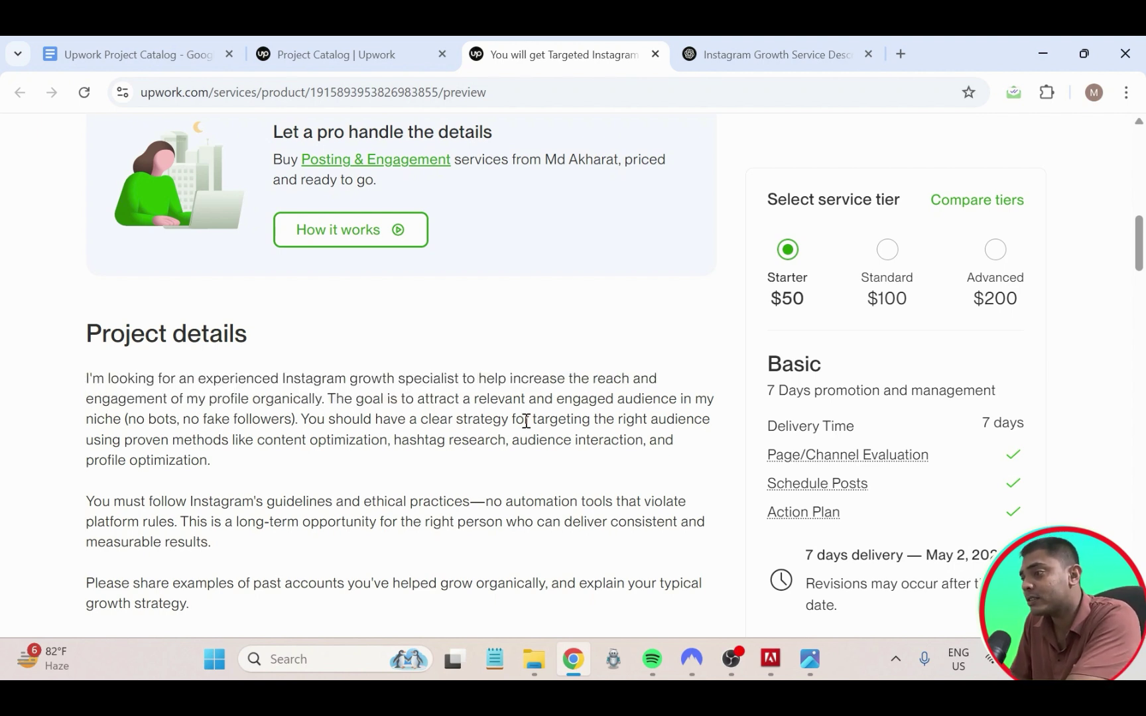
scroll(701, 401, "down", 8)
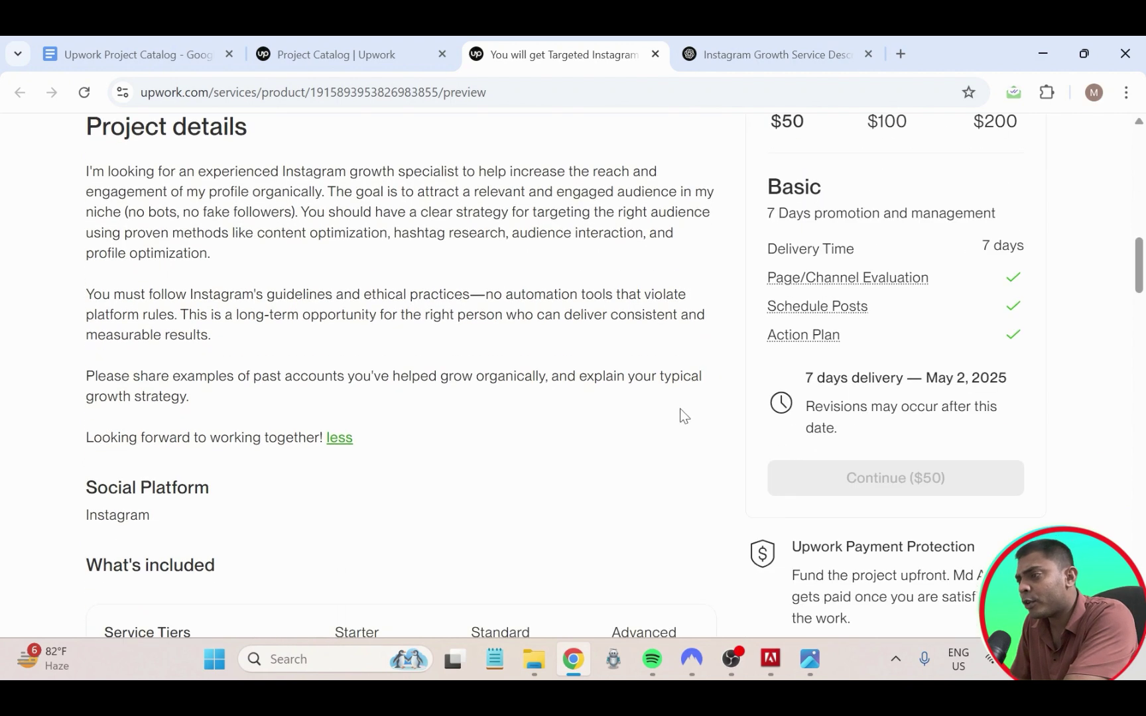
scroll(543, 391, "up", 5)
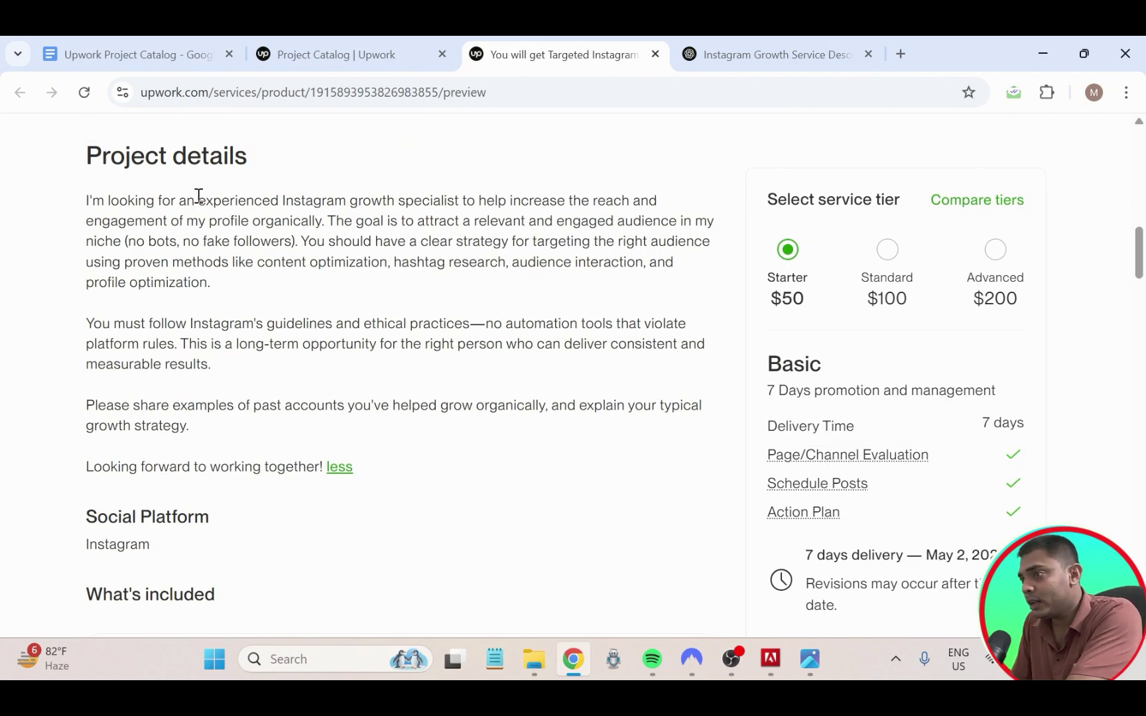
scroll(197, 199, "up", 3)
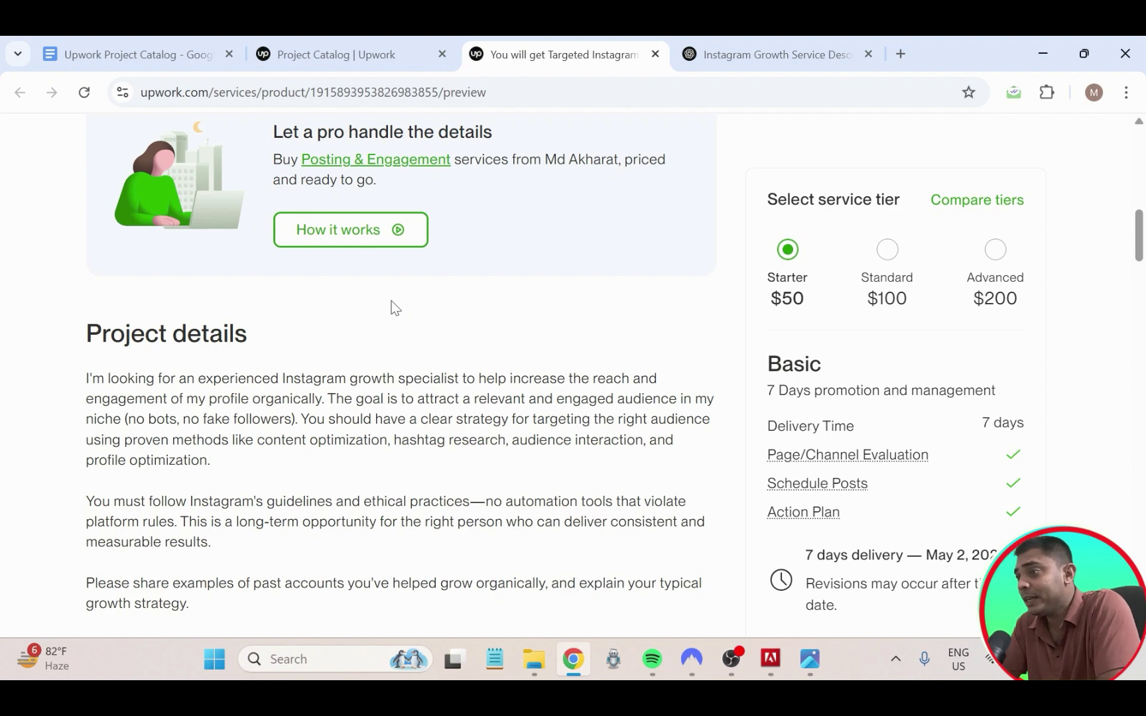
- Examine the rest of the preview, including the cover image, What's included table, portfolio samples and client reviews
scroll(498, 325, "down", 5)
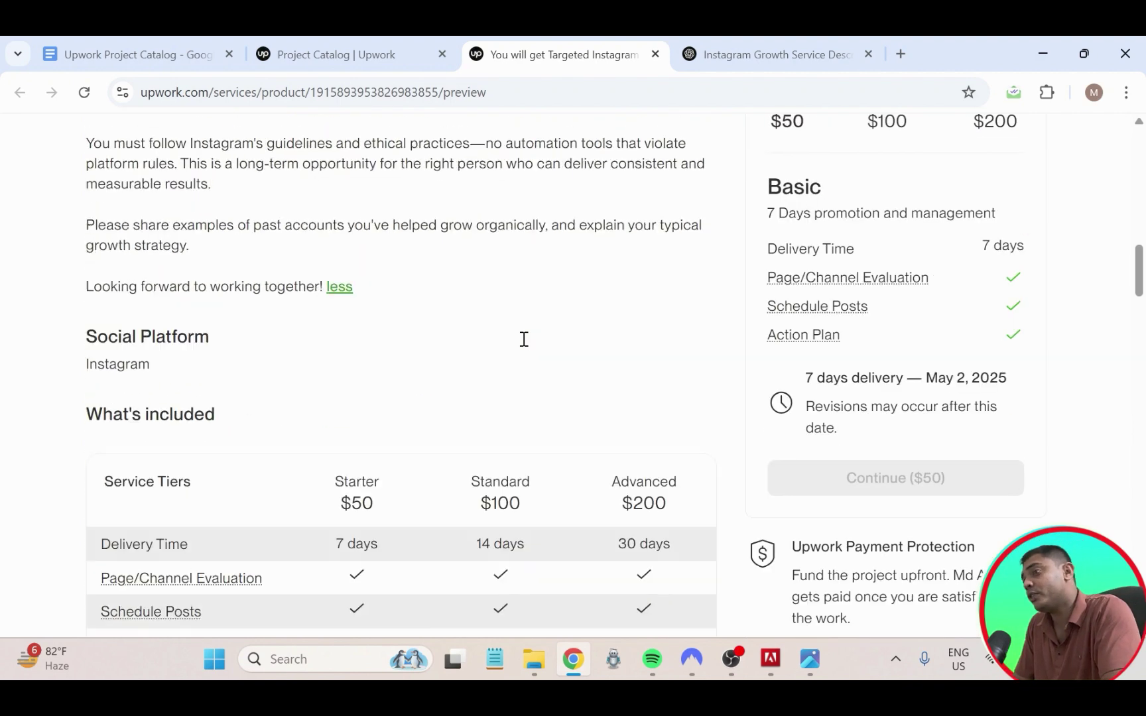
scroll(522, 340, "down", 3)
scroll(521, 347, "up", 13)
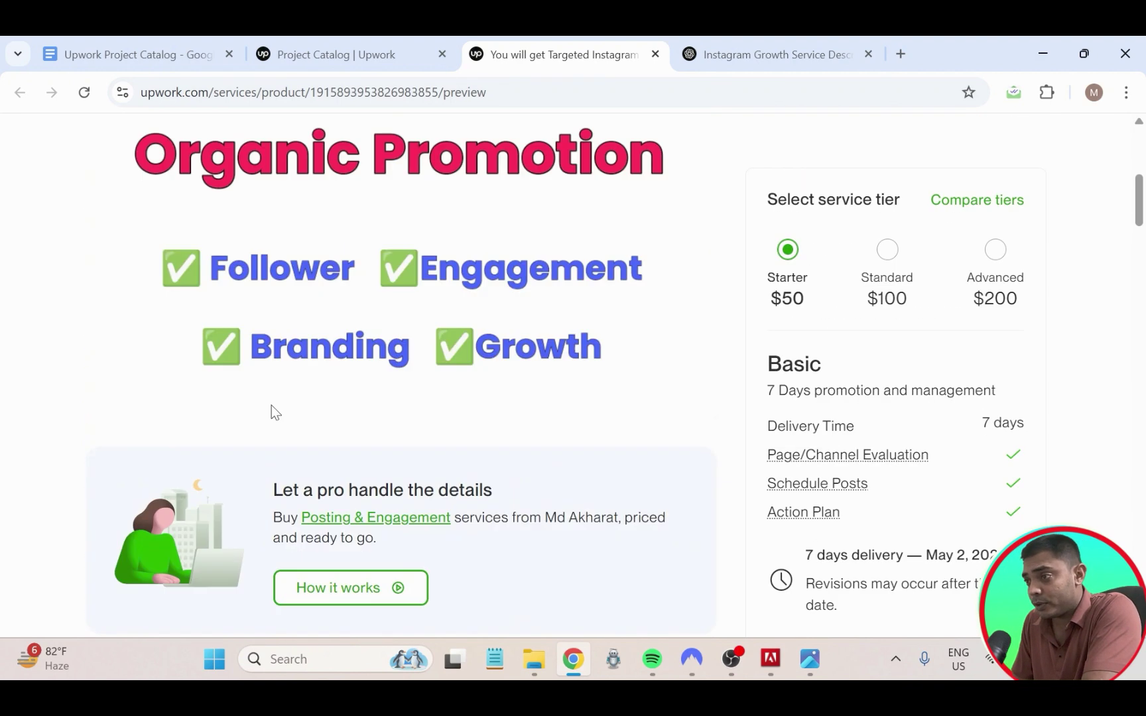
scroll(367, 406, "down", 3)
scroll(367, 406, "down", 6)
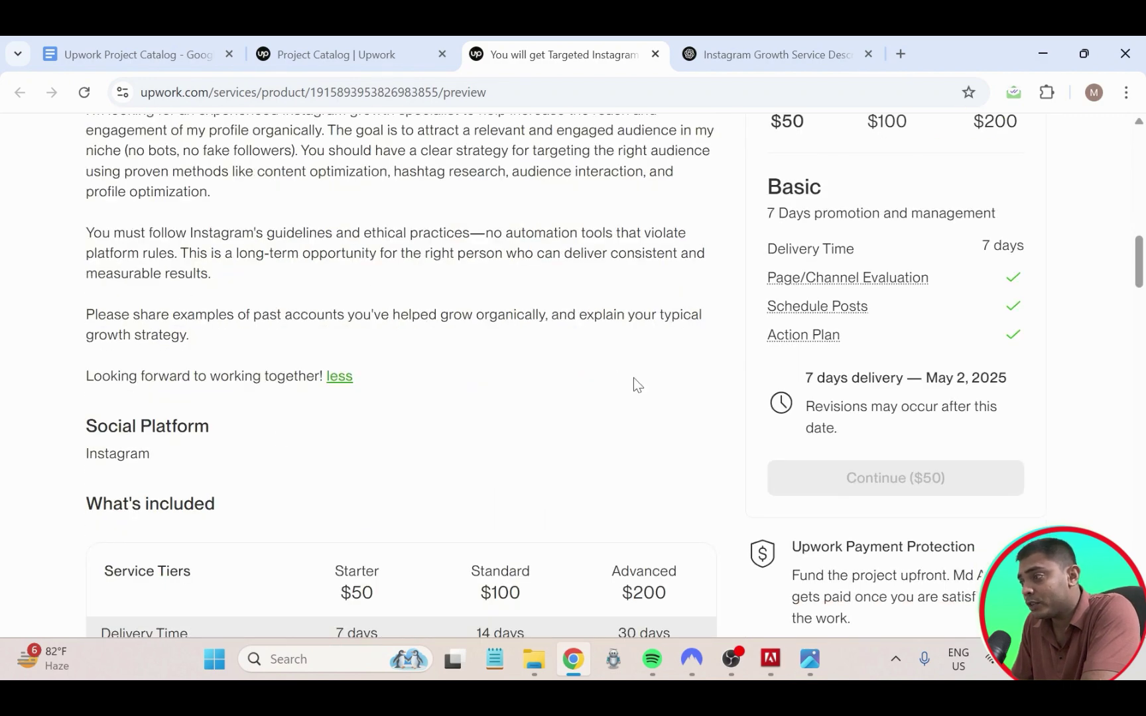
scroll(635, 388, "down", 6)
scroll(636, 397, "down", 5)
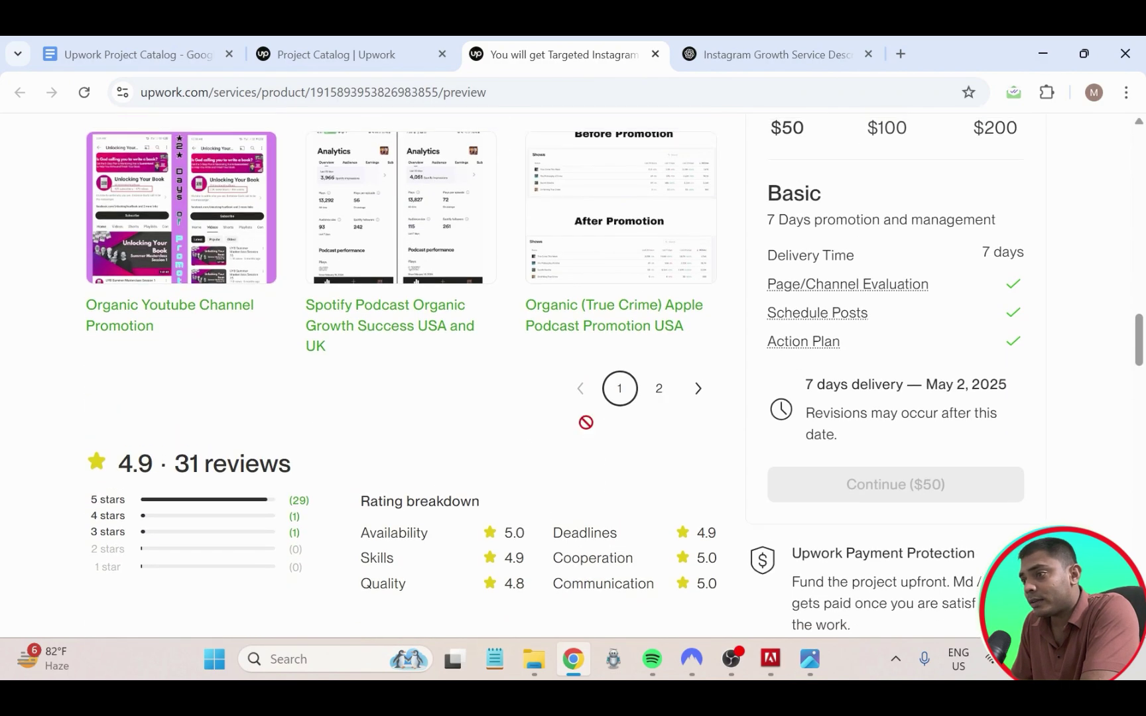
scroll(586, 423, "up", 6)
scroll(579, 416, "up", 1)
scroll(727, 422, "down", 8)
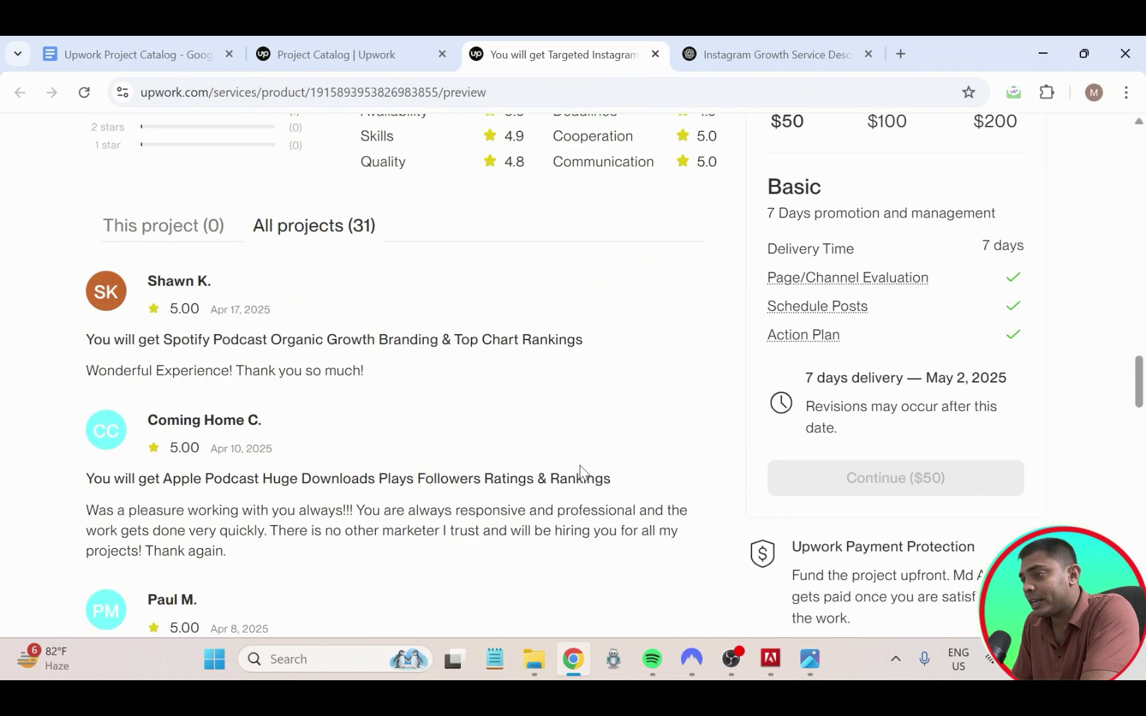
scroll(554, 465, "up", 15)
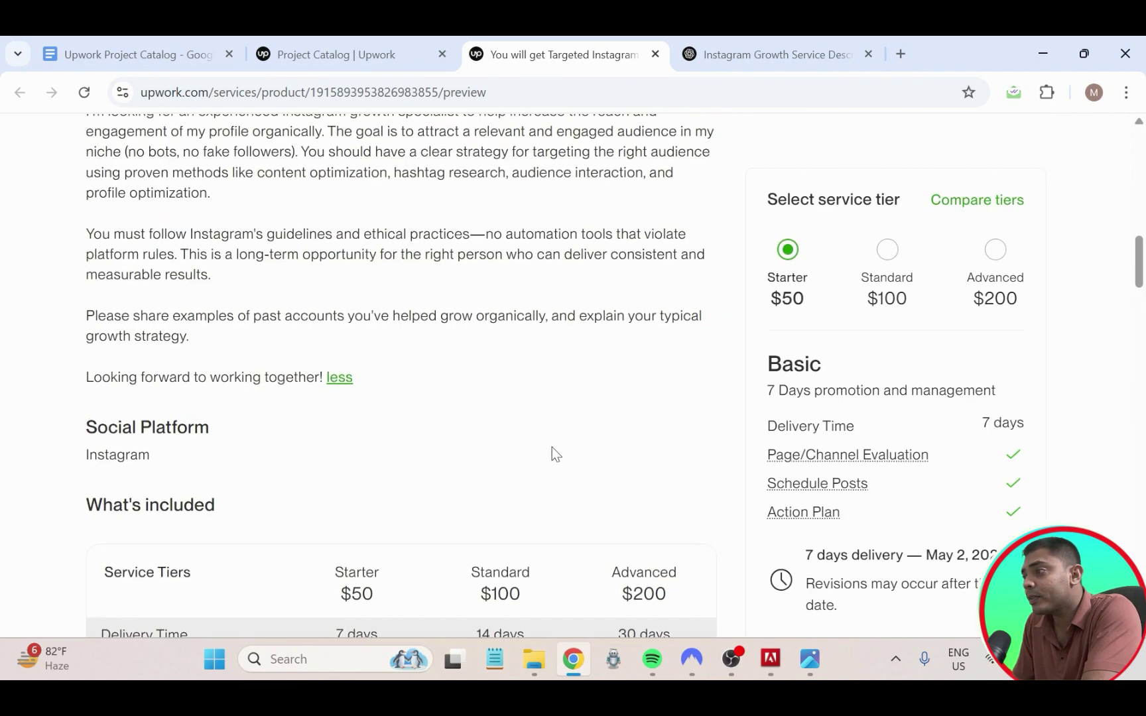
- Look over the client preview once more and reopen the Instagram promotion project for editing
scroll(552, 447, "up", 1)
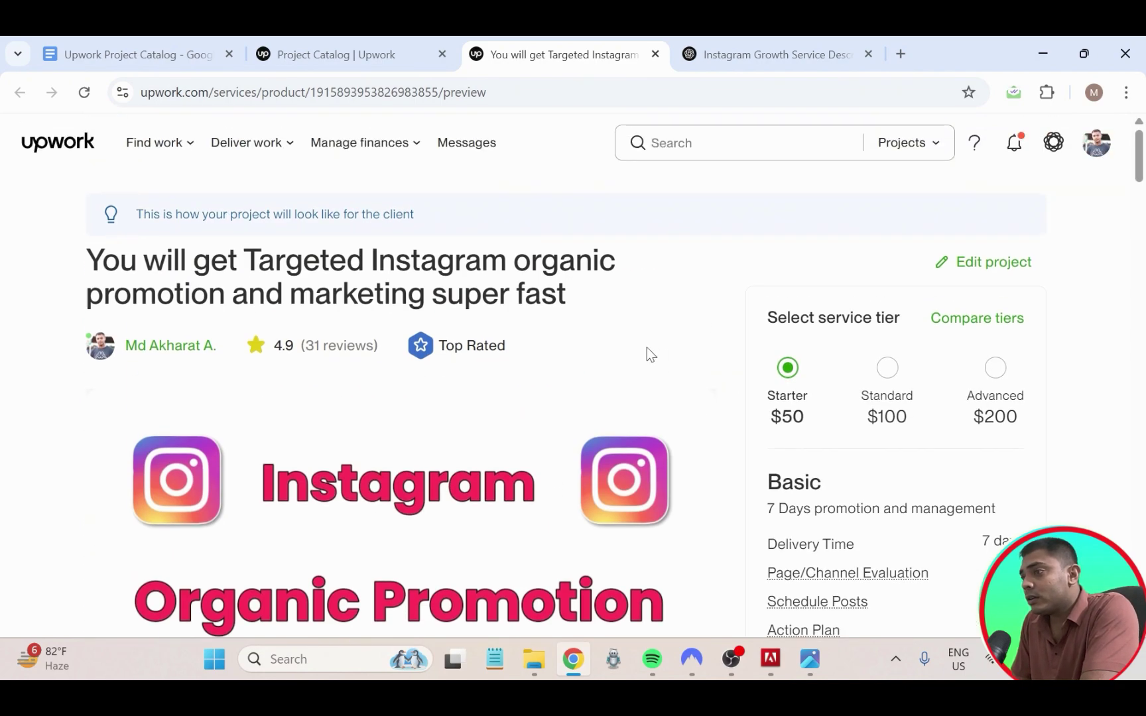
scroll(650, 352, "down", 11)
scroll(824, 427, "up", 10)
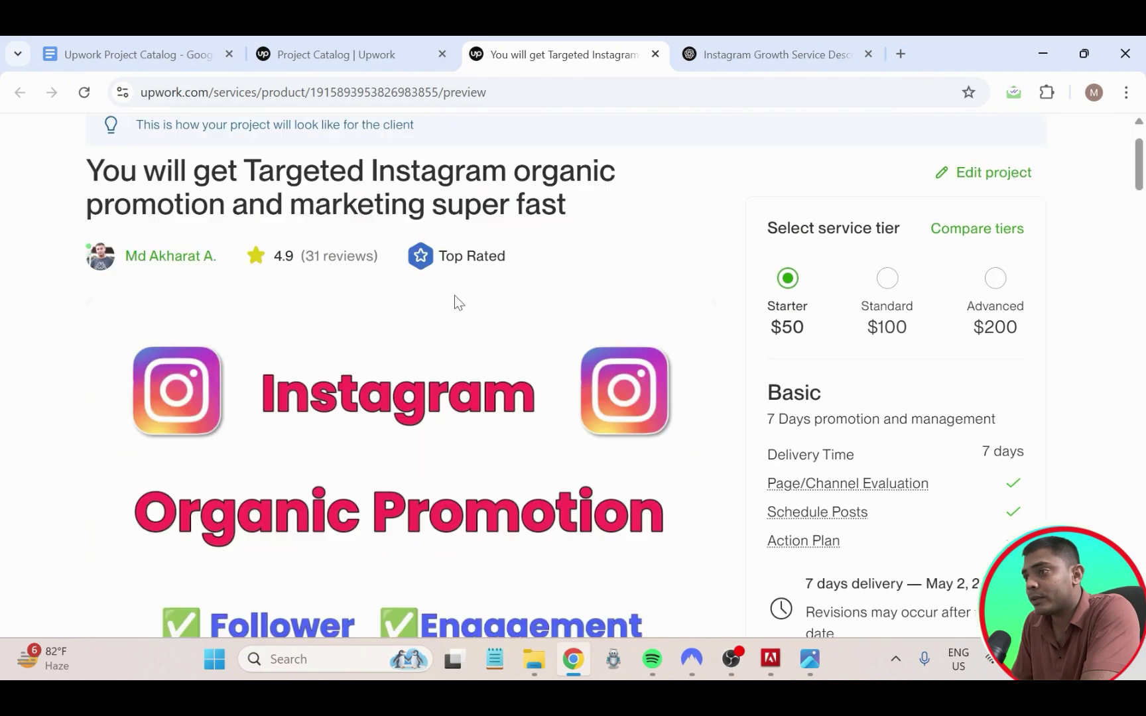
left_click(1014, 171)
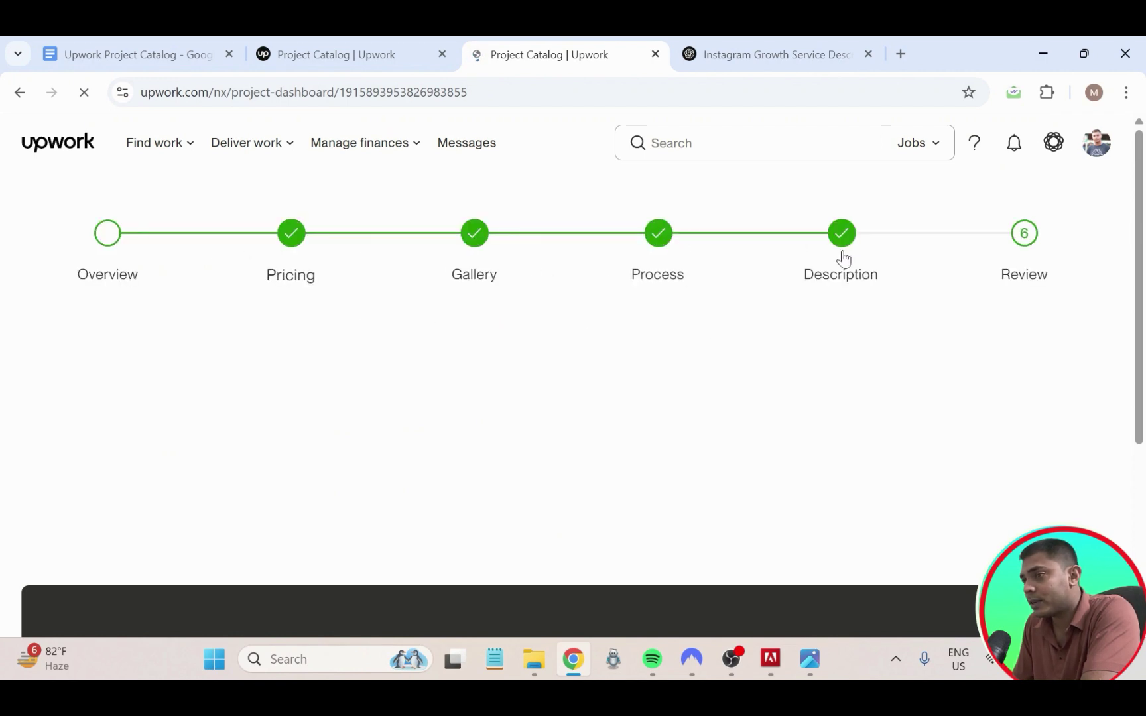
scroll(823, 324, "down", 4)
scroll(798, 314, "up", 4)
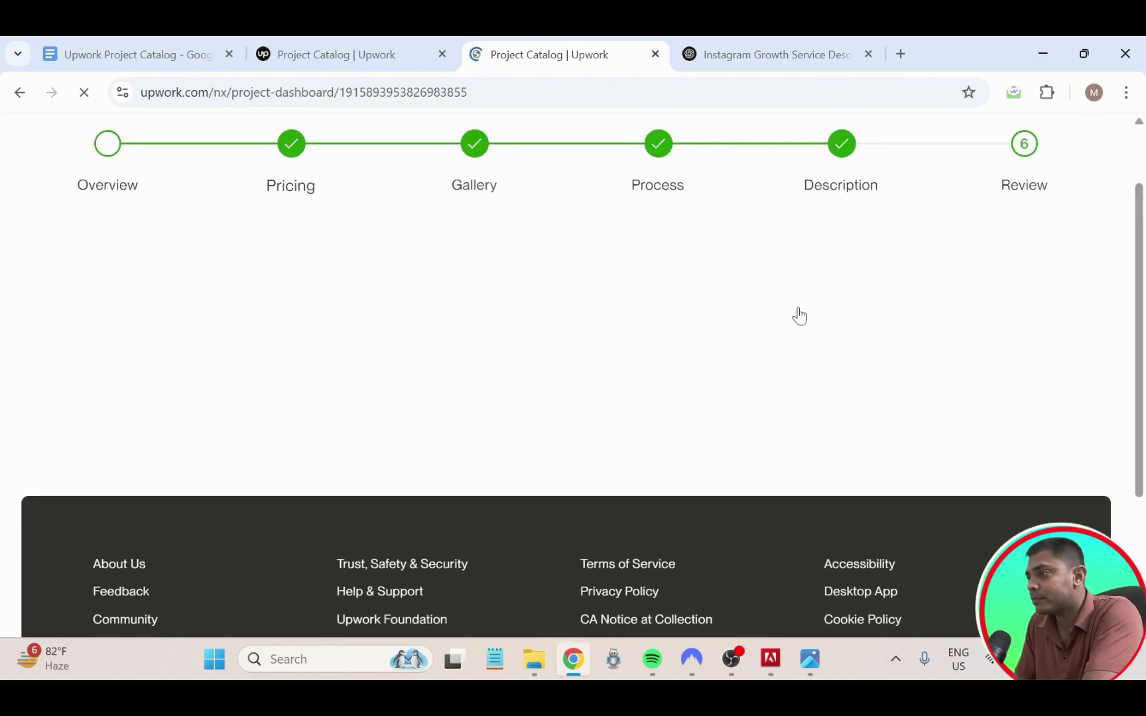
scroll(798, 315, "up", 1)
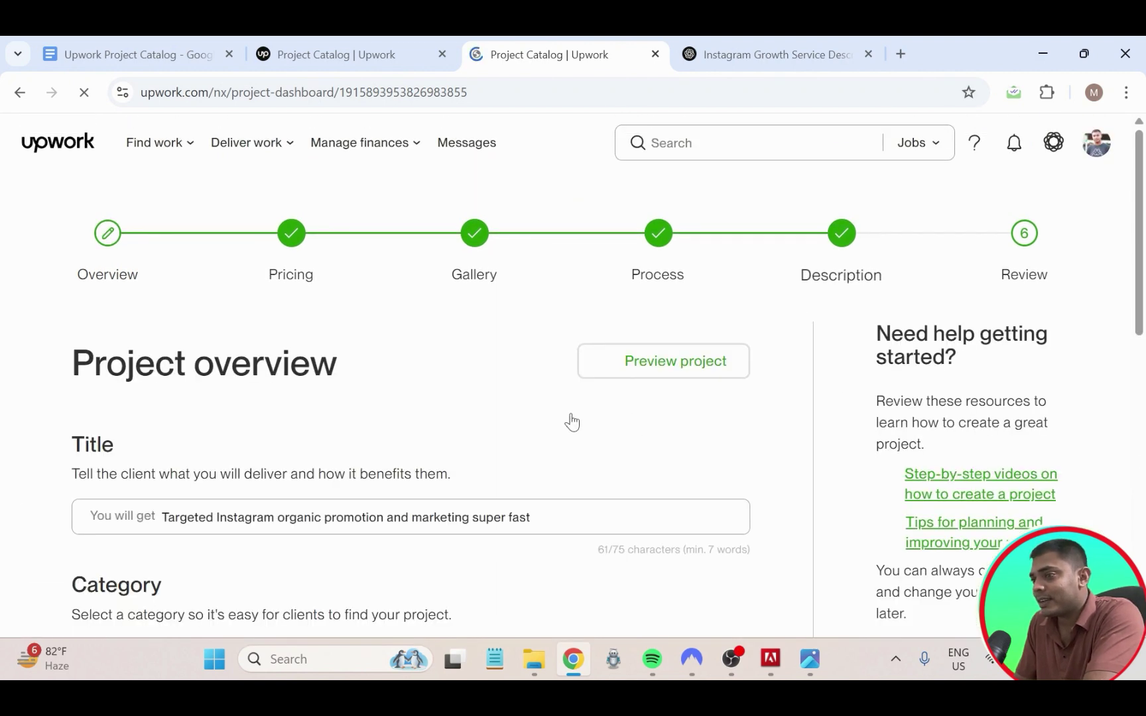
- Go to the project's Description stage and save it unchanged to continue to the final review stage
scroll(489, 404, "down", 3)
scroll(735, 325, "up", 1)
scroll(735, 324, "up", 2)
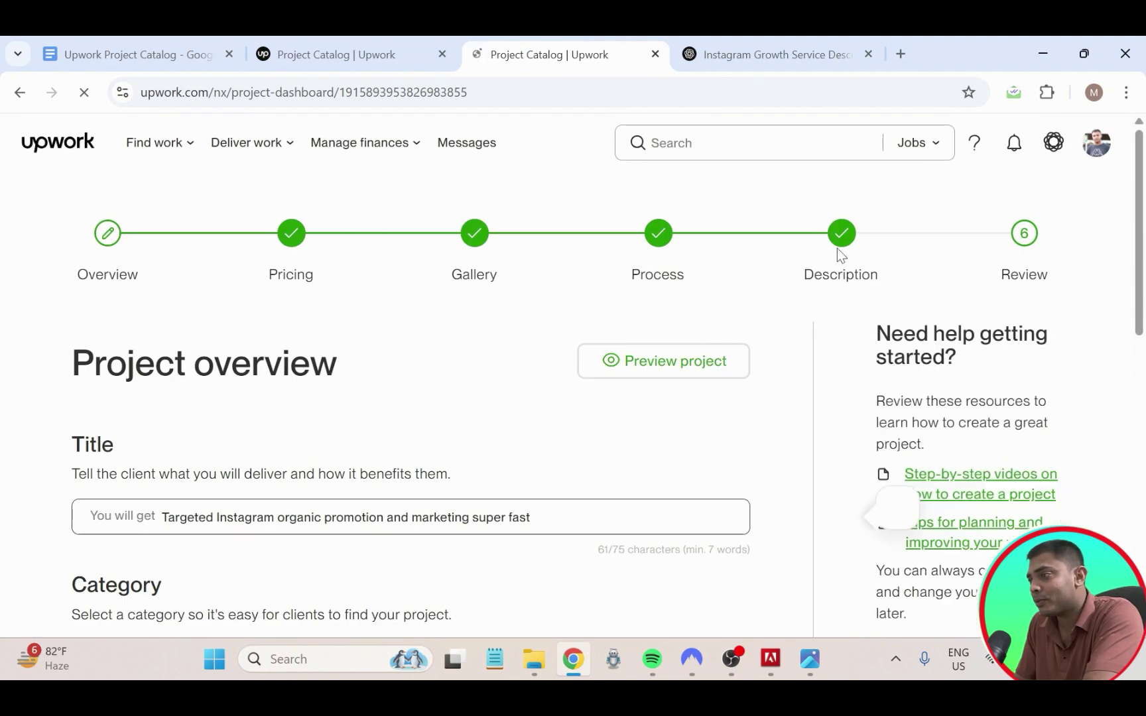
left_click(841, 236)
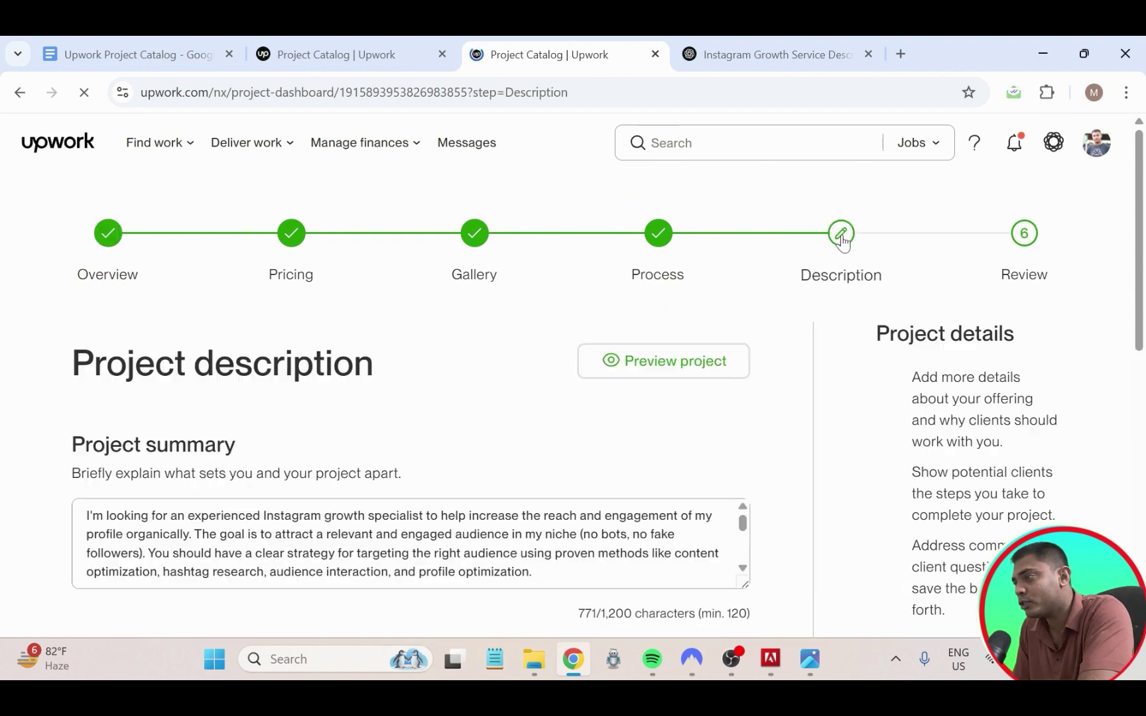
scroll(757, 368, "down", 8)
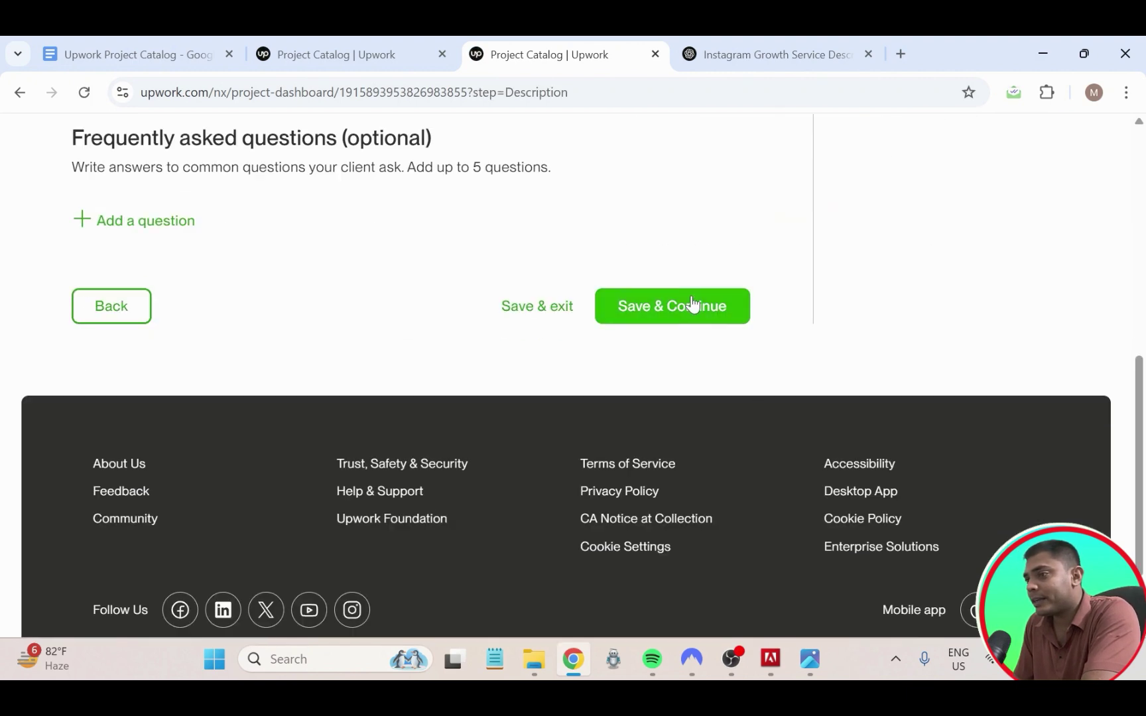
left_click(691, 304)
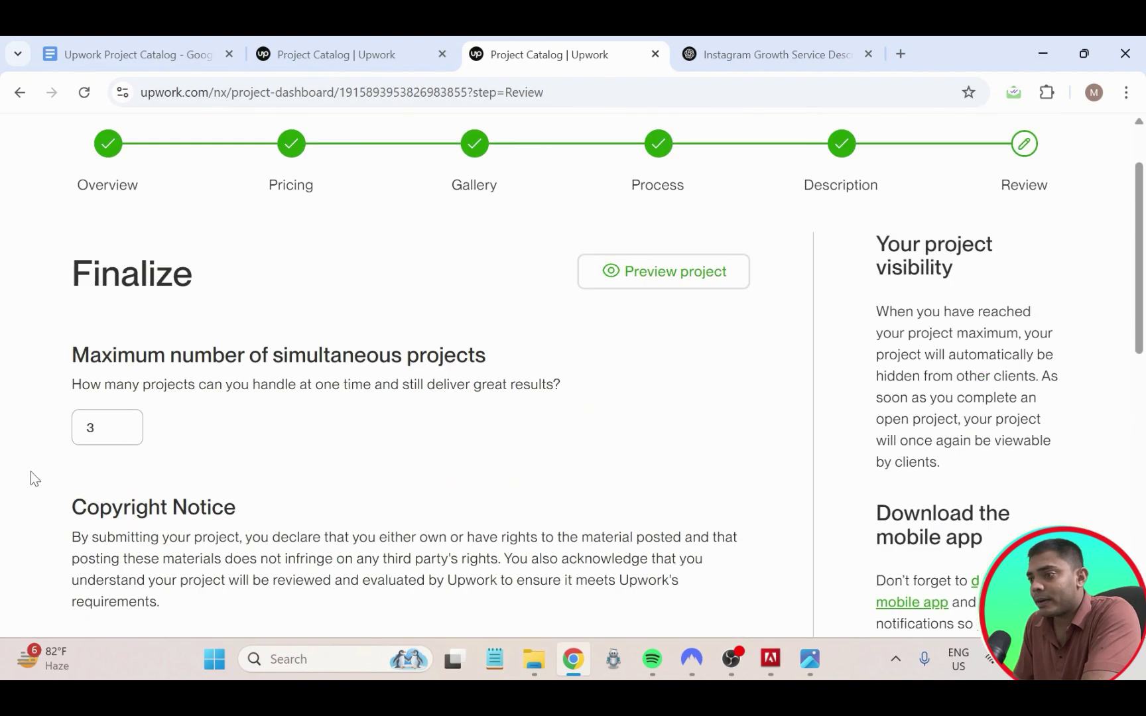
- Set the maximum number of simultaneous projects to 10 and accept the Terms of Service and Privacy Notice
left_click(90, 427)
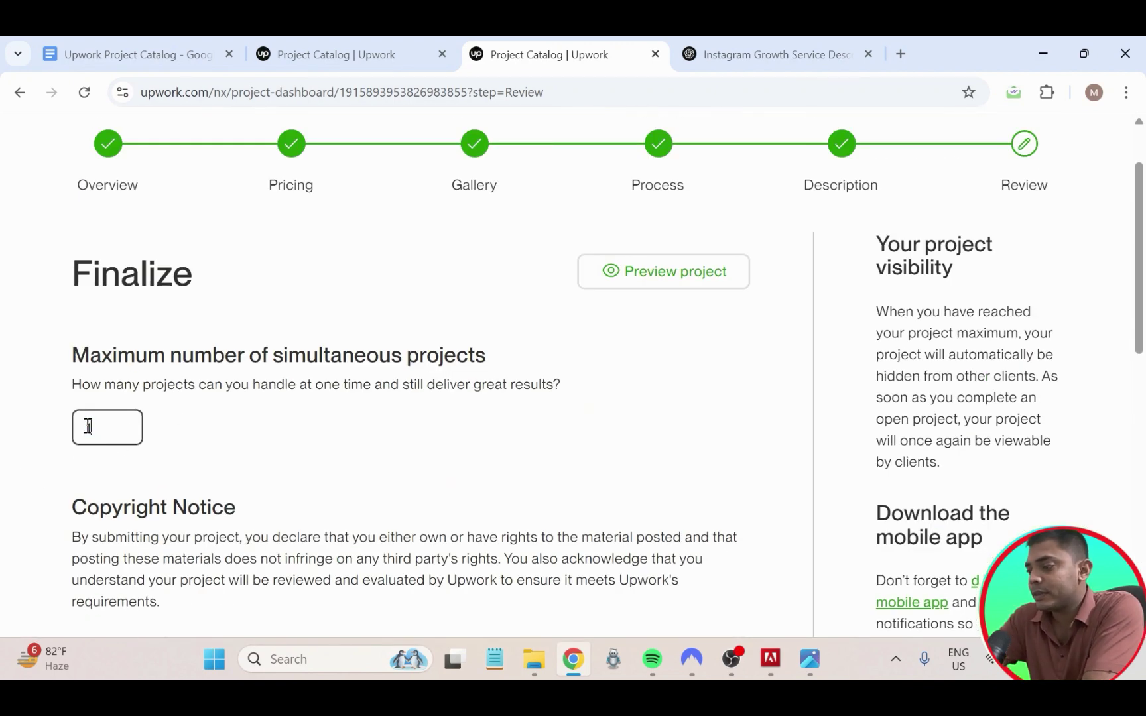
type("10")
scroll(84, 448, "down", 4)
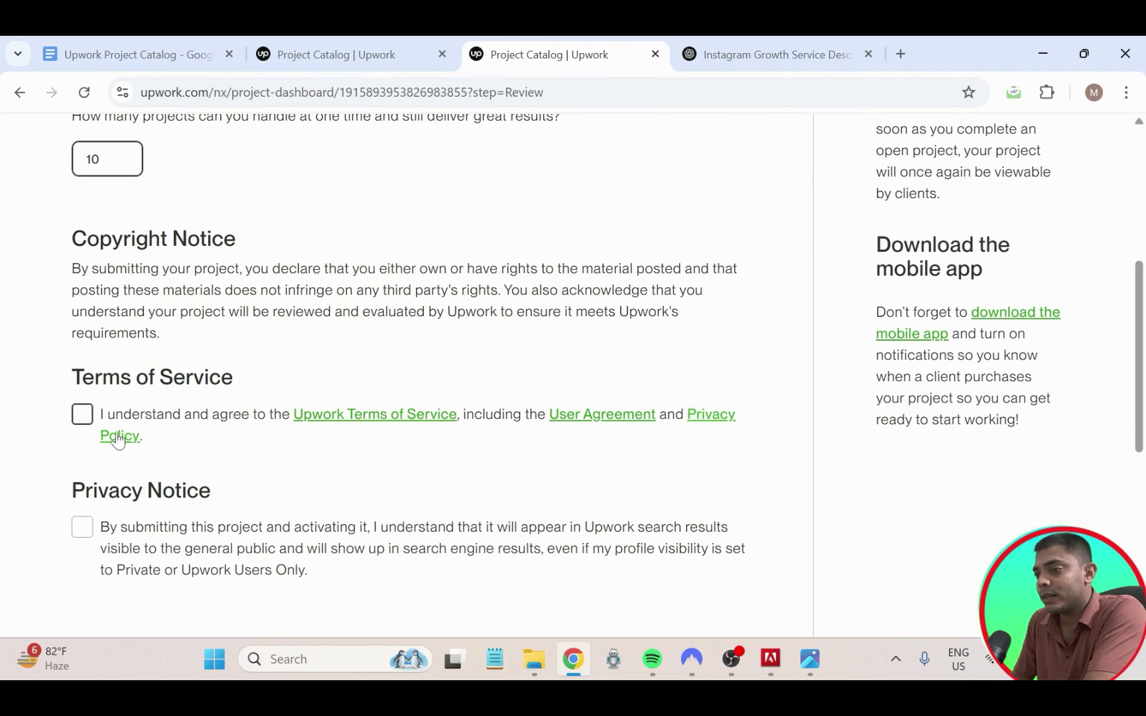
left_click(82, 423)
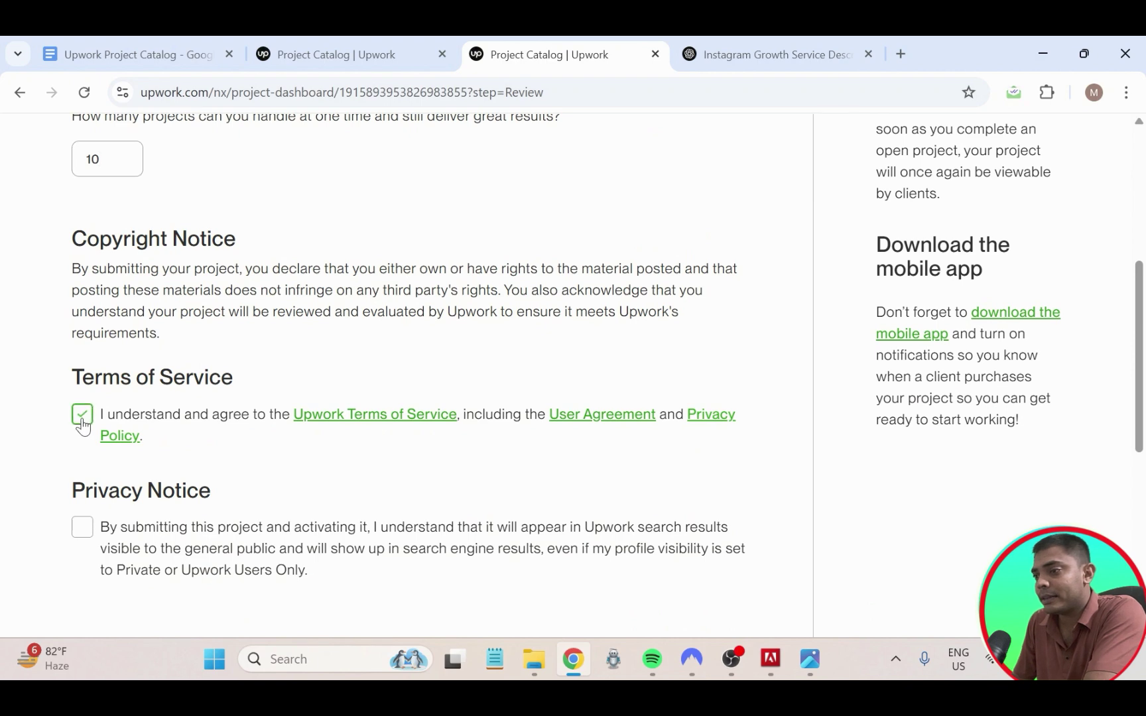
left_click(79, 528)
scroll(603, 411, "up", 3)
scroll(622, 409, "down", 10)
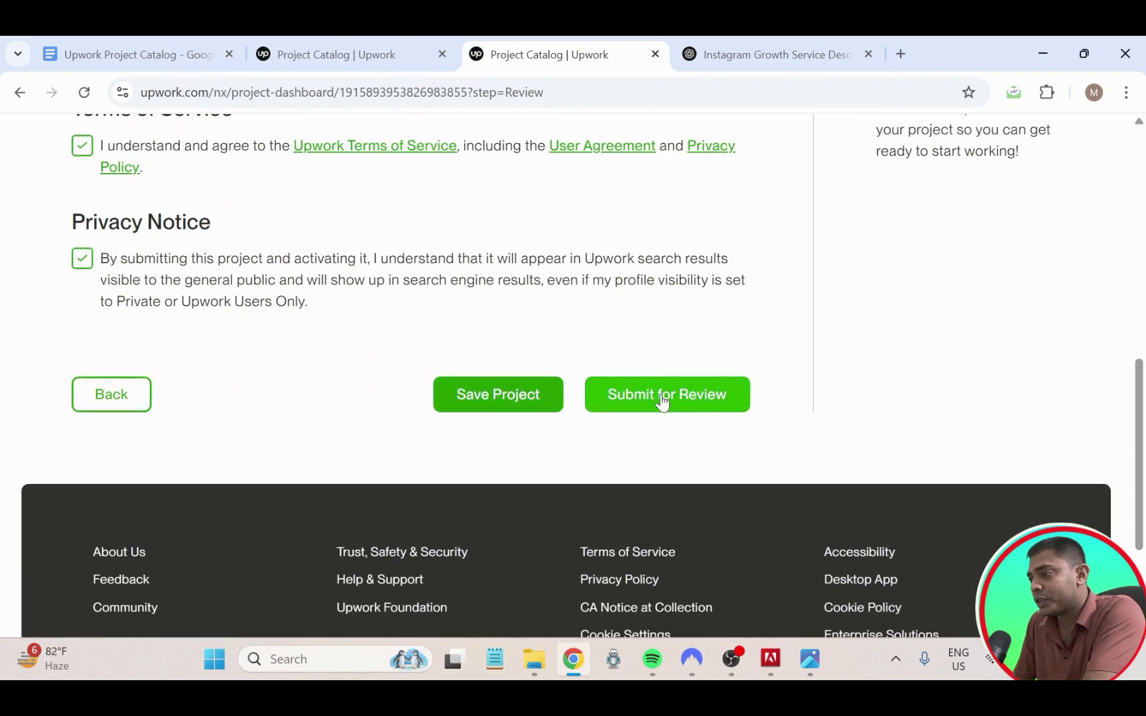
- Submit the project for review, reading the list of prohibited content before confirming the submission
left_click(663, 398)
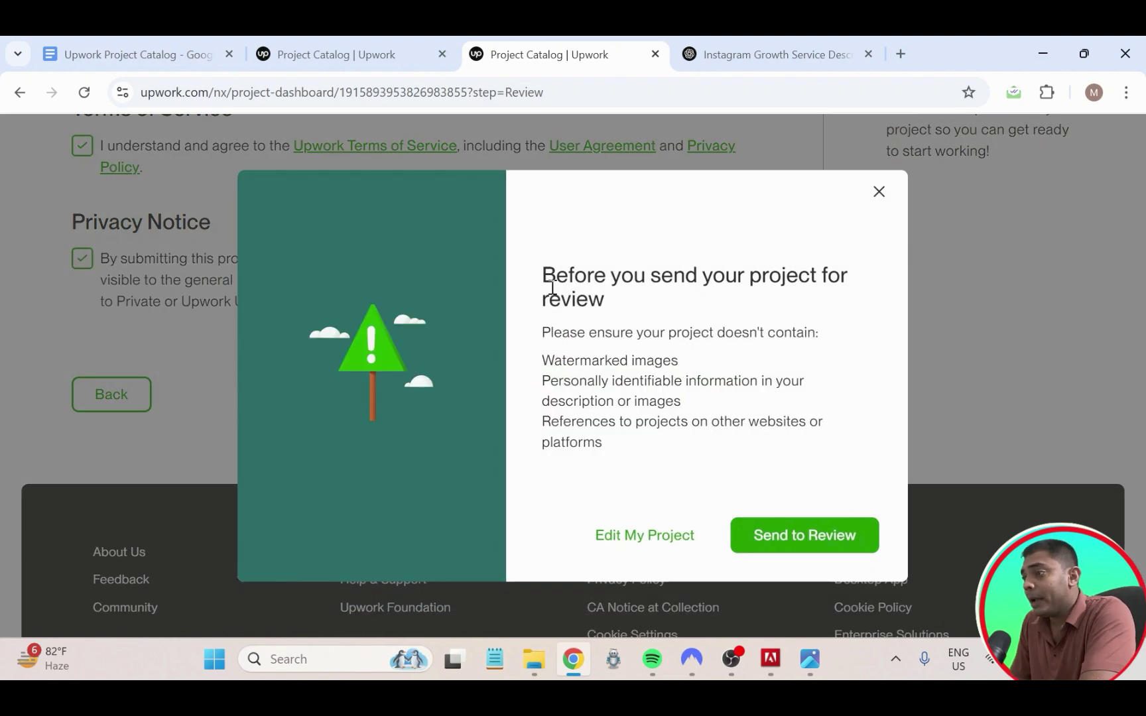
left_click_drag(556, 282, 568, 282)
left_click_drag(629, 321, 740, 340)
left_click(588, 339)
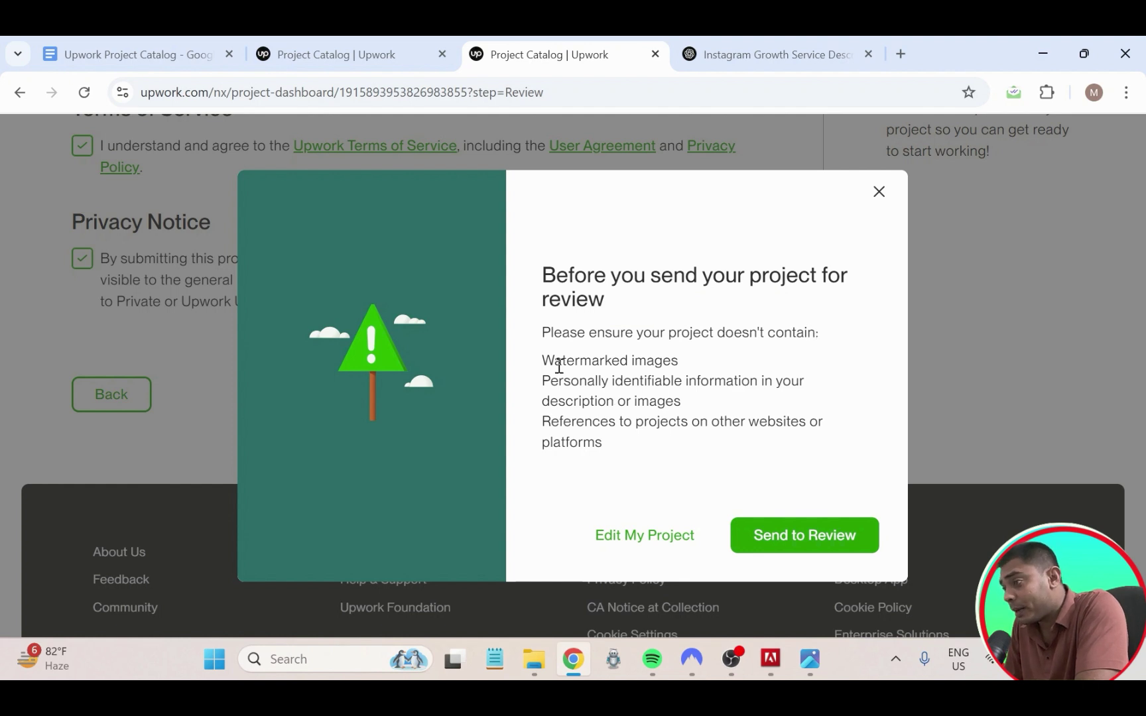
left_click_drag(559, 364, 640, 350)
left_click_drag(571, 382, 808, 388)
left_click(619, 419)
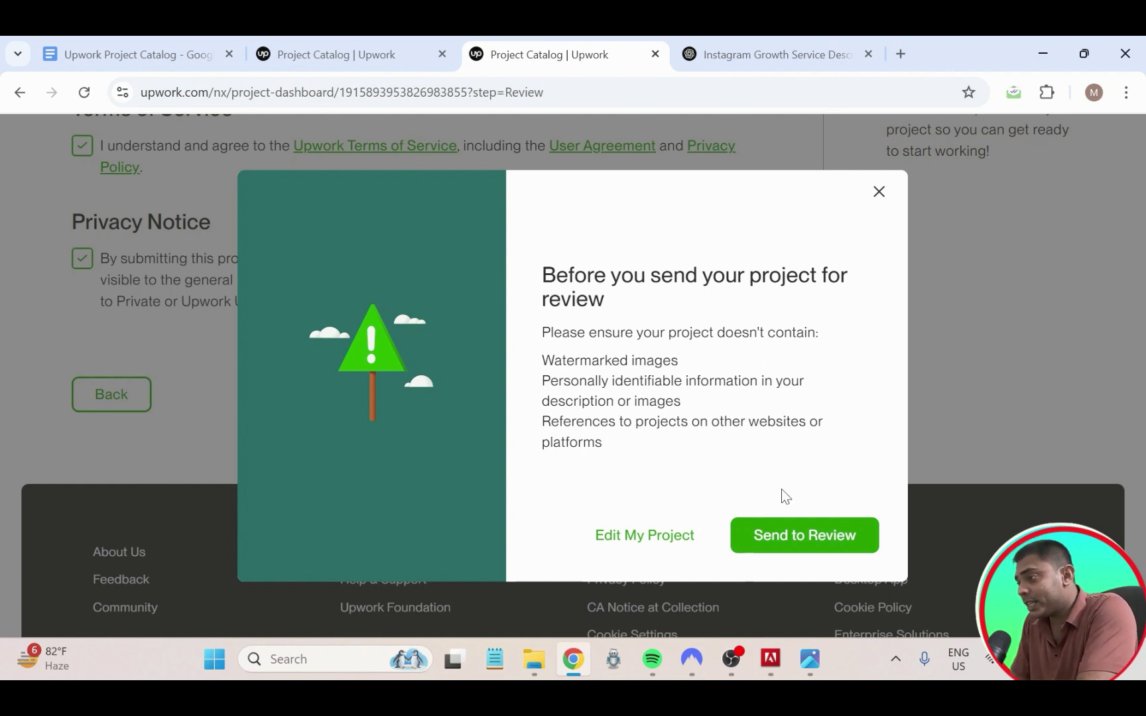
left_click(786, 537)
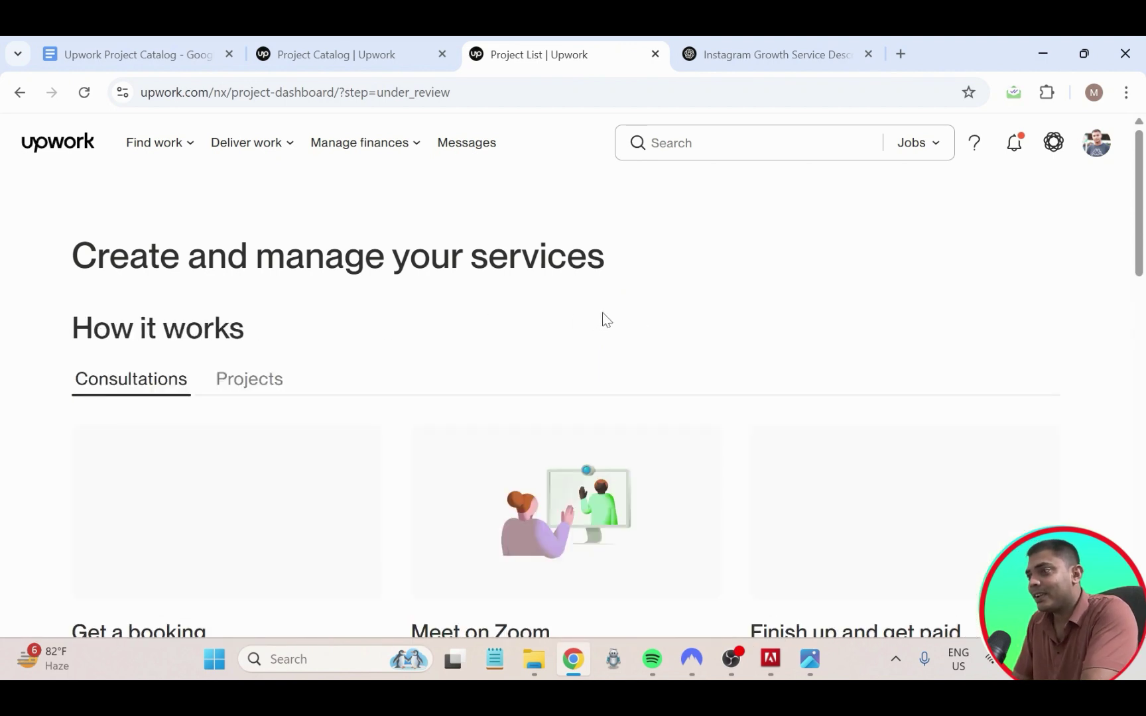
- Check the approved and under-review consultations on the services management page
scroll(603, 313, "down", 3)
scroll(606, 313, "up", 3)
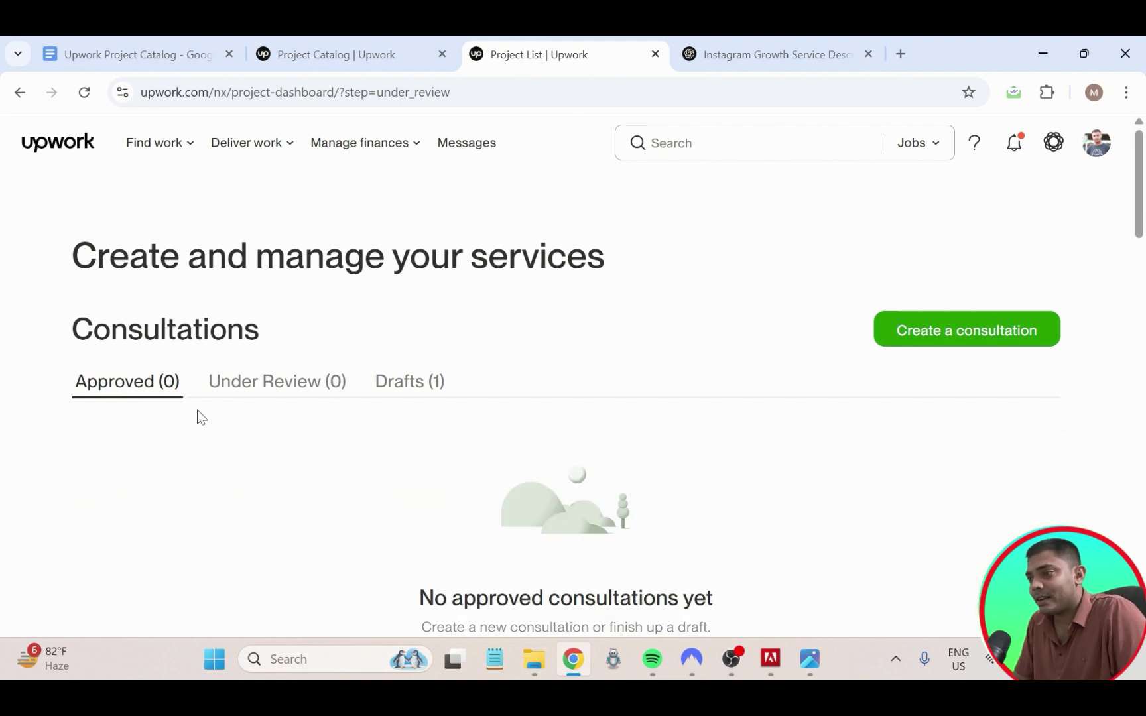
left_click(150, 395)
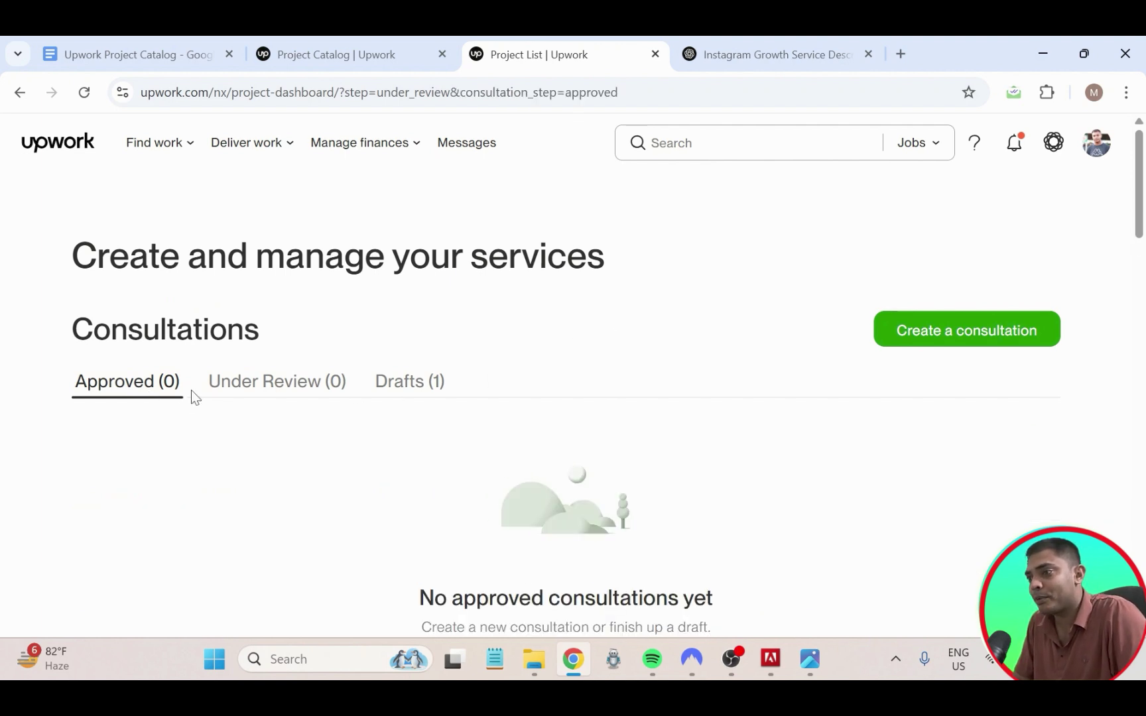
left_click(247, 390)
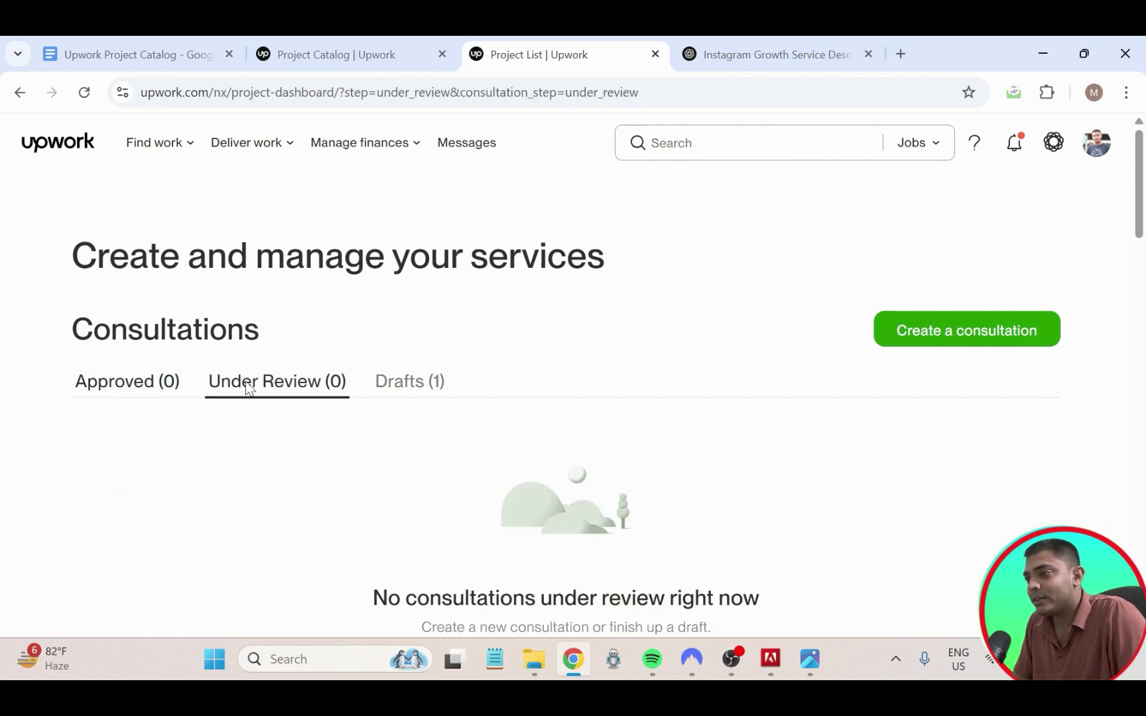
left_click(178, 393)
- Compare the approved and under-review project lists and view the reason behind the submitted Instagram project's status
scroll(328, 444, "down", 7)
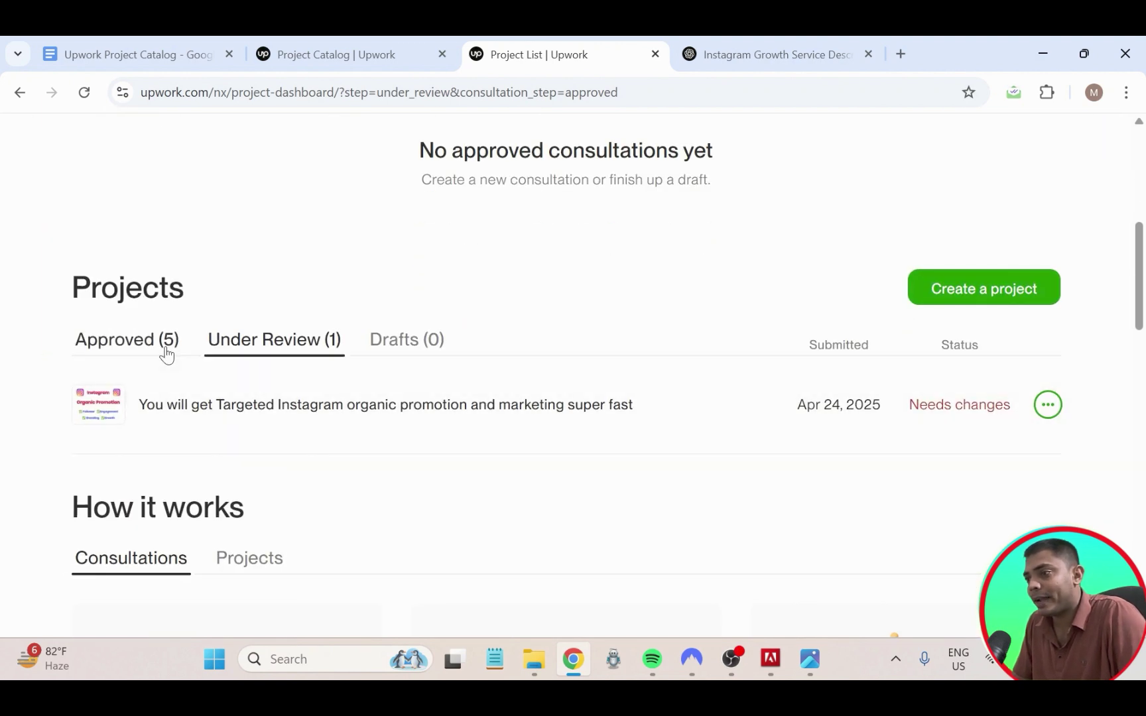
key("alt+Left")
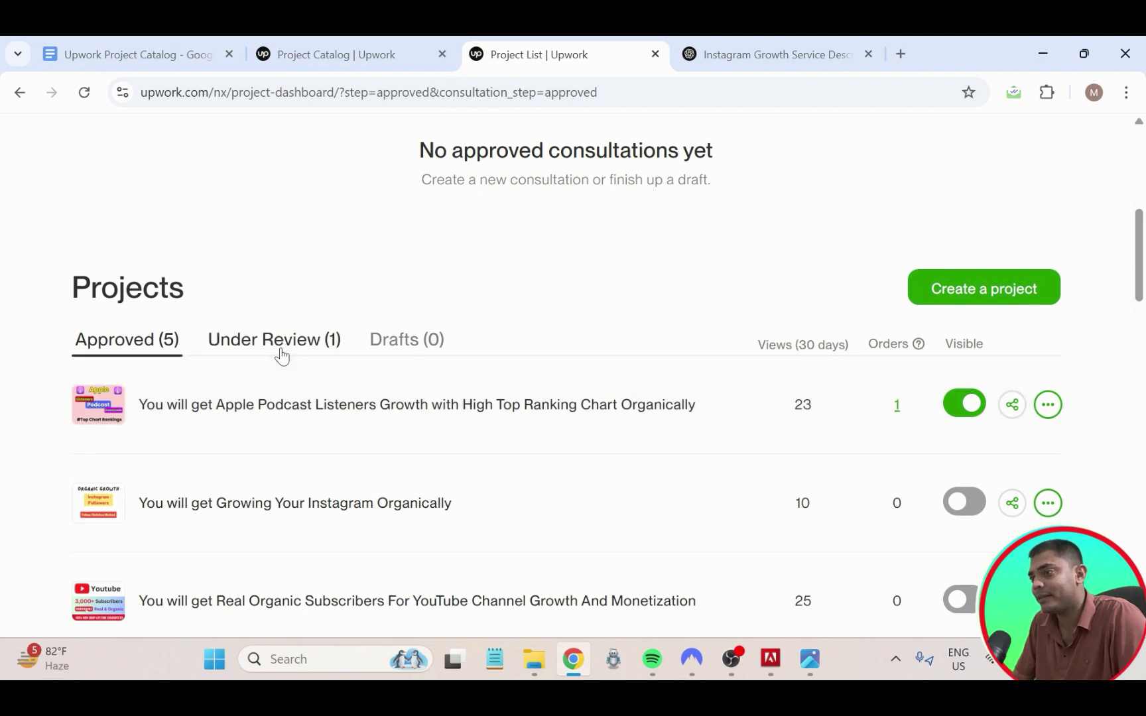
left_click(281, 356)
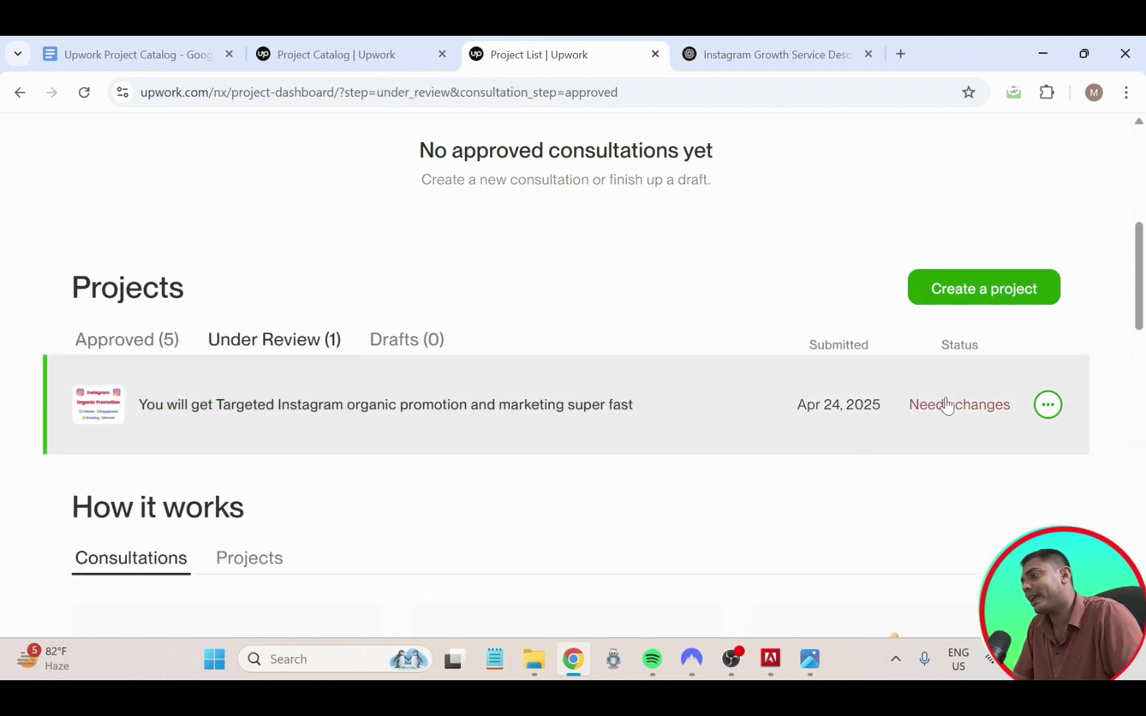
mouse_move(946, 405)
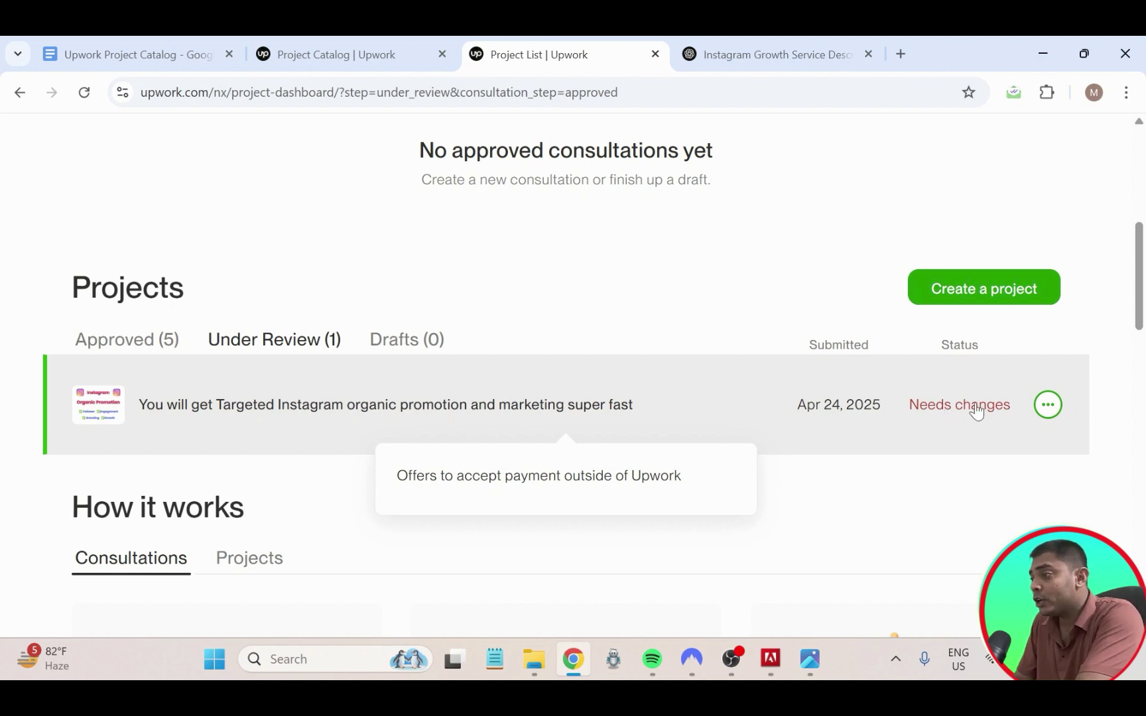
- Open the submitted Instagram promotion project for editing and read the reviewer's notice above the stages
left_click(1046, 406)
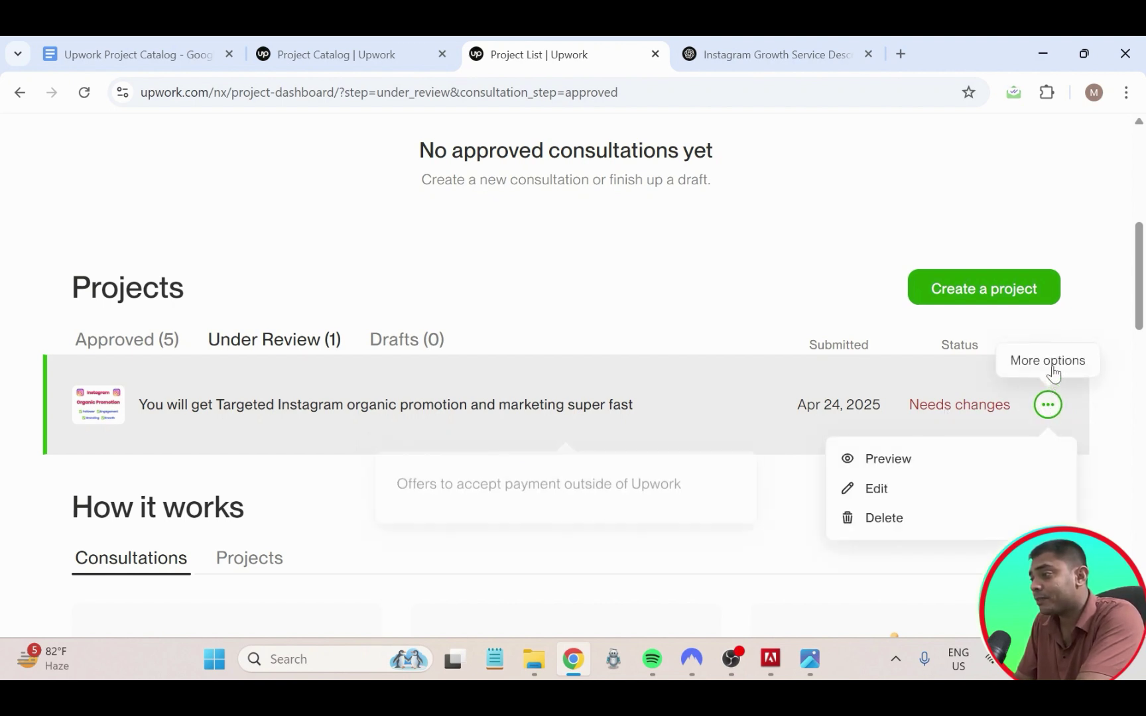
left_click(902, 494)
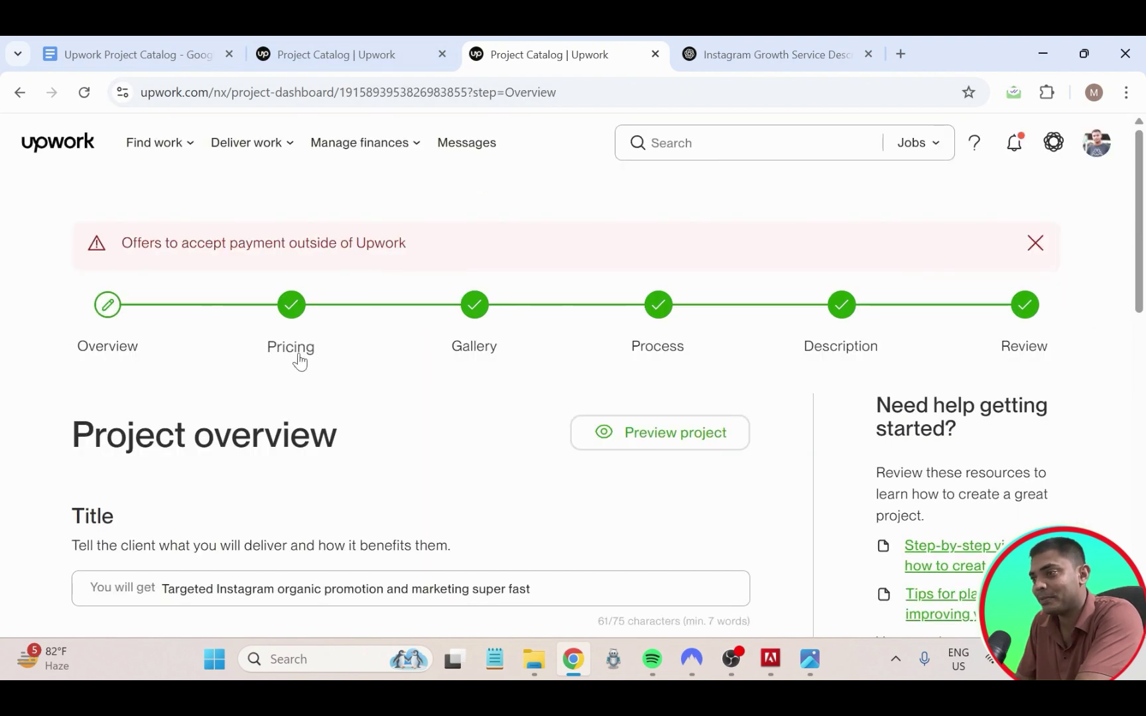
left_click_drag(126, 237, 453, 206)
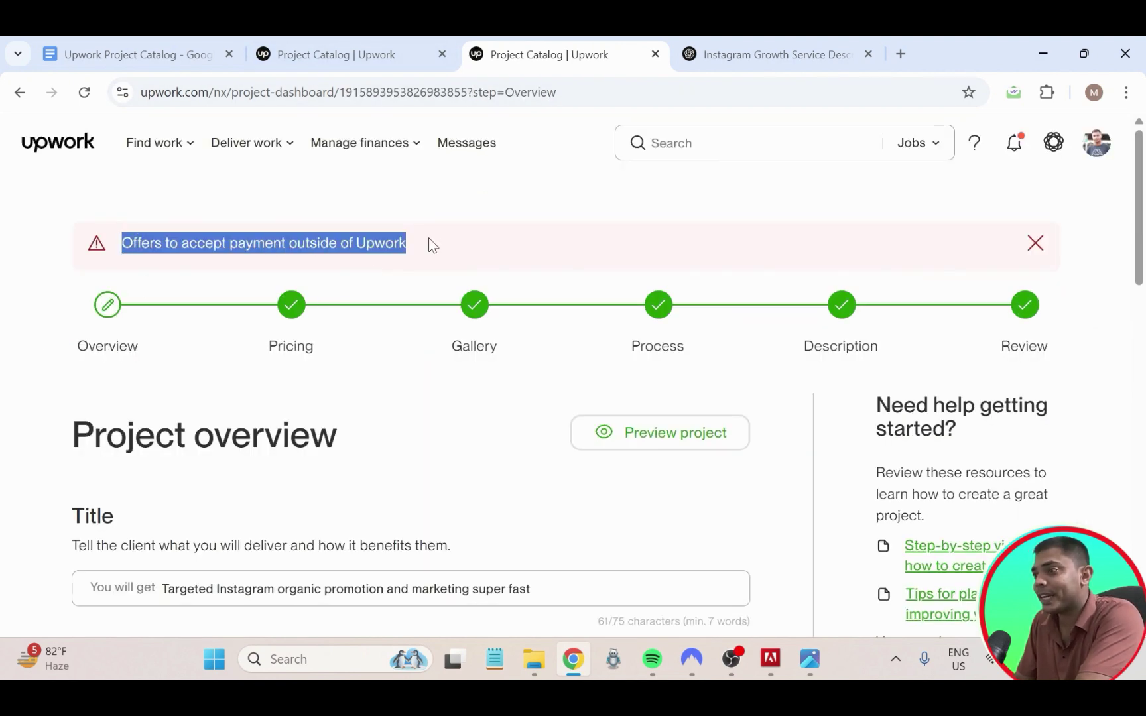
left_click(161, 254)
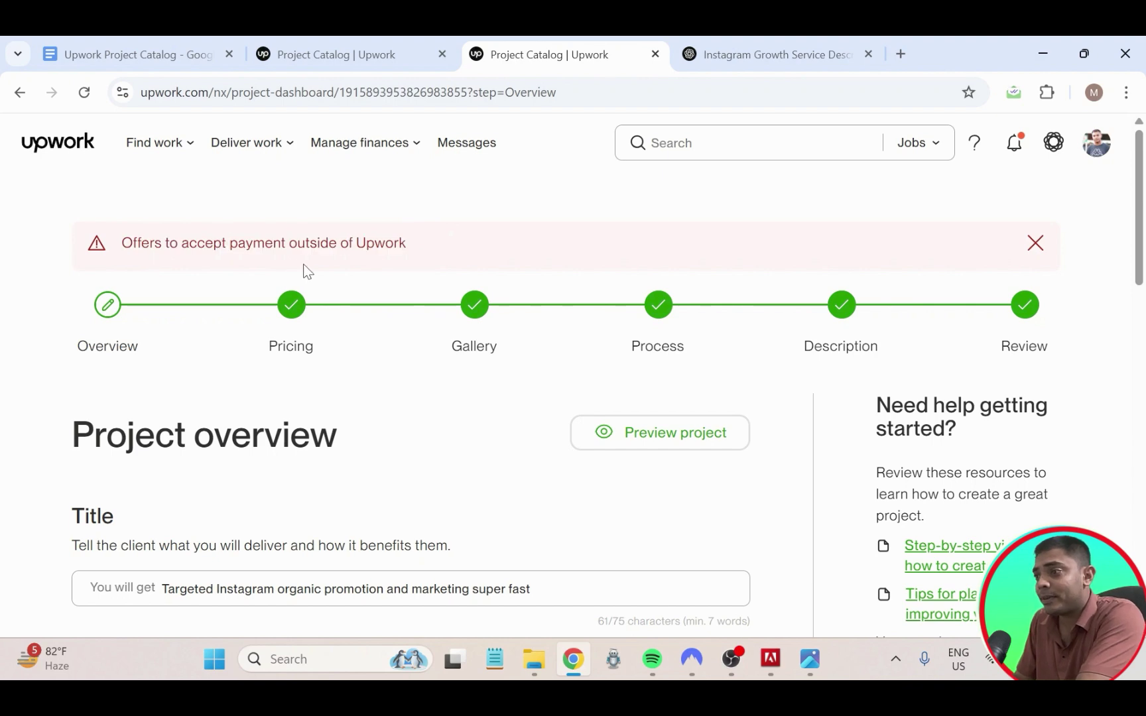
- Check the project's title, category, social platform and search tags in the Overview stage for the flagged issue
scroll(309, 269, "down", 7)
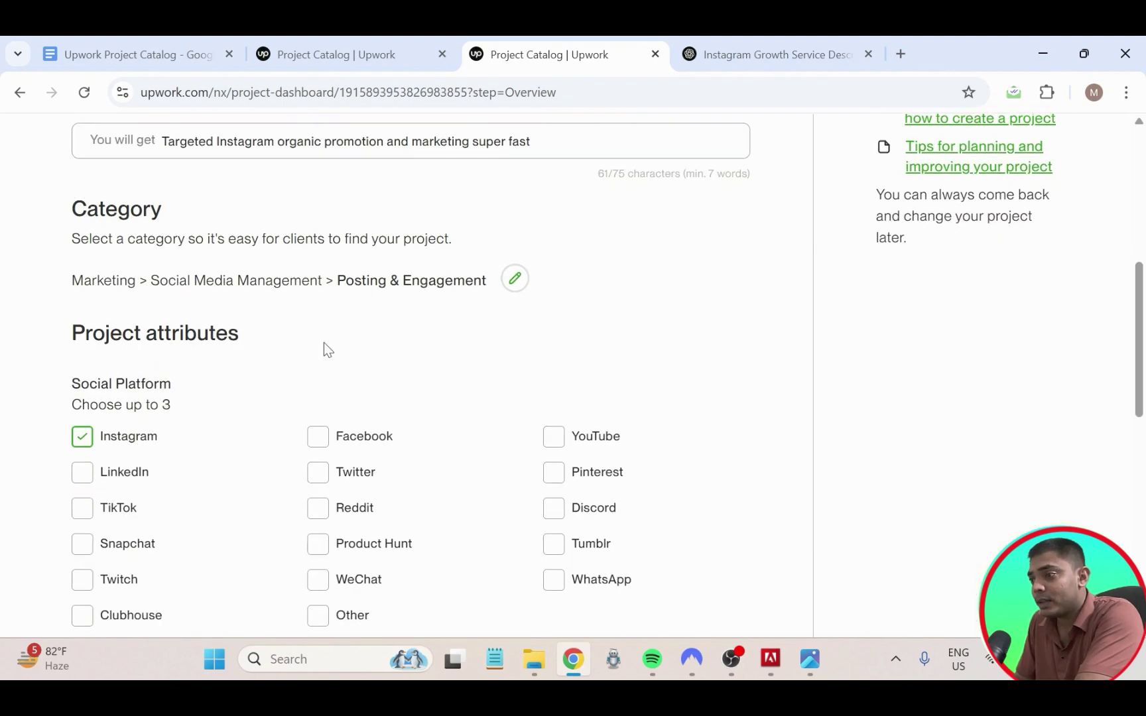
scroll(323, 342, "down", 9)
scroll(323, 337, "up", 5)
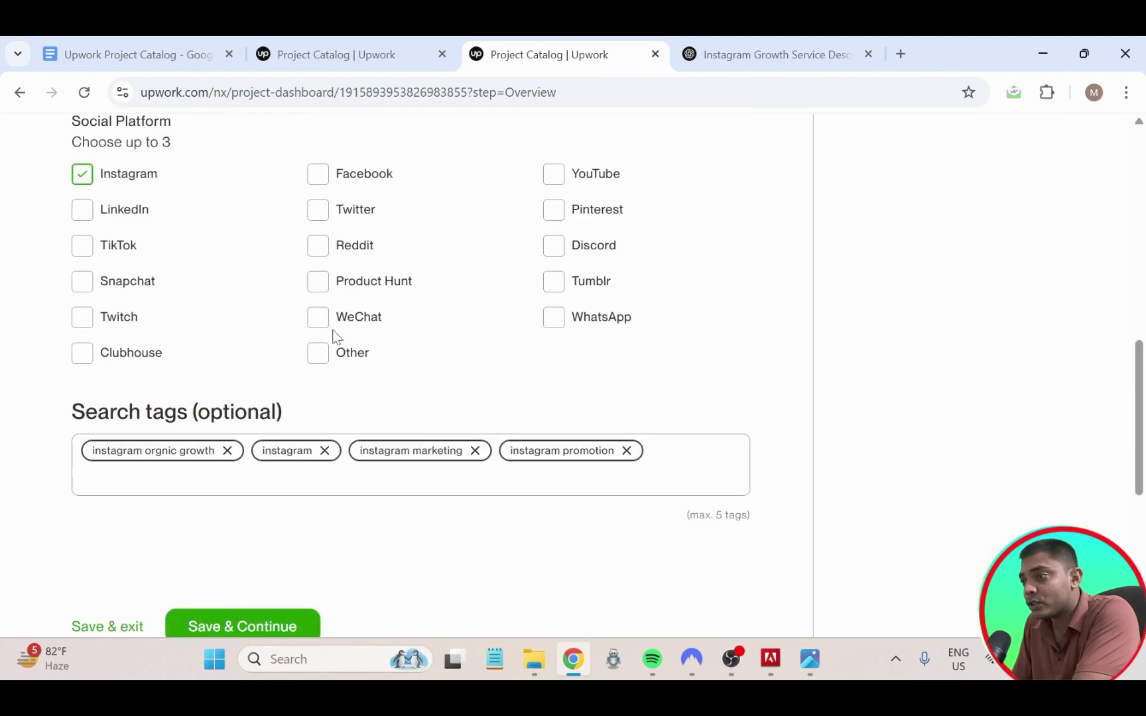
scroll(333, 331, "up", 11)
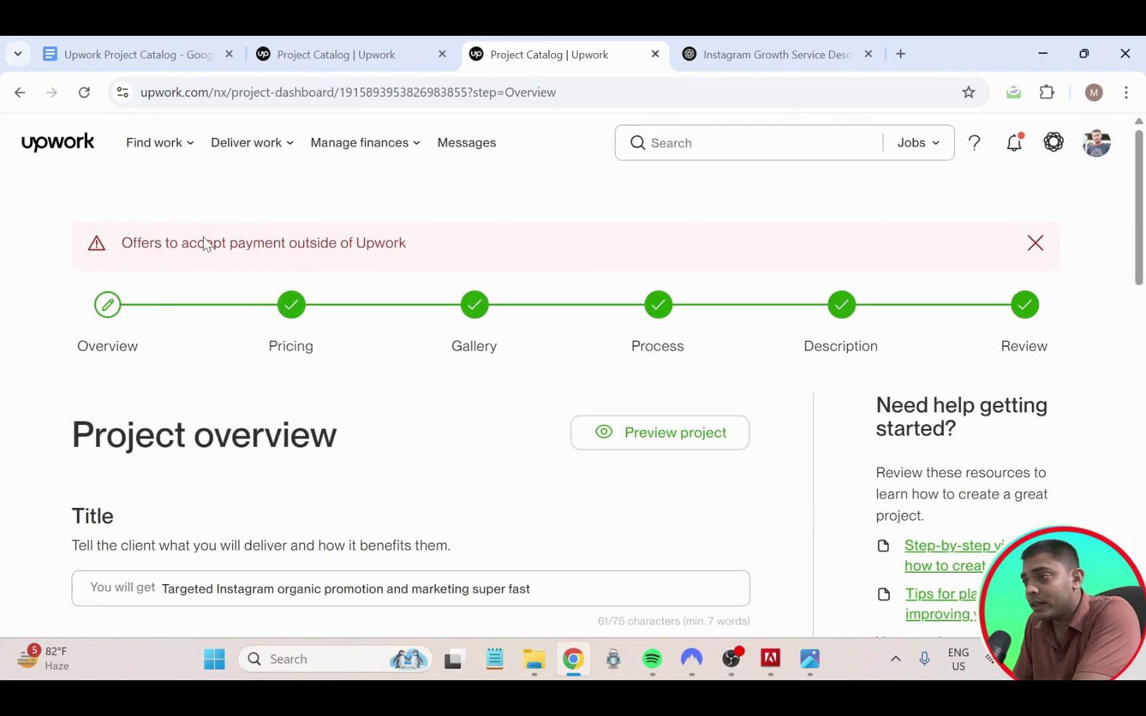
- Check the Pricing stage's tiers, service options, prices and Fast Delivery add-on for the flagged issue
left_click(293, 314)
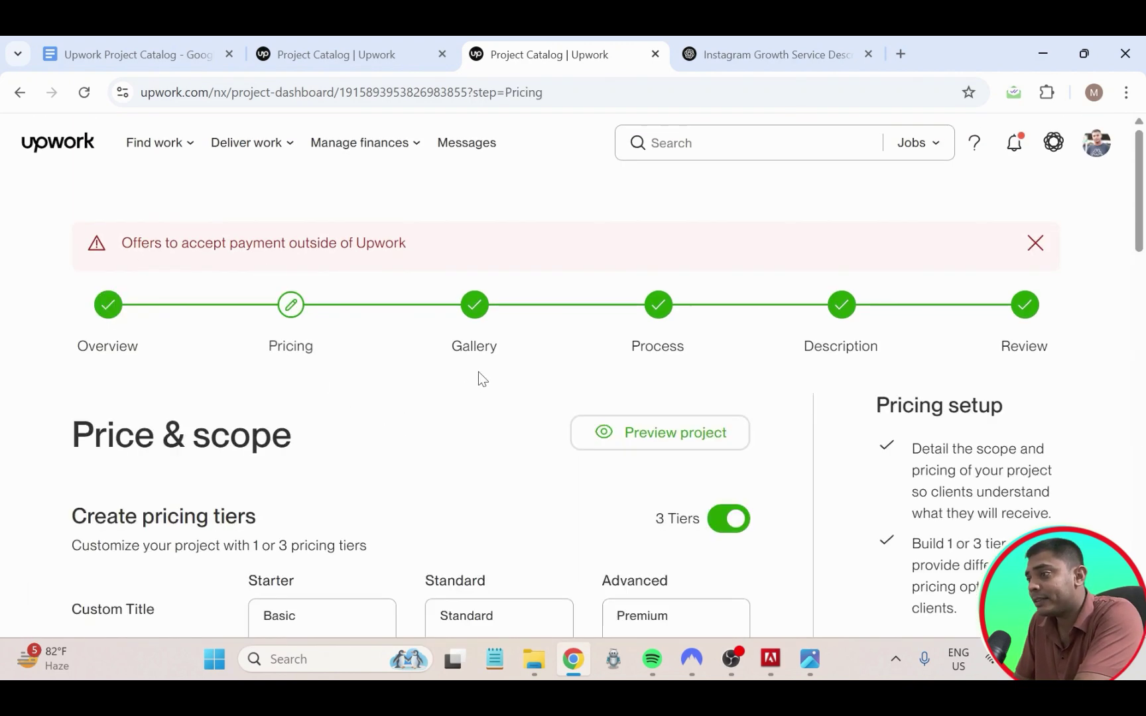
scroll(524, 414, "down", 5)
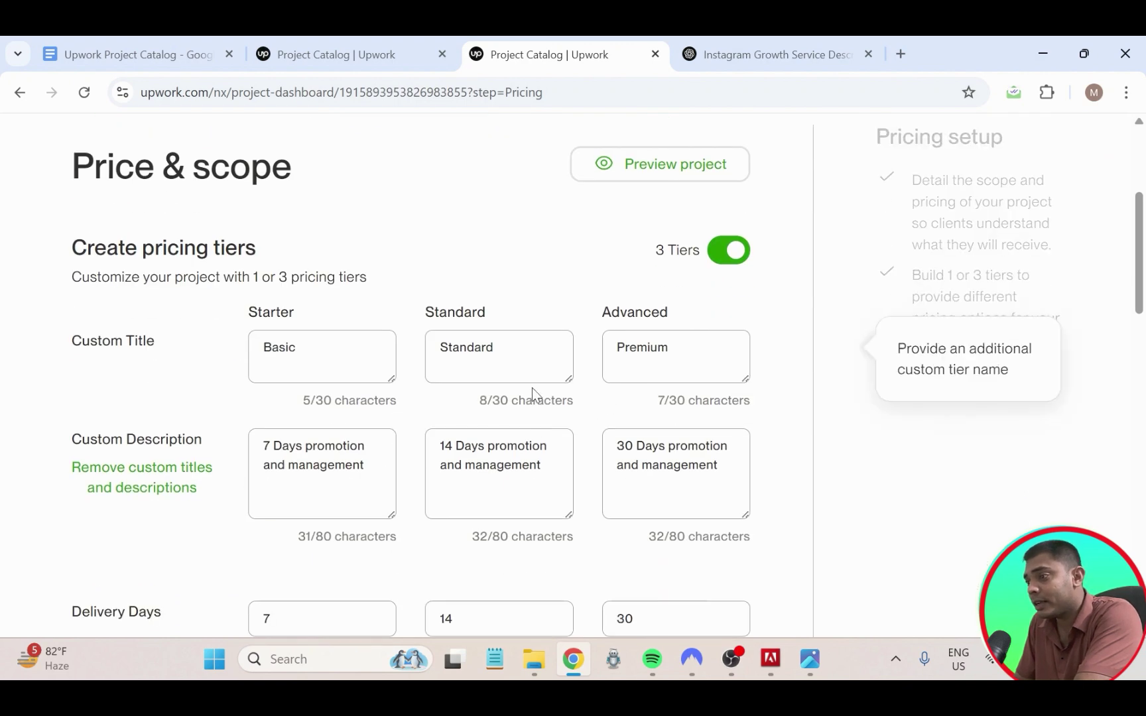
scroll(533, 392, "down", 9)
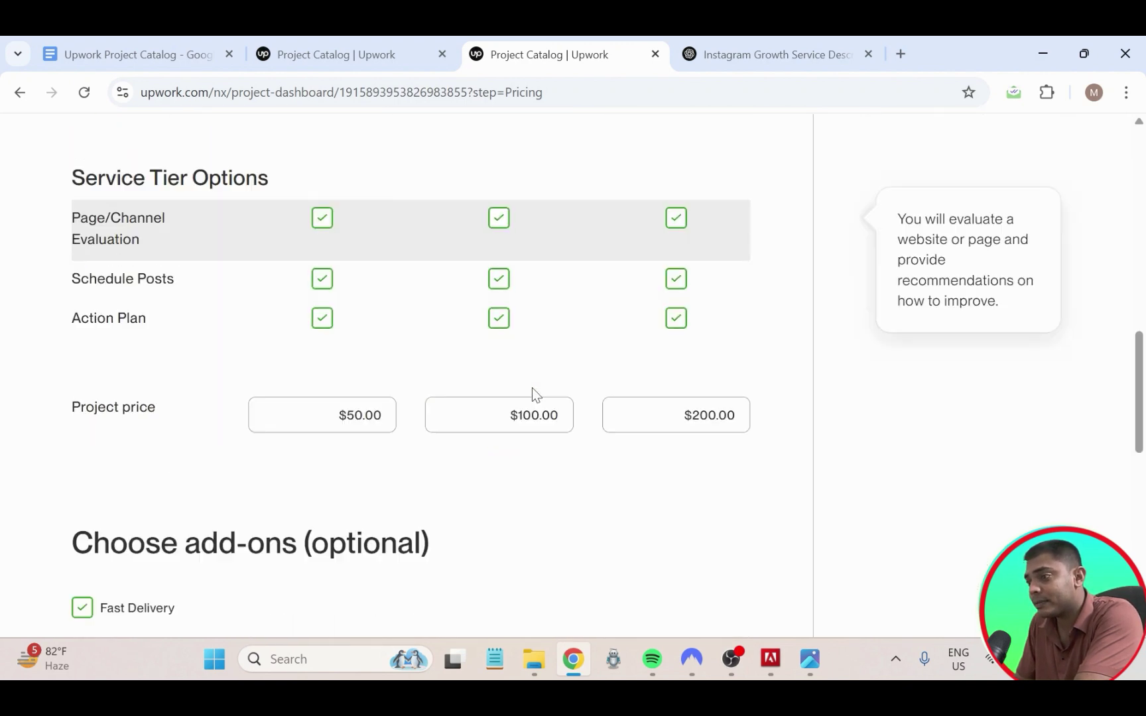
scroll(453, 419, "down", 5)
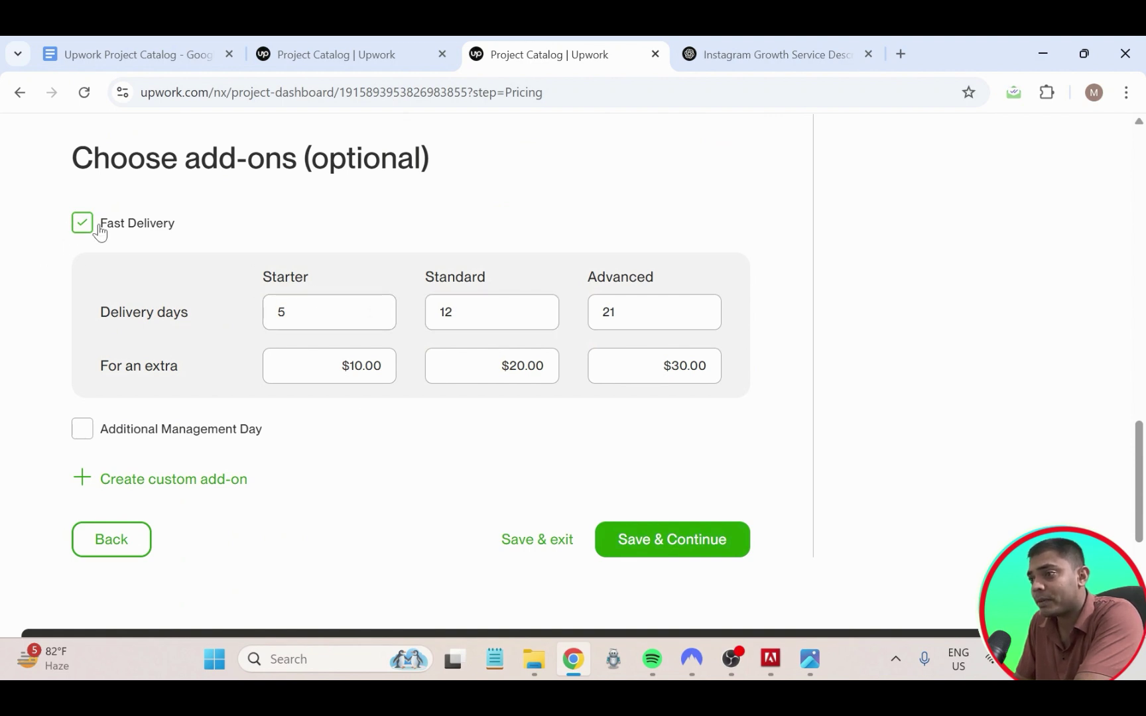
- Recheck the custom titles, descriptions and delivery days of the three pricing tiers against the reviewer's notice
scroll(372, 464, "up", 8)
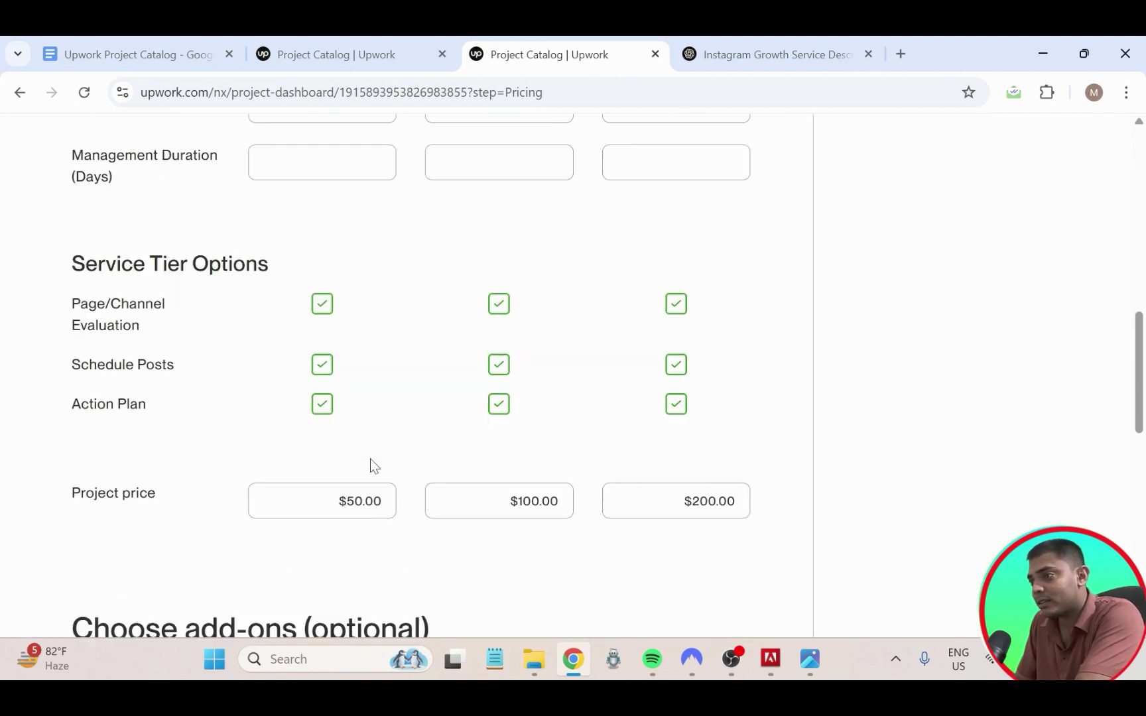
scroll(422, 456, "up", 5)
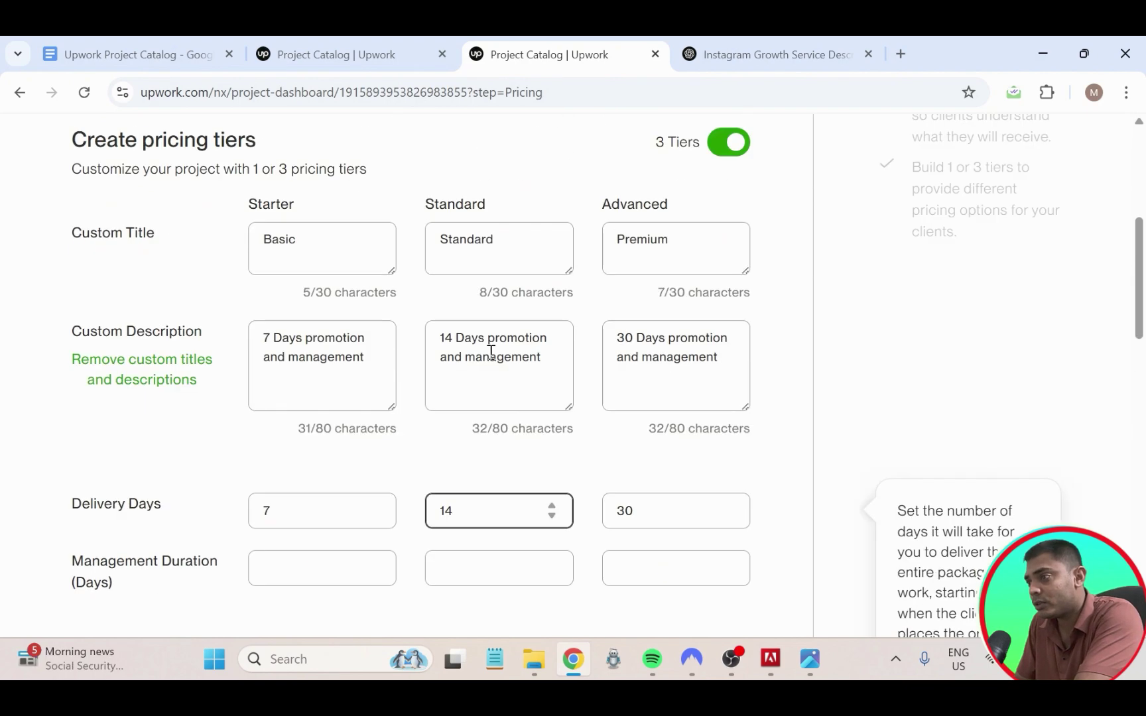
scroll(450, 371, "up", 3)
scroll(455, 381, "down", 3)
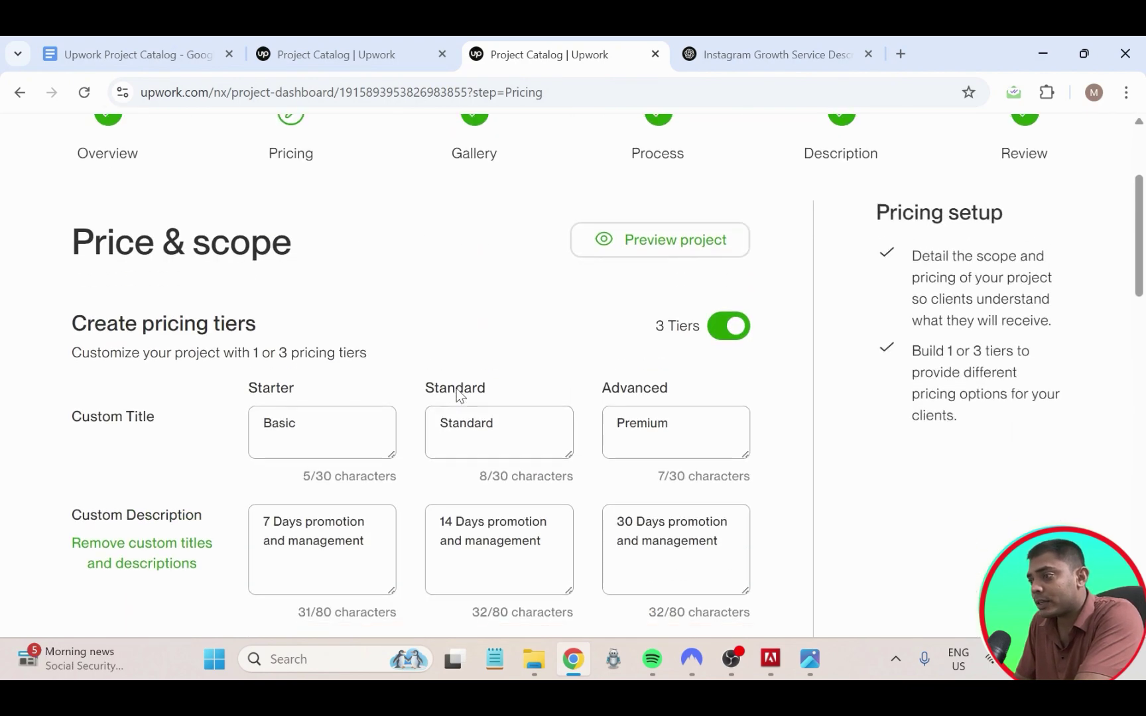
scroll(457, 388, "up", 5)
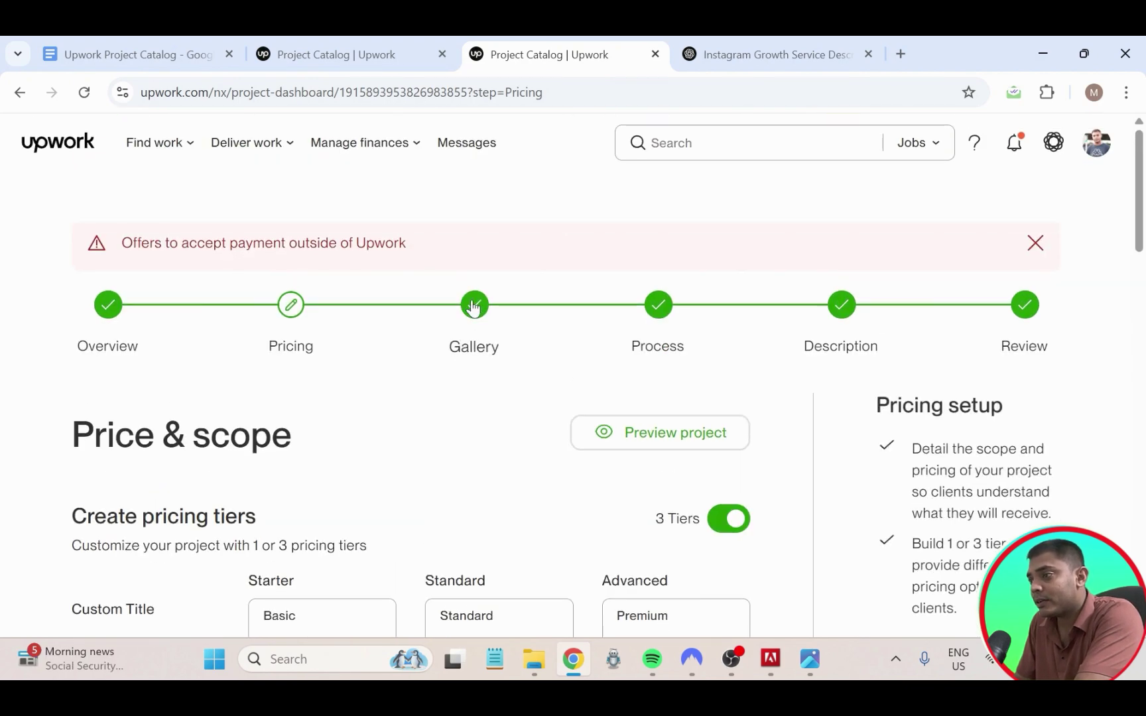
- Check the Gallery stage's project image and cover setting for the flagged issue
left_click(472, 305)
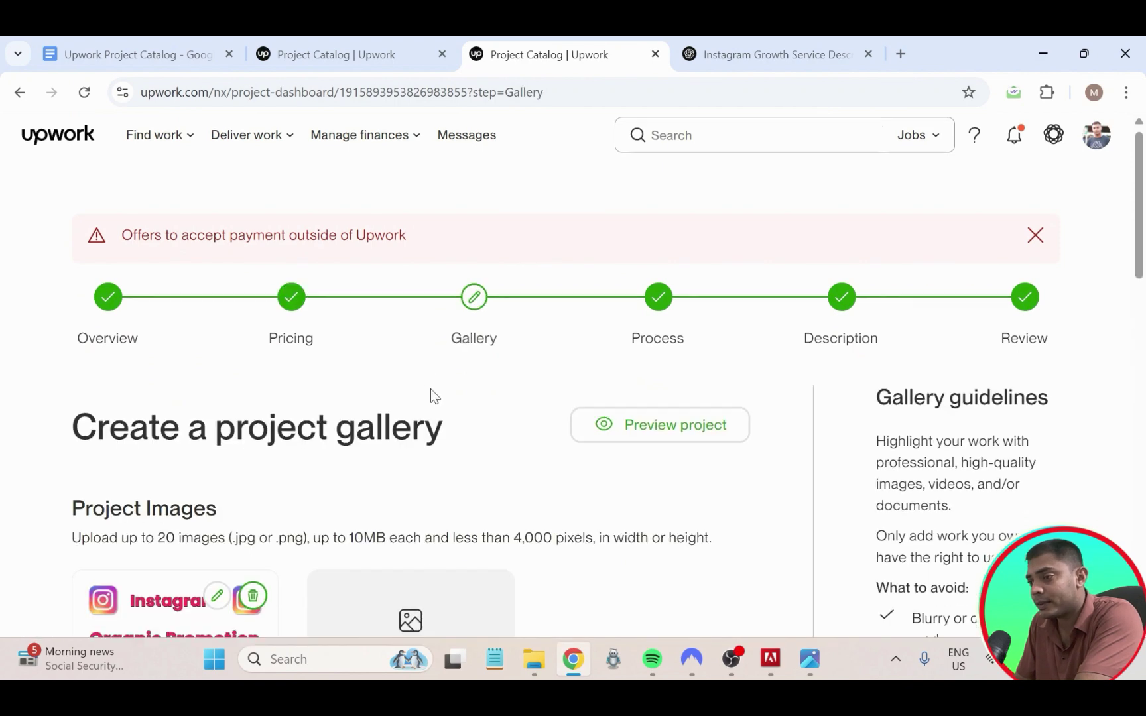
scroll(429, 397, "down", 3)
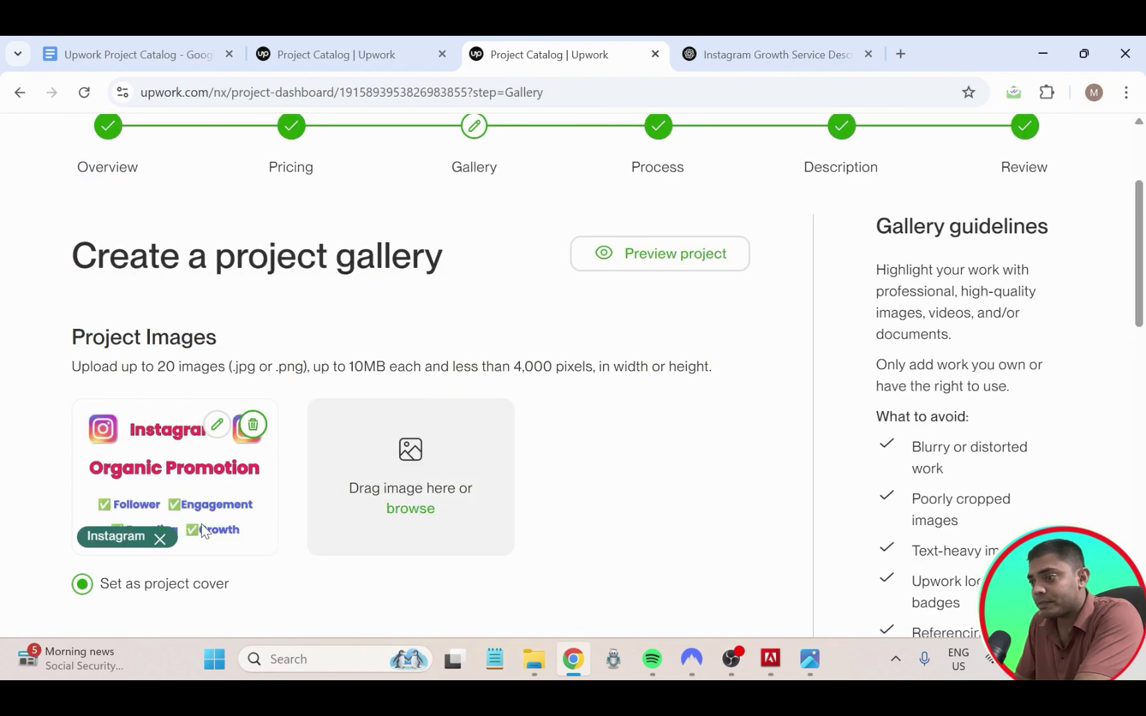
scroll(219, 484, "down", 5)
scroll(298, 469, "up", 8)
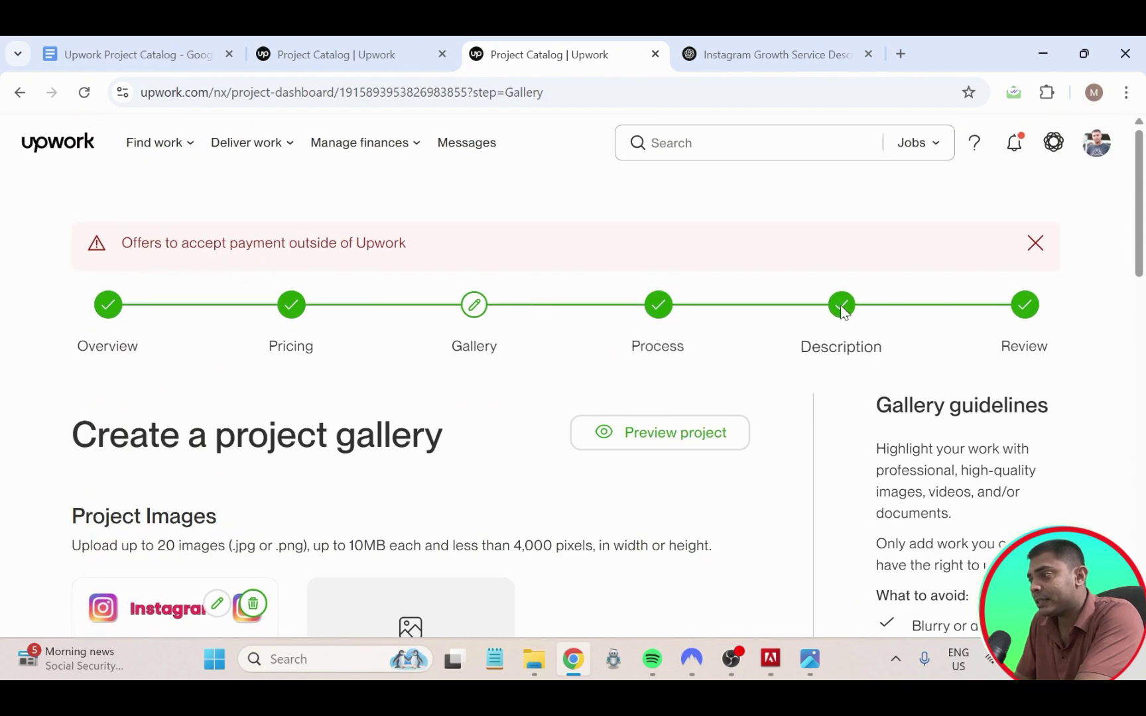
- Open the Description stage, enlarge the project summary box and read the whole summary for the flagged issue
left_click(841, 305)
scroll(350, 524, "down", 1)
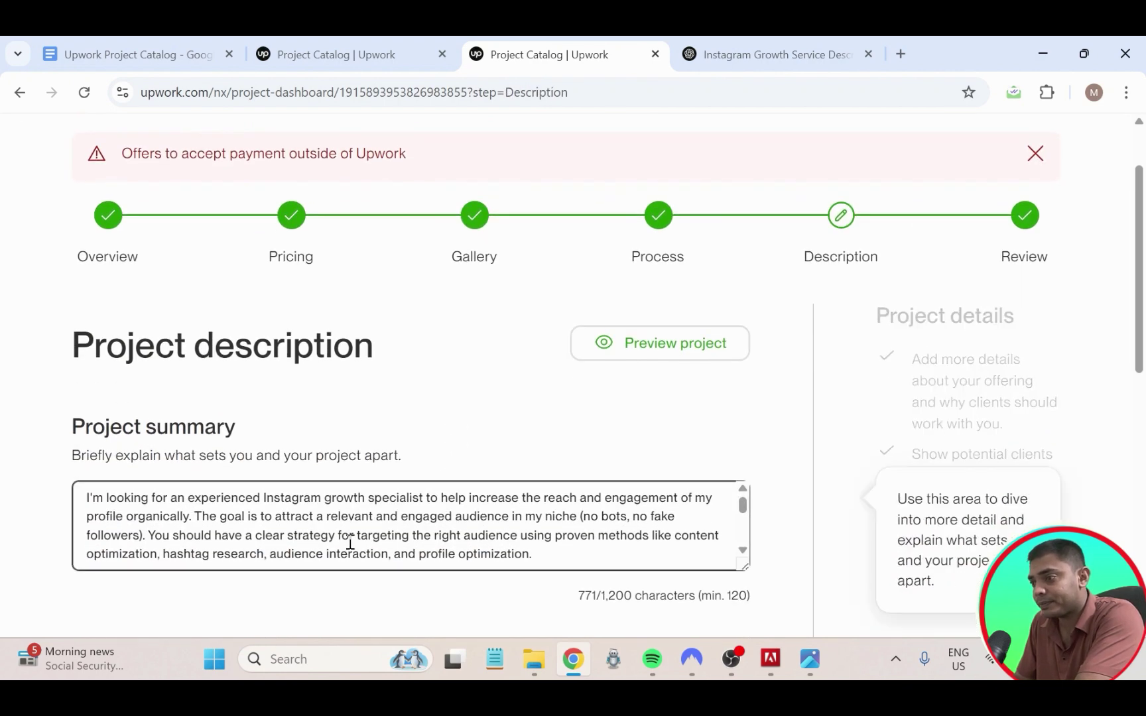
scroll(350, 542, "down", 3)
scroll(351, 539, "up", 3)
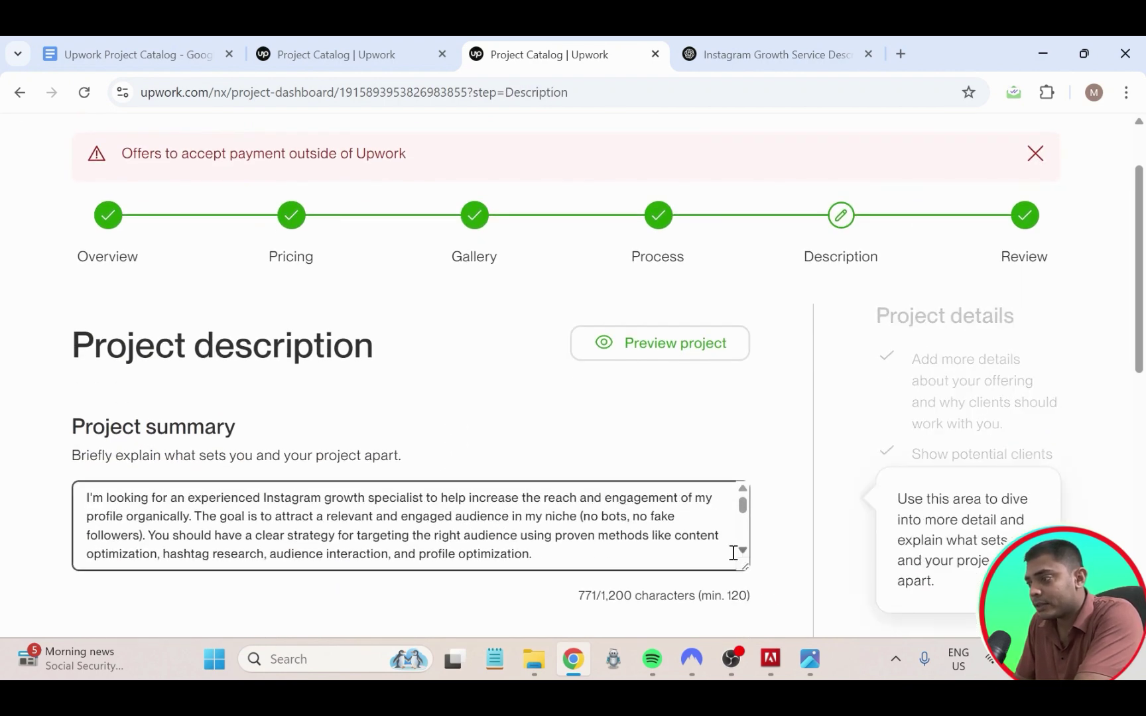
left_click_drag(737, 561, 769, 675)
scroll(603, 487, "down", 1)
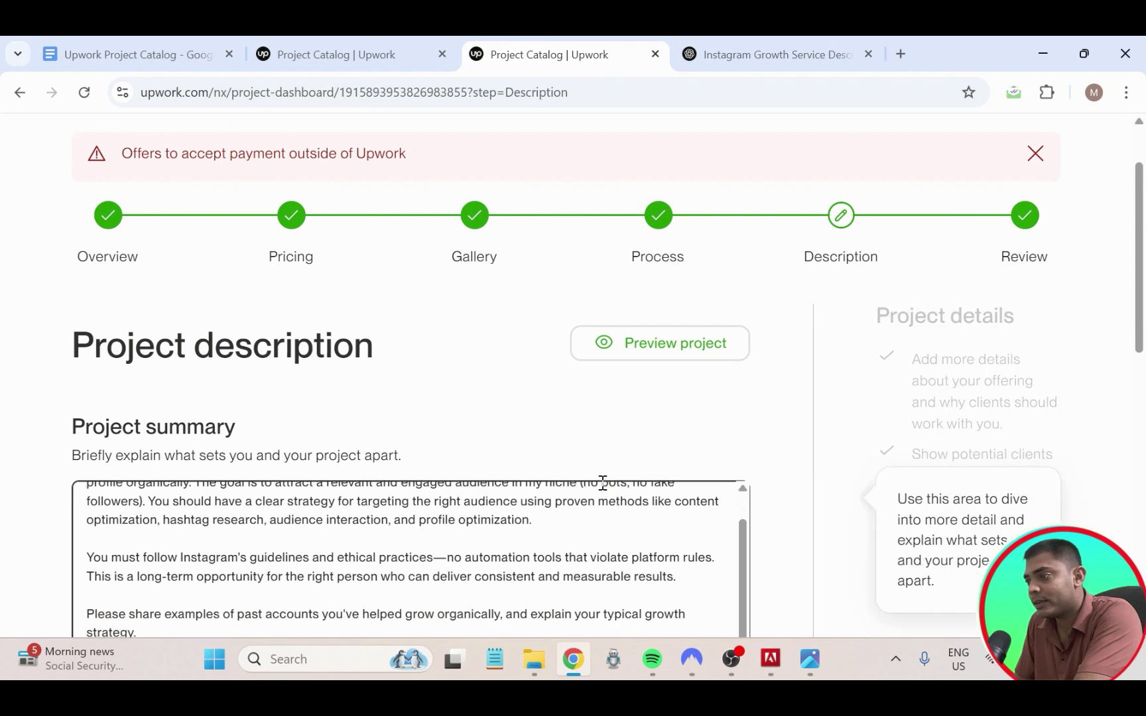
scroll(525, 319, "down", 3)
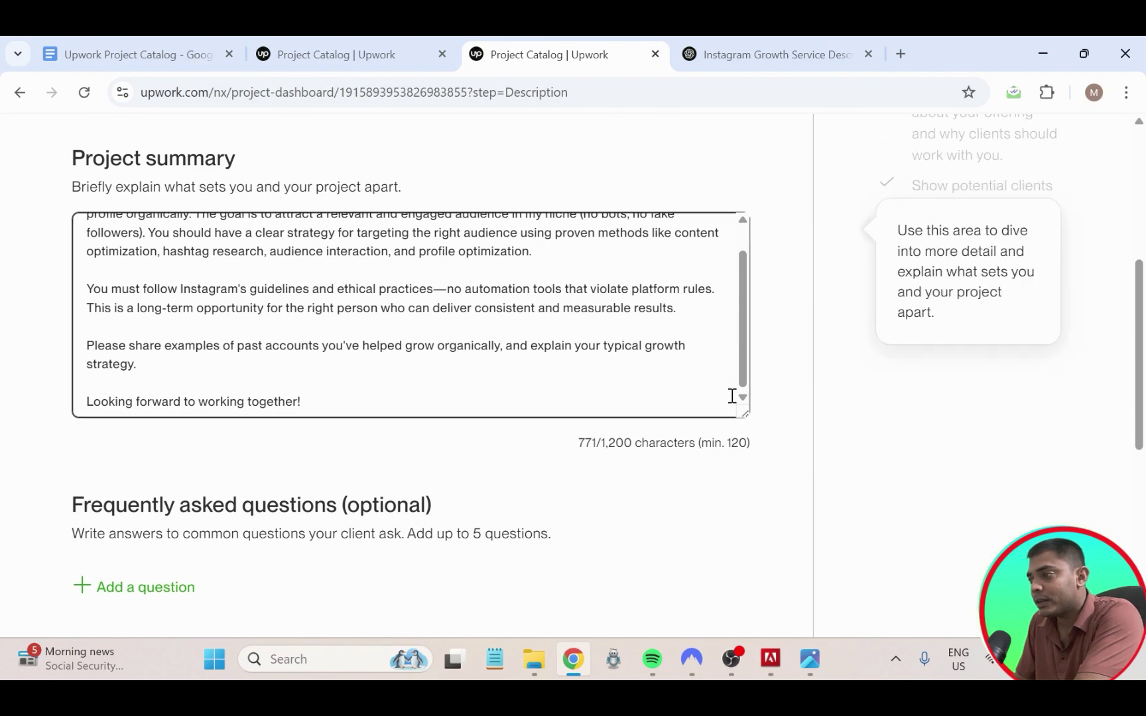
left_click_drag(746, 415, 760, 544)
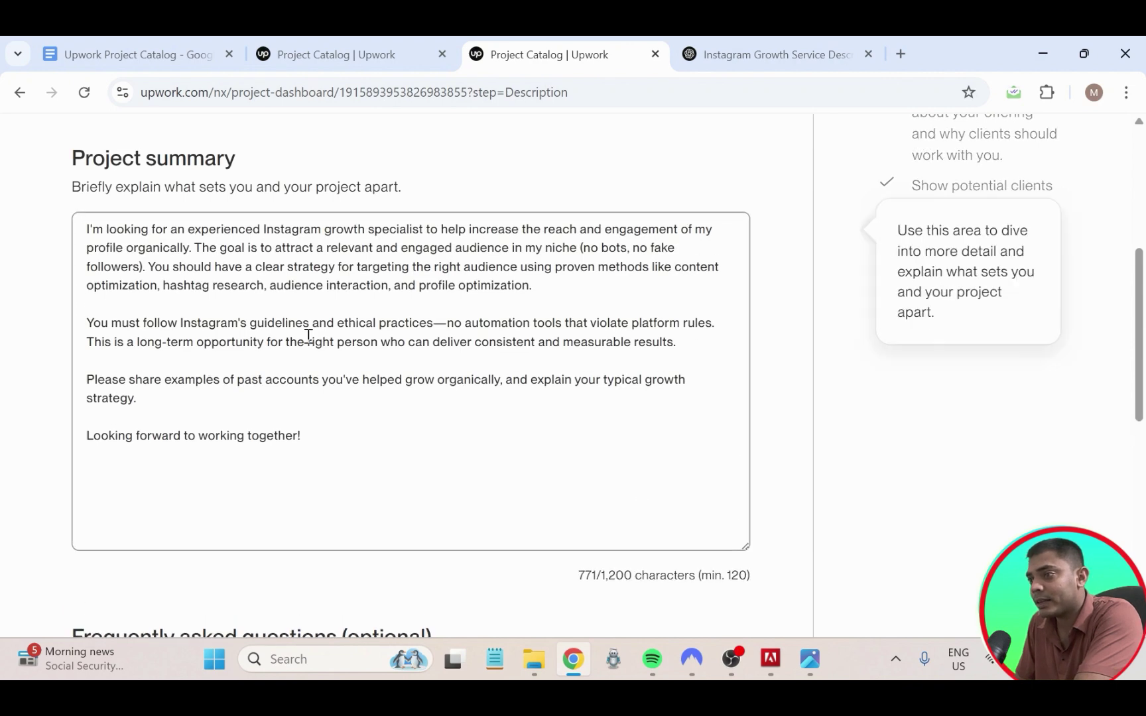
scroll(160, 289, "up", 3)
scroll(198, 344, "down", 2)
scroll(198, 344, "down", 1)
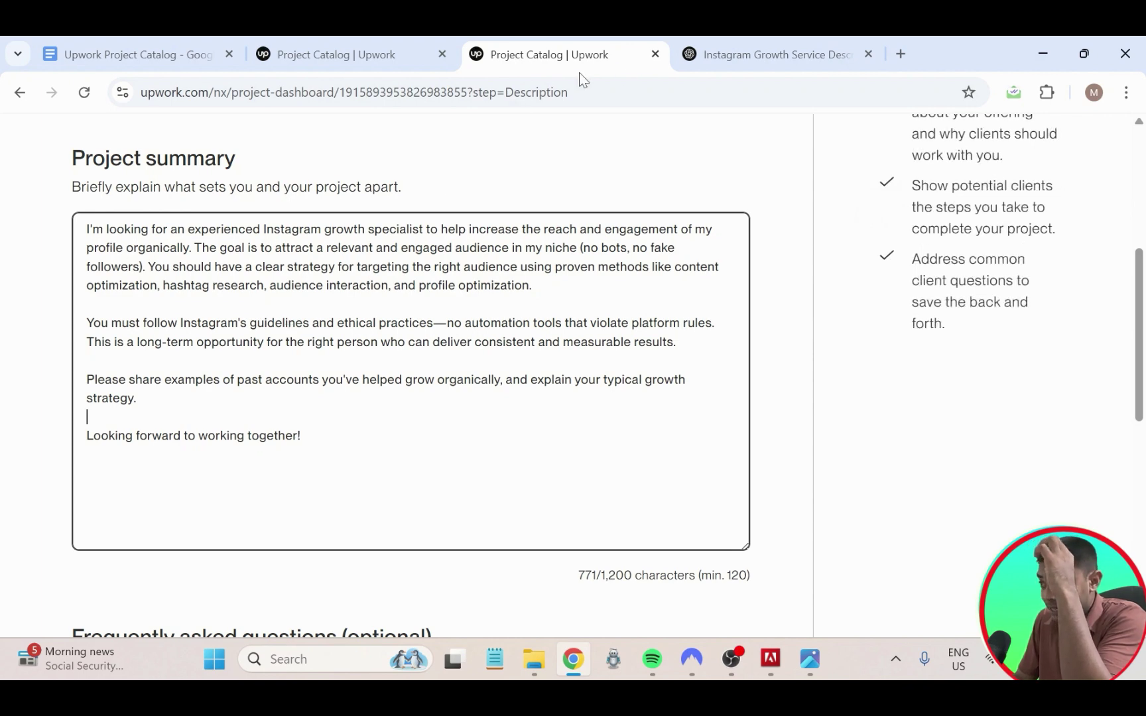
- Switch to the ChatGPT conversation and review the original prompt and the project description generated from it
left_click(724, 67)
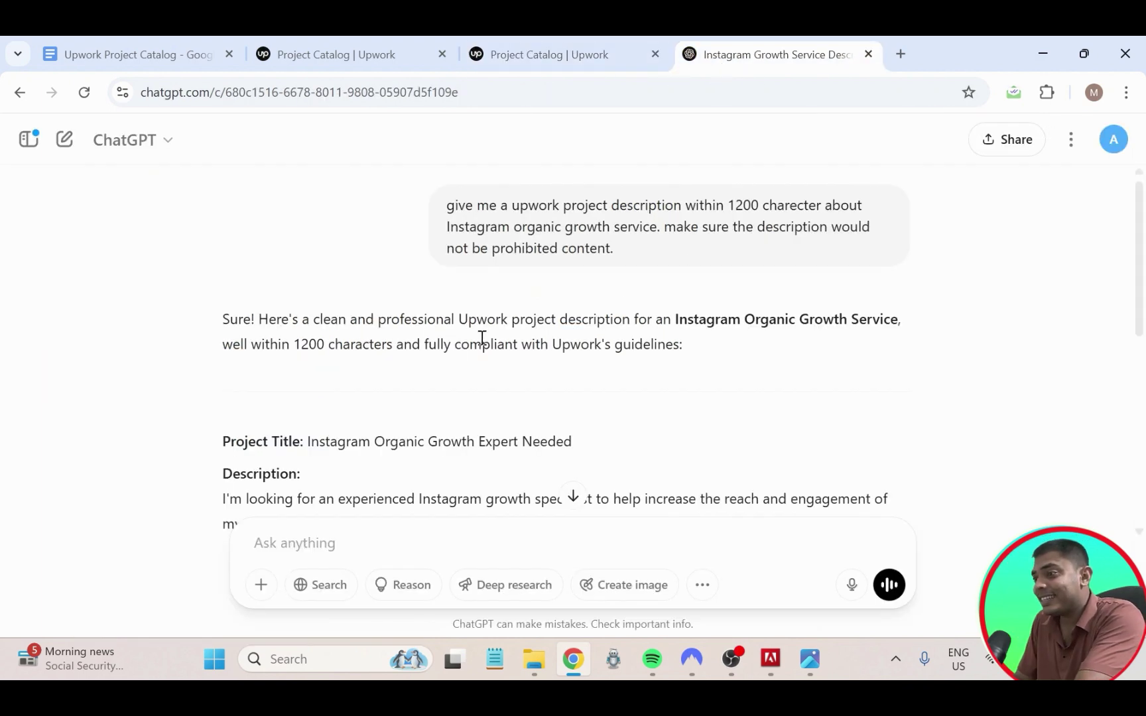
scroll(482, 338, "down", 4)
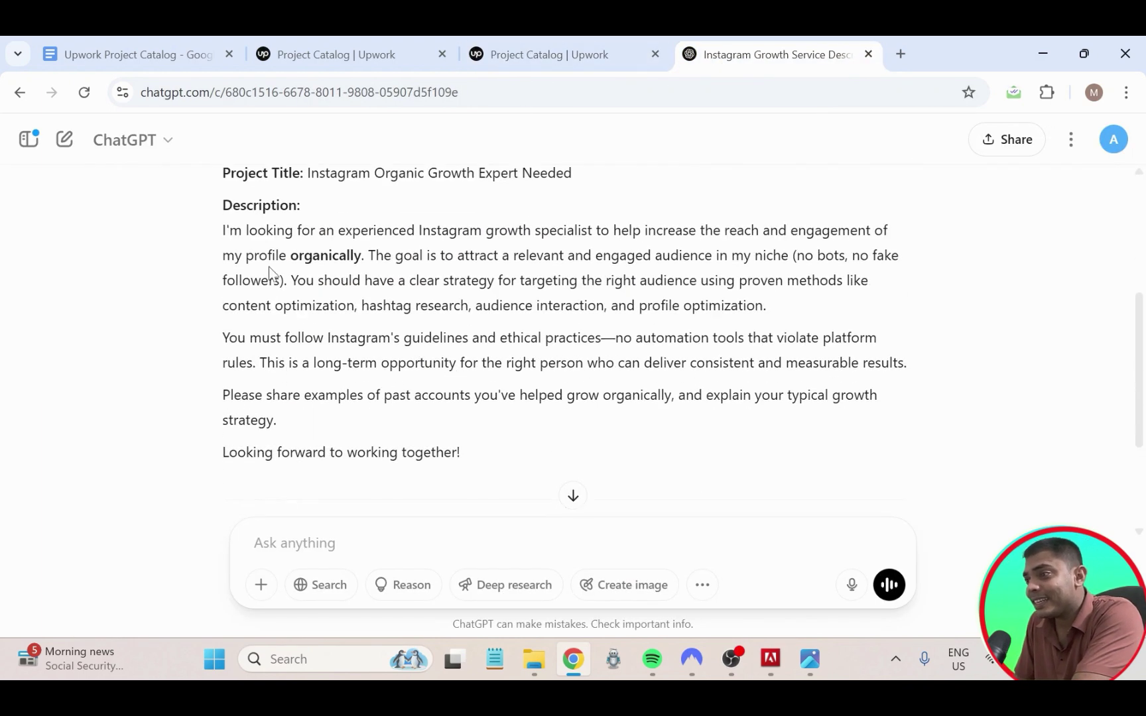
scroll(285, 272, "down", 3)
scroll(342, 296, "up", 7)
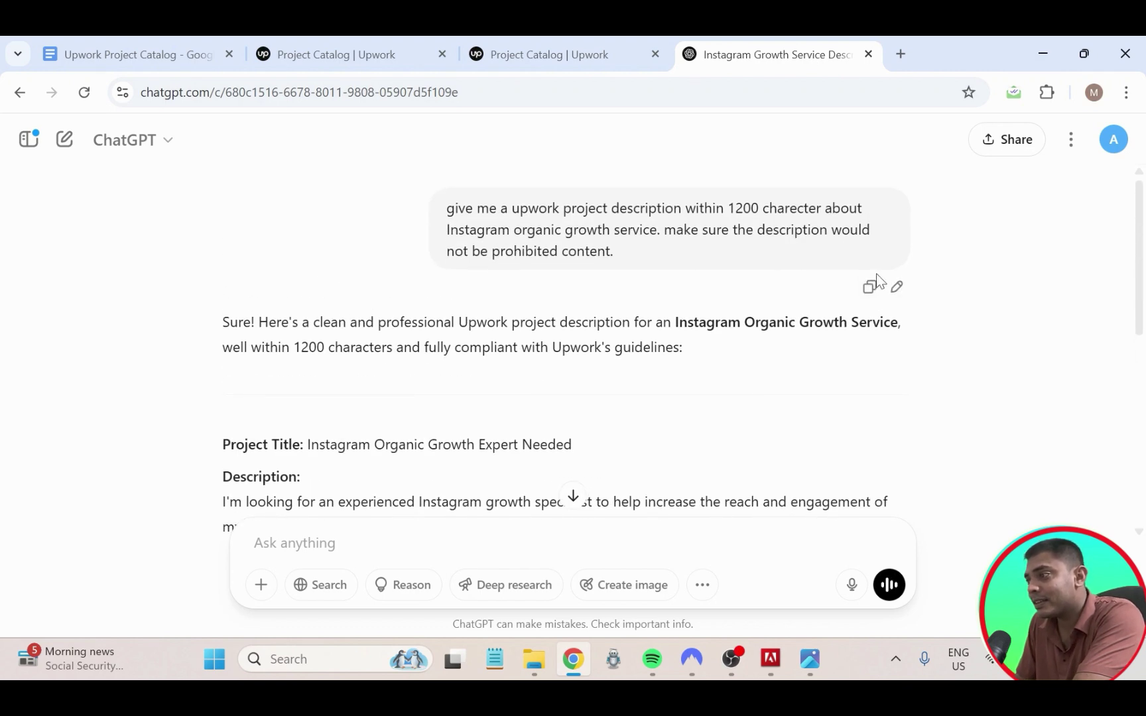
- Edit the original description prompt by adding "i am a freelancer for Instagram growth service" at its beginning
left_click(896, 286)
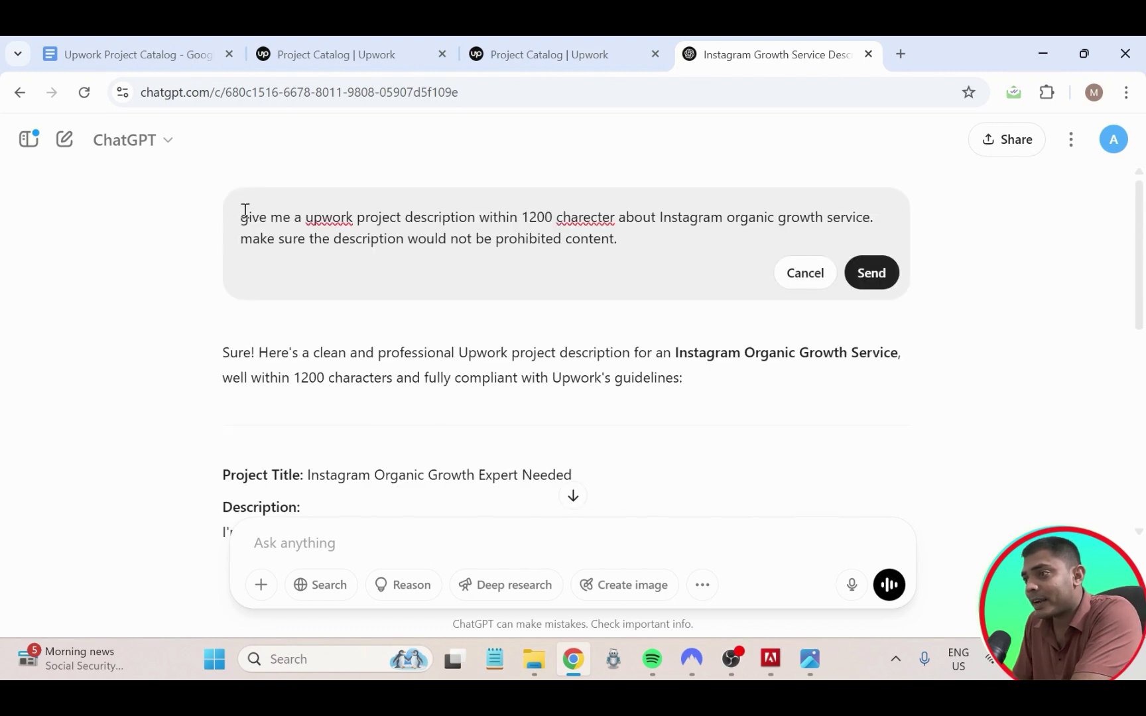
left_click(242, 216)
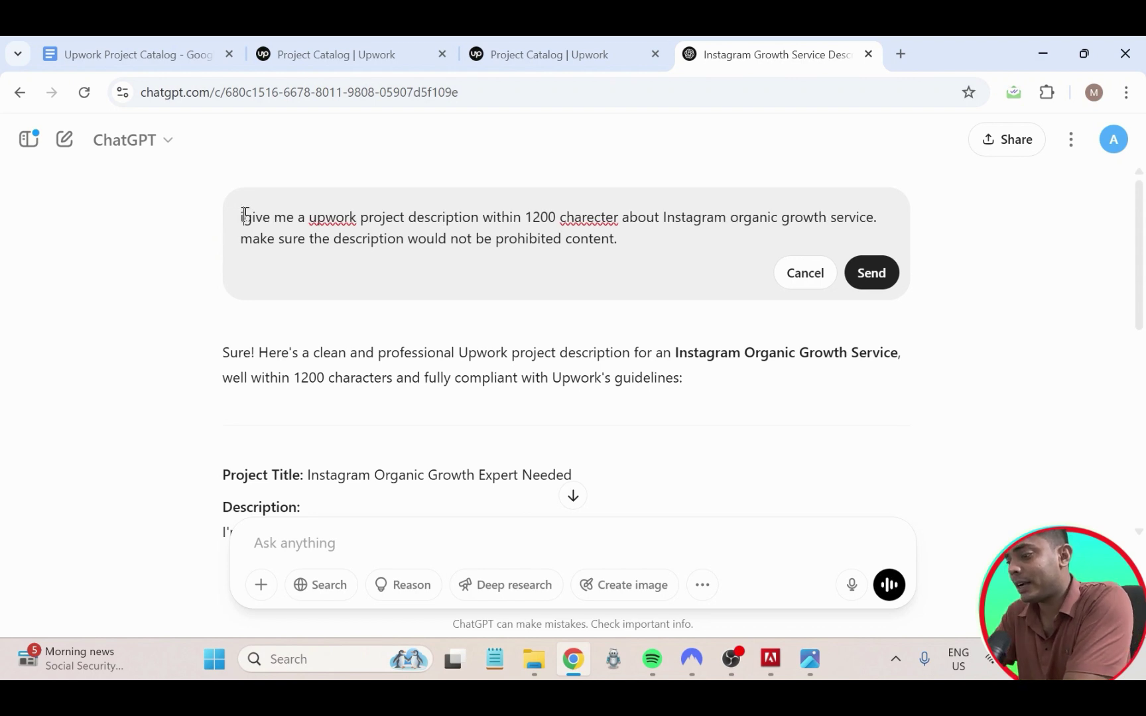
type("i am a ")
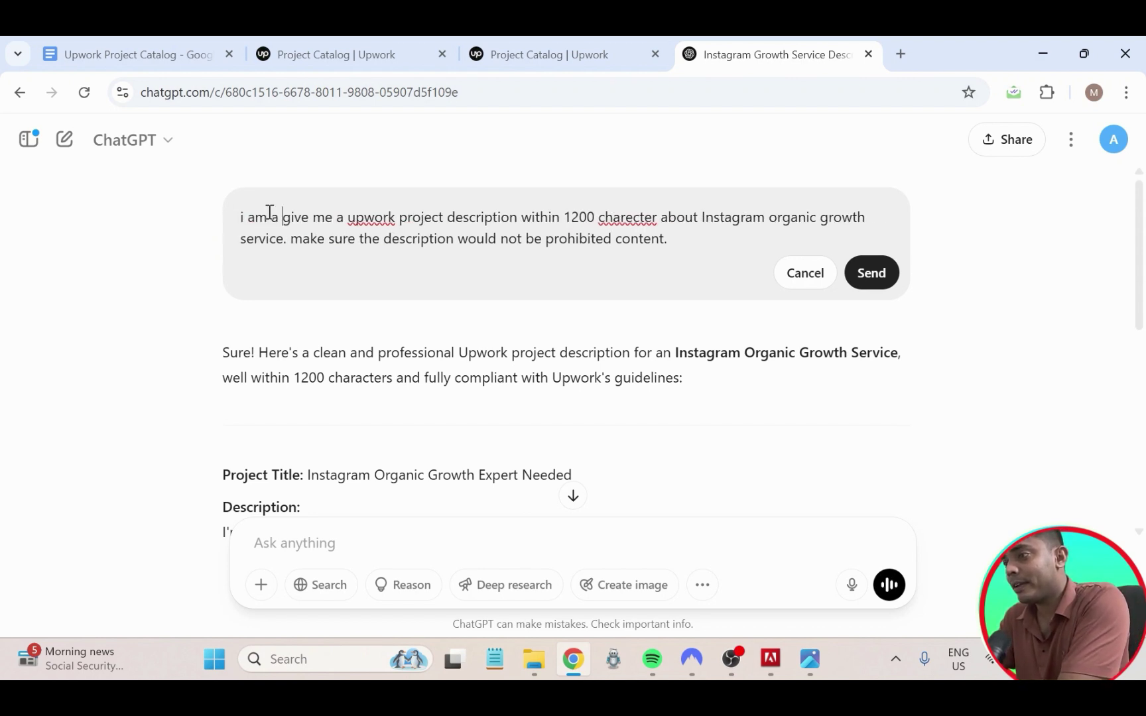
type("f")
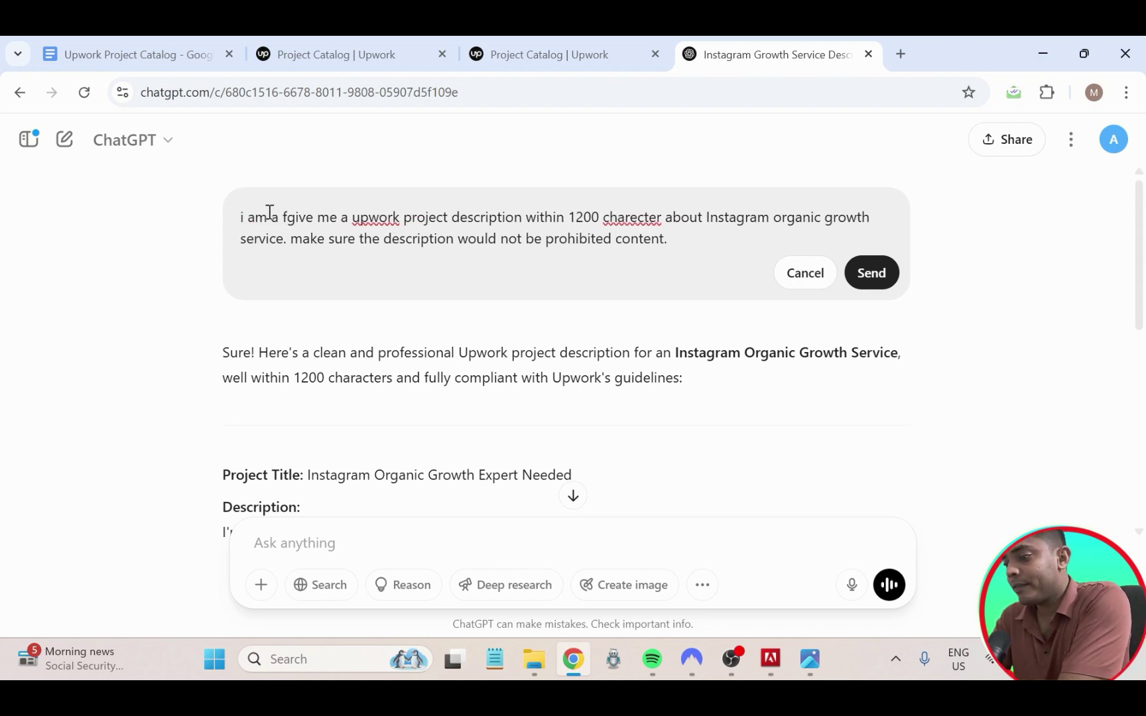
type("reela")
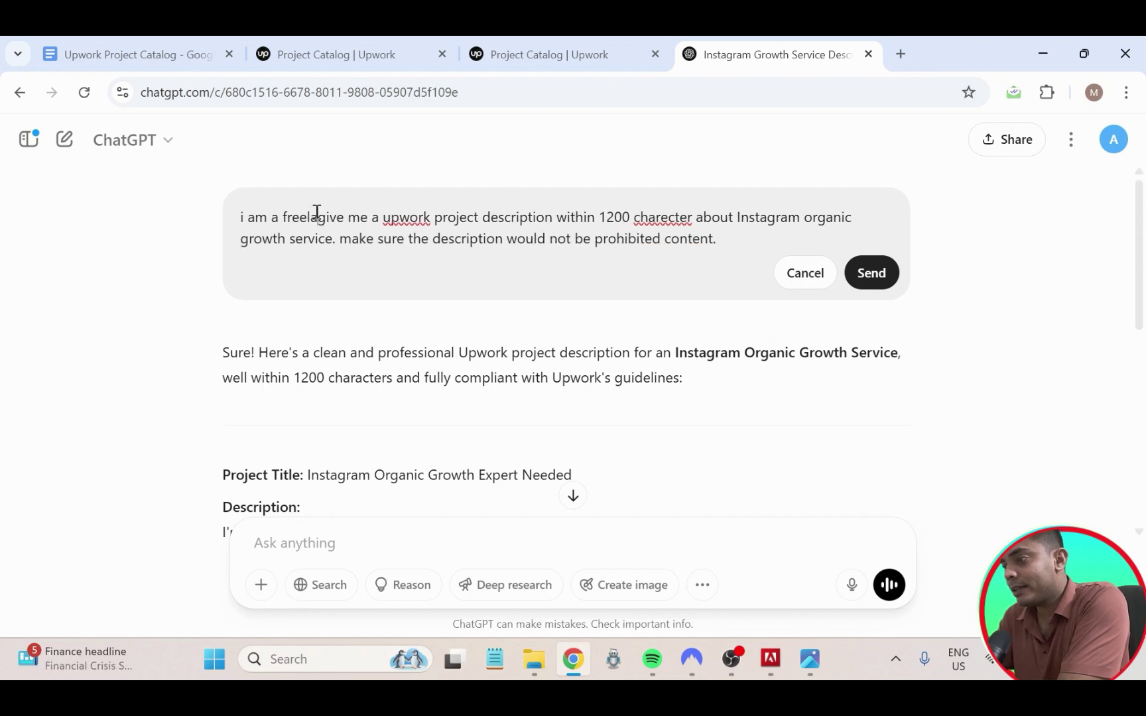
type("ncer")
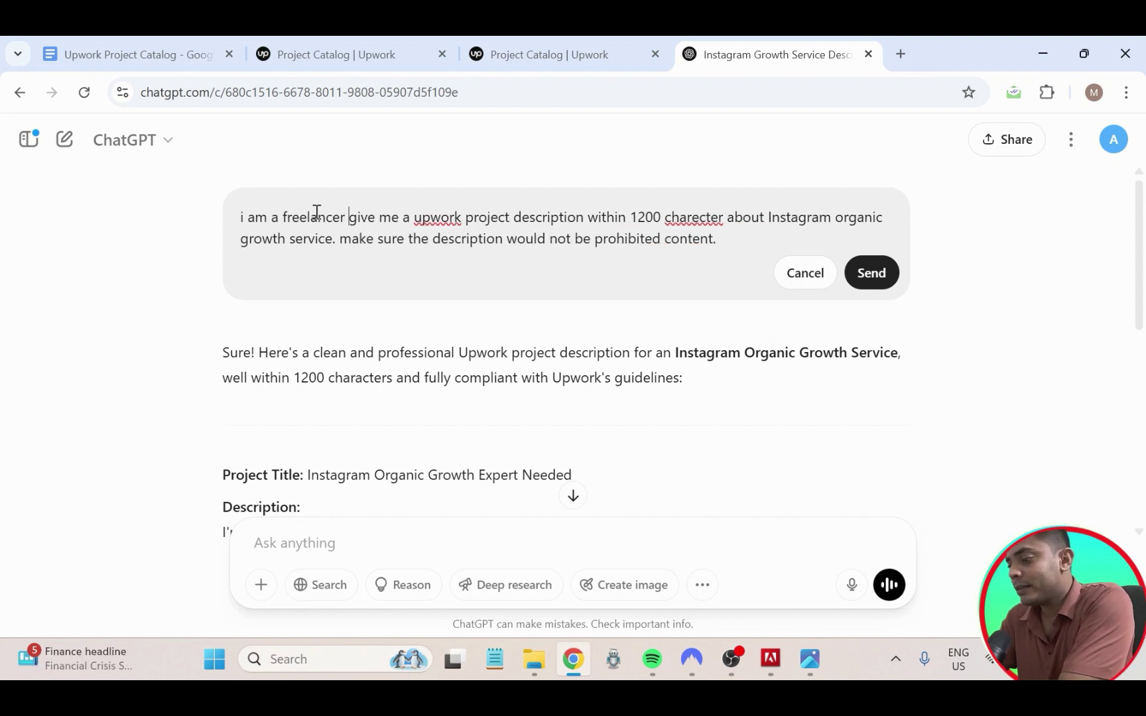
type(" for ")
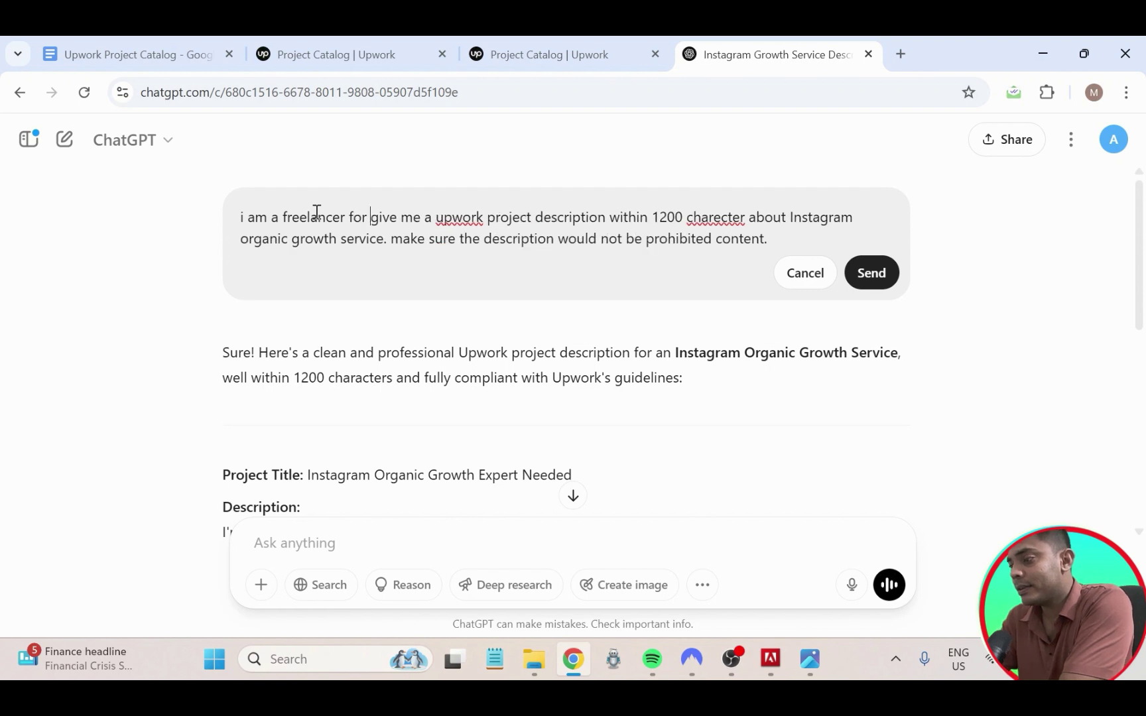
type("Im")
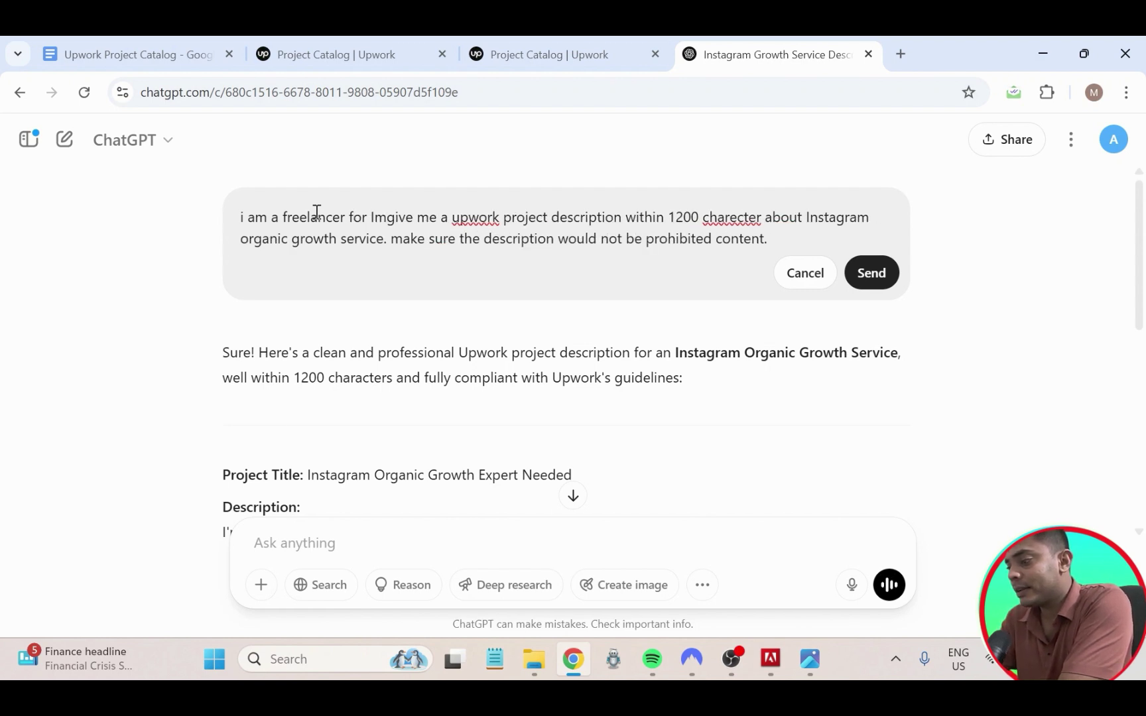
type("=ns")
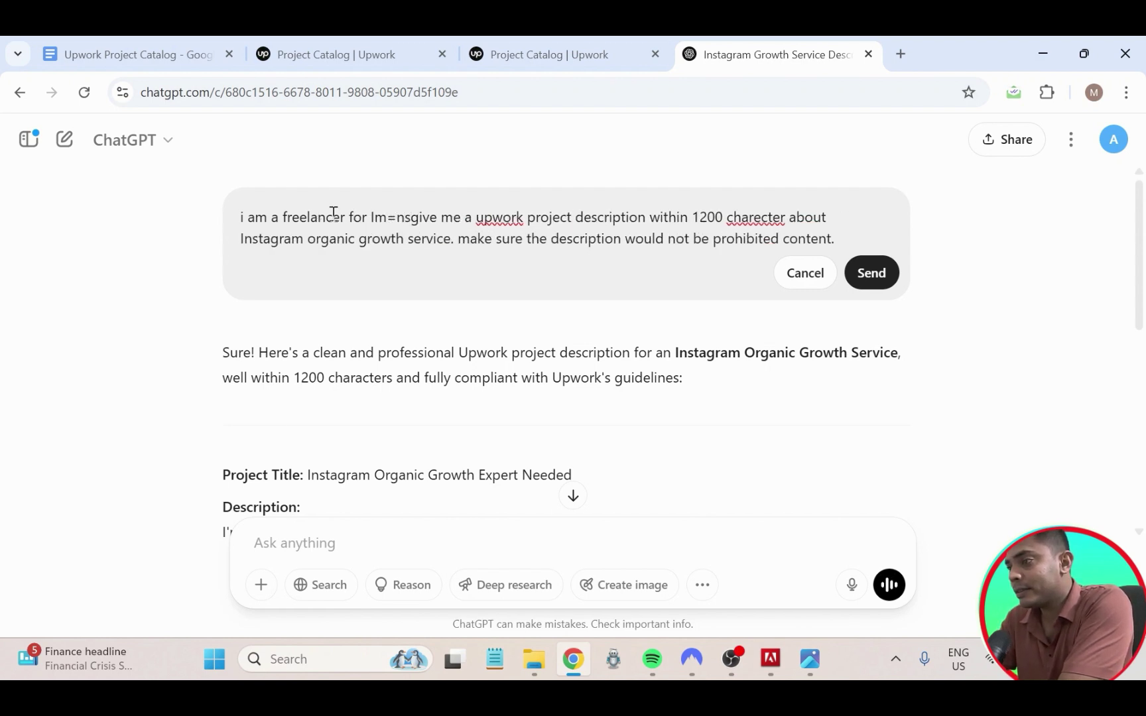
key("BackSpace")
key("BackSpace")
key("BackSpace")
key("BackSpace")
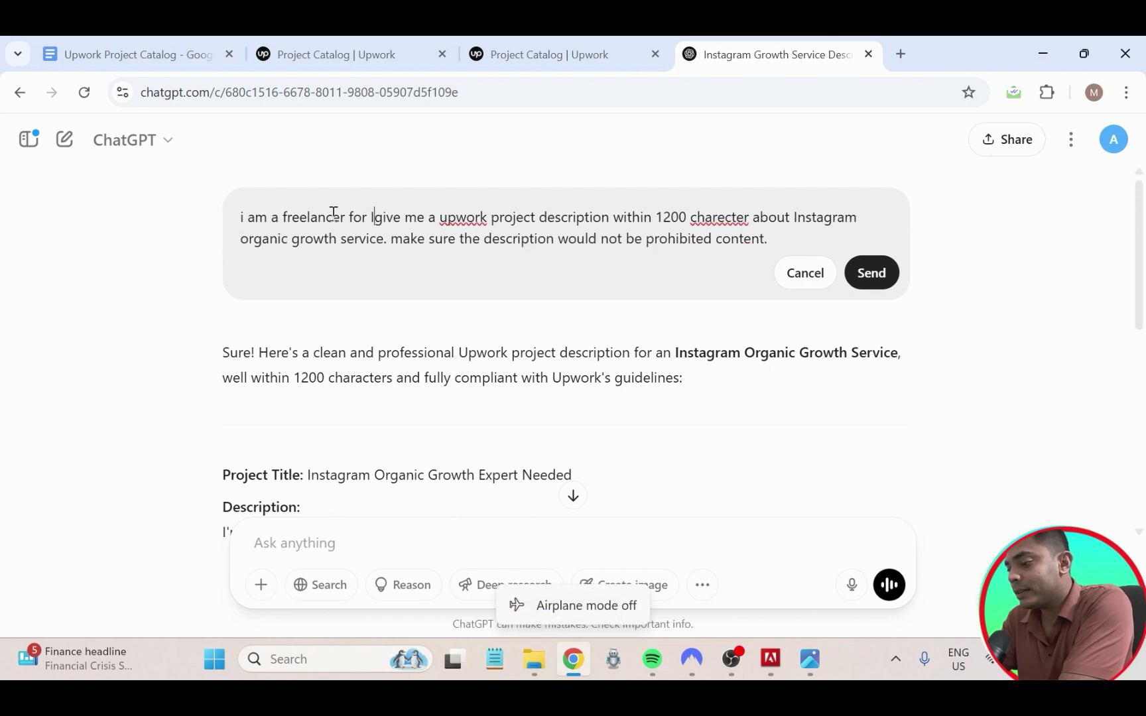
type("nstagv")
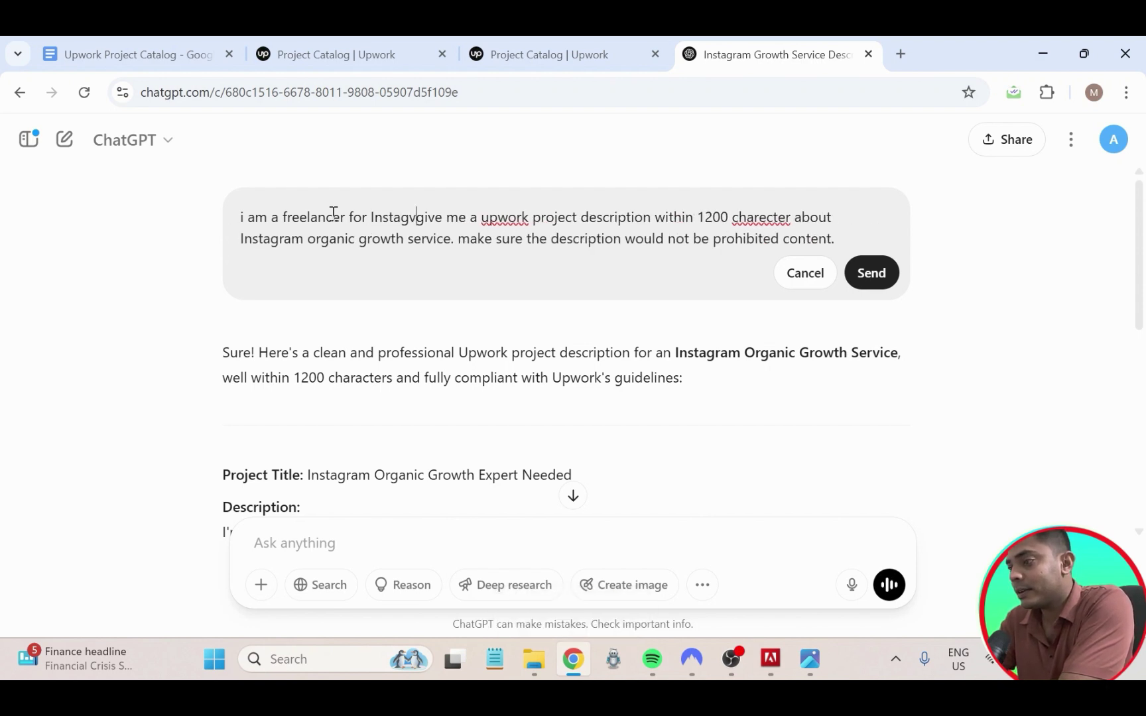
type("ra")
key("BackSpace")
key("BackSpace")
key("BackSpace")
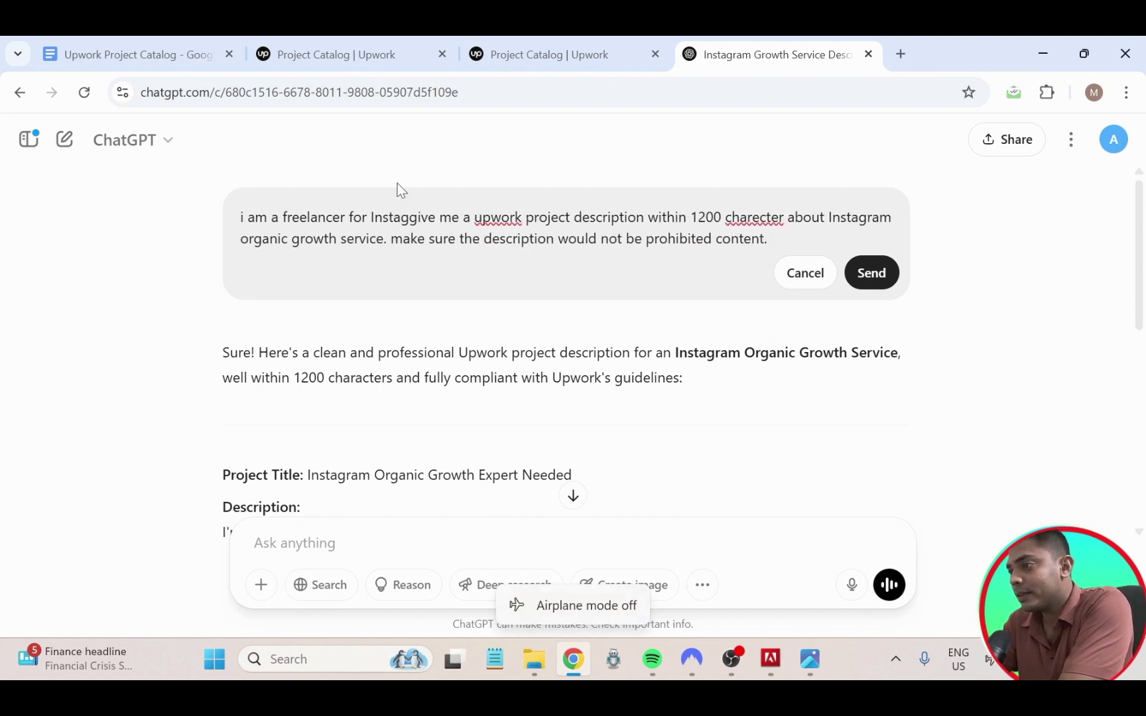
type("ram gvr")
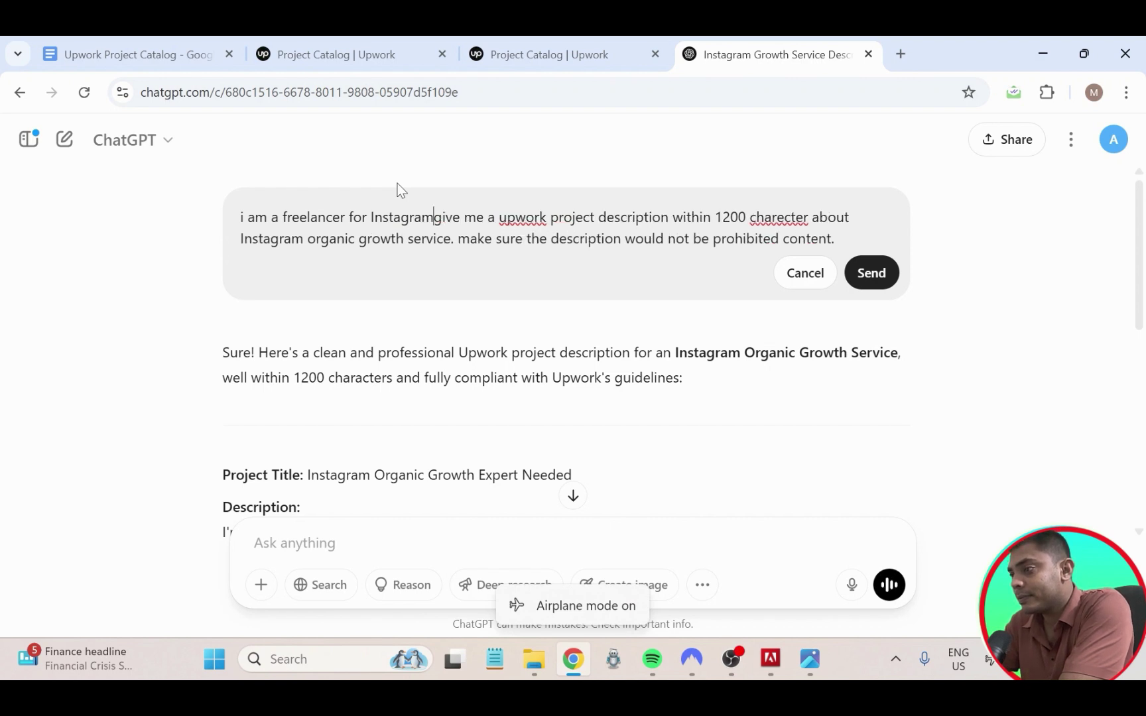
type("owt")
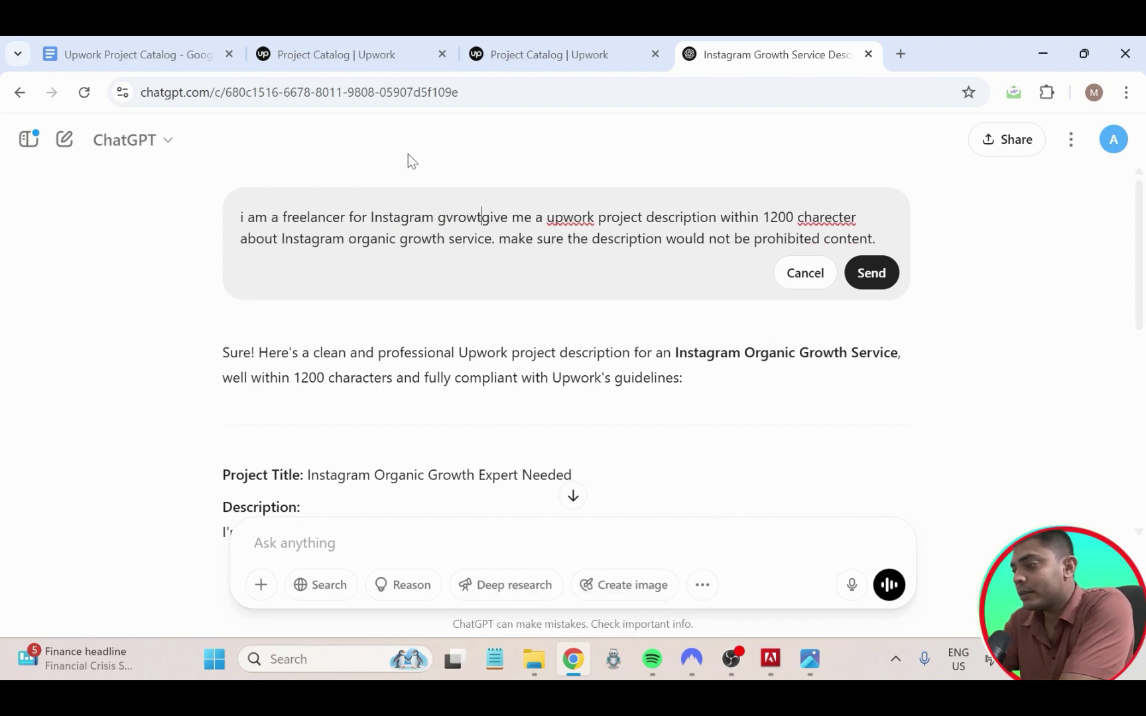
key("BackSpace")
key("BackSpace")
key("BackSpace")
key("BackSpace")
key("BackSpace")
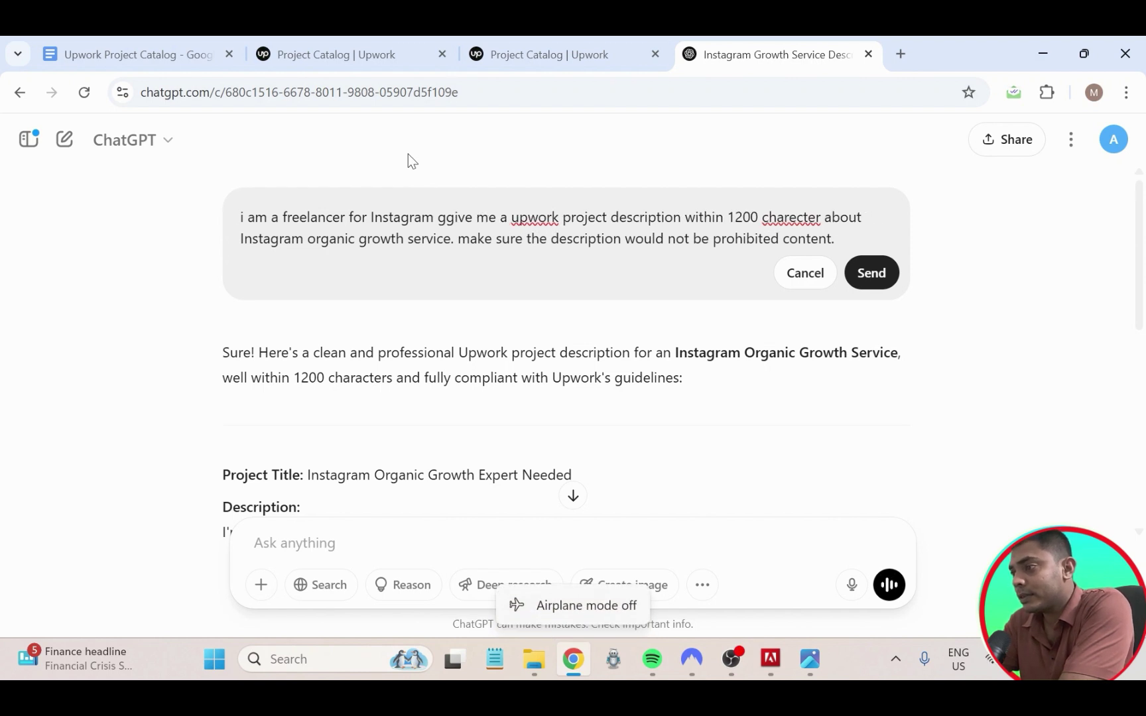
type("rowthm")
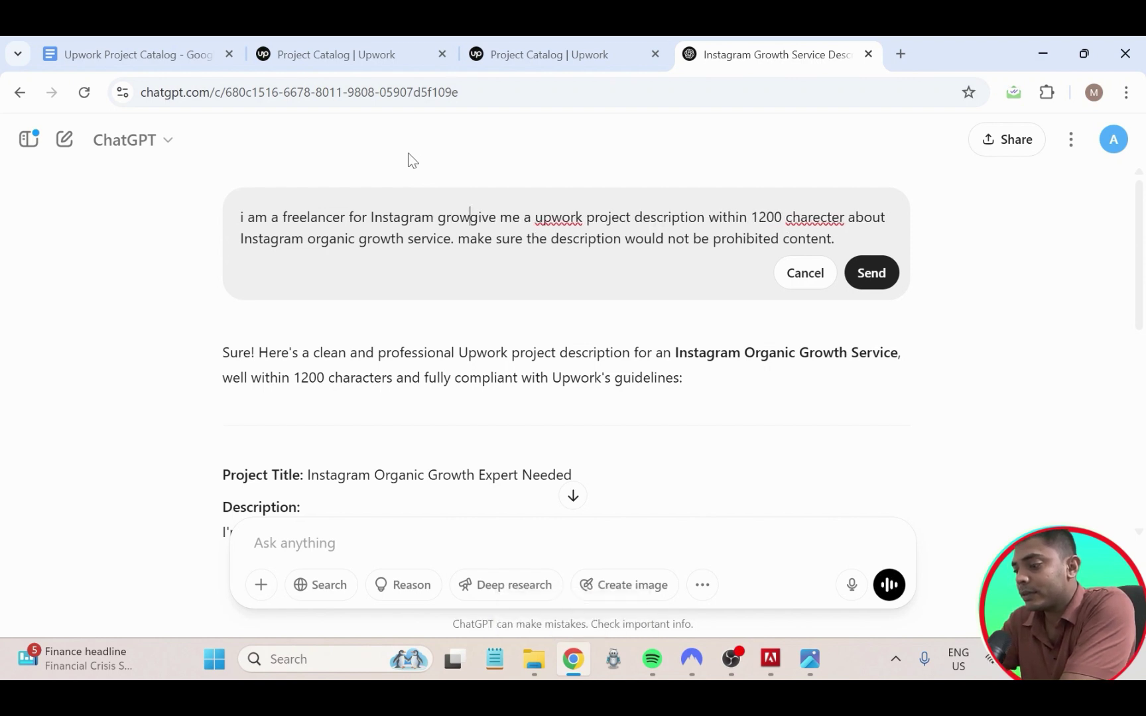
key("BackSpace")
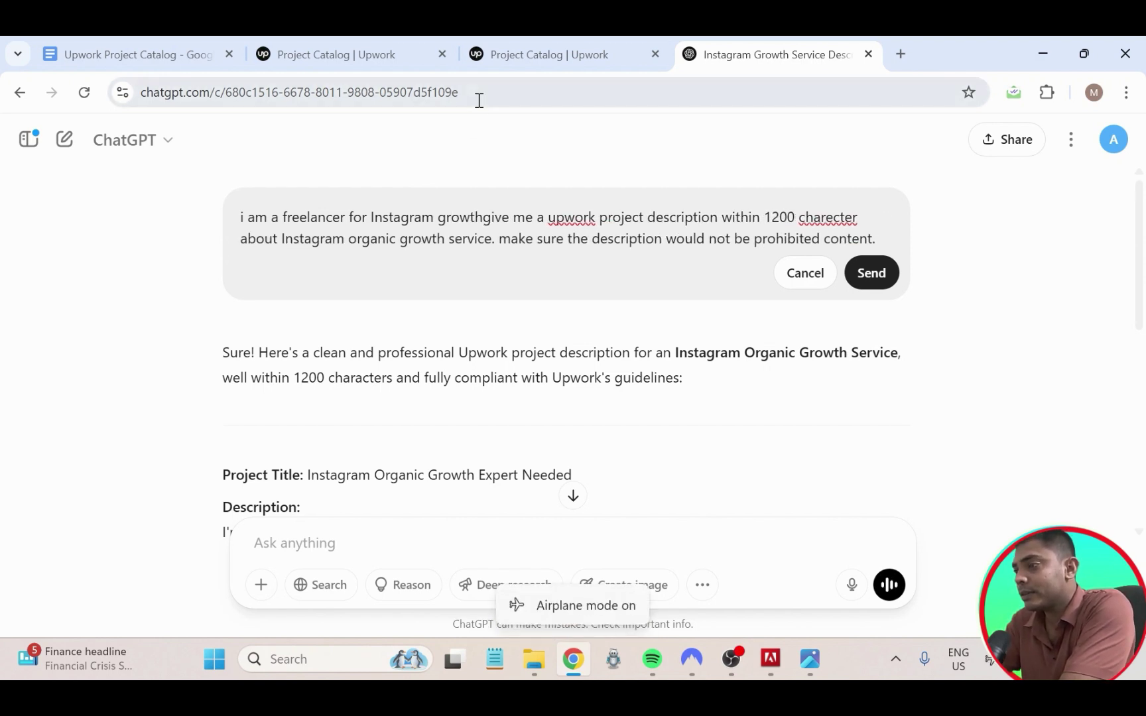
type("serv")
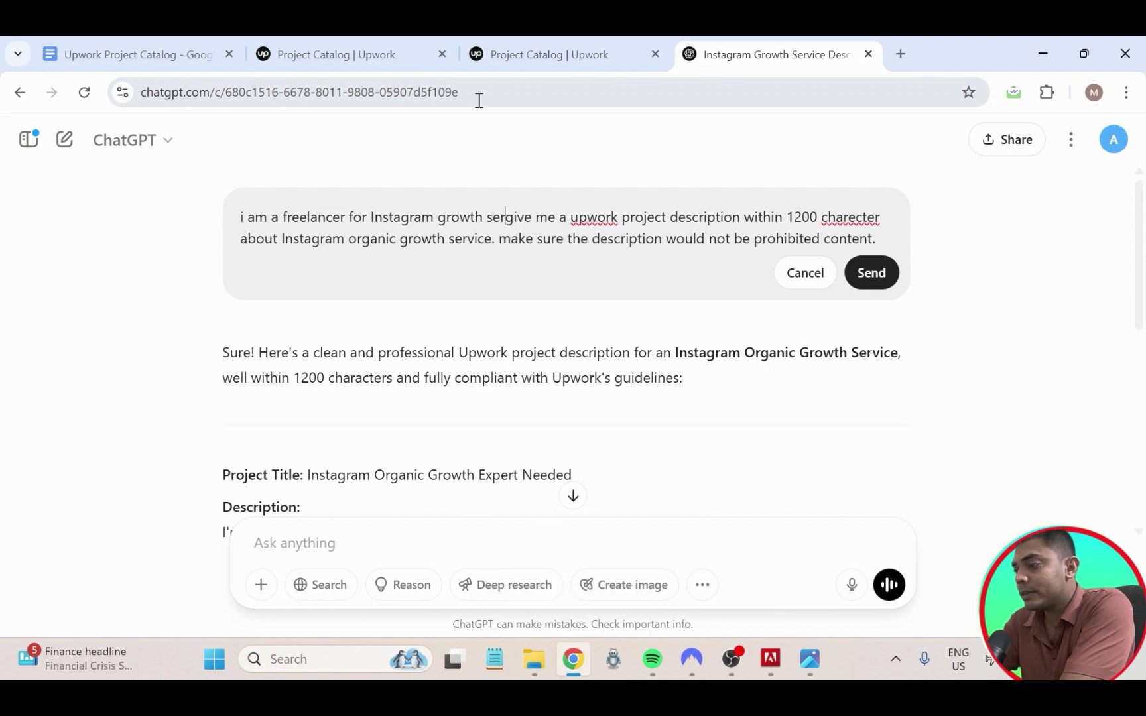
type("ice")
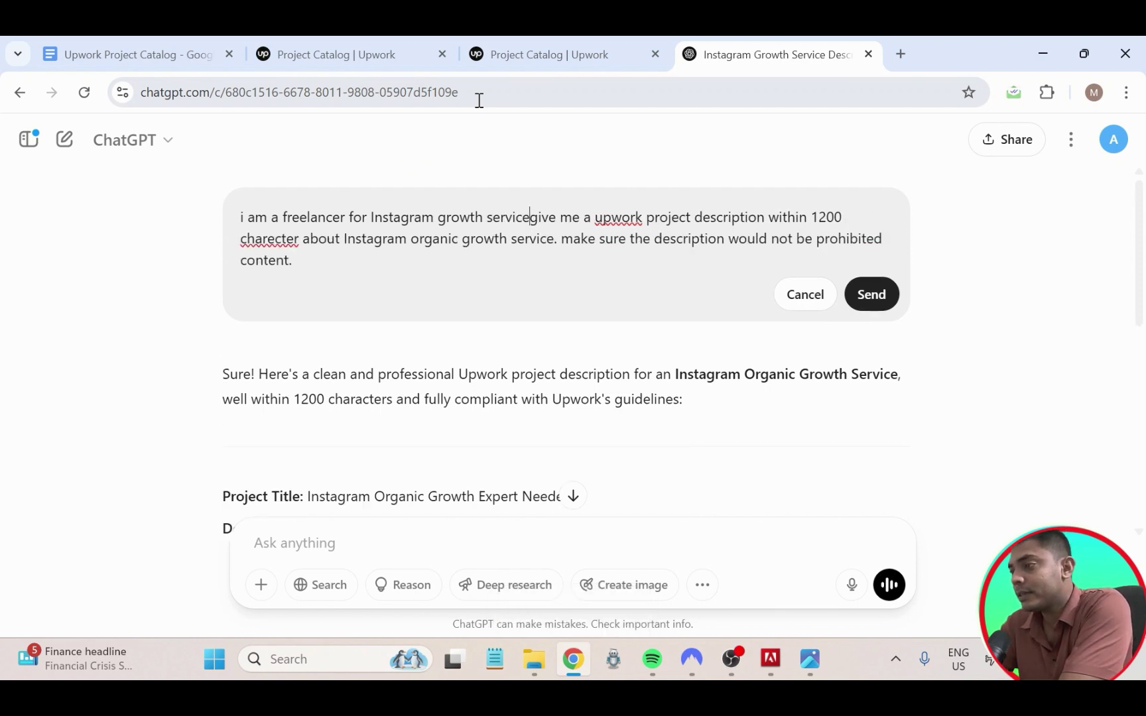
- End the added prompt sentence with a period and reread the previously generated description for its client-side wording
type(".")
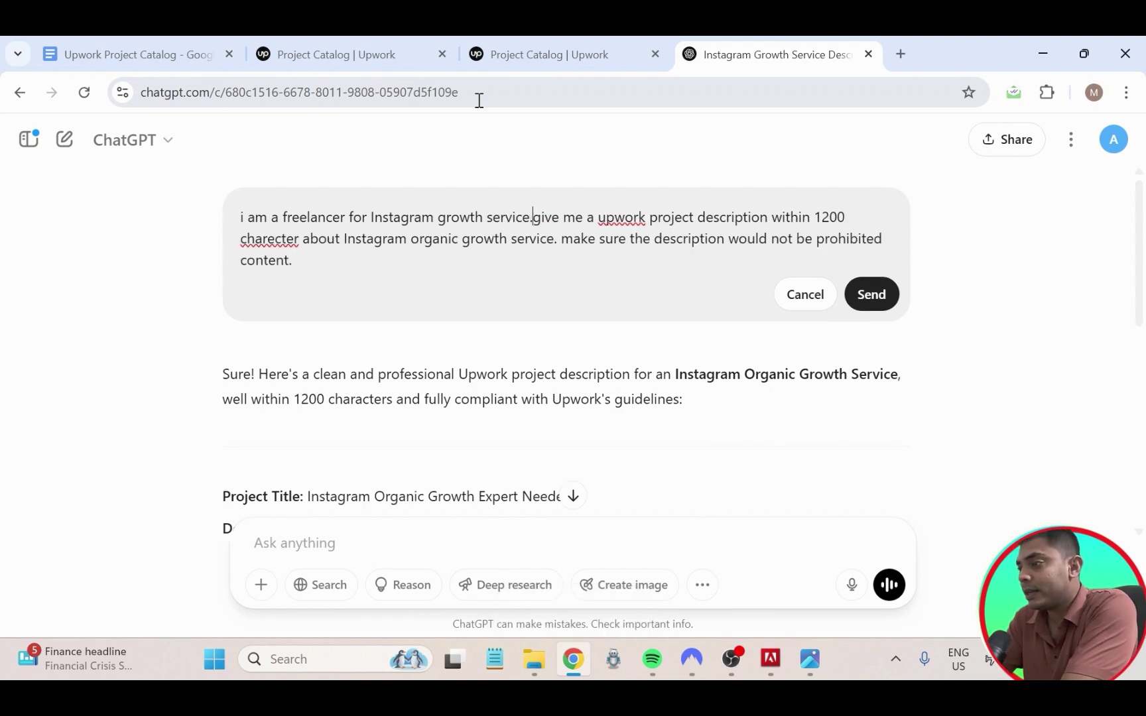
scroll(468, 417, "down", 4)
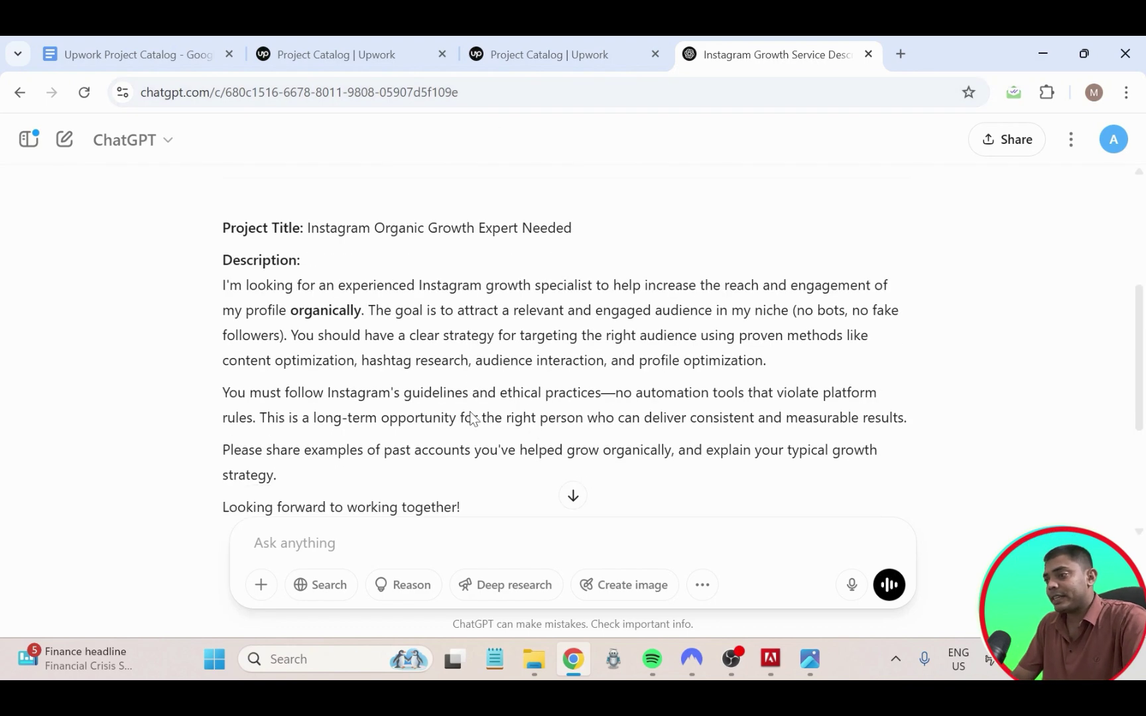
scroll(453, 366, "up", 2)
scroll(454, 366, "down", 2)
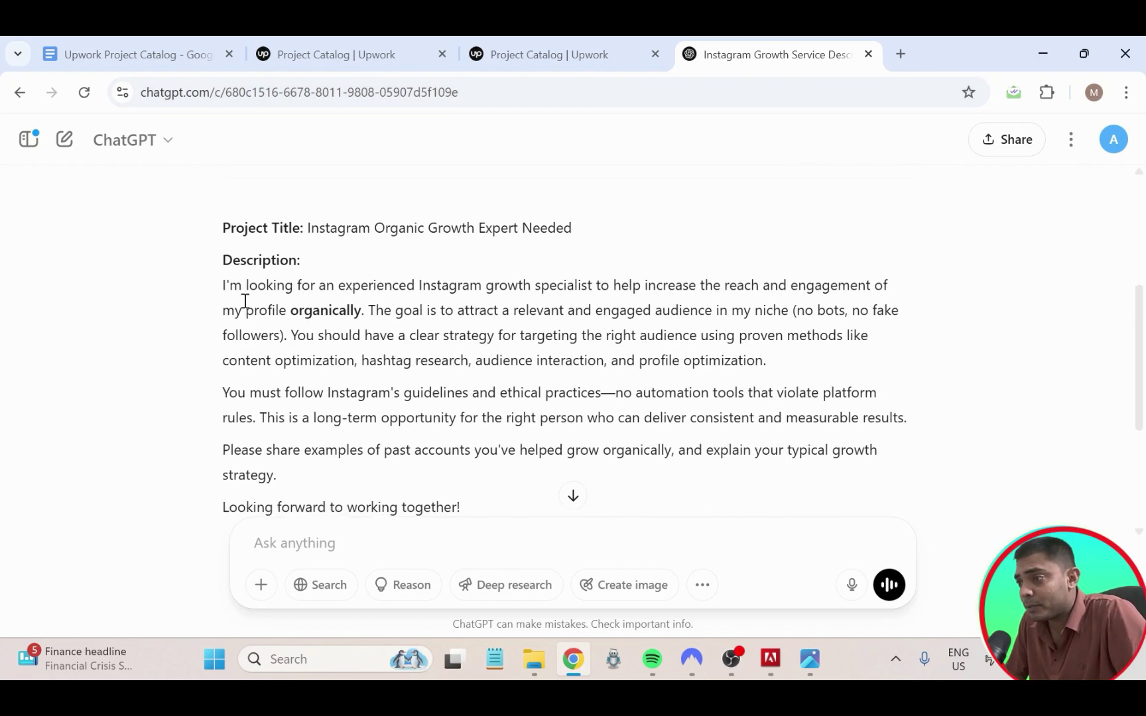
left_click_drag(223, 286, 557, 324)
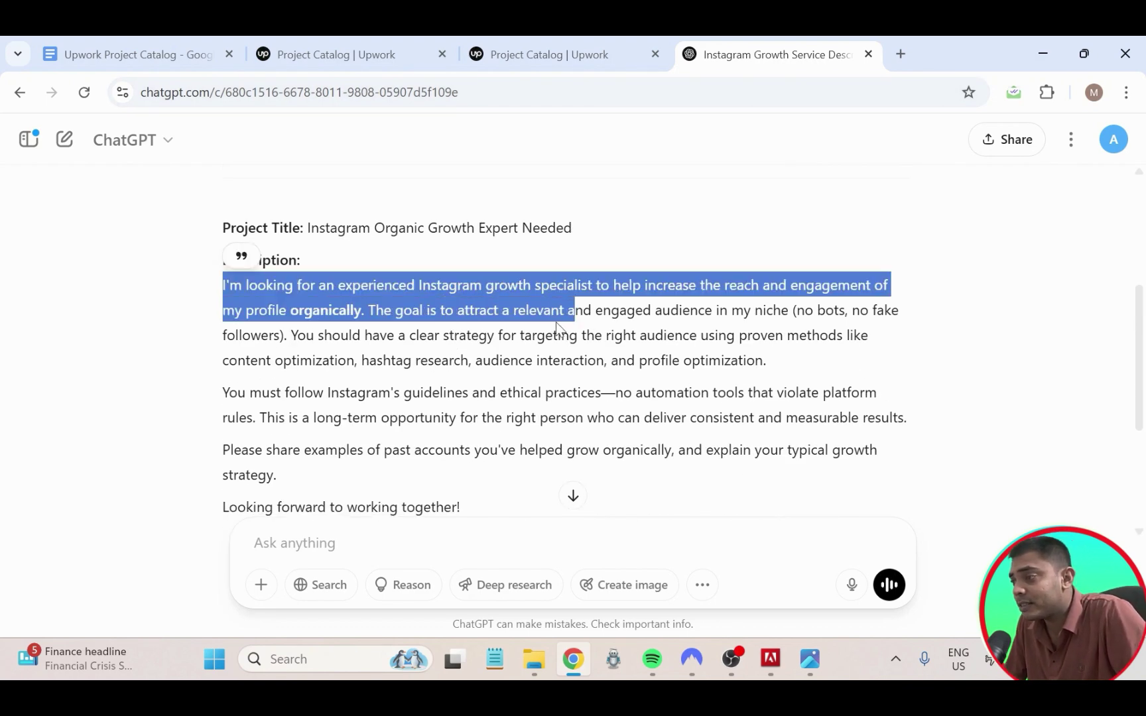
left_click(538, 300)
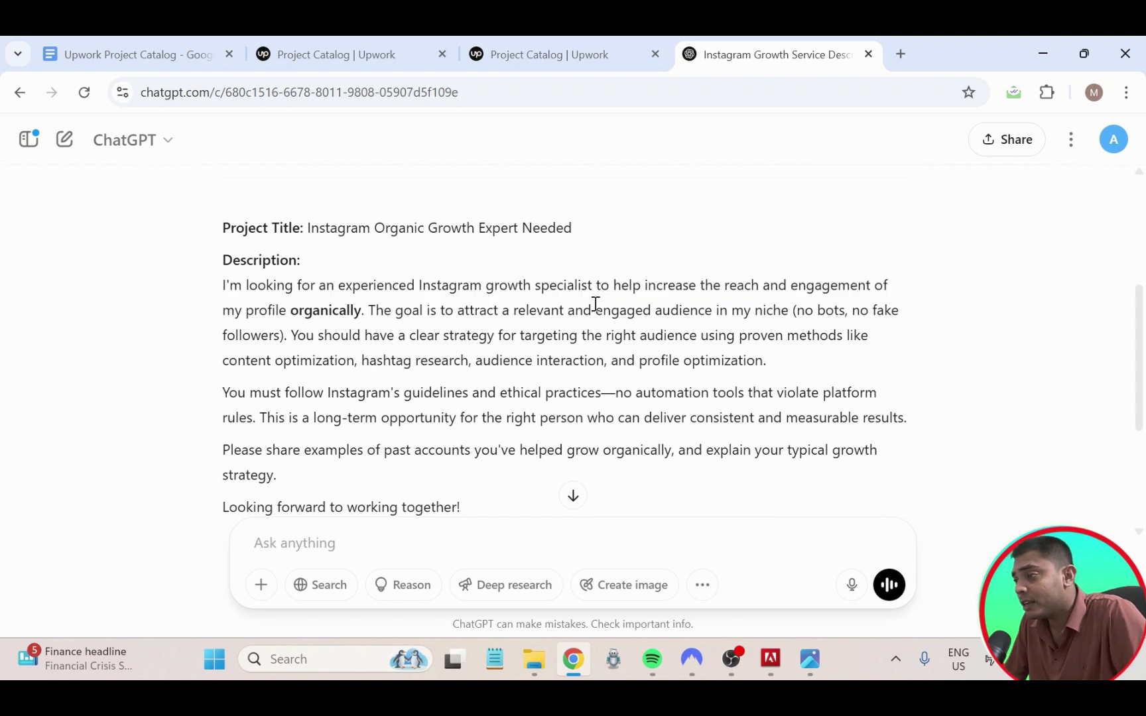
left_click_drag(227, 283, 787, 507)
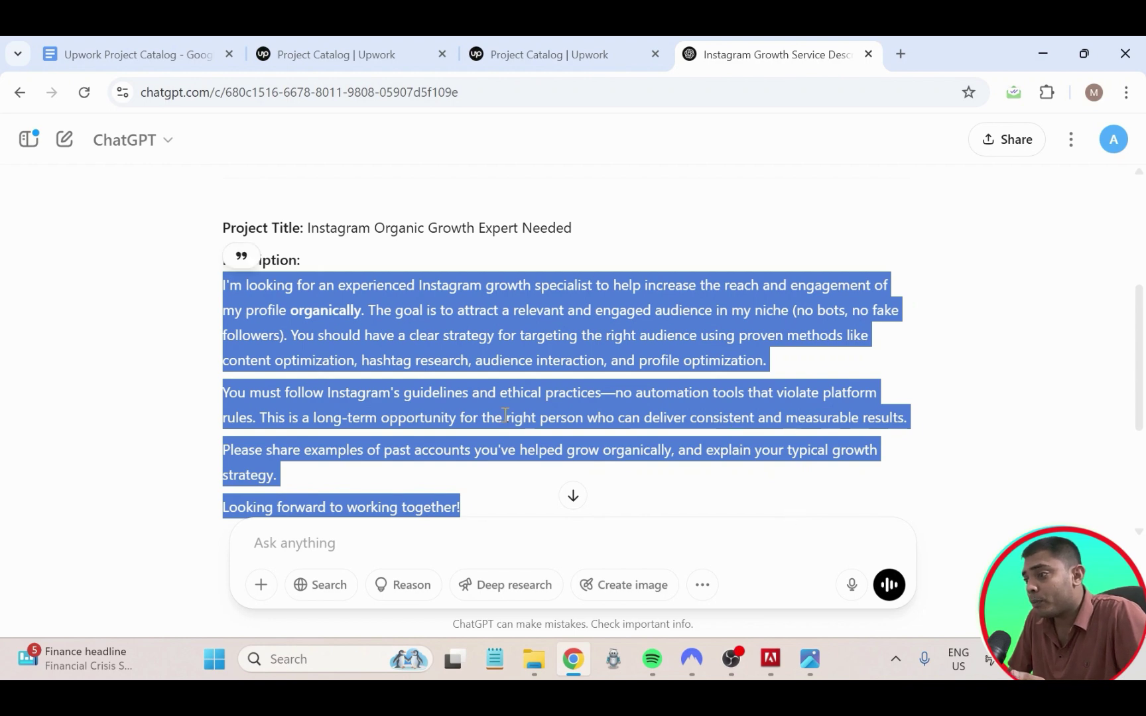
left_click(702, 323)
scroll(627, 373, "up", 4)
scroll(627, 351, "down", 1)
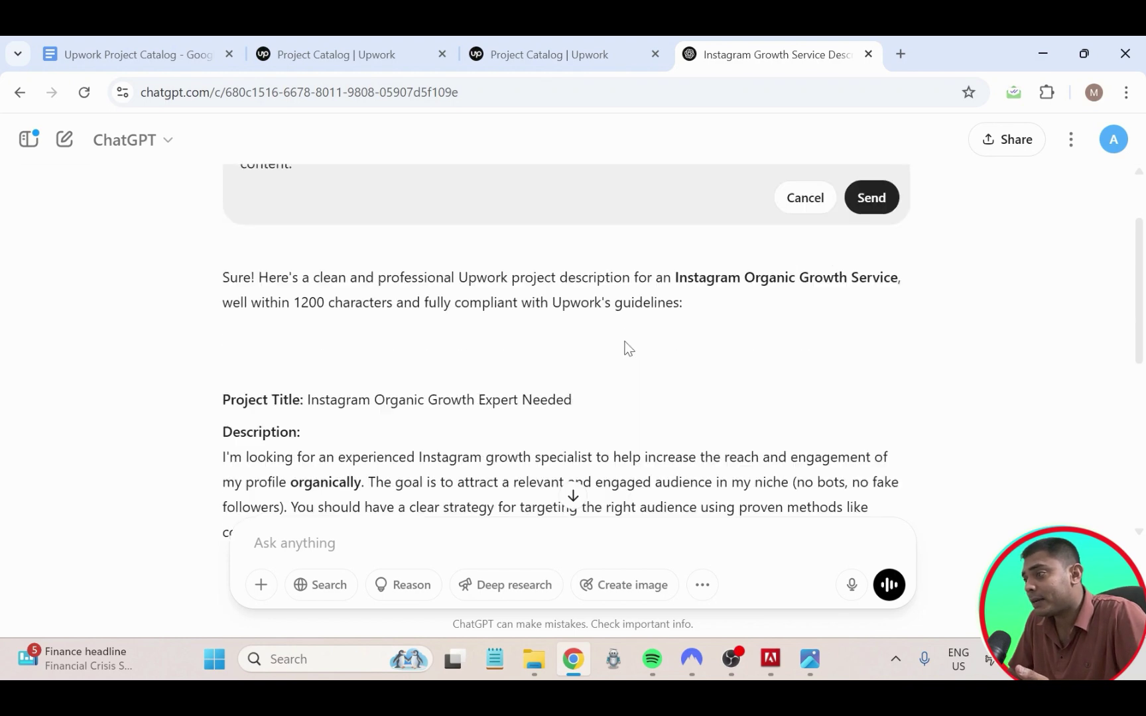
scroll(642, 361, "up", 1)
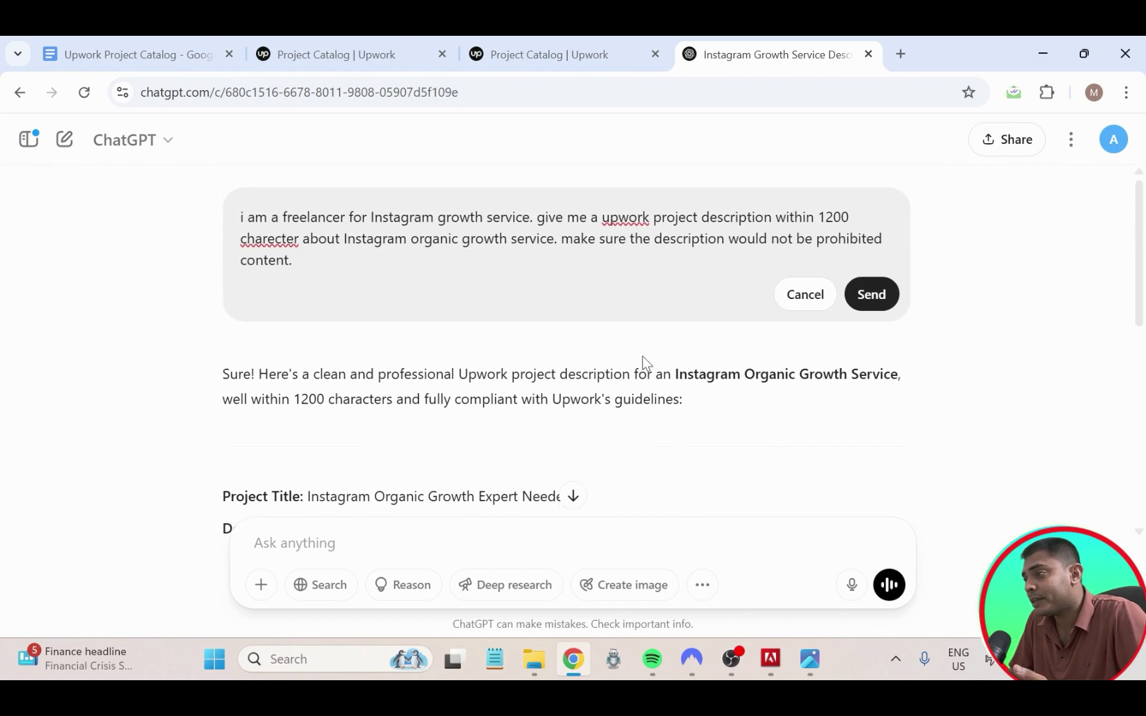
- Resend the edited prompt, read the regenerated project description and copy its three paragraphs without the title
left_click(877, 294)
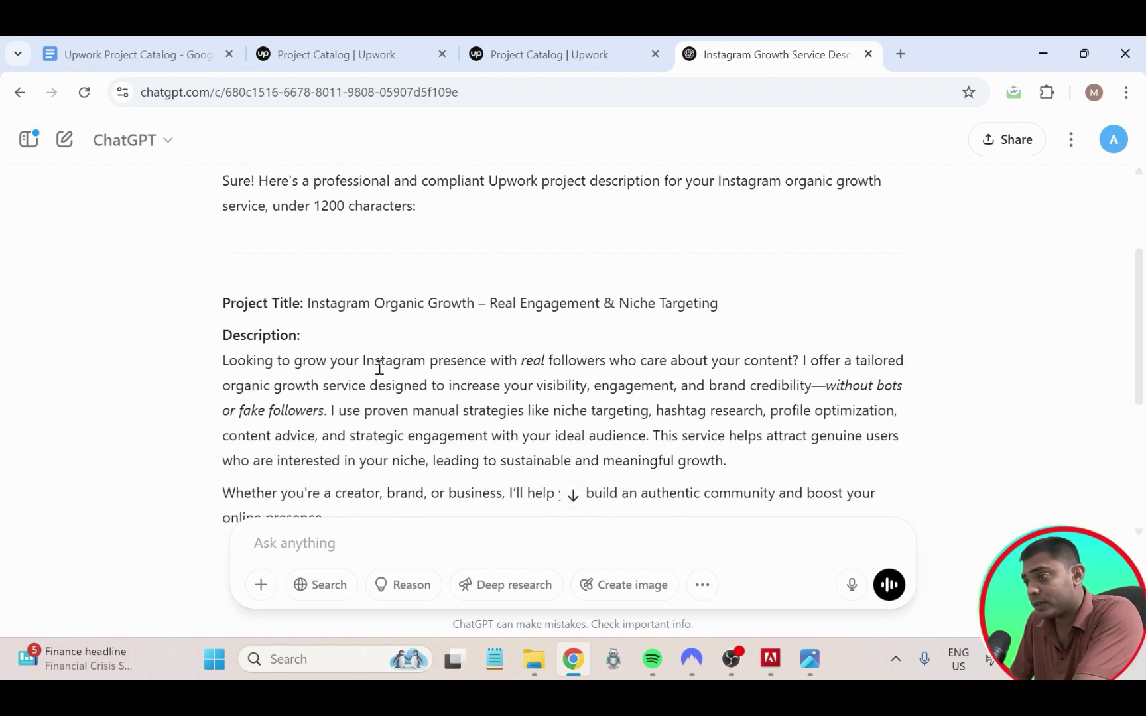
scroll(379, 365, "down", 3)
scroll(258, 341, "up", 1)
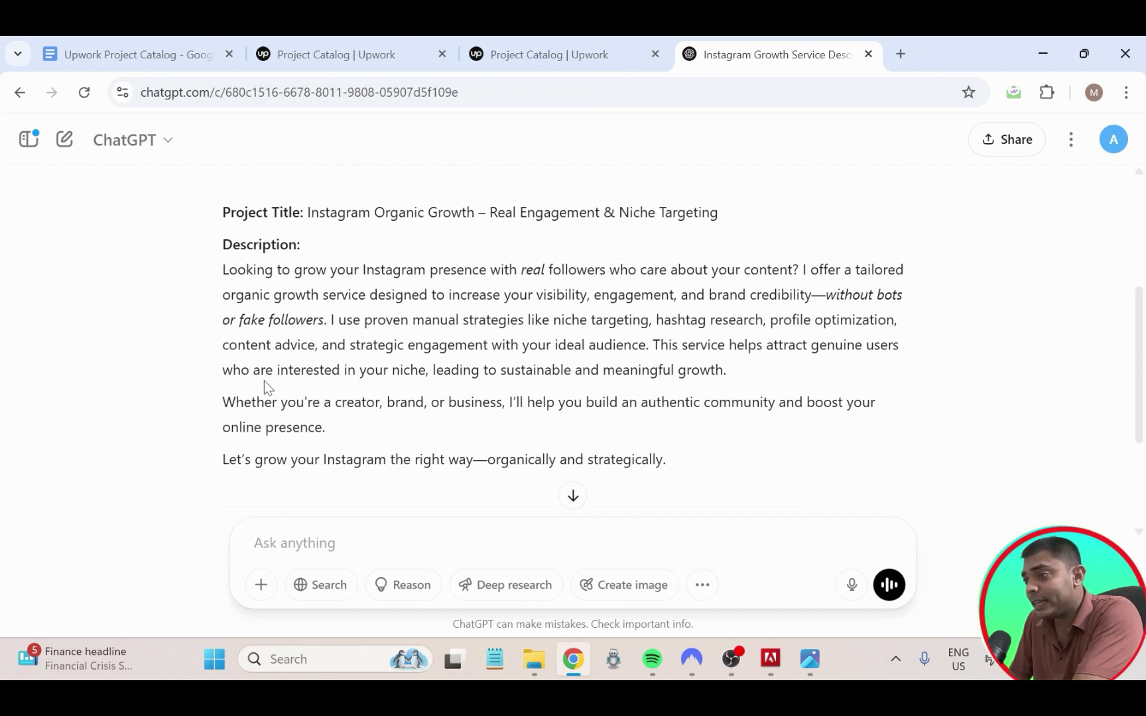
scroll(266, 384, "up", 2)
scroll(246, 410, "down", 2)
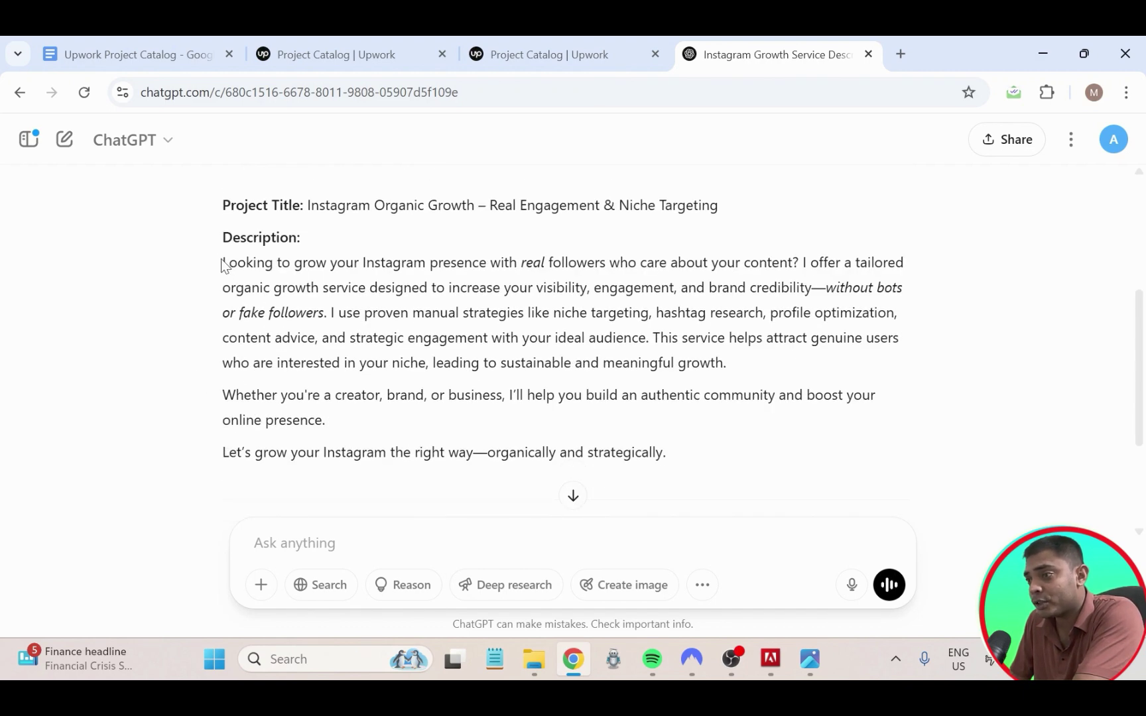
left_click_drag(221, 264, 652, 473)
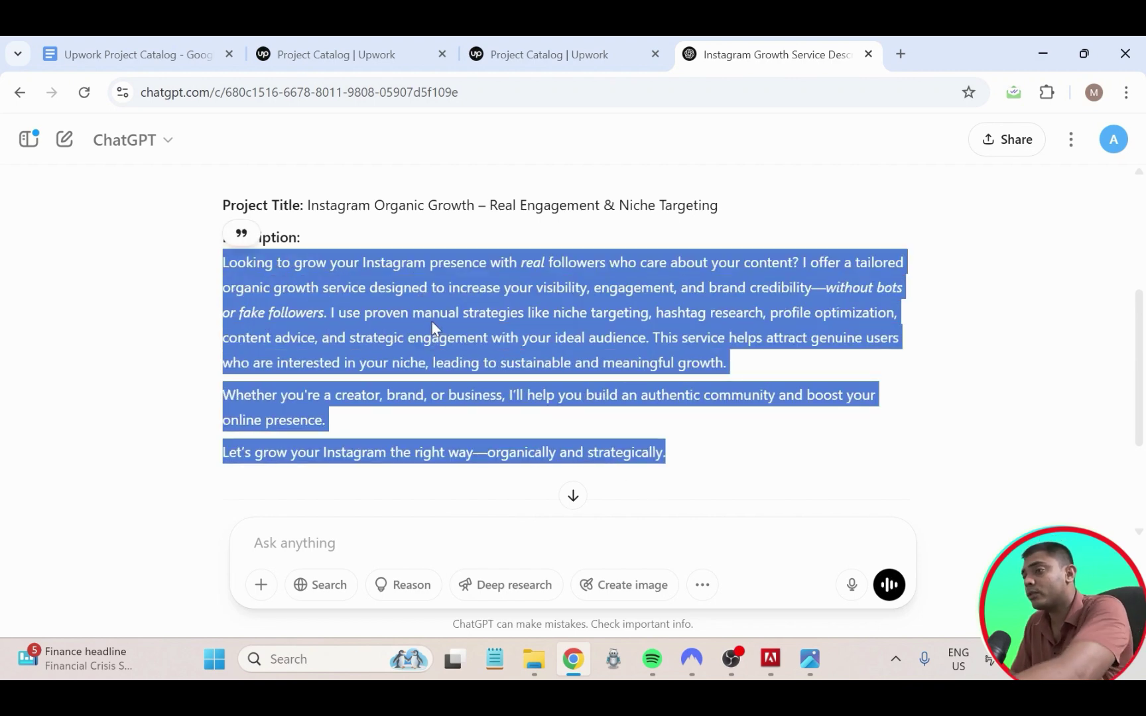
- Switch to the Upwork project's Description stage and replace the opening paragraph of the project summary with the copied description
left_click(286, 56)
mouse_move(358, 143)
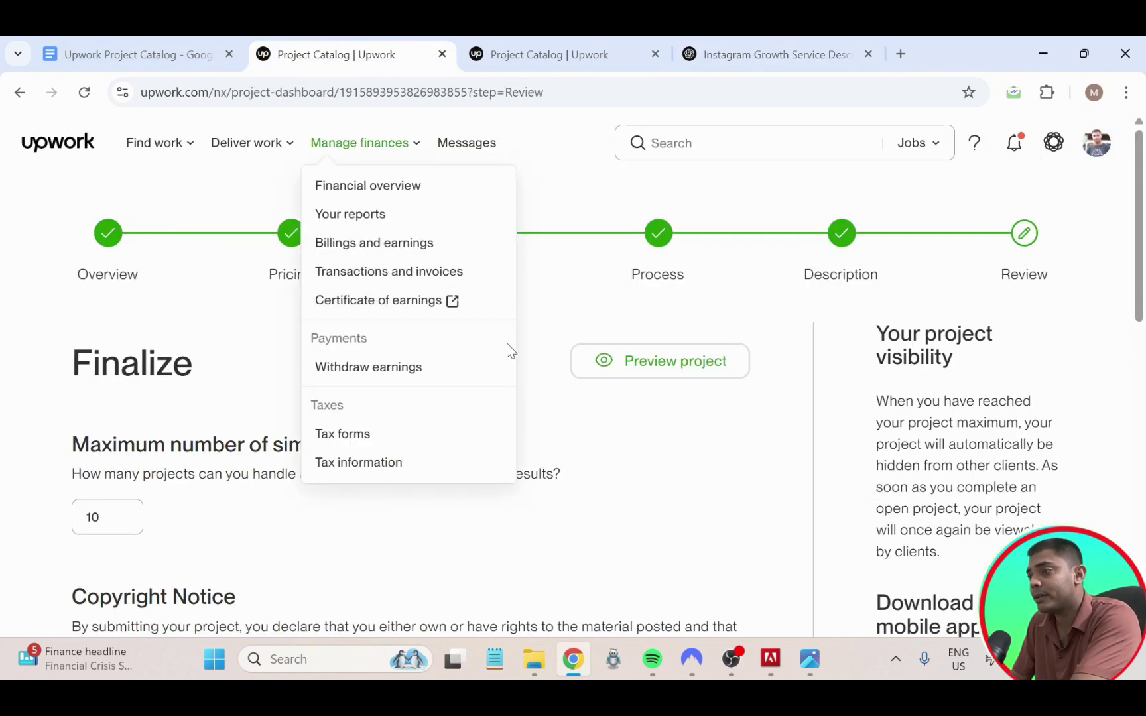
scroll(597, 439, "down", 3)
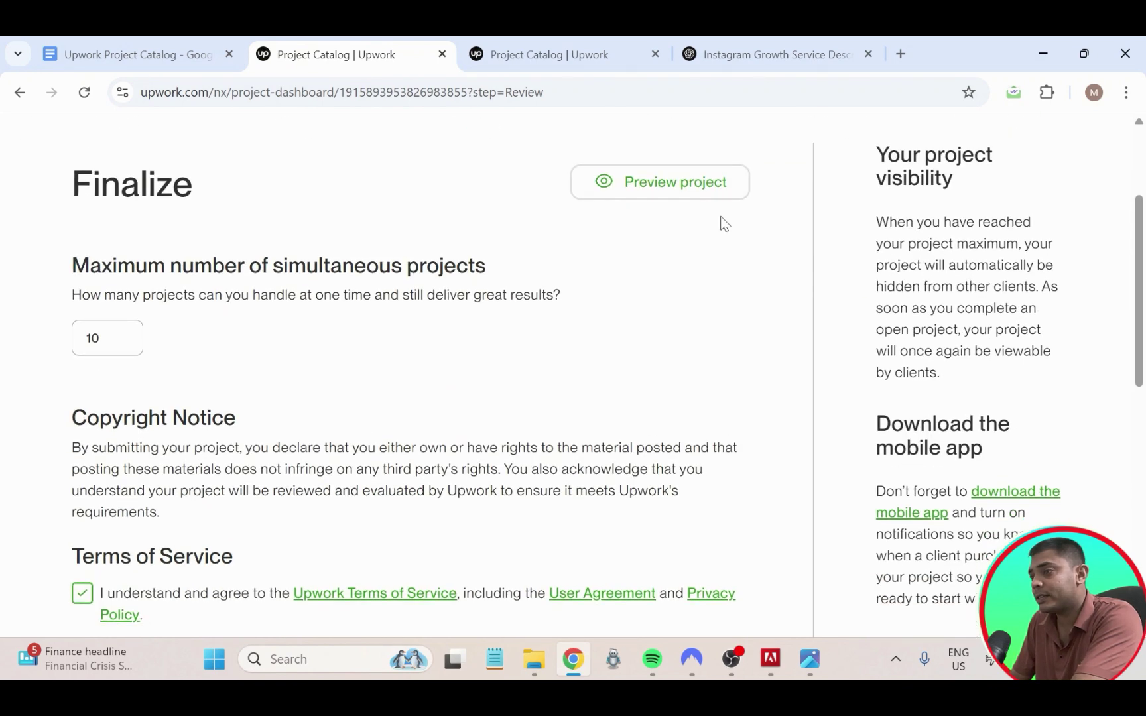
scroll(724, 223, "up", 3)
left_click(841, 234)
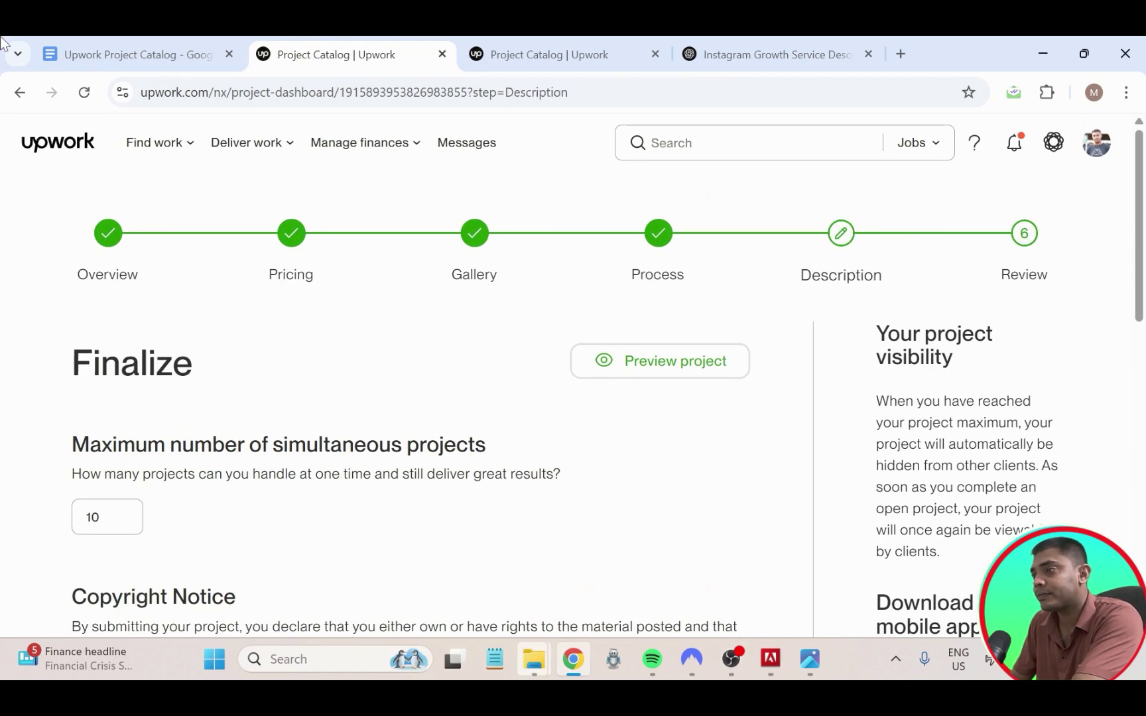
left_click(415, 536)
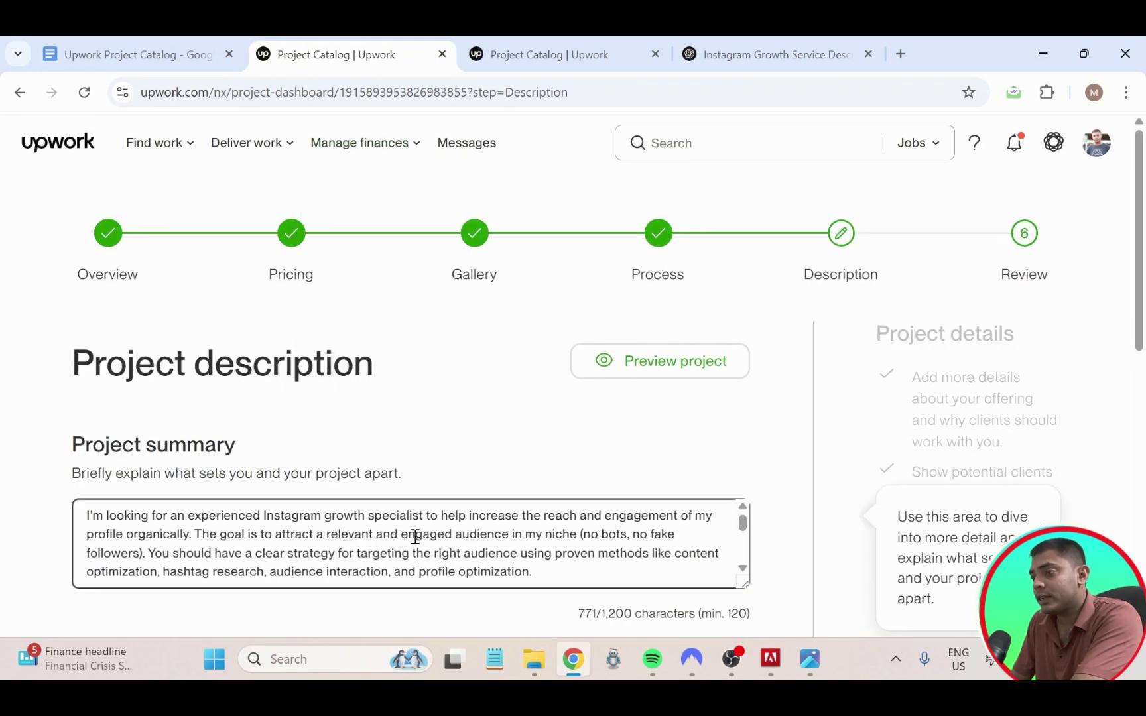
key("ctrl+a")
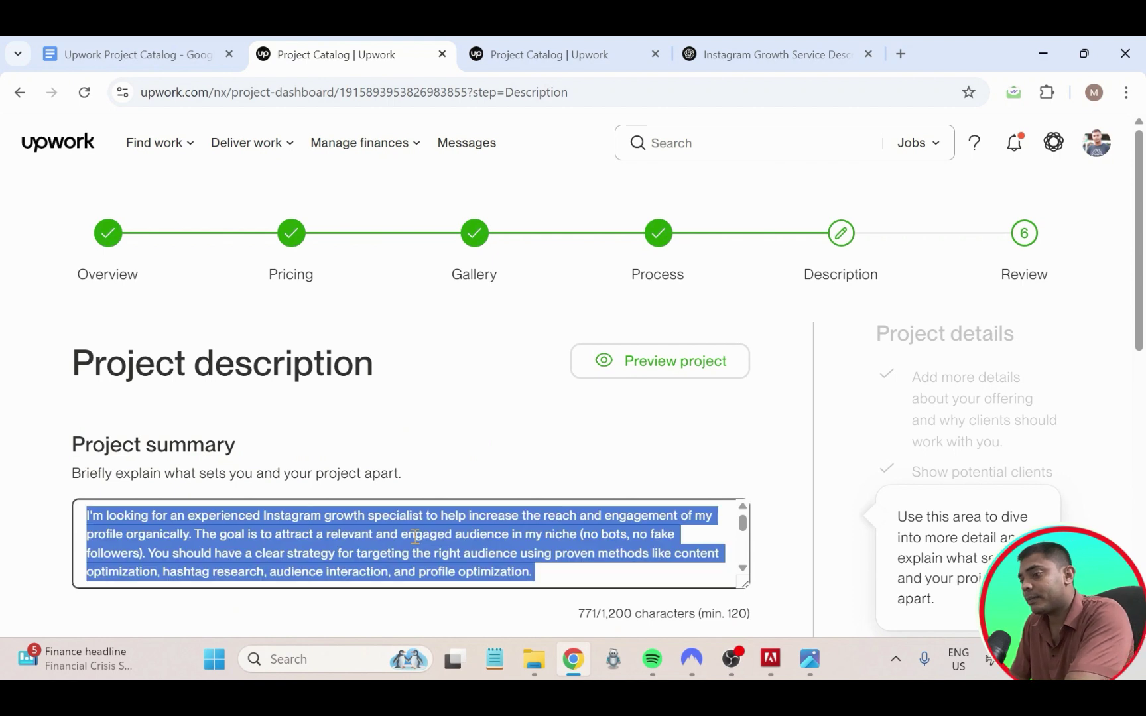
key("ctrl+v")
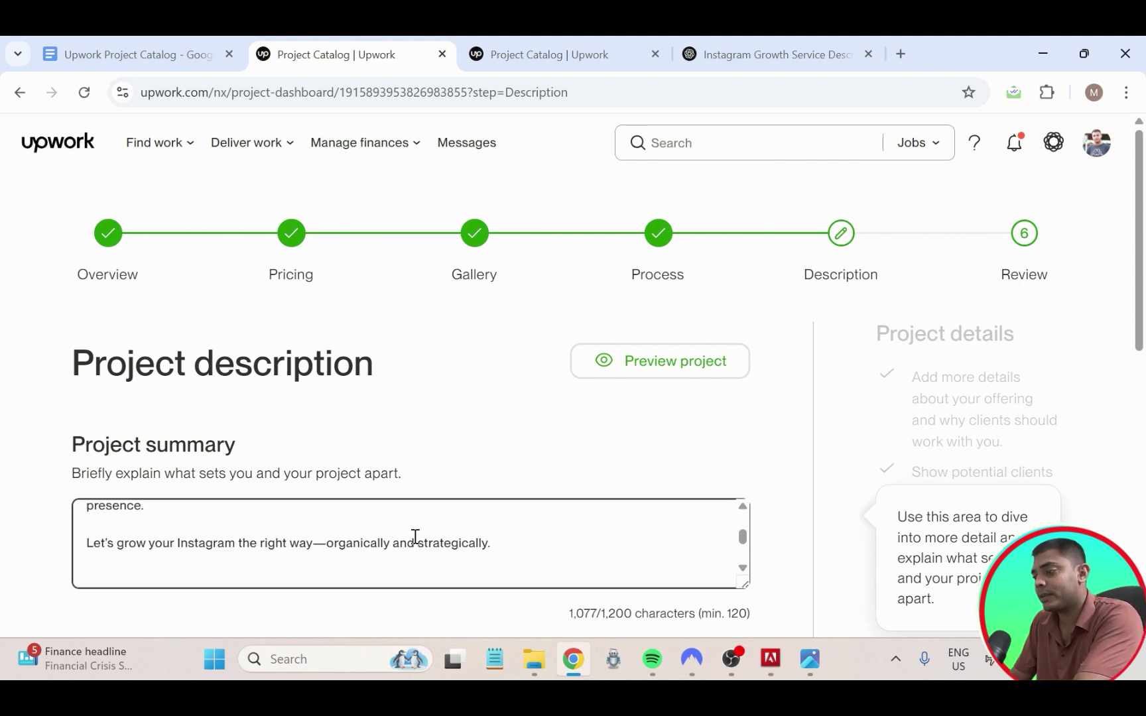
type("You must follow Instagram's guidelines and ethical practices—no automation tools that violate platform rules.")
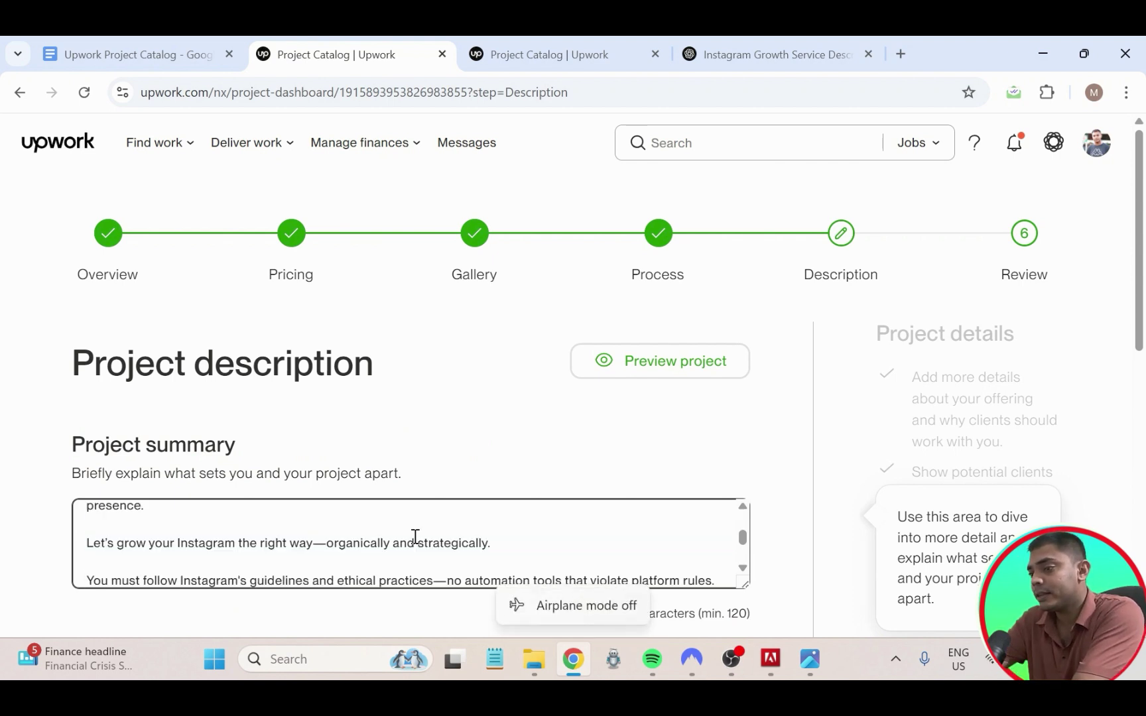
scroll(332, 543, "down", 2)
scroll(272, 547, "up", 3)
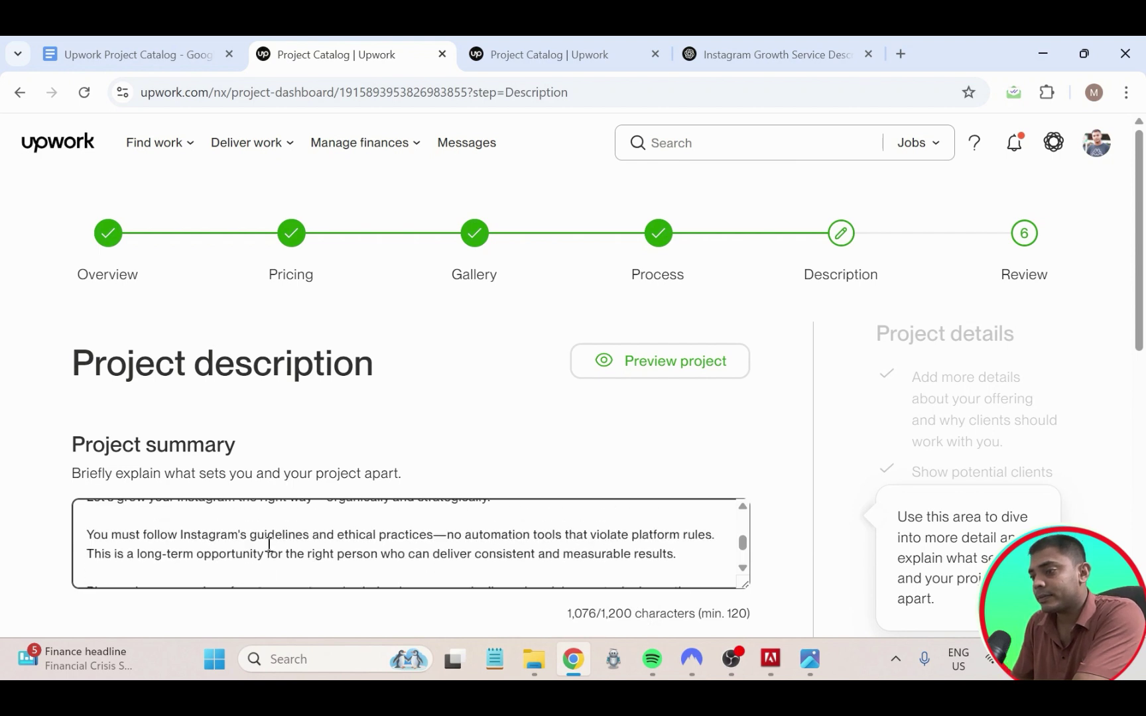
scroll(268, 549, "down", 1)
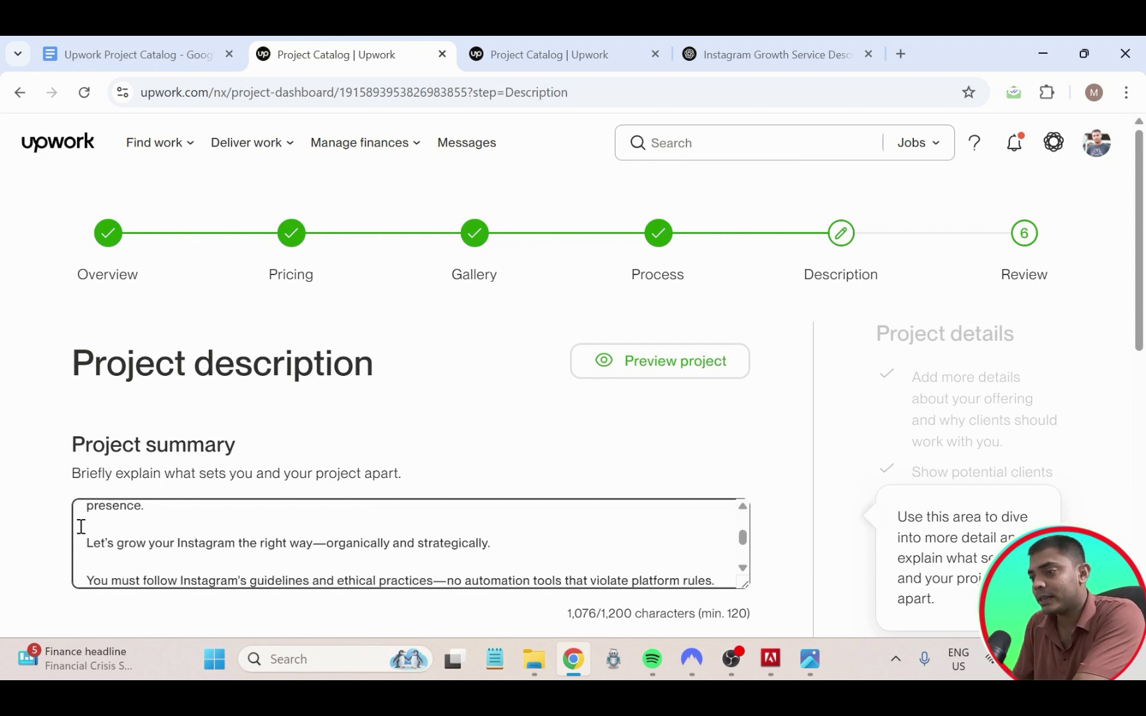
- Delete the old closing paragraphs from "Please share examples of past accounts" through "Looking forward to working together!" in the project summary
left_click_drag(87, 542, 224, 619)
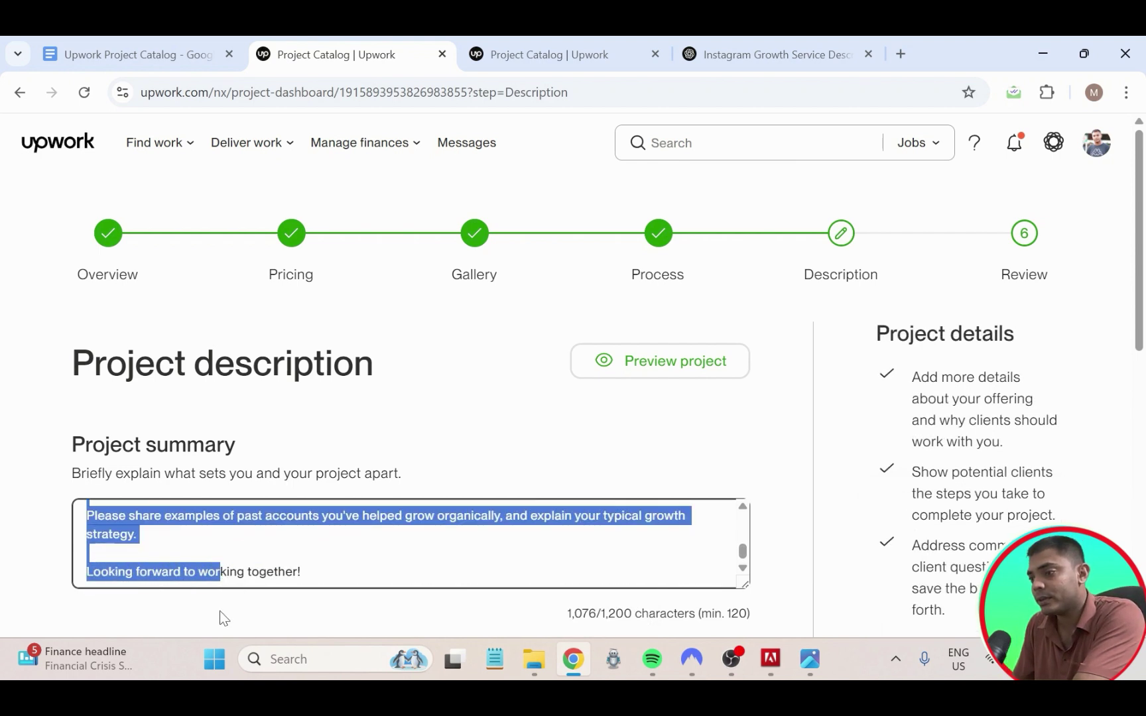
left_click(86, 512)
left_click_drag(87, 512, 387, 621)
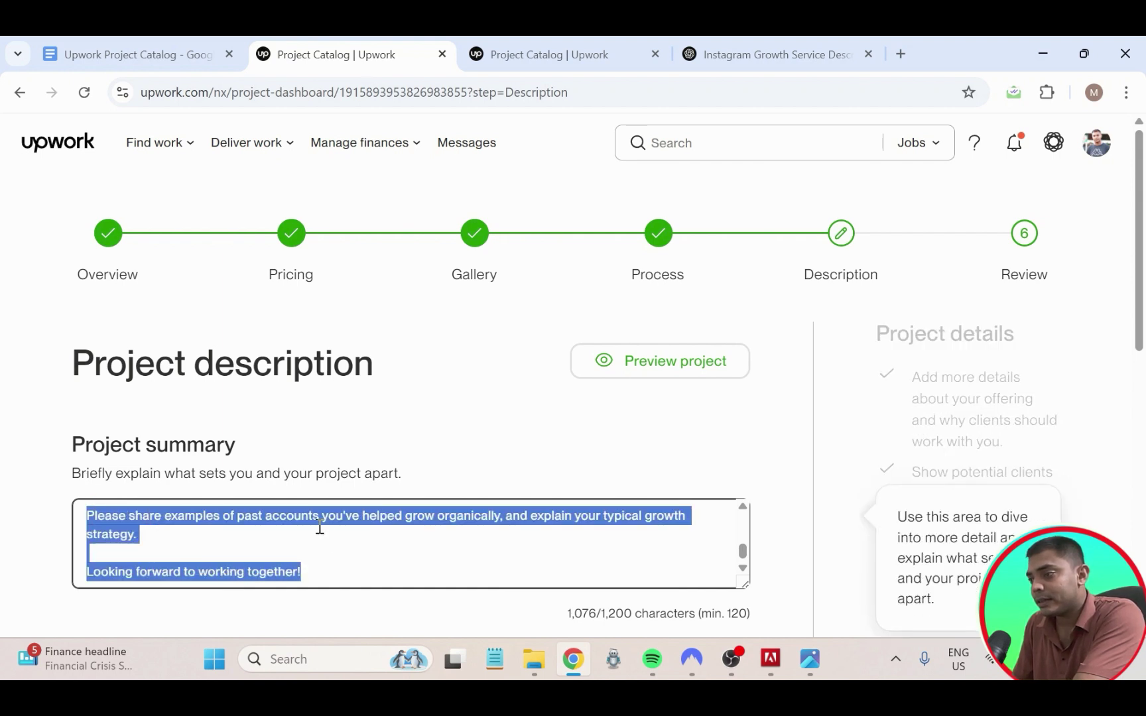
left_click(356, 559)
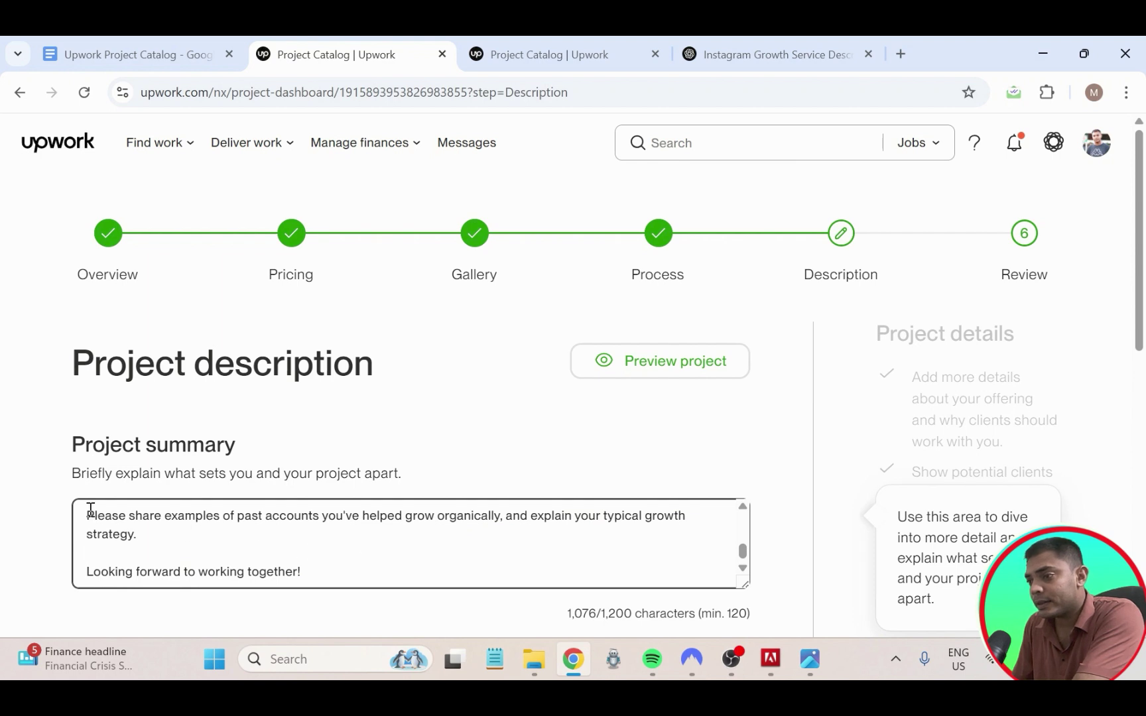
left_click_drag(82, 511, 376, 592)
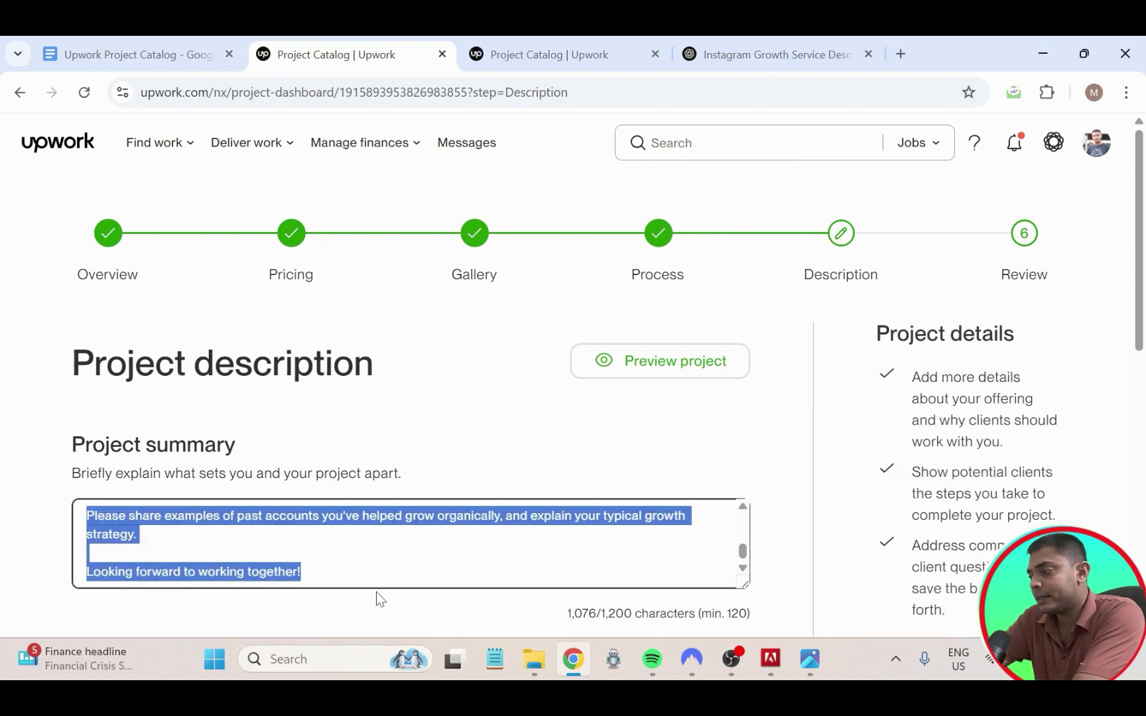
type("You must follow Instagram's guidelines and ethical practices—no automation tools that violate platform rules. This is a long-term opportunity for the right person who can deliver consistent and measurable results.")
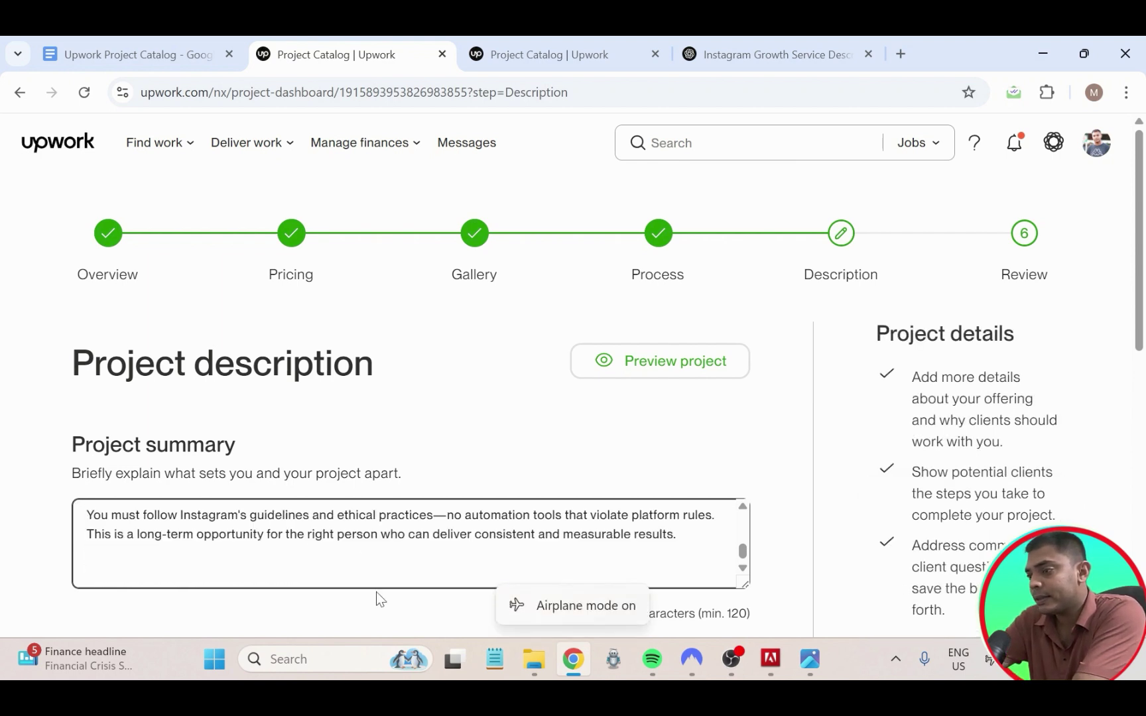
key("BackSpace")
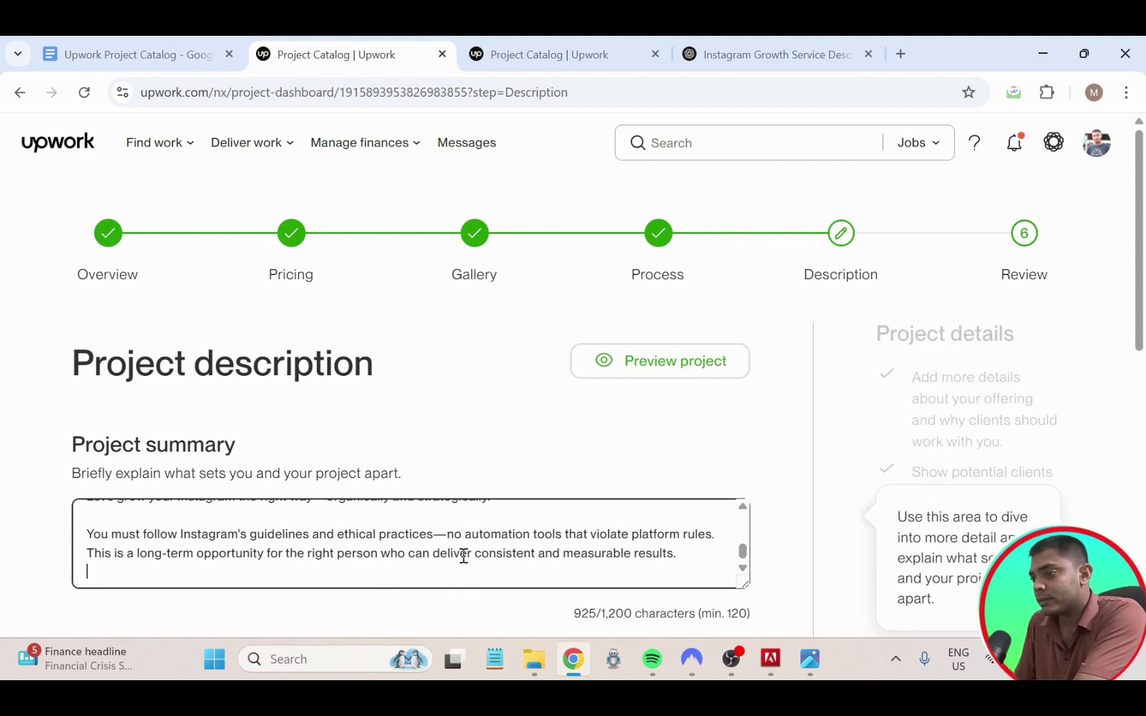
- Change "You" to "i" at the start of the summary sentence about following Instagram's guidelines and ethical practices
left_click(108, 534)
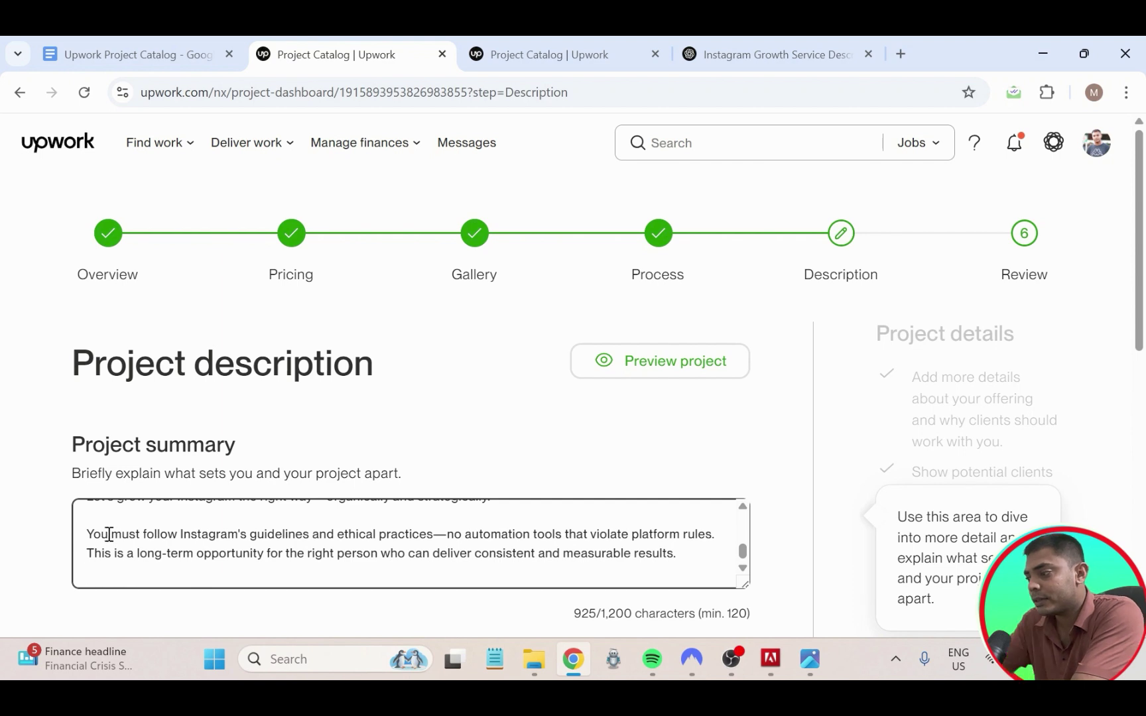
key("BackSpace")
key("BackSpace")
key("BackSpace")
key("BackSpace")
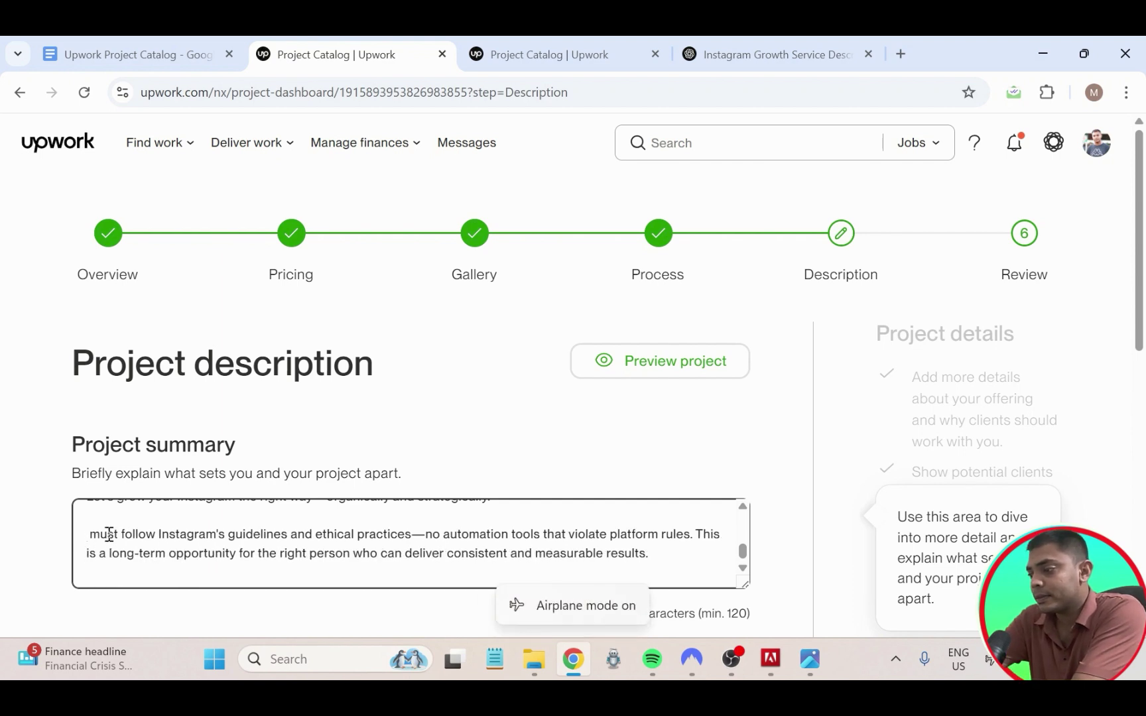
type("i")
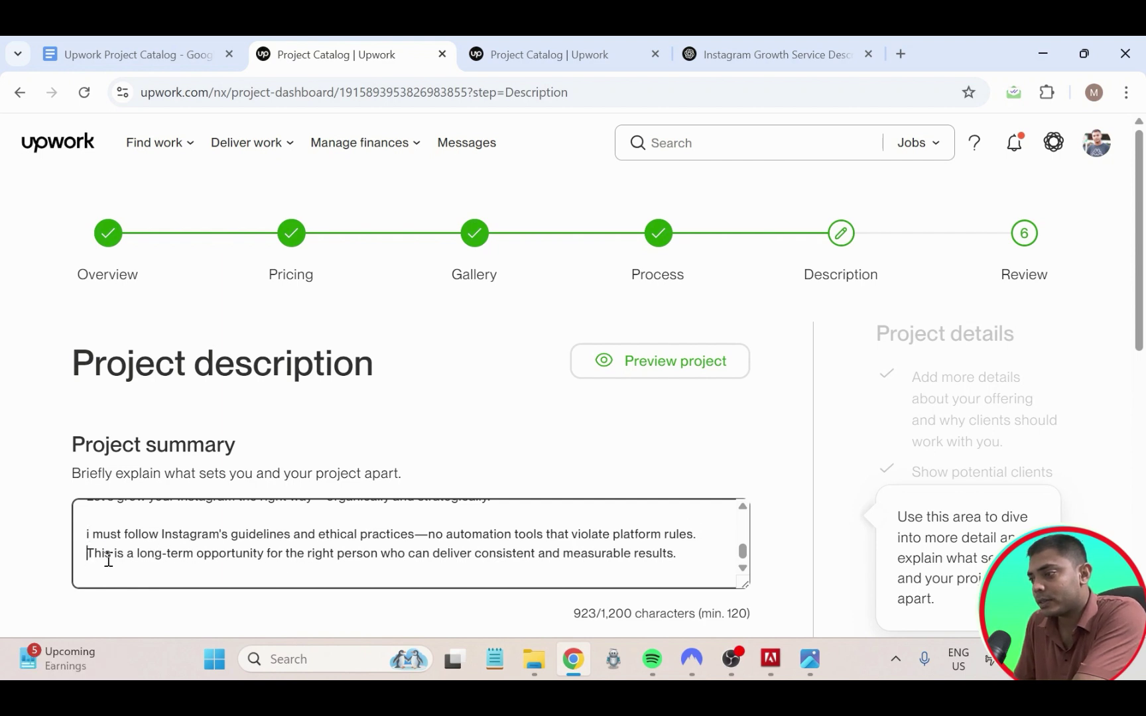
- Delete the summary sentence beginning "This is a long-term opportunity for the right person" and reread the edited text
left_click_drag(87, 556, 677, 557)
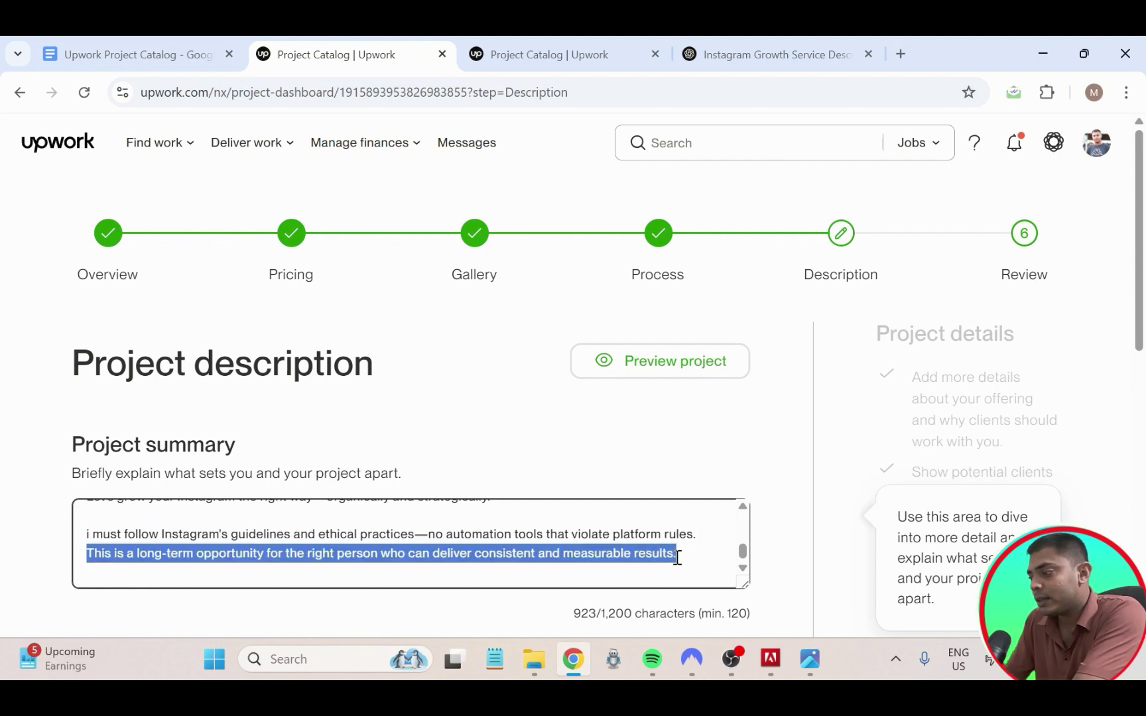
key("BackSpace")
key("BackSpace")
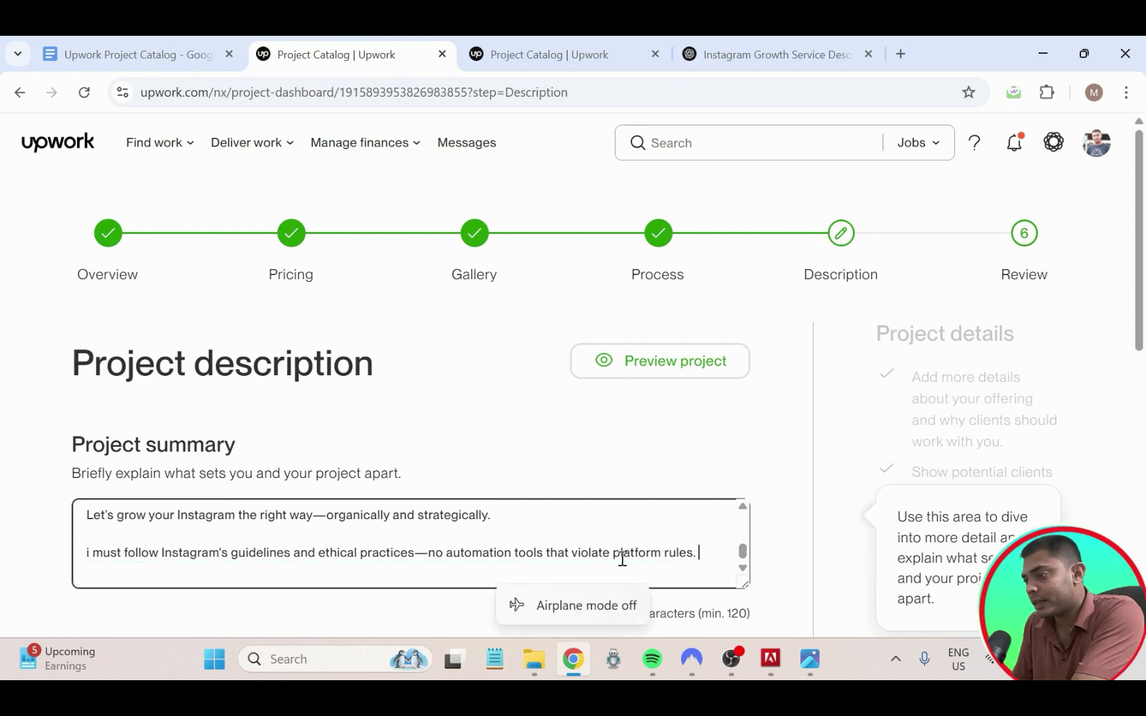
scroll(616, 558, "up", 3)
scroll(537, 550, "down", 3)
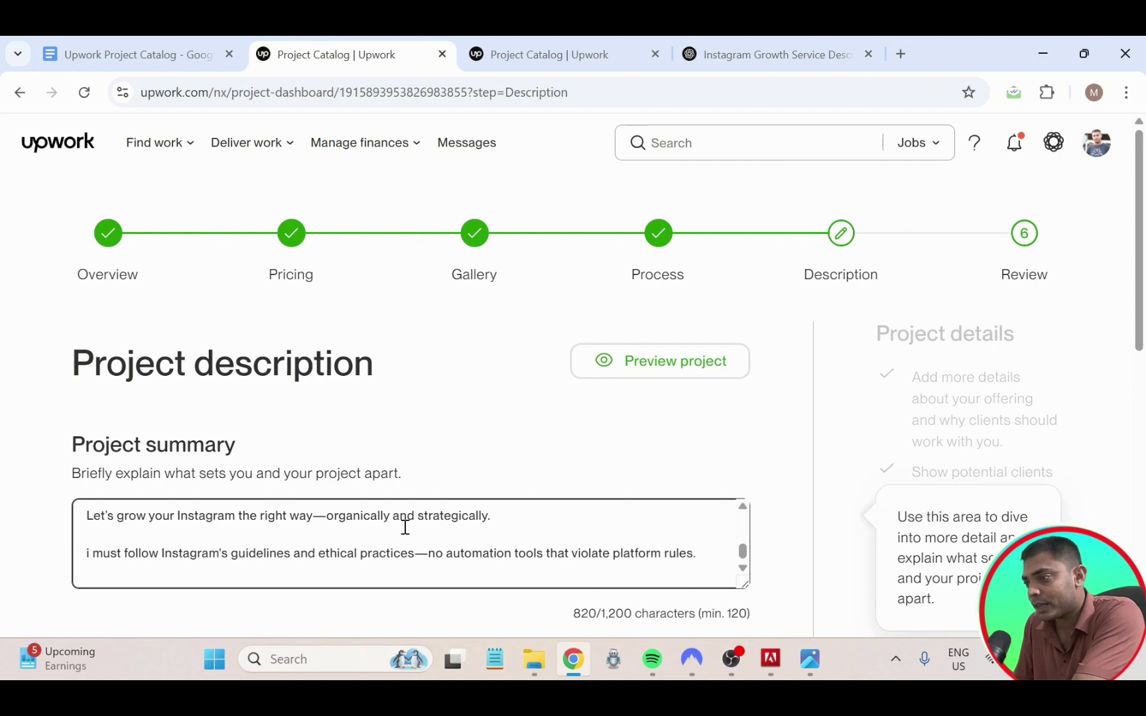
scroll(403, 525, "up", 2)
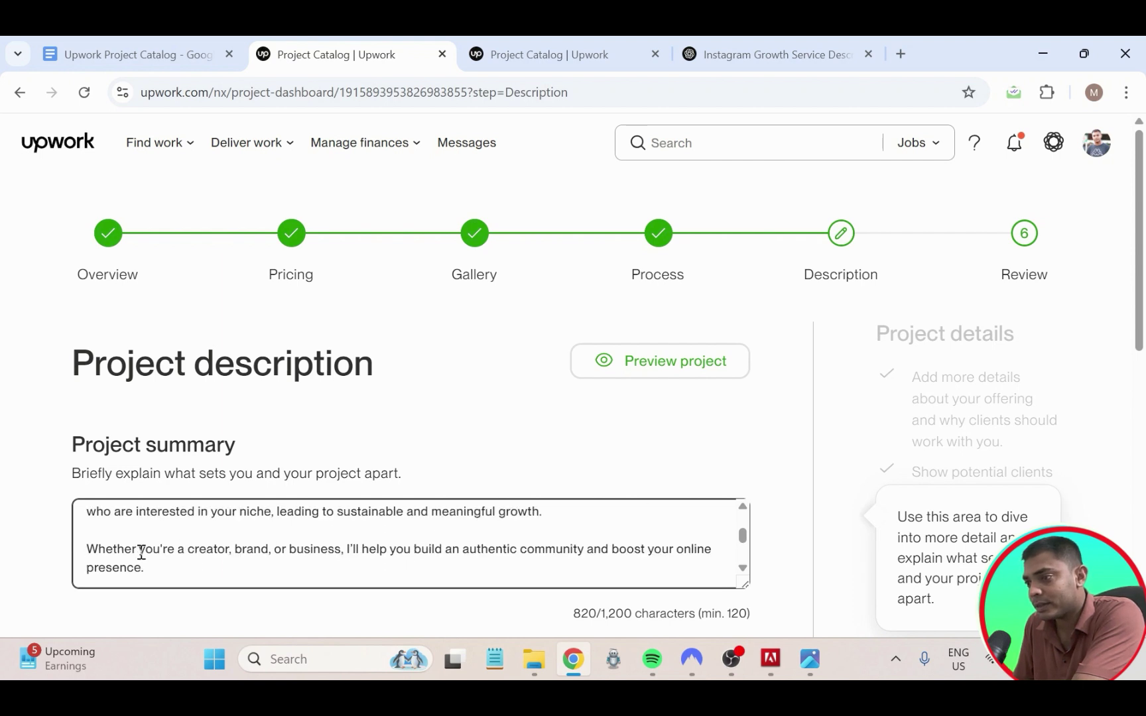
scroll(267, 555, "up", 3)
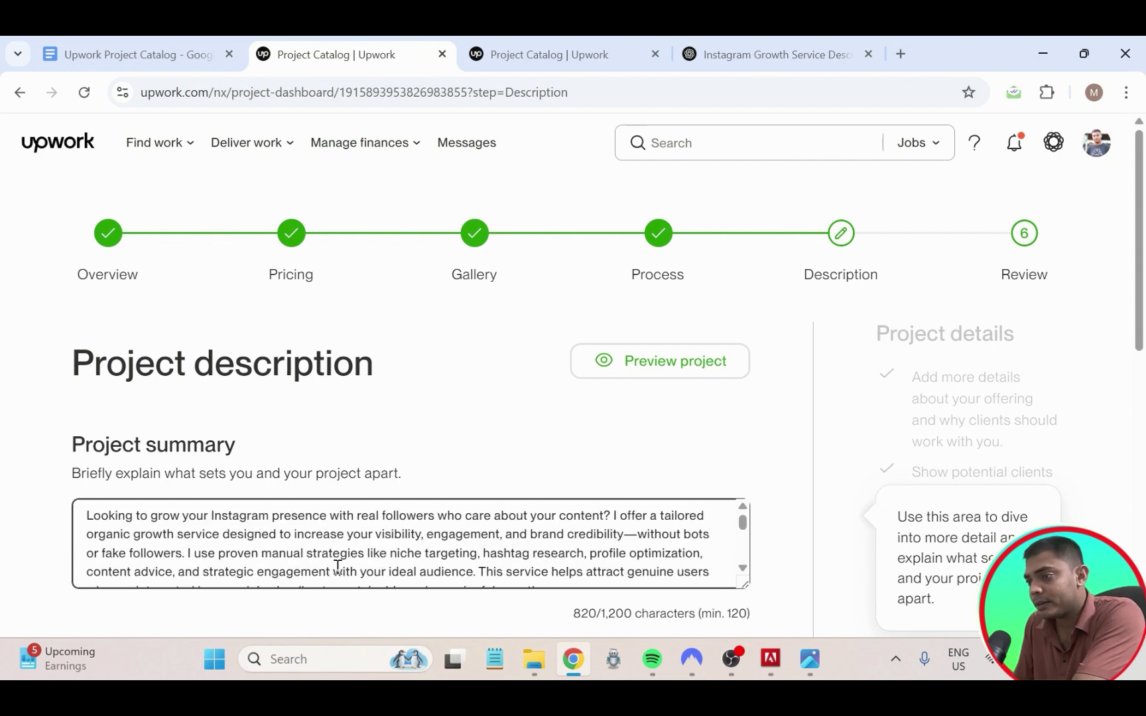
- Save the edited project description and accept the Terms of Service and the Privacy Notice on the Review stage
scroll(587, 524, "down", 5)
scroll(672, 489, "down", 7)
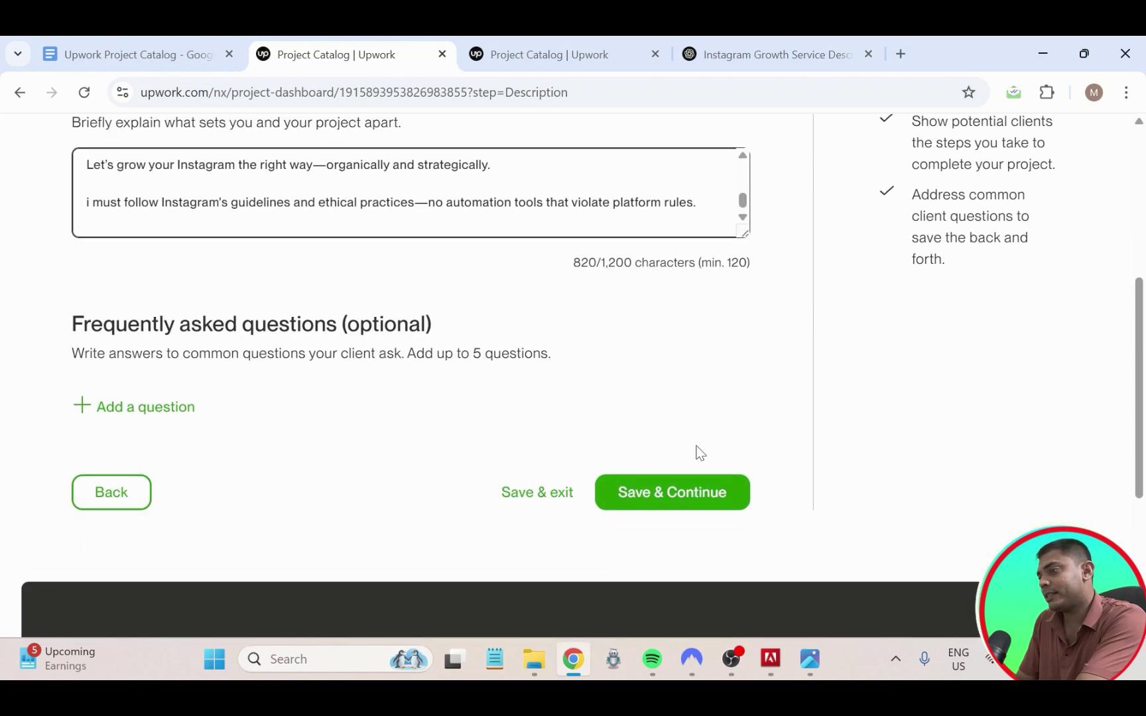
left_click(671, 407)
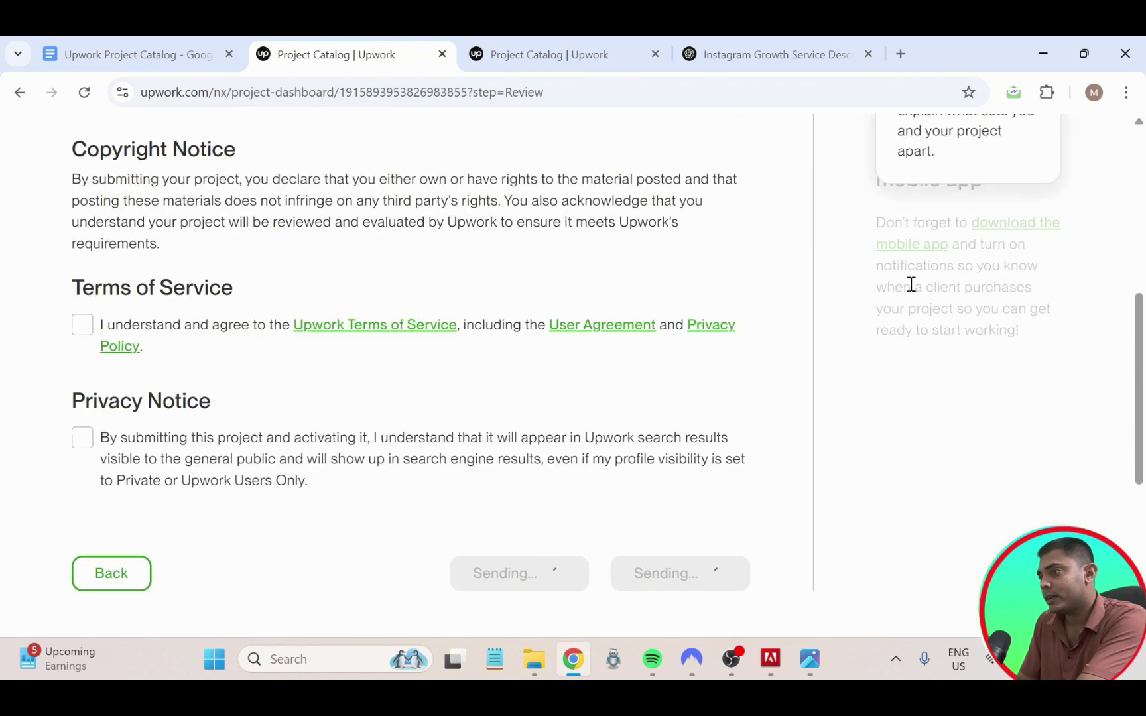
left_click(83, 324)
left_click(82, 436)
- Set the maximum number of simultaneous projects to 5
scroll(292, 375, "up", 3)
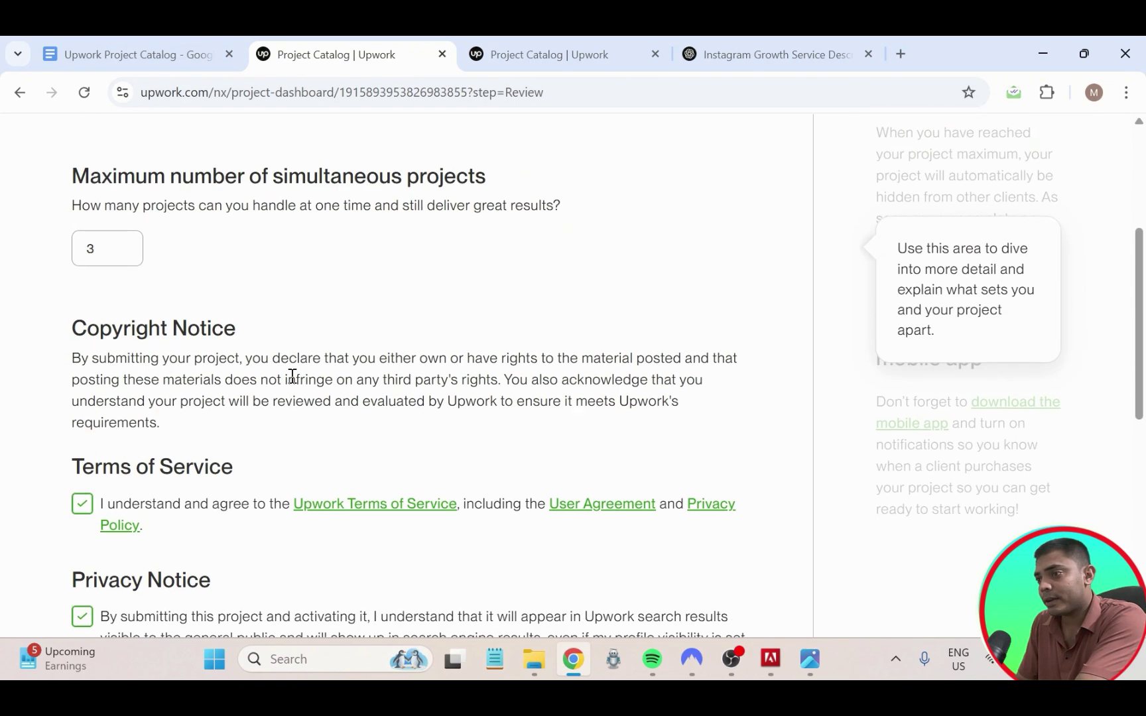
left_click_drag(107, 247, 84, 250)
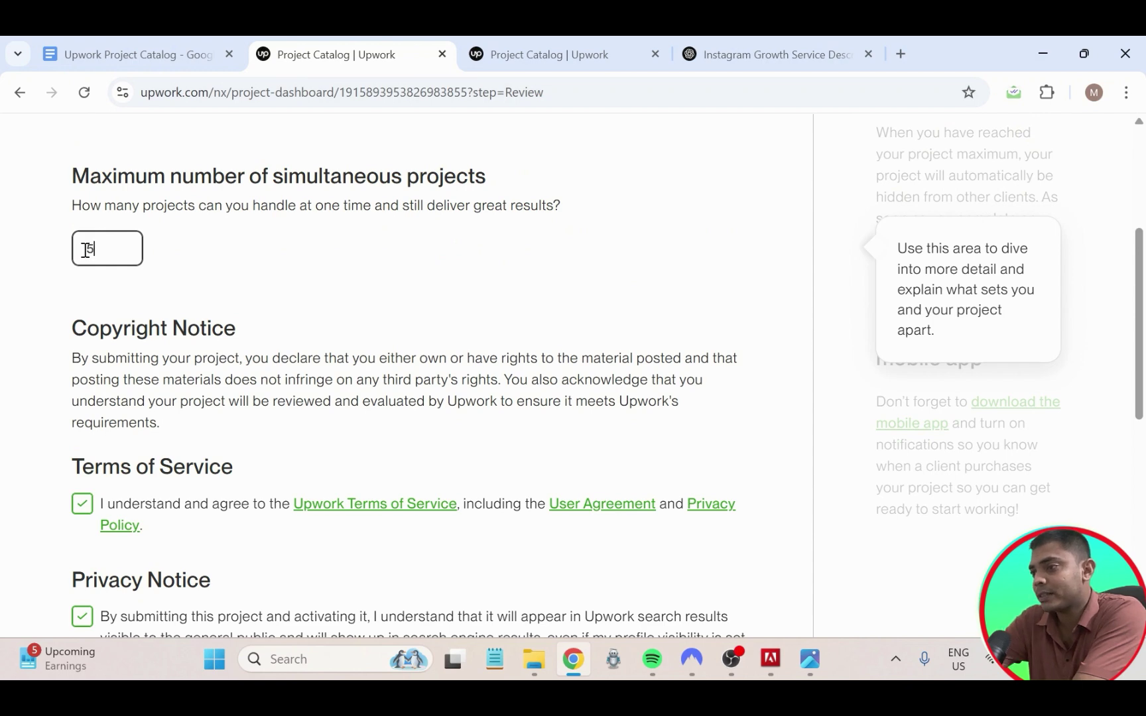
type("5")
scroll(323, 295, "down", 1)
scroll(323, 295, "up", 3)
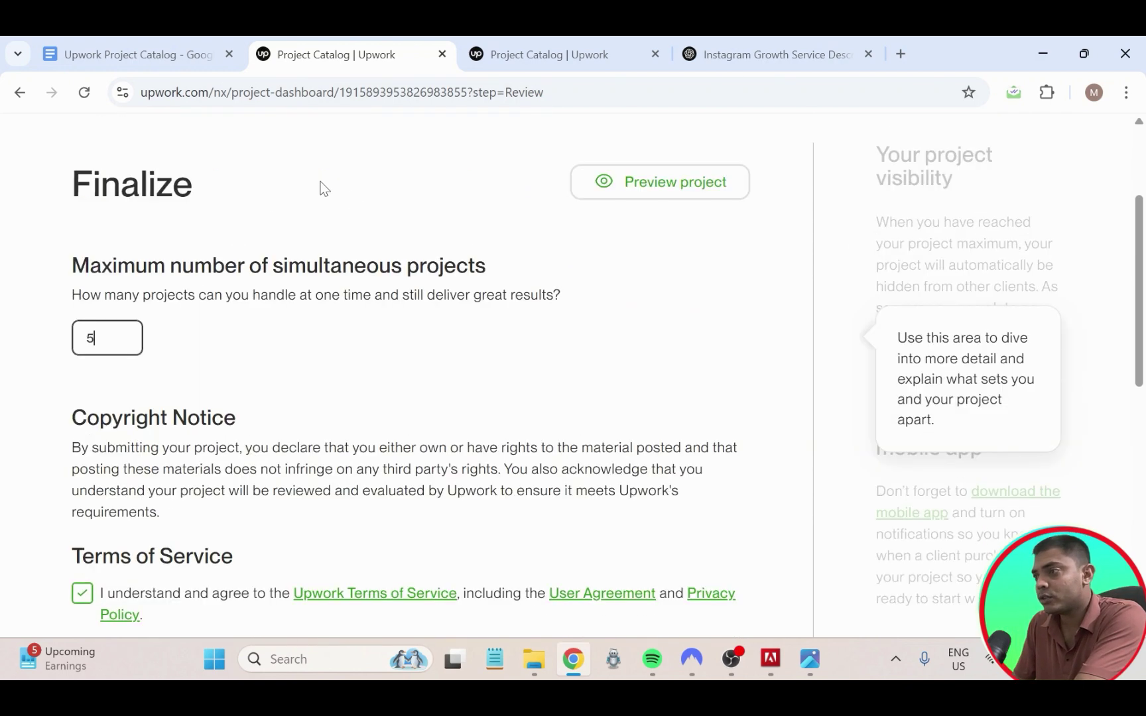
- Submit the Instagram project for review and confirm sending it
scroll(399, 358, "down", 7)
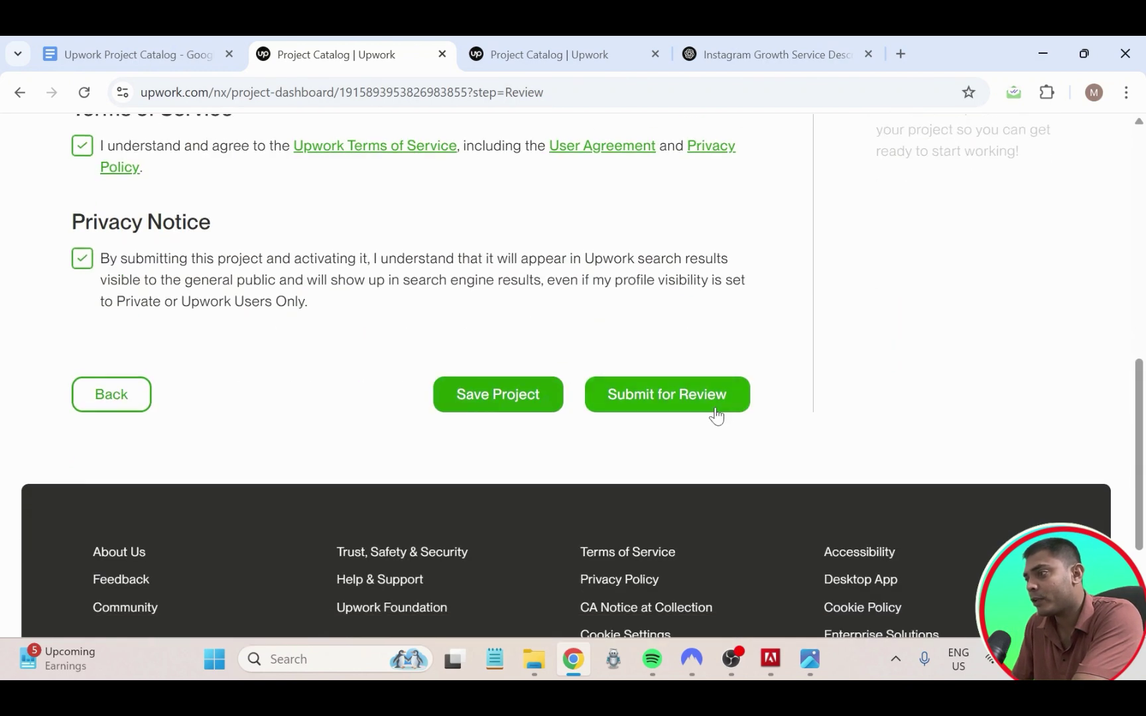
left_click(704, 405)
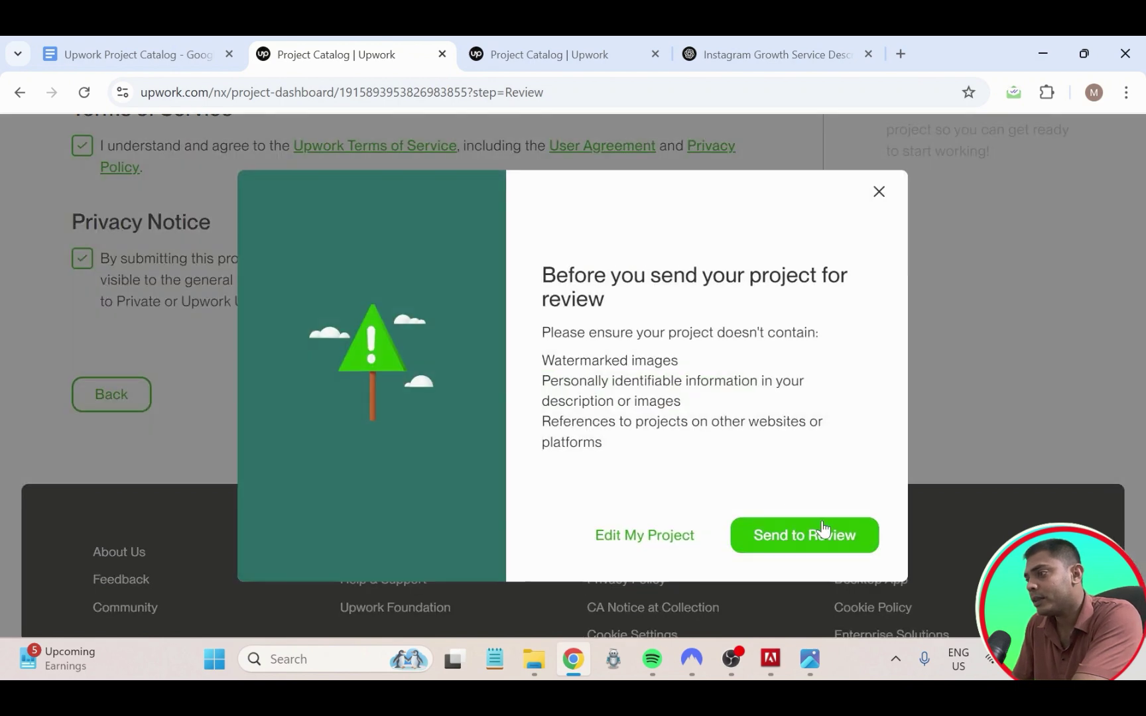
left_click(822, 534)
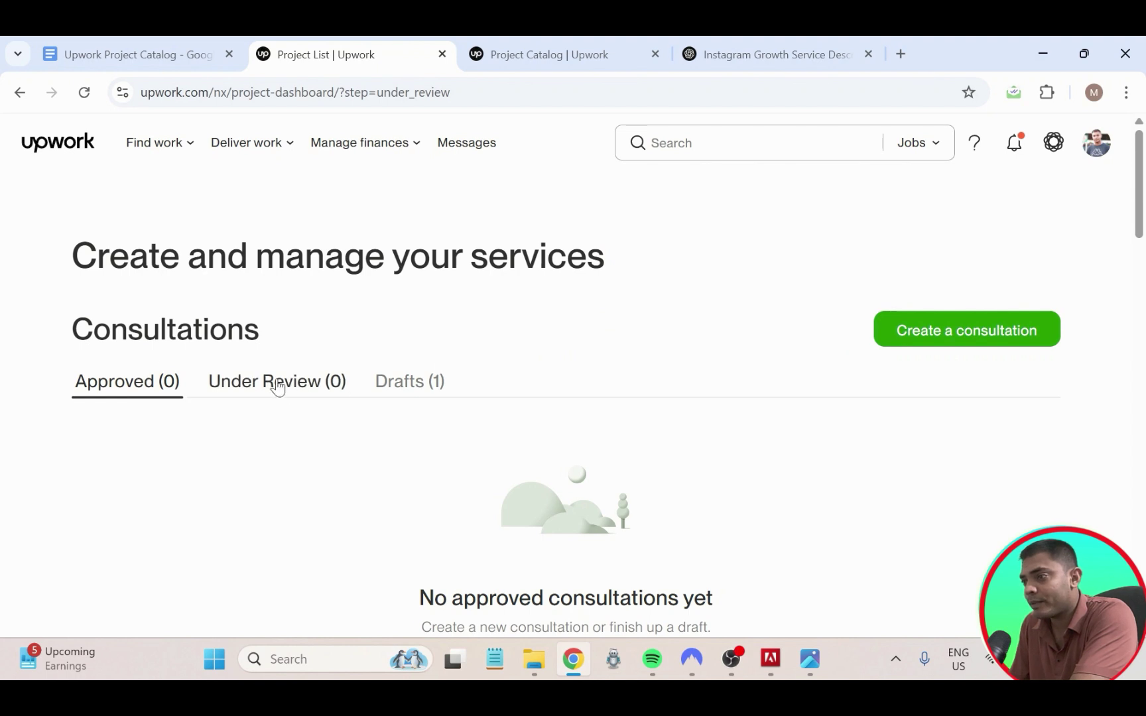
- Check why the Instagram promotion project under review needs changes and open it for editing
scroll(427, 393, "down", 6)
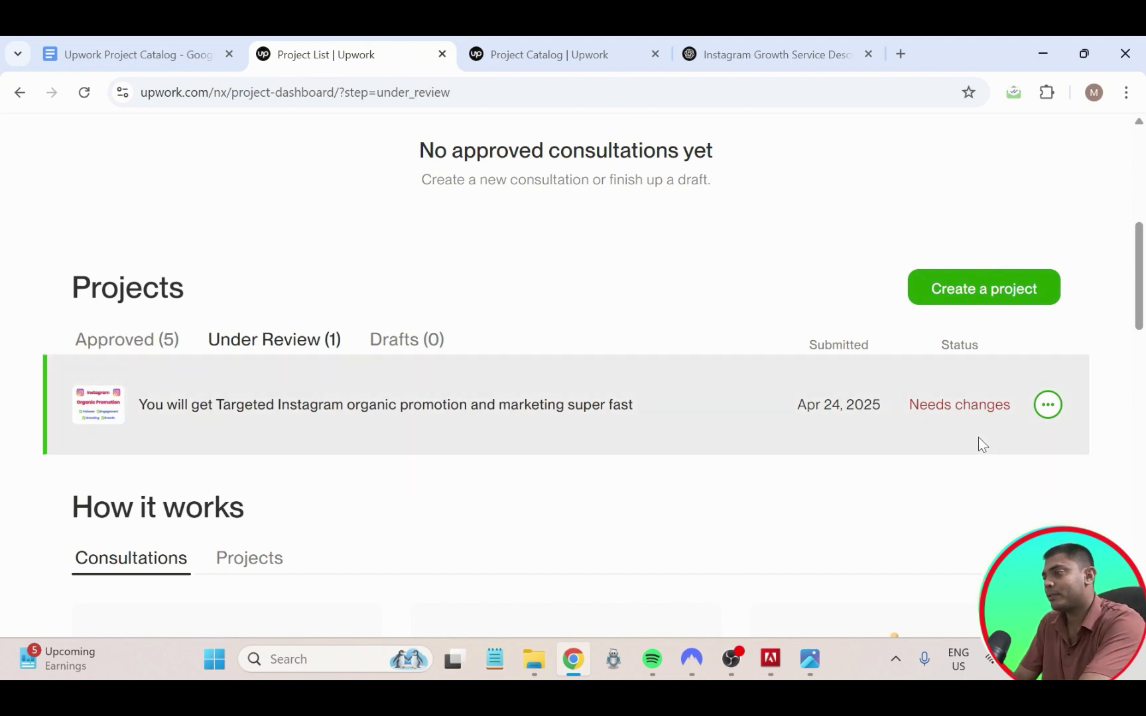
mouse_move(987, 419)
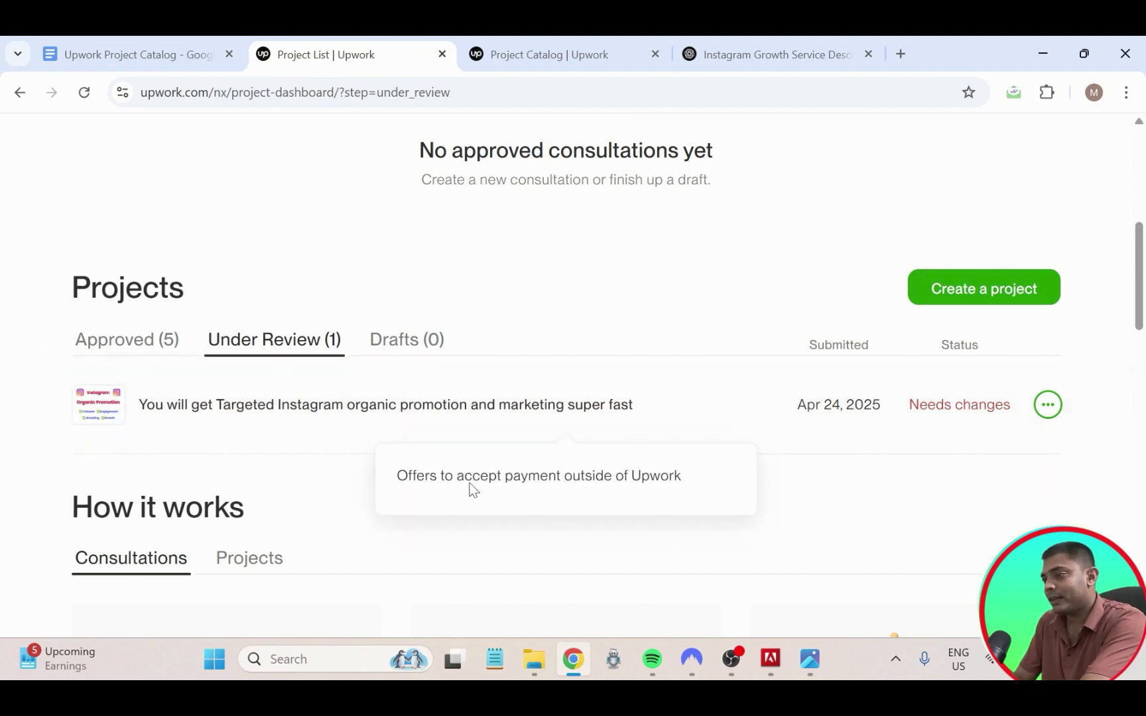
left_click_drag(398, 475, 636, 481)
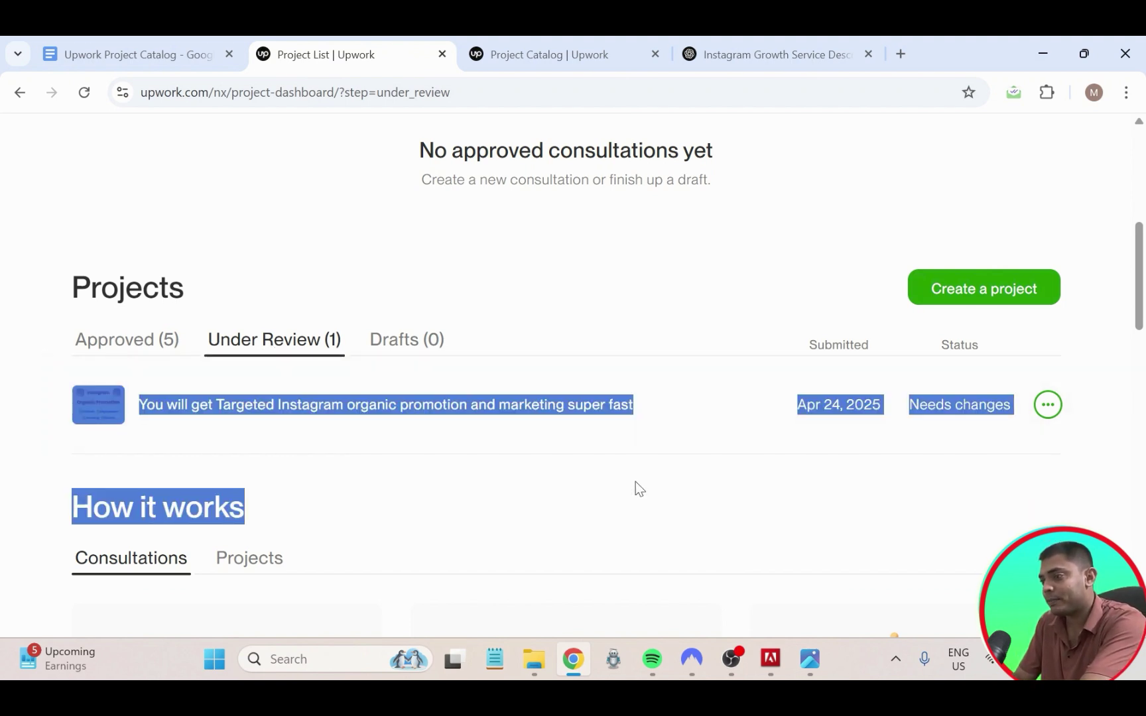
left_click(777, 442)
mouse_move(933, 415)
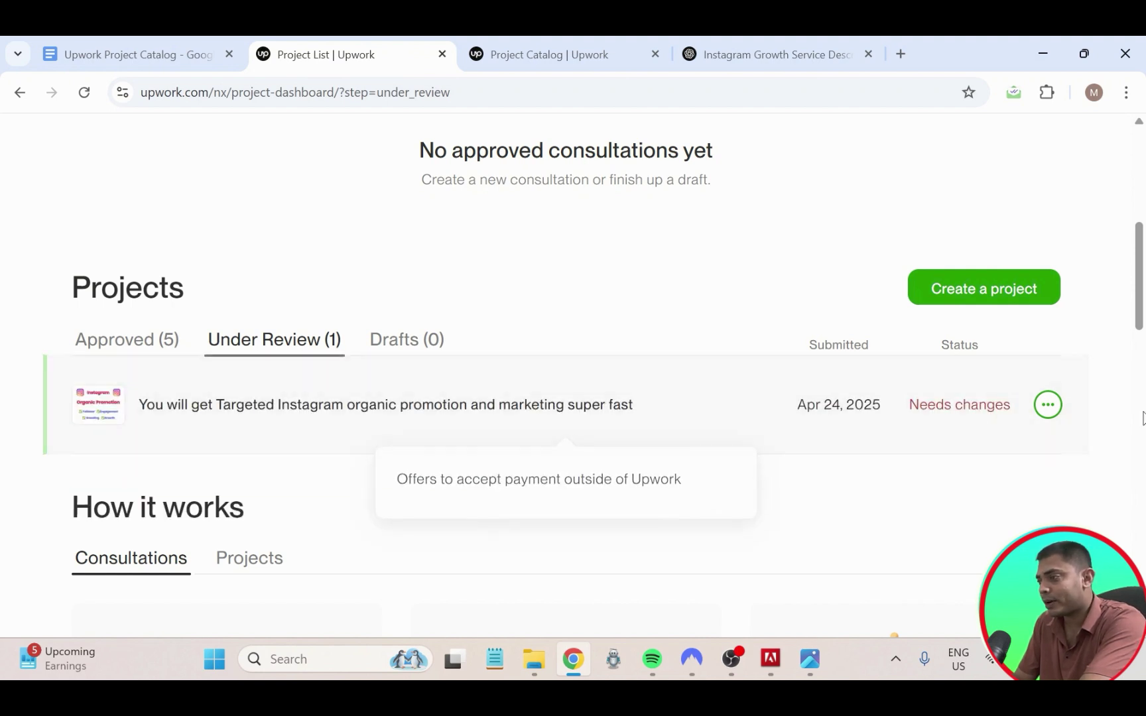
left_click(1047, 404)
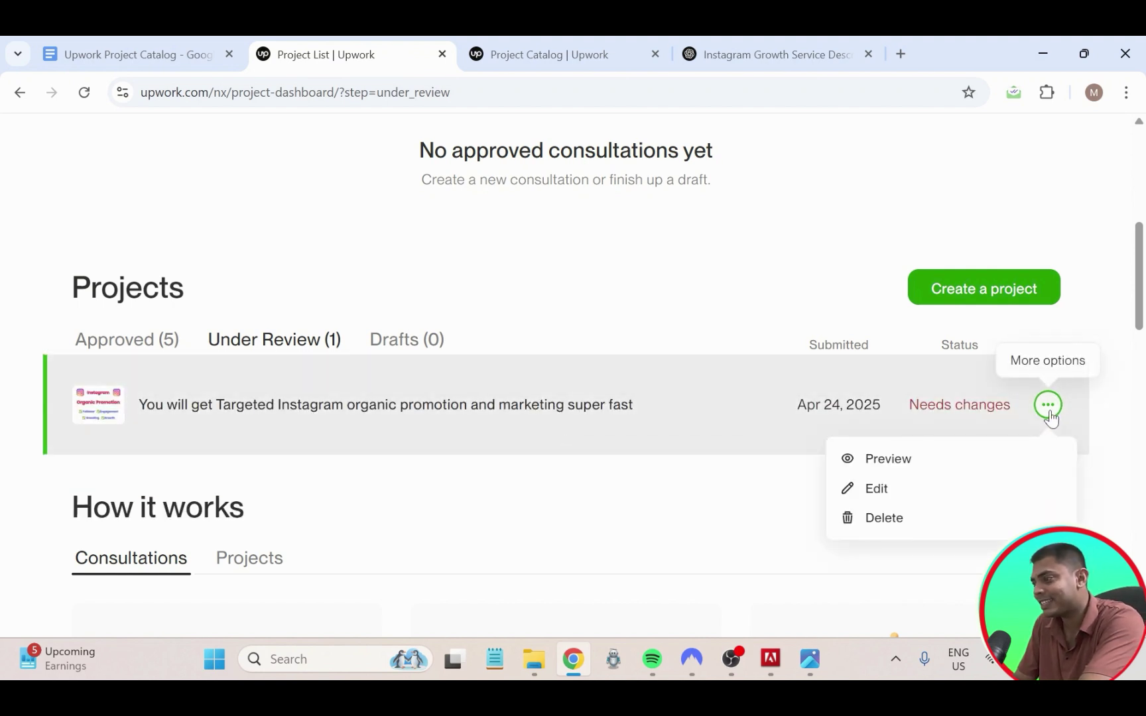
left_click(969, 489)
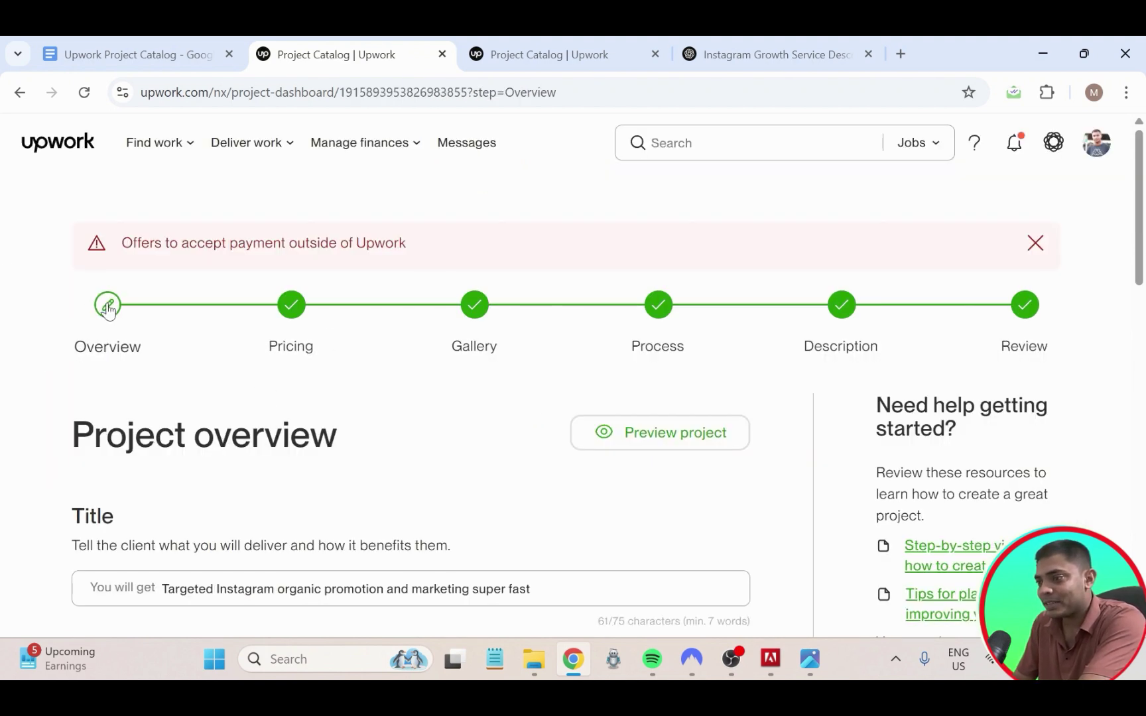
- Check the project's title, category, social platform and search tags for policy problems, and save and continue to the Pricing stage
scroll(252, 449, "down", 1)
scroll(173, 456, "down", 4)
scroll(169, 439, "up", 3)
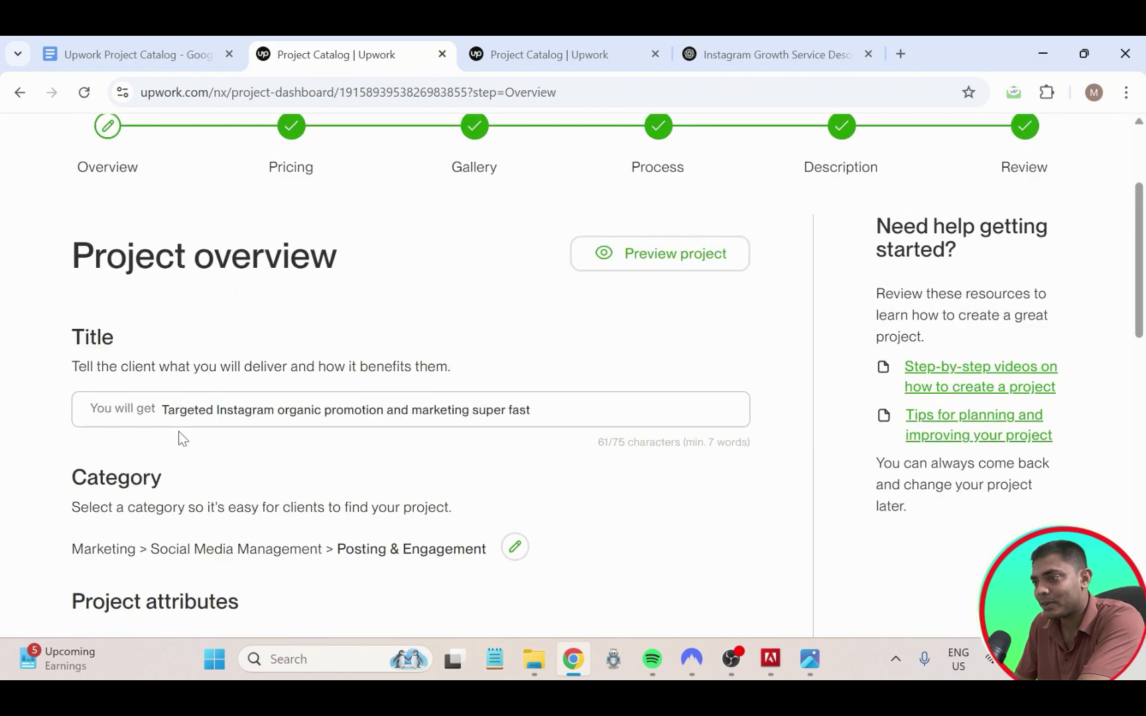
left_click(177, 413)
left_click_drag(168, 407, 535, 411)
left_click(535, 457)
scroll(512, 454, "down", 3)
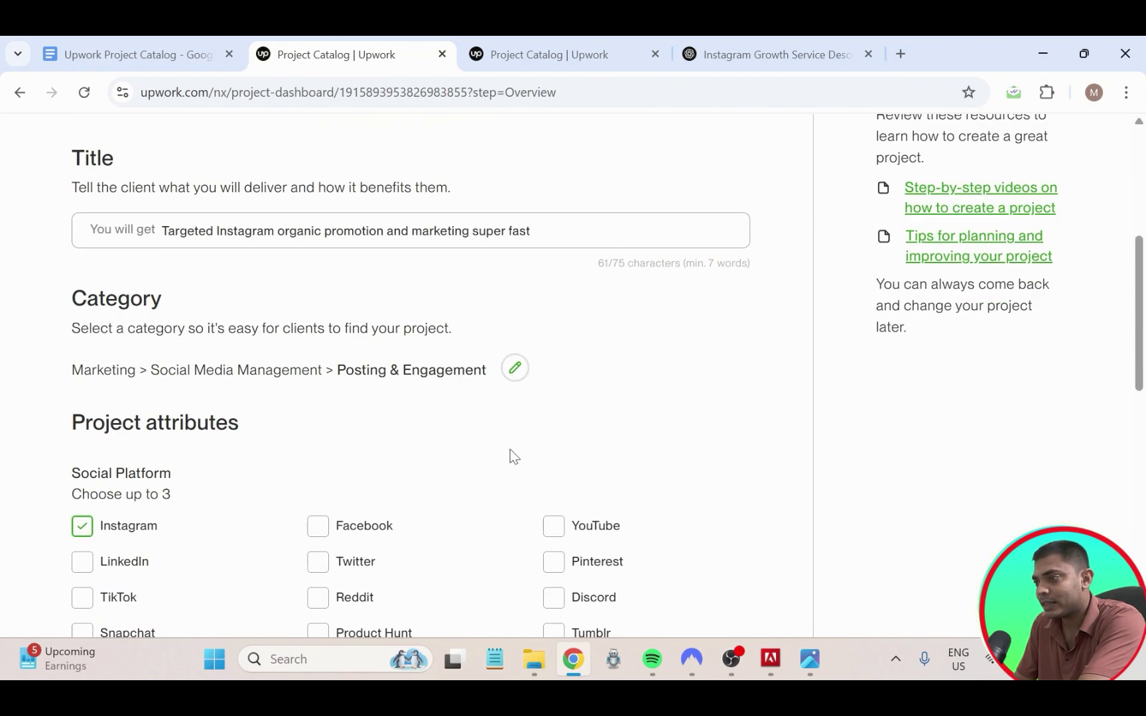
scroll(346, 390, "down", 3)
scroll(346, 391, "down", 3)
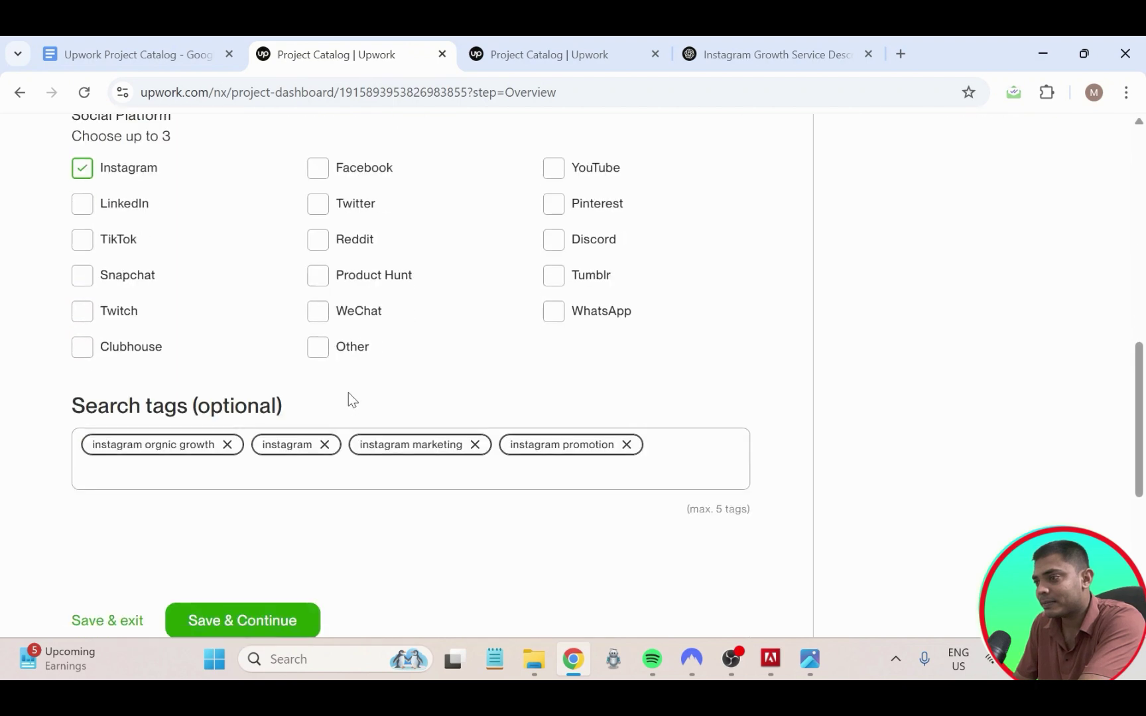
scroll(299, 453, "down", 3)
left_click(296, 443)
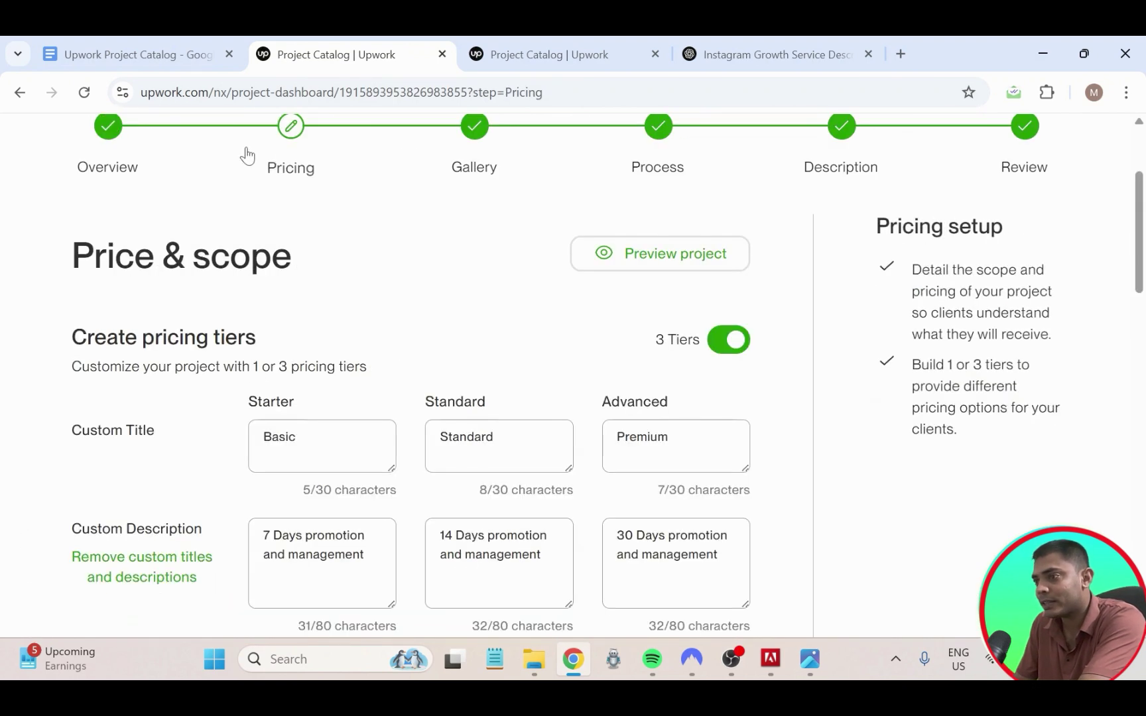
- Examine the pricing tiers' descriptions, delivery days, service options, prices and add-ons for anything that could break the rules
scroll(301, 425, "down", 3)
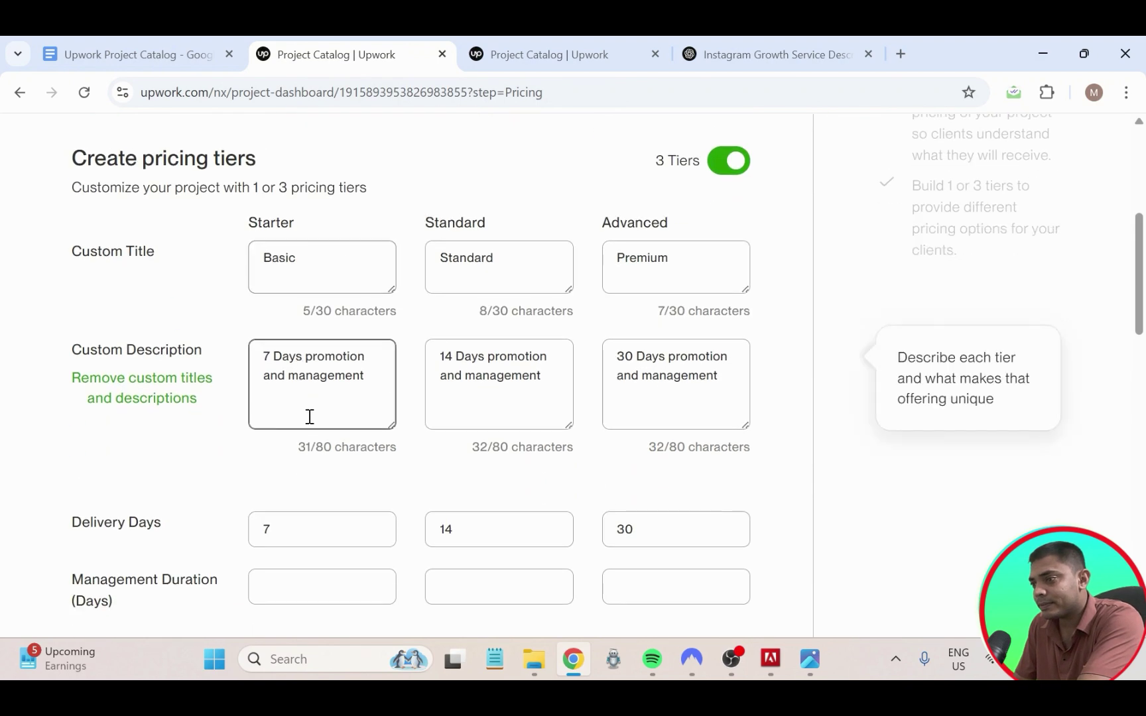
scroll(384, 386, "down", 1)
scroll(372, 385, "down", 2)
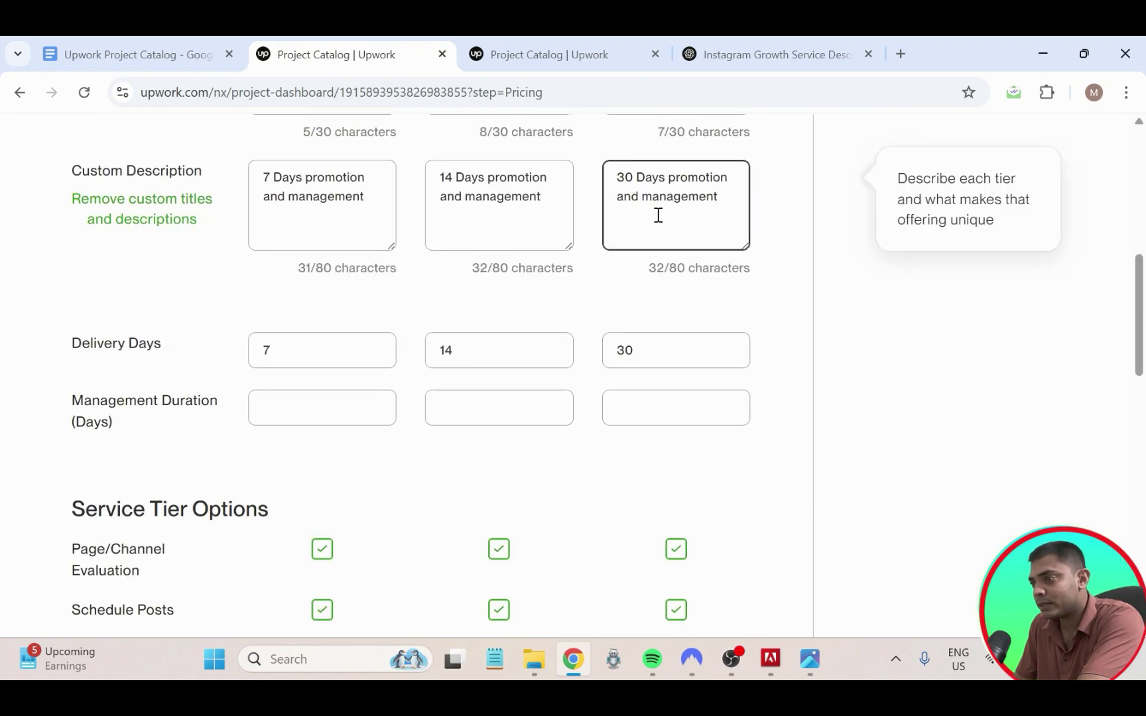
scroll(360, 437, "down", 3)
scroll(363, 443, "down", 8)
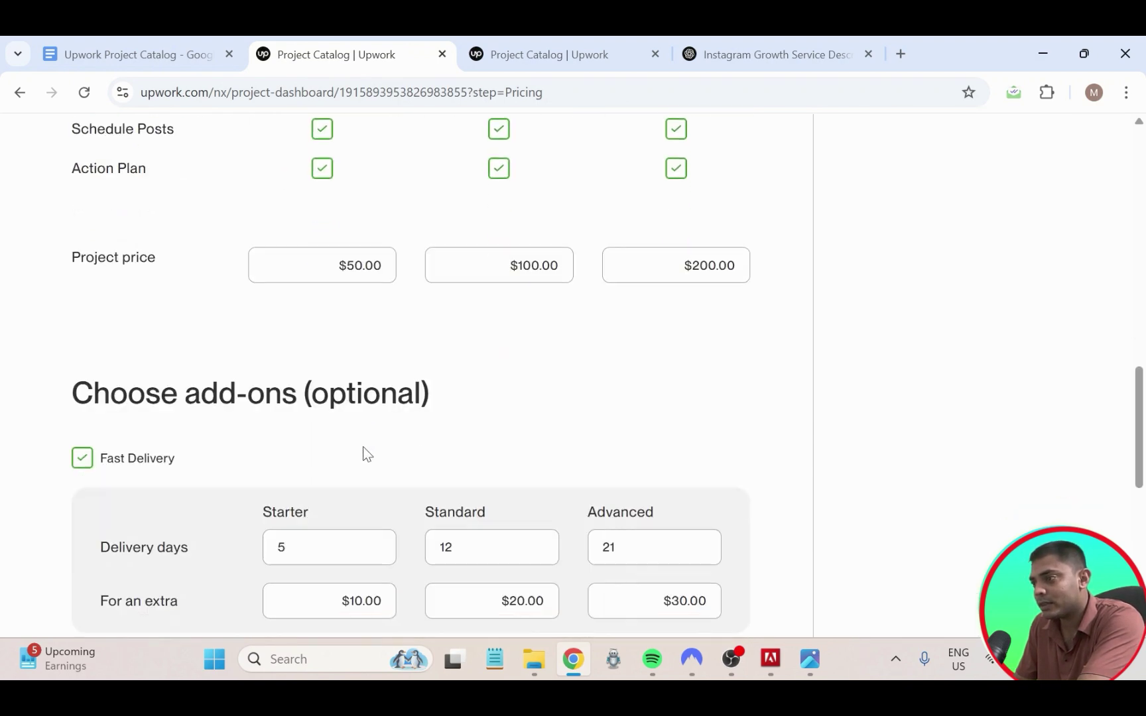
scroll(377, 456, "down", 4)
scroll(422, 460, "up", 8)
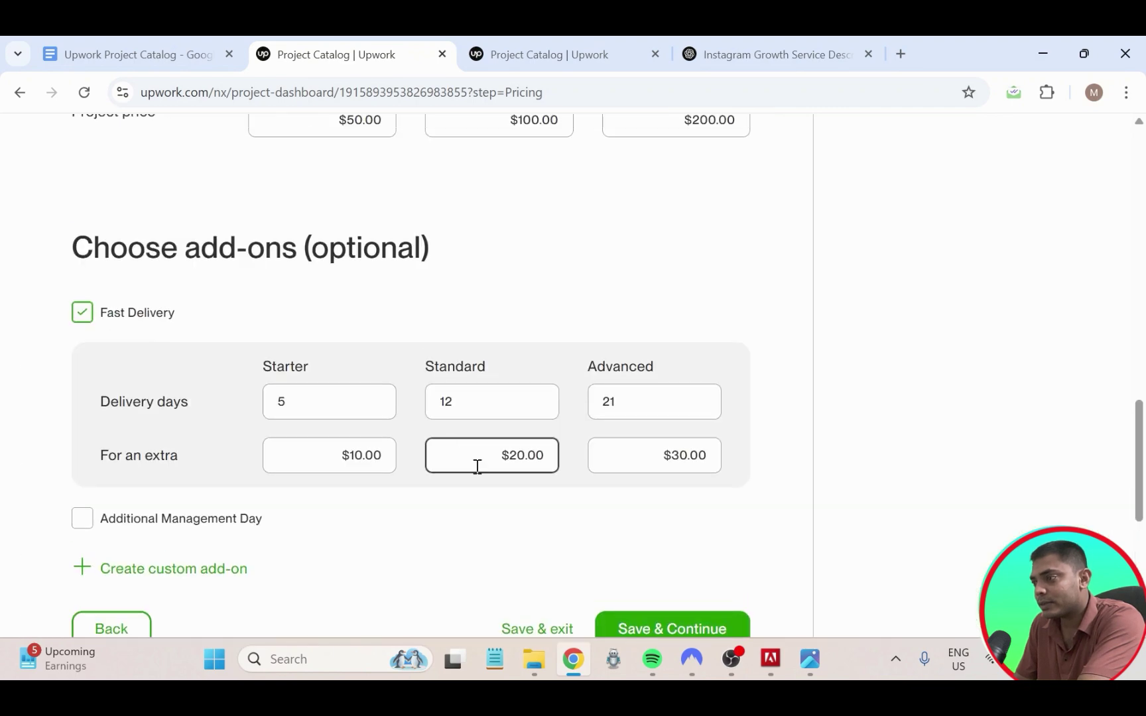
scroll(547, 531, "down", 4)
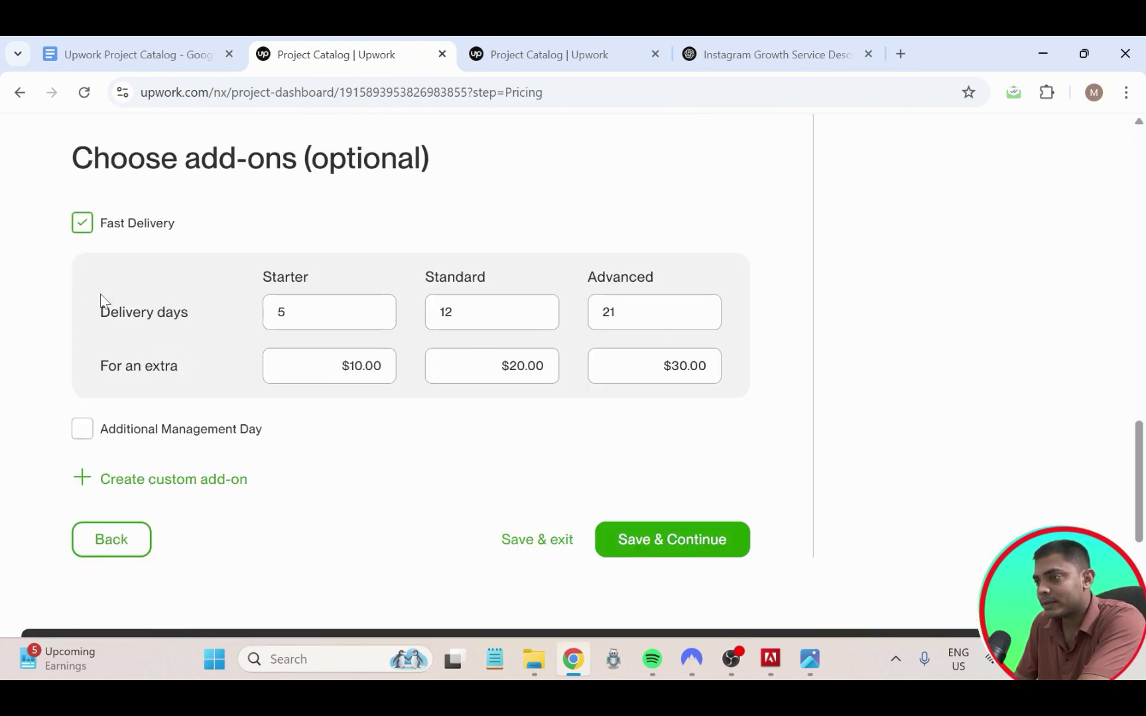
scroll(384, 427, "down", 3)
scroll(647, 379, "up", 13)
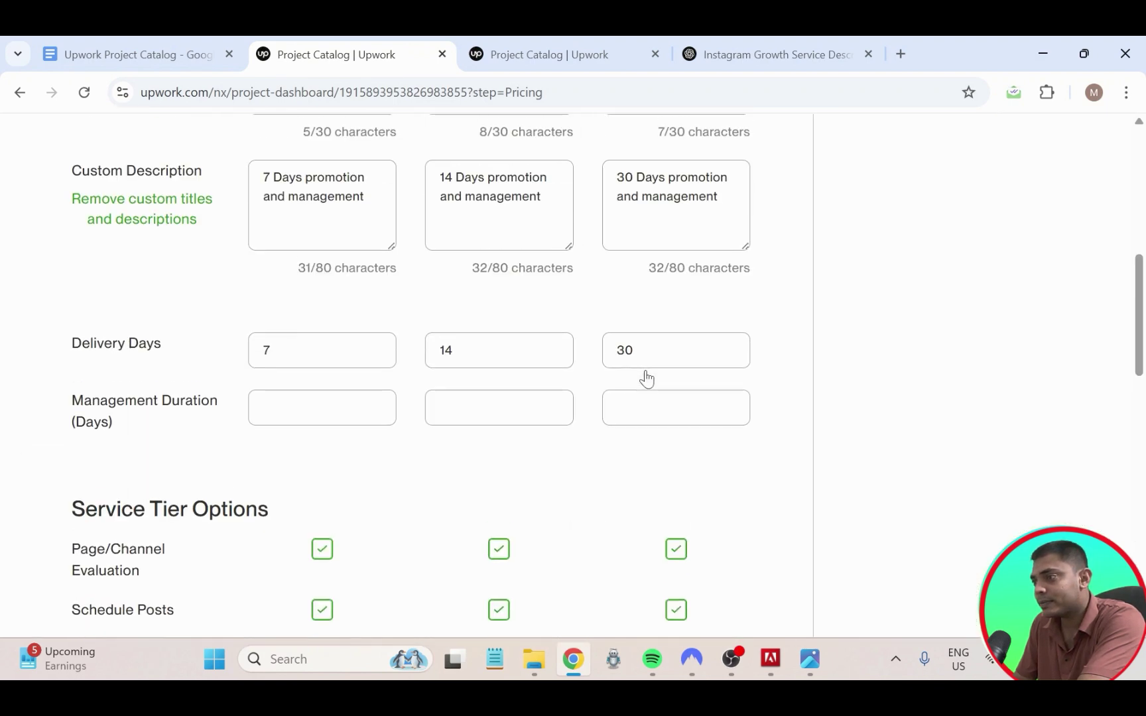
scroll(647, 379, "up", 8)
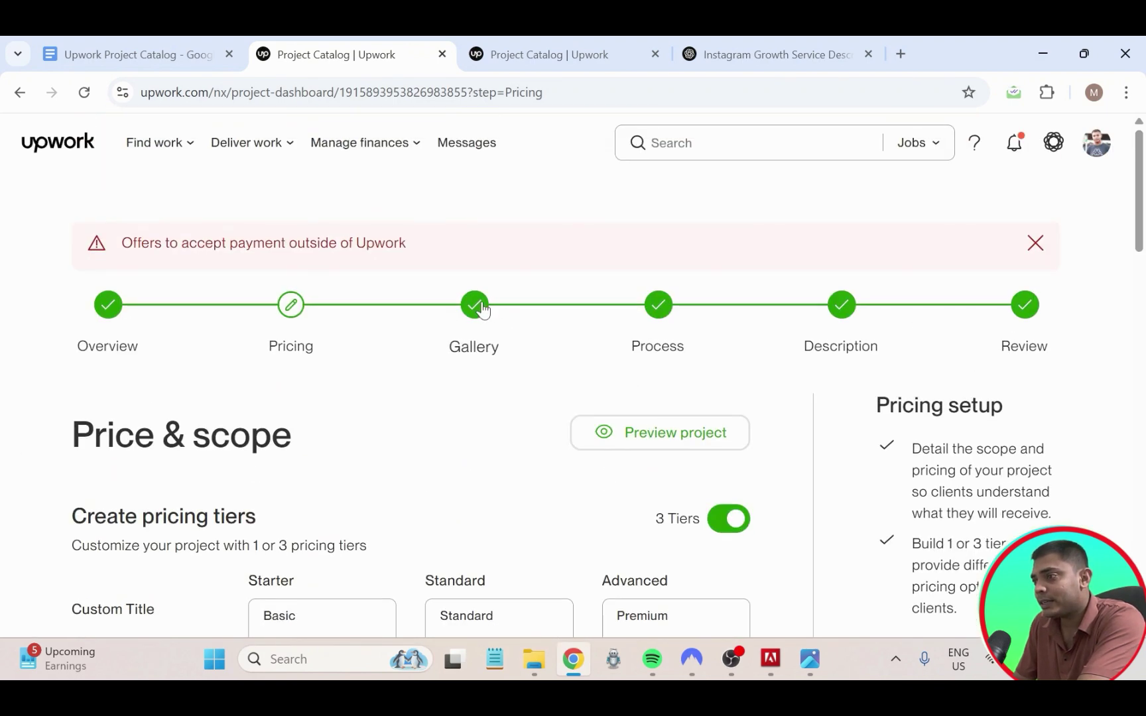
- Open the Gallery stage and inspect the project cover image and the gallery guidelines
left_click(475, 305)
scroll(545, 458, "down", 3)
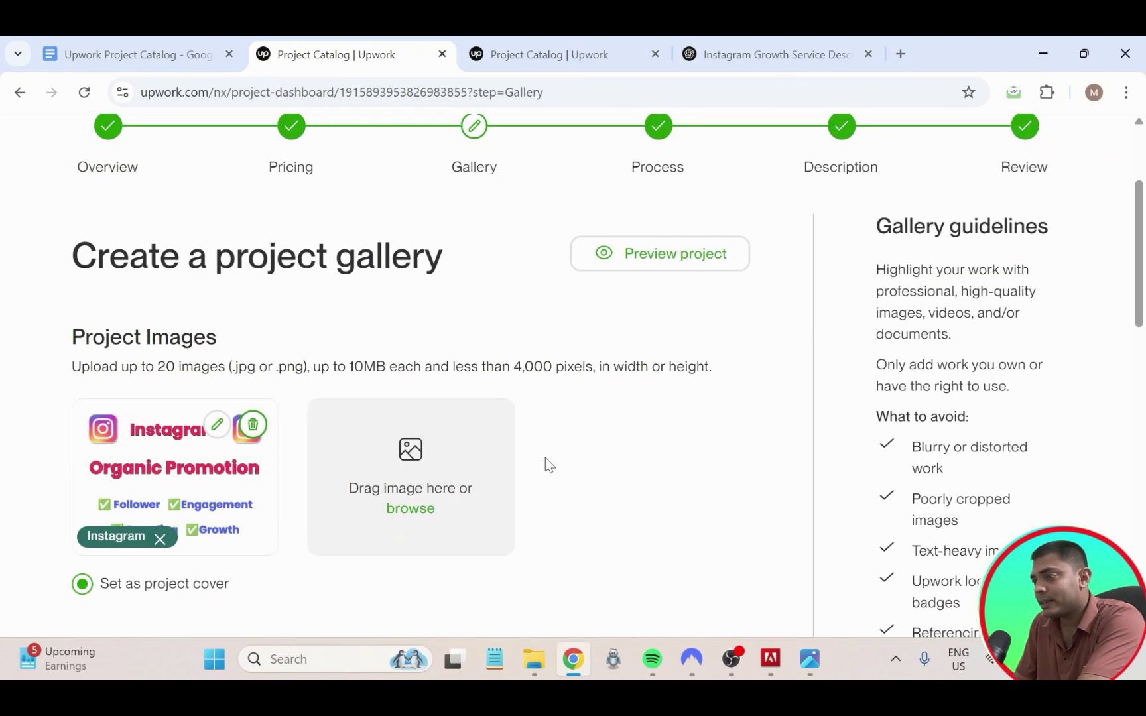
scroll(545, 462, "down", 4)
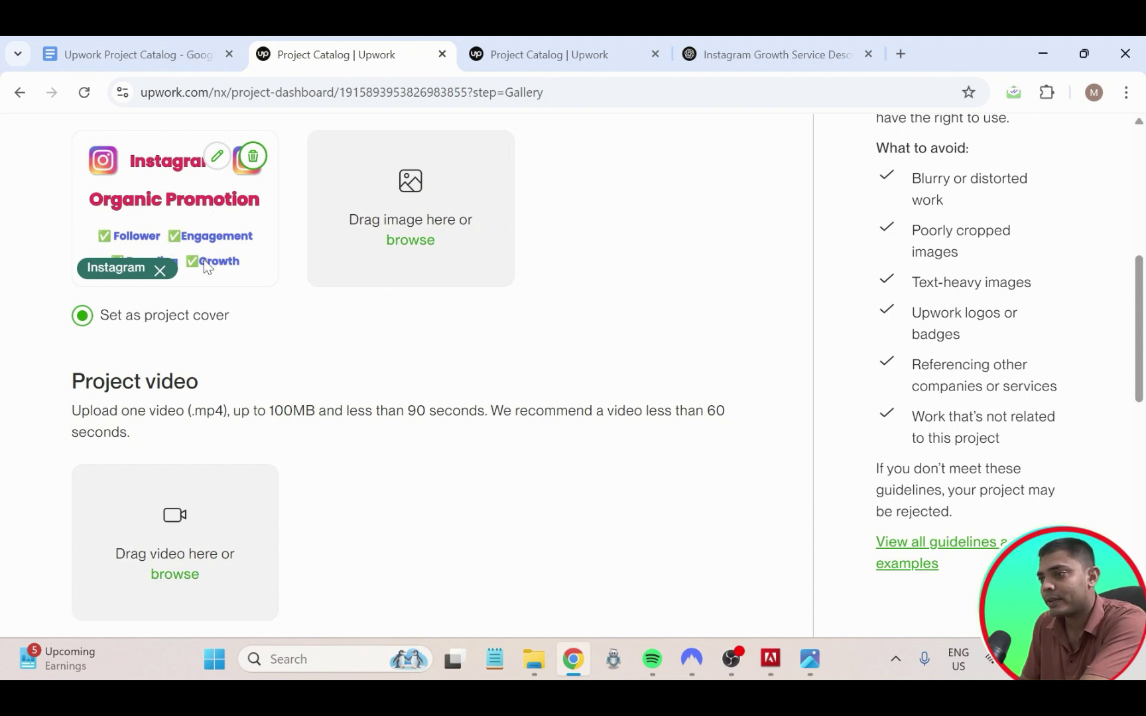
scroll(209, 256, "up", 7)
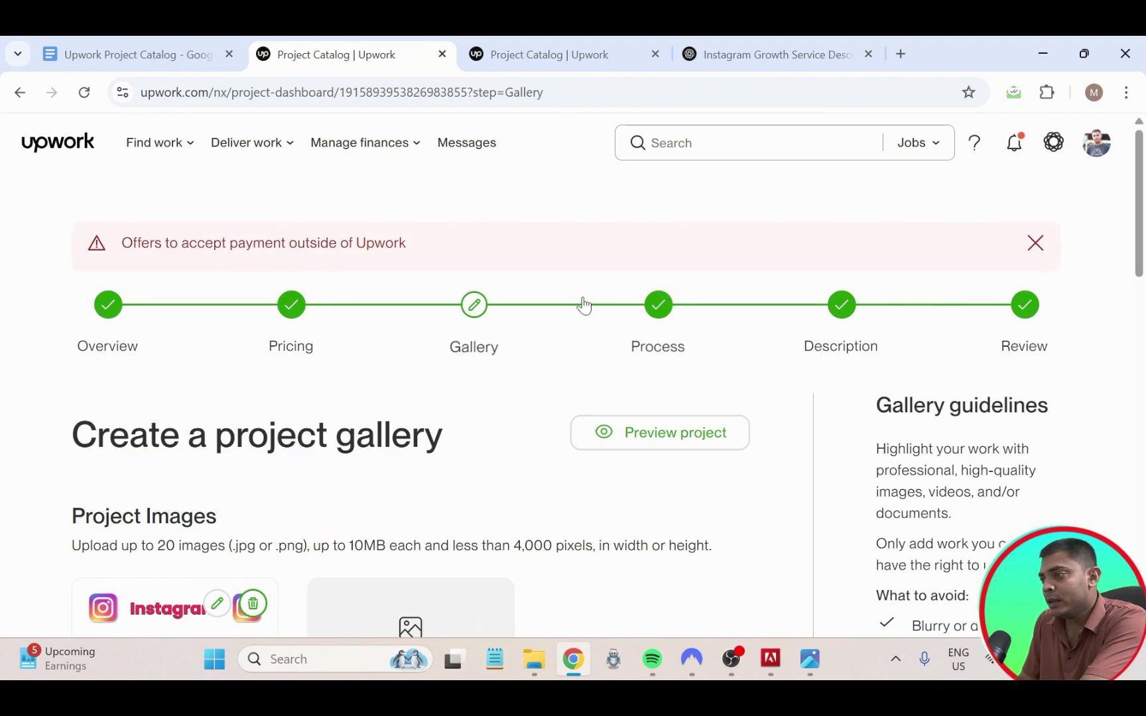
- Open the Process stage and delete "3. Off 2 Fector" from the custom client requirement
left_click(663, 313)
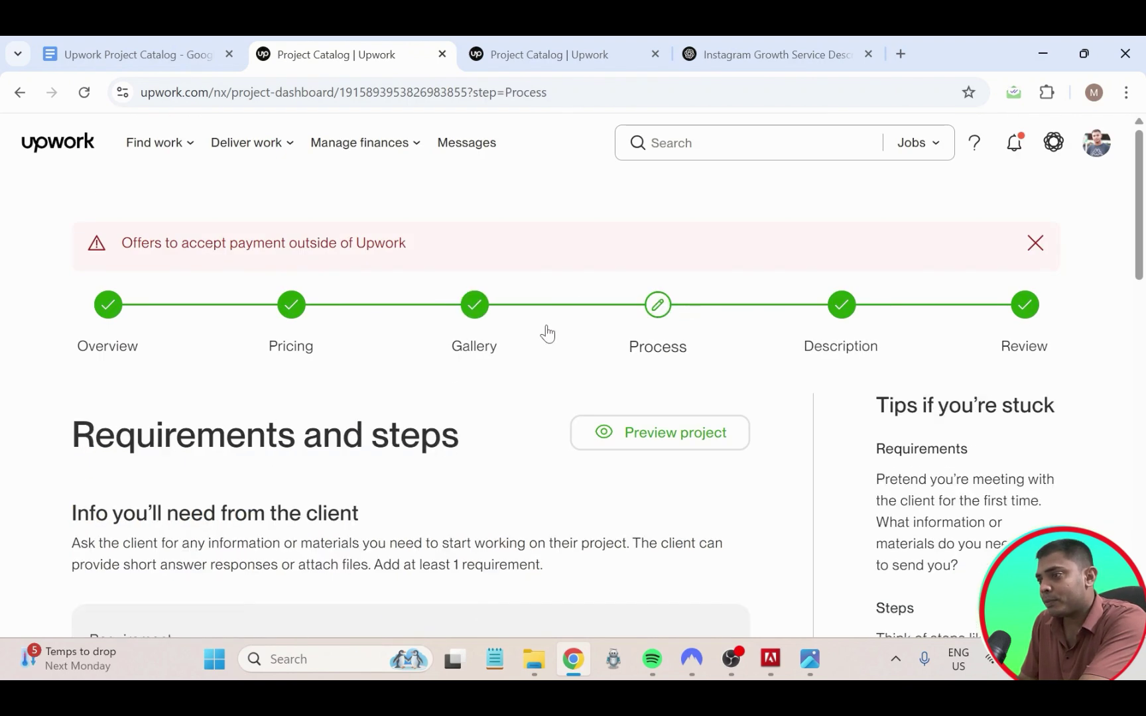
scroll(406, 390, "down", 5)
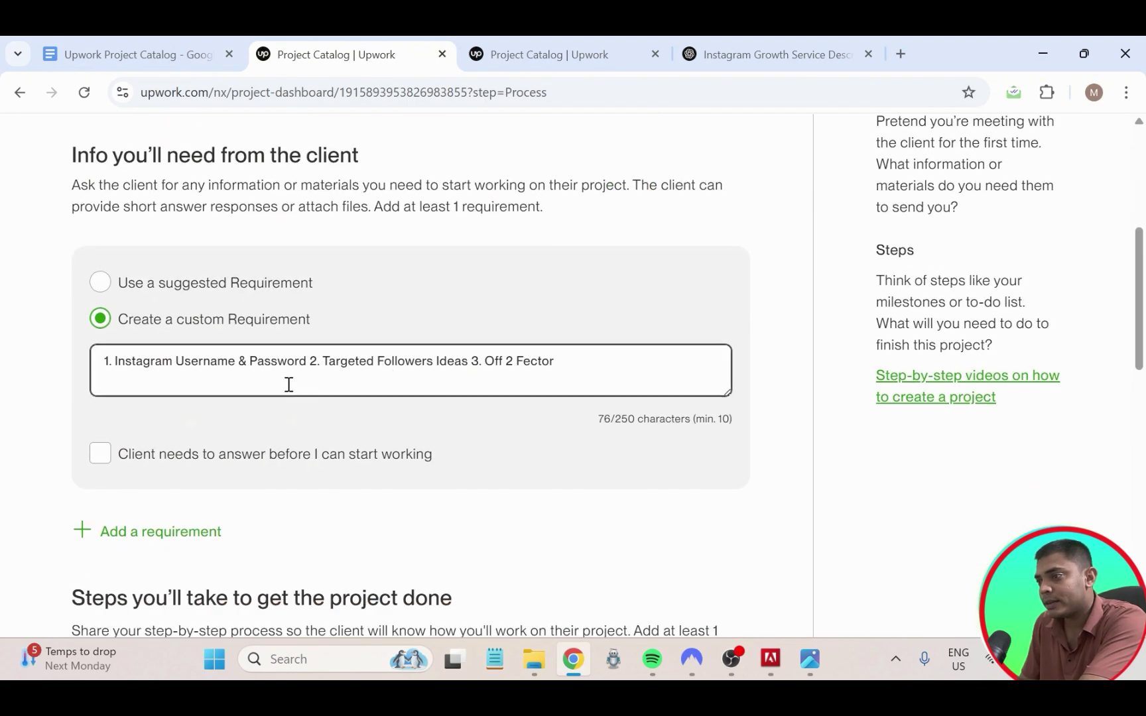
left_click_drag(127, 362, 472, 362)
left_click(584, 364)
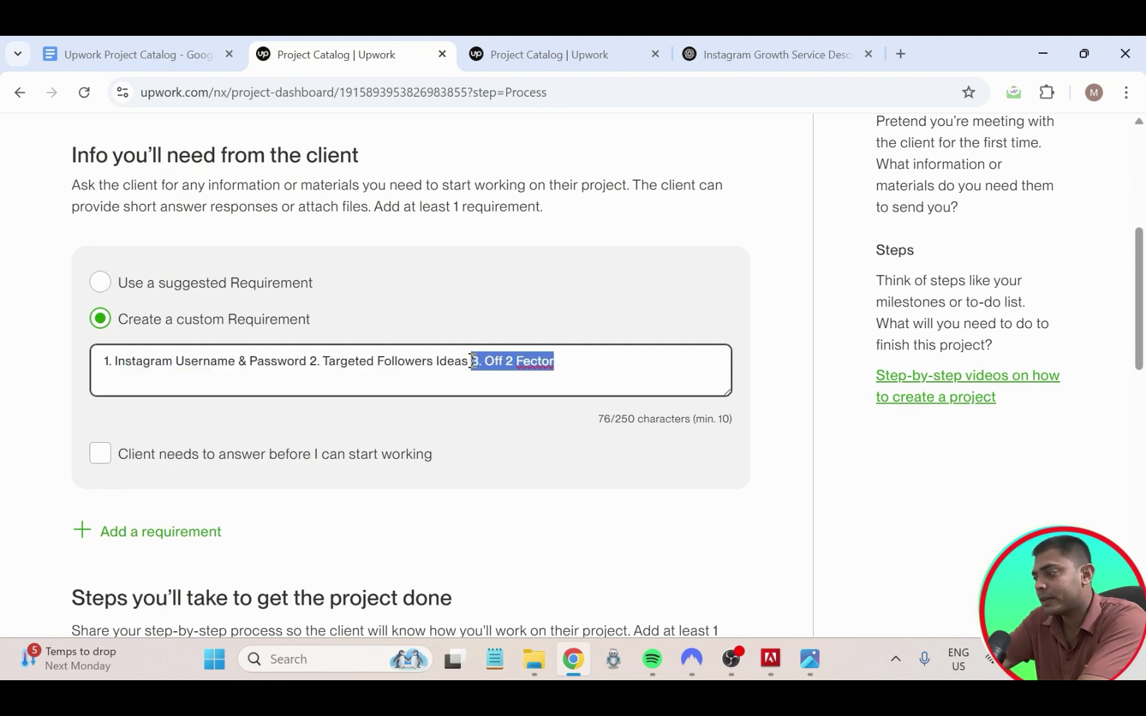
key("BackSpace")
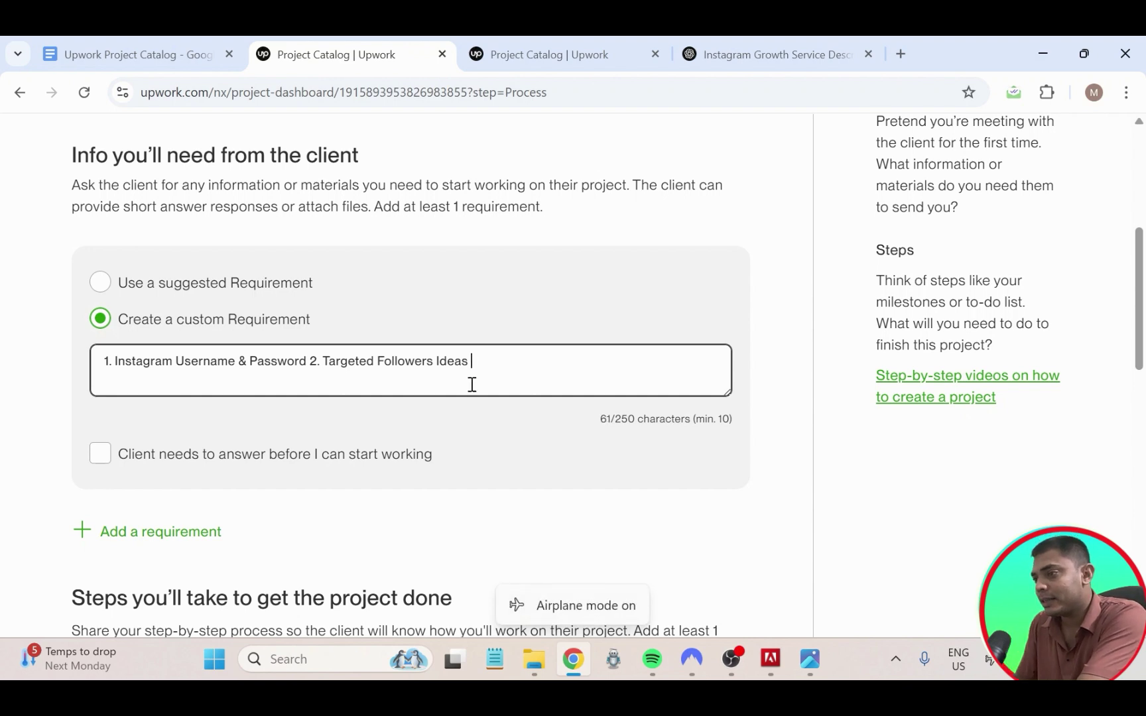
- Check the custom step describing how the project gets done, and save the Process stage
scroll(513, 462, "down", 6)
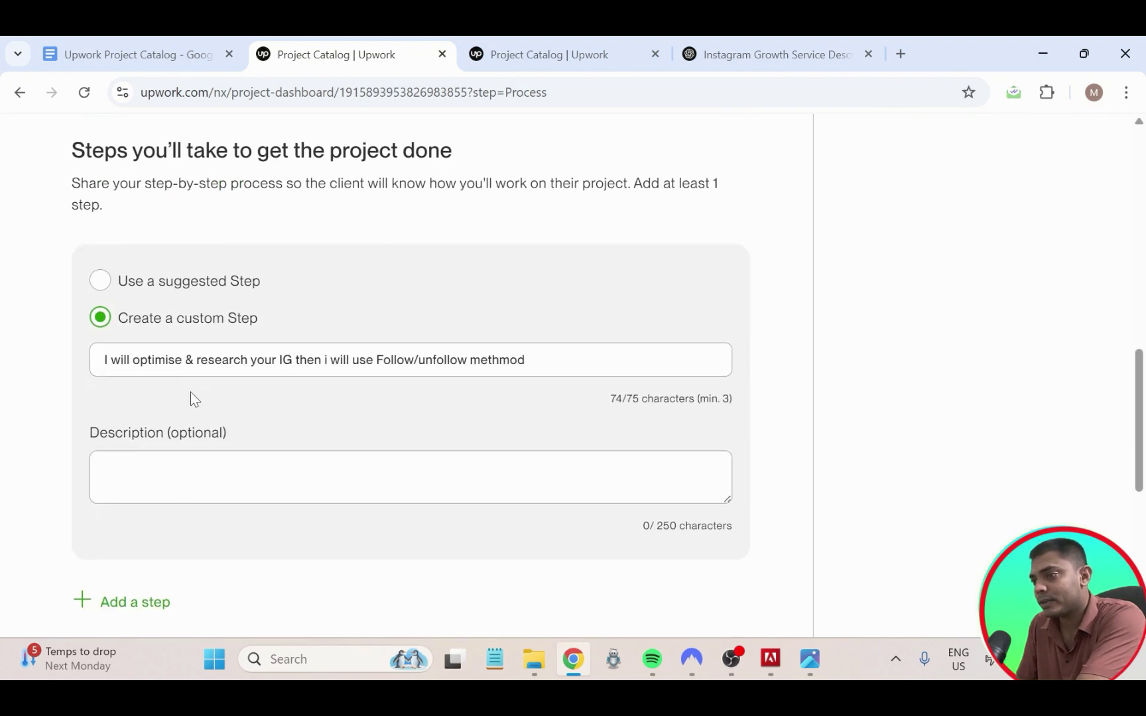
scroll(409, 404, "up", 2)
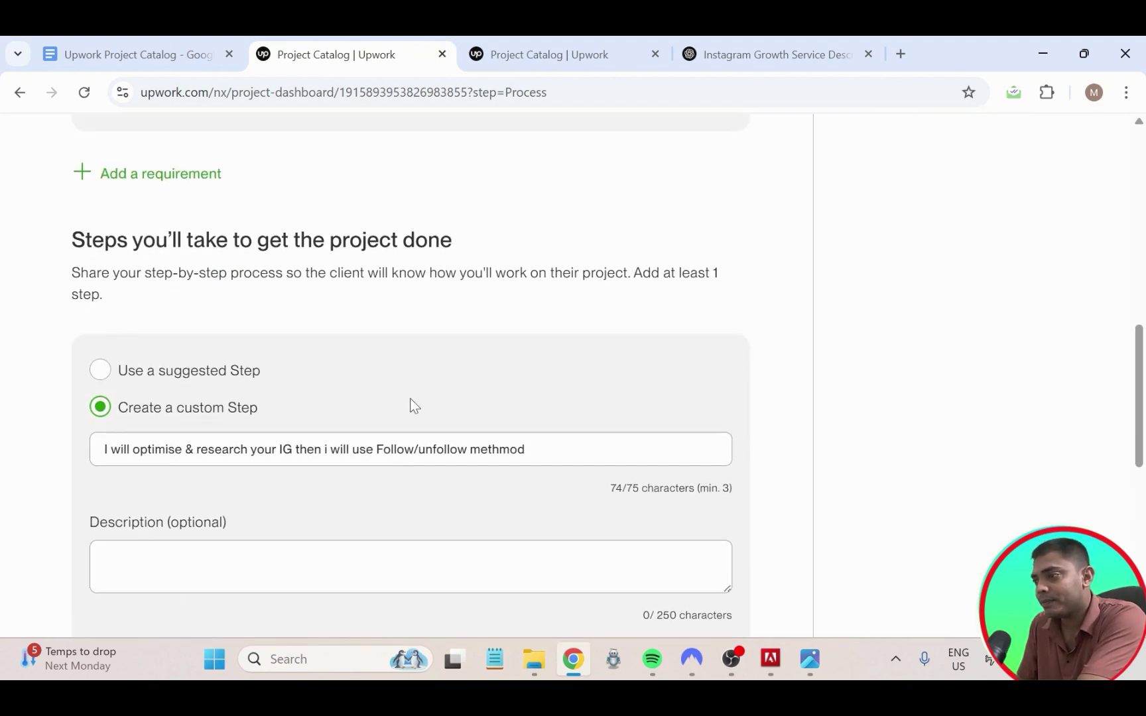
scroll(422, 399, "down", 5)
left_click(678, 418)
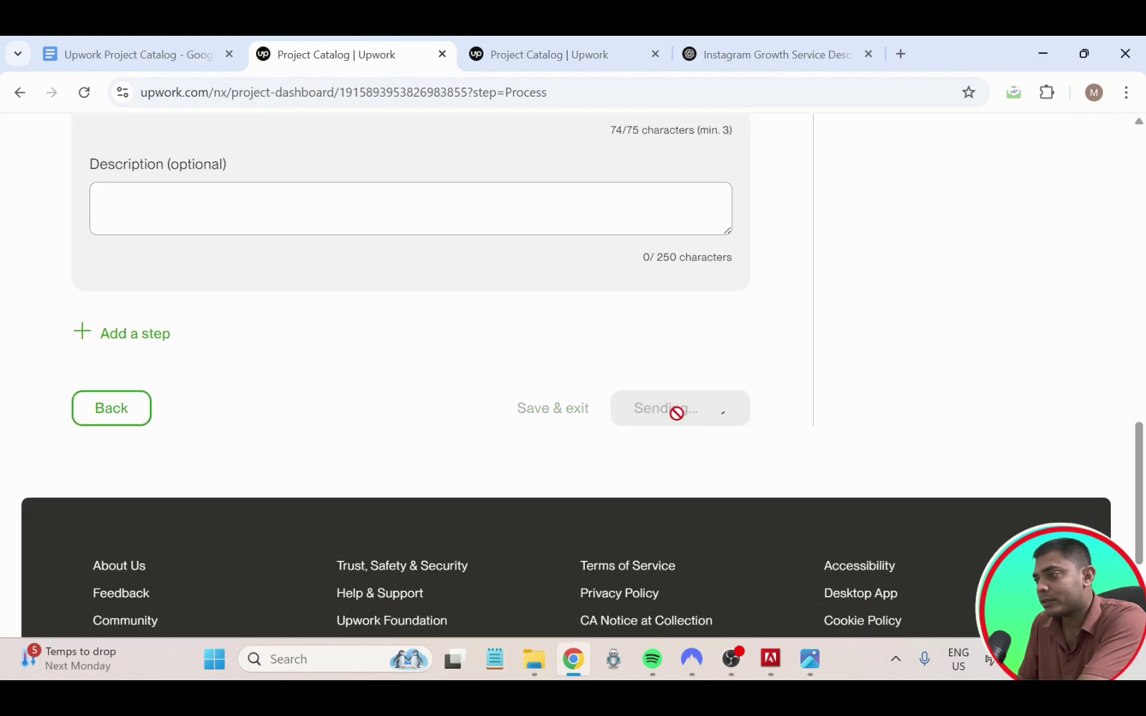
- Enlarge the project summary and delete the sentence starting "This service helps attract genuine users", keeping a blank line before the next paragraph
scroll(782, 397, "up", 3)
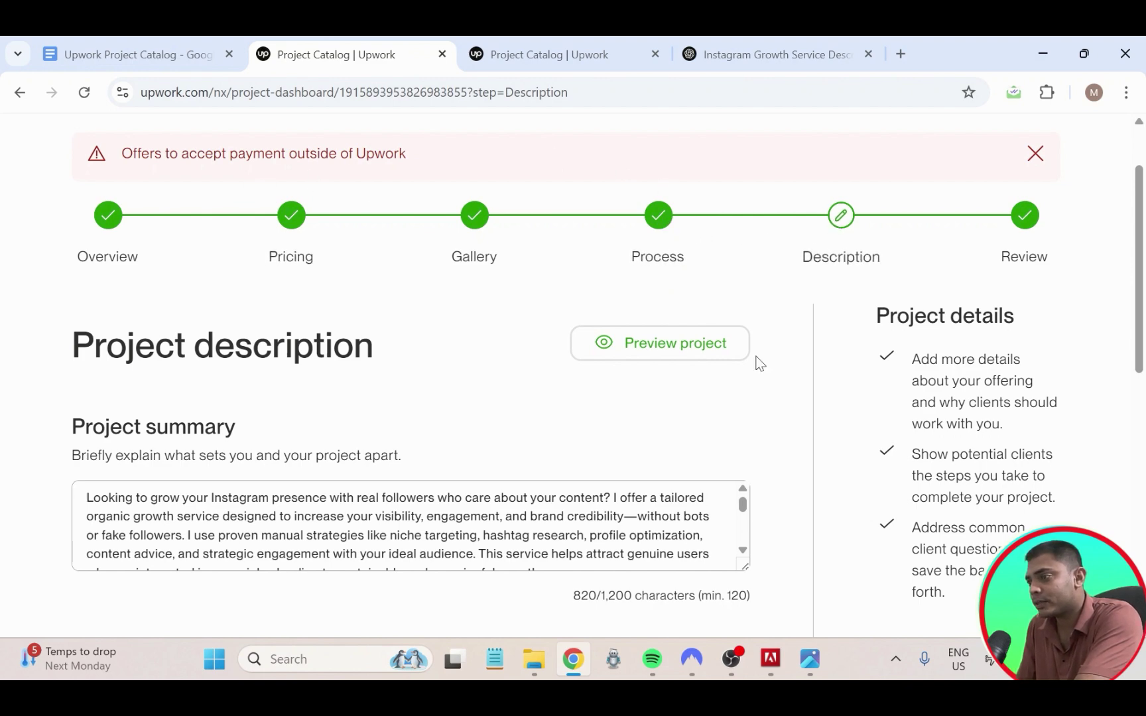
scroll(759, 363, "down", 5)
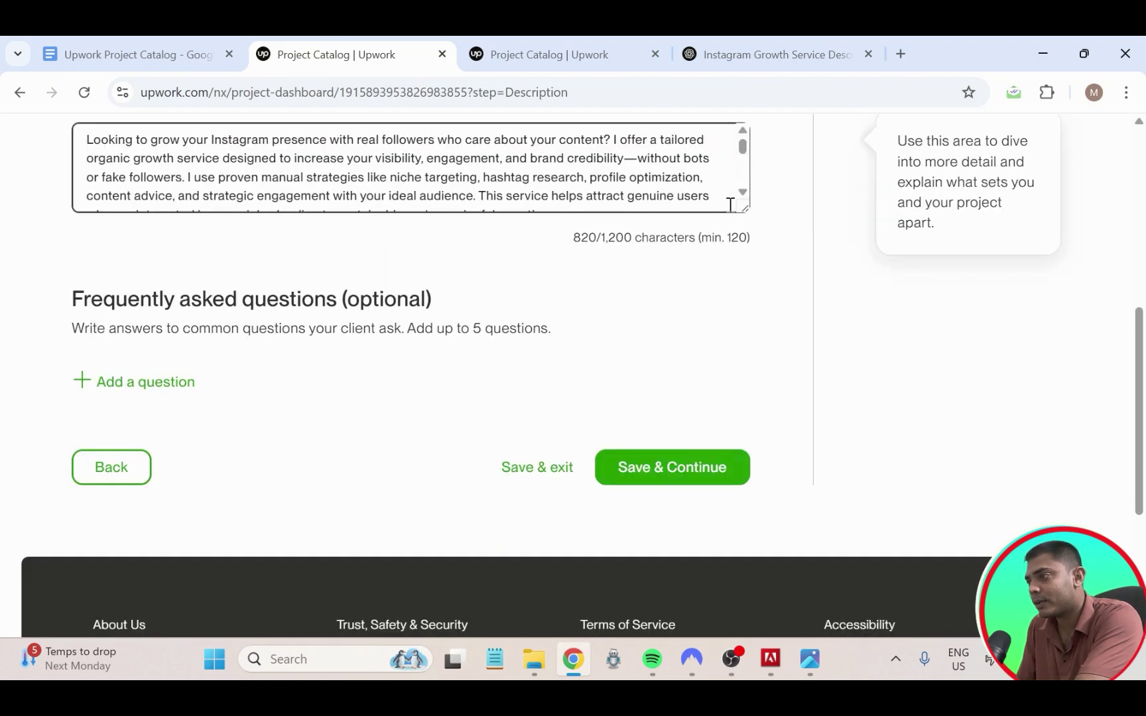
left_click_drag(744, 209, 776, 551)
left_click(261, 216)
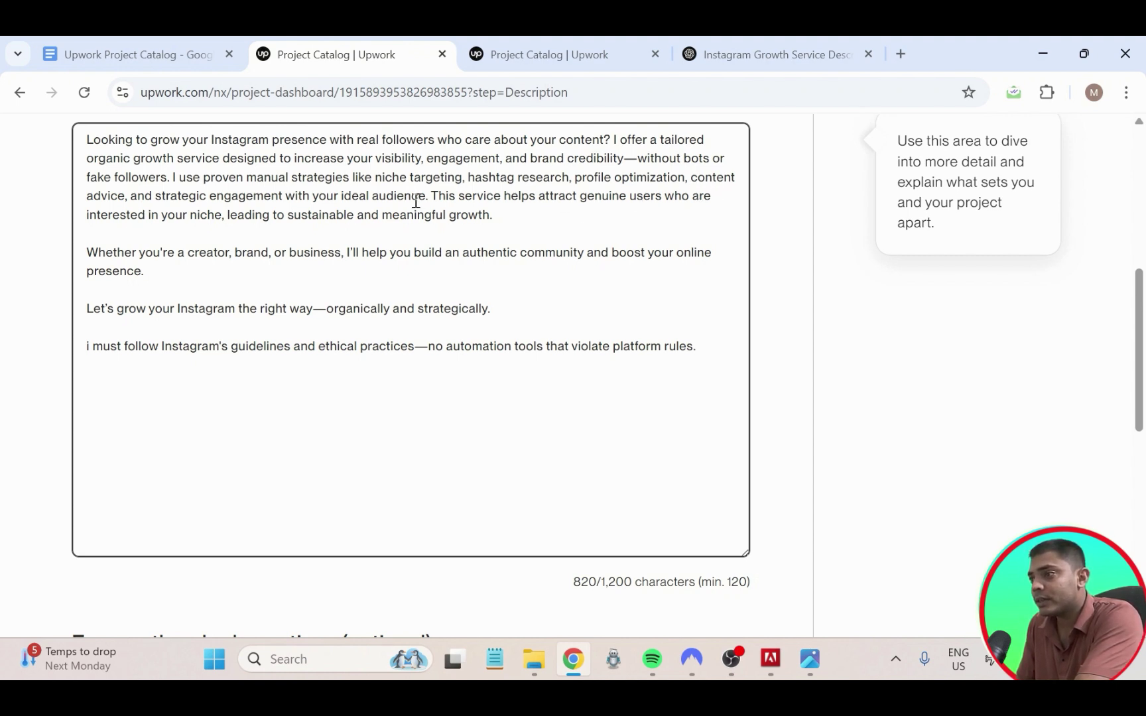
left_click_drag(434, 195, 491, 228)
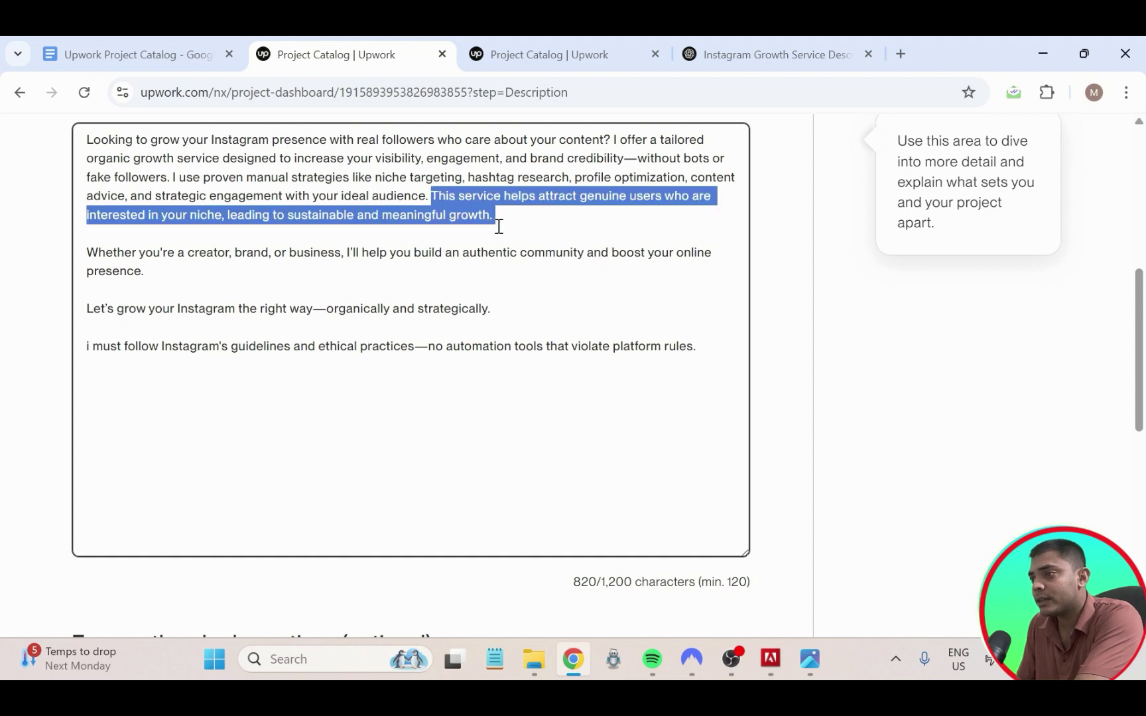
key("BackSpace")
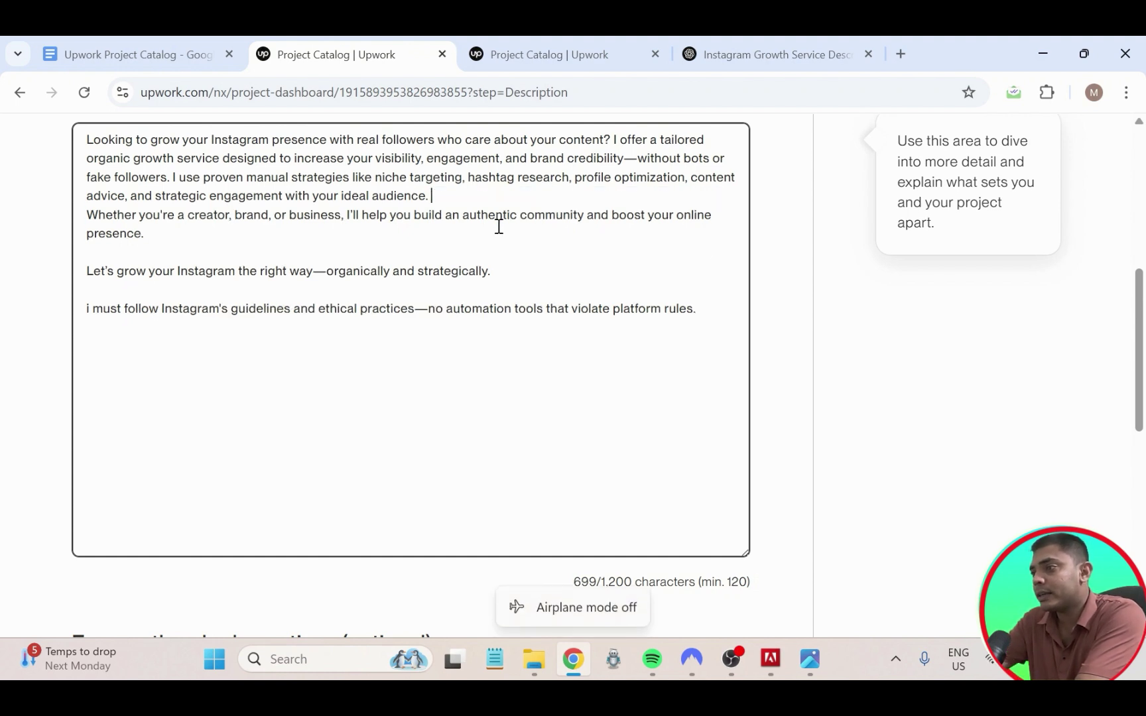
key("Return")
type("\\")
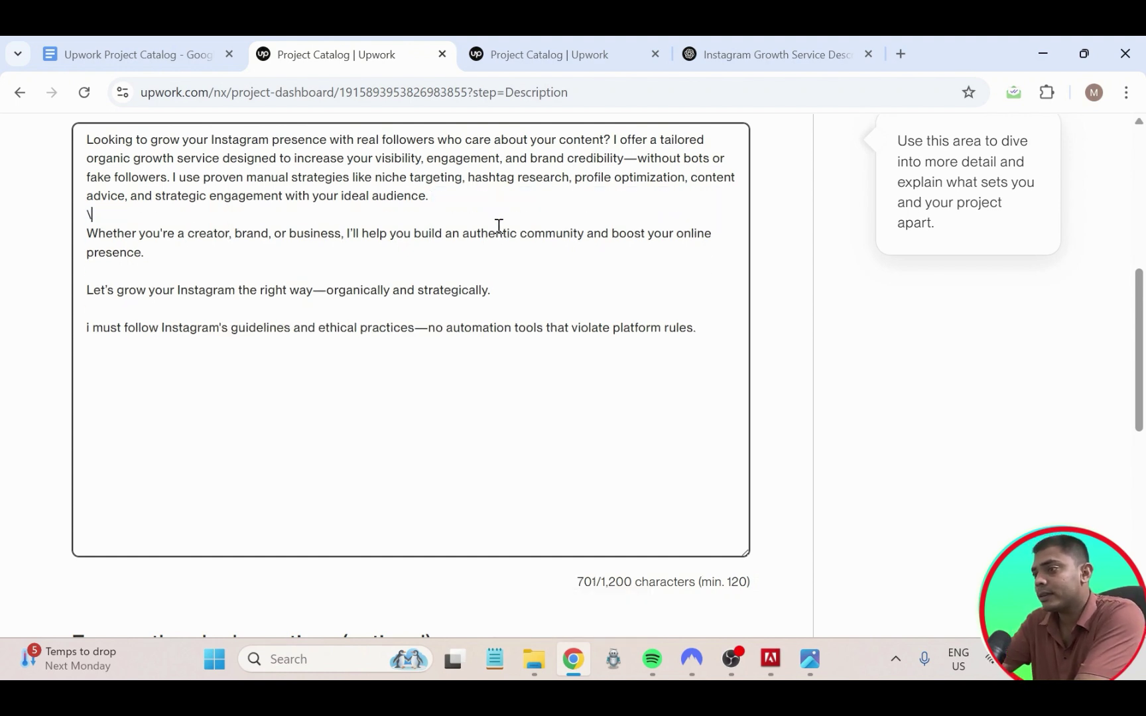
key("BackSpace")
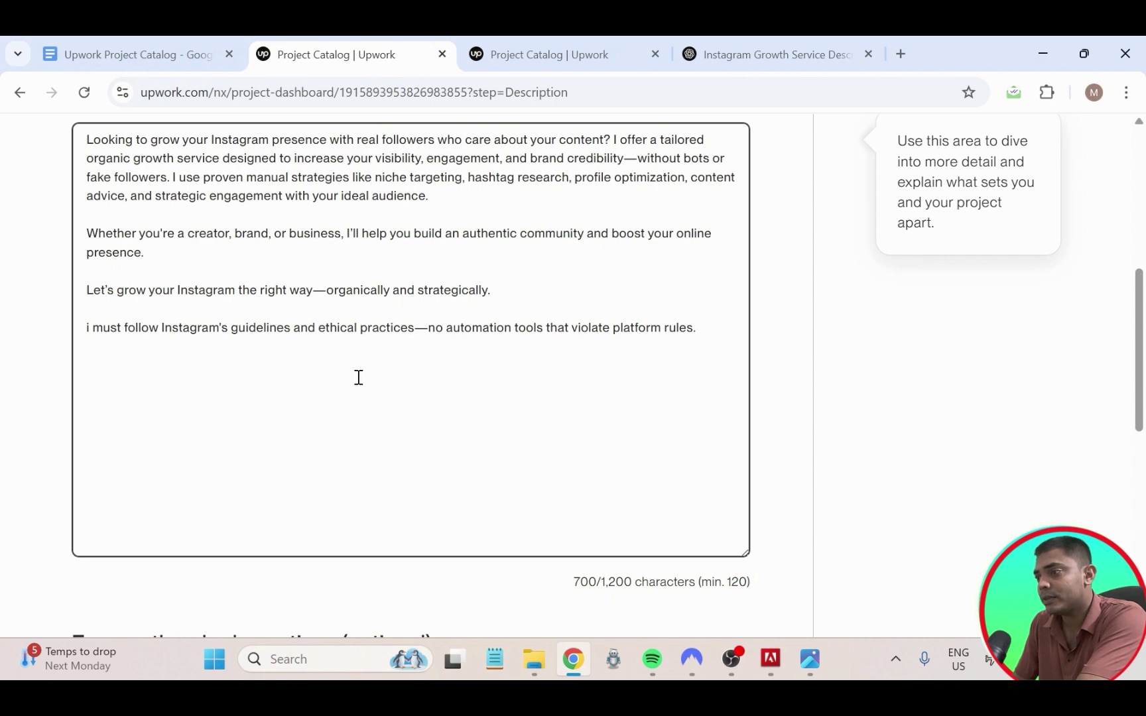
- Save the Description stage and send the project to review again
scroll(794, 369, "down", 1)
scroll(791, 362, "down", 6)
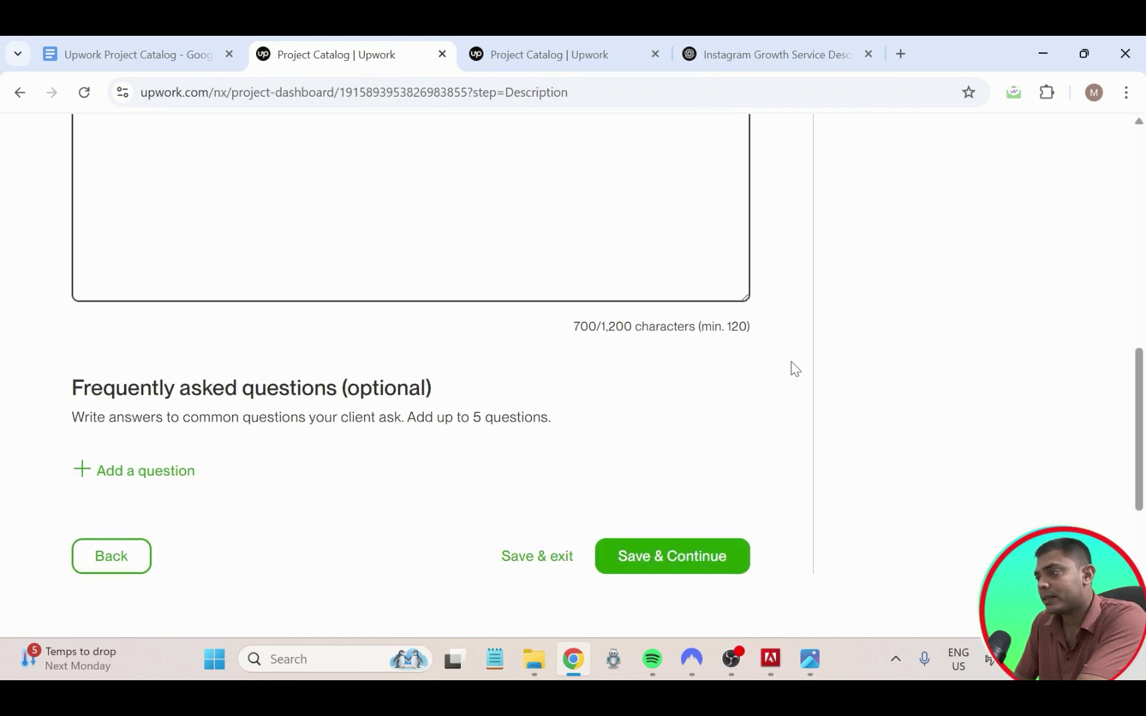
left_click(713, 369)
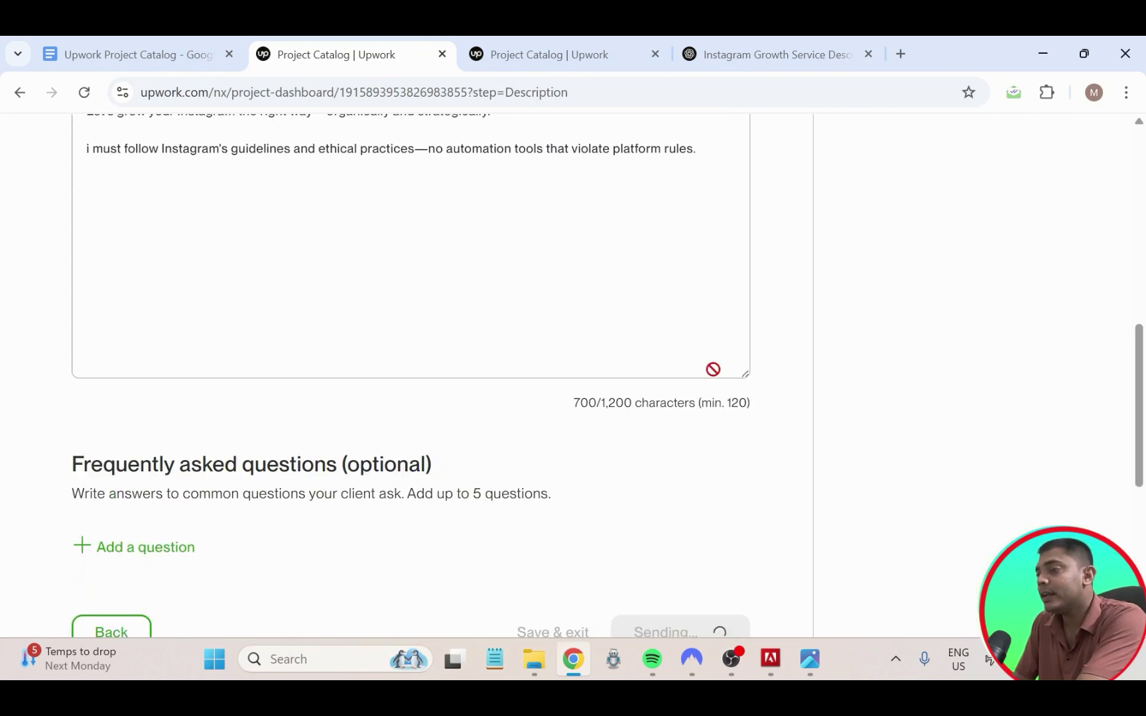
scroll(691, 360, "down", 10)
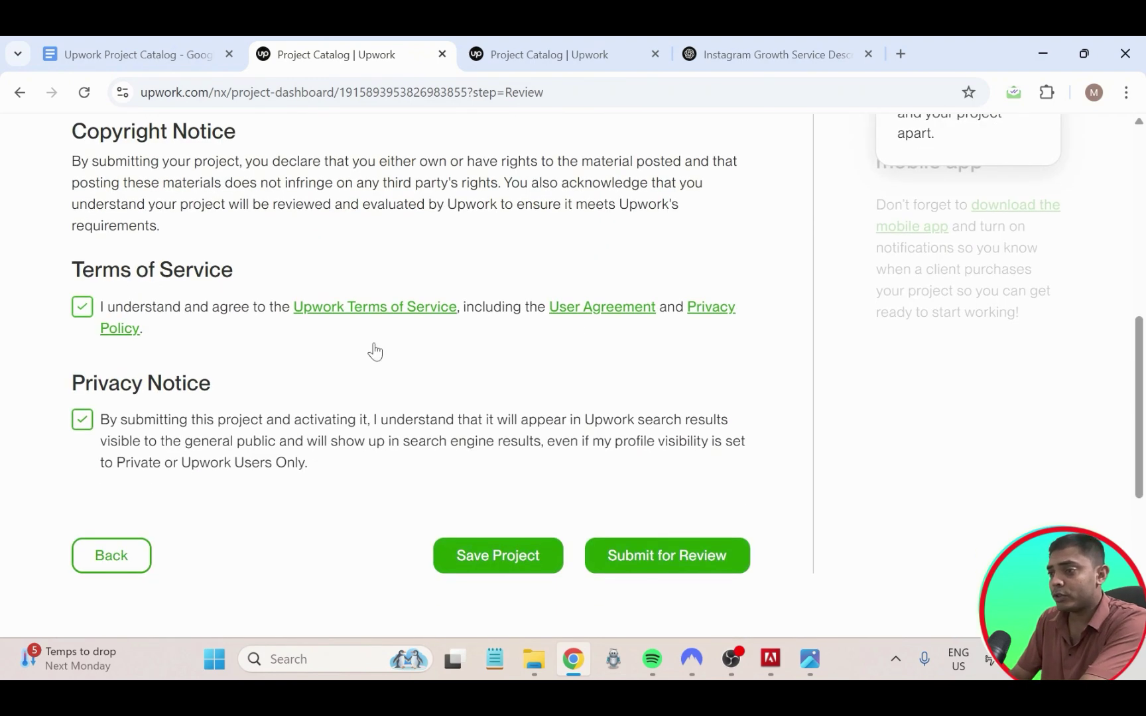
scroll(289, 325, "up", 3)
scroll(655, 489, "down", 5)
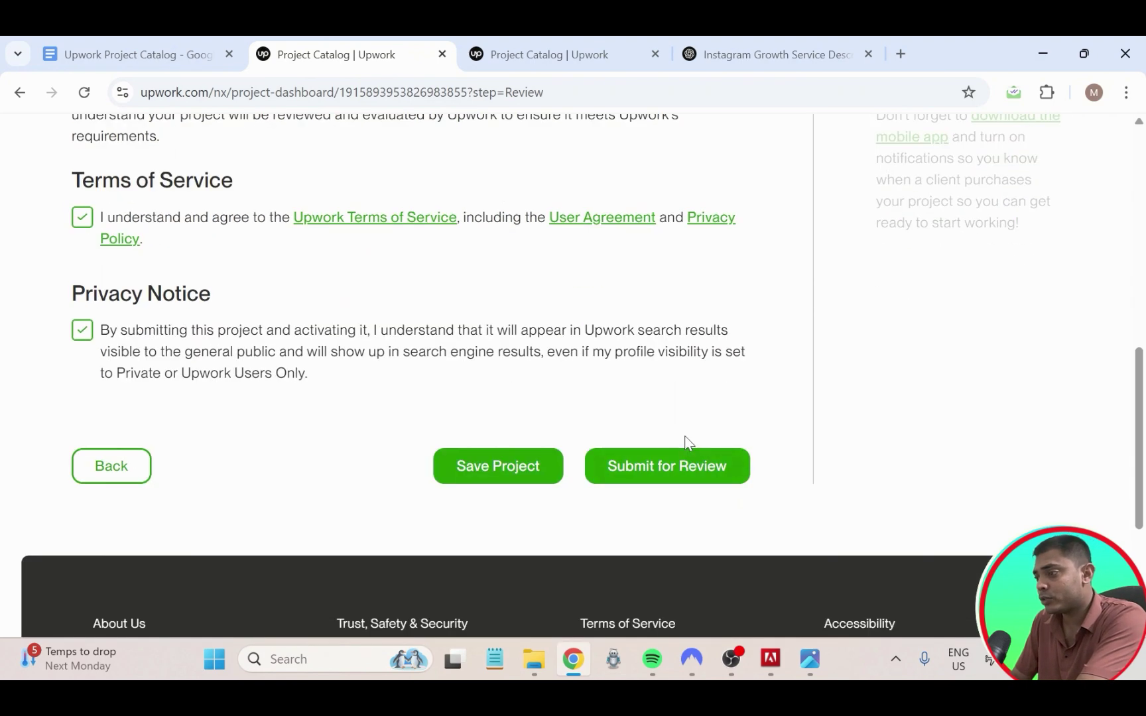
left_click(688, 464)
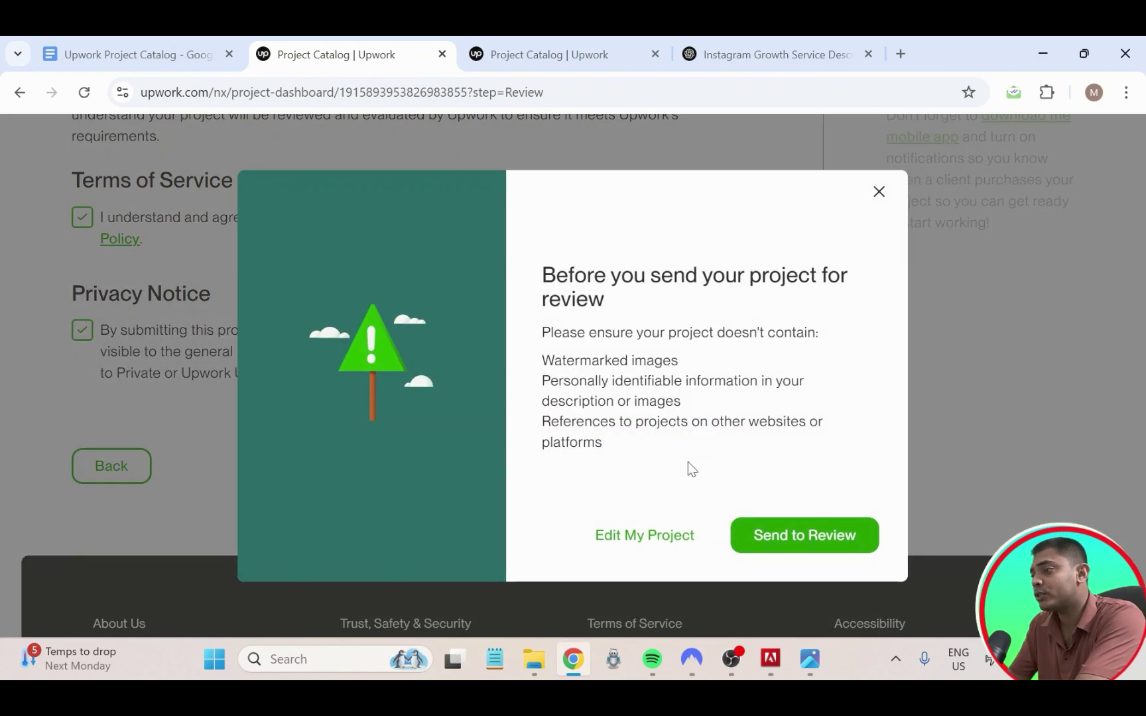
left_click(803, 530)
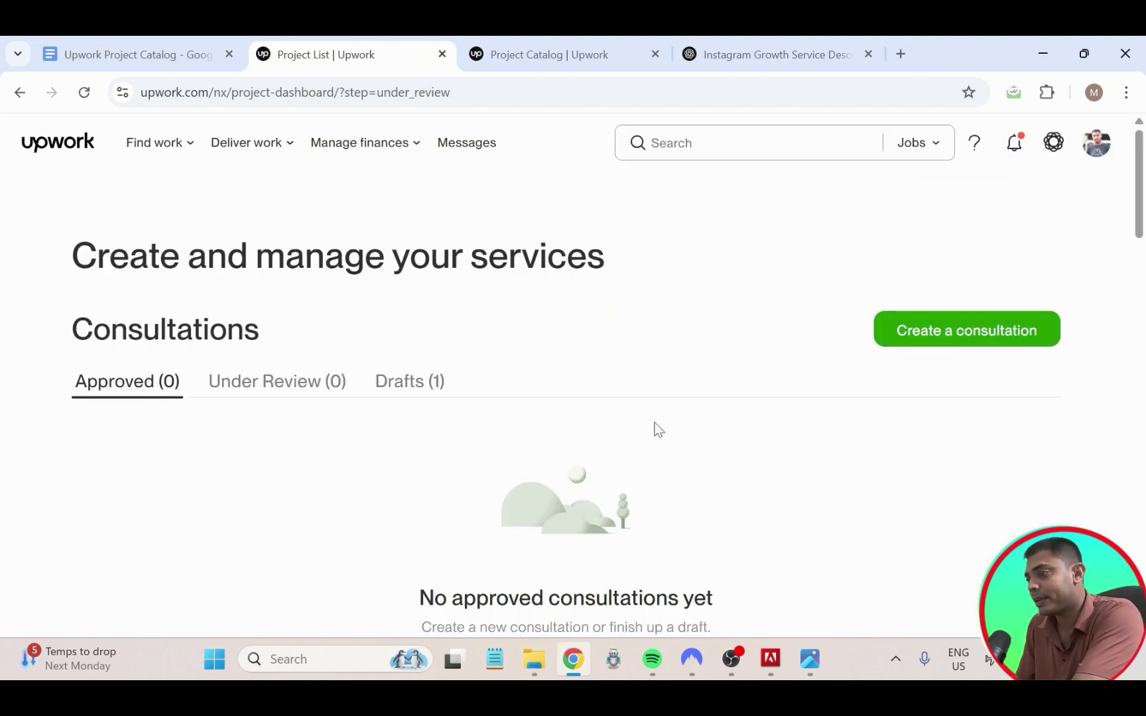
- Find the Instagram promotion project among those under review and reopen it for editing
scroll(658, 429, "down", 6)
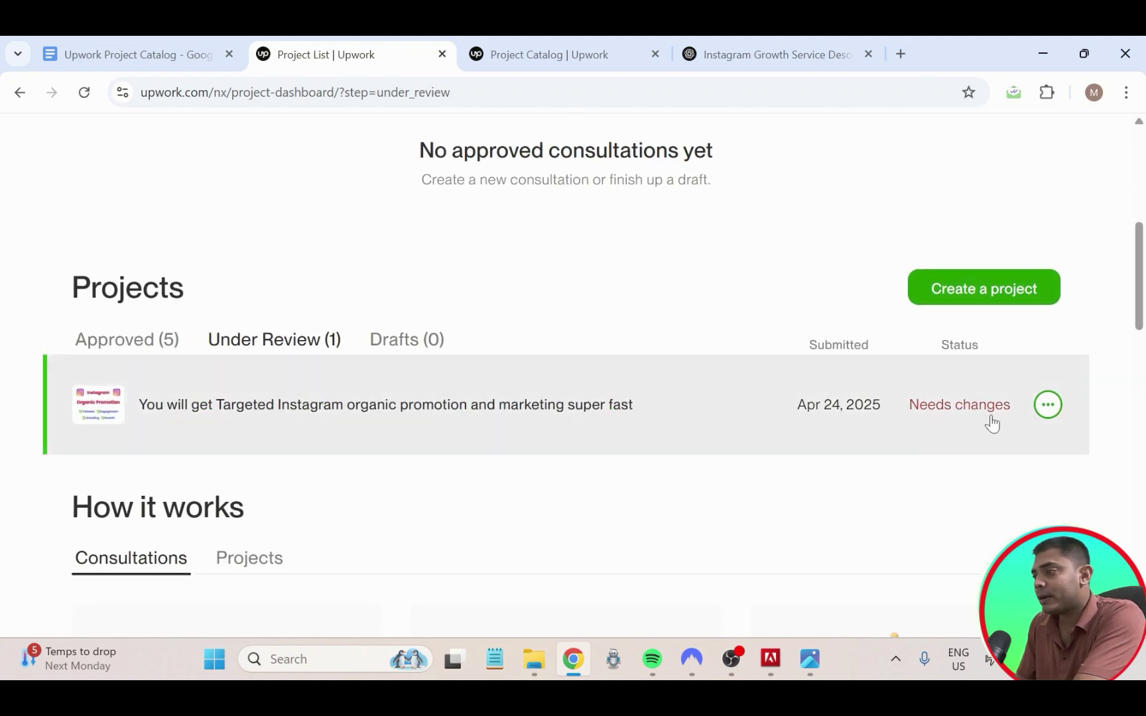
left_click(1047, 405)
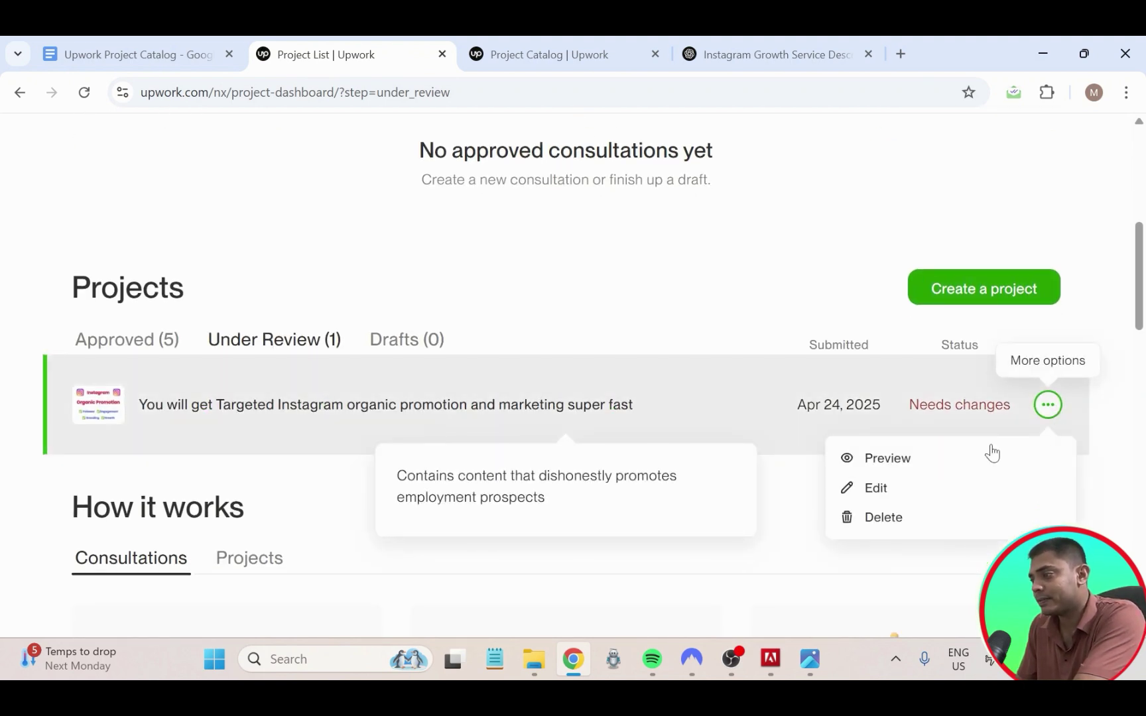
left_click(937, 492)
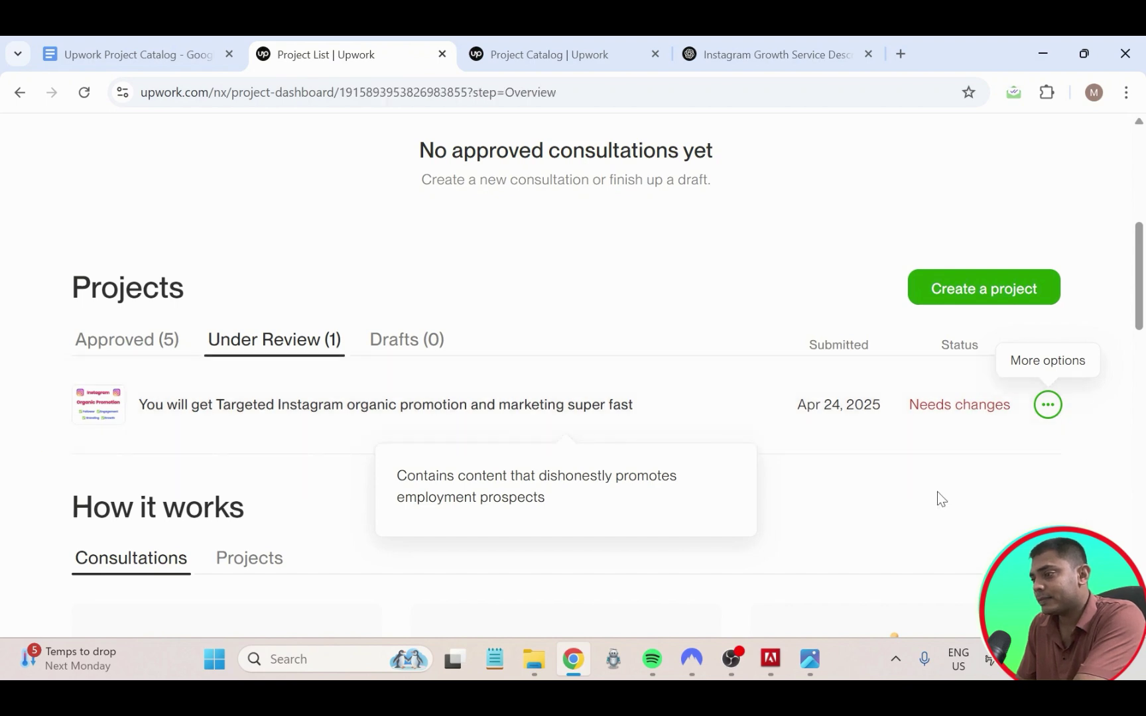
scroll(678, 449, "down", 2)
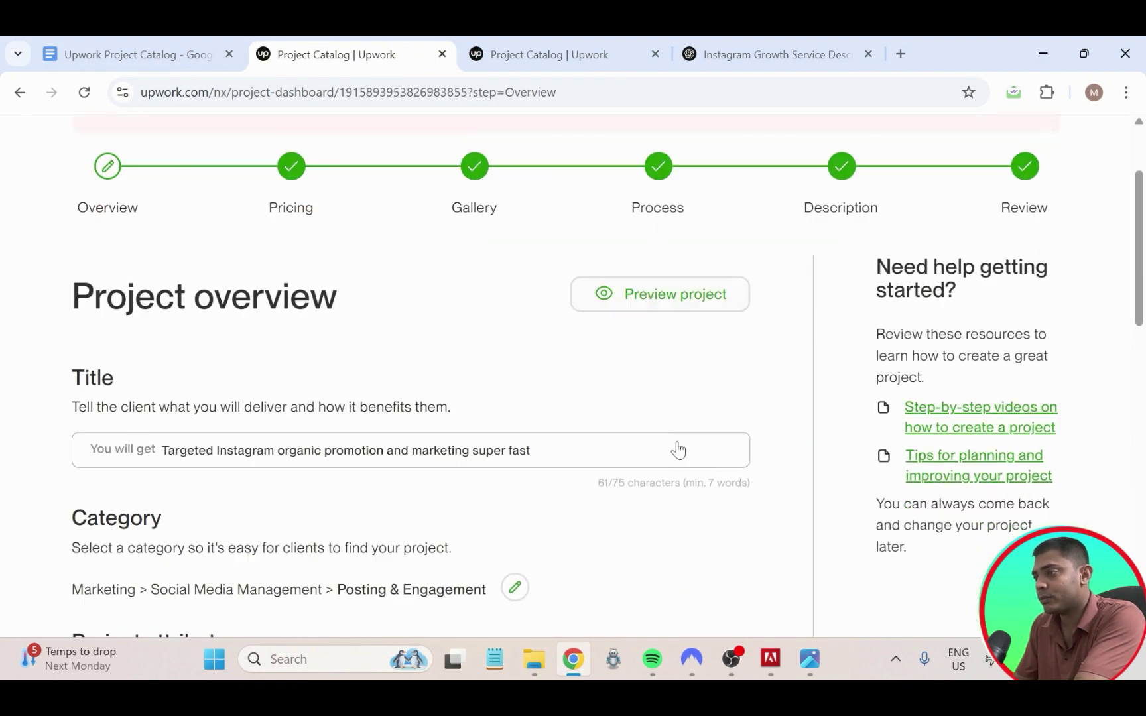
scroll(678, 449, "up", 2)
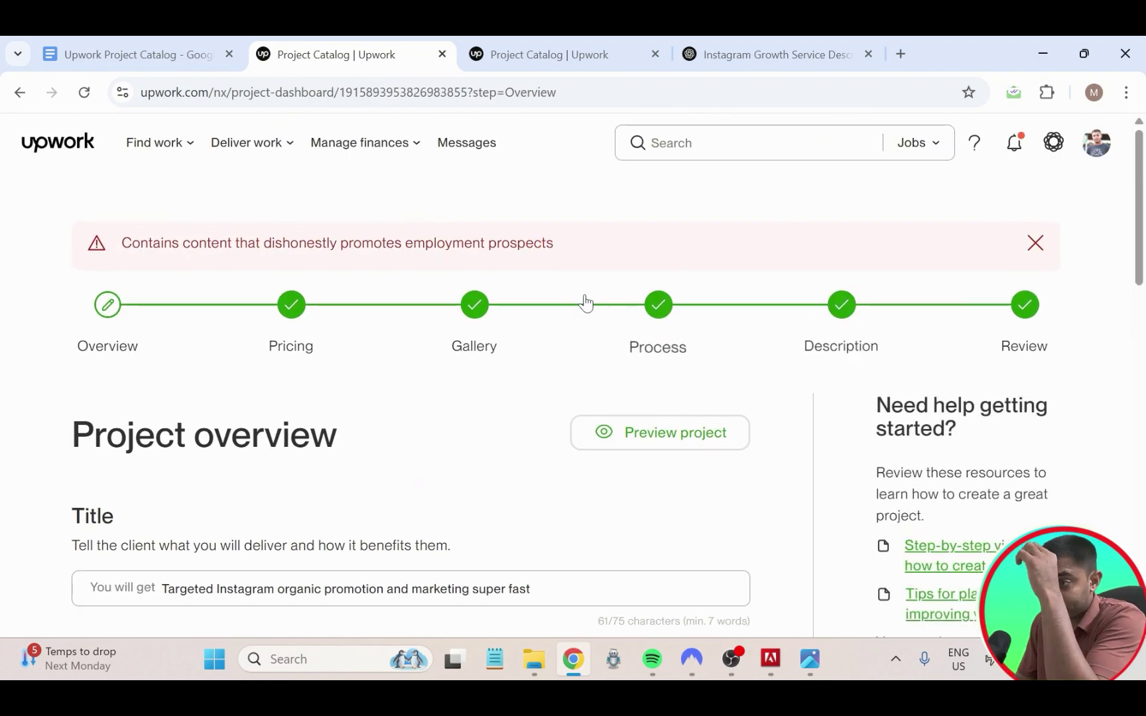
- Copy the full text of the review issue shown above the project stages
left_click_drag(118, 239, 569, 257)
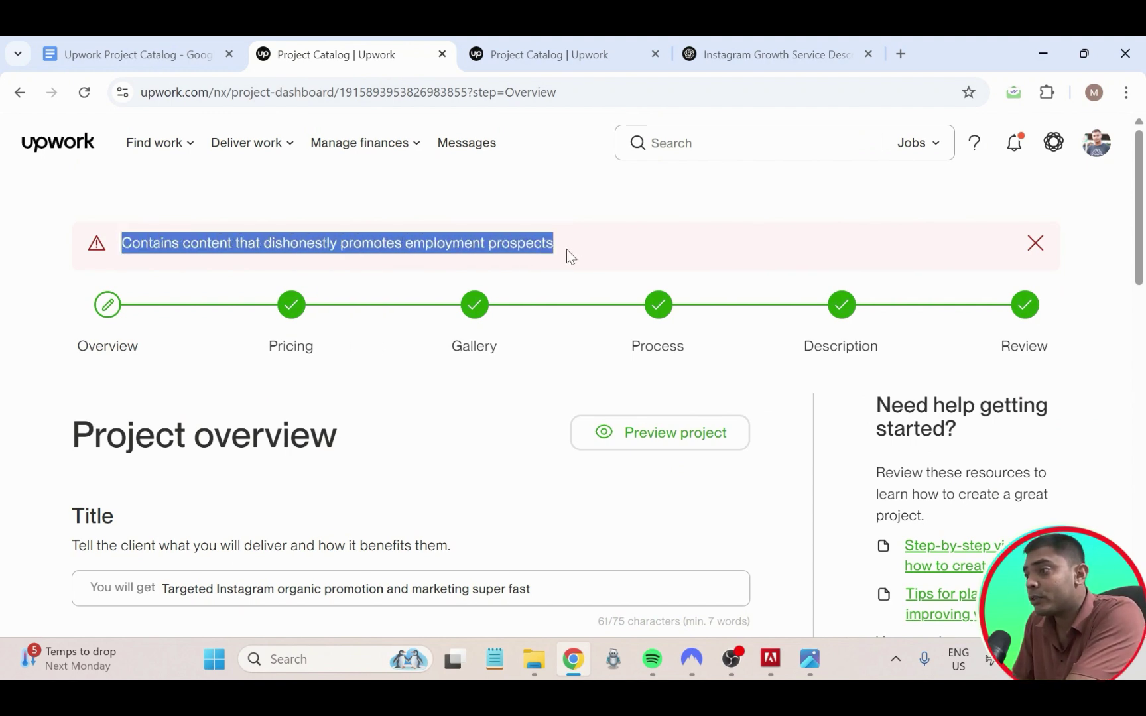
right_click(515, 235)
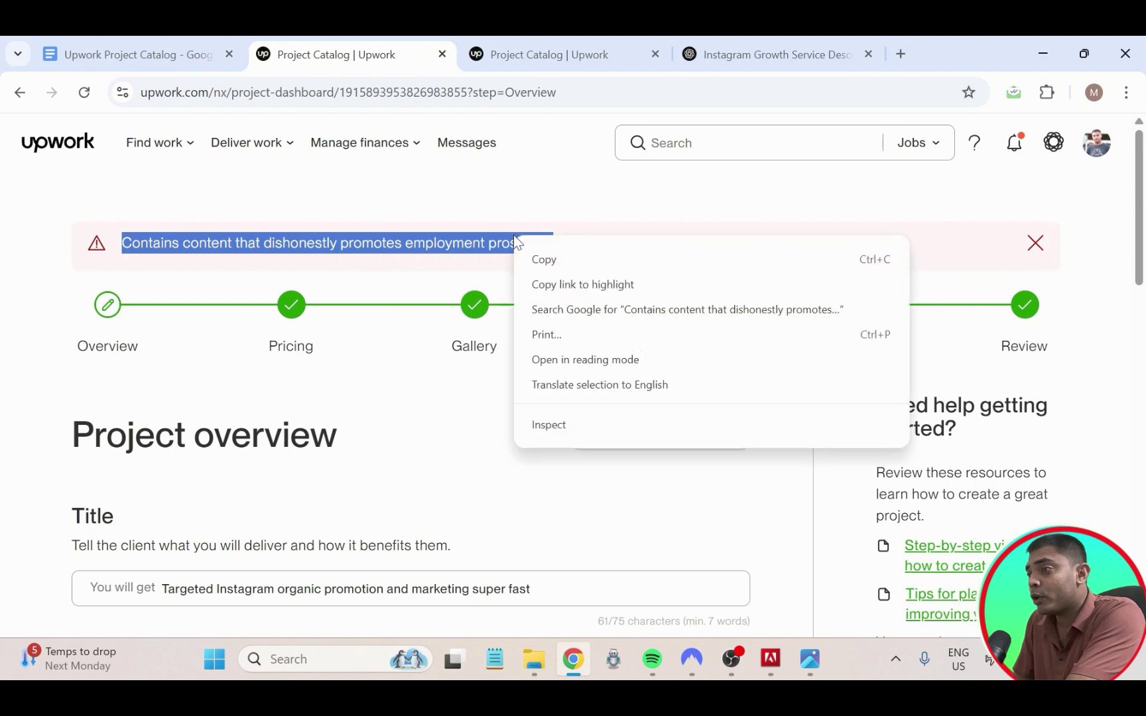
left_click(588, 260)
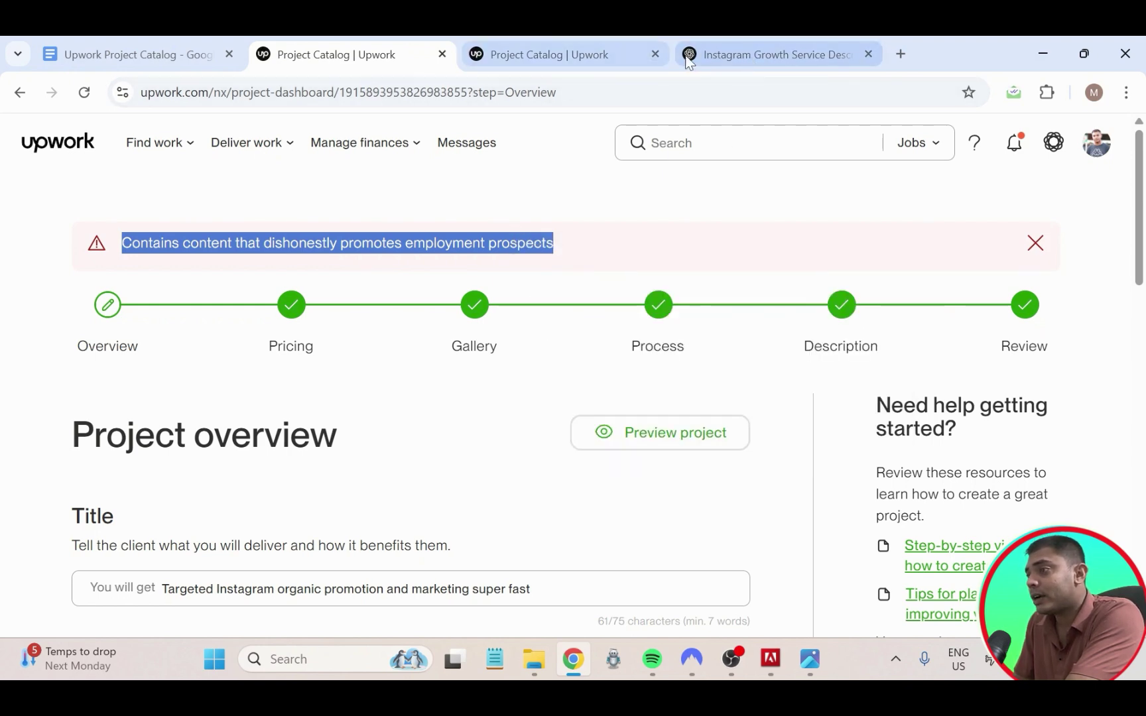
- Switch to ChatGPT, edit the original prompt to end with "make sure avoid Contains content that dishonestly promotes employment prospects.", and send it
left_click(722, 53)
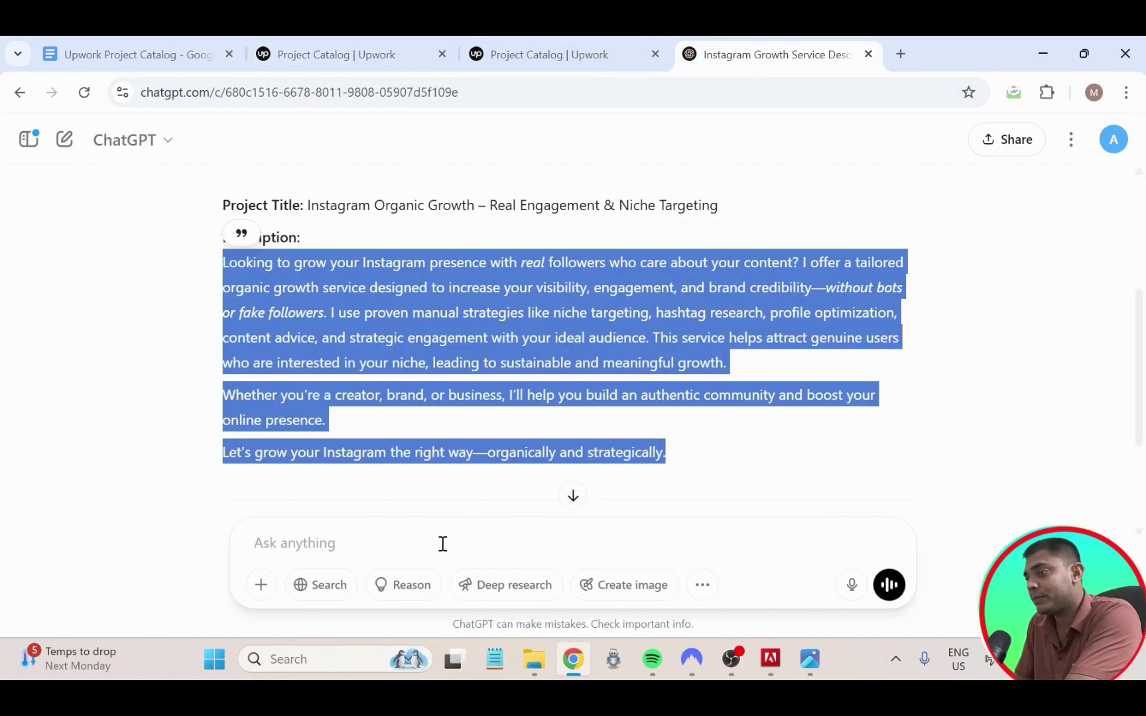
left_click(396, 546)
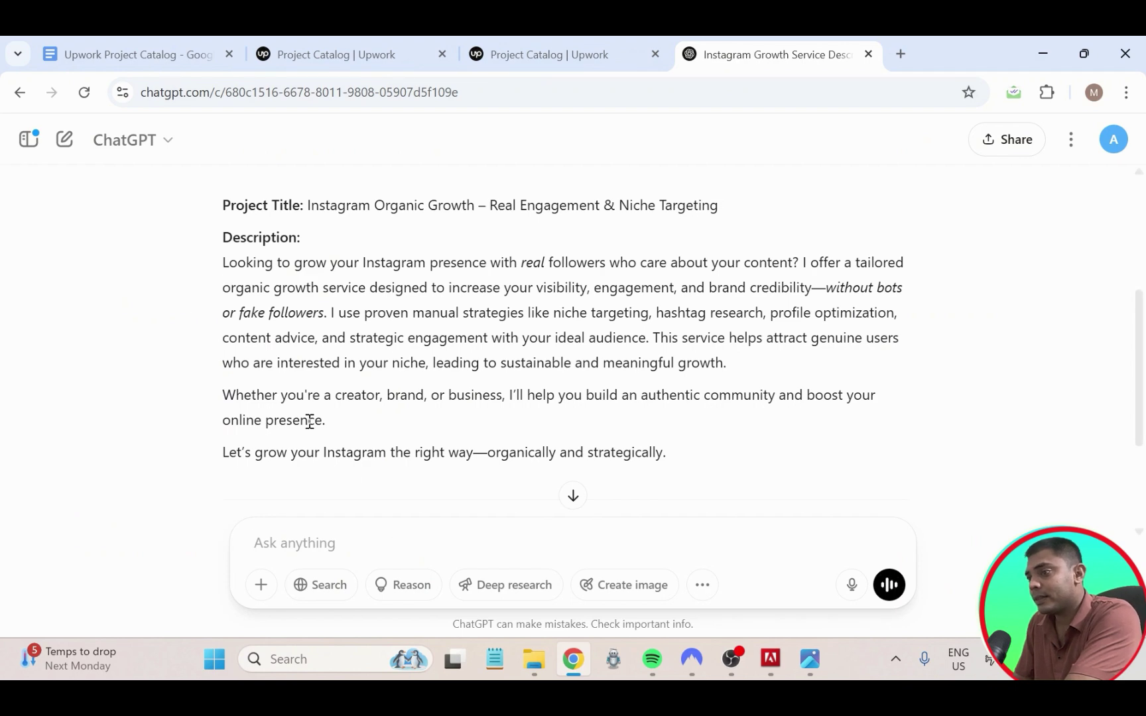
scroll(332, 378, "up", 4)
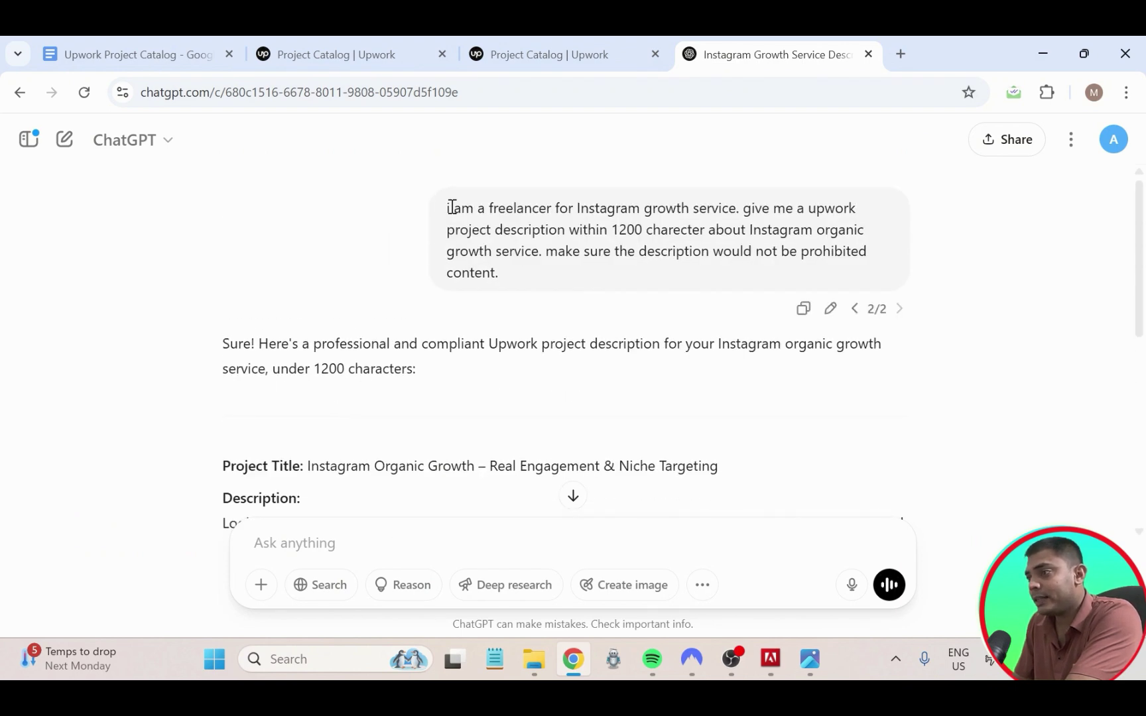
left_click(828, 310)
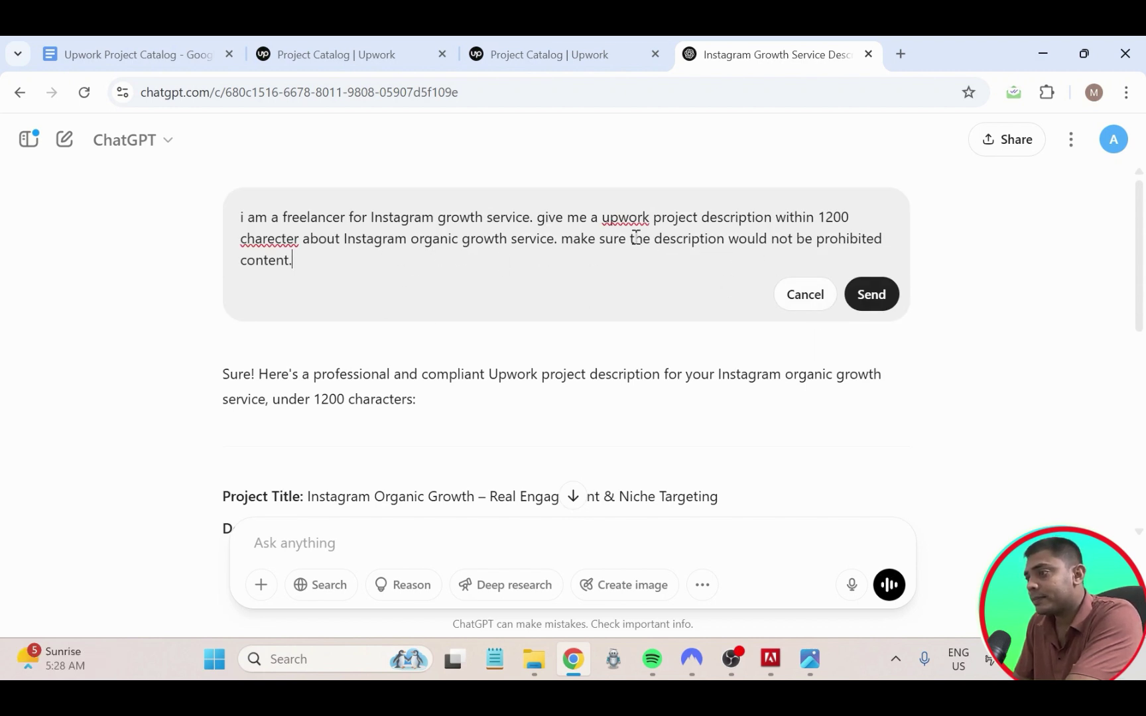
left_click_drag(630, 238, 295, 261)
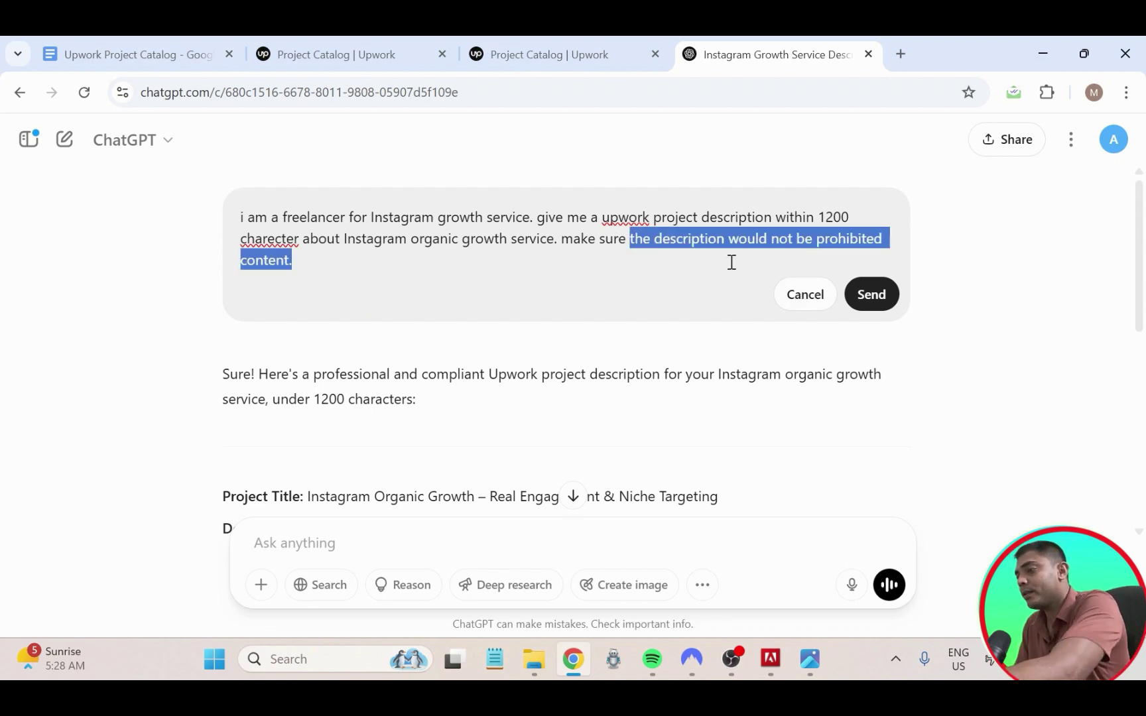
key("ctrl+v")
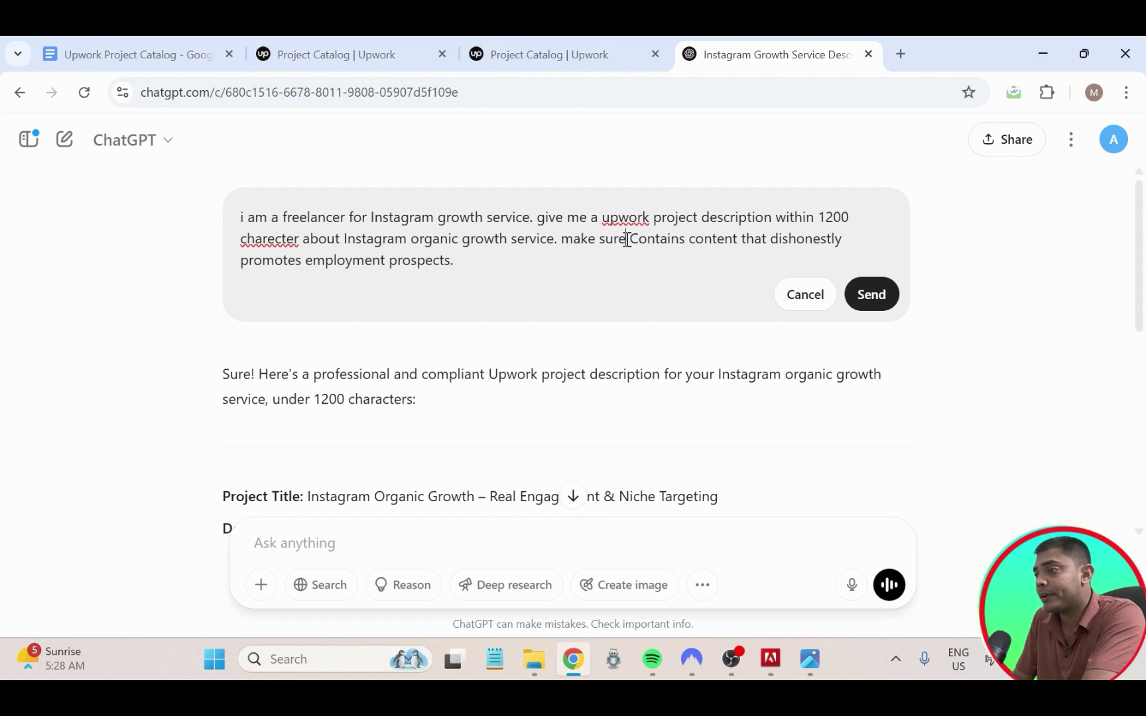
type("avoid")
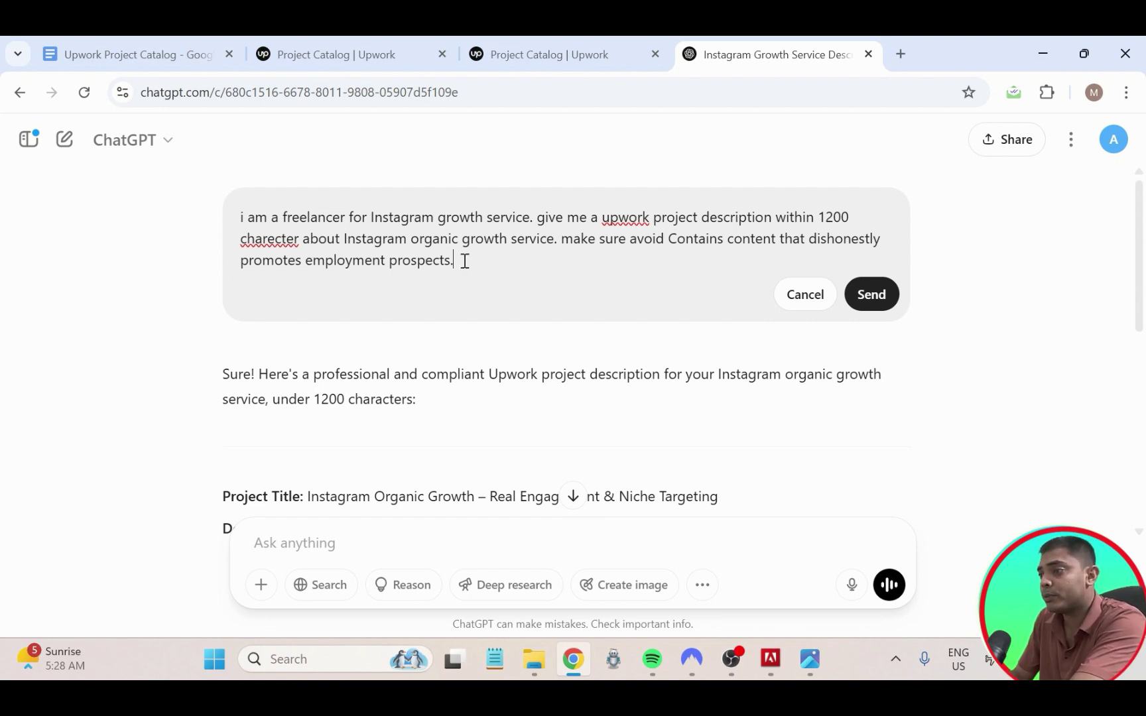
left_click(867, 301)
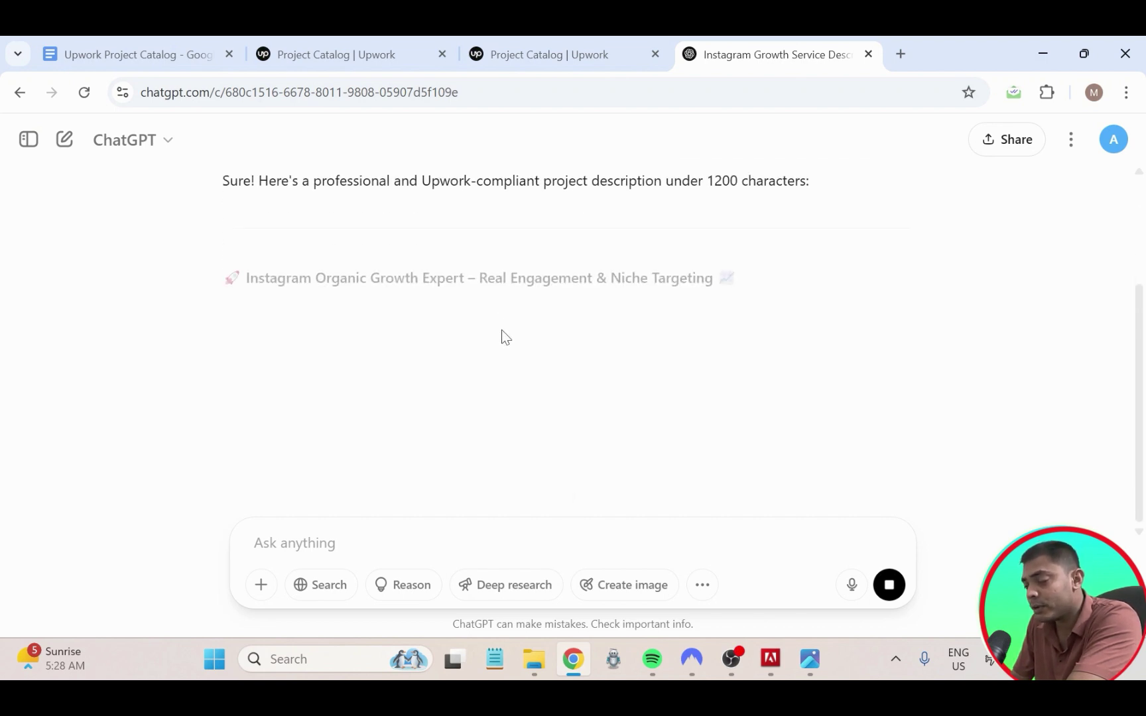
- Review the new description, copy it from "Are you looking to grow" through "the right way!", and return to the Upwork project
scroll(341, 305, "down", 3)
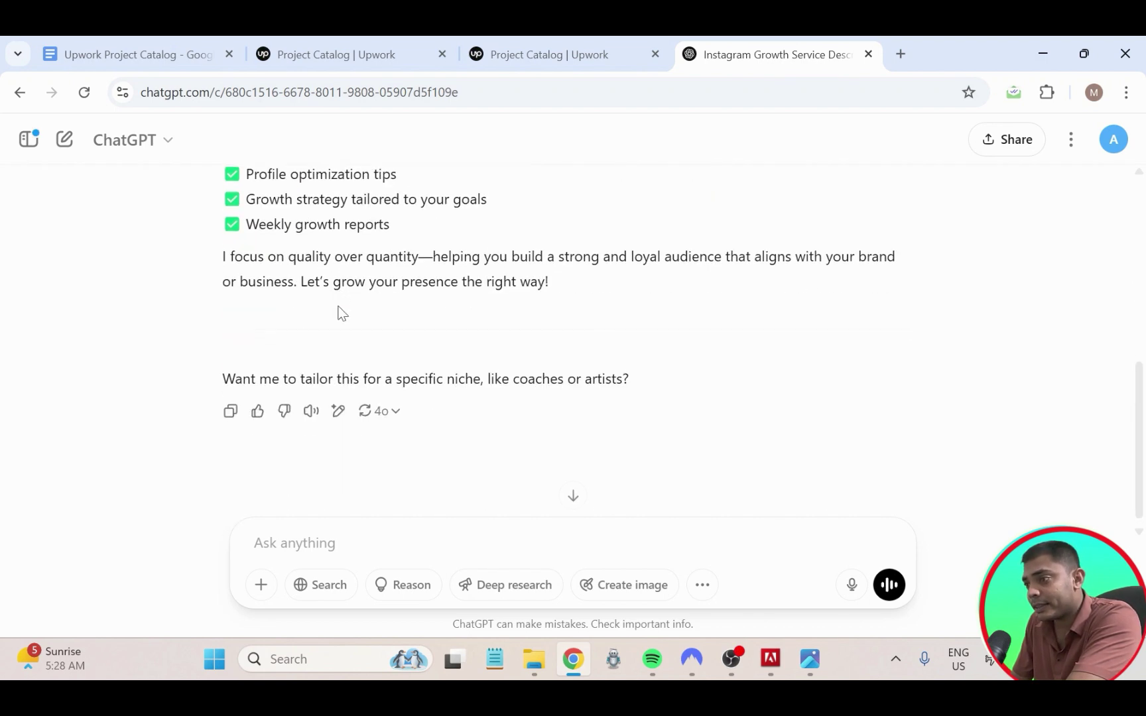
scroll(340, 308, "up", 2)
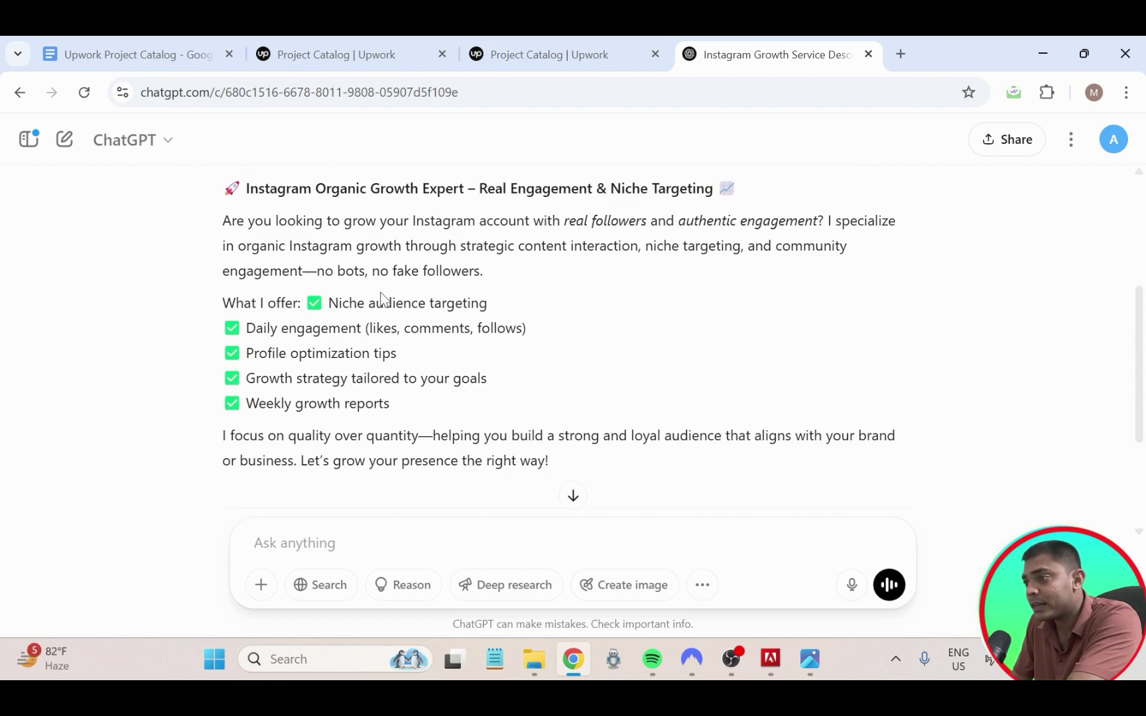
scroll(265, 346, "down", 1)
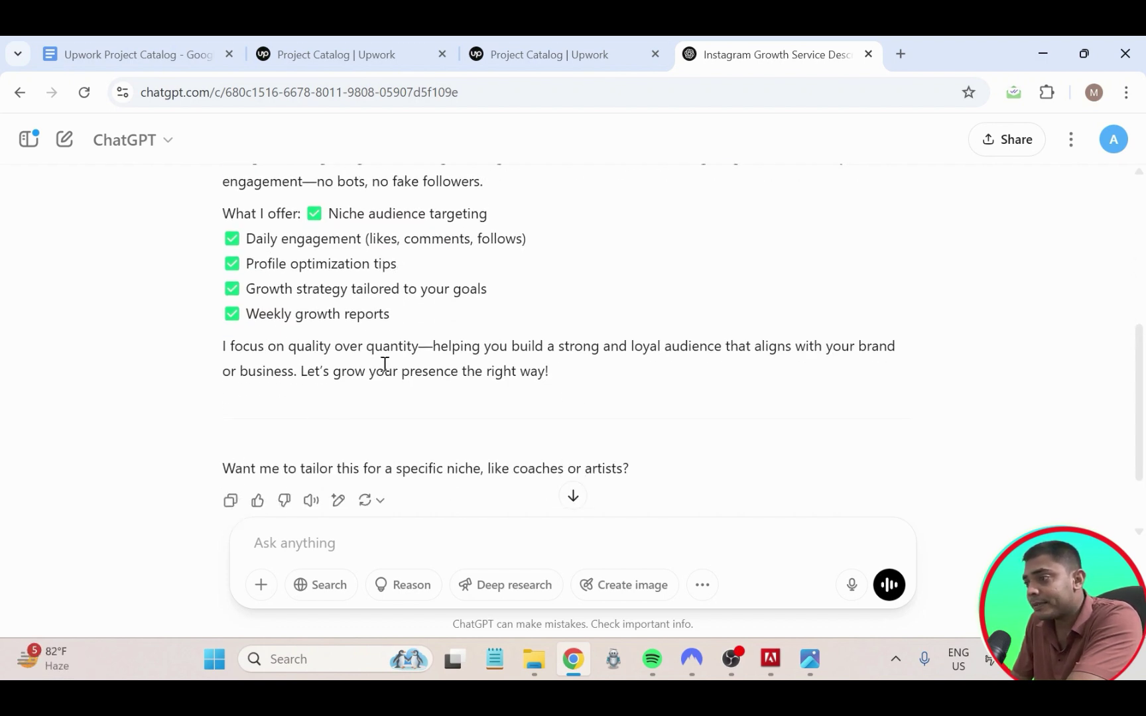
scroll(498, 395, "up", 1)
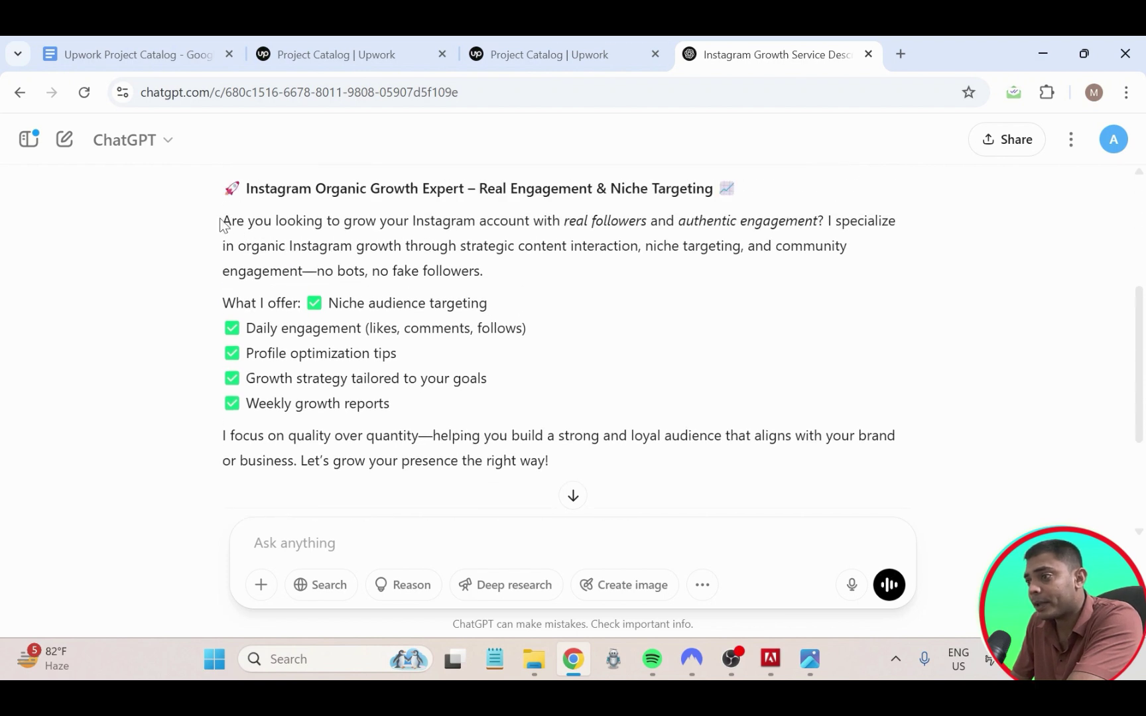
left_click_drag(222, 224, 564, 464)
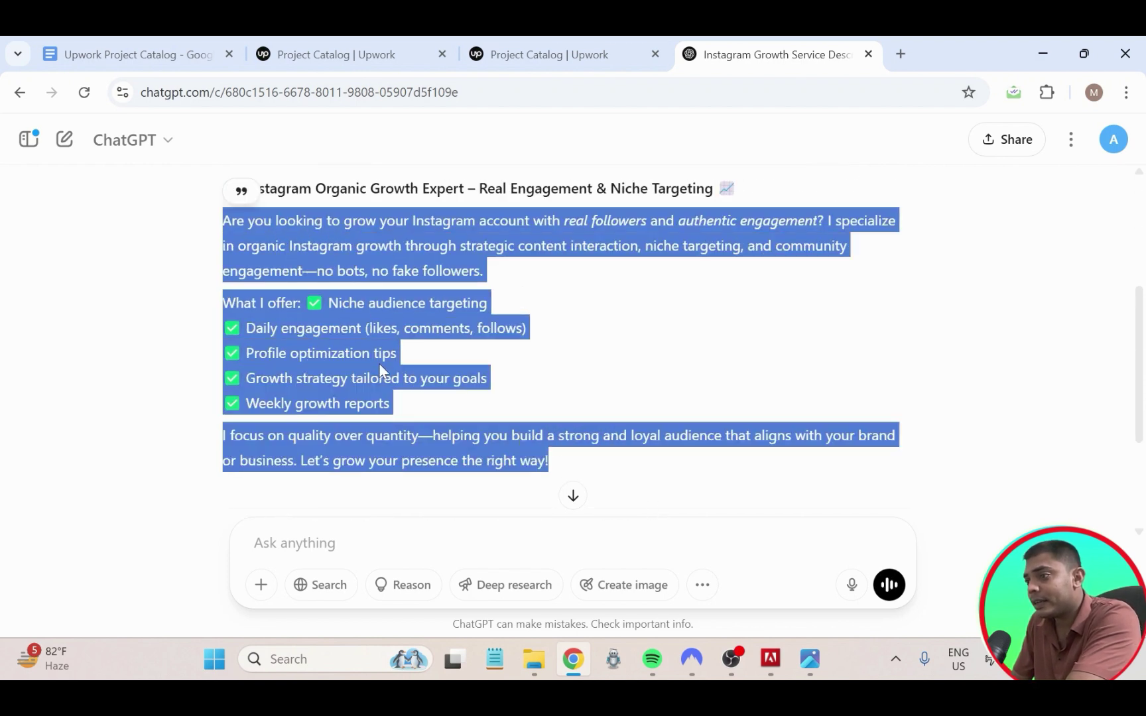
left_click(348, 53)
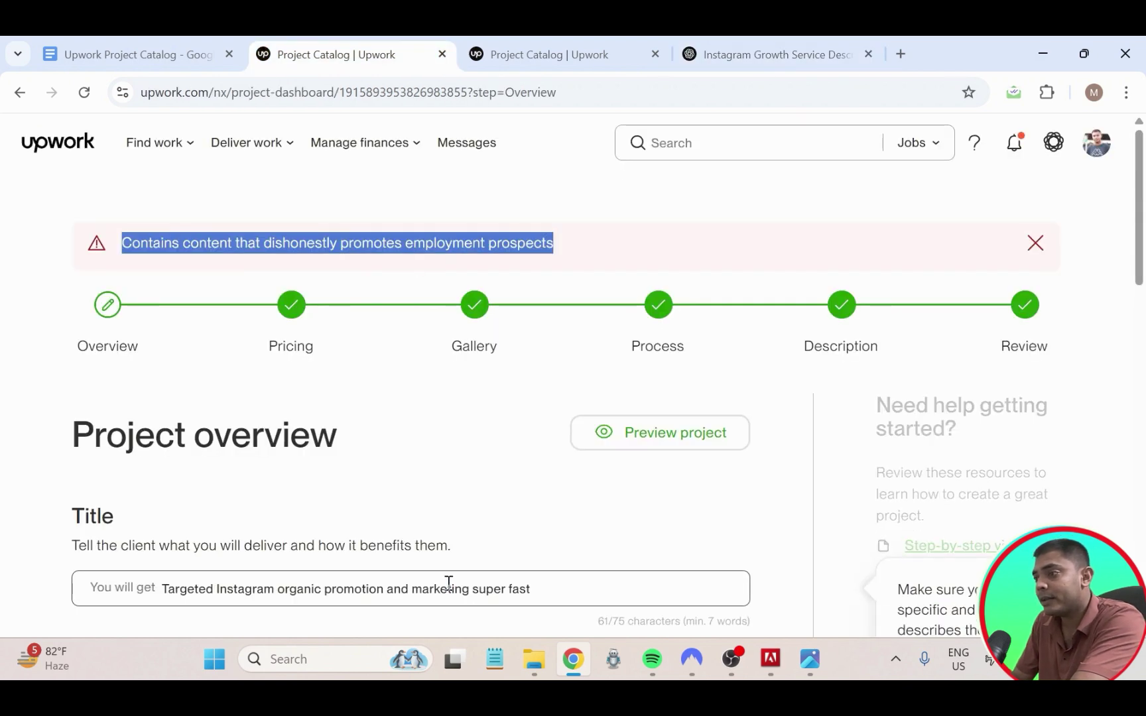
- Go to the project's Description stage and replace the entire project summary with the copied ChatGPT description
left_click(829, 317)
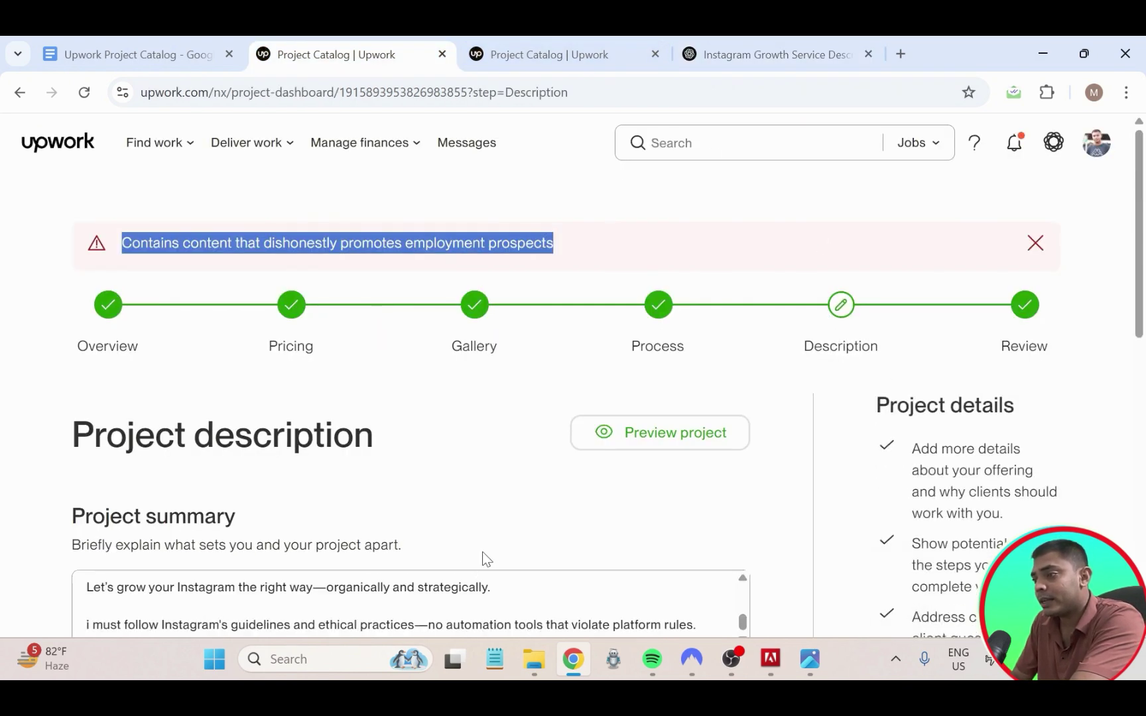
scroll(524, 530, "down", 3)
triple_click(522, 438)
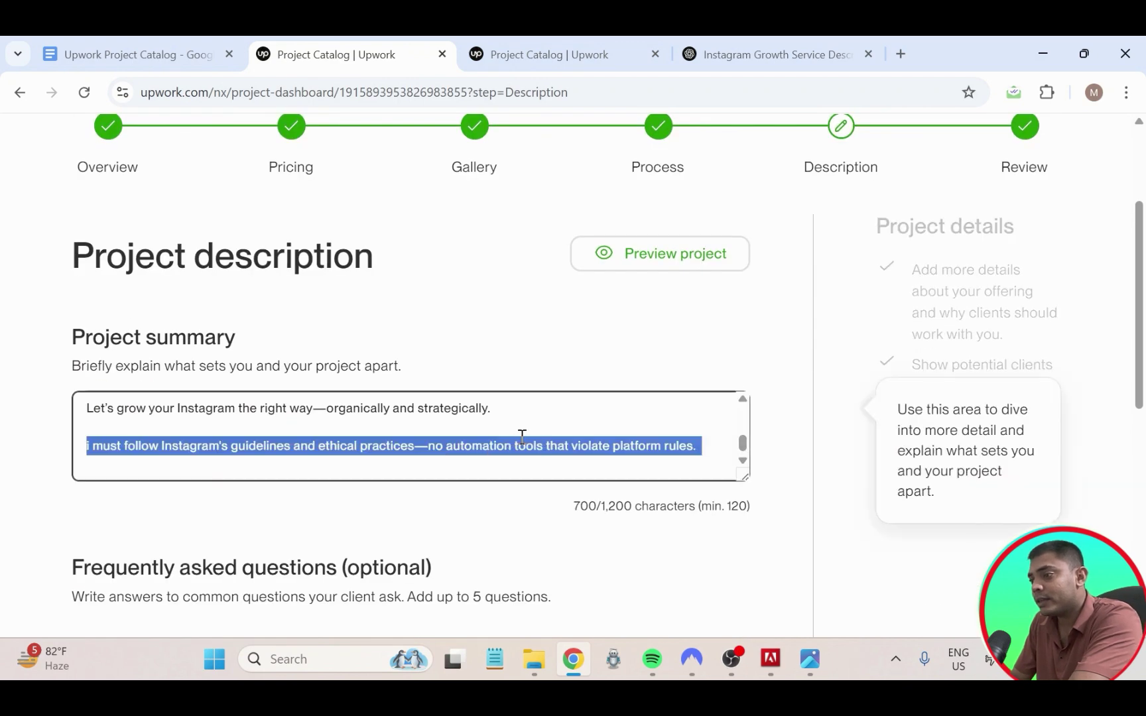
left_click(520, 435)
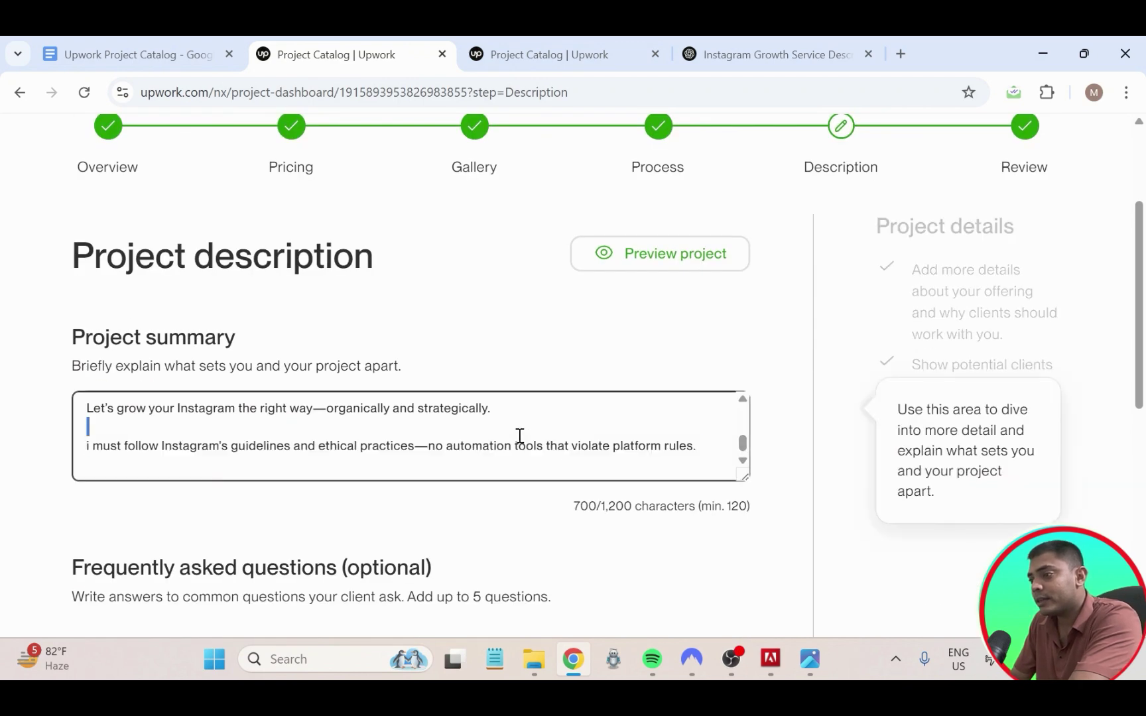
triple_click(448, 409)
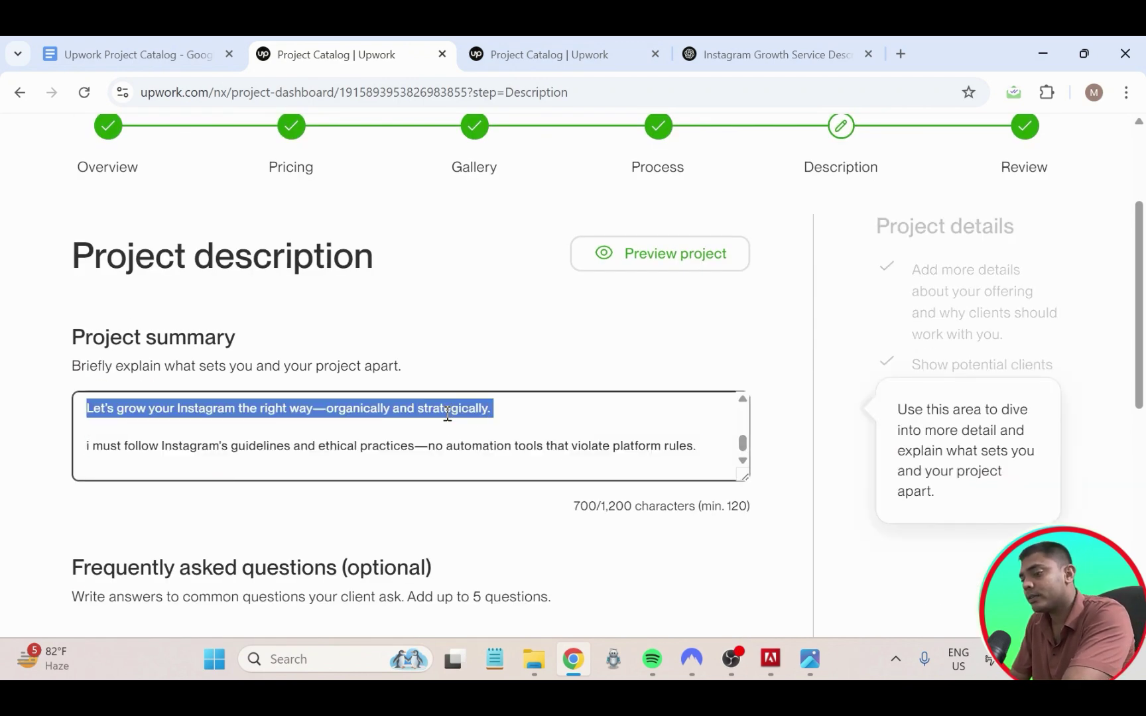
key("ctrl+a")
key("ctrl+v")
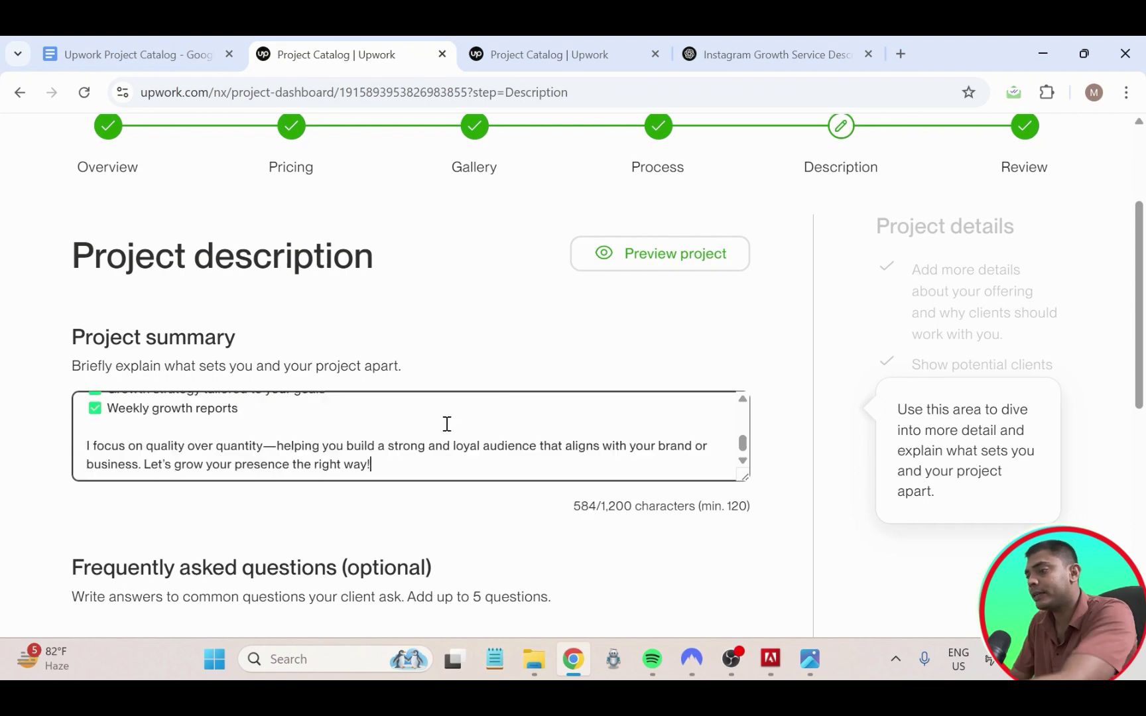
- Save the new description, submit the project for review and confirm sending it
scroll(744, 467, "down", 1)
scroll(743, 467, "down", 3)
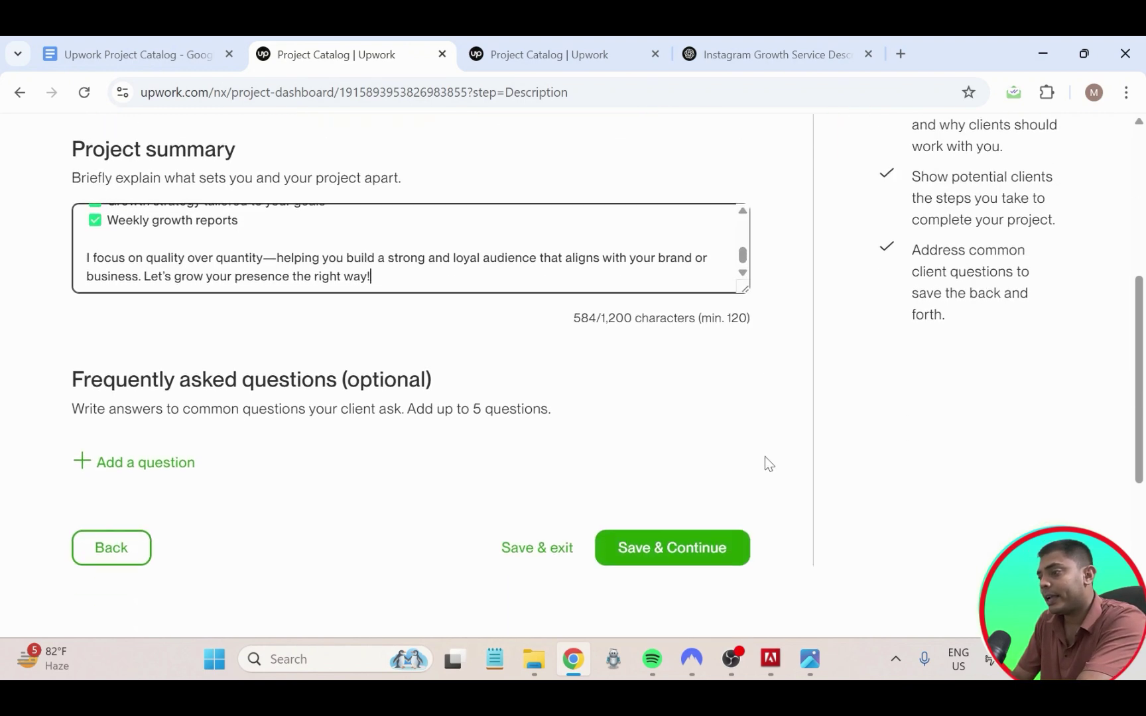
left_click(703, 467)
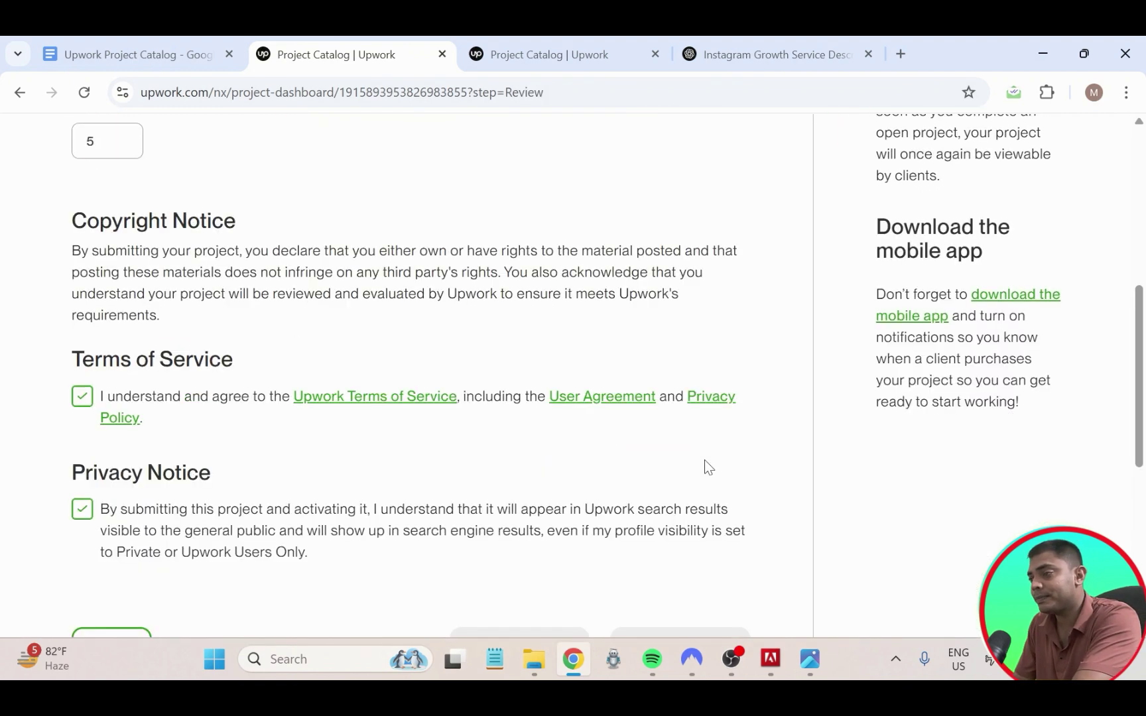
scroll(628, 440, "down", 3)
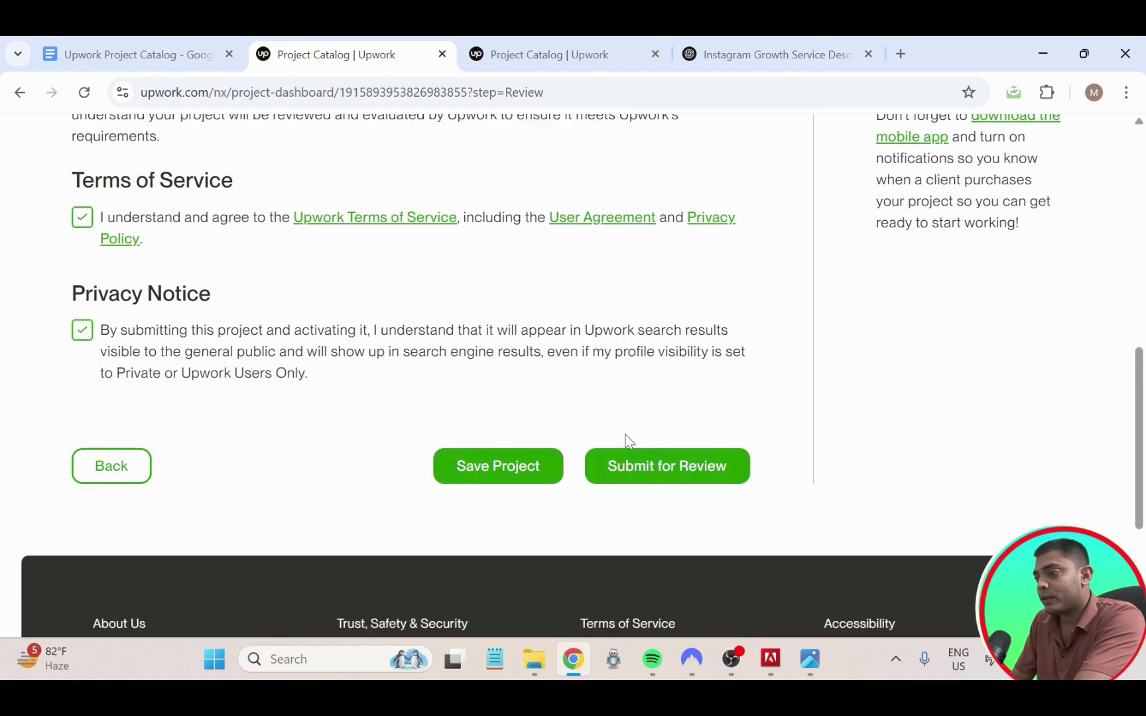
left_click(678, 471)
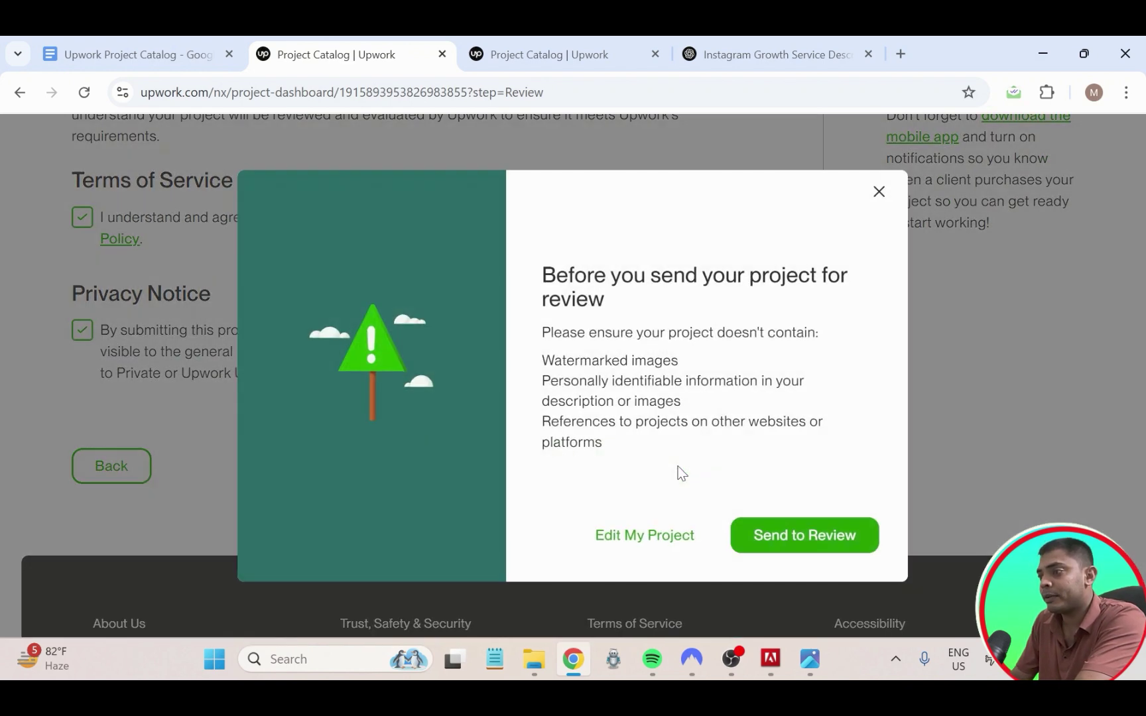
left_click(780, 535)
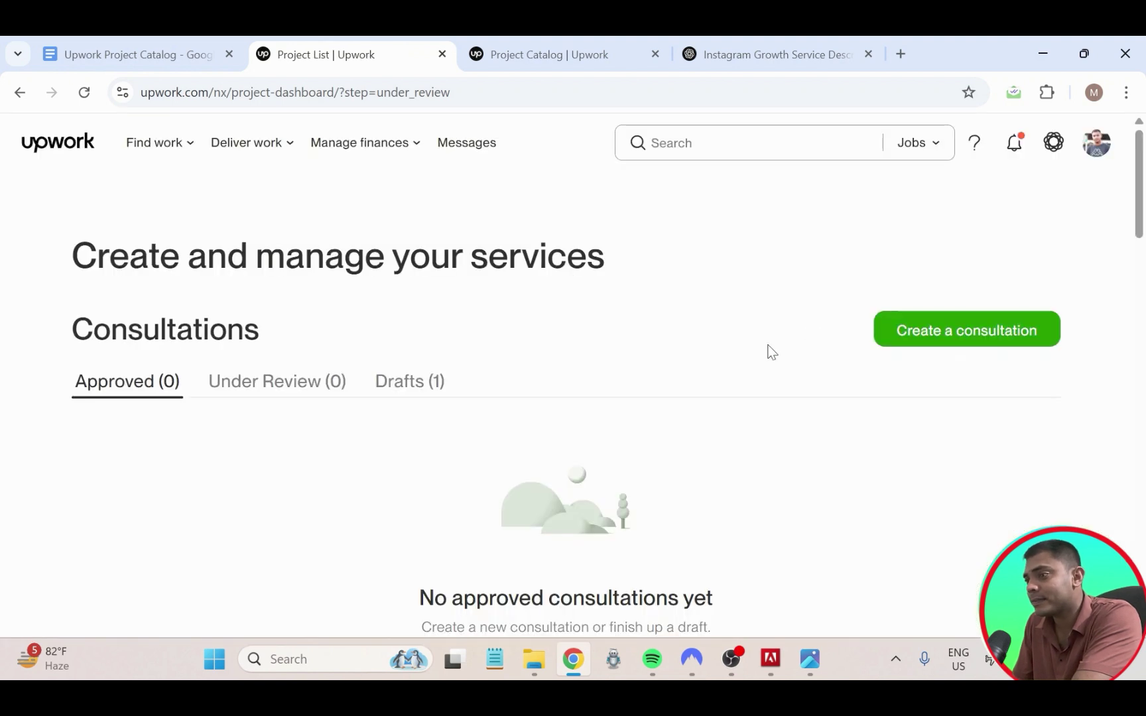
- List the approved projects and open the public page of "You will get Targeted Instagram organic promotion and marketing super fast"
scroll(576, 387, "down", 5)
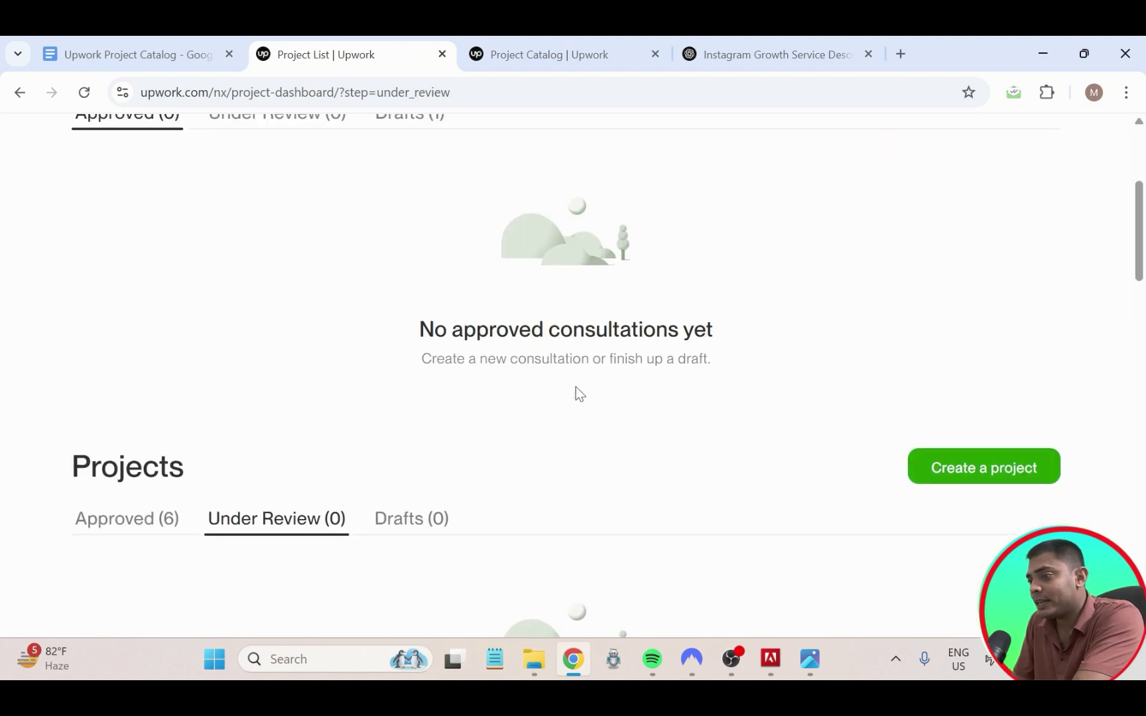
scroll(302, 439, "up", 1)
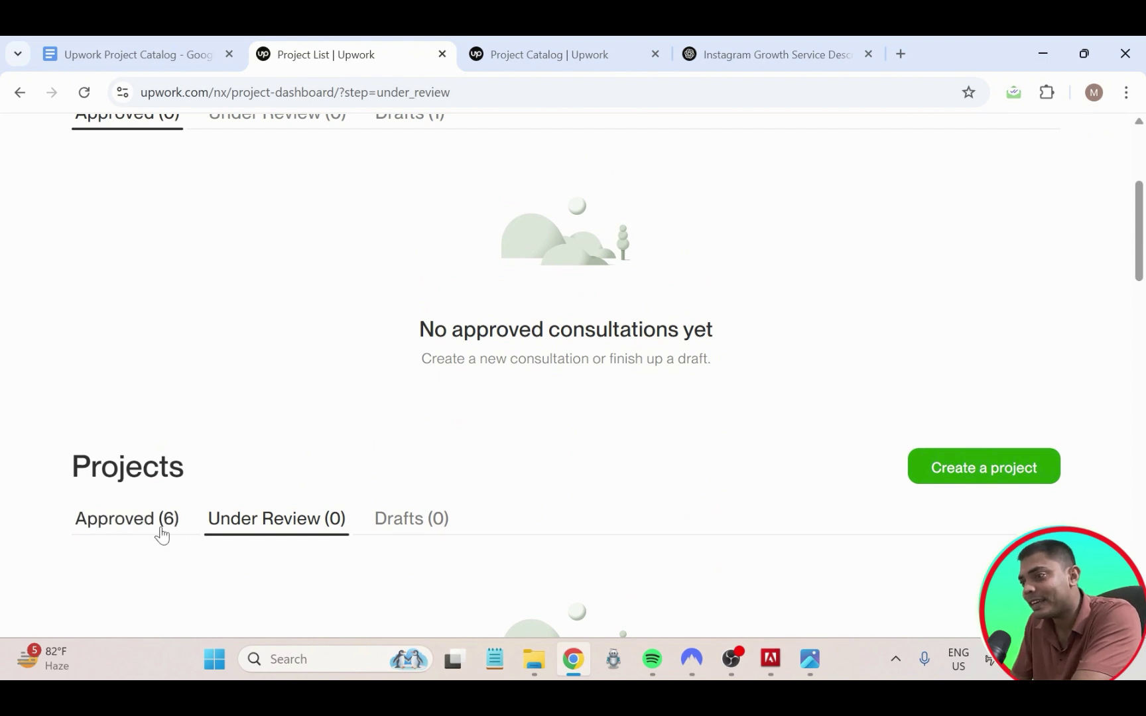
left_click(160, 534)
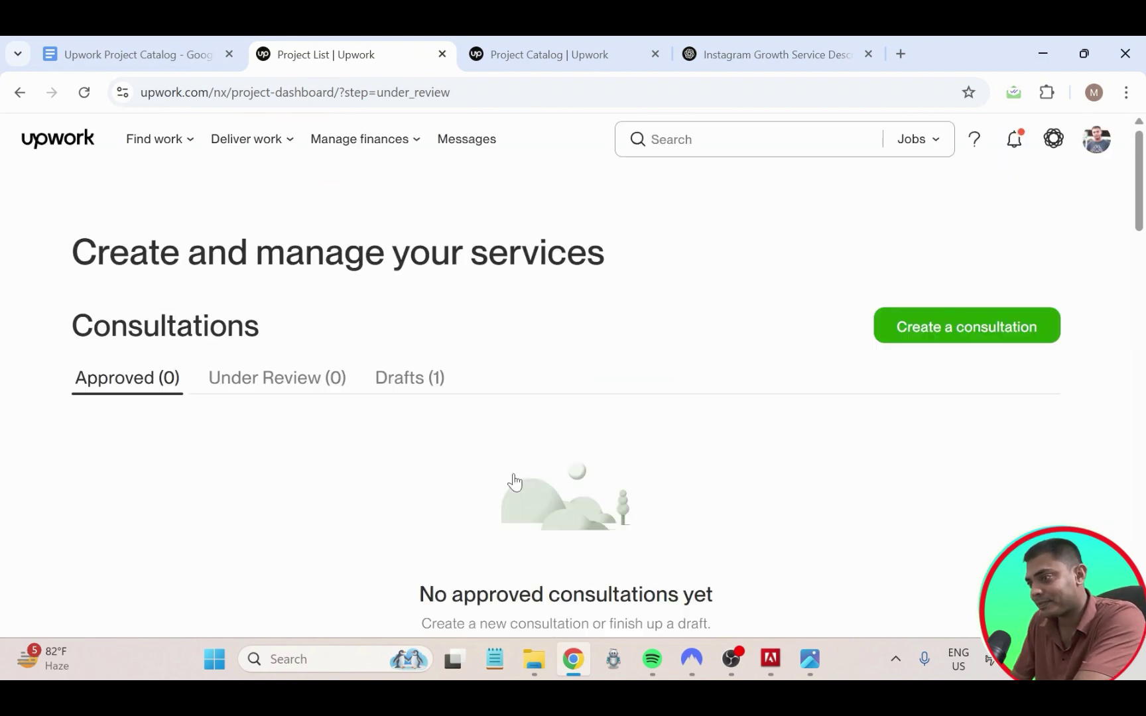
left_click(145, 521)
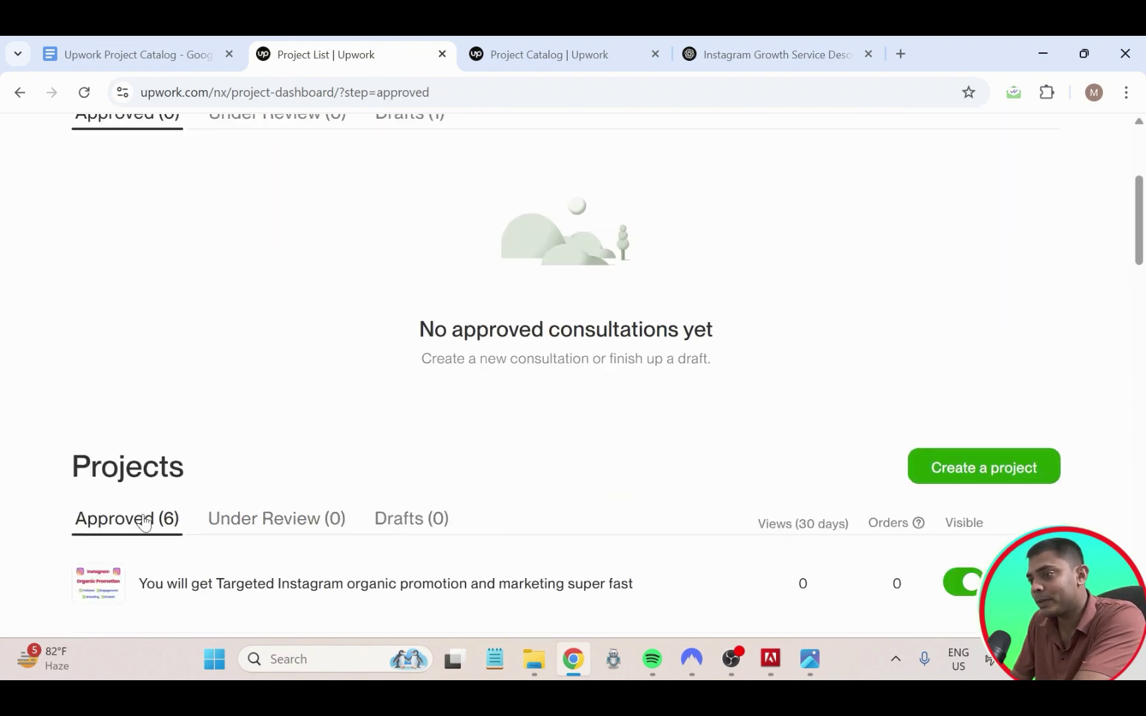
scroll(144, 521, "down", 3)
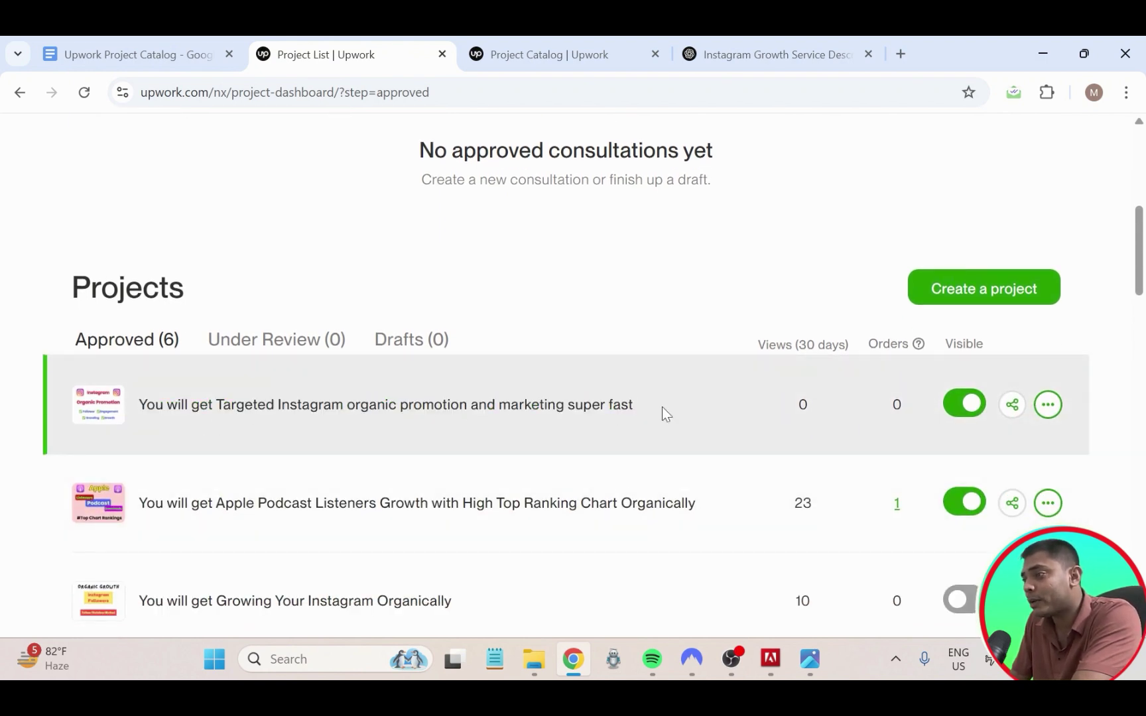
scroll(406, 458, "up", 6)
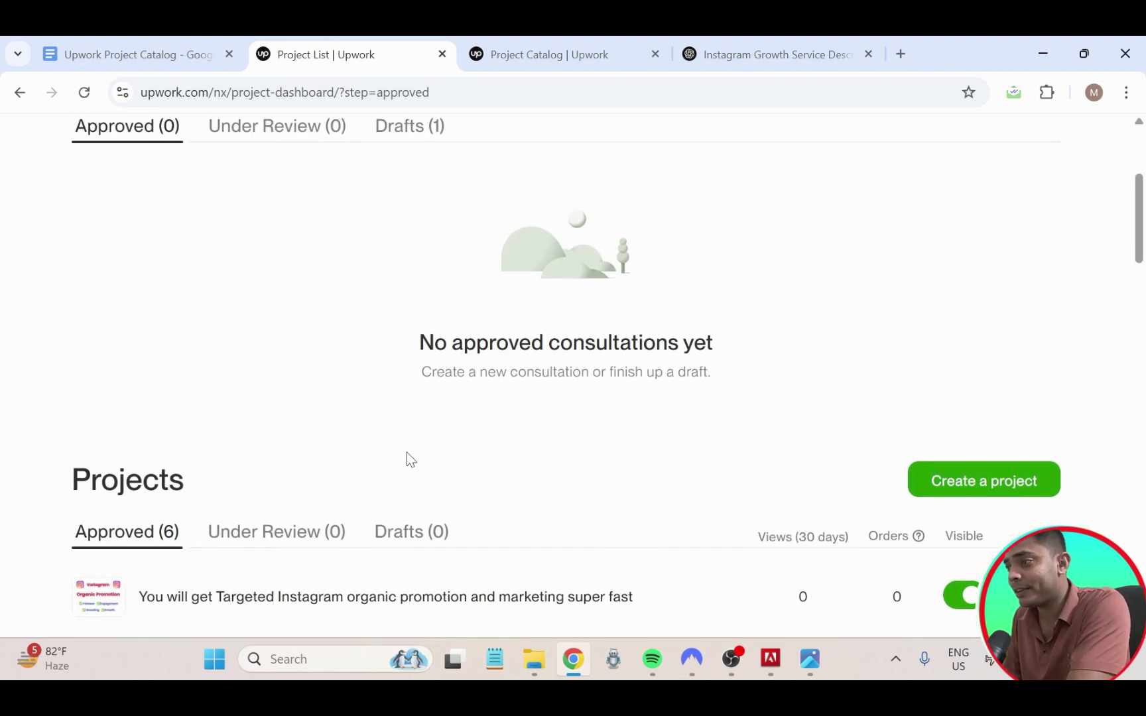
scroll(366, 460, "down", 3)
scroll(366, 460, "up", 3)
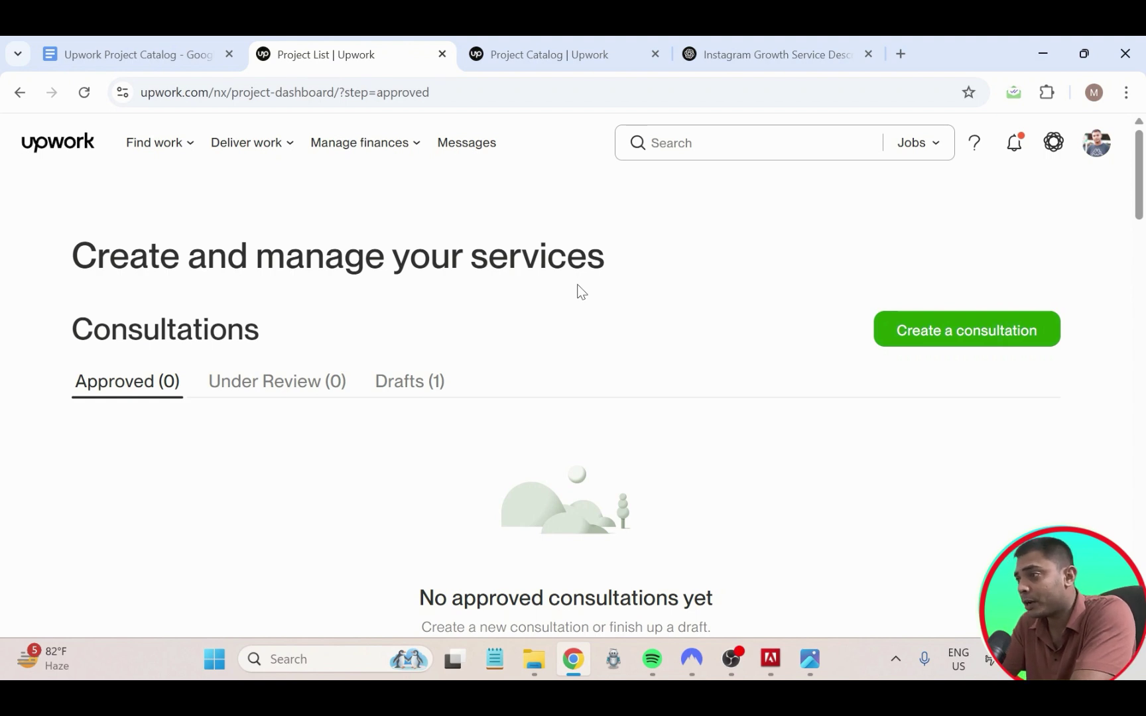
scroll(464, 318, "down", 10)
left_click(404, 322)
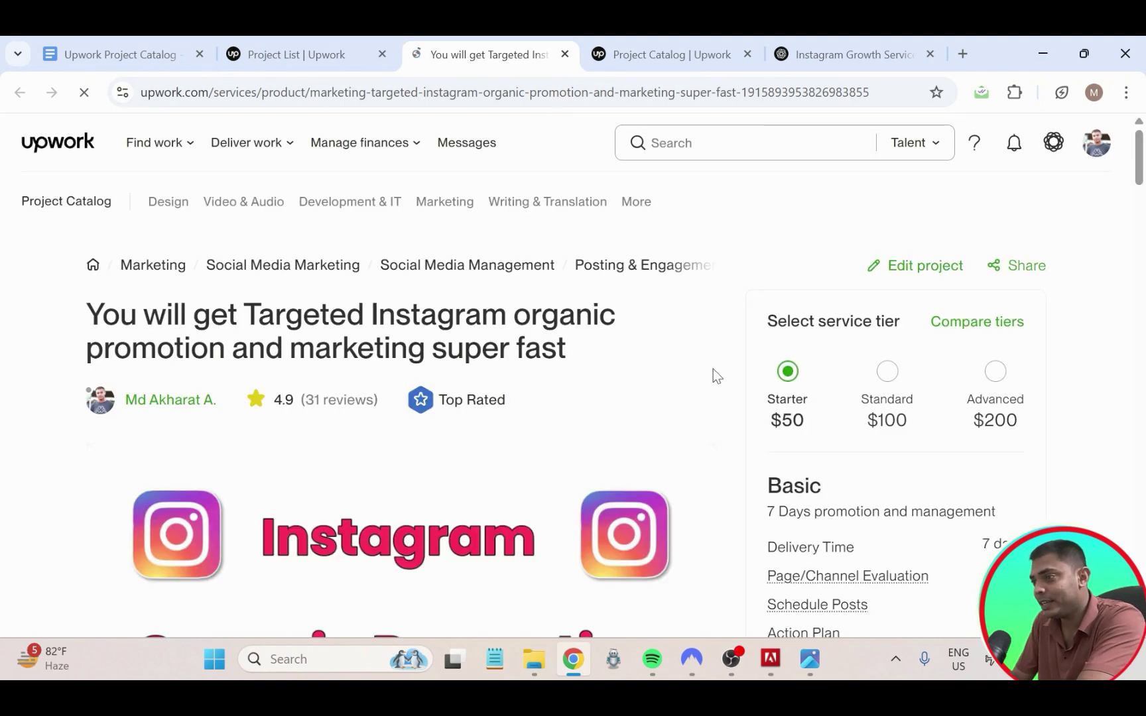
- Examine the public project page, including its cover image, the Standard and Advanced service tiers, and the add-ons and reviews
scroll(335, 366, "down", 2)
scroll(309, 350, "down", 2)
scroll(310, 349, "down", 7)
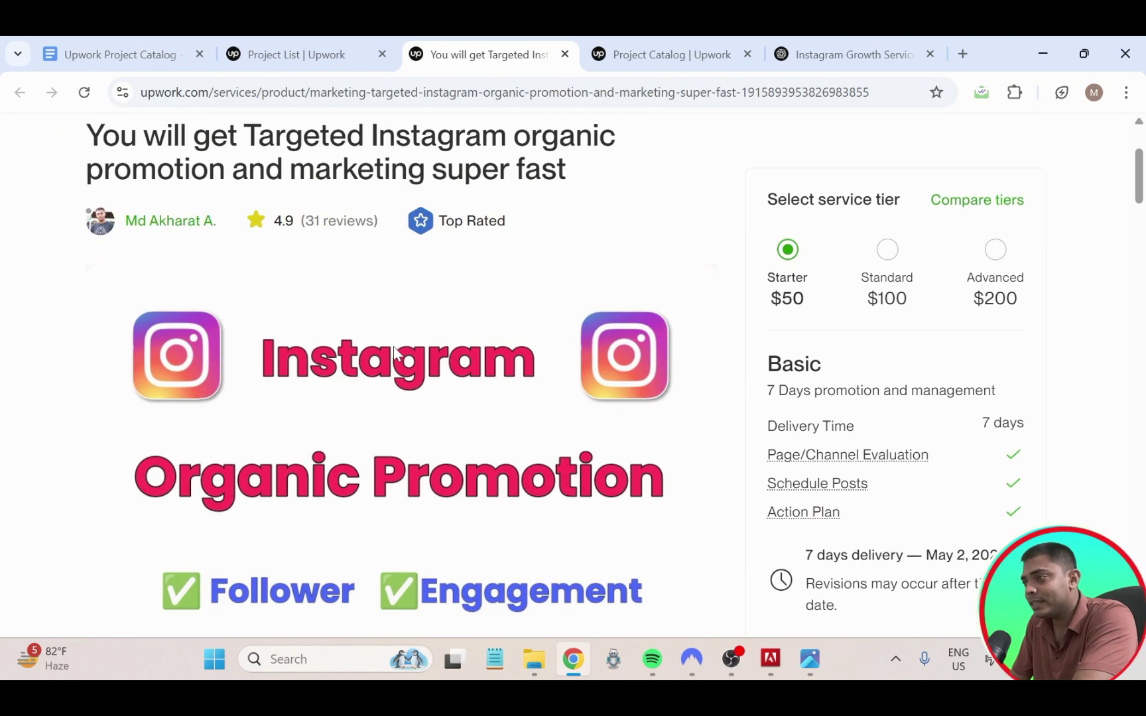
scroll(874, 361, "up", 1)
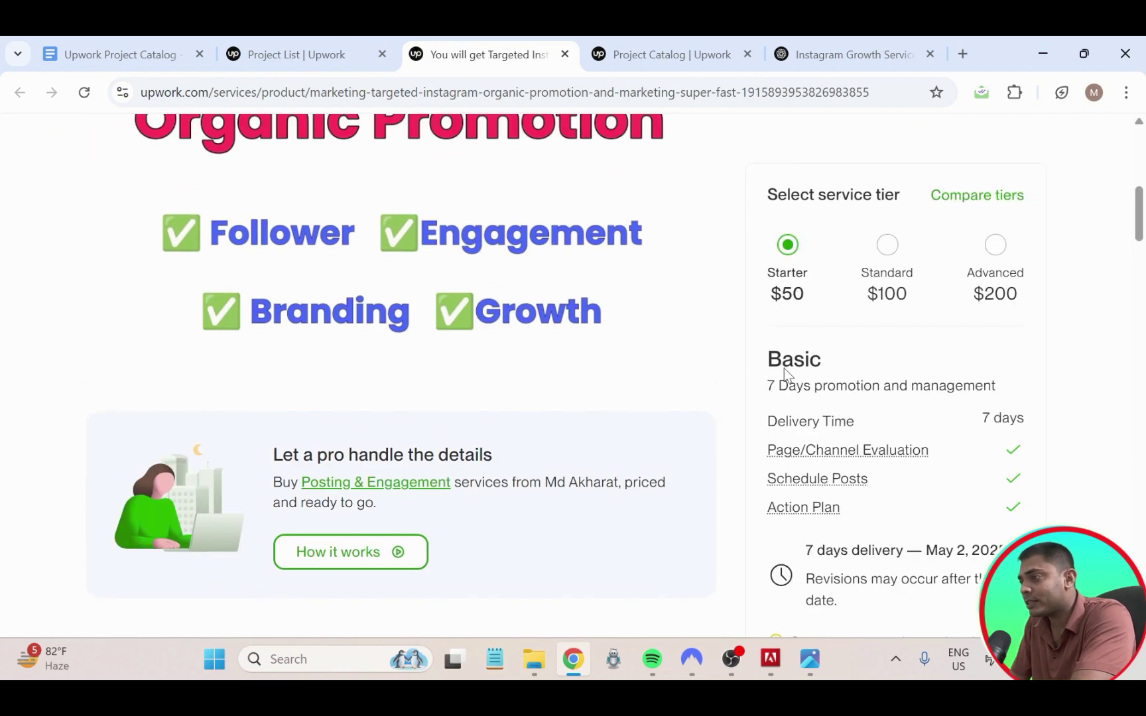
left_click(890, 247)
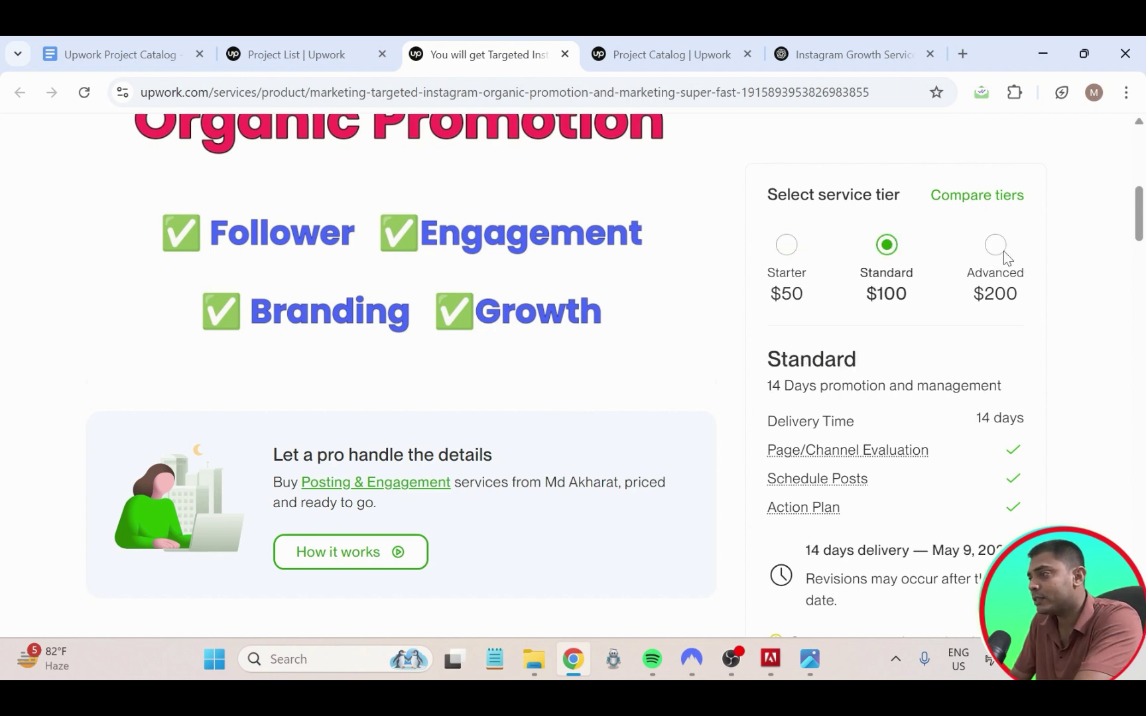
left_click(979, 299)
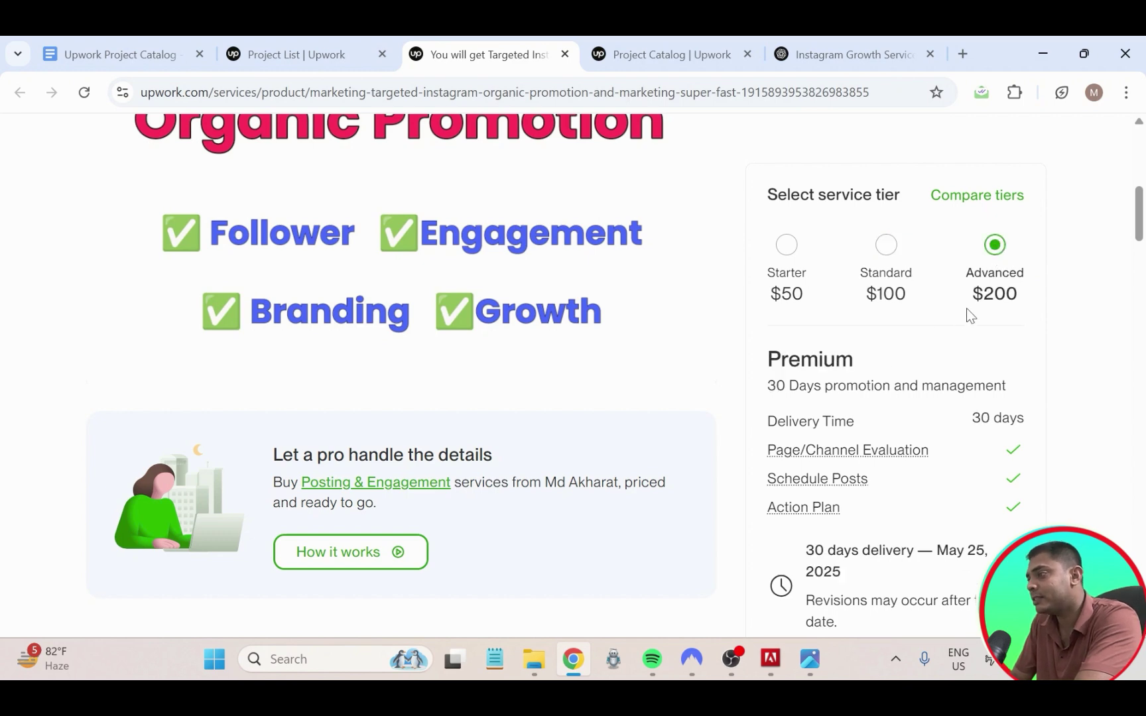
scroll(647, 396, "up", 4)
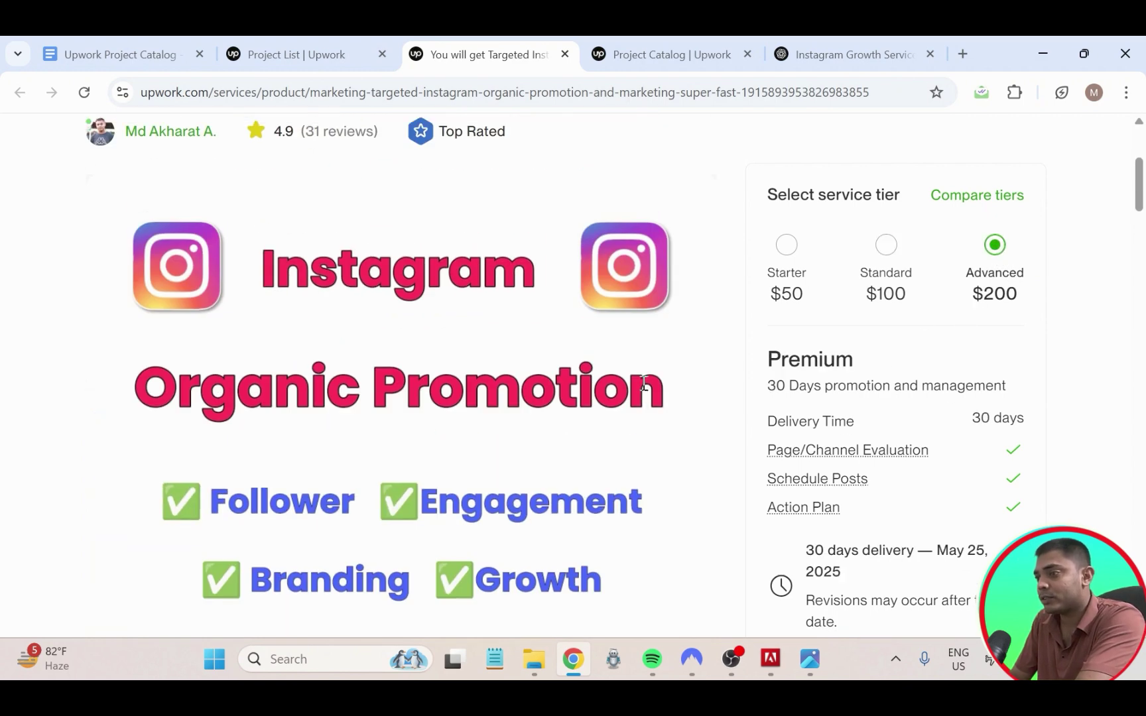
scroll(647, 388, "down", 4)
scroll(642, 386, "down", 10)
scroll(800, 430, "up", 8)
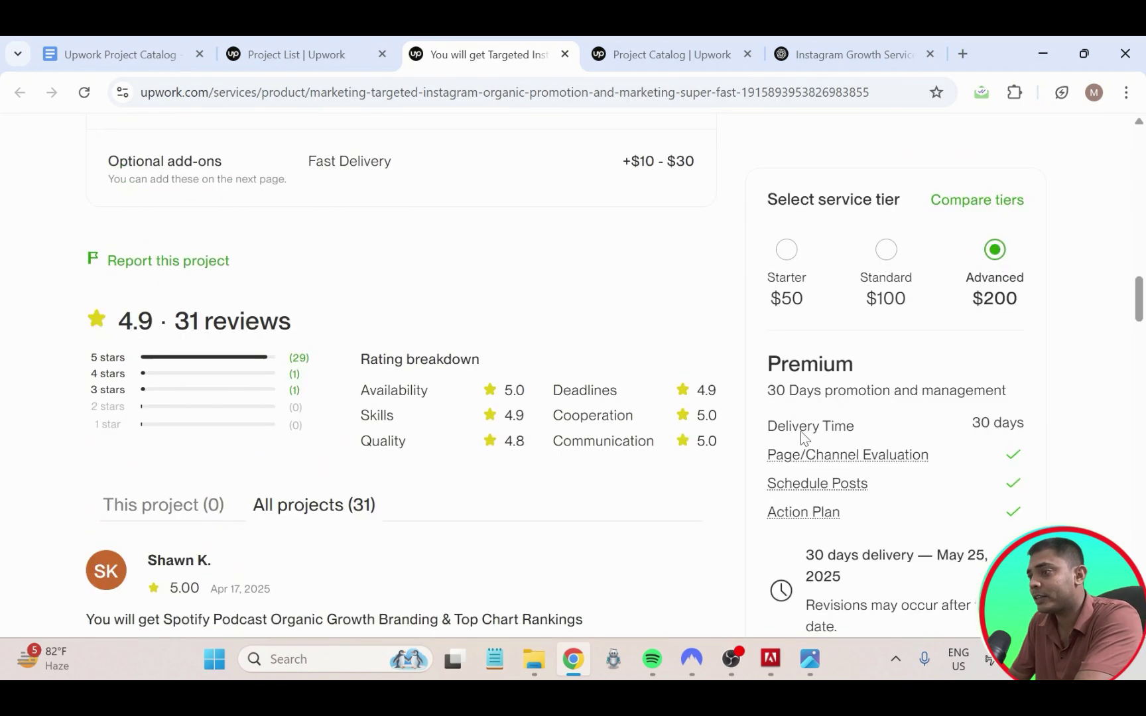